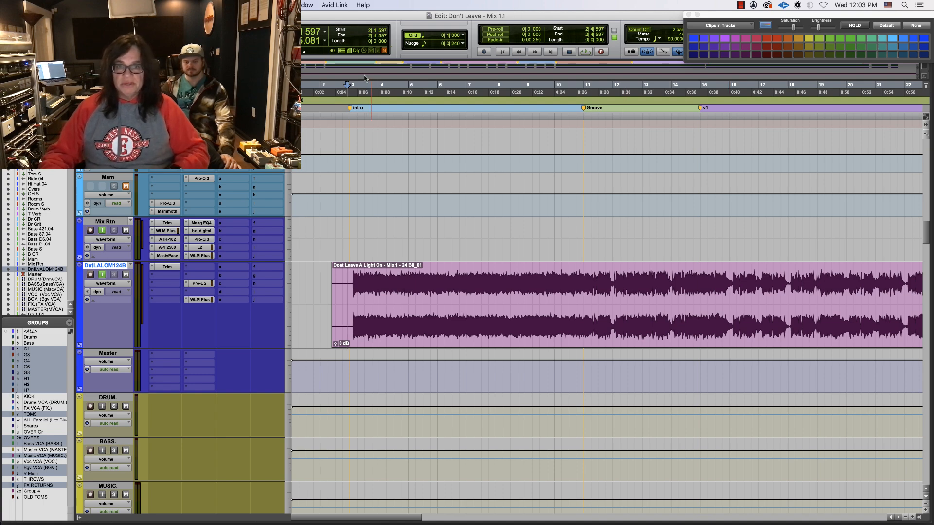
Step: Play the song from around bar 6 in the intro, bring the tom tracks into view, and stop playback
{"action": "left_click", "coordinate": [444, 121]}
{"action": "key", "text": "space"}
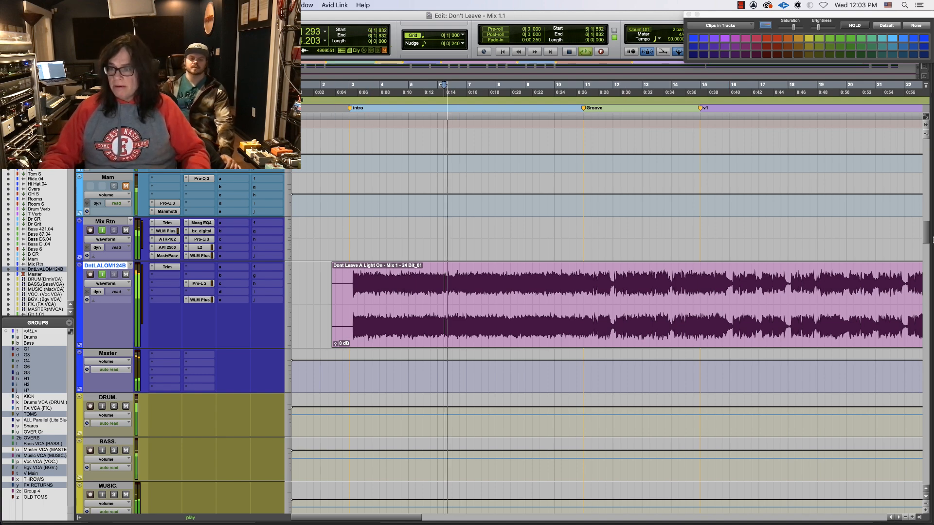
{"action": "left_click_drag", "start_coordinate": [927, 242], "coordinate": [929, 175]}
{"action": "key", "text": "space"}
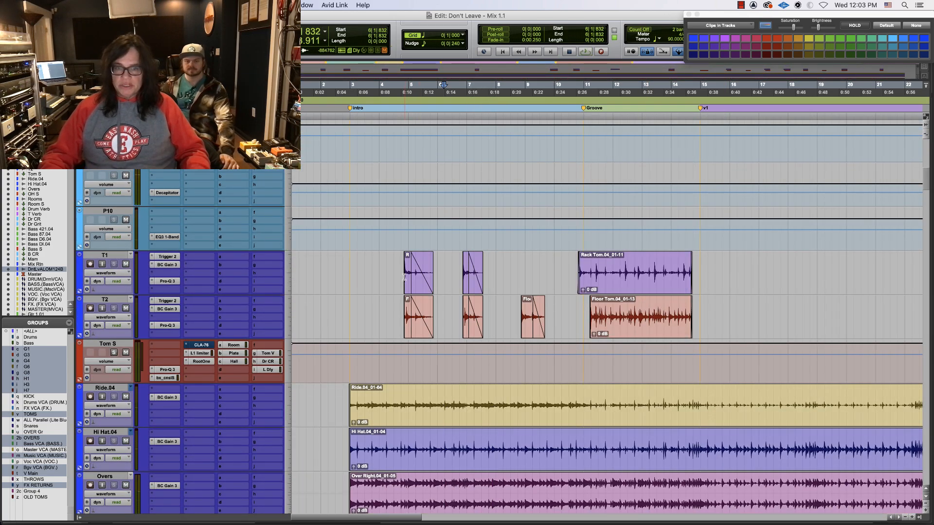
Step: Play the opening tom fill selected on T1 and T2 around bars 4 to 5, and solo the Tom S track
{"action": "left_click_drag", "start_coordinate": [393, 280], "coordinate": [423, 283]}
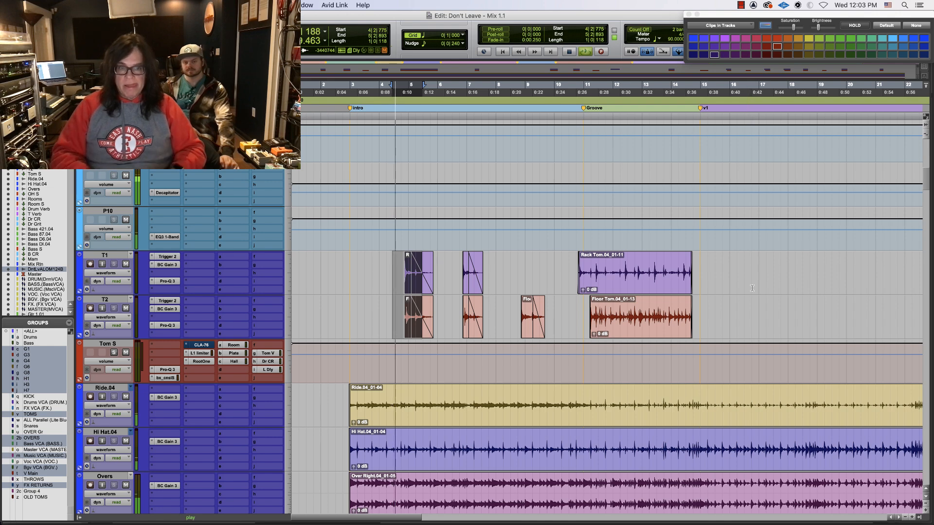
{"action": "key", "text": "super+equal"}
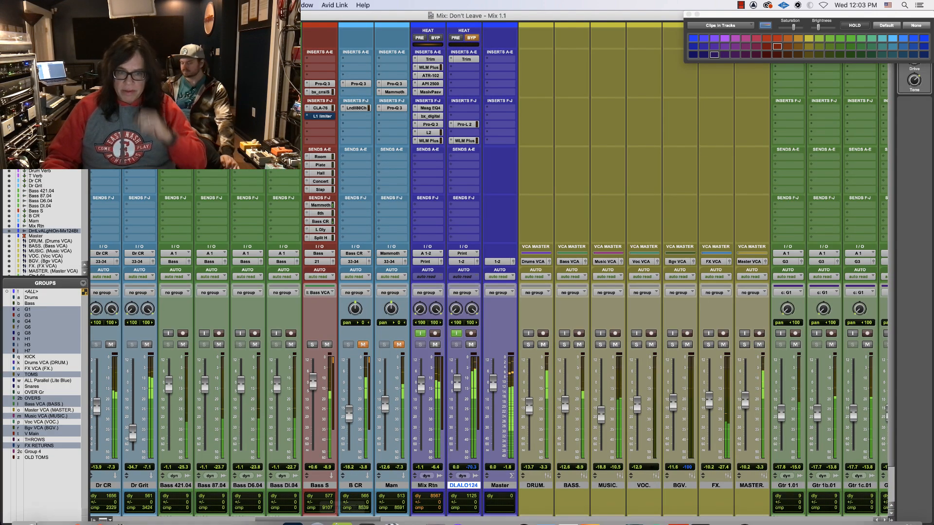
{"action": "left_click_drag", "start_coordinate": [339, 520], "coordinate": [242, 524]}
{"action": "left_click", "coordinate": [387, 345]}
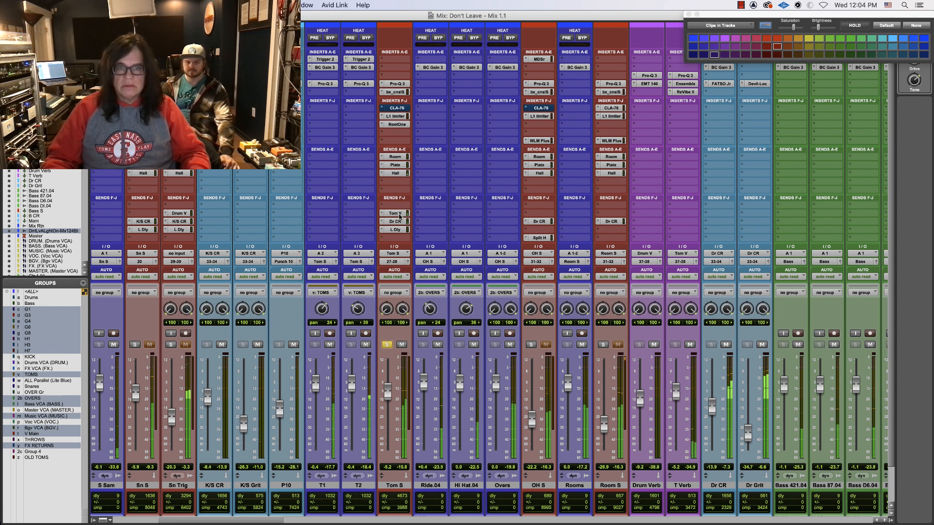
Step: Set Tom S's Tom V send to -0.1 dB and raise its Dr CR send to about -6.1 dB
{"action": "left_click", "coordinate": [398, 214]}
{"action": "left_click", "coordinate": [256, 322], "text": "alt"}
{"action": "left_click_drag", "start_coordinate": [257, 322], "coordinate": [257, 323]}
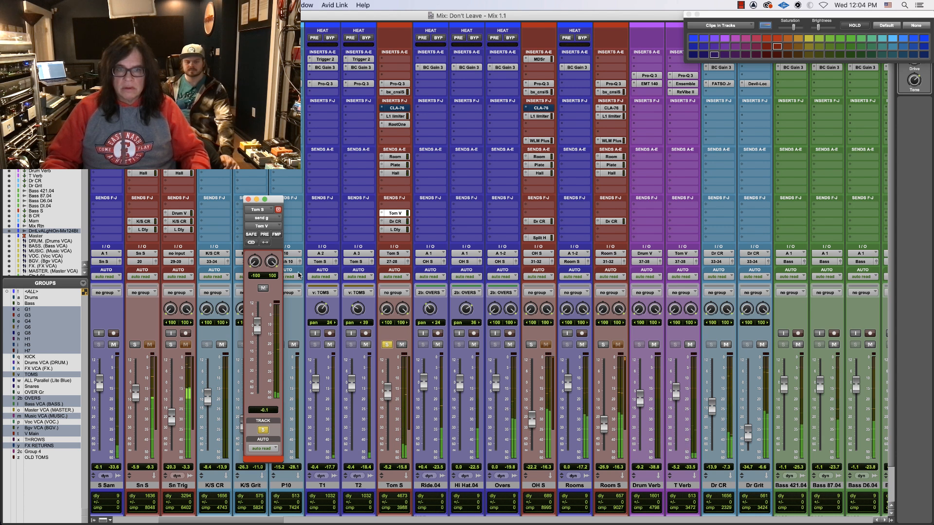
{"action": "left_click", "coordinate": [396, 219]}
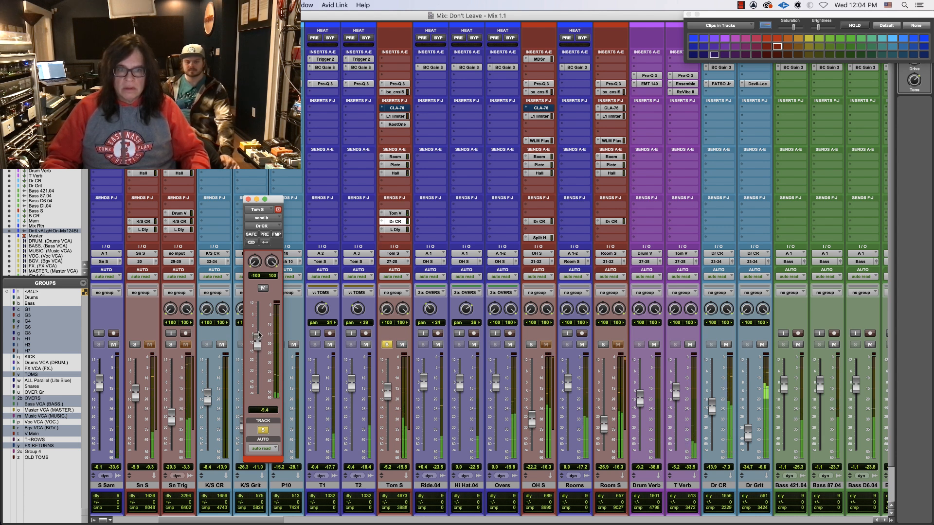
{"action": "left_click_drag", "start_coordinate": [258, 327], "coordinate": [258, 338]}
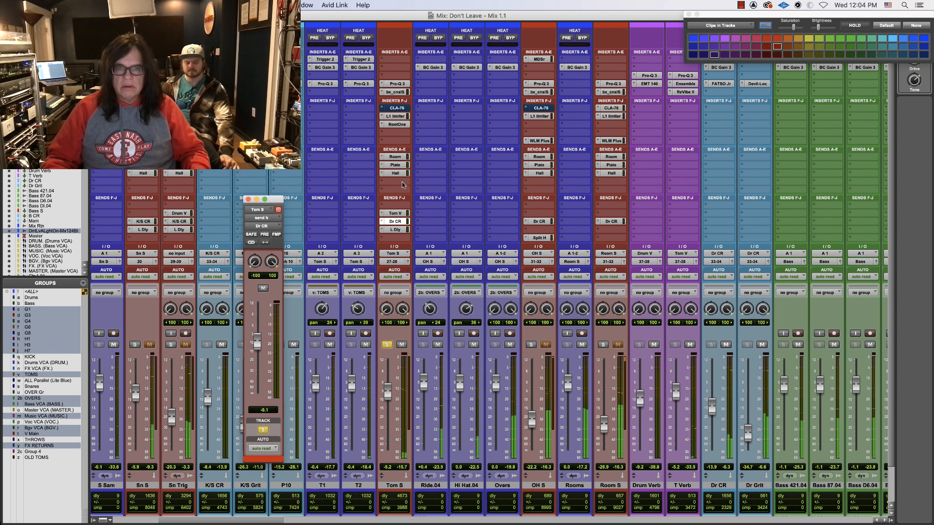
Step: Lower the linked L1 limiter threshold and ceiling on Tom S to about -25 dB, and open its RootOne plug-in
{"action": "left_click", "coordinate": [395, 117]}
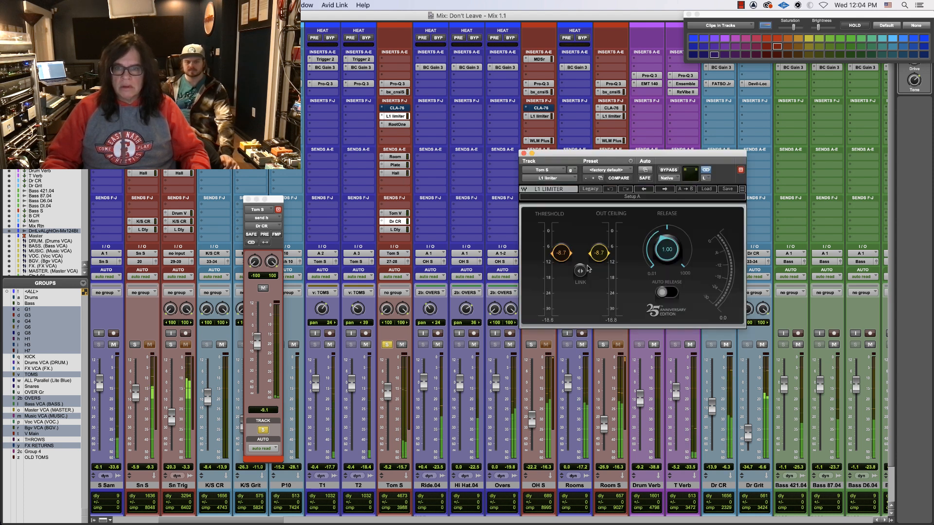
{"action": "left_click_drag", "start_coordinate": [561, 252], "coordinate": [561, 295]}
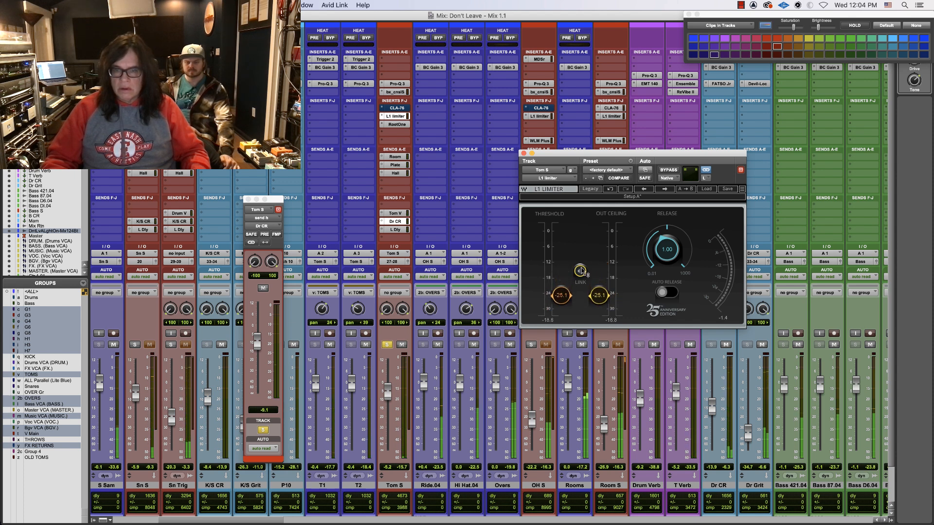
{"action": "left_click", "coordinate": [406, 124]}
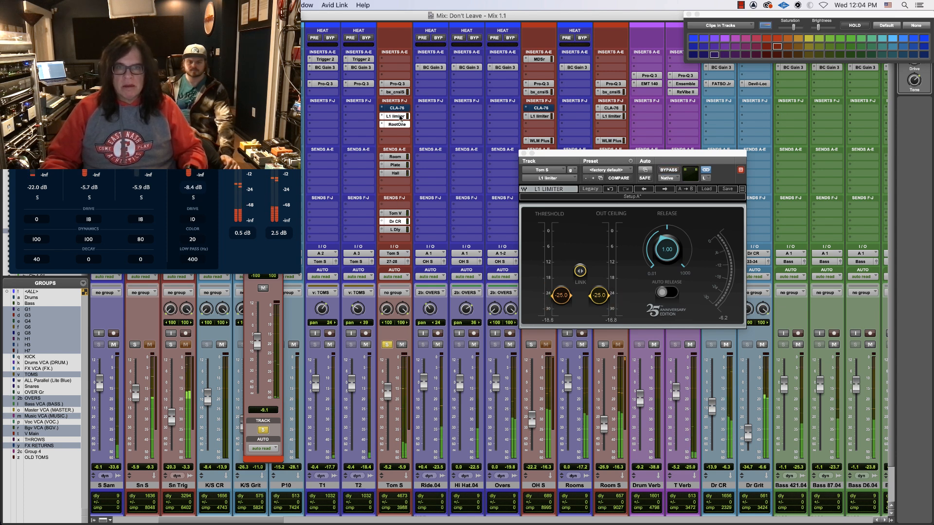
Step: Unsolo Tom S and play the full mix from just before the first tom fill in bar 4
{"action": "left_click", "coordinate": [387, 344]}
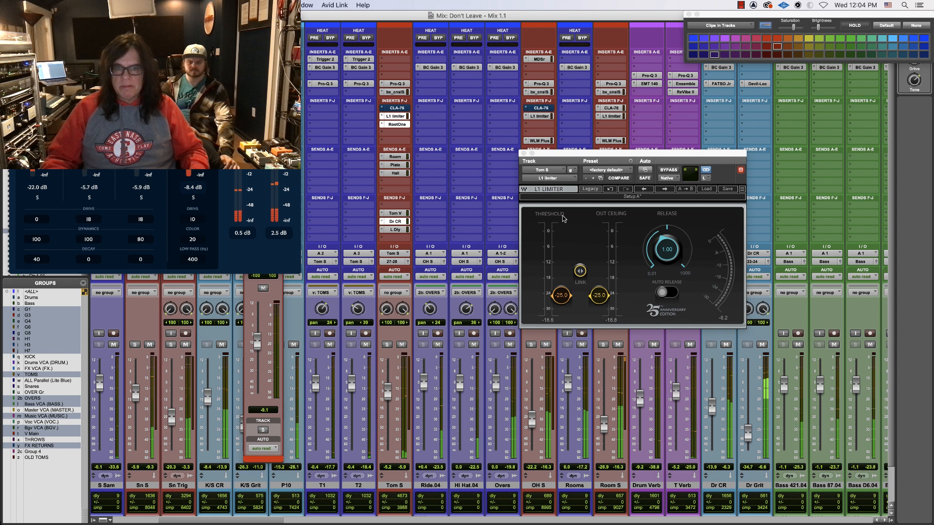
{"action": "key", "text": "super+equal"}
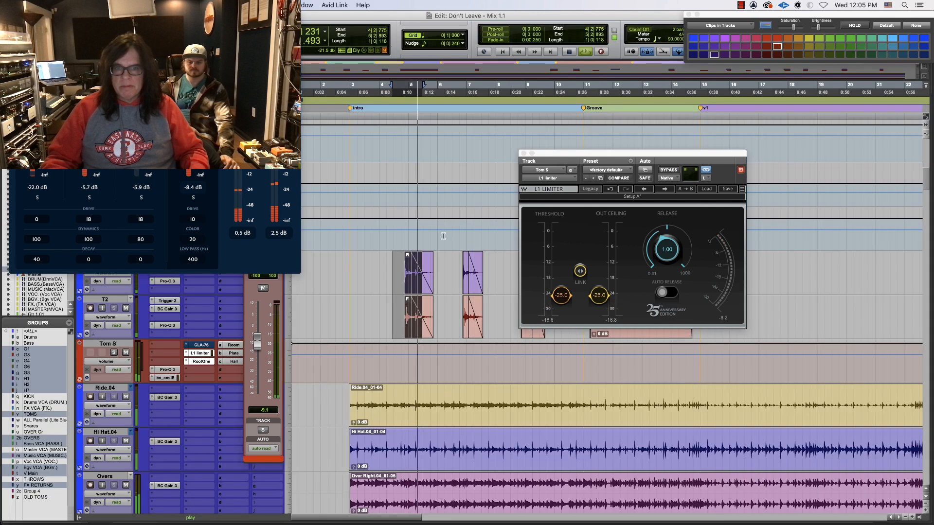
{"action": "key", "text": "r"}
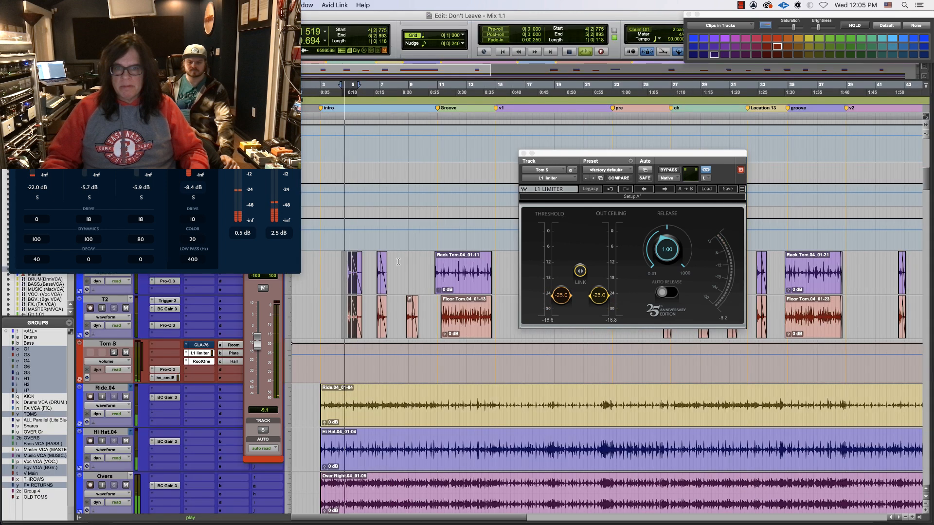
{"action": "left_click", "coordinate": [342, 269]}
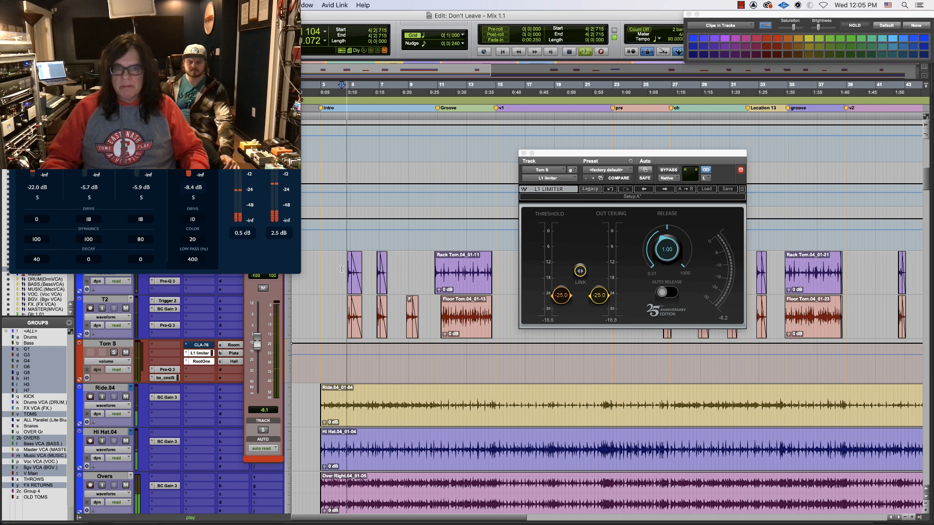
Step: Raise Tom S's Hall send slightly and lower the Tom S fader to about -7.5 dB
{"action": "key", "text": "super+equal"}
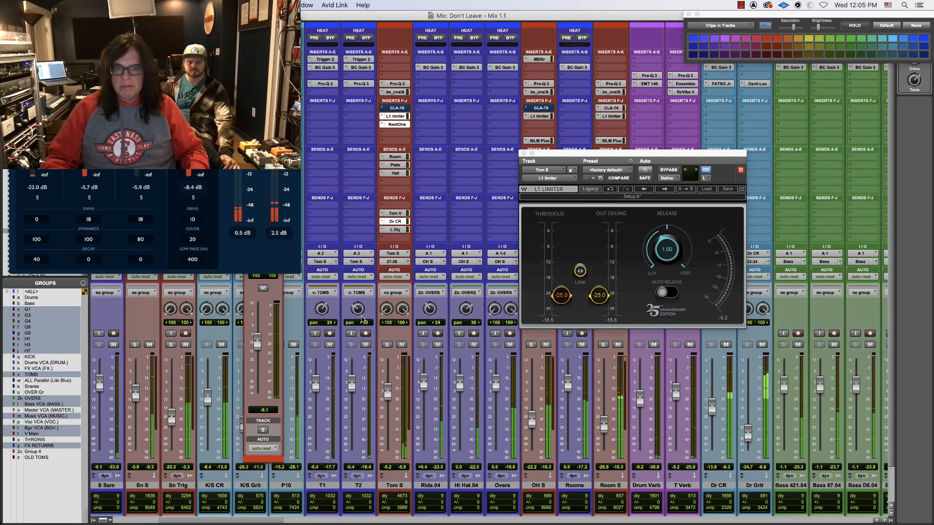
{"action": "left_click_drag", "start_coordinate": [388, 394], "coordinate": [388, 395]}
{"action": "left_click", "coordinate": [384, 176]}
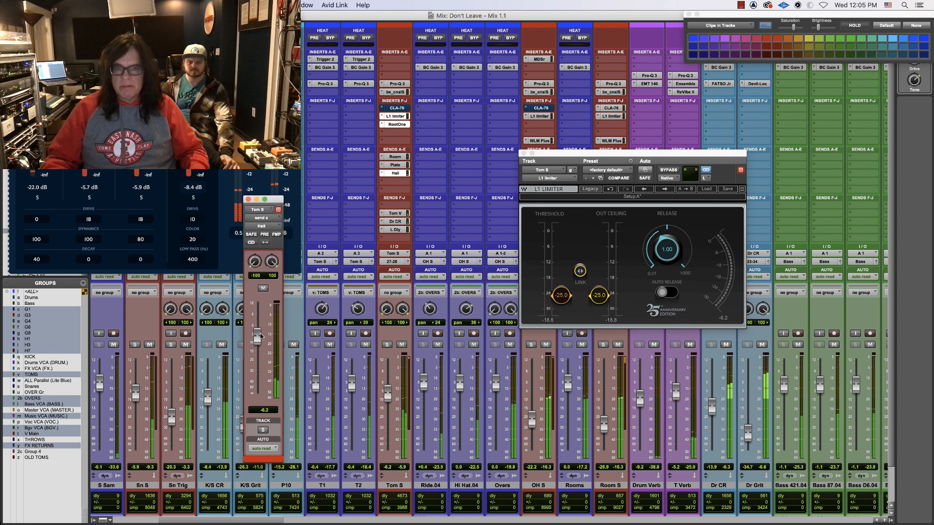
{"action": "left_click_drag", "start_coordinate": [257, 338], "coordinate": [257, 334]}
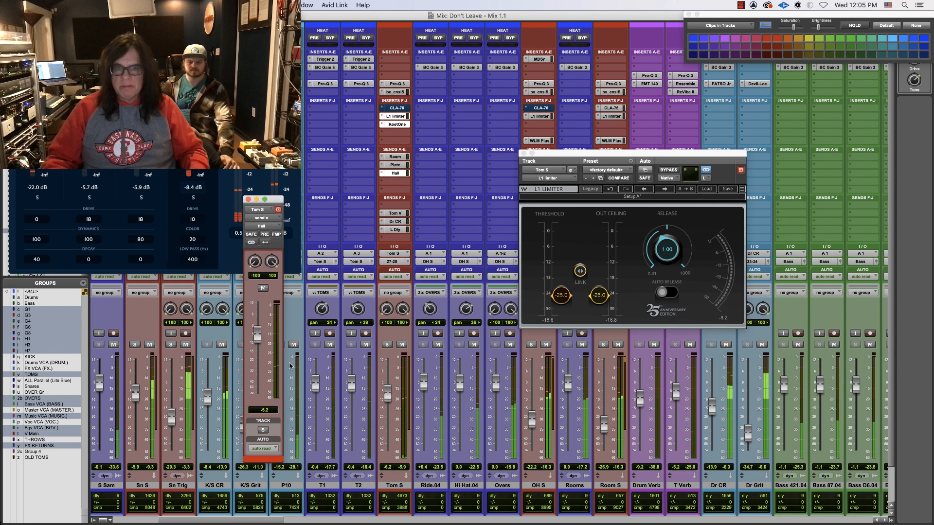
{"action": "left_click_drag", "start_coordinate": [388, 394], "coordinate": [387, 399]}
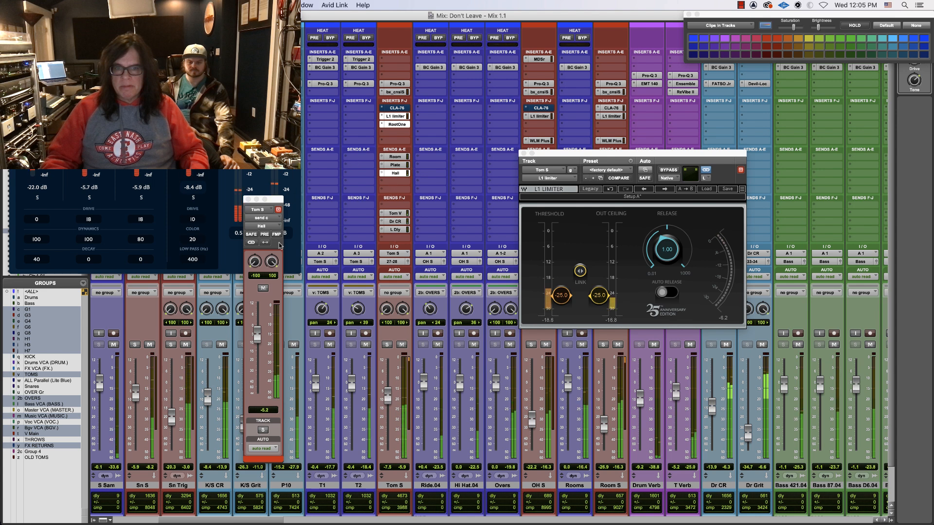
Step: Fine-tune the linked L1 limiter threshold and ceiling on Tom S to -25.1 dB and close the limiter
{"action": "left_click", "coordinate": [246, 195]}
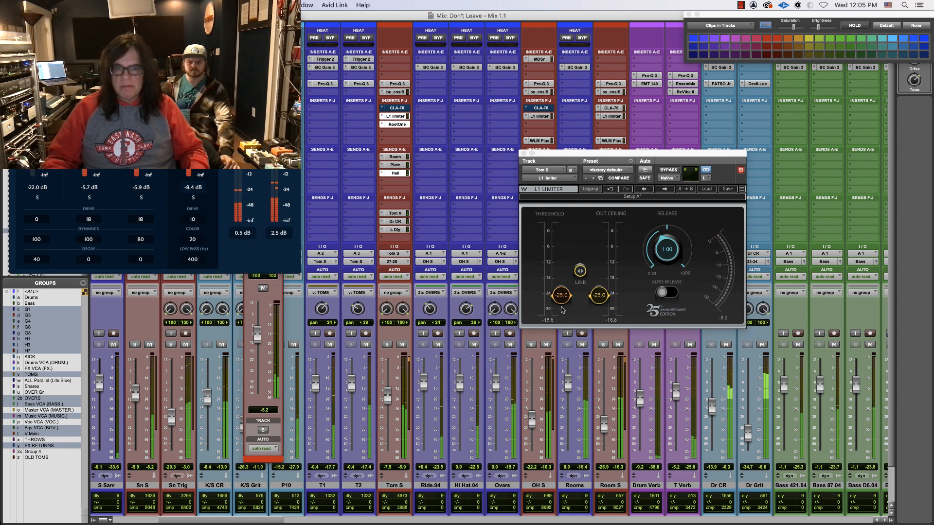
{"action": "left_click_drag", "start_coordinate": [581, 272], "coordinate": [580, 272]}
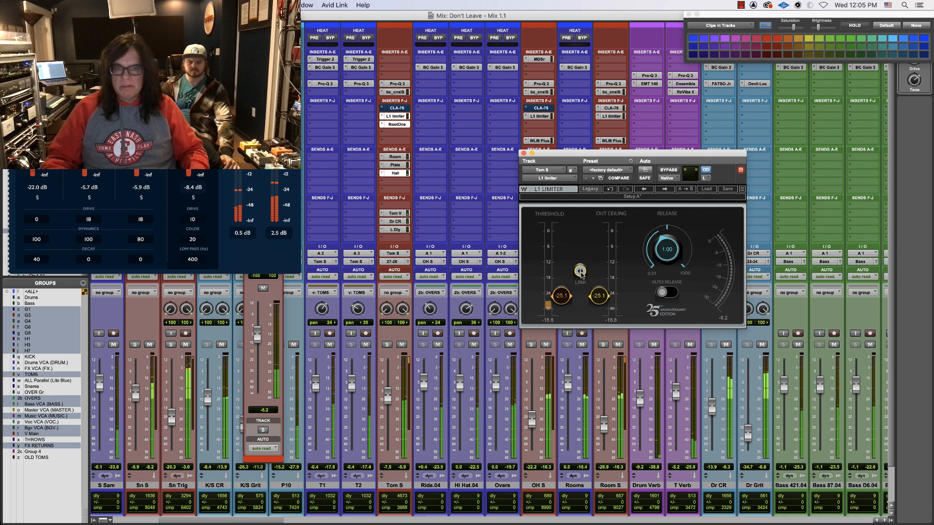
{"action": "left_click", "coordinate": [389, 395]}
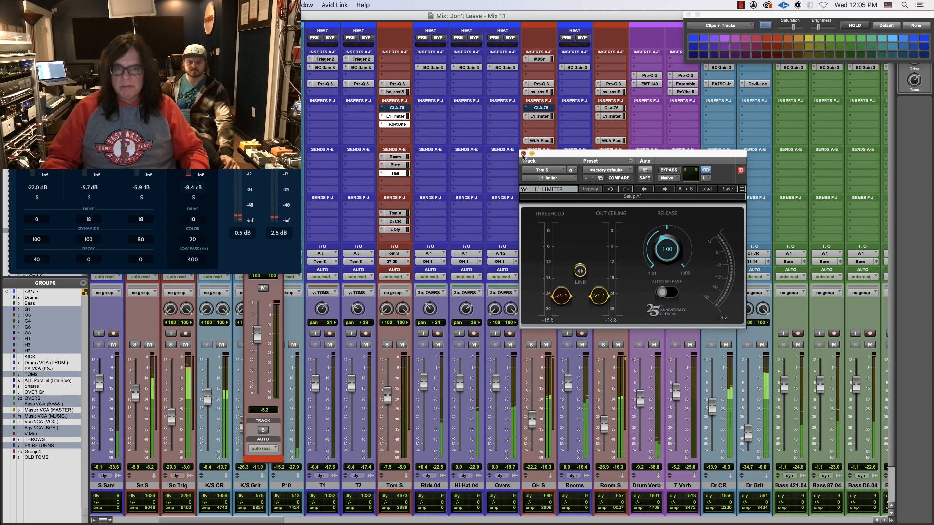
{"action": "left_click", "coordinate": [524, 152]}
Step: Solo the BASS VCA master and close the leftover RootOne and Tom S send windows
{"action": "left_click_drag", "start_coordinate": [279, 520], "coordinate": [375, 524]}
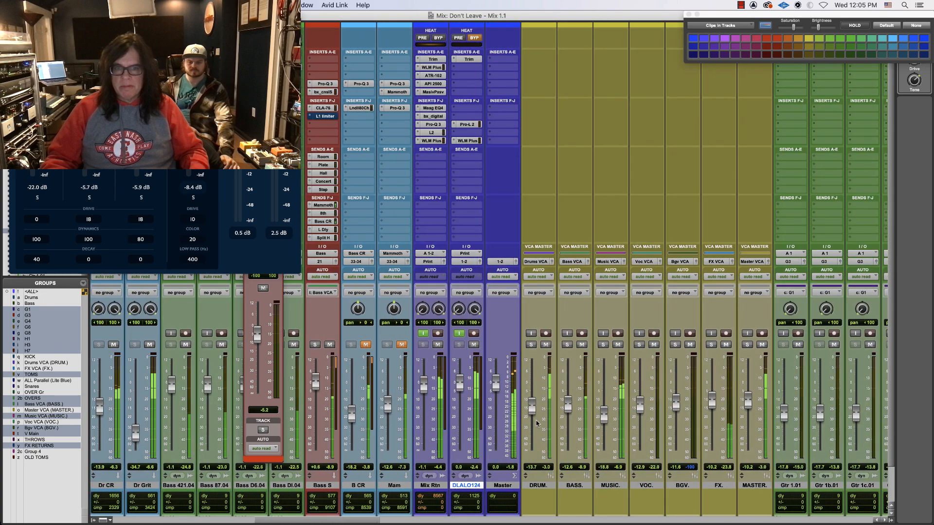
{"action": "left_click", "coordinate": [566, 344]}
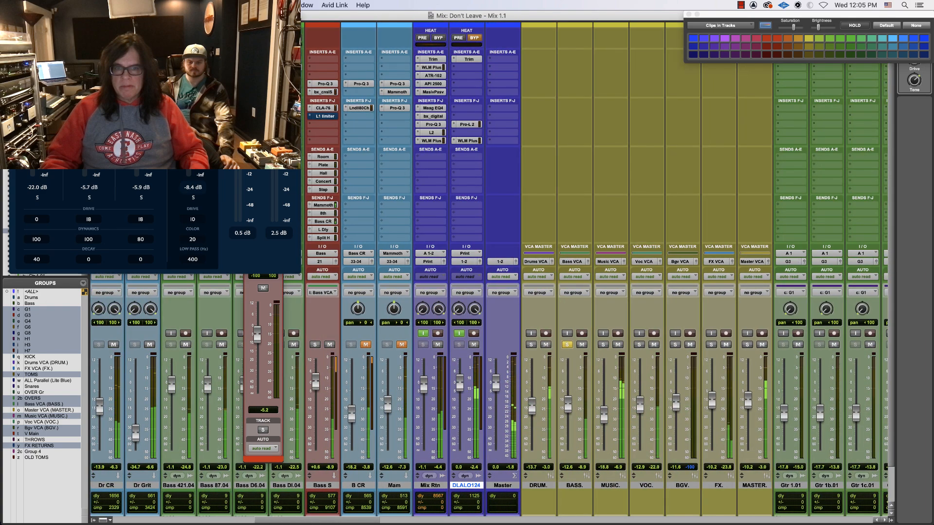
{"action": "left_click", "coordinate": [13, 24]}
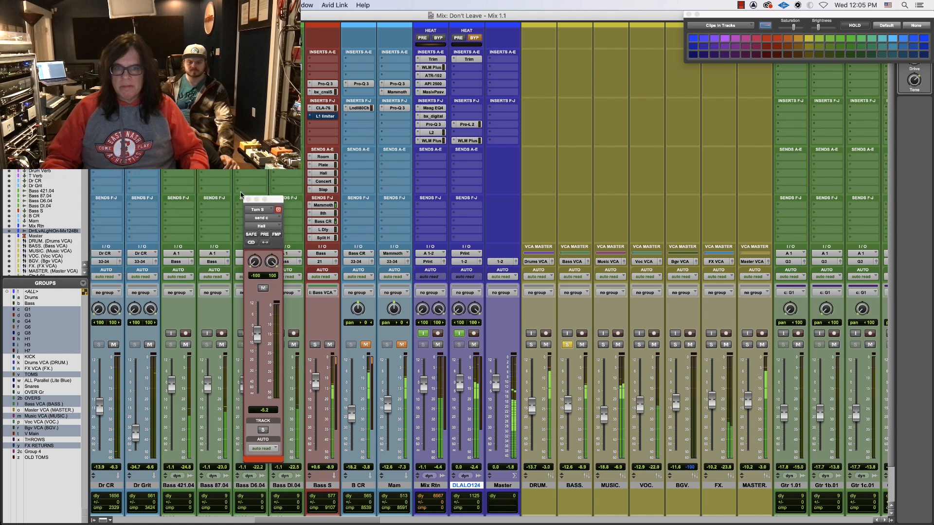
{"action": "left_click", "coordinate": [246, 197]}
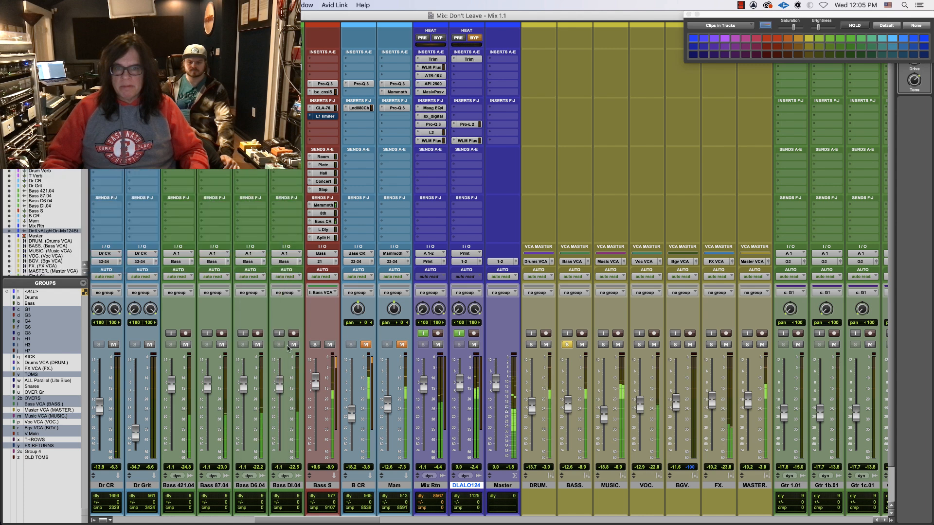
Step: Unmute the B CR track and bring up its Pro-Q 3 EQ and Lindell 80 Channel settings
{"action": "left_click", "coordinate": [365, 344]}
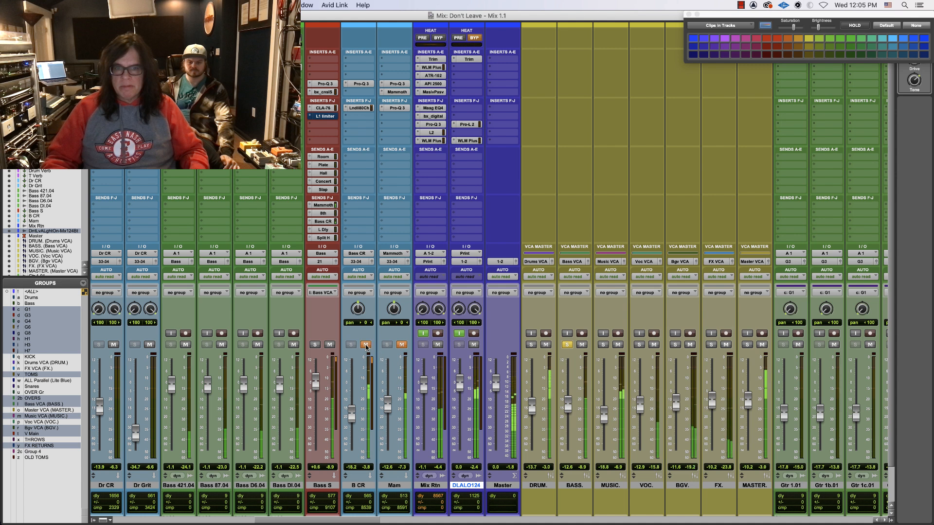
{"action": "left_click", "coordinate": [366, 345]}
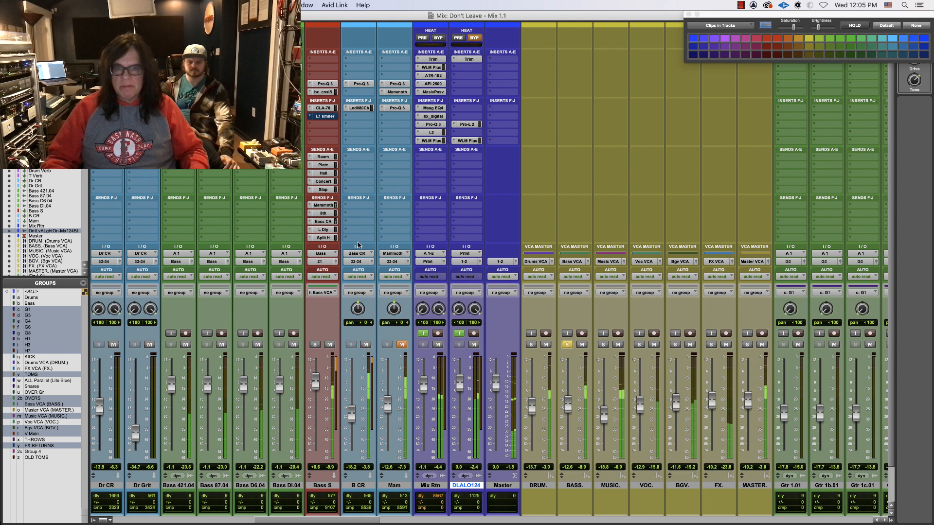
{"action": "left_click", "coordinate": [358, 84]}
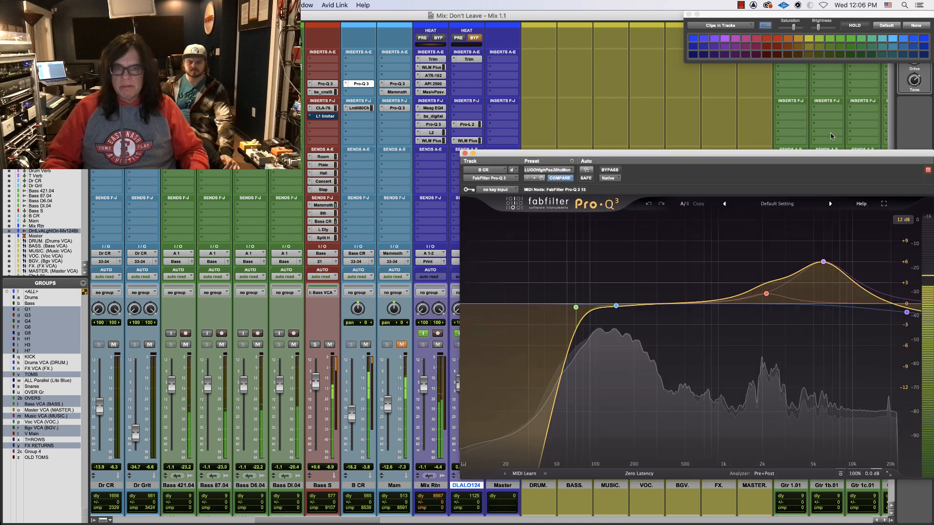
{"action": "left_click_drag", "start_coordinate": [829, 149], "coordinate": [744, 126]}
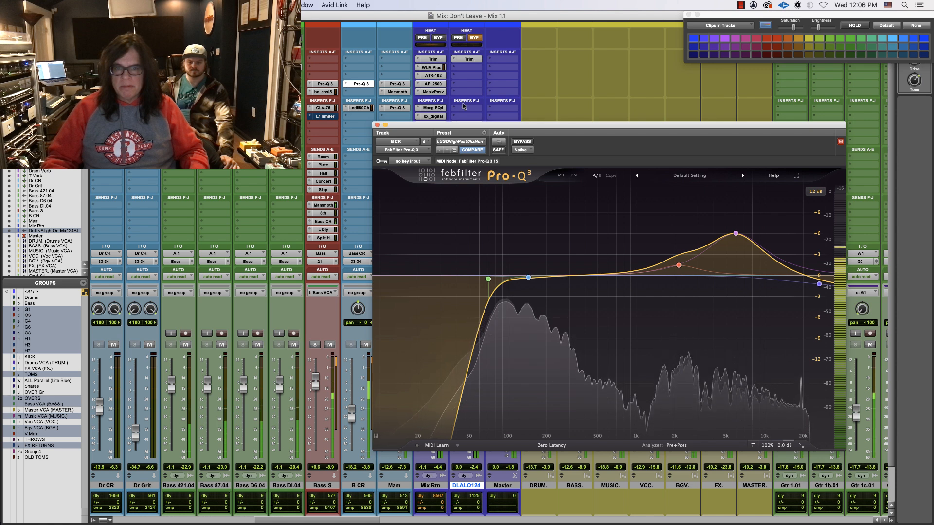
{"action": "left_click", "coordinate": [359, 108]}
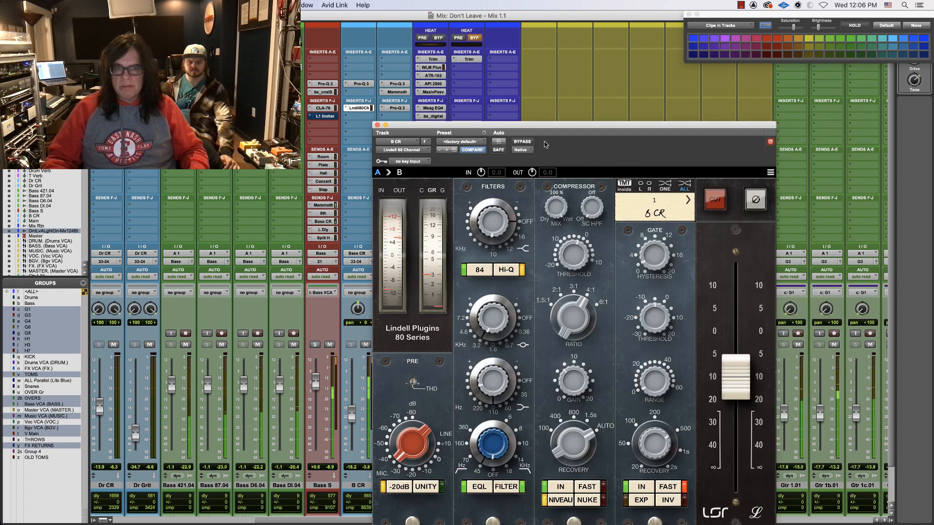
{"action": "left_click_drag", "start_coordinate": [556, 136], "coordinate": [658, 72]}
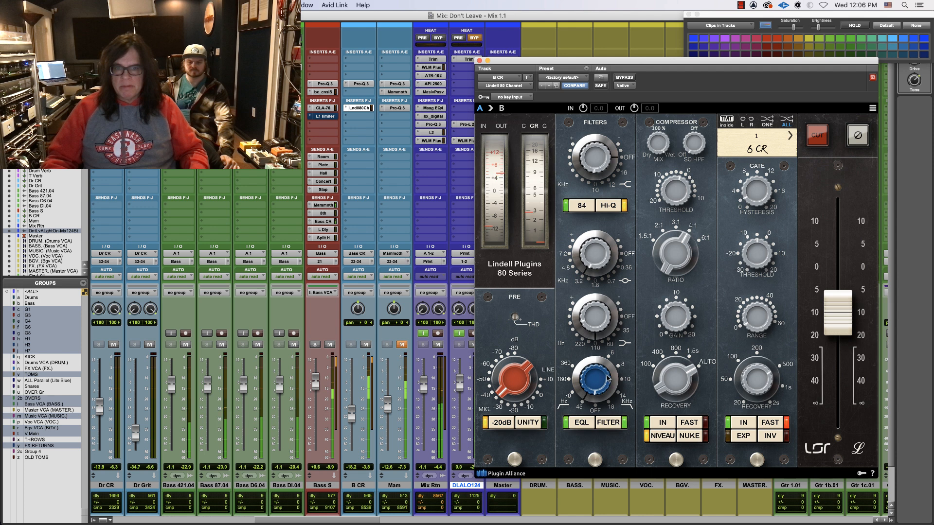
Step: Compare both polarity settings in B CR's Lindell 80 Channel, and unmute the Mam track
{"action": "left_click", "coordinate": [858, 142]}
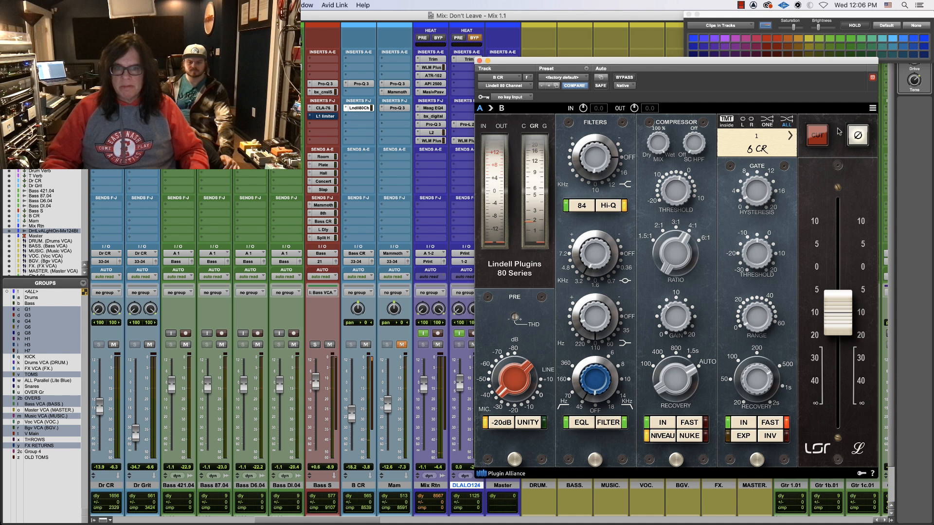
{"action": "left_click", "coordinate": [858, 135]}
{"action": "left_click", "coordinate": [858, 135]}
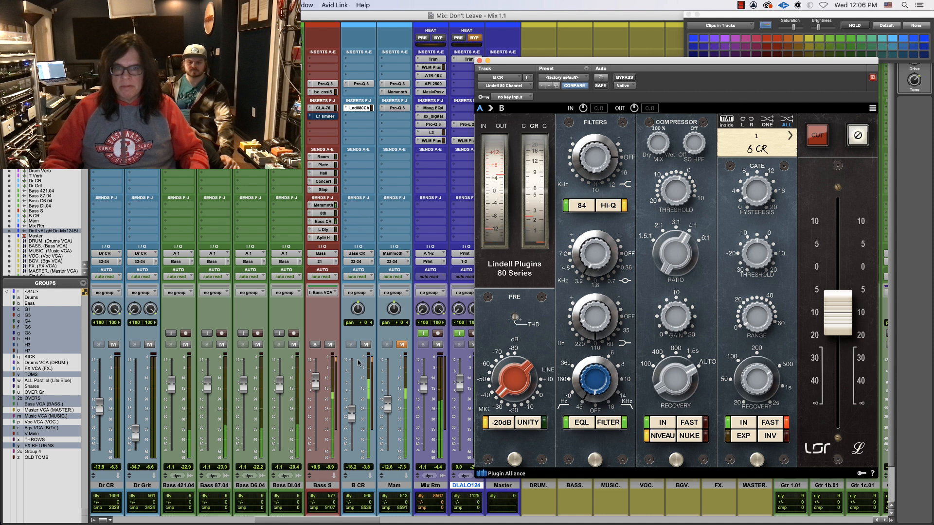
{"action": "left_click", "coordinate": [401, 345]}
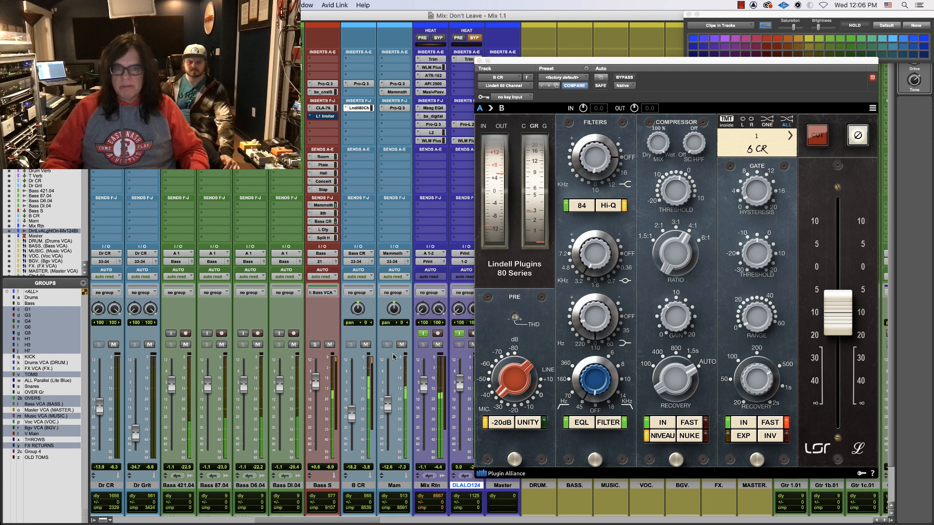
Step: Review the Mammoth and Pro-Q 3 settings on the Mam track and close the plug-in window
{"action": "left_click", "coordinate": [398, 91]}
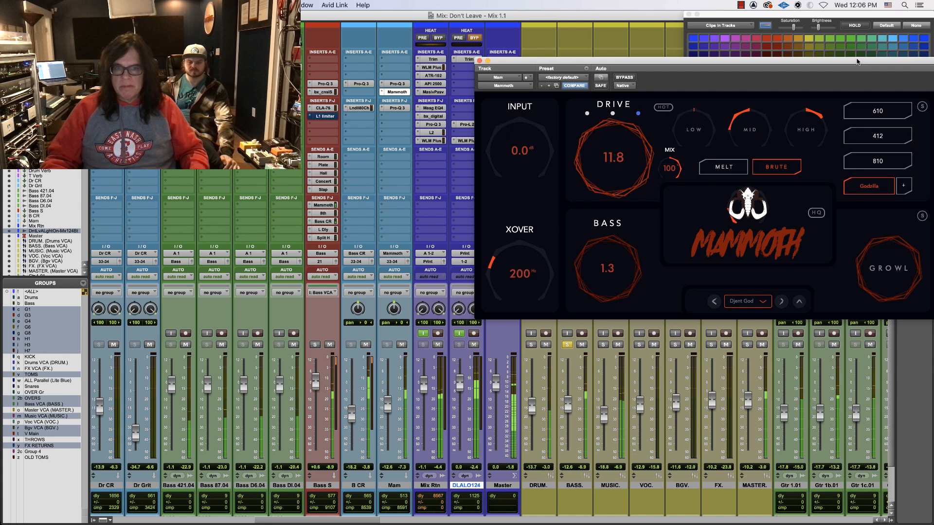
{"action": "left_click_drag", "start_coordinate": [858, 63], "coordinate": [756, 67]}
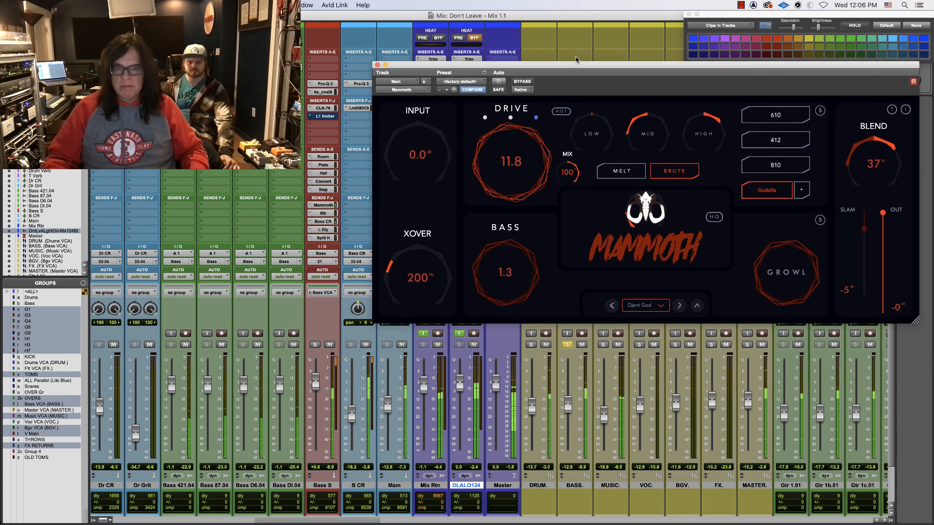
{"action": "left_click_drag", "start_coordinate": [406, 63], "coordinate": [542, 98]}
{"action": "left_click", "coordinate": [398, 108]}
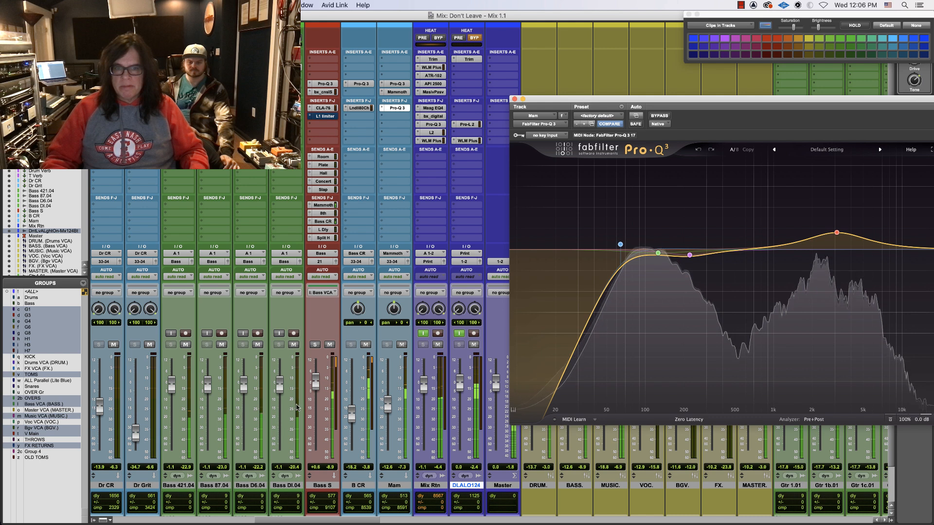
{"action": "left_click", "coordinate": [515, 99]}
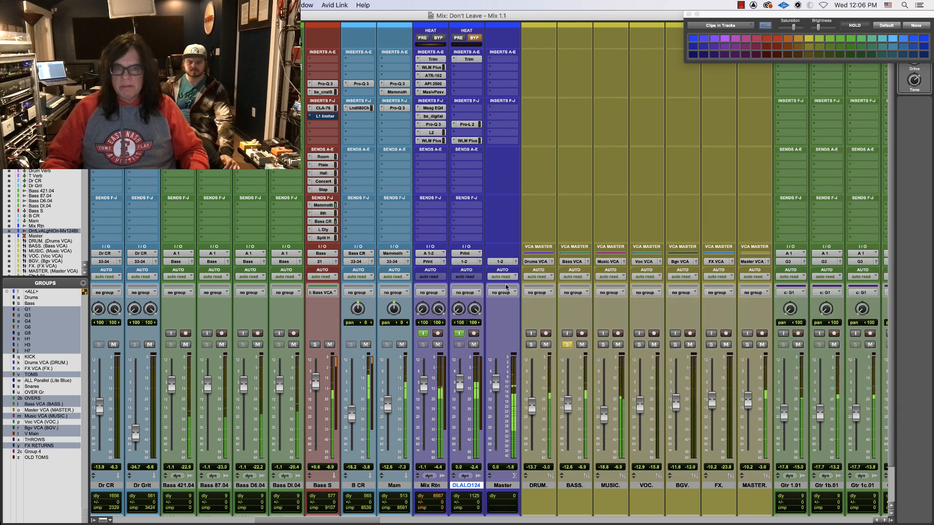
Step: Unsolo the BASS VCA master and bring up B CR's Lindell 80 Channel, positioned clear of the neighbouring mixer strips
{"action": "left_click", "coordinate": [567, 345]}
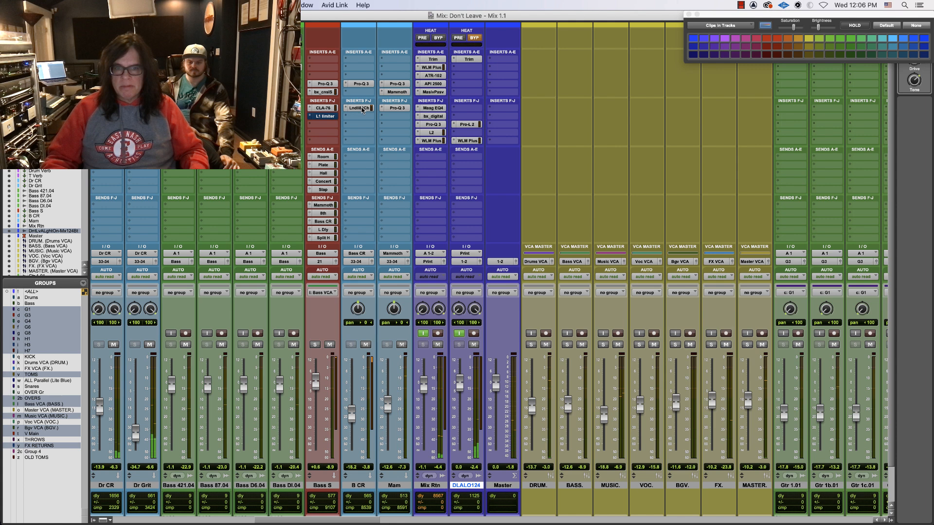
{"action": "left_click", "coordinate": [360, 108]}
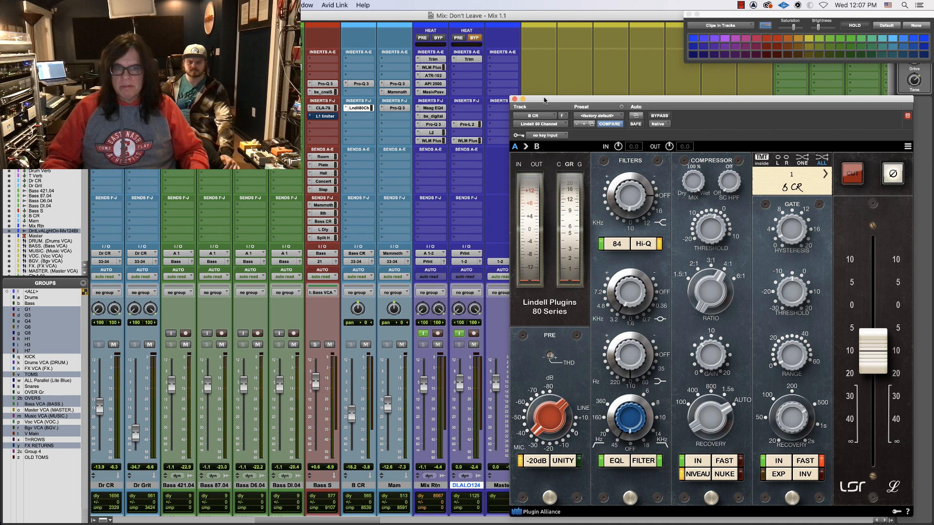
{"action": "left_click_drag", "start_coordinate": [603, 100], "coordinate": [559, 75]}
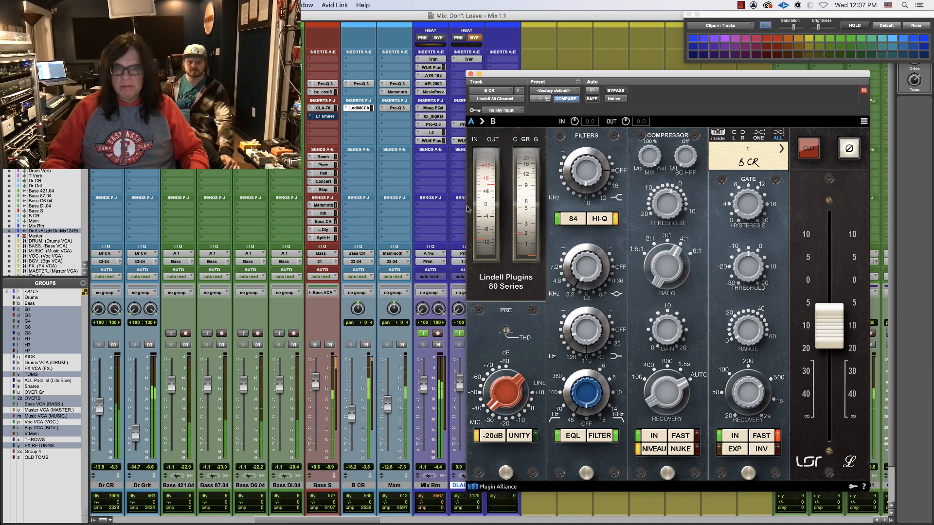
{"action": "left_click_drag", "start_coordinate": [489, 73], "coordinate": [581, 82]}
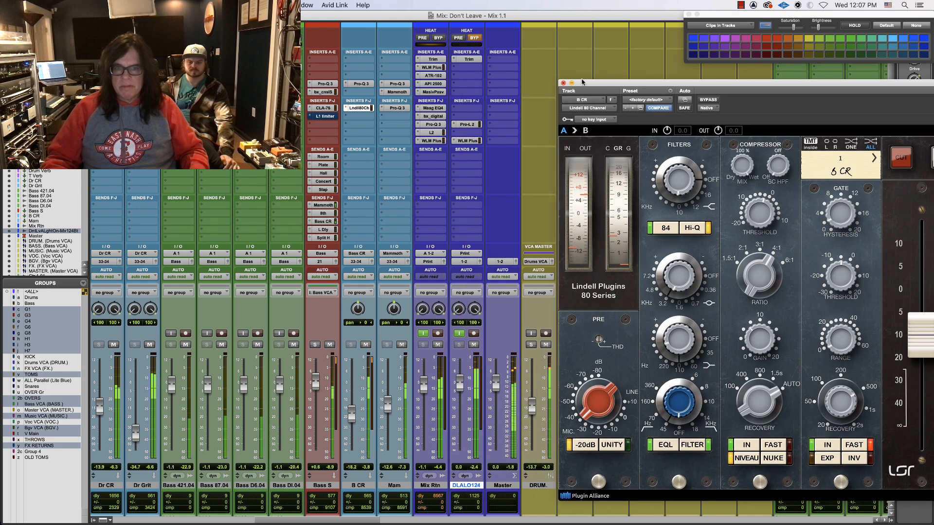
Step: Compare DLALO124 with input monitoring off and on during playback, leaving it on, and close B CR's Lindell 80 Channel
{"action": "left_click", "coordinate": [459, 333]}
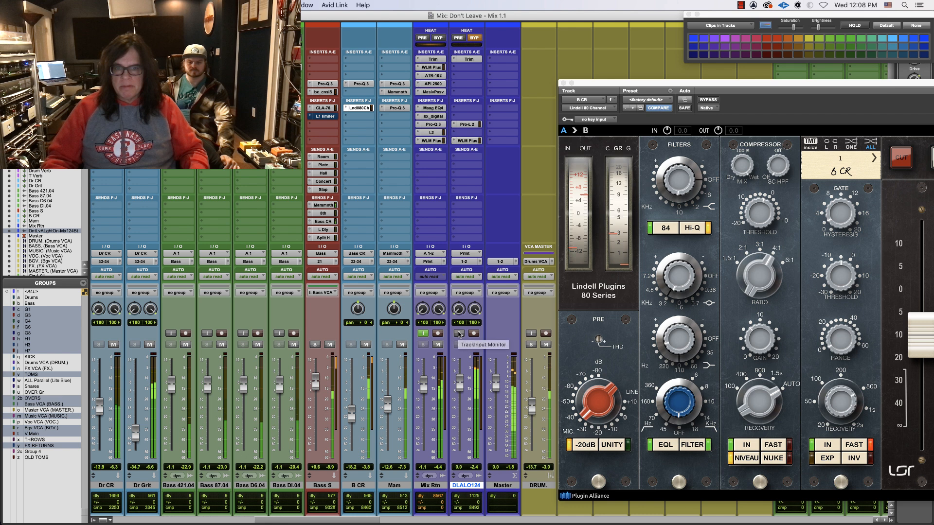
{"action": "left_click", "coordinate": [459, 334]}
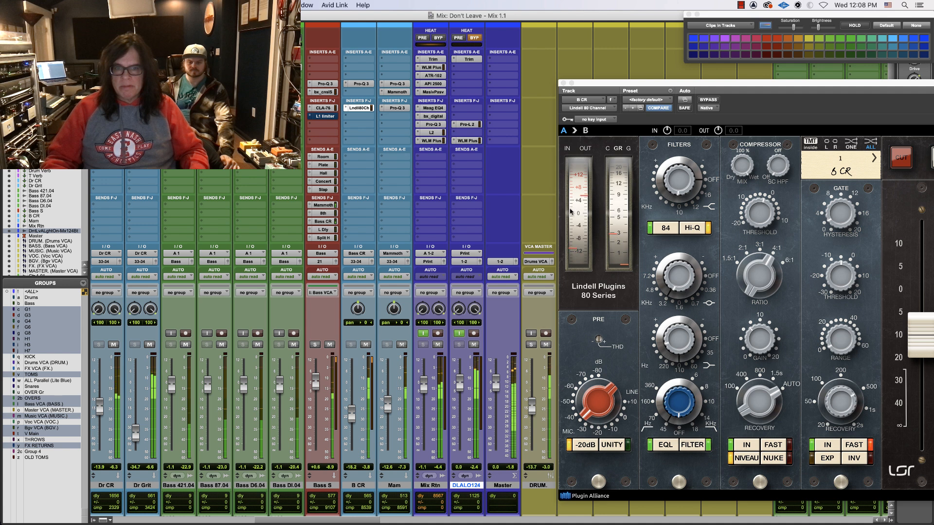
{"action": "left_click", "coordinate": [563, 84]}
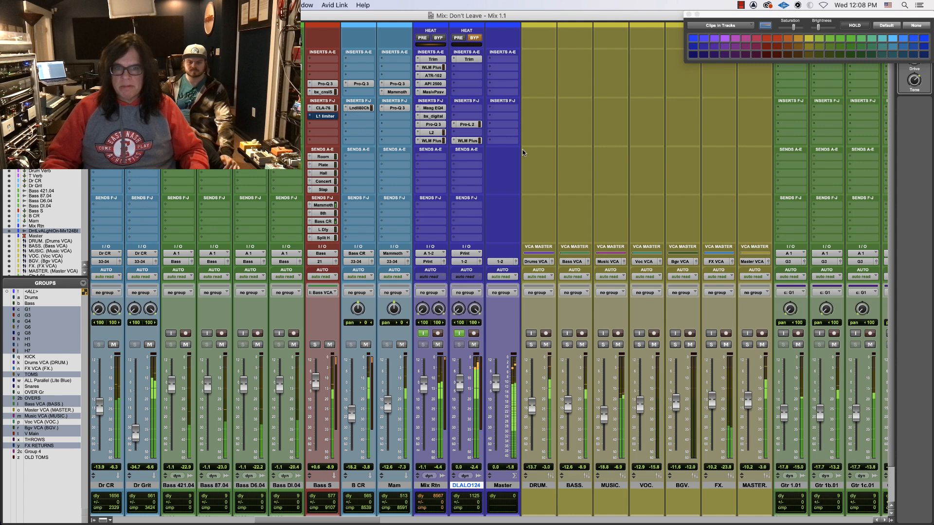
{"action": "left_click", "coordinate": [458, 334]}
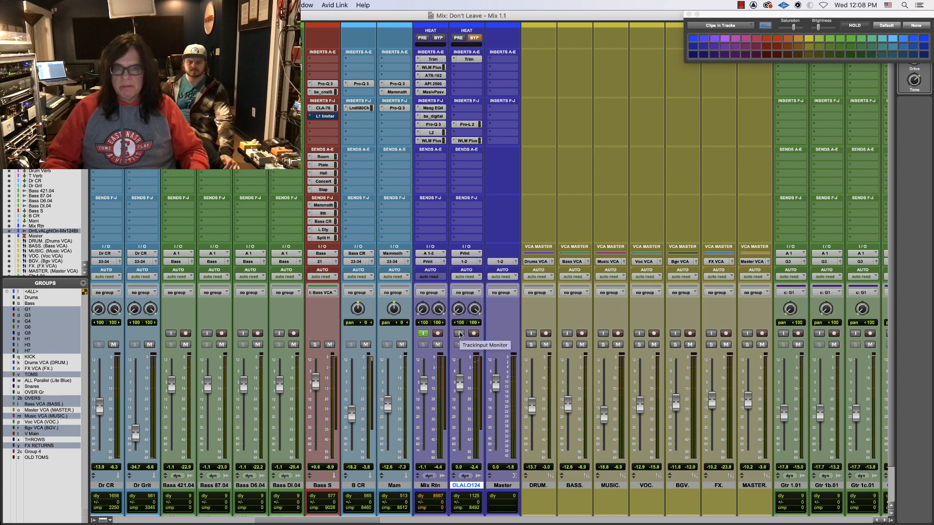
{"action": "left_click", "coordinate": [459, 334]}
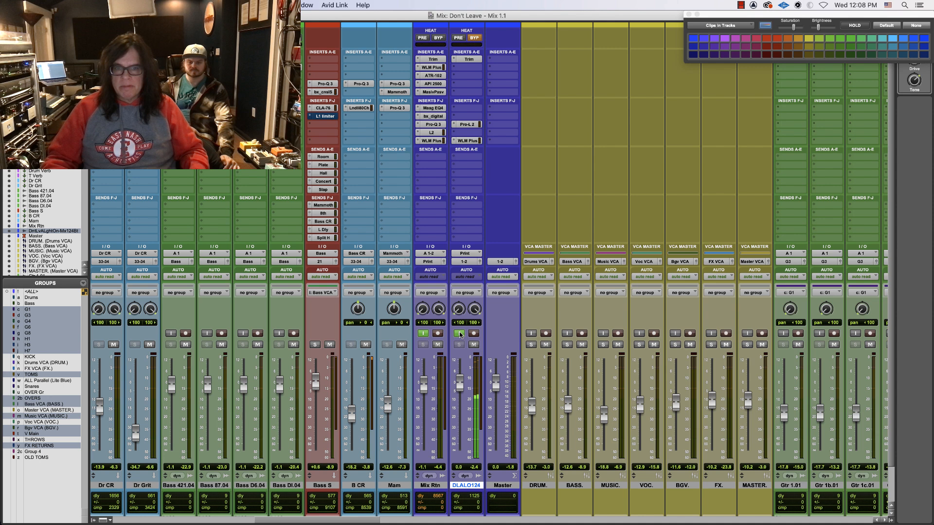
{"action": "left_click", "coordinate": [459, 334]}
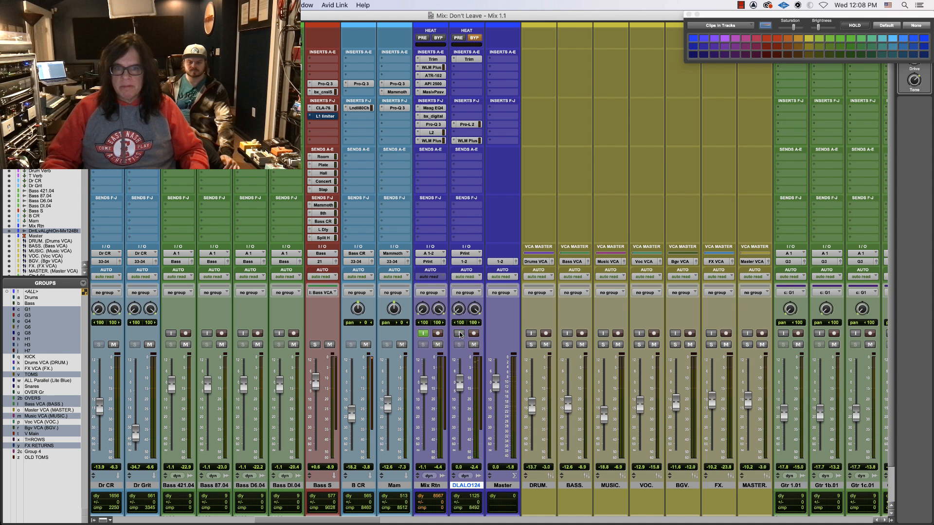
{"action": "key", "text": "space"}
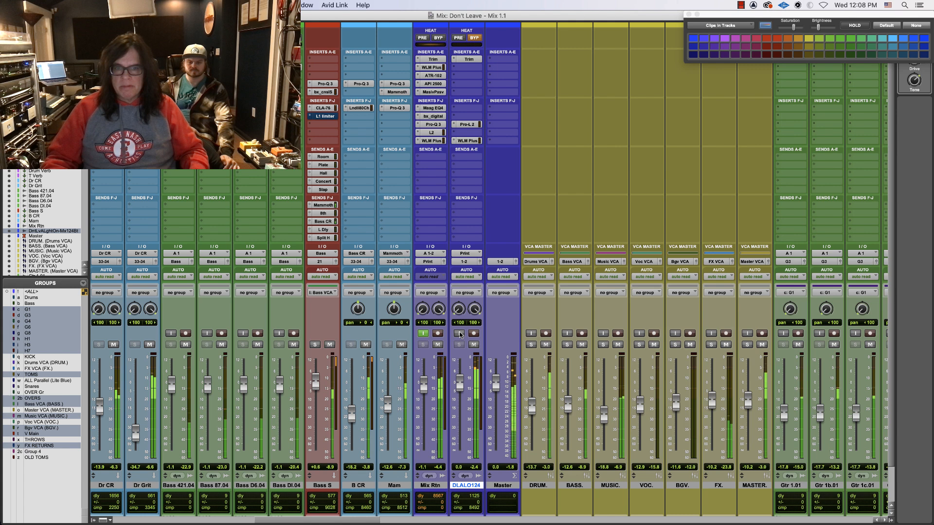
{"action": "left_click", "coordinate": [460, 334]}
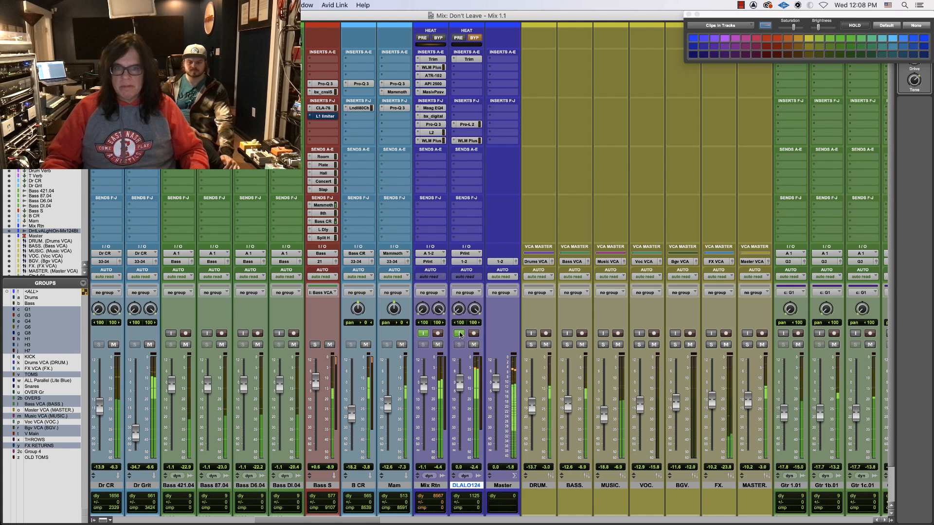
Step: Raise the BASS VCA master to -12.1 dB
{"action": "left_click_drag", "start_coordinate": [570, 410], "coordinate": [570, 408]}
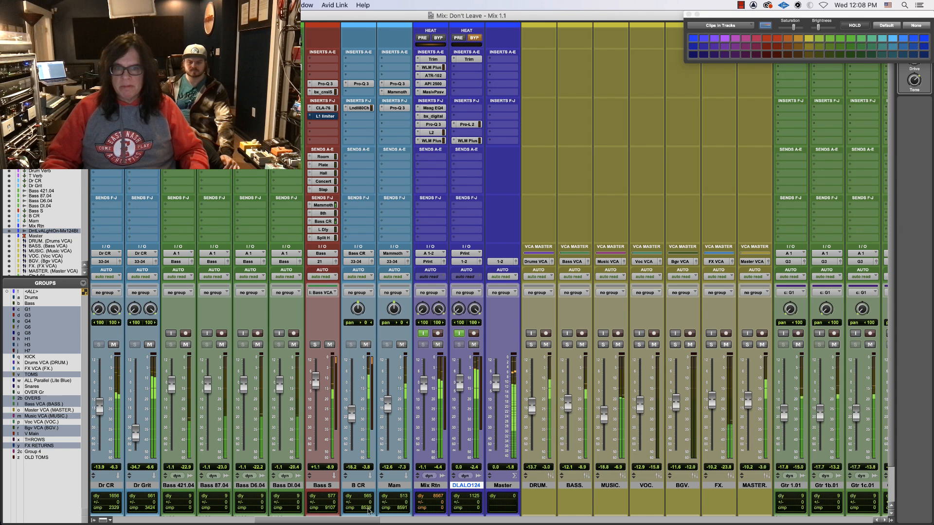
Step: Check Room S and OH S by briefly muting each, and lower Ride.04 to -3.0 dB and Hi Hat.04 to -2.2 dB
{"action": "scroll", "coordinate": [364, 521], "scroll_direction": "left", "scroll_amount": 6}
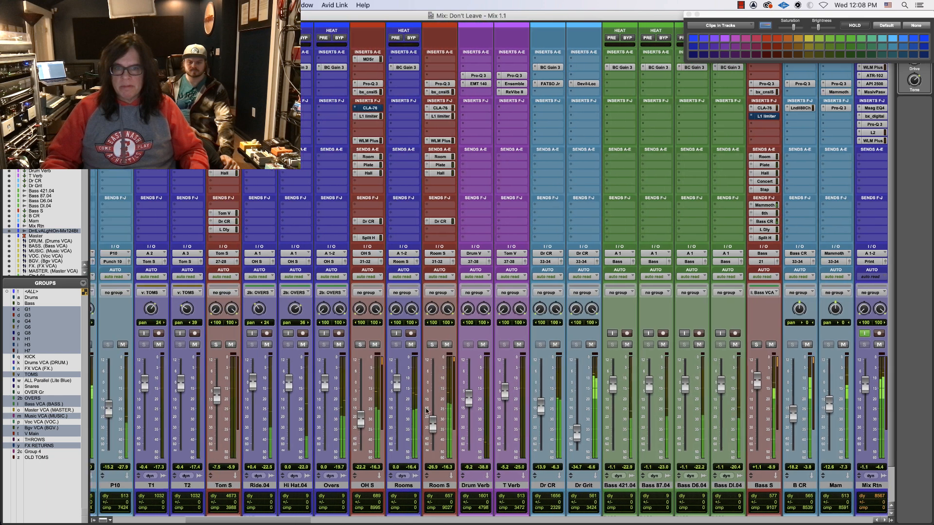
{"action": "left_click", "coordinate": [446, 345]}
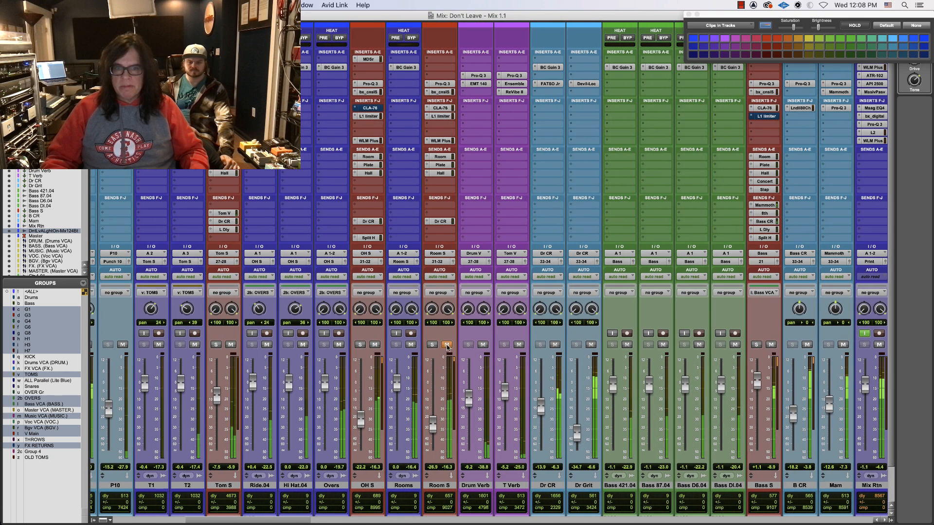
{"action": "left_click", "coordinate": [447, 344]}
{"action": "left_click", "coordinate": [374, 344]}
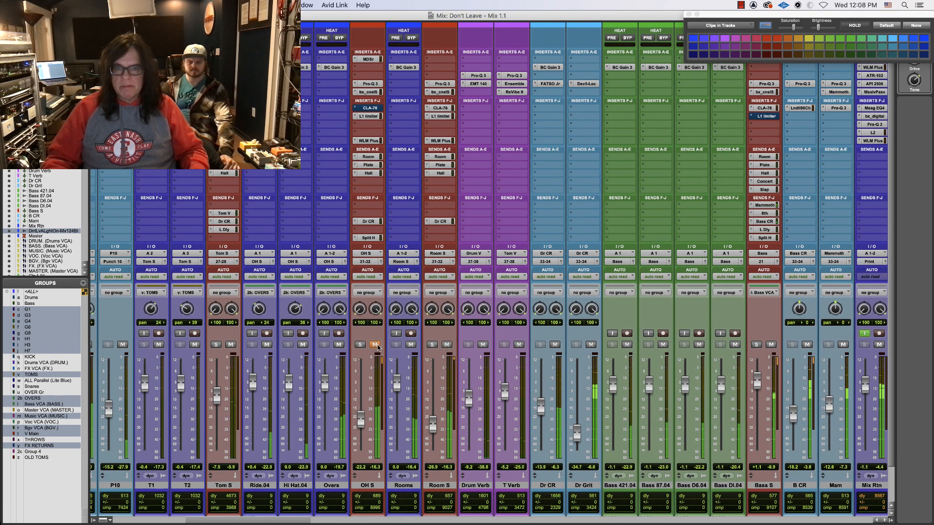
{"action": "left_click", "coordinate": [375, 345]}
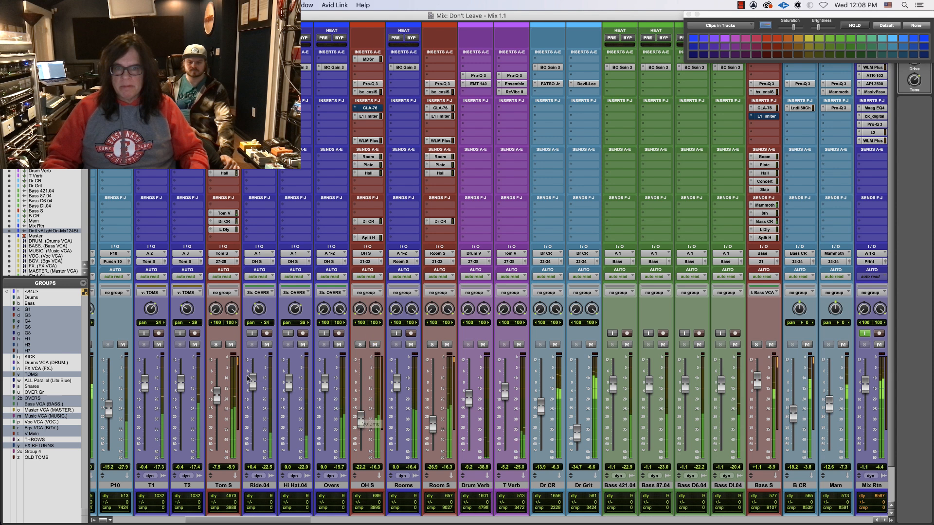
{"action": "left_click_drag", "start_coordinate": [252, 382], "coordinate": [289, 390]}
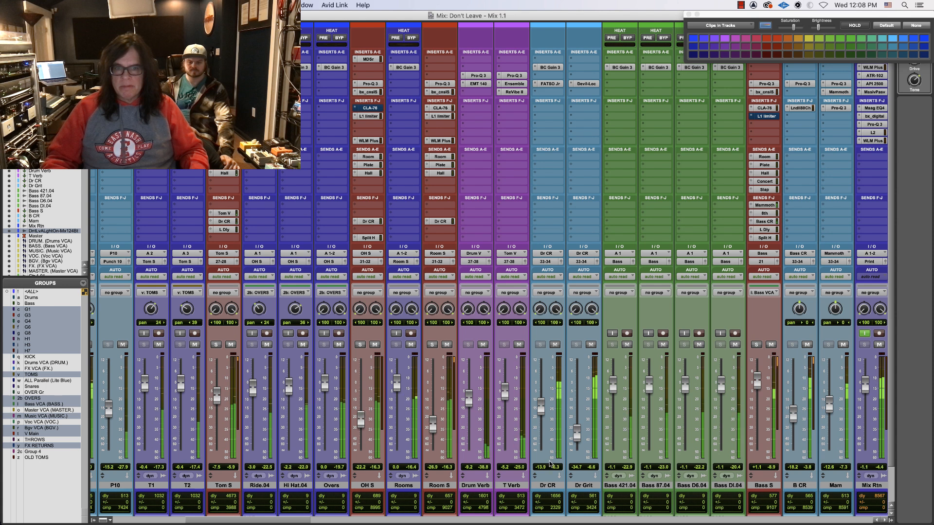
{"action": "left_click_drag", "start_coordinate": [544, 413], "coordinate": [544, 413]}
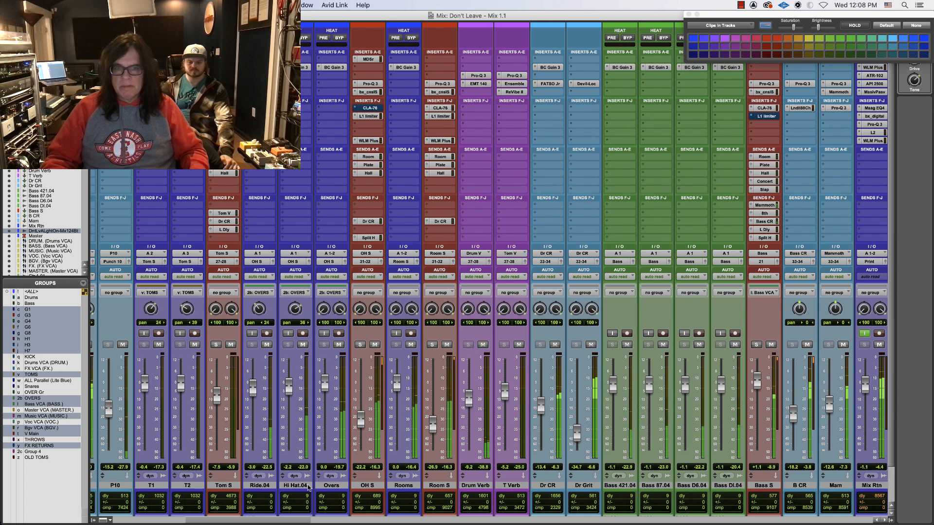
Step: Play the song from around bar 22, just before the pre section, and return to the guitar tracks in the mixer
{"action": "left_click_drag", "start_coordinate": [297, 521], "coordinate": [564, 524]}
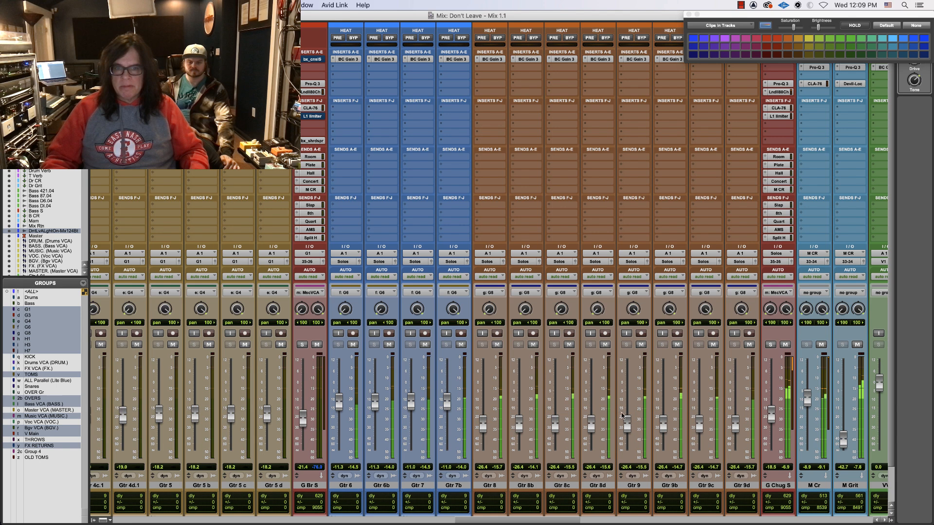
{"action": "key", "text": "super+equal"}
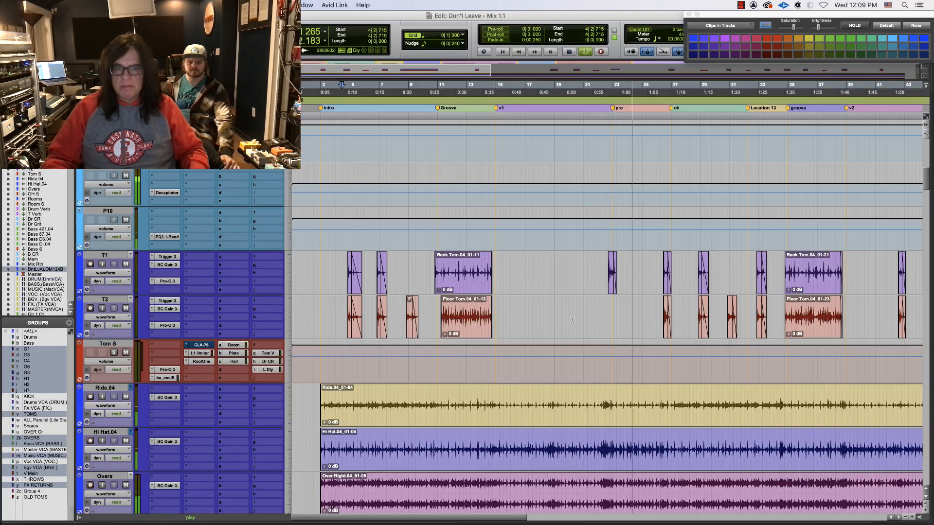
{"action": "left_click", "coordinate": [602, 116]}
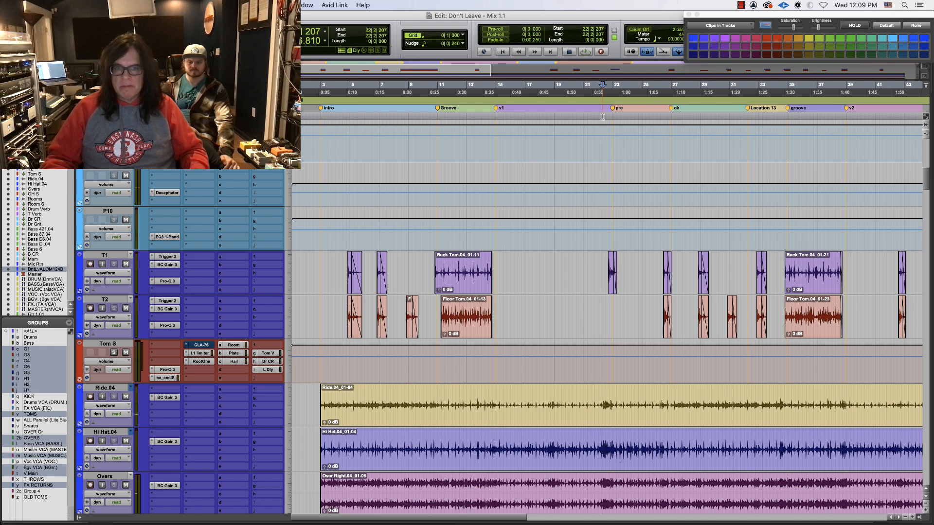
{"action": "key", "text": "space"}
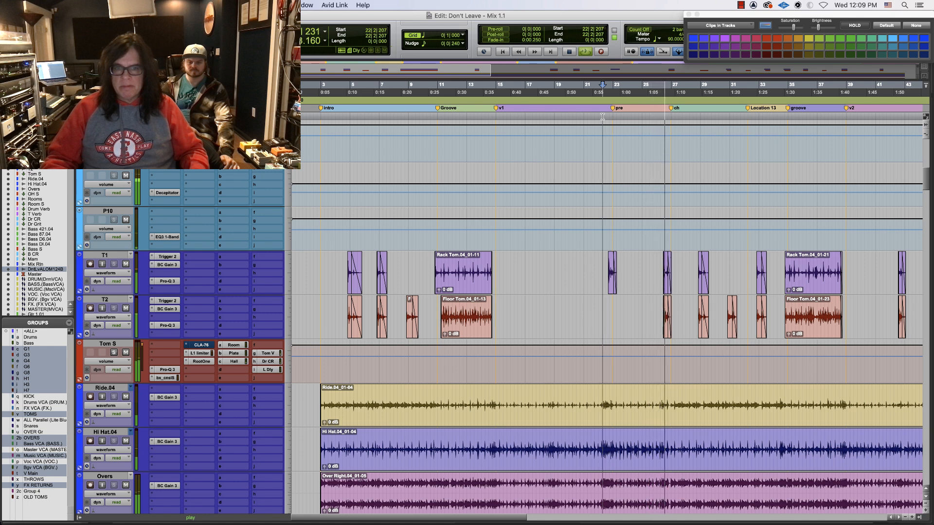
{"action": "left_click", "coordinate": [602, 117]}
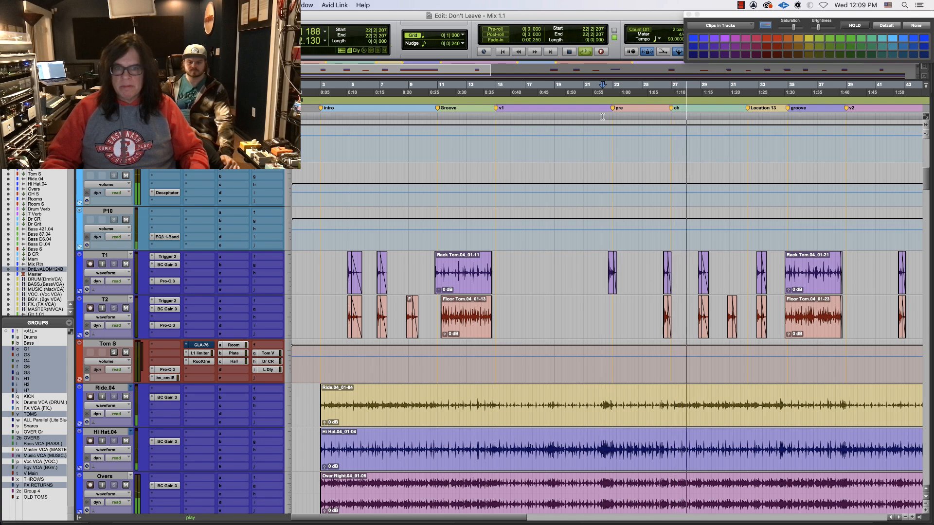
{"action": "key", "text": "super+equal"}
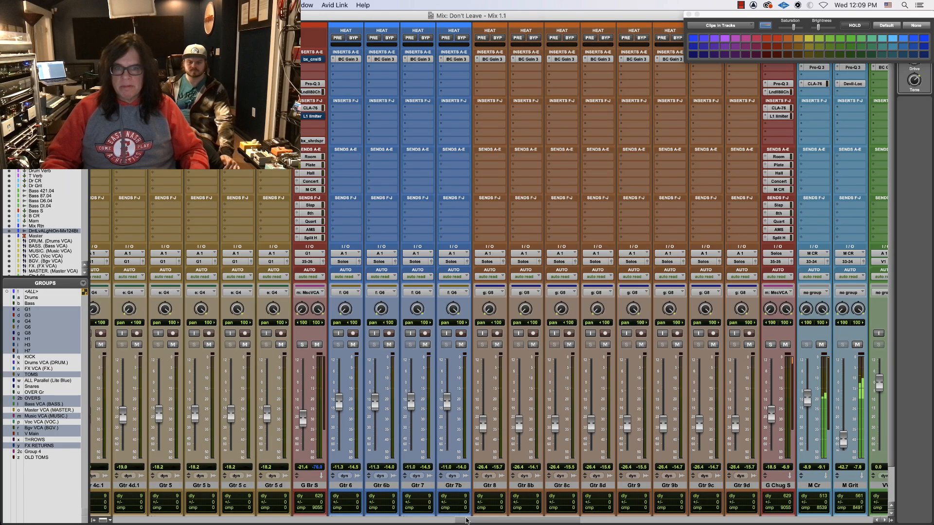
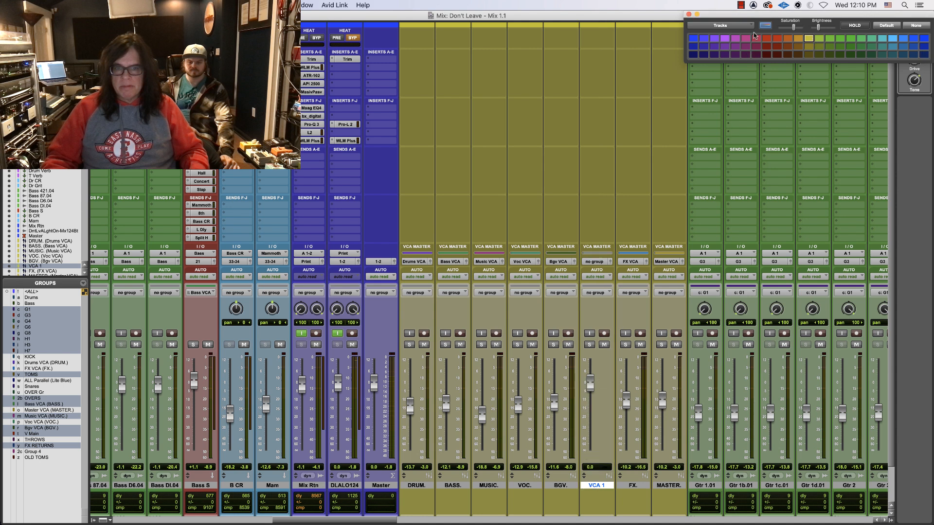
Step: Colour the VCA 1 track purple and rename it BUSS
{"action": "left_click", "coordinate": [725, 38]}
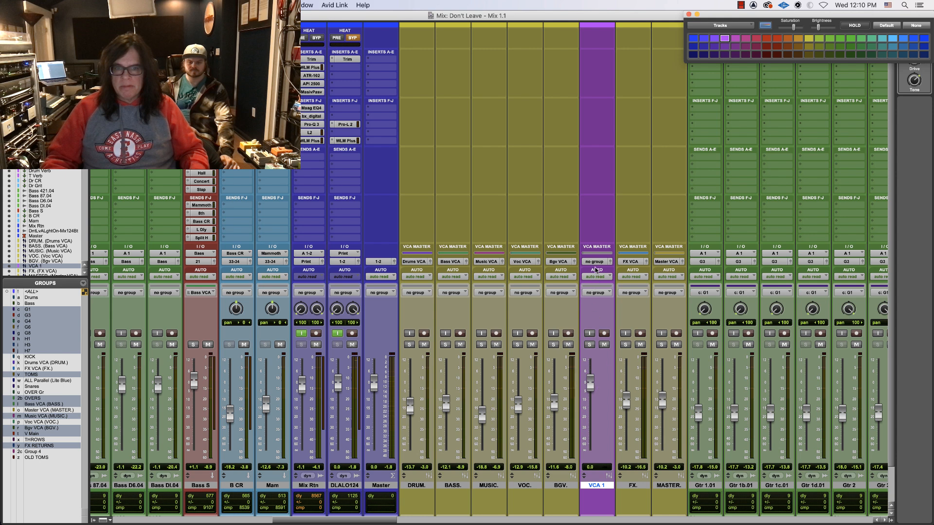
{"action": "double_click", "coordinate": [601, 485]}
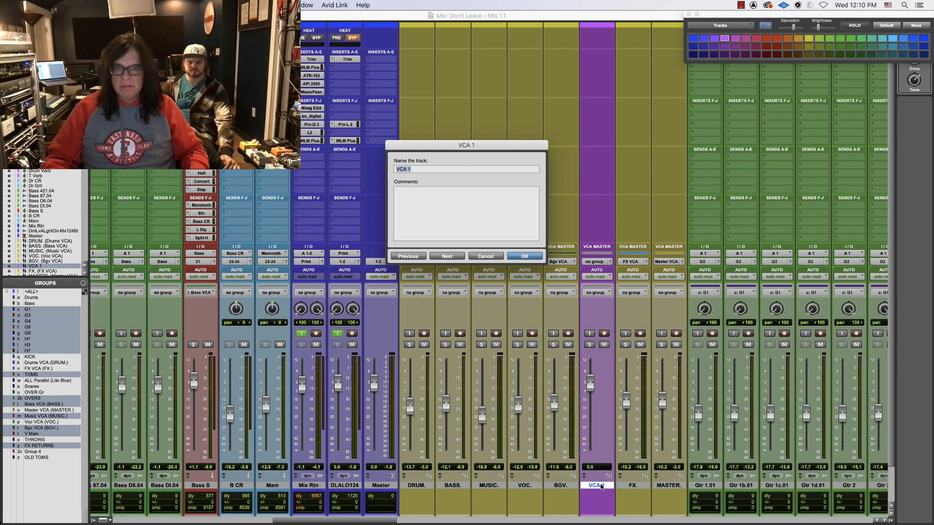
{"action": "type", "text": "BUSS"}
{"action": "key", "text": "Return"}
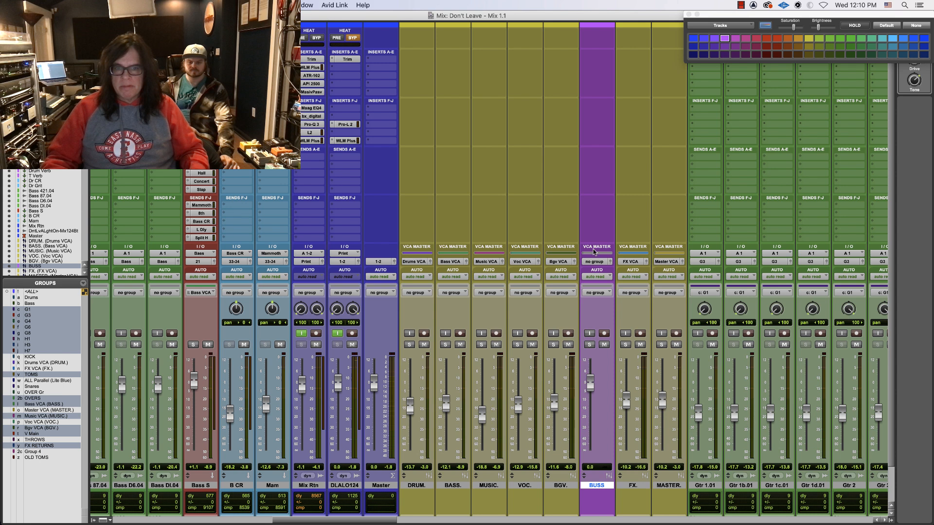
Step: Check the groups available to the BUSS VCA master and the group assigned to the BGV. VCA master
{"action": "left_click", "coordinate": [597, 263]}
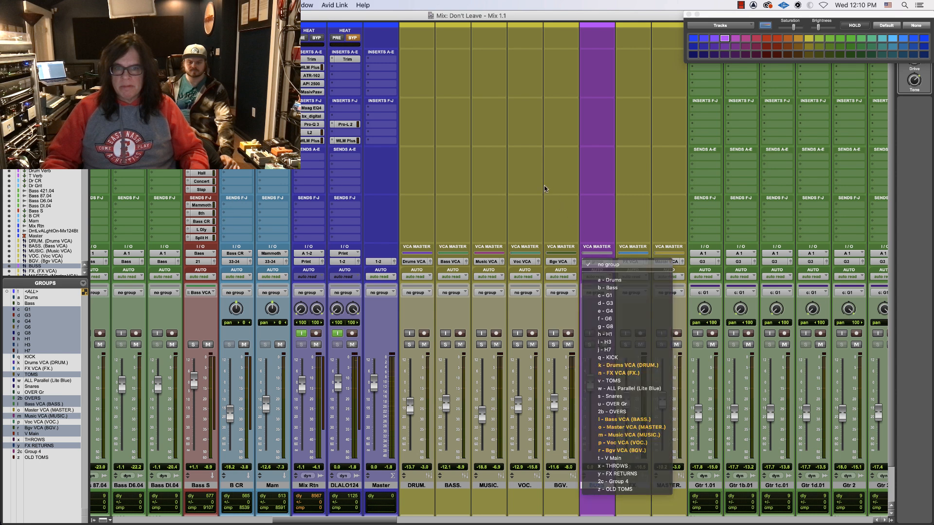
{"action": "left_click", "coordinate": [543, 242]}
{"action": "left_click", "coordinate": [558, 263]}
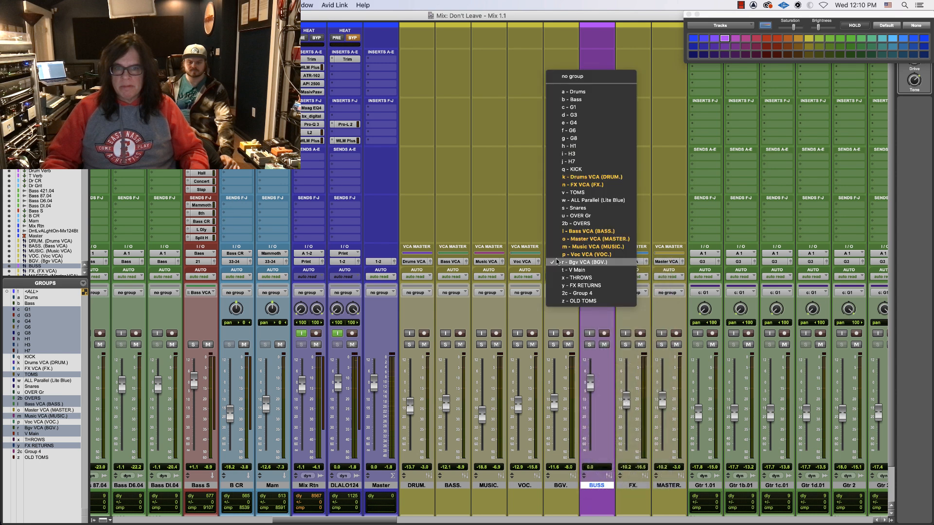
{"action": "left_click", "coordinate": [541, 200]}
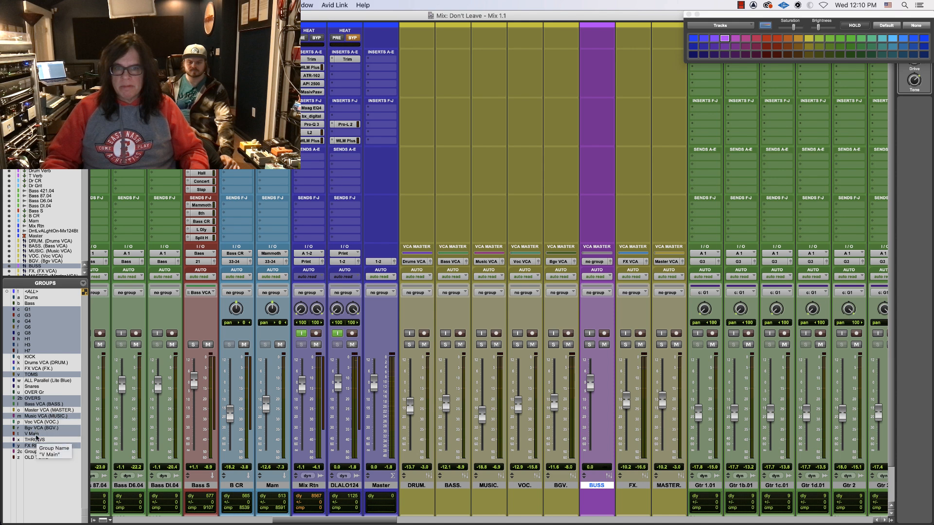
Step: Activate the ALL Parallel (Lite Blue) group, assign it to the BUSS VCA master, and test by briefly lowering the MASTER. fader during playback
{"action": "left_click", "coordinate": [230, 486]}
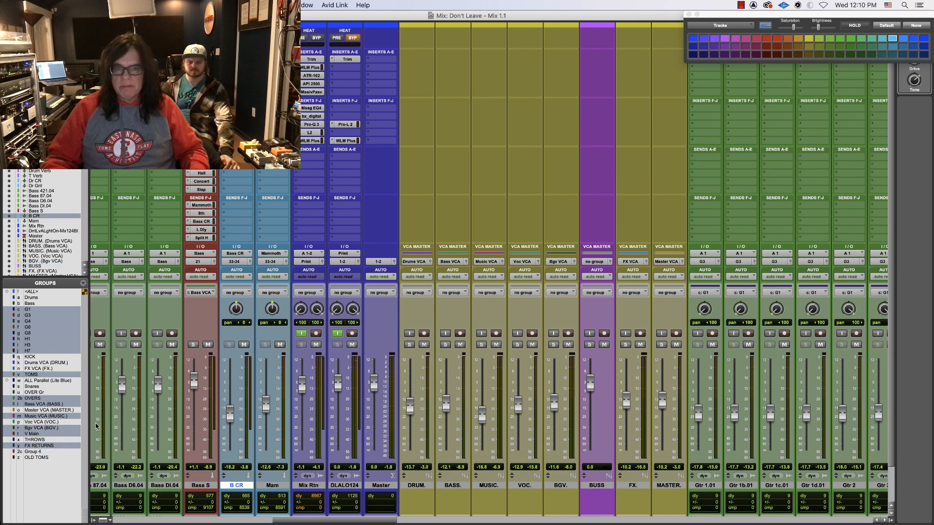
{"action": "left_click", "coordinate": [53, 382]}
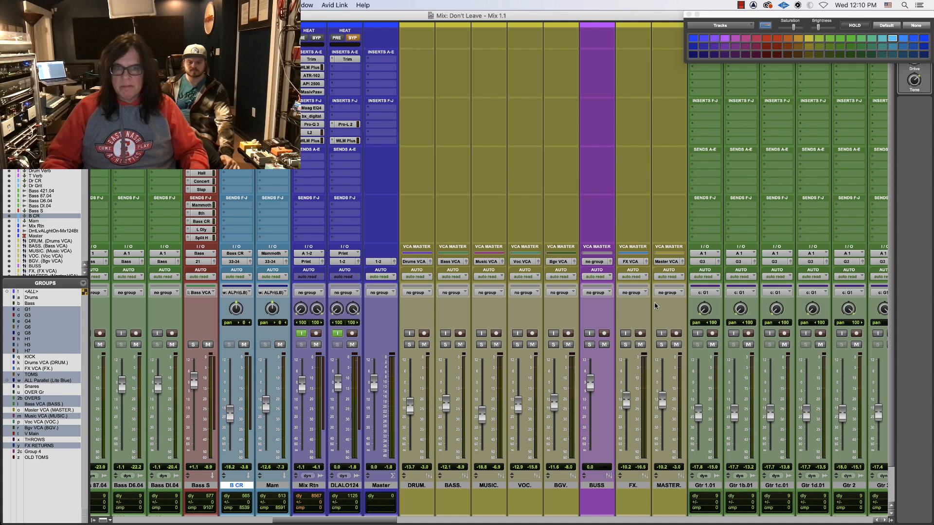
{"action": "left_click", "coordinate": [592, 262]}
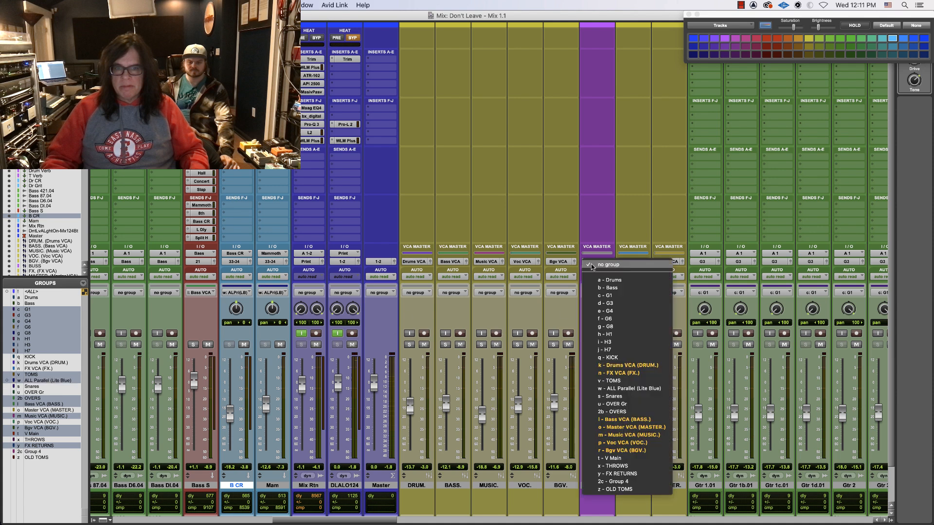
{"action": "left_click", "coordinate": [613, 388]}
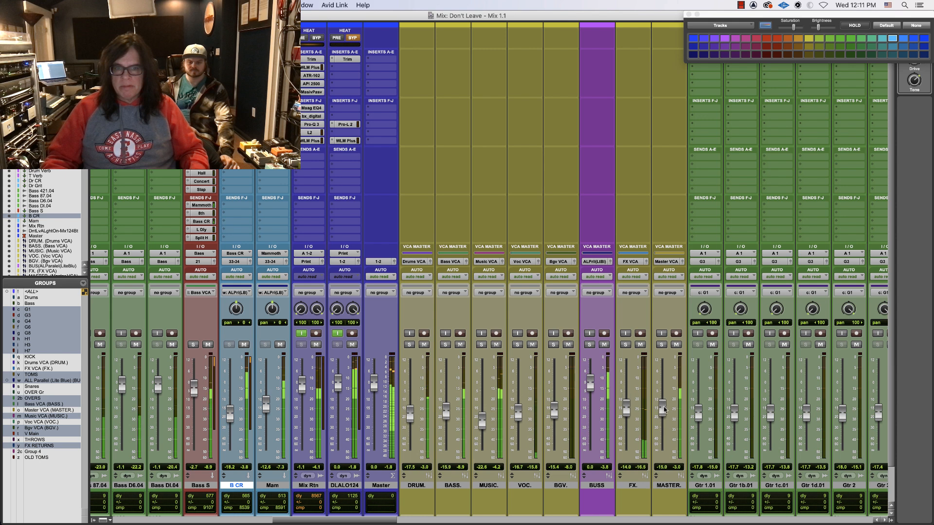
{"action": "left_click_drag", "start_coordinate": [664, 399], "coordinate": [663, 421]}
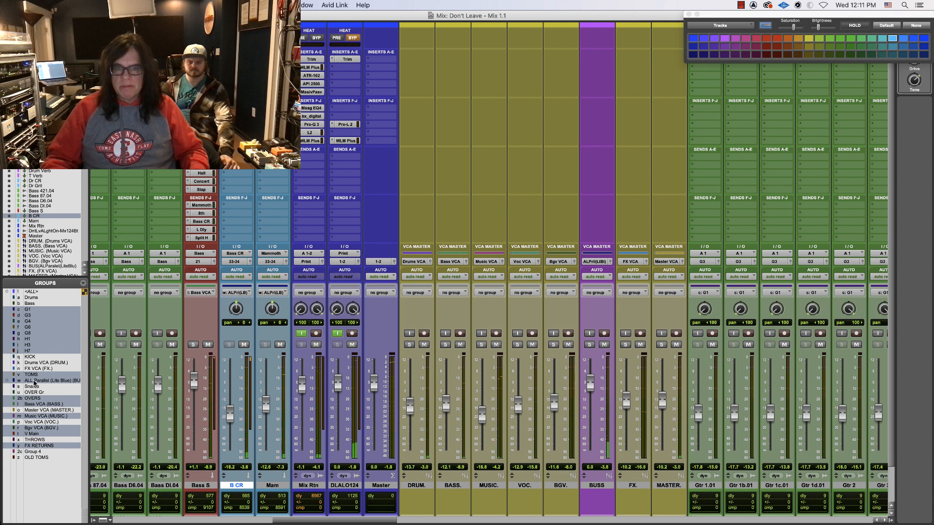
Step: Modify the Master VCA group so that it also contains the BUSS track
{"action": "right_click", "coordinate": [34, 380]}
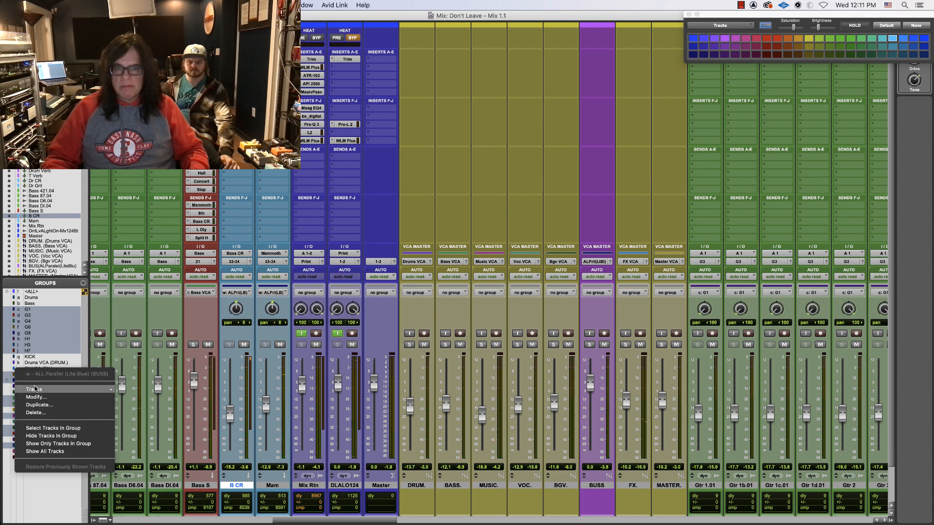
{"action": "left_click", "coordinate": [36, 397]}
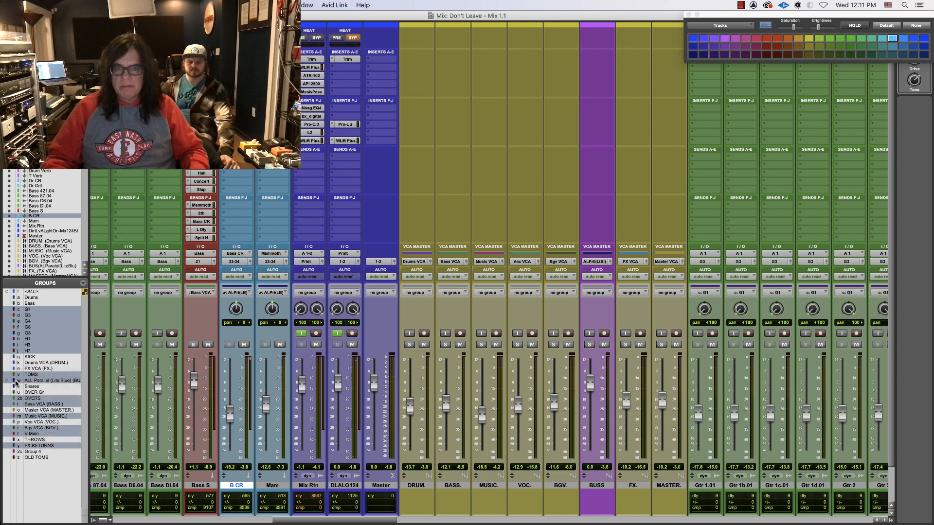
{"action": "right_click", "coordinate": [45, 410]}
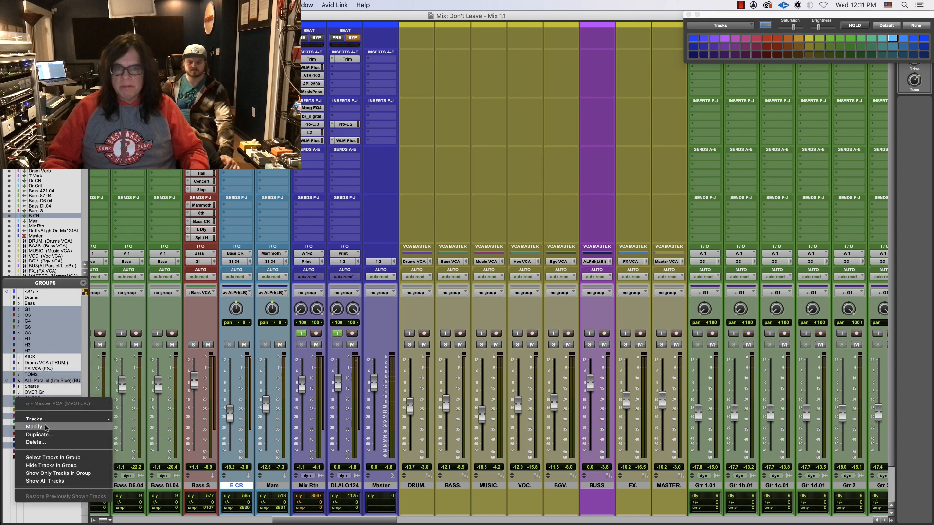
{"action": "left_click", "coordinate": [47, 427]}
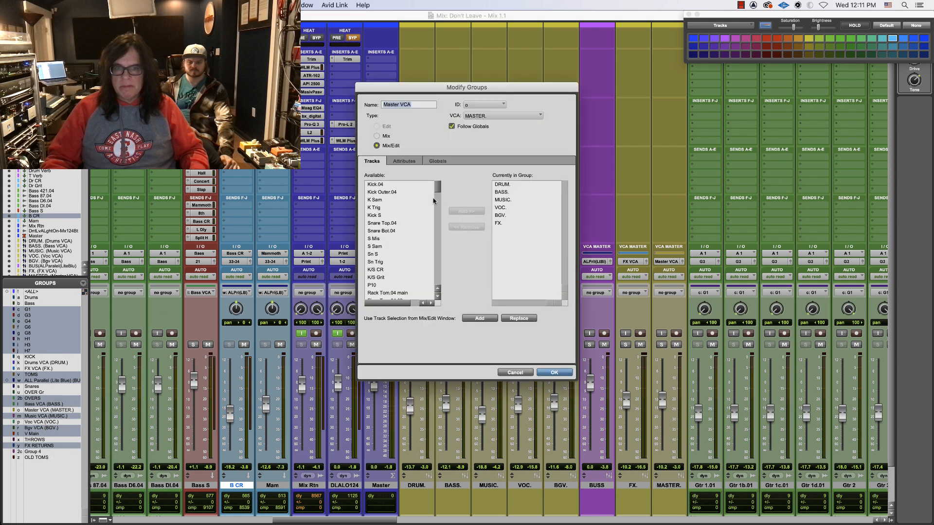
{"action": "left_click_drag", "start_coordinate": [435, 188], "coordinate": [438, 216]}
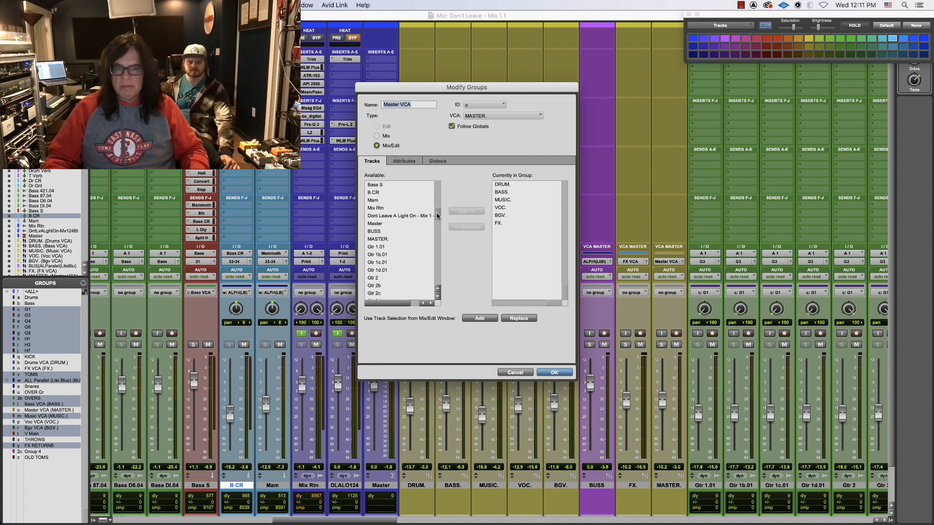
{"action": "left_click", "coordinate": [378, 231]}
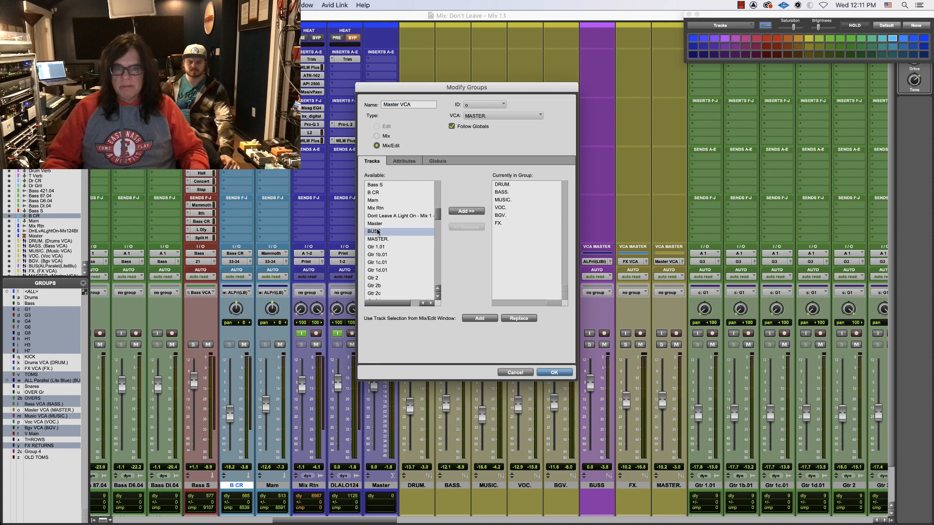
{"action": "left_click", "coordinate": [461, 213]}
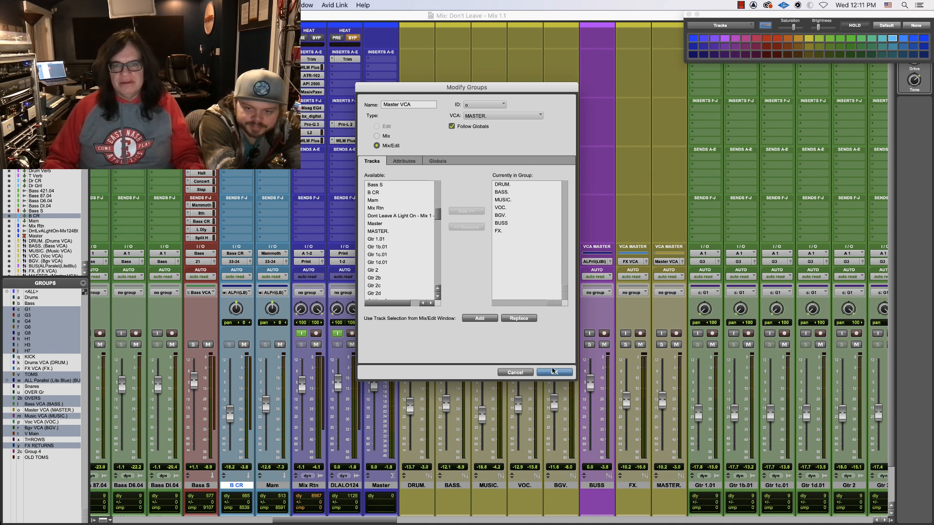
{"action": "left_click", "coordinate": [554, 371]}
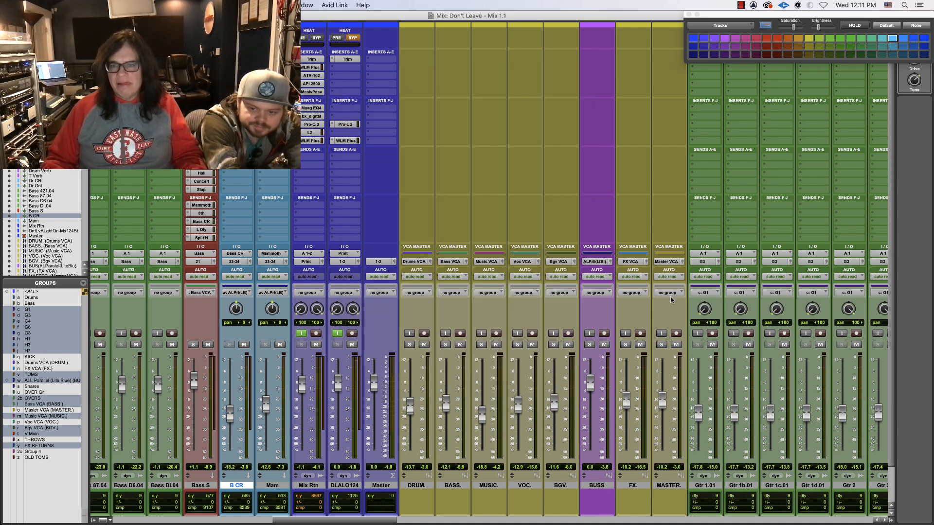
Step: Undo the renaming and purple colouring of the BUSS VCA track
{"action": "key", "text": "space"}
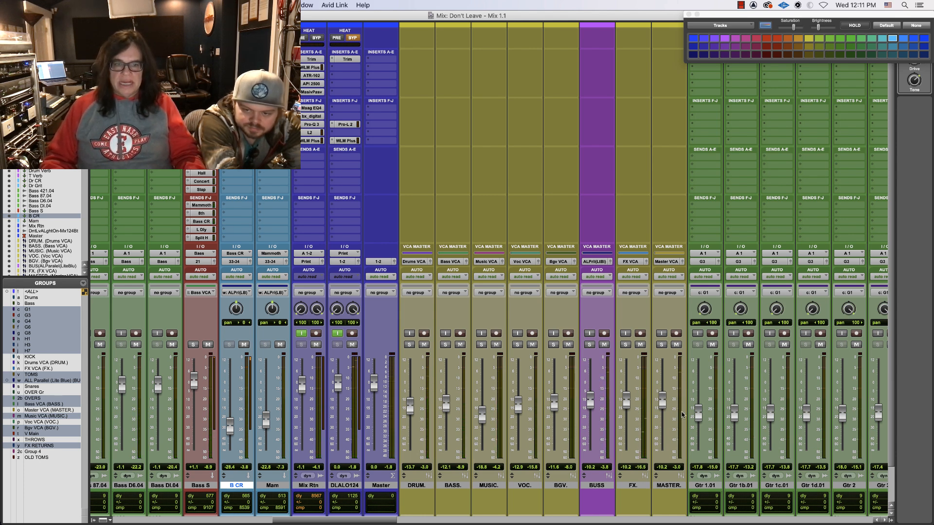
{"action": "key", "text": "super+z"}
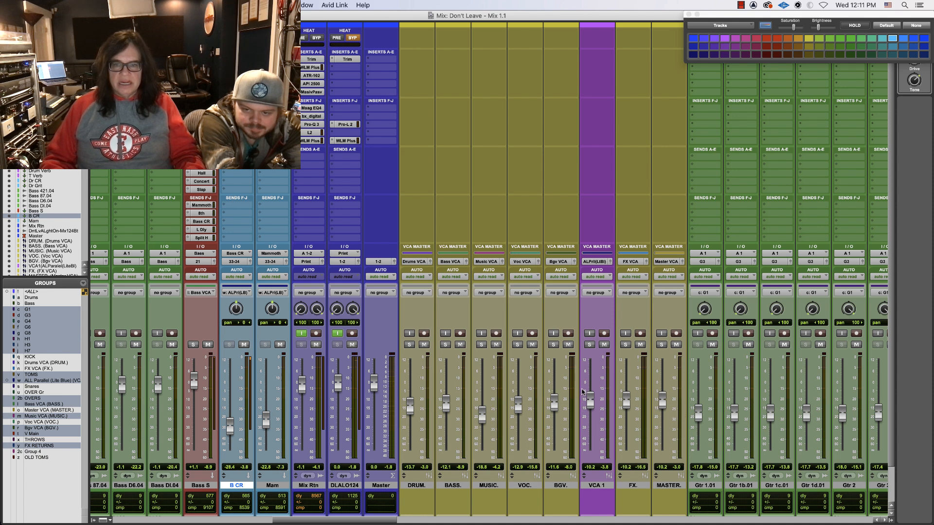
{"action": "key", "text": "super+z"}
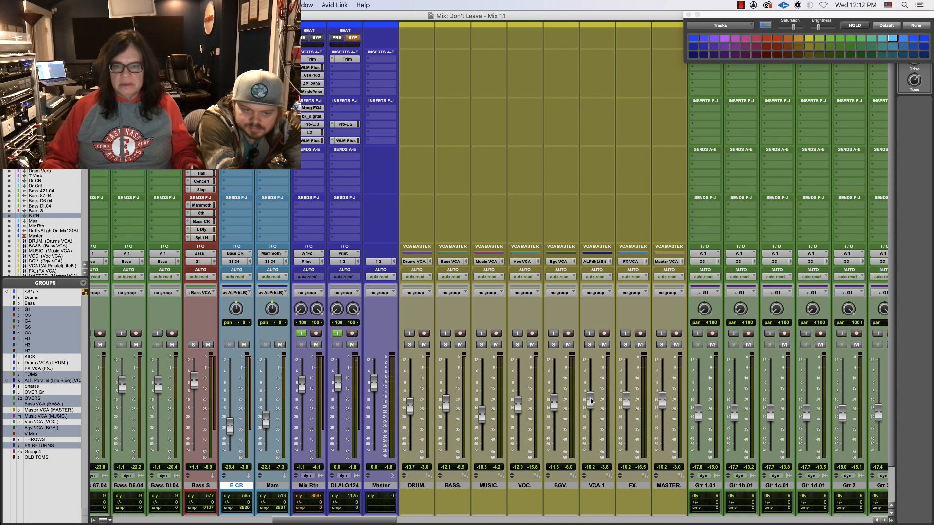
{"action": "key", "text": "super+z"}
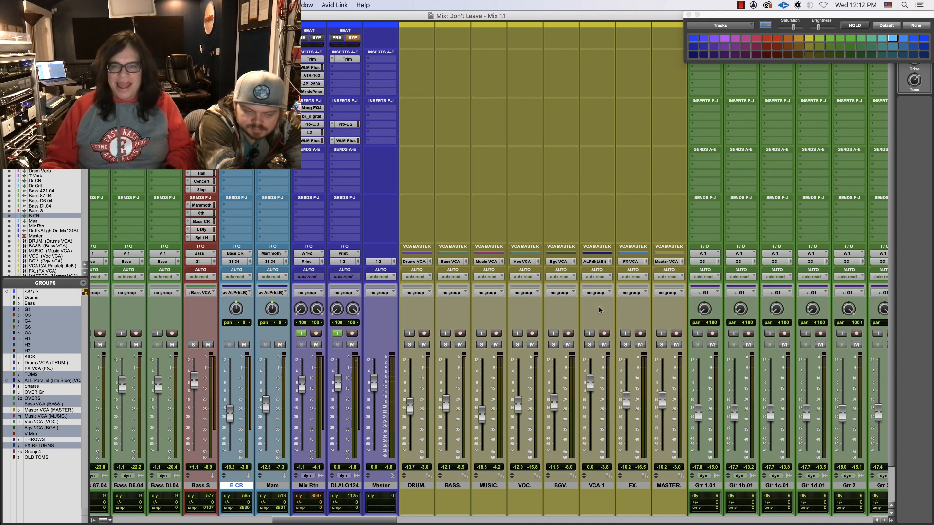
Step: Play the song and briefly mute the VCA 1 master to check its effect
{"action": "key", "text": "space"}
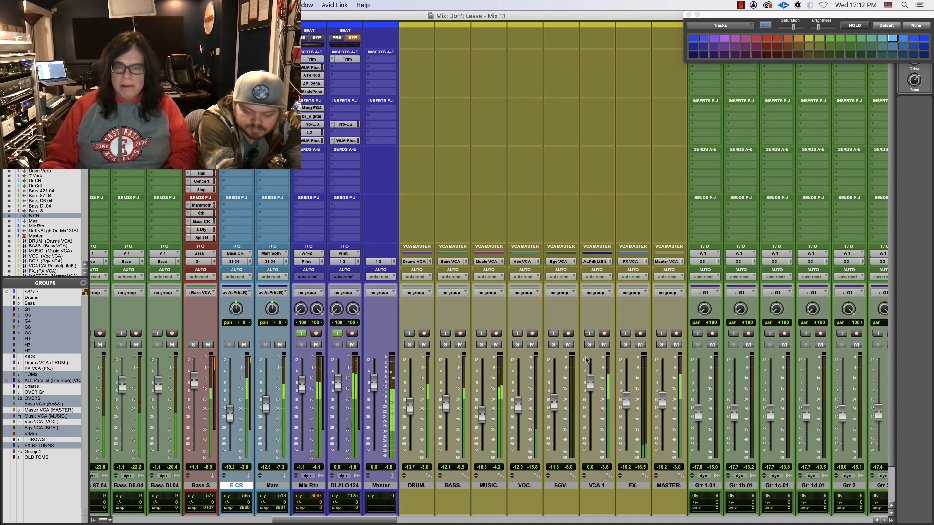
{"action": "left_click", "coordinate": [604, 345]}
{"action": "left_click", "coordinate": [603, 345]}
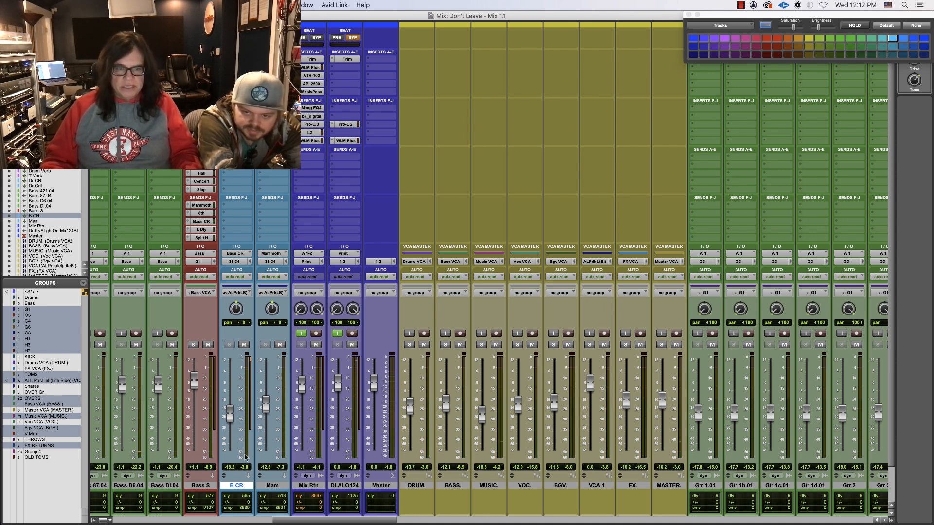
Step: Undo the latest changes to the VCA 1 track's level and colour, and set its group assignment to no group
{"action": "key", "text": "super+z"}
{"action": "key", "text": "super+z"}
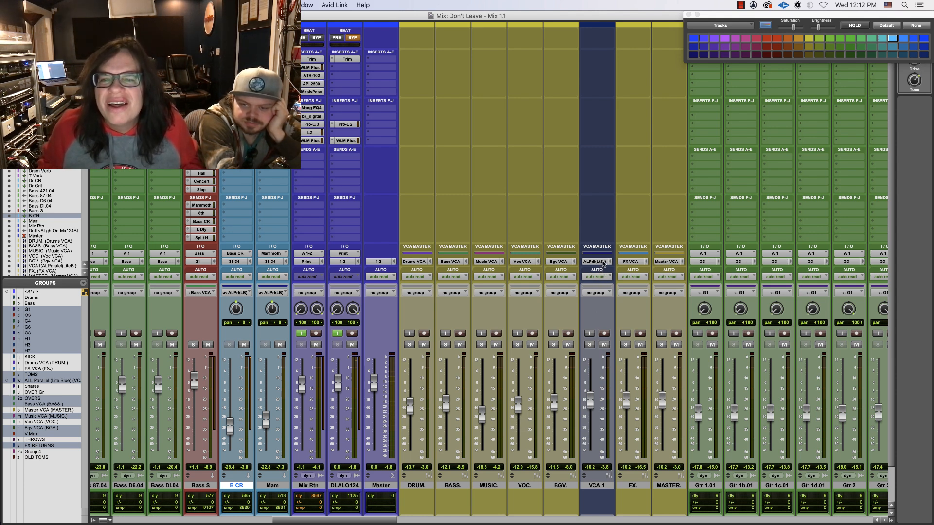
{"action": "left_click", "coordinate": [603, 264]}
{"action": "left_click", "coordinate": [608, 263]}
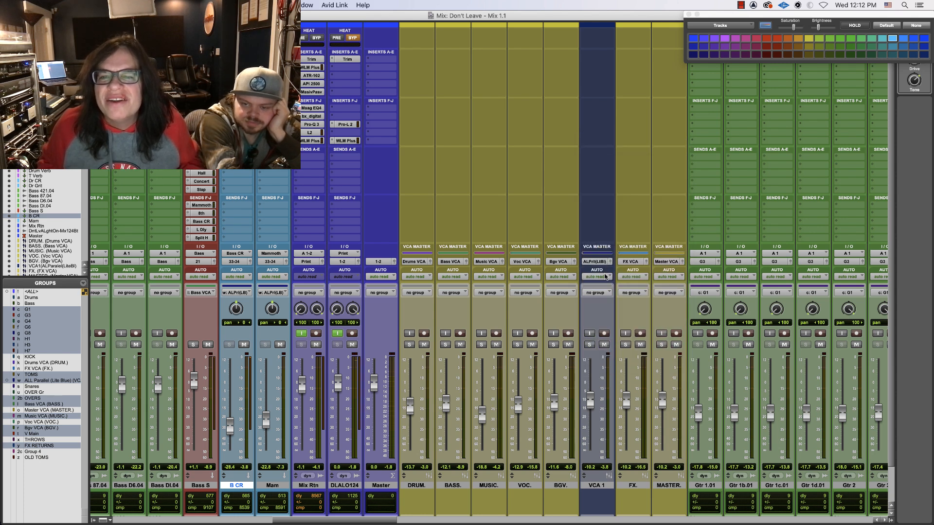
{"action": "left_click", "coordinate": [594, 263]}
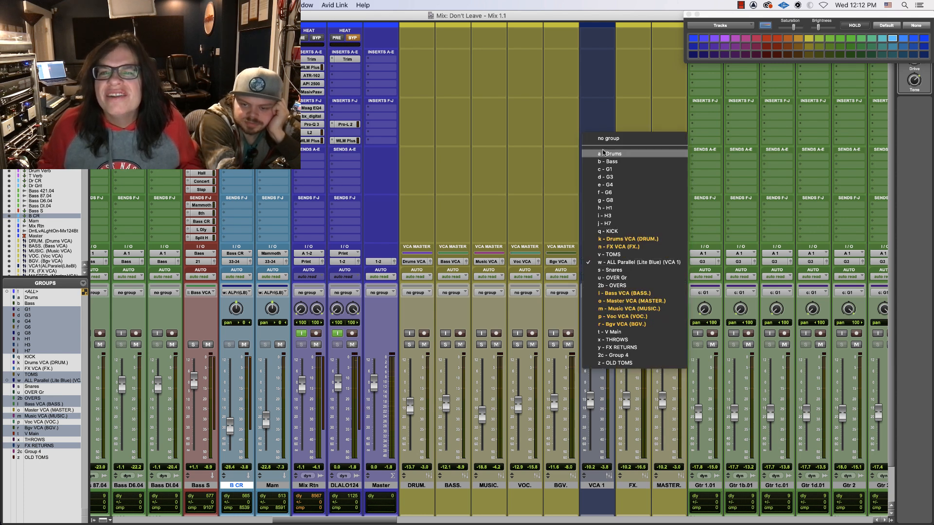
{"action": "left_click", "coordinate": [602, 139]}
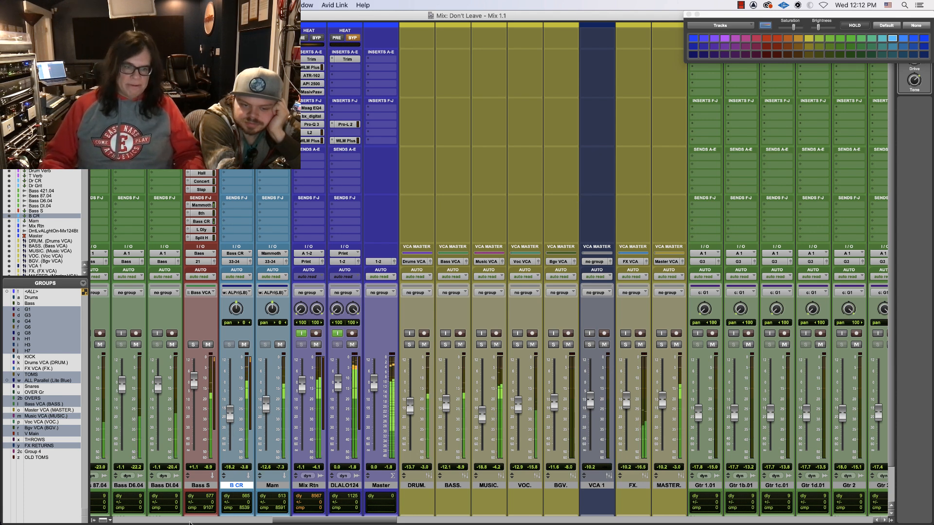
Step: Play the song and test the unassigned VCA 1 master by briefly pulling its fader down
{"action": "scroll", "coordinate": [810, 424], "scroll_direction": "down", "scroll_amount": 2}
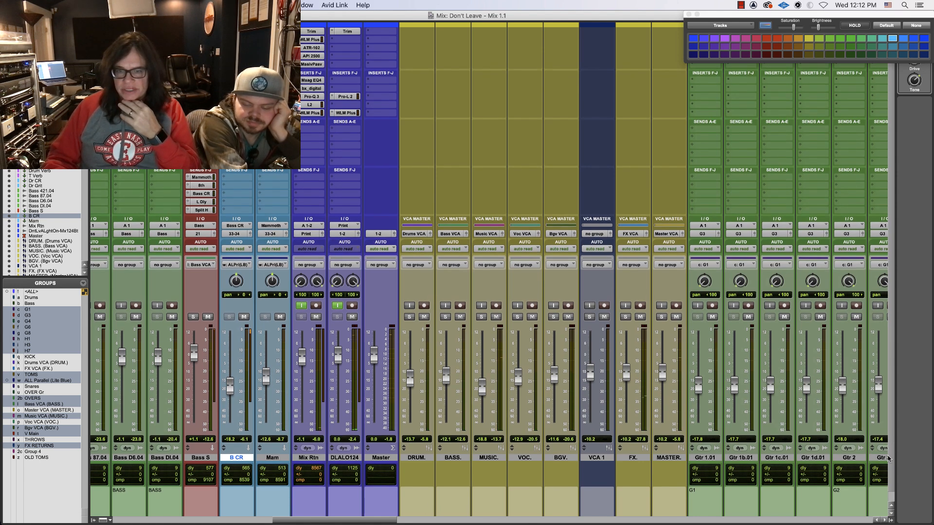
{"action": "scroll", "coordinate": [887, 467], "scroll_direction": "down", "scroll_amount": 1}
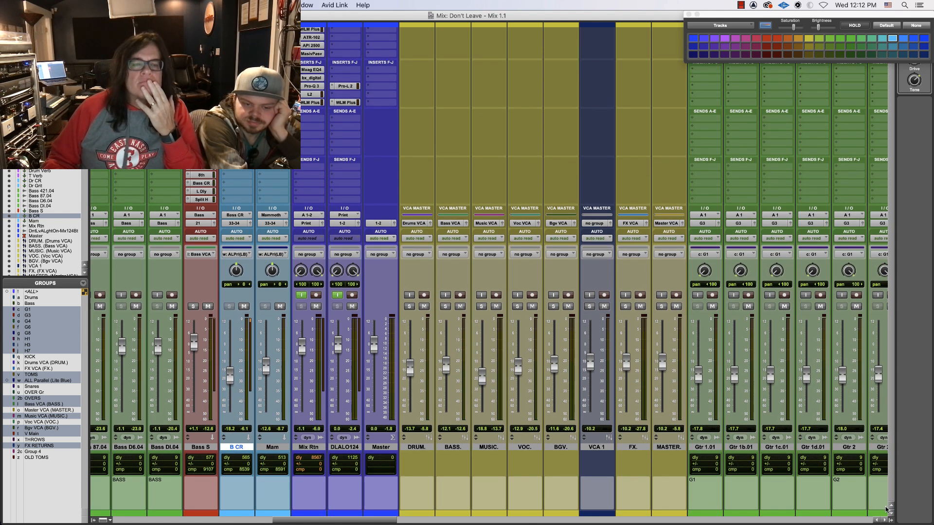
{"action": "scroll", "coordinate": [890, 467], "scroll_direction": "up", "scroll_amount": 4}
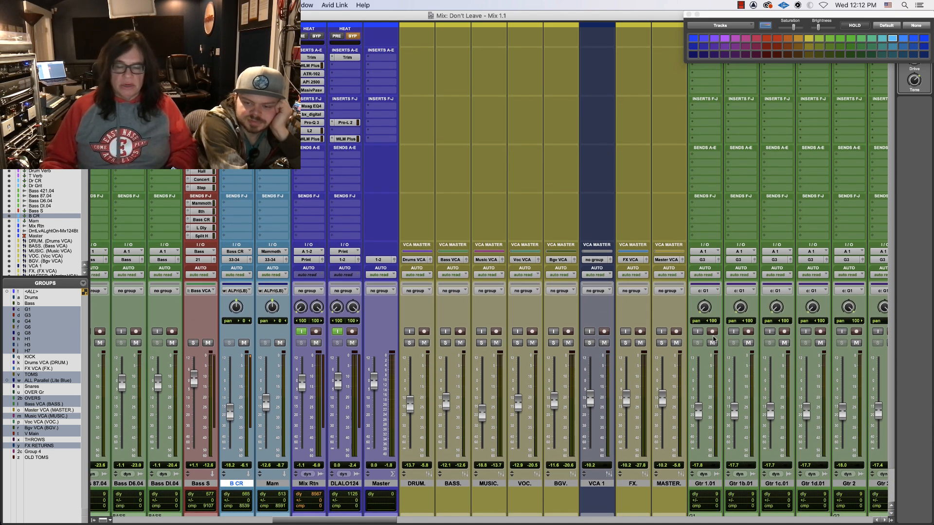
{"action": "key", "text": "space"}
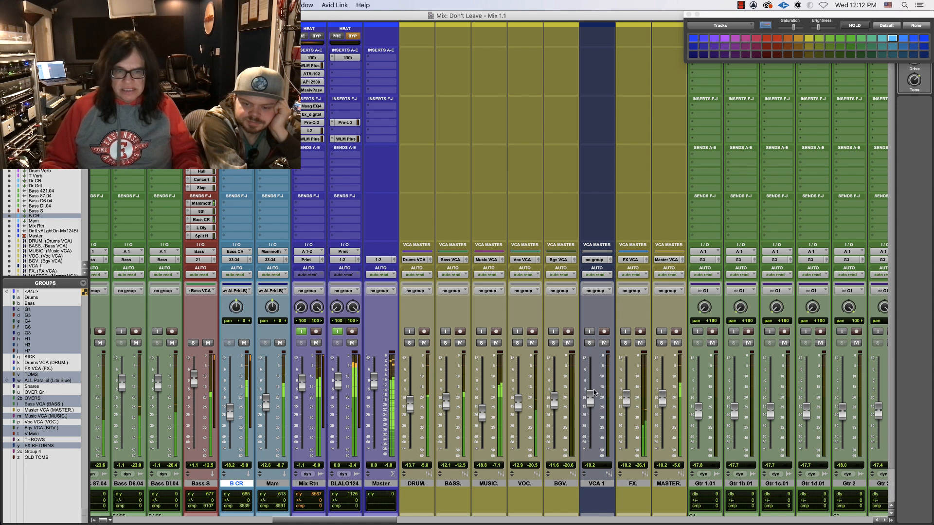
{"action": "left_click_drag", "start_coordinate": [590, 400], "coordinate": [587, 457]}
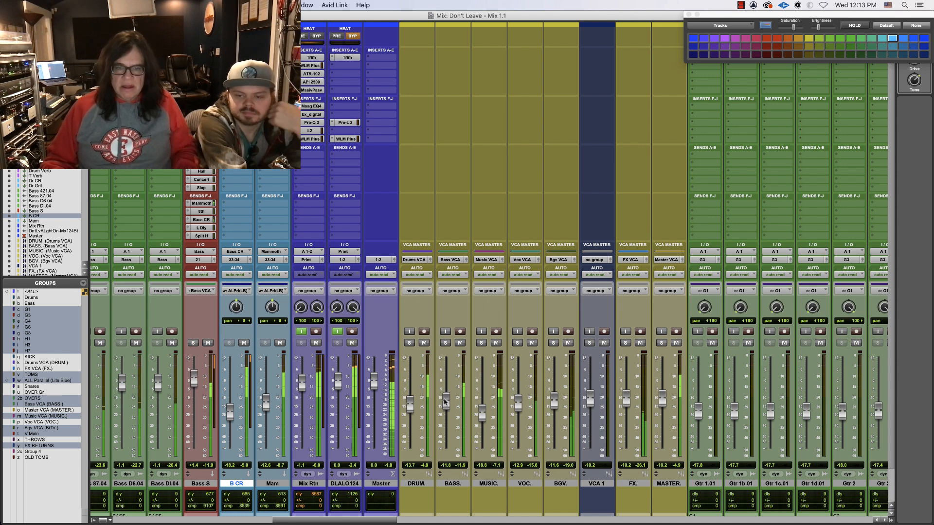
{"action": "key", "text": "space"}
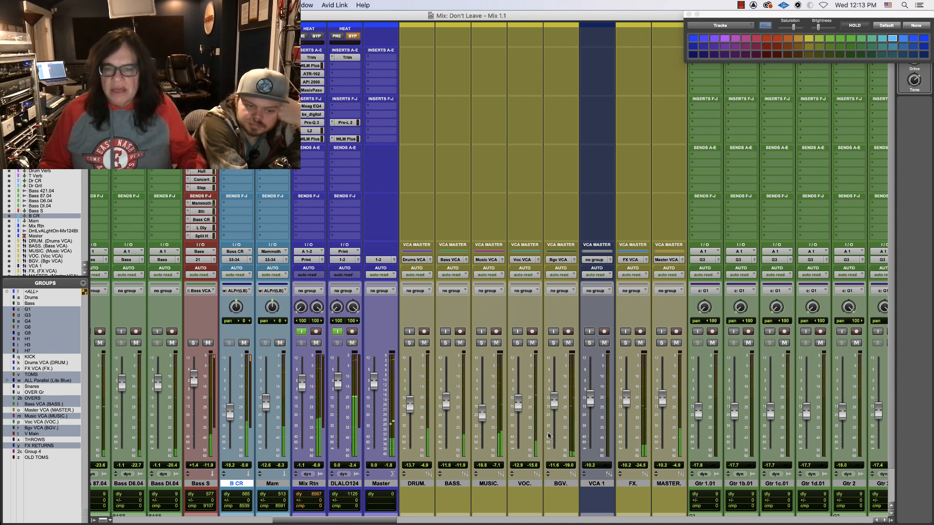
Step: Rename the VCA 1 master as BUSS and assign it to the ALL Parallel (Lite Blue) group
{"action": "double_click", "coordinate": [605, 483]}
{"action": "type", "text": "BA"}
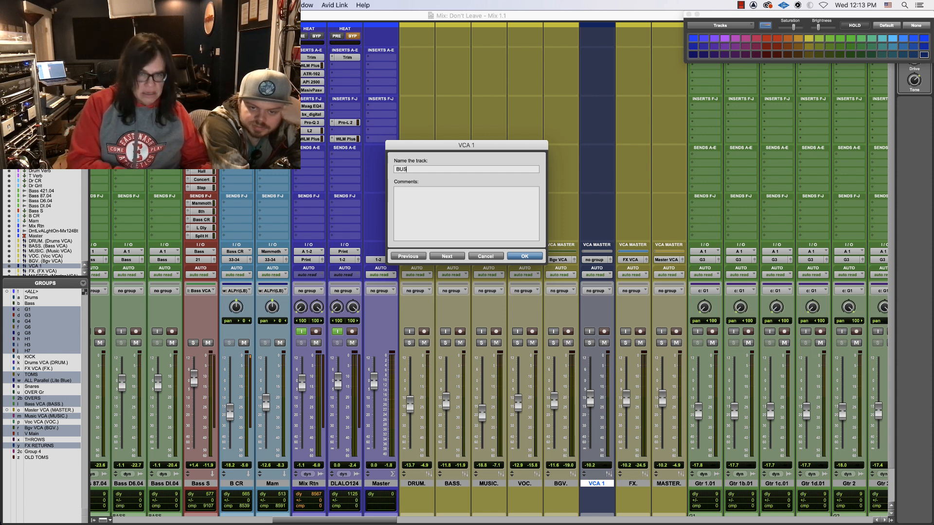
{"action": "key", "text": "Return"}
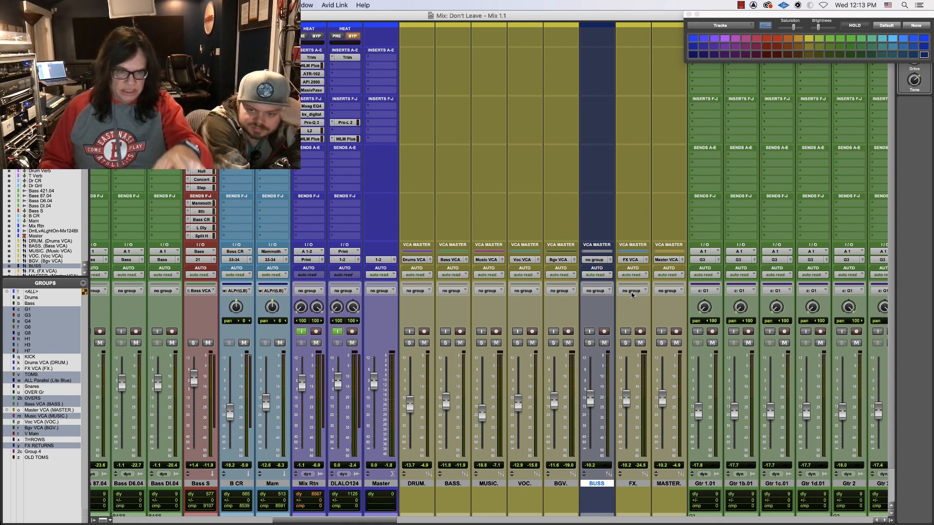
{"action": "left_click", "coordinate": [594, 260]}
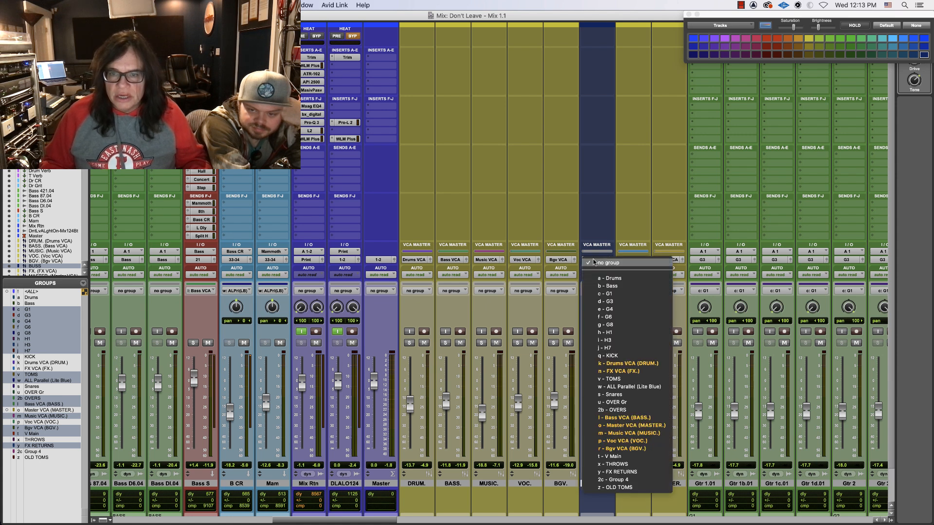
{"action": "left_click", "coordinate": [631, 387]}
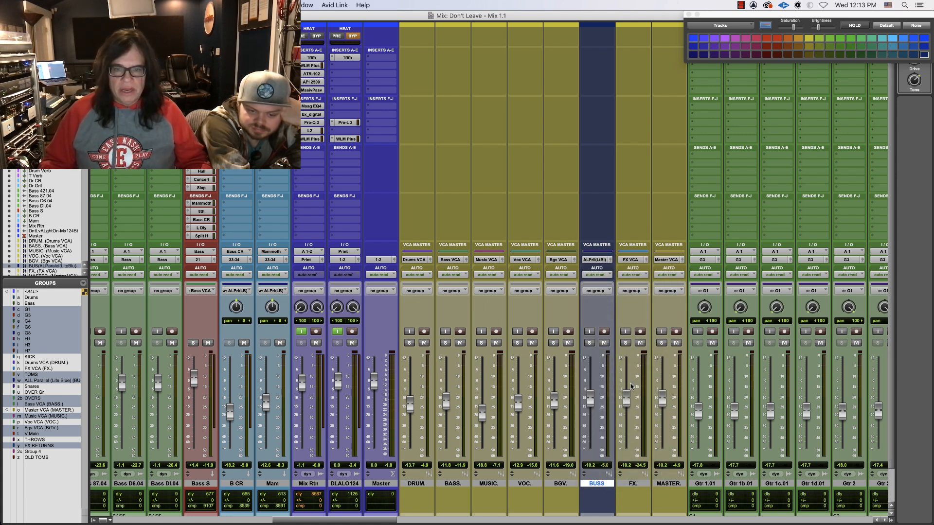
Step: Briefly mute BUSS to check its link to the parallel tracks, and review the tracks belonging to the Master VCA group
{"action": "left_click", "coordinate": [605, 343]}
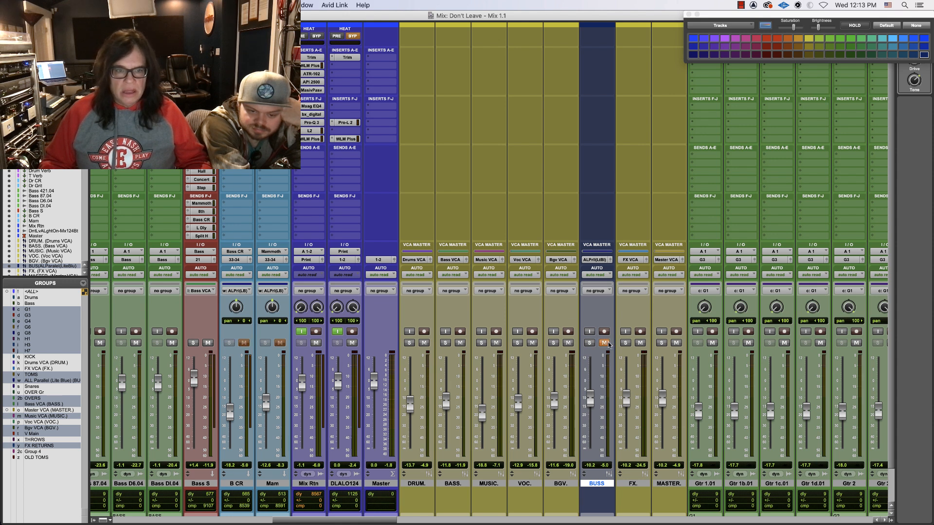
{"action": "left_click", "coordinate": [608, 343]}
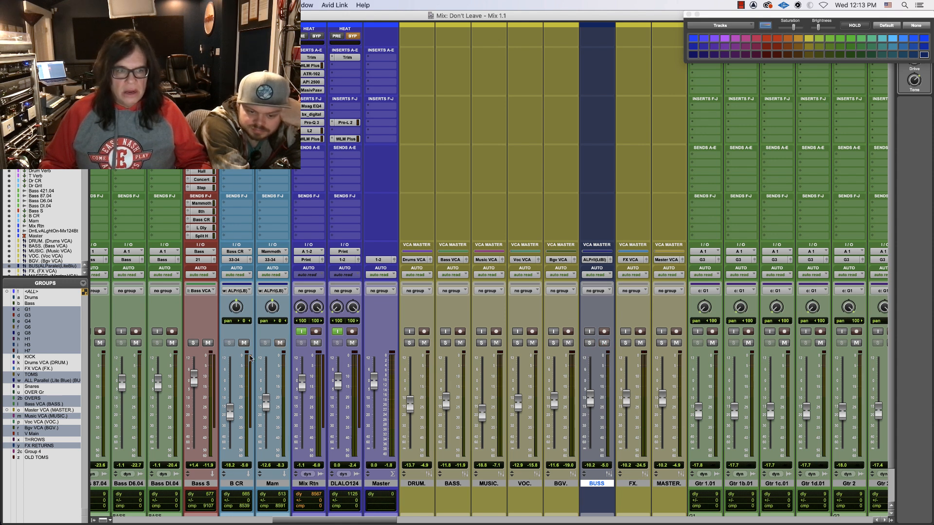
{"action": "right_click", "coordinate": [46, 383]}
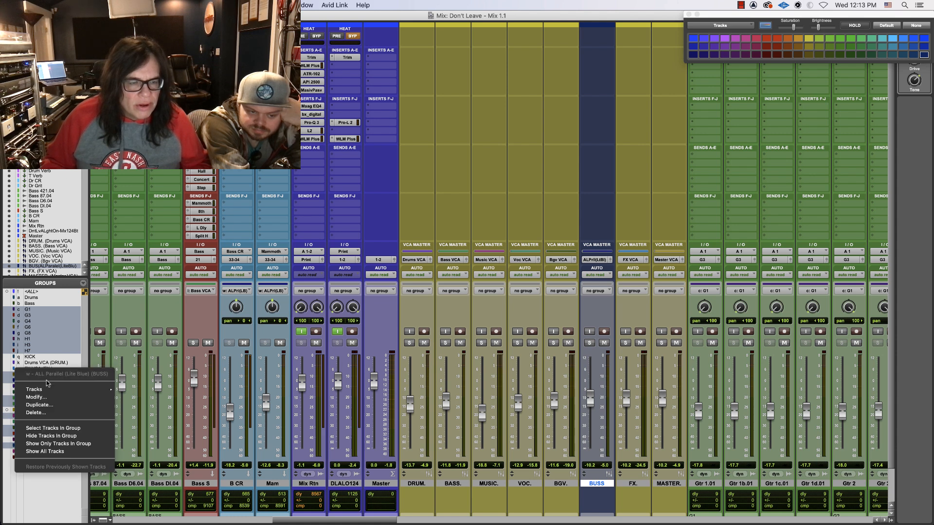
{"action": "left_click", "coordinate": [7, 347]}
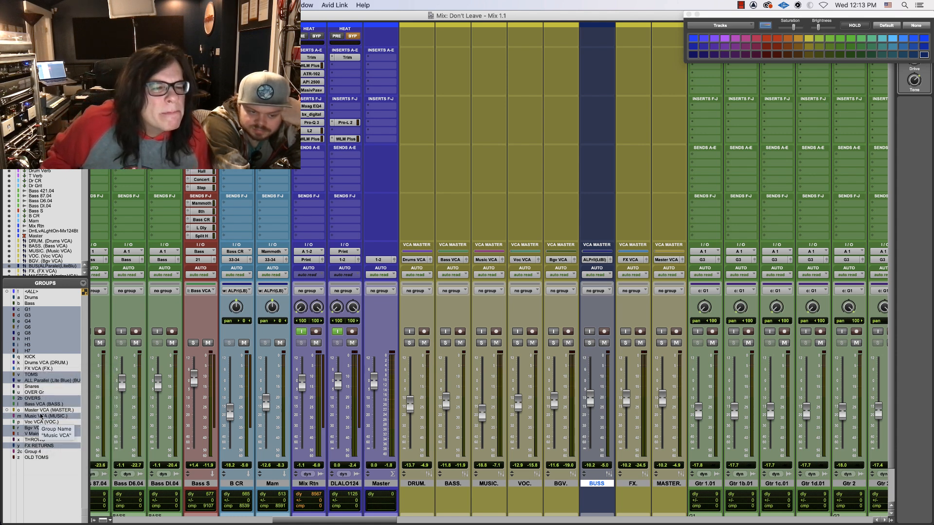
{"action": "right_click", "coordinate": [47, 412]}
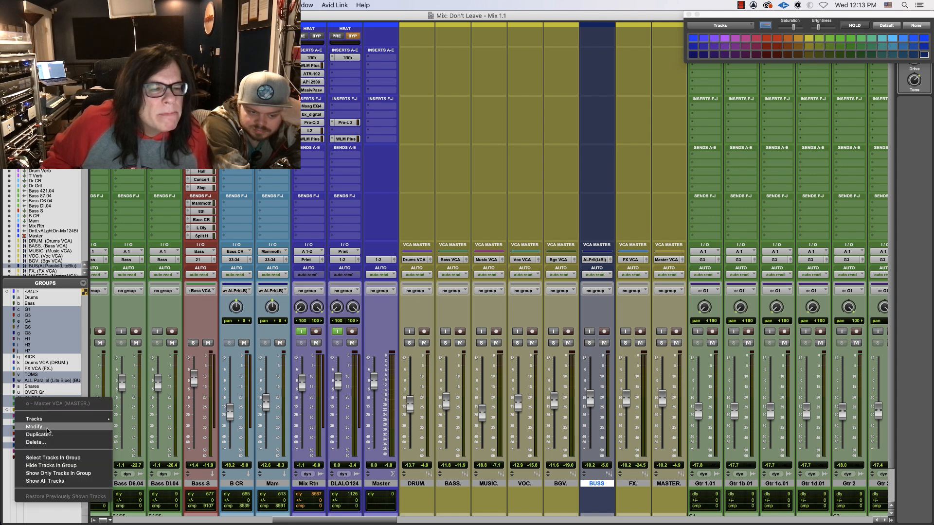
{"action": "left_click", "coordinate": [47, 428]}
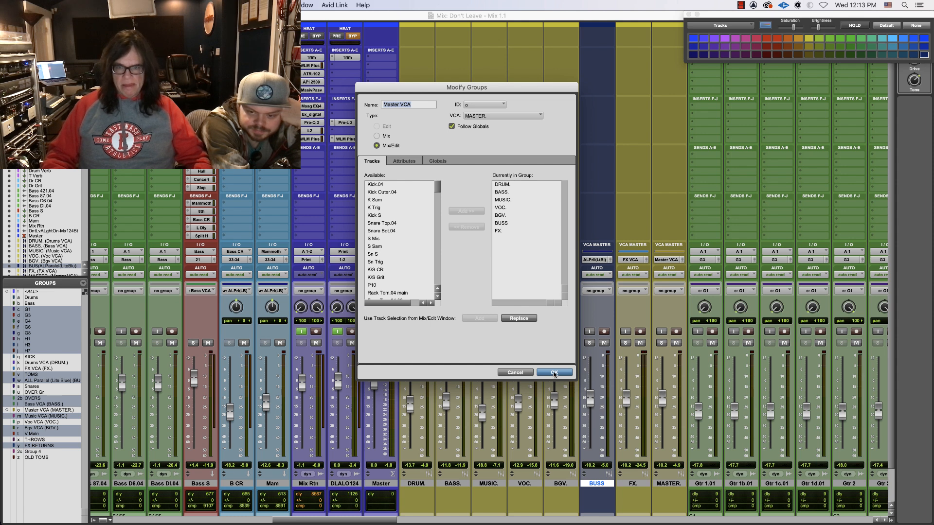
{"action": "left_click", "coordinate": [555, 373]}
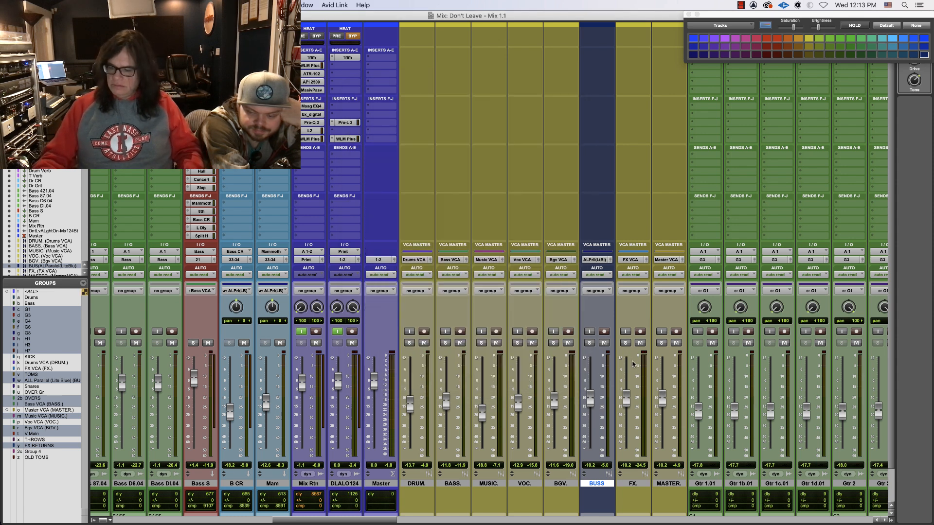
Step: Play the song, set the BUSS VCA level to 0.0 dB, and test the MASTER. VCA by briefly pulling its fader down
{"action": "key", "text": "space"}
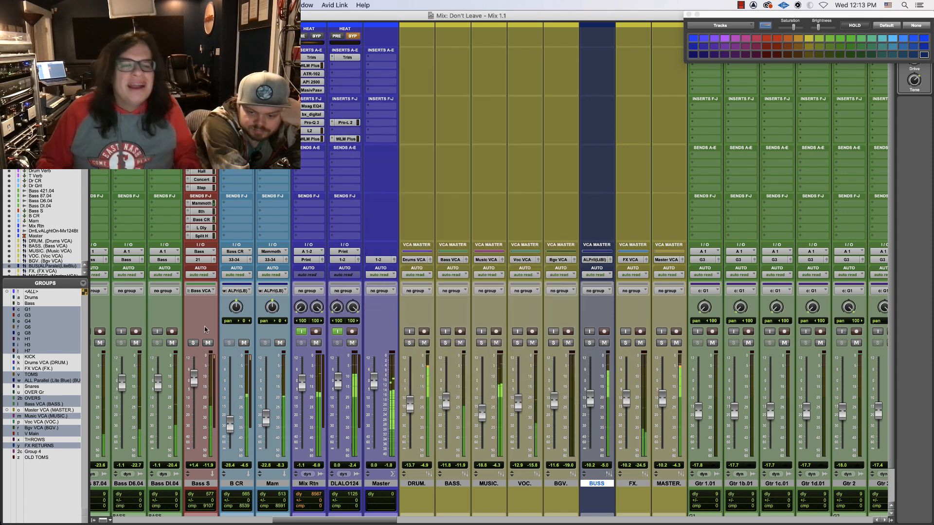
{"action": "left_click_drag", "start_coordinate": [591, 400], "coordinate": [593, 388]}
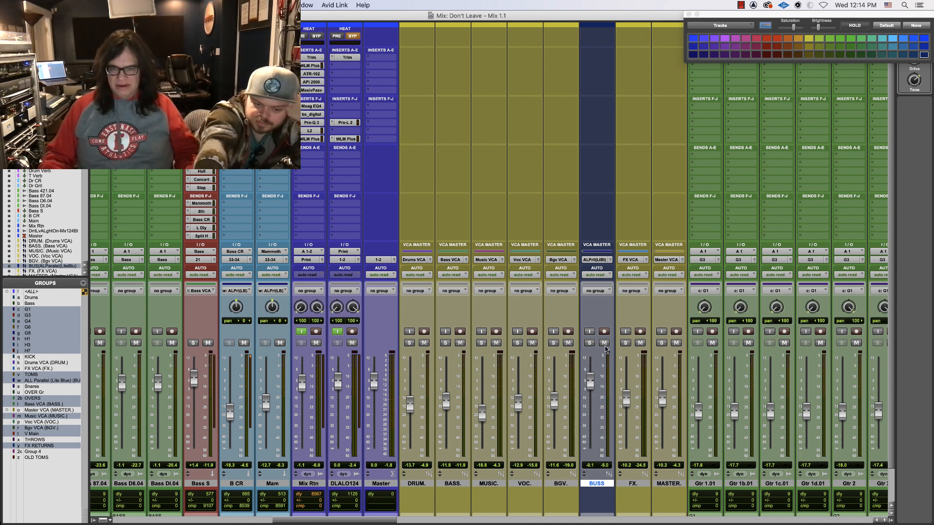
{"action": "left_click", "coordinate": [587, 381], "text": "alt"}
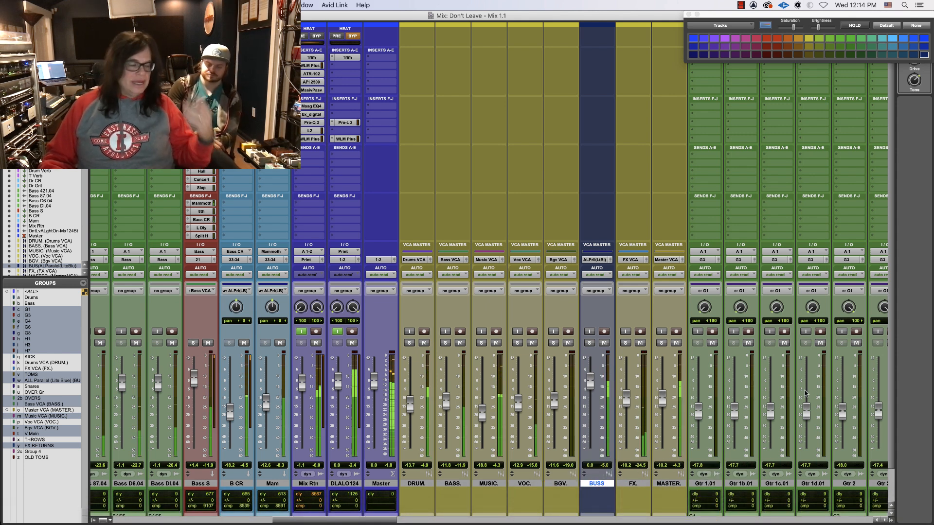
{"action": "scroll", "coordinate": [730, 351], "scroll_direction": "down", "scroll_amount": 2}
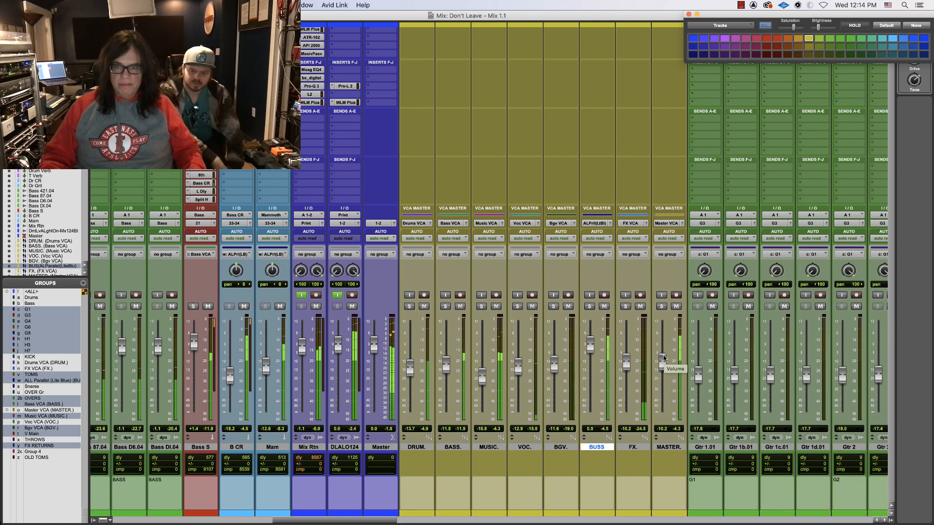
{"action": "left_click_drag", "start_coordinate": [662, 363], "coordinate": [659, 431]}
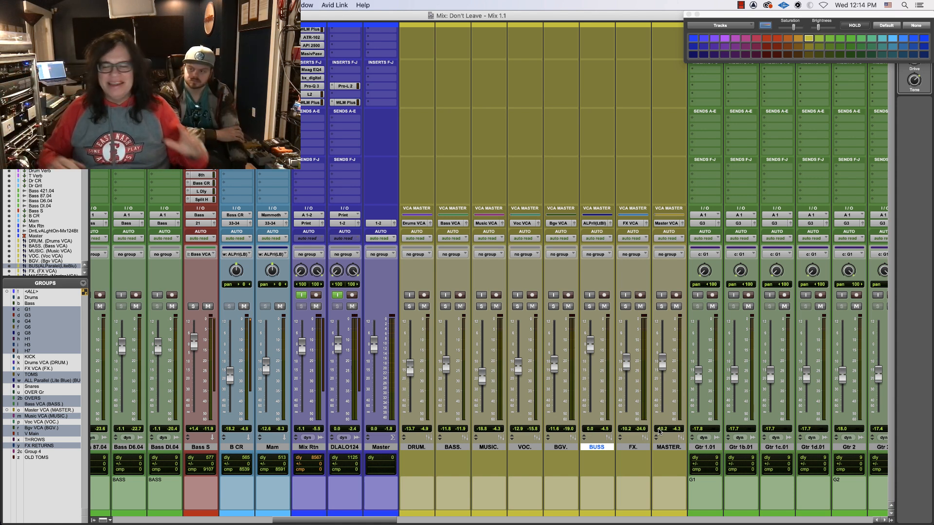
Step: Compare the mix with the BUSS VCA muted and unmuted, and briefly toggle the mute on Bass S
{"action": "left_click", "coordinate": [602, 307]}
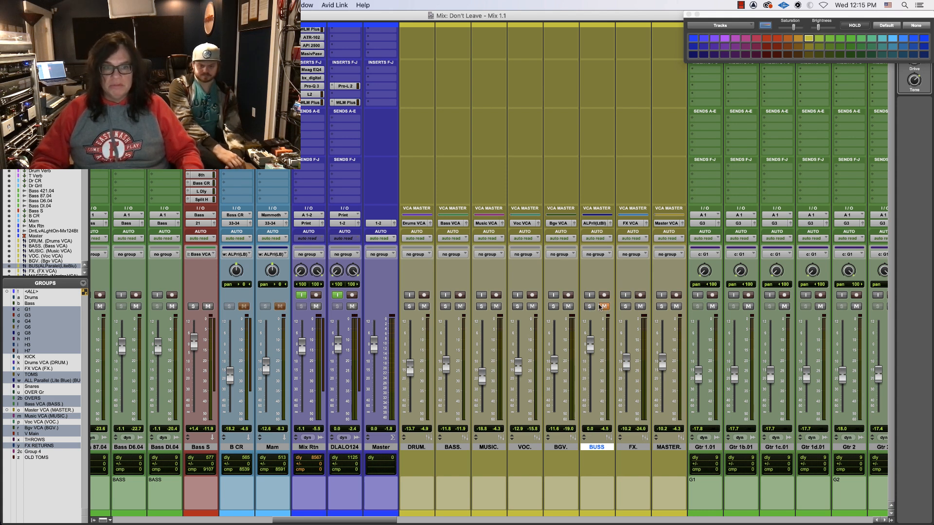
{"action": "left_click_drag", "start_coordinate": [375, 523], "coordinate": [359, 523]}
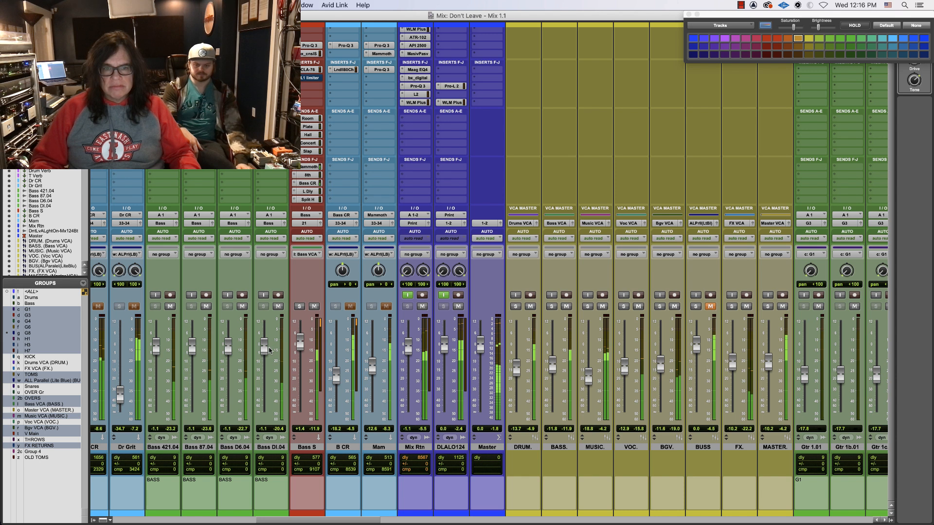
{"action": "left_click", "coordinate": [314, 306]}
{"action": "left_click", "coordinate": [315, 307]}
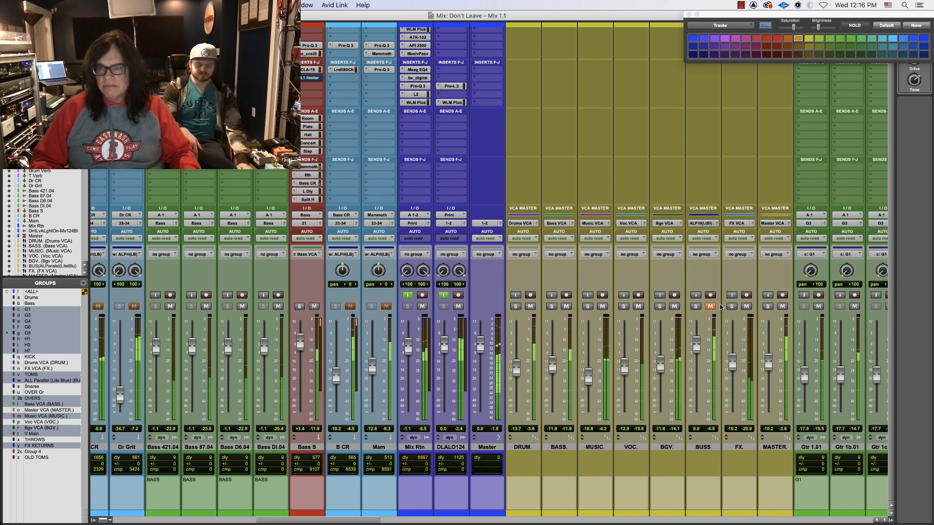
{"action": "left_click", "coordinate": [711, 306]}
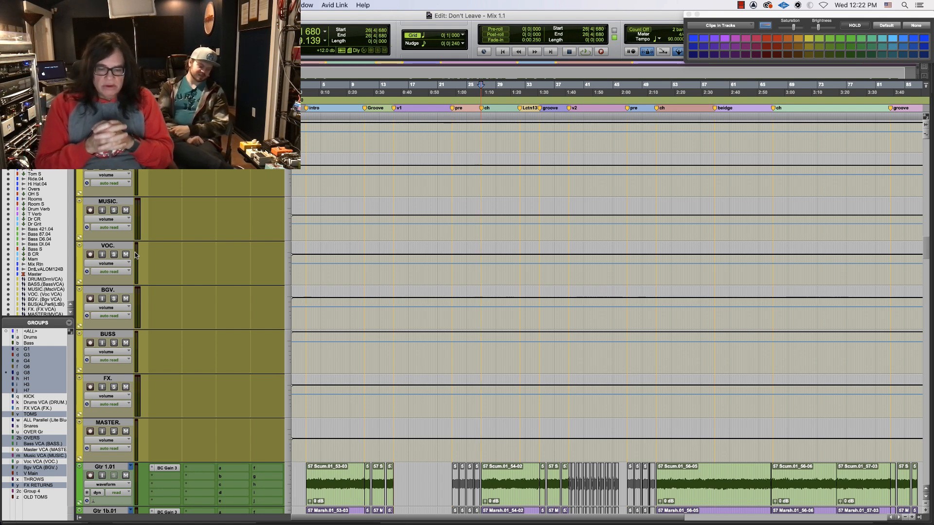
Step: Play a short passage of the song in the Edit window, stop it, and return to the Mix window
{"action": "key", "text": "space"}
{"action": "key", "text": "space"}
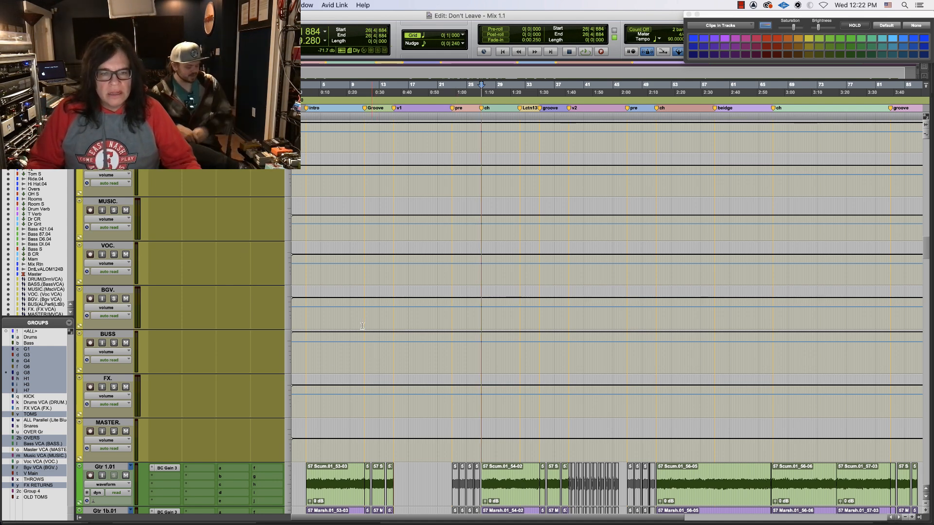
{"action": "key", "text": "super+equal"}
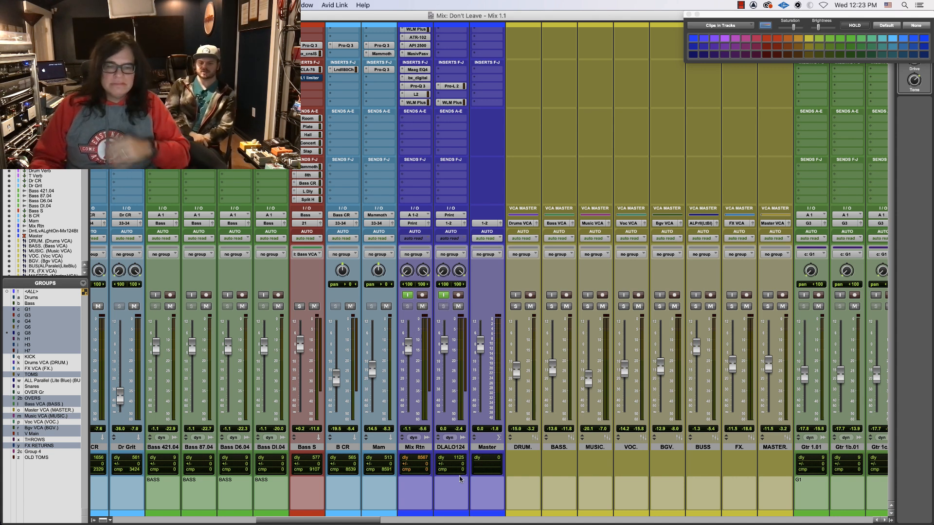
Step: Switch to EuControl and try to add the available Avid S1 surface to My Surfaces
{"action": "mouse_move", "coordinate": [438, 523]}
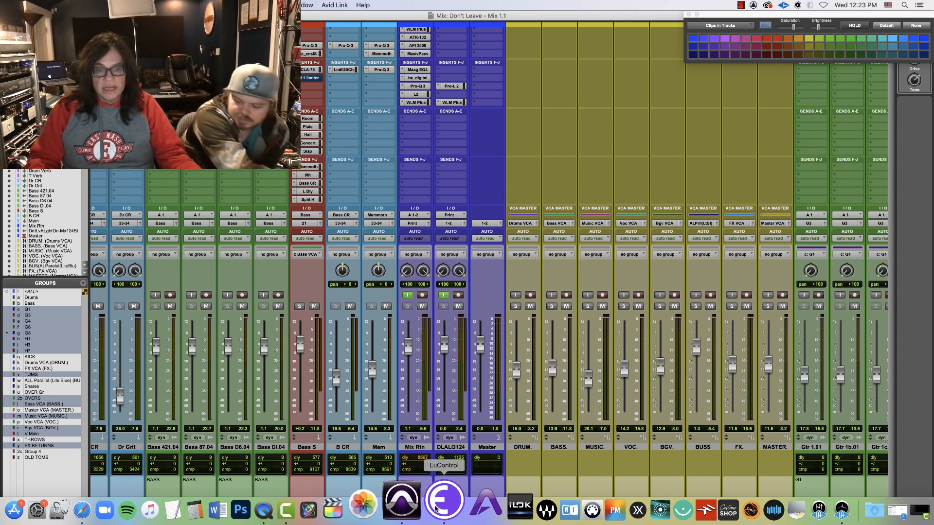
{"action": "left_click", "coordinate": [445, 505]}
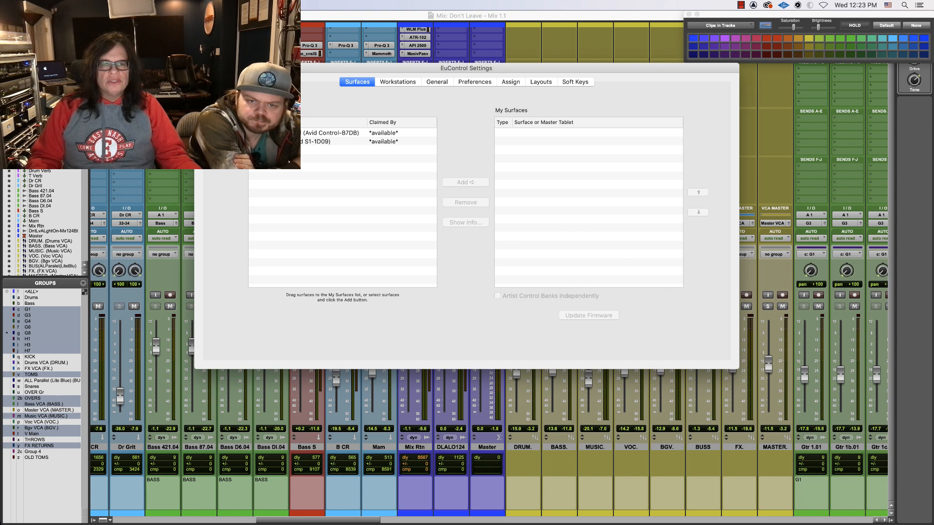
{"action": "left_click_drag", "start_coordinate": [276, 142], "coordinate": [550, 146]}
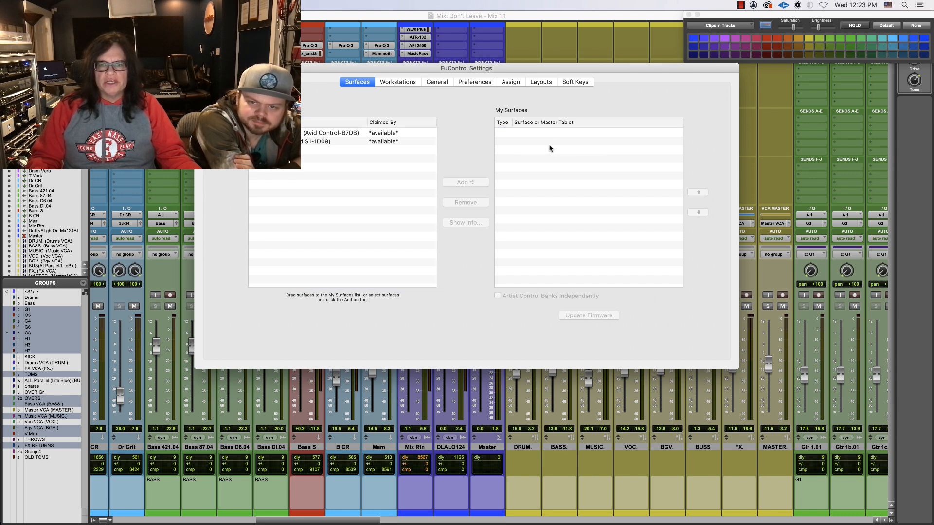
{"action": "left_click", "coordinate": [325, 141]}
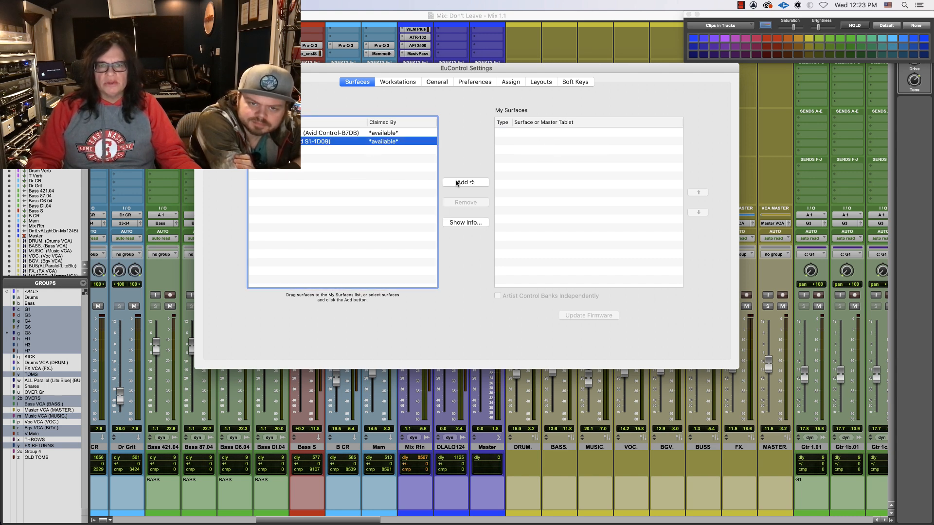
{"action": "left_click", "coordinate": [457, 182]}
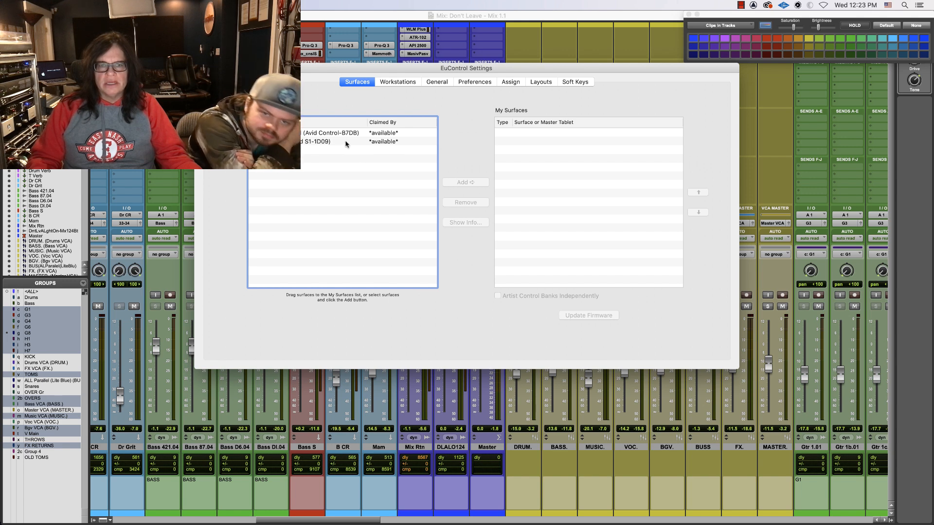
{"action": "left_click", "coordinate": [327, 142]}
{"action": "left_click", "coordinate": [471, 183]}
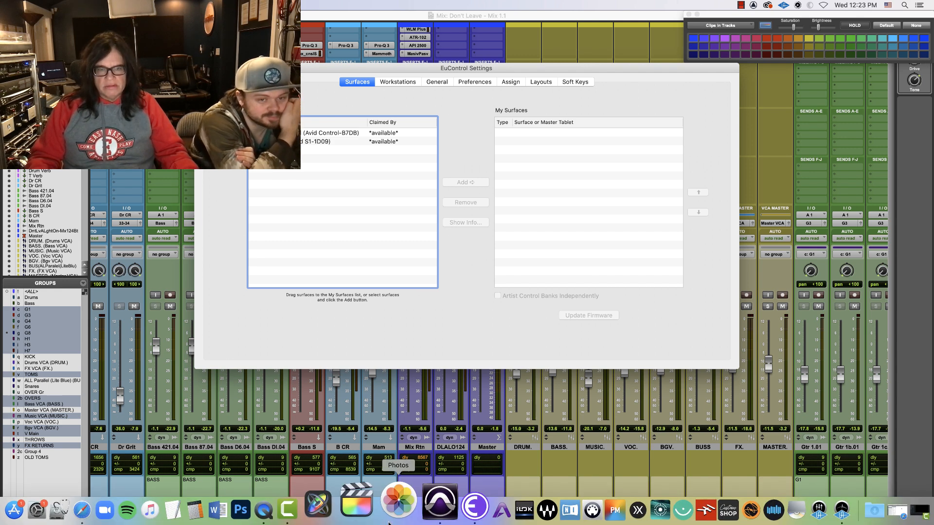
Step: Return to the session, recheck the connected surfaces in EuControl, and close its settings to get back to the Mix window
{"action": "left_click", "coordinate": [314, 483]}
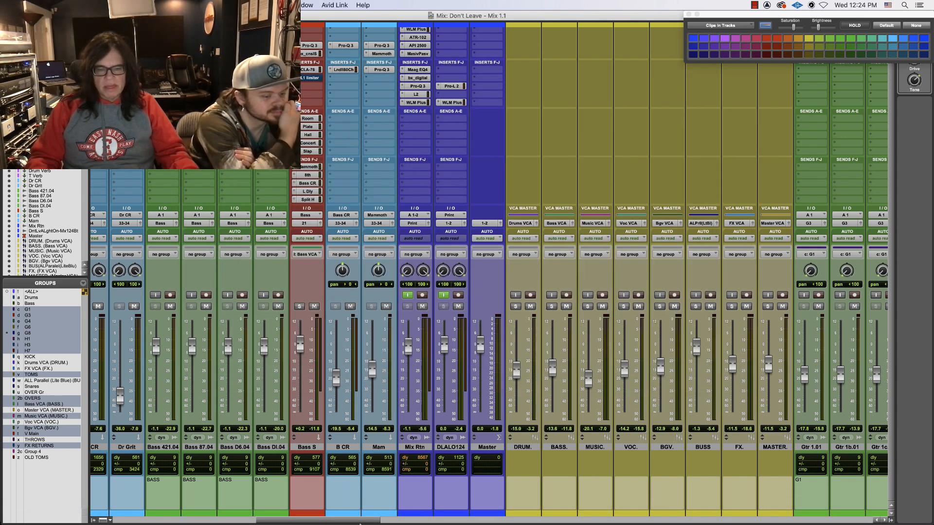
{"action": "left_click", "coordinate": [446, 516]}
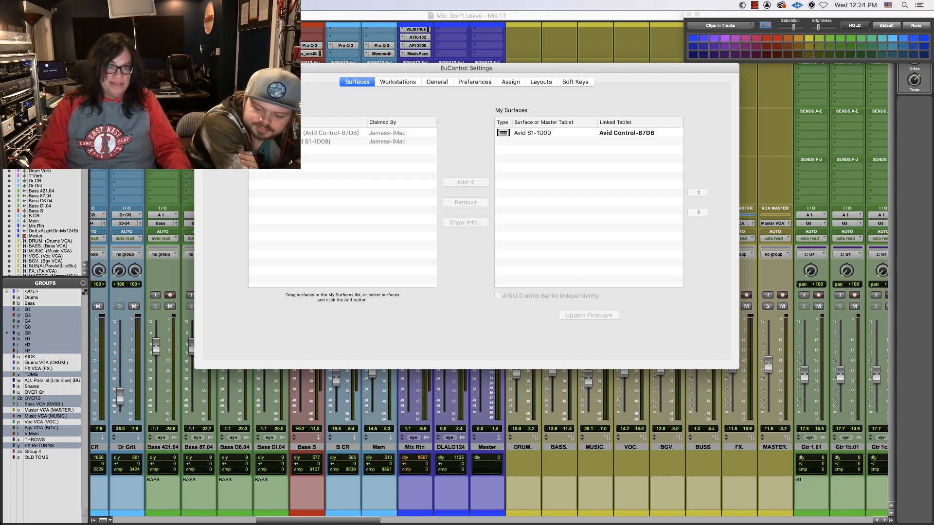
{"action": "left_click", "coordinate": [200, 68]}
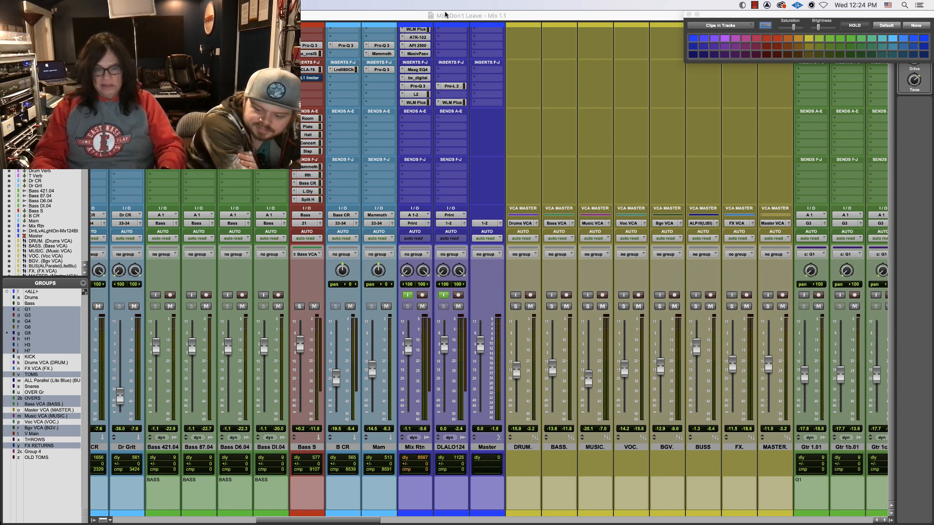
{"action": "left_click", "coordinate": [404, 16]}
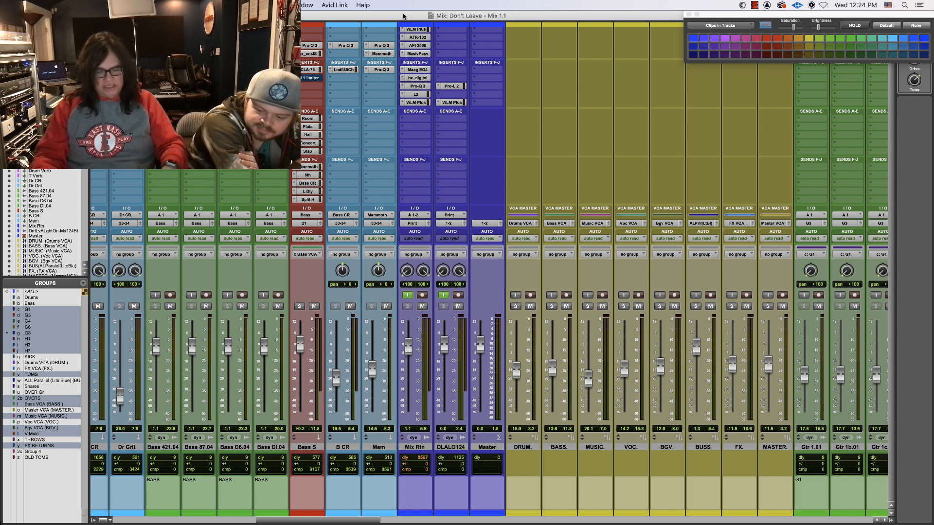
Step: Show the Edit window and play the song from 26|4|200, just before the first chorus marker
{"action": "key", "text": "super+equal"}
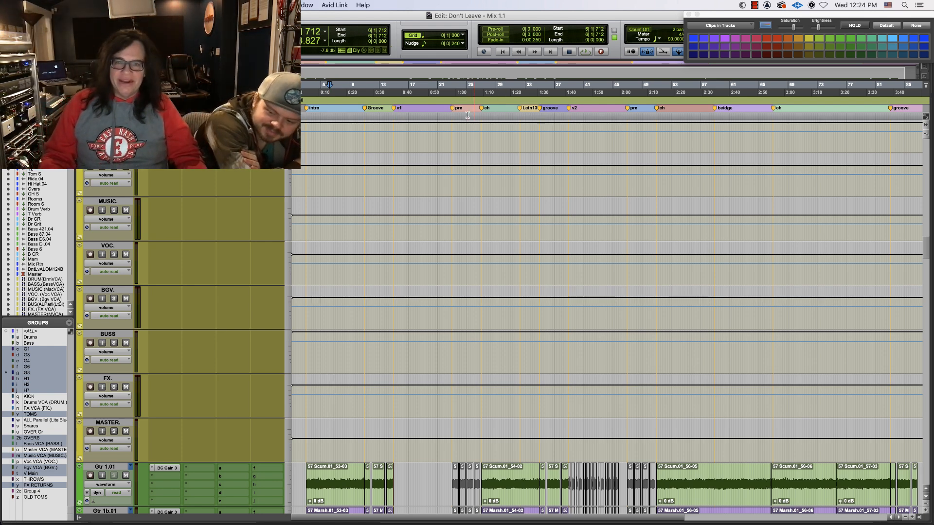
{"action": "left_click", "coordinate": [479, 119]}
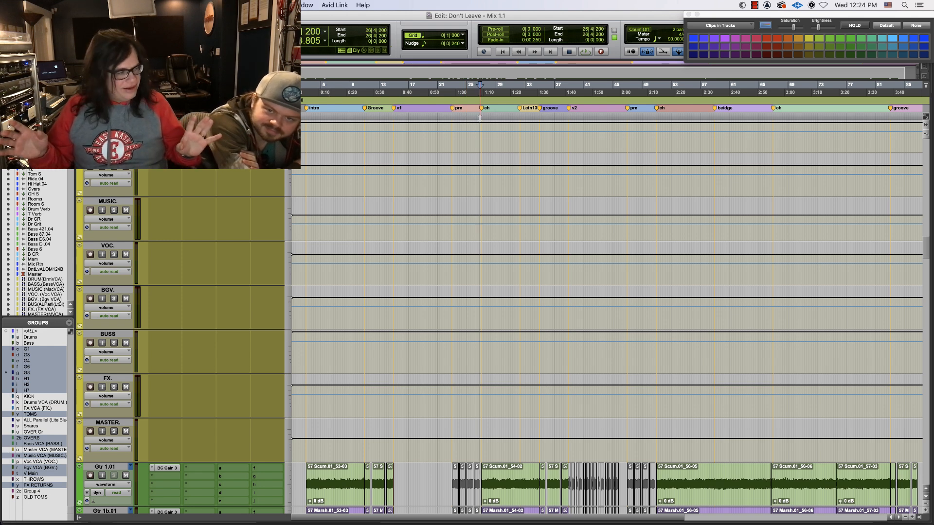
{"action": "key", "text": "space"}
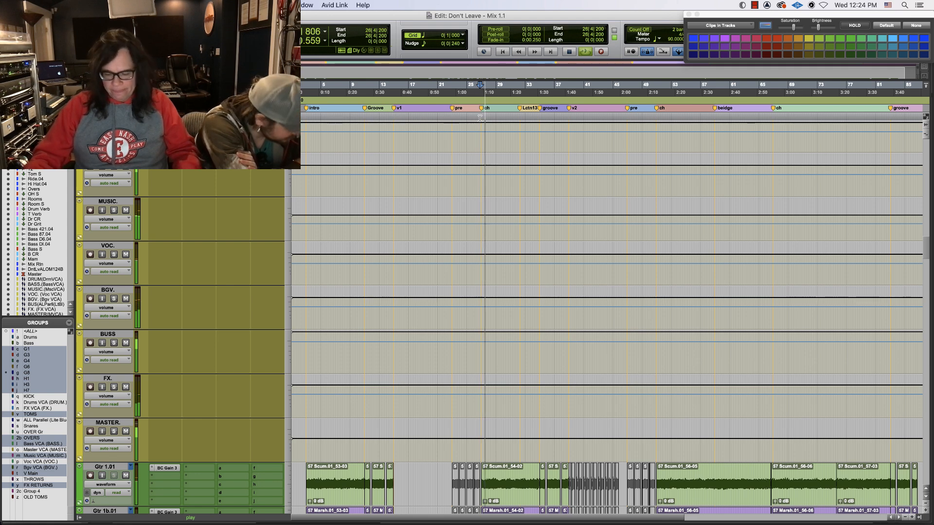
Step: In the Mix window, check Bass S with a brief mute, lower it to -3.8 dB, and set the BASS. VCA to -13.7 dB
{"action": "key", "text": "super+equal"}
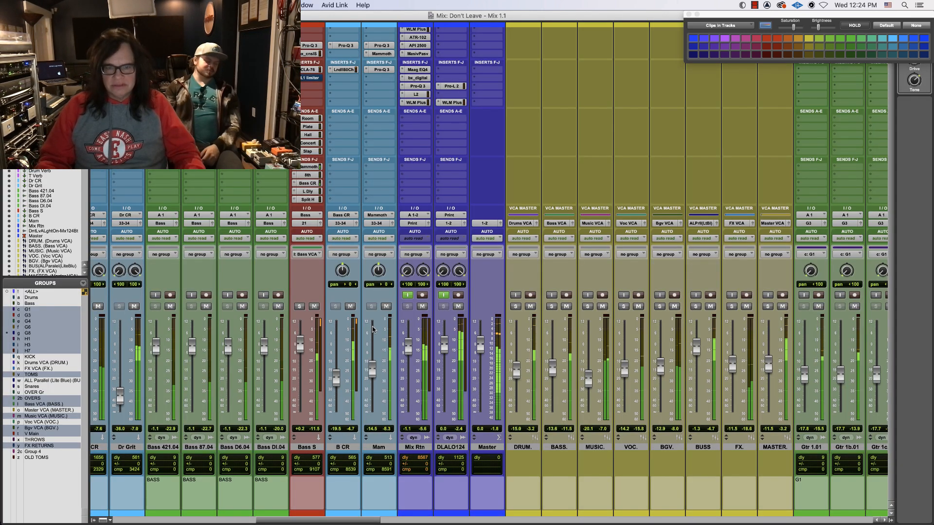
{"action": "left_click", "coordinate": [314, 307]}
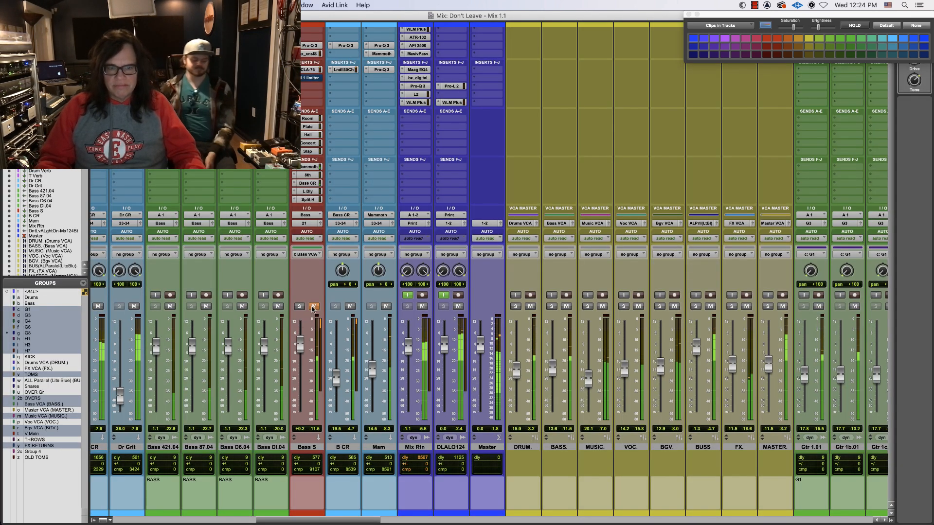
{"action": "left_click", "coordinate": [314, 307]}
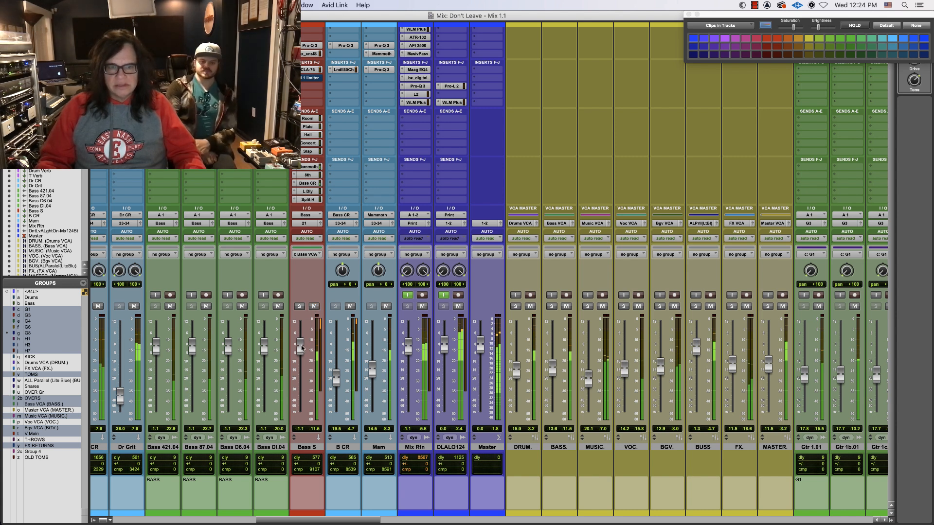
{"action": "left_click_drag", "start_coordinate": [302, 347], "coordinate": [301, 349]}
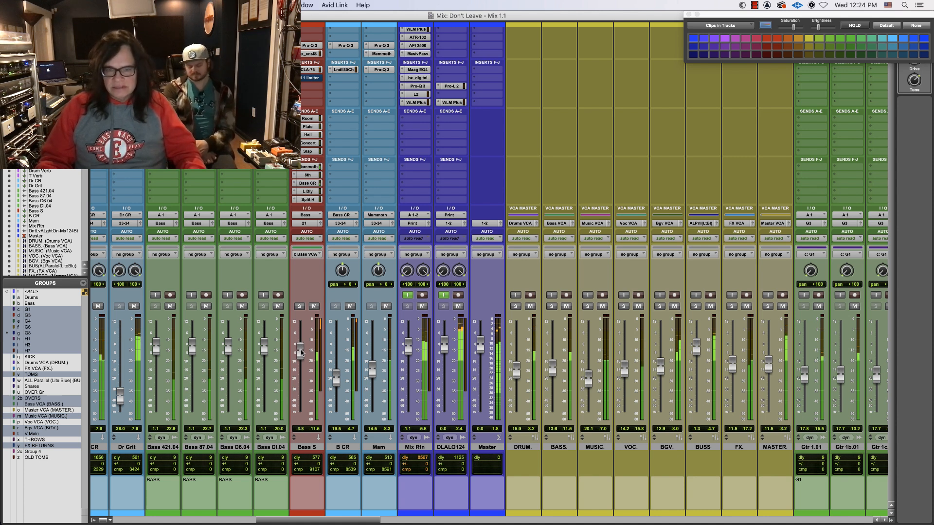
{"action": "left_click_drag", "start_coordinate": [553, 364], "coordinate": [554, 365]}
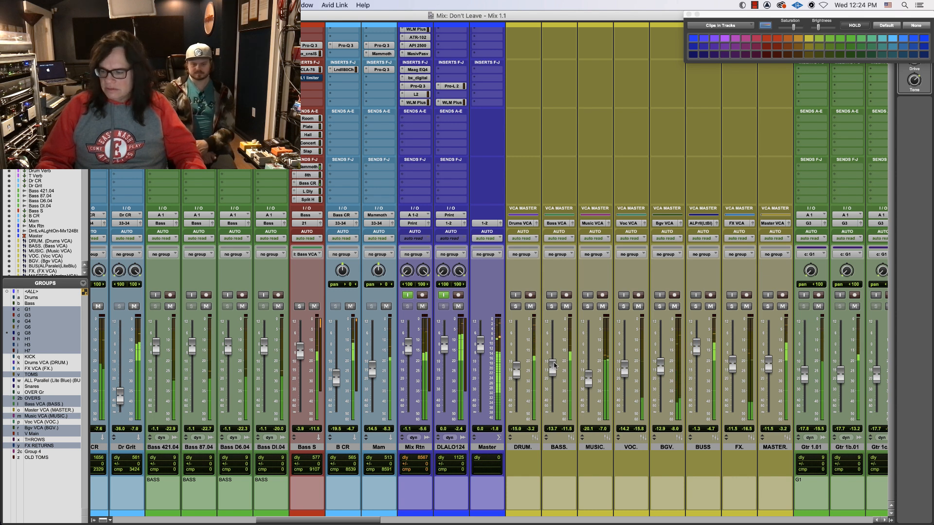
Step: Compare the playback with input monitoring off and on for the DLALO124 track, and inspect the Lindell 80 Channel on B CR
{"action": "left_click", "coordinate": [444, 295]}
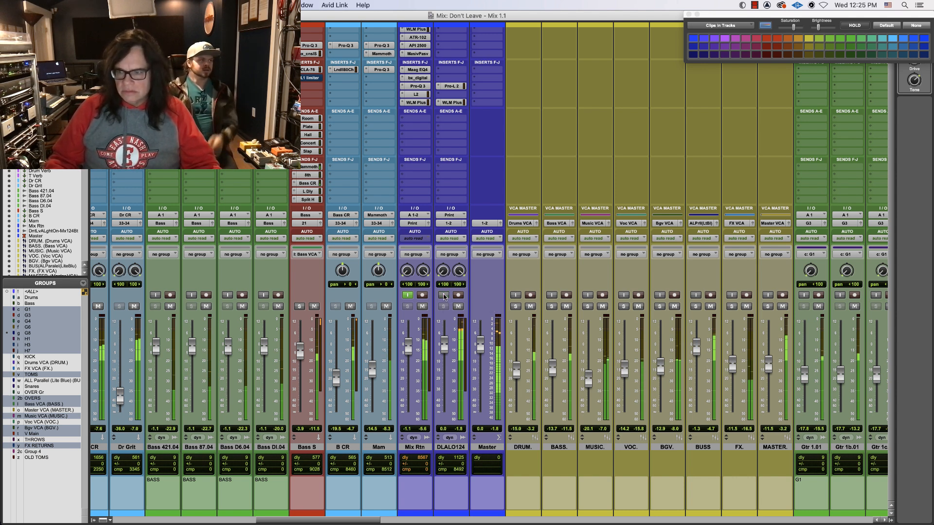
{"action": "left_click", "coordinate": [443, 295]}
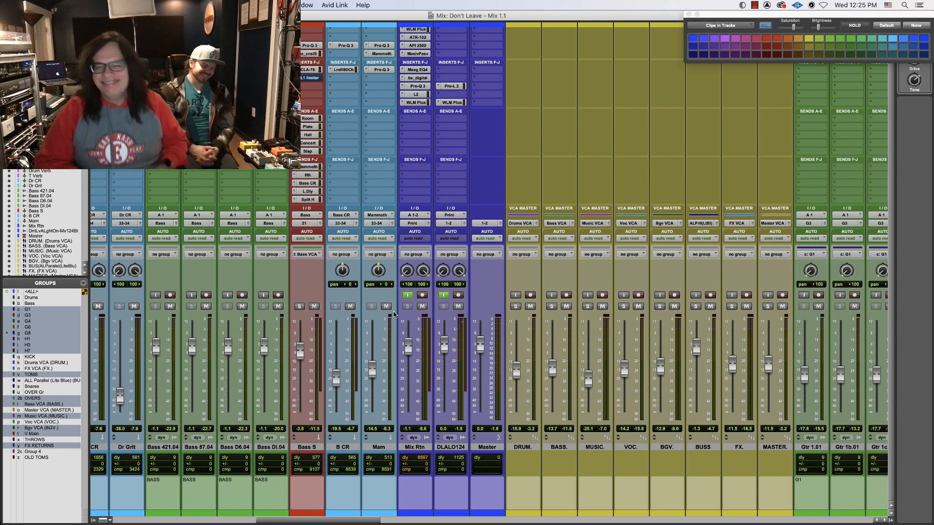
{"action": "key", "text": "space"}
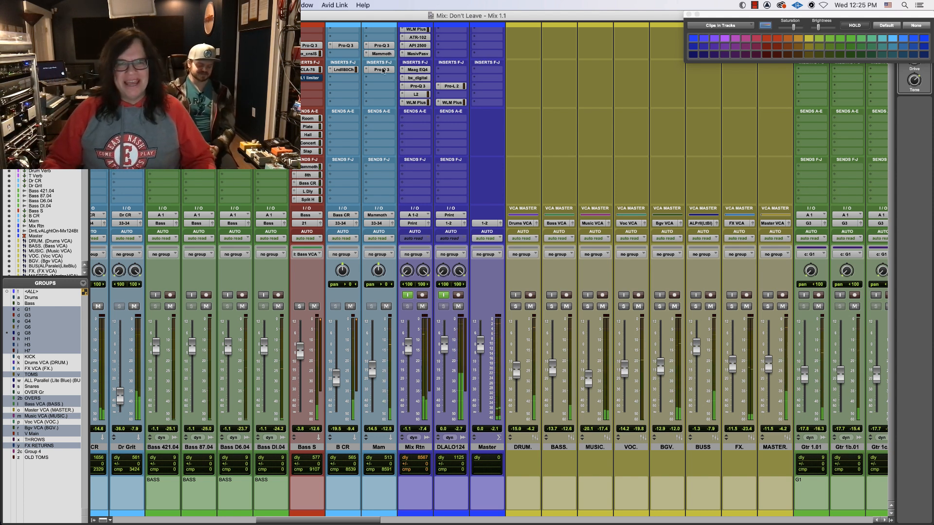
{"action": "left_click", "coordinate": [354, 70]}
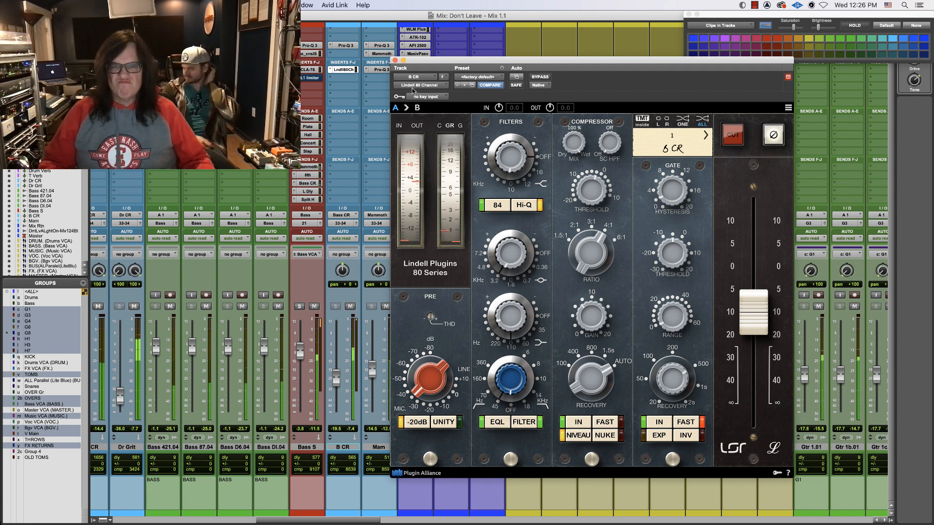
{"action": "left_click", "coordinate": [395, 61]}
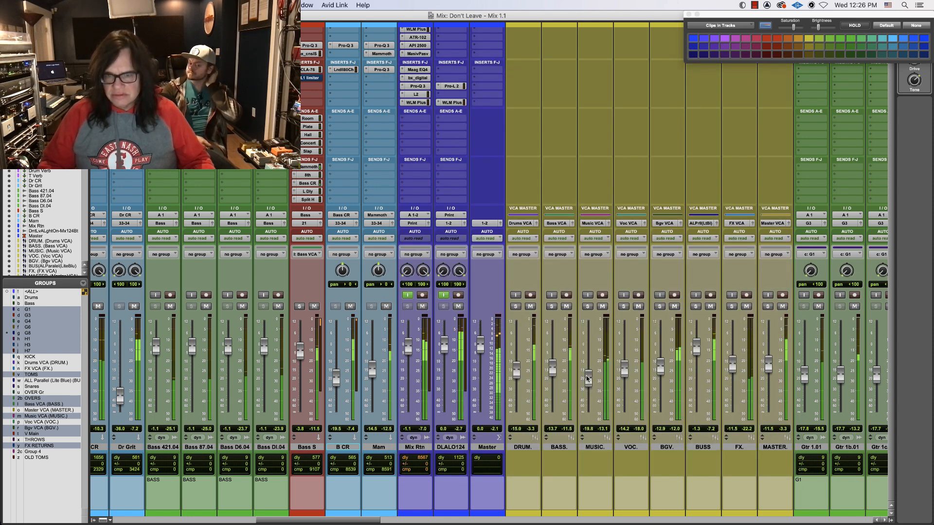
Step: Audition the G Mian S track with a brief solo and set its 8th send level to -17.2 dB
{"action": "left_click_drag", "start_coordinate": [370, 521], "coordinate": [478, 520]}
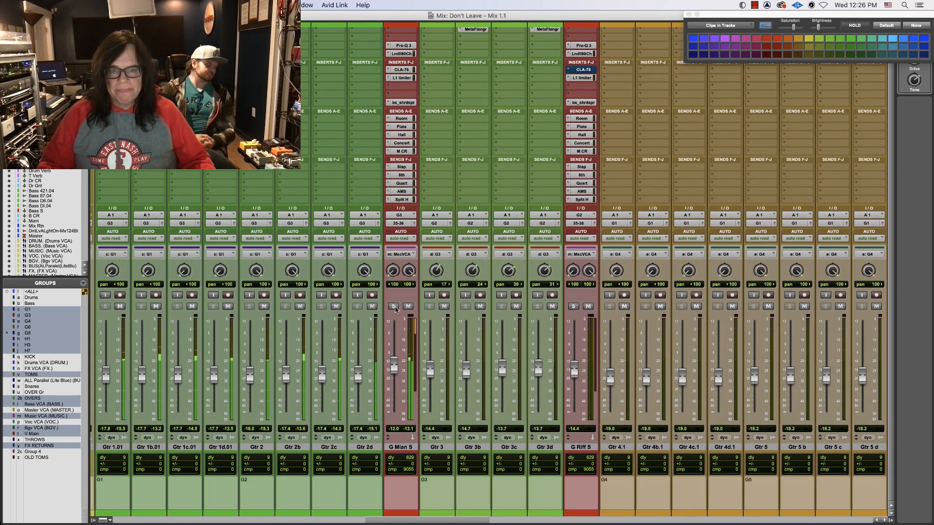
{"action": "left_click", "coordinate": [394, 306]}
{"action": "left_click", "coordinate": [394, 306]}
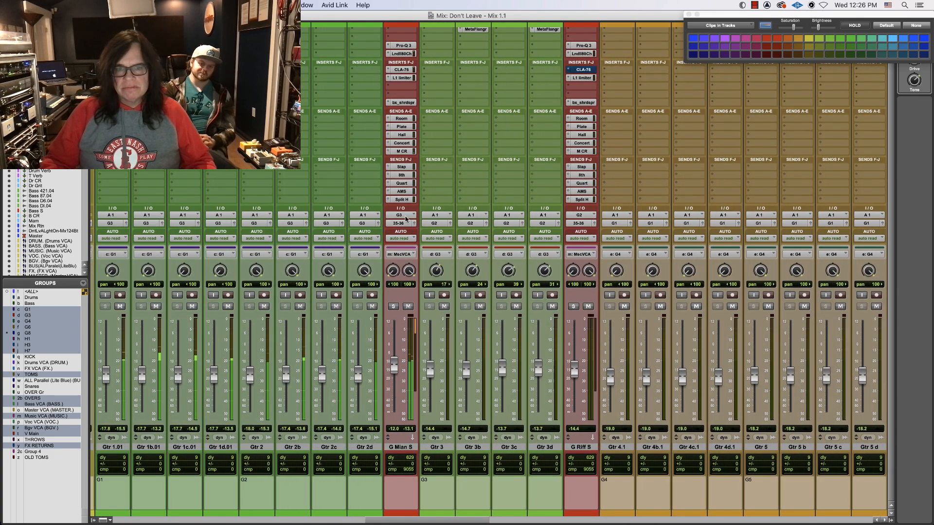
{"action": "left_click", "coordinate": [403, 175]}
{"action": "mouse_move", "coordinate": [256, 321]}
{"action": "left_mouse_down"}
{"action": "mouse_move", "coordinate": [258, 283]}
{"action": "mouse_move", "coordinate": [260, 311]}
{"action": "left_mouse_up"}
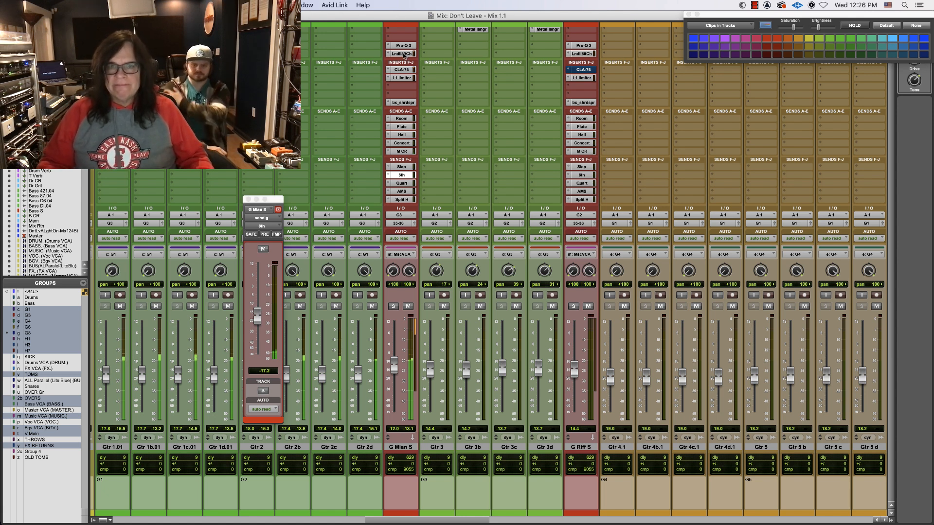
Step: Fine-tune the high-frequency filter gain in the Lindell 80 Channel on G Mian S and close the plug-in
{"action": "left_click", "coordinate": [404, 54]}
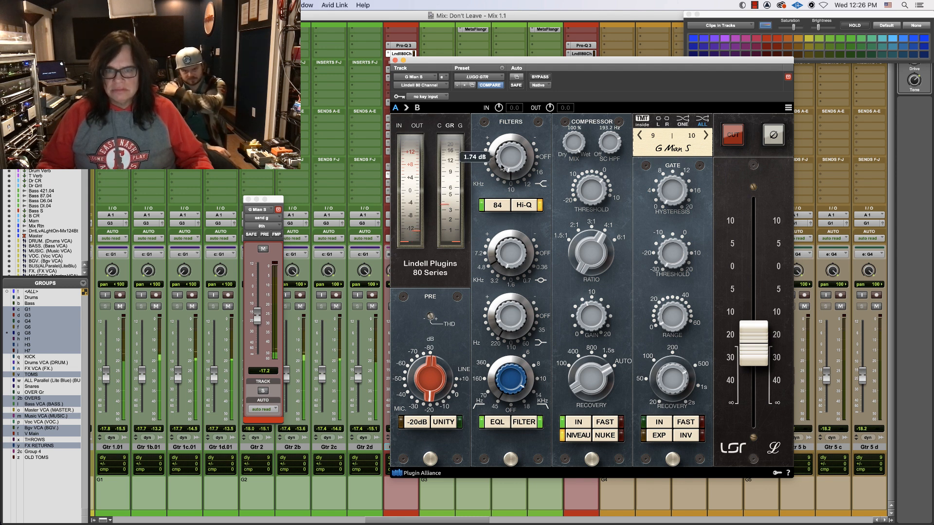
{"action": "left_click_drag", "start_coordinate": [501, 166], "coordinate": [500, 165]}
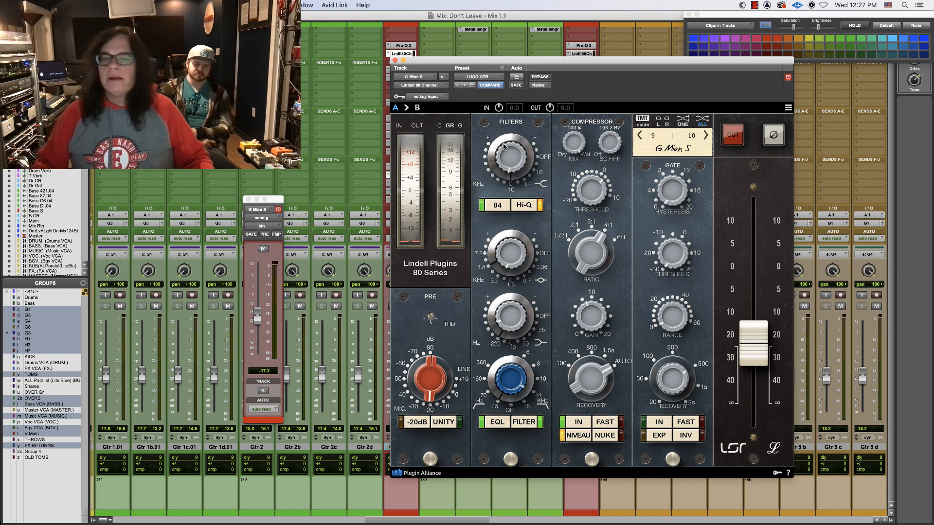
{"action": "left_click", "coordinate": [395, 60]}
Step: Set the G8 group guitars, Gtr 8 to Gtr 9d, to -24.7 dB and raise the V Main parallel vocal tracks to -11.0 dB
{"action": "left_click_drag", "start_coordinate": [446, 521], "coordinate": [556, 520]}
{"action": "left_click_drag", "start_coordinate": [548, 389], "coordinate": [548, 386]}
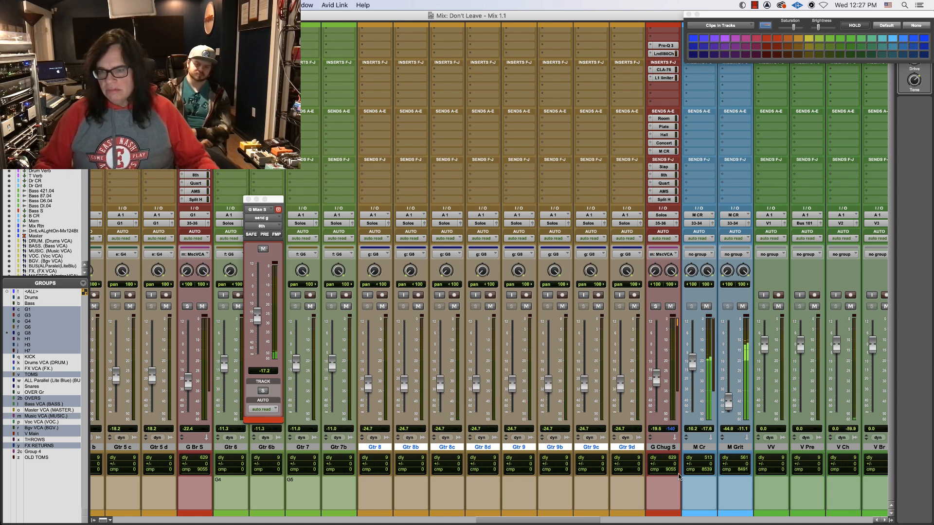
{"action": "mouse_move", "coordinate": [584, 522]}
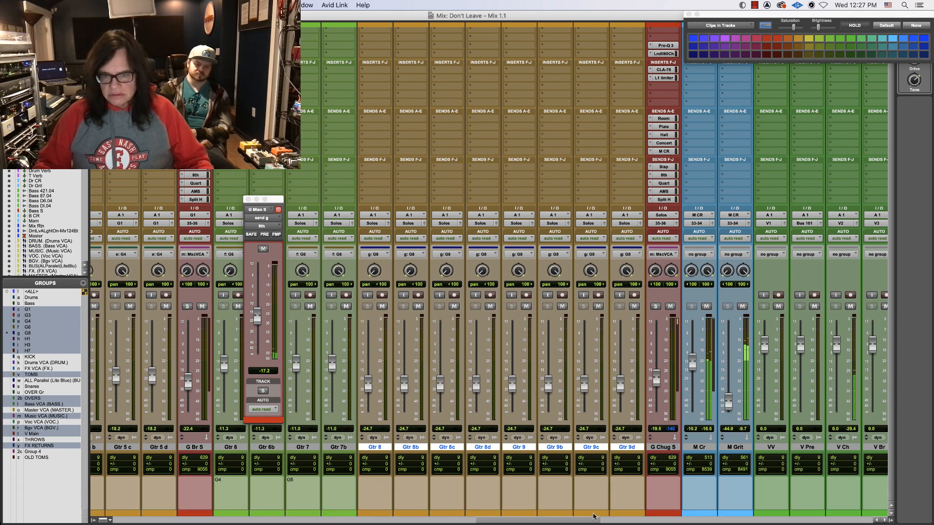
{"action": "left_click_drag", "start_coordinate": [594, 521], "coordinate": [637, 523]}
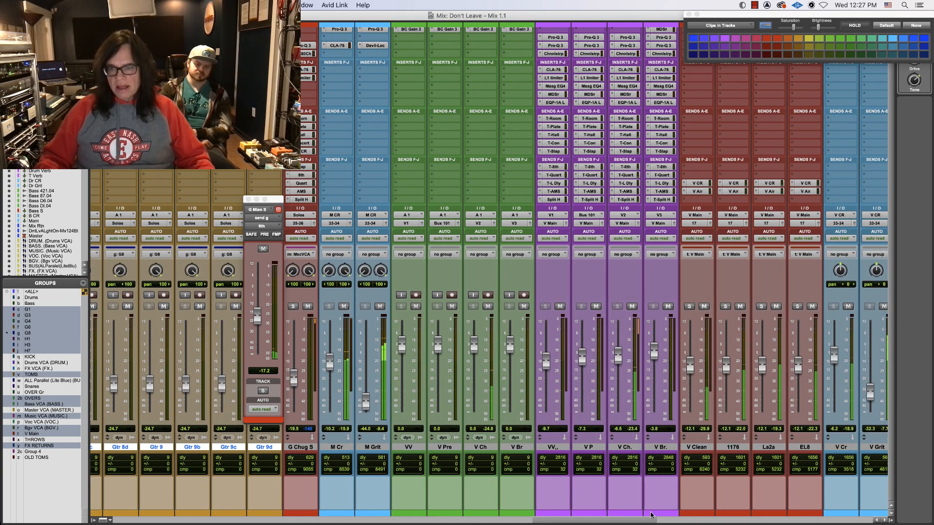
{"action": "left_click_drag", "start_coordinate": [724, 369], "coordinate": [725, 367]}
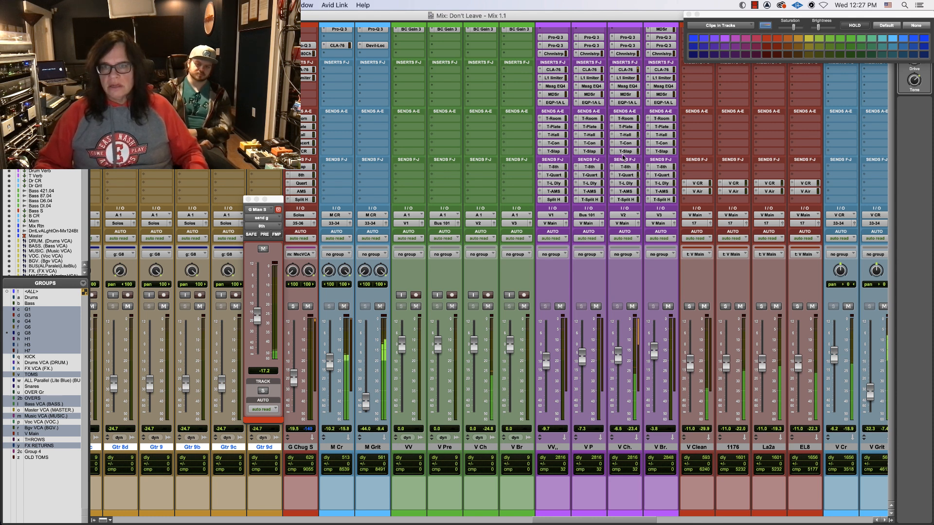
Step: Examine the T-Quart send of V Ch. and the UAD 1176LN Legacy on the 1176 track, moving the colour palette out of the way
{"action": "left_click", "coordinate": [626, 175]}
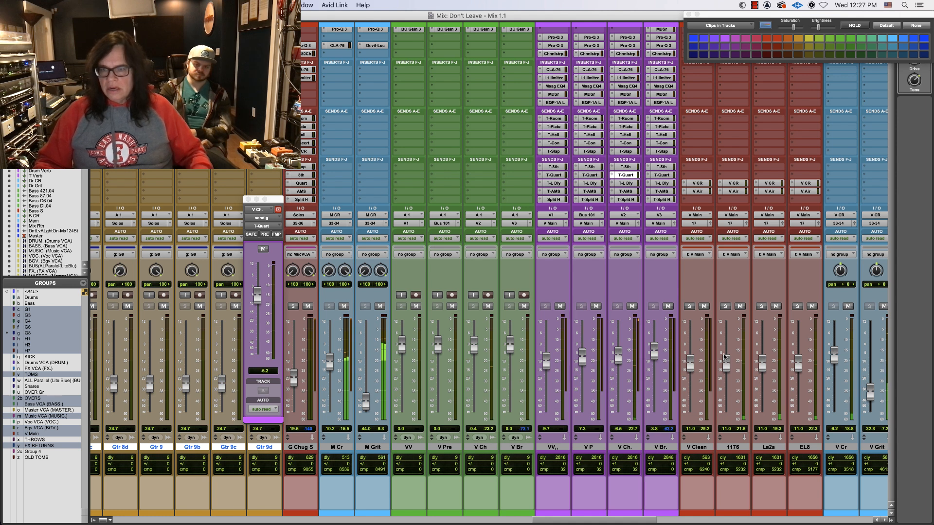
{"action": "left_click_drag", "start_coordinate": [714, 15], "coordinate": [840, 7]}
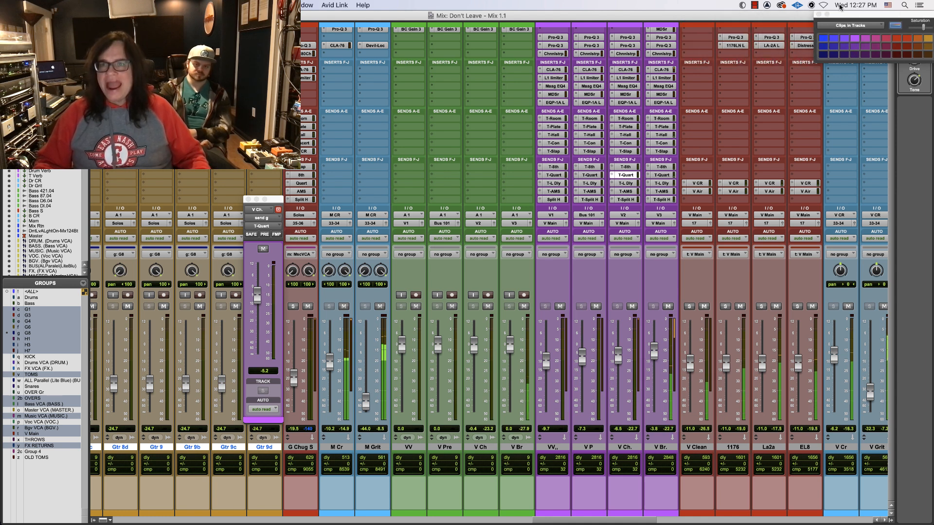
{"action": "left_click", "coordinate": [736, 46]}
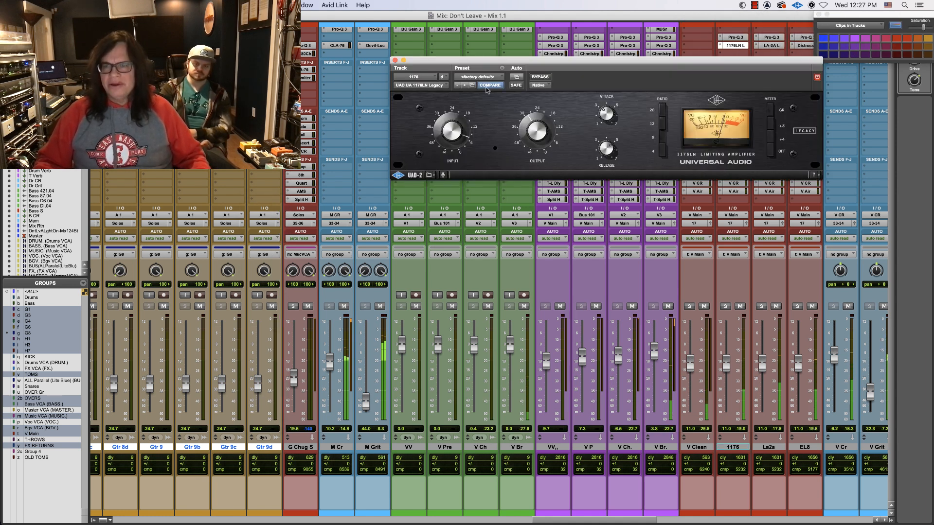
{"action": "left_click", "coordinate": [395, 60]}
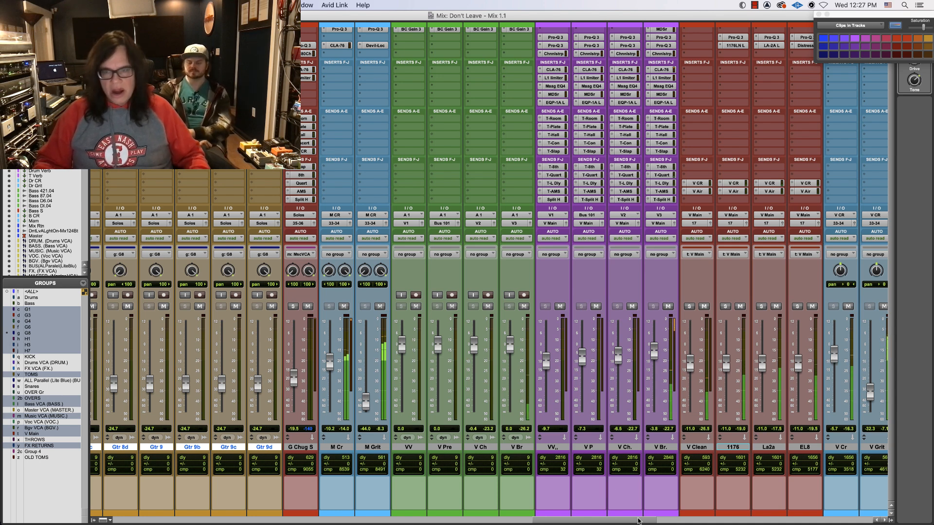
Step: Raise Kick S to -8.4 dB and Sn Trig to -21.4 dB, and set the K/S CR parallel track to -9.7 dB
{"action": "left_click_drag", "start_coordinate": [639, 522], "coordinate": [214, 524]}
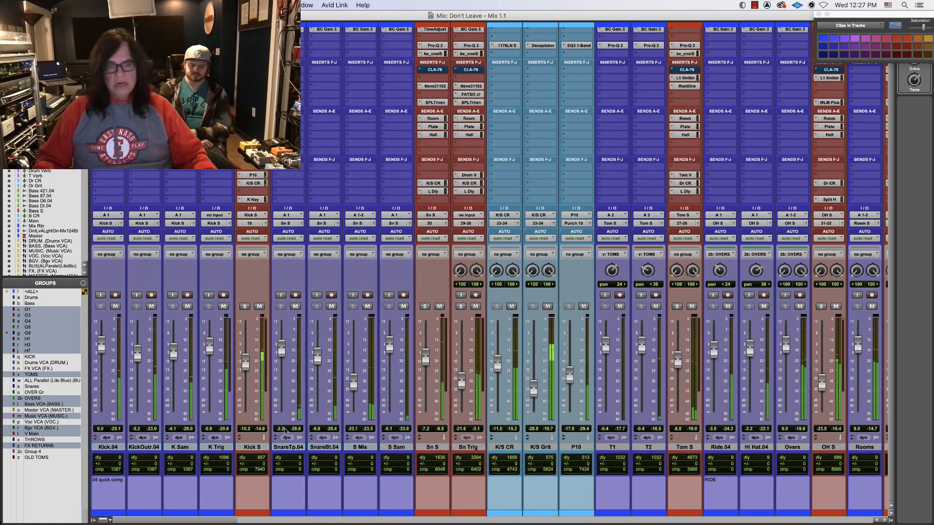
{"action": "left_click_drag", "start_coordinate": [246, 366], "coordinate": [246, 365]}
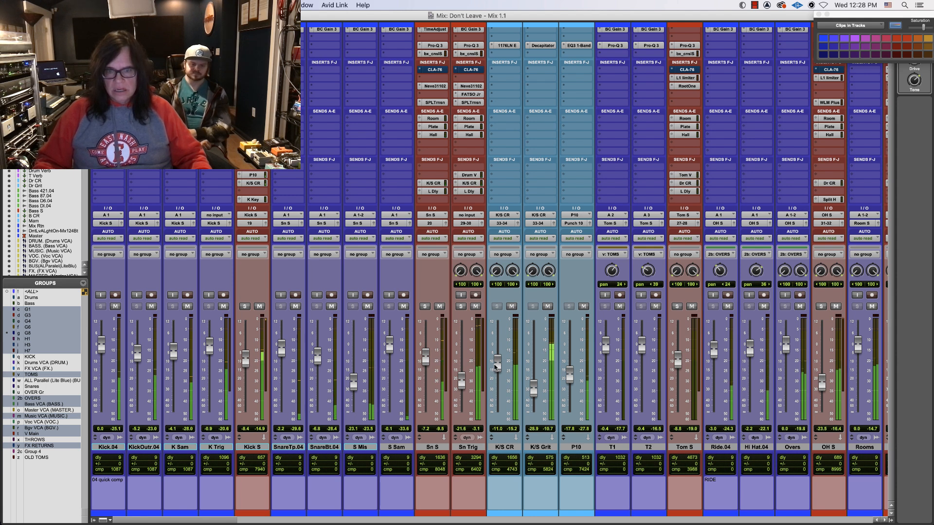
{"action": "left_click_drag", "start_coordinate": [496, 364], "coordinate": [464, 382]}
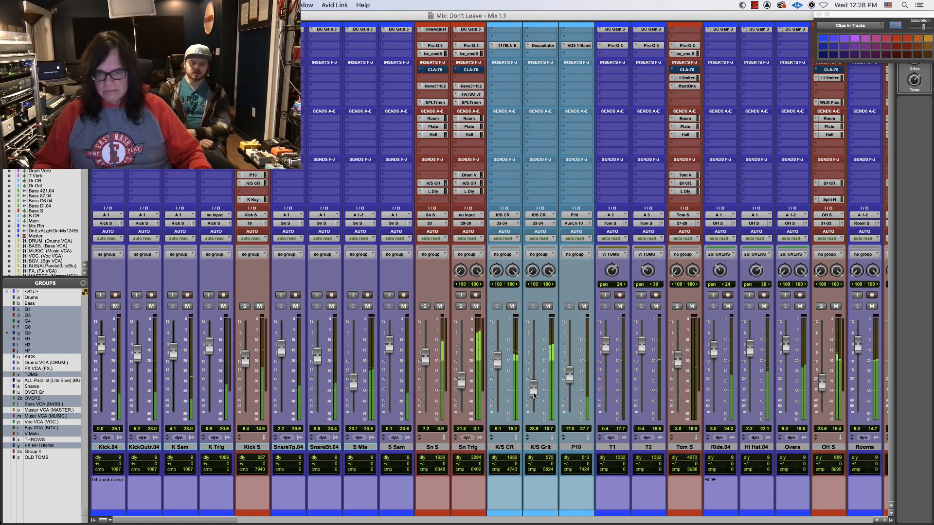
{"action": "left_click_drag", "start_coordinate": [495, 362], "coordinate": [495, 365]}
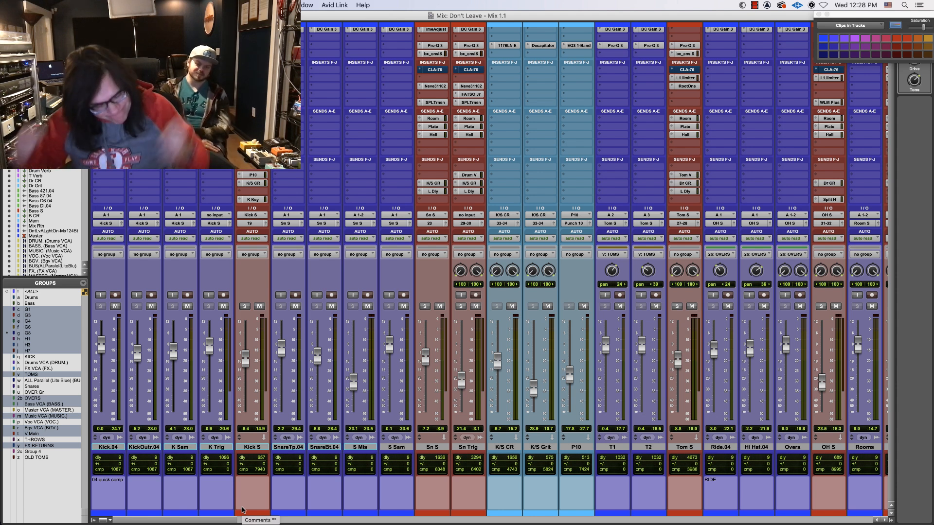
Step: Look over the kick and snare tracks in the Edit window and return to the Mix window
{"action": "key", "text": "super+equal"}
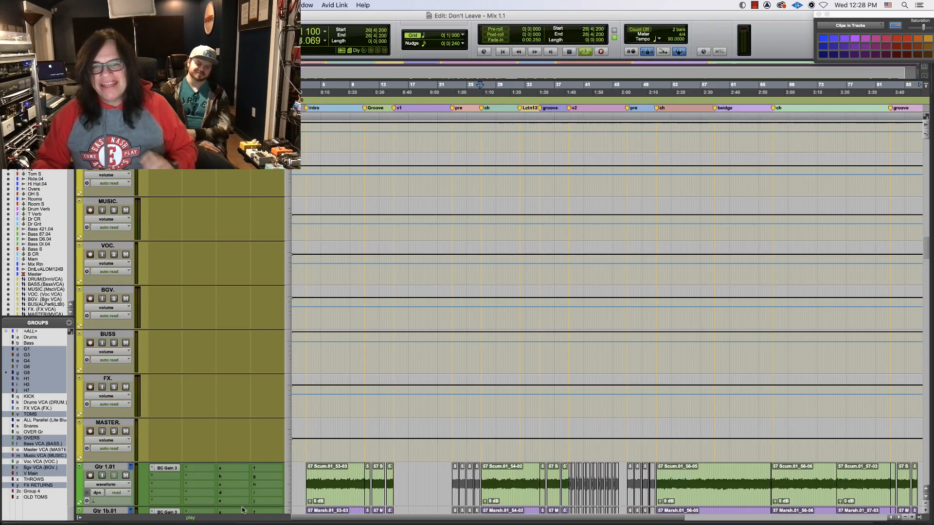
{"action": "key", "text": "r"}
{"action": "key", "text": "t"}
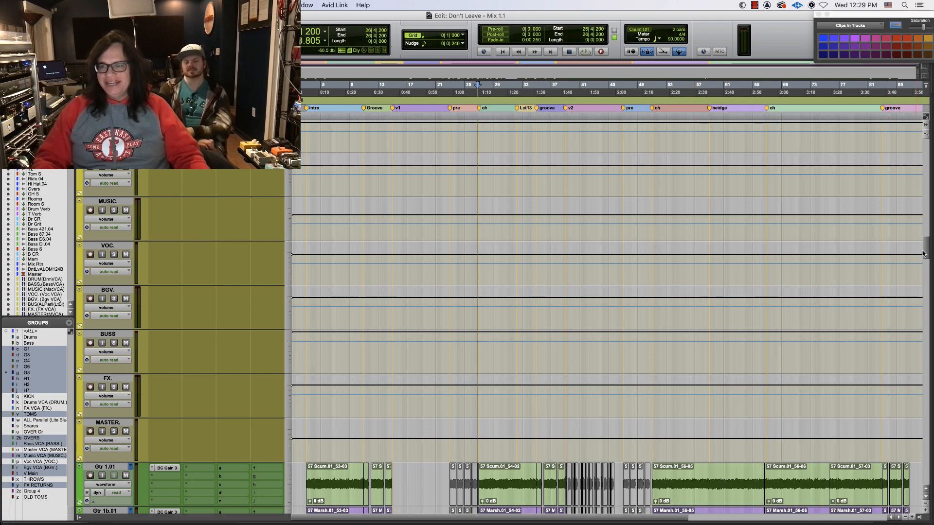
{"action": "left_click_drag", "start_coordinate": [926, 251], "coordinate": [932, 106]}
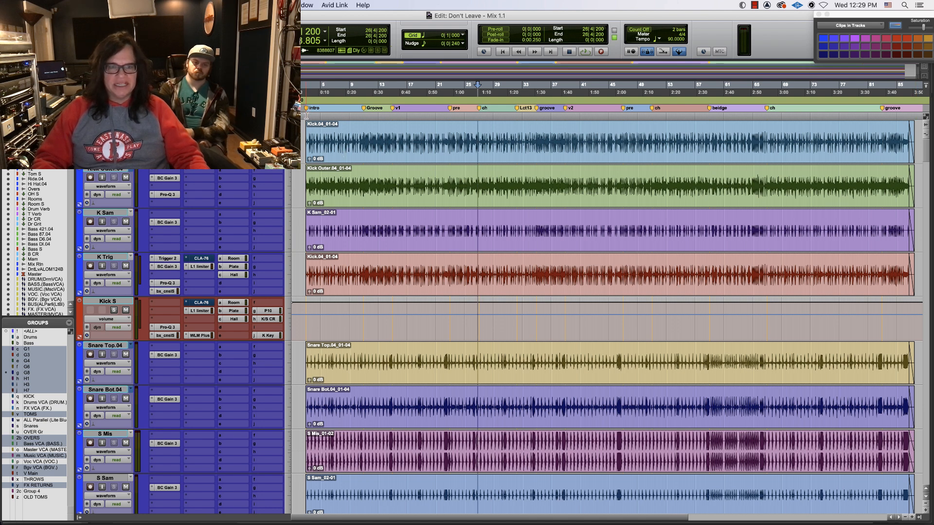
{"action": "key", "text": "super+equal"}
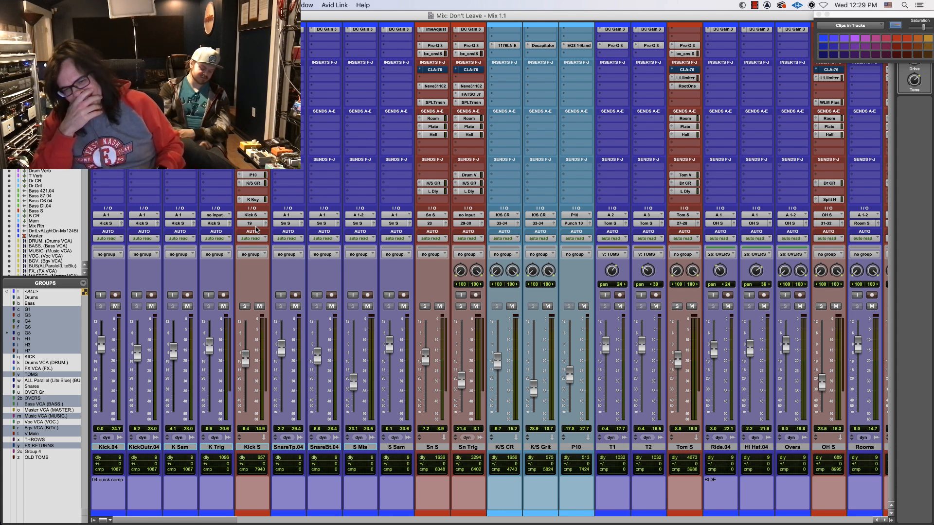
Step: Audition Kick S in solo during playback and examine its Pro-Q 3 and bx_console SSL 4000 E settings
{"action": "key", "text": "space"}
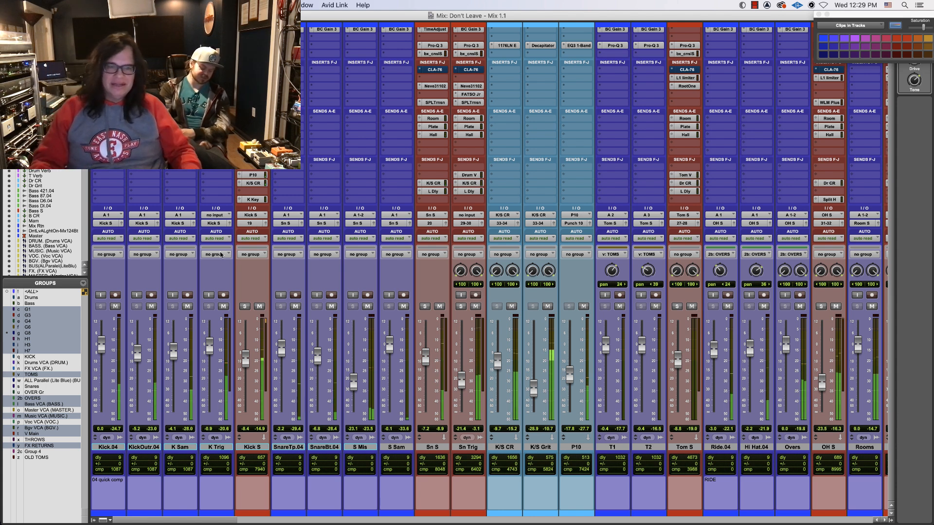
{"action": "left_click", "coordinate": [245, 306]}
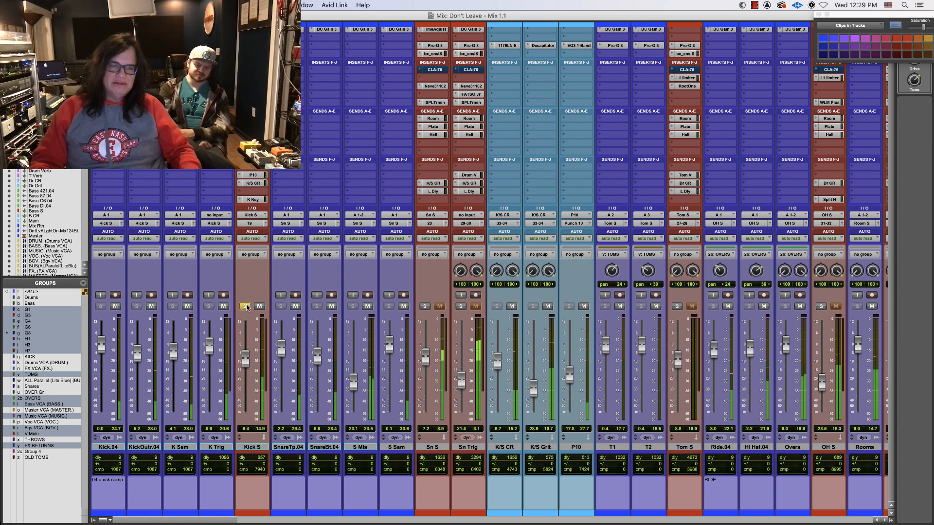
{"action": "left_click", "coordinate": [246, 306]}
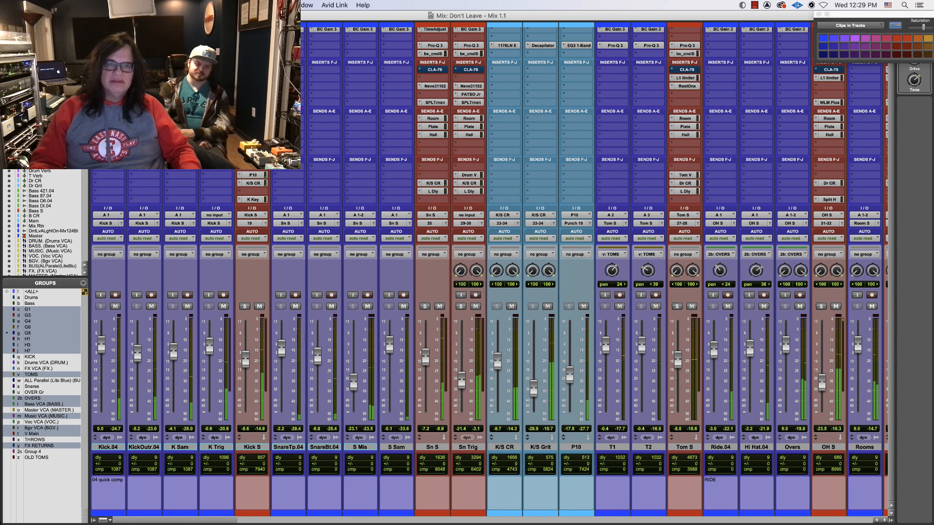
{"action": "left_click", "coordinate": [254, 46]}
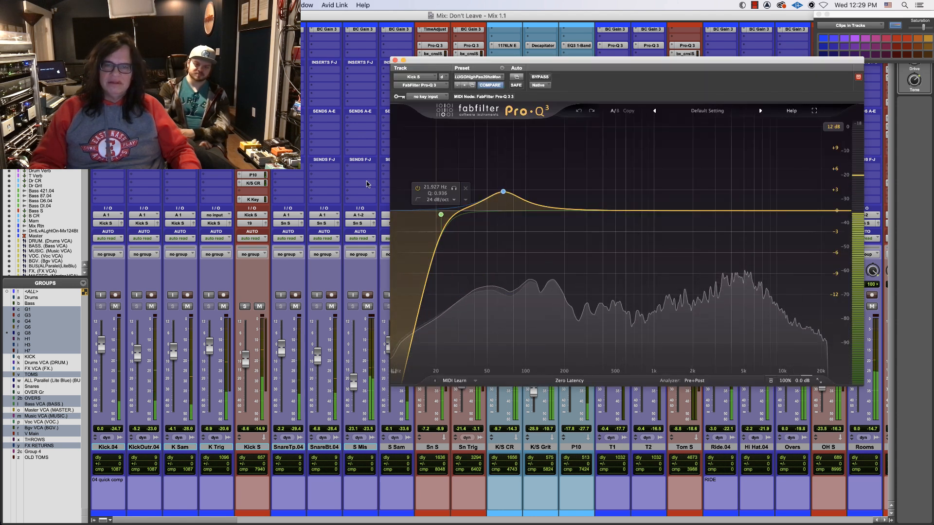
{"action": "left_click", "coordinate": [252, 54]}
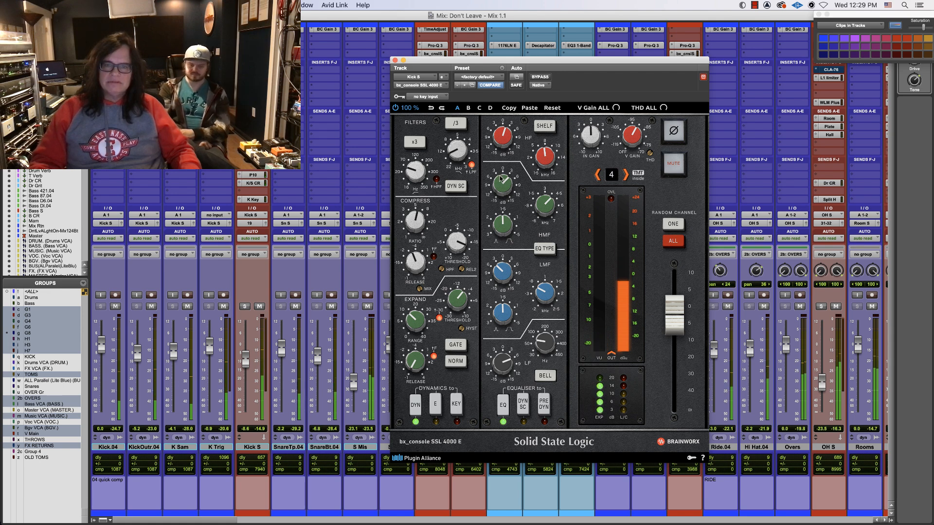
{"action": "left_click", "coordinate": [395, 60]}
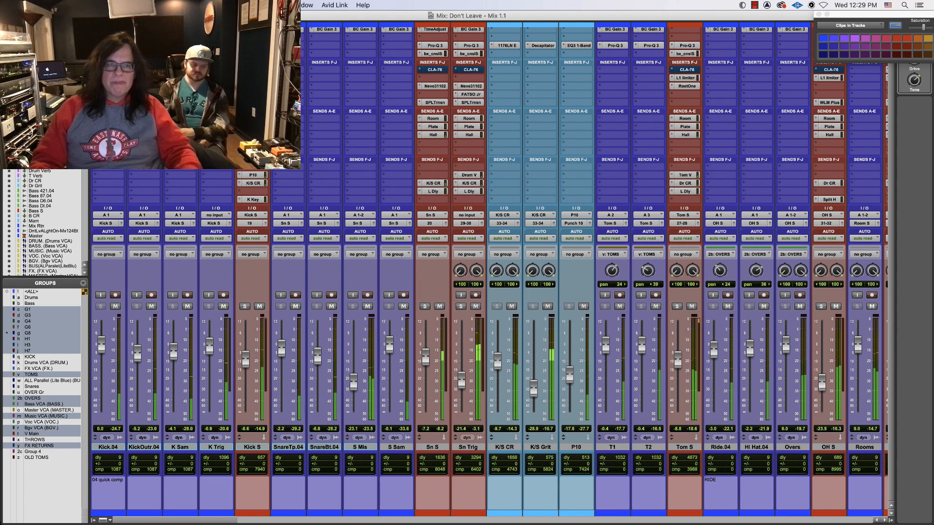
{"action": "left_click", "coordinate": [252, 53]}
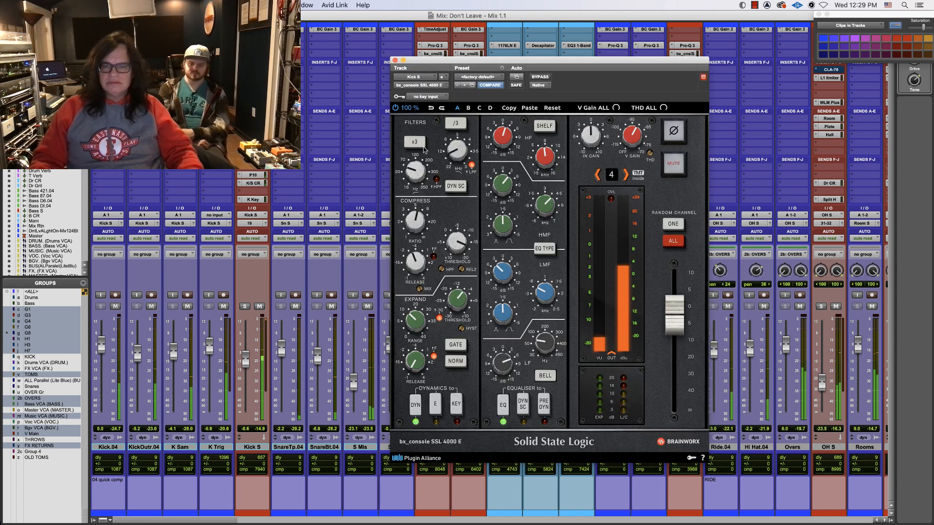
{"action": "left_click", "coordinate": [396, 60]}
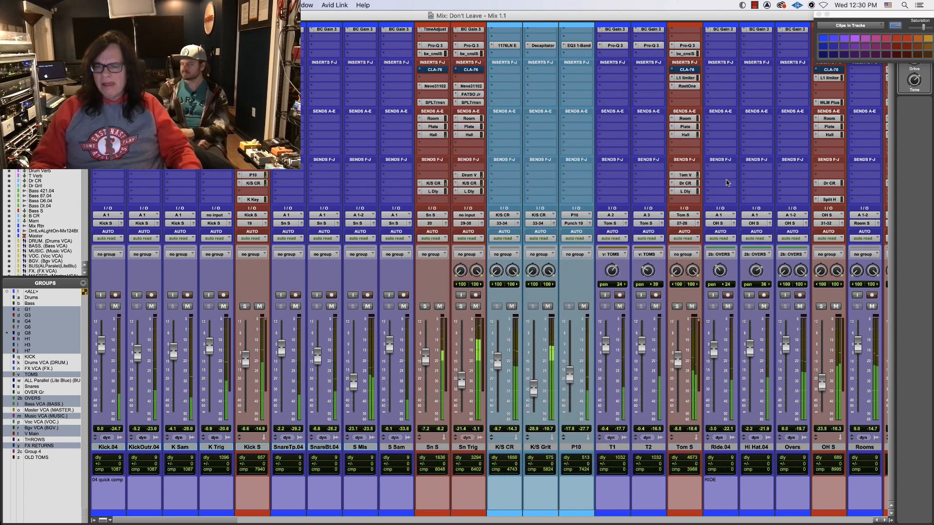
Step: Open the bx_console SSL 4000 E on Tom S and select the Rack Tom fill clip near bar 10 in the Edit window for playback
{"action": "left_click", "coordinate": [687, 54]}
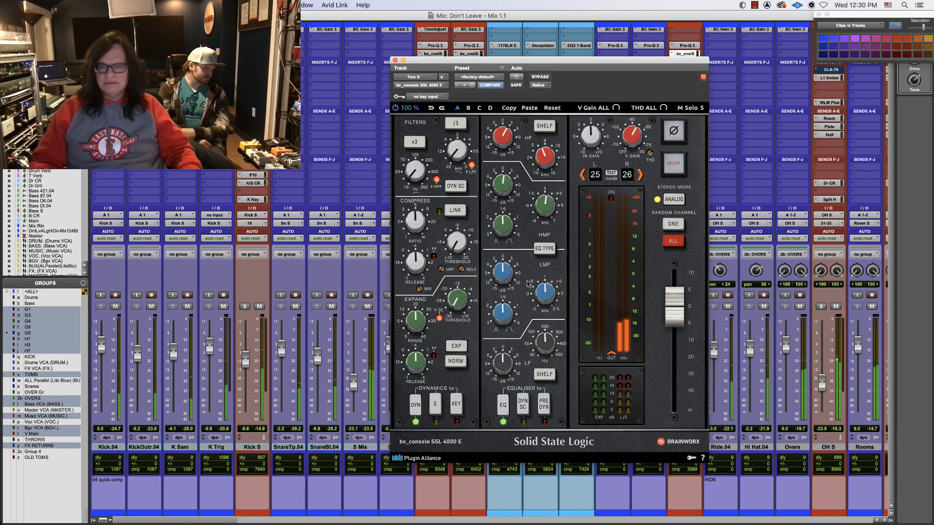
{"action": "key", "text": "super+equal"}
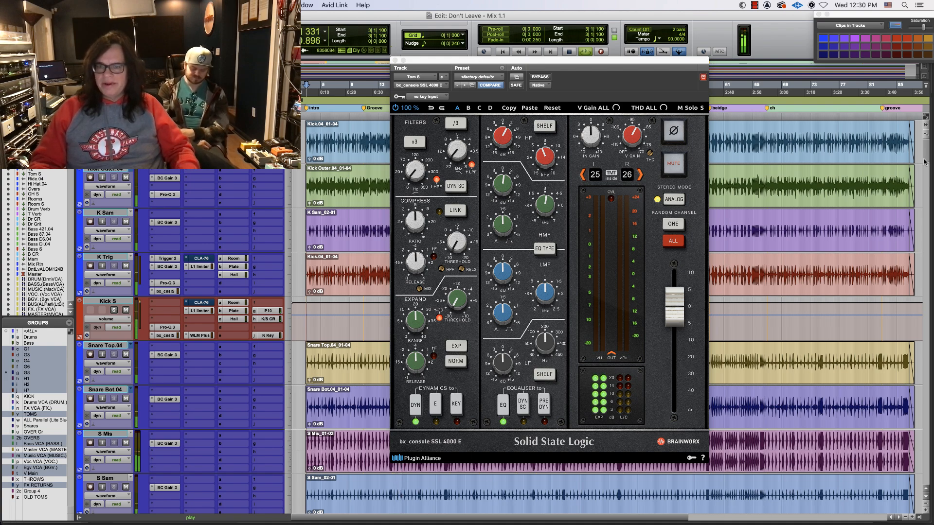
{"action": "scroll", "coordinate": [920, 216], "scroll_direction": "down", "scroll_amount": 10}
{"action": "scroll", "coordinate": [920, 215], "scroll_direction": "down", "scroll_amount": 10}
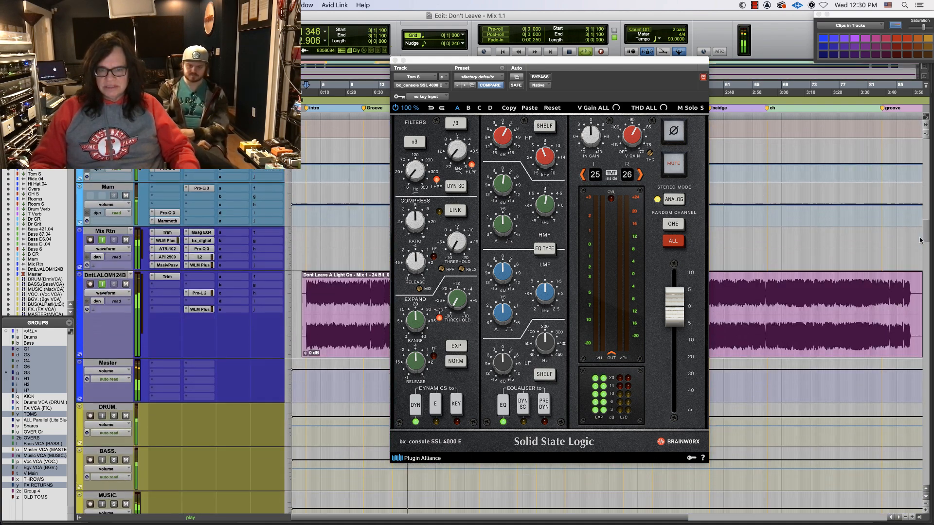
{"action": "left_click_drag", "start_coordinate": [920, 263], "coordinate": [925, 172]}
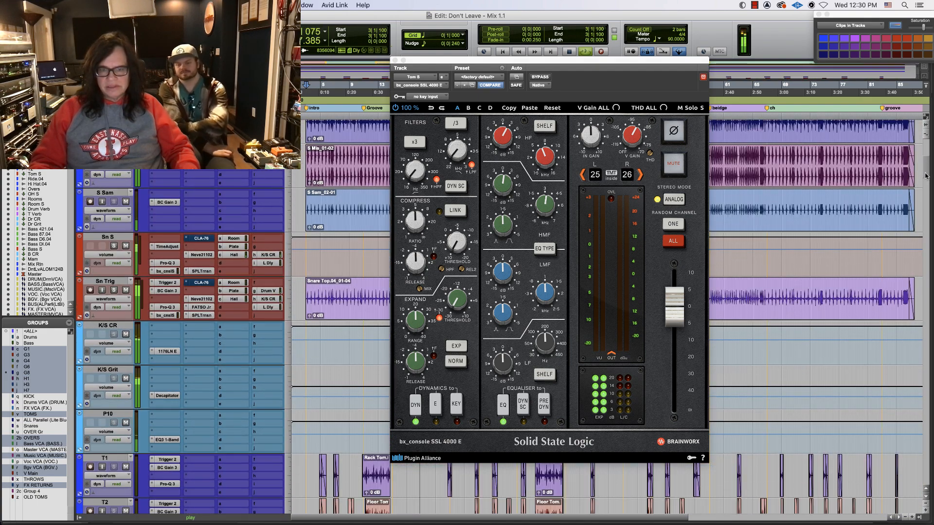
{"action": "left_click", "coordinate": [374, 455]}
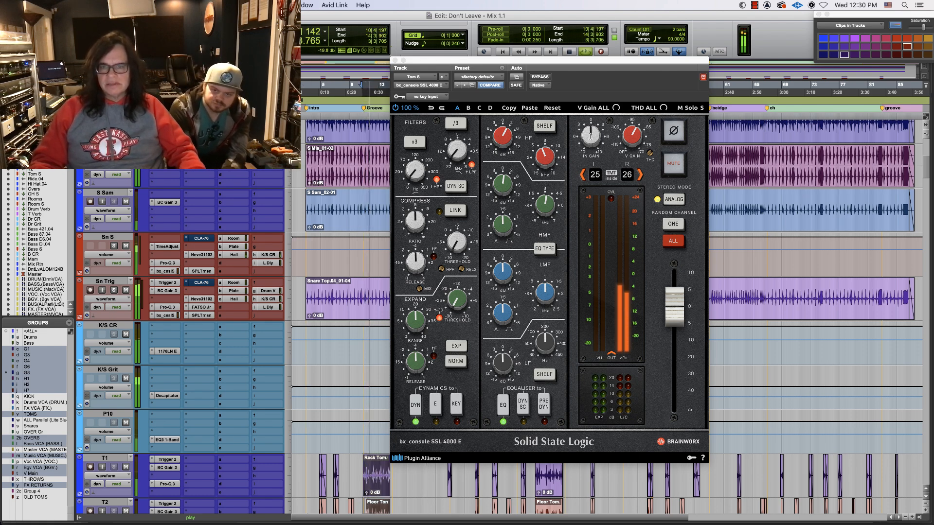
Step: Raise the Tom S console's input gain to 4.5 dB and adjust its compressor threshold and ratio
{"action": "left_click", "coordinate": [591, 137]}
{"action": "left_click_drag", "start_coordinate": [591, 137], "coordinate": [591, 133]}
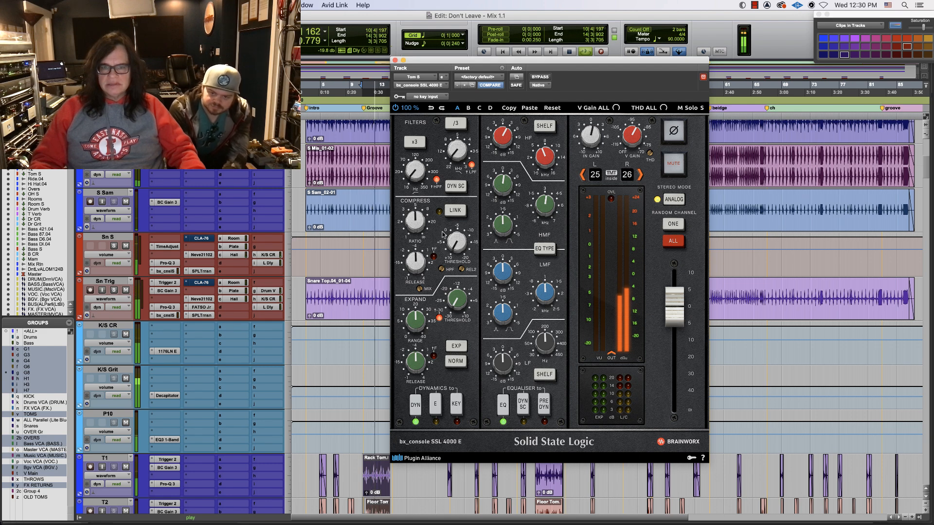
{"action": "left_click_drag", "start_coordinate": [458, 242], "coordinate": [461, 192]}
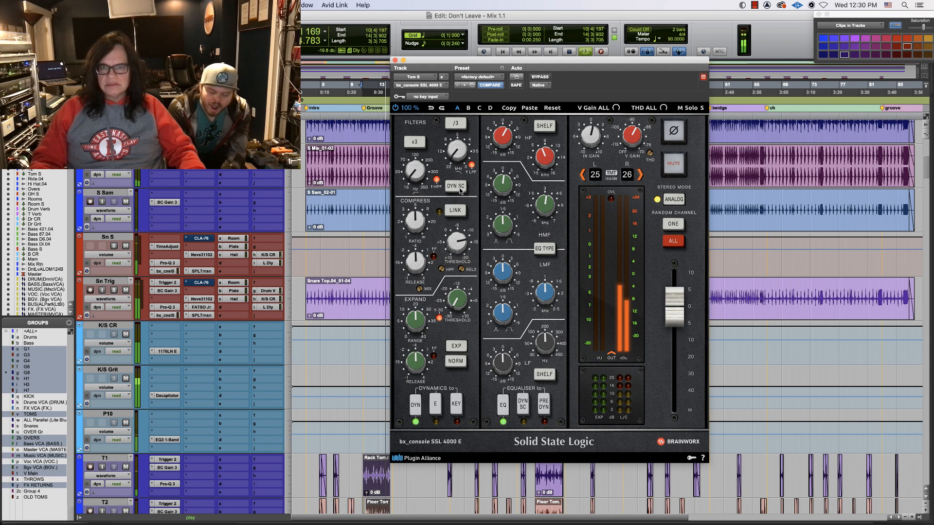
{"action": "left_click_drag", "start_coordinate": [590, 132], "coordinate": [589, 120]}
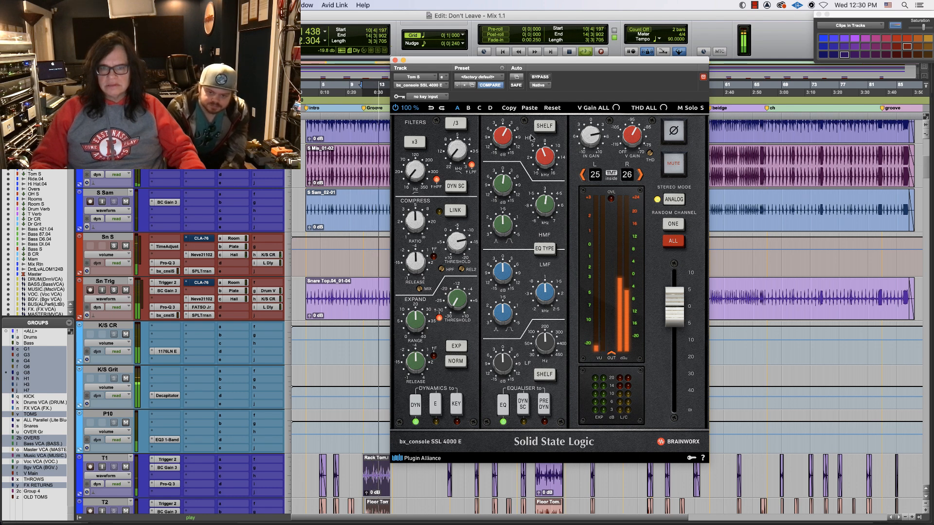
{"action": "left_click_drag", "start_coordinate": [414, 220], "coordinate": [414, 222]}
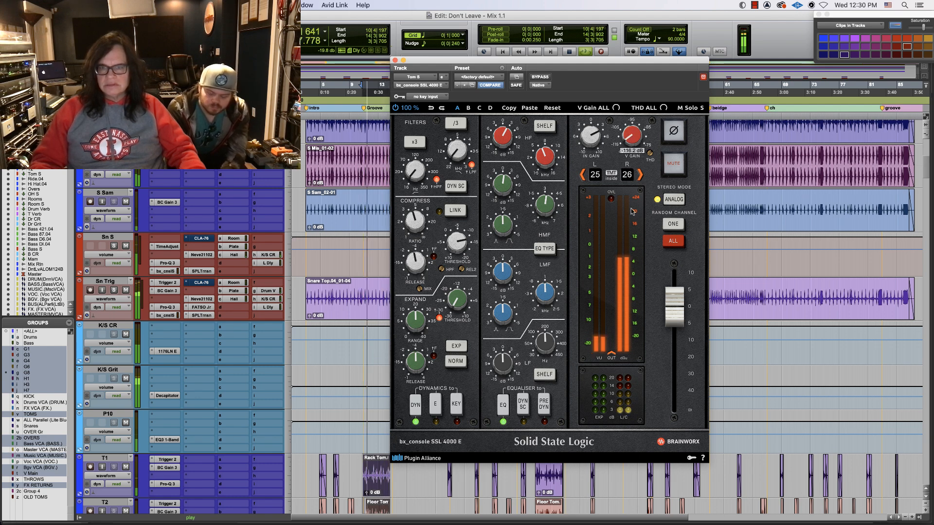
Step: Adjust the V Gain on the Tom S console and lower its output fader to about -0.8 dB
{"action": "left_click_drag", "start_coordinate": [631, 211], "coordinate": [632, 226]}
{"action": "left_click_drag", "start_coordinate": [671, 300], "coordinate": [671, 303]}
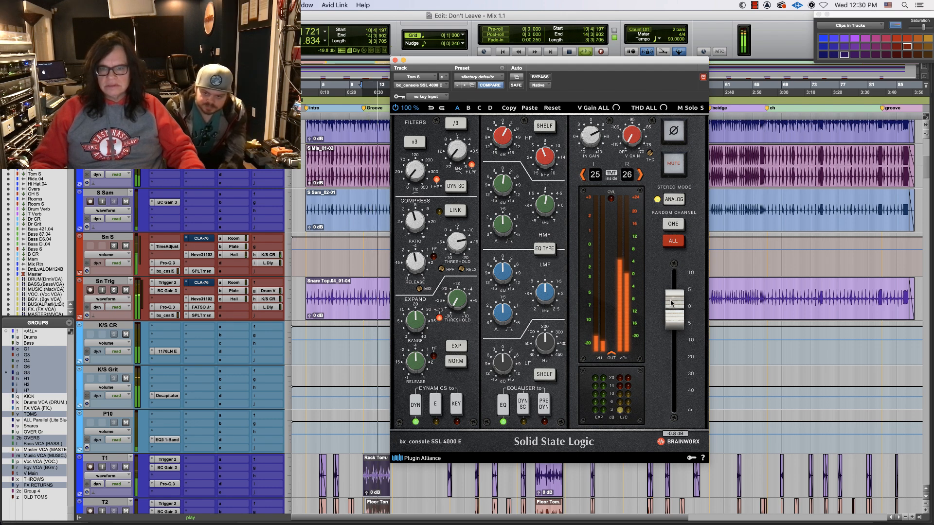
{"action": "left_click_drag", "start_coordinate": [671, 302], "coordinate": [671, 304]}
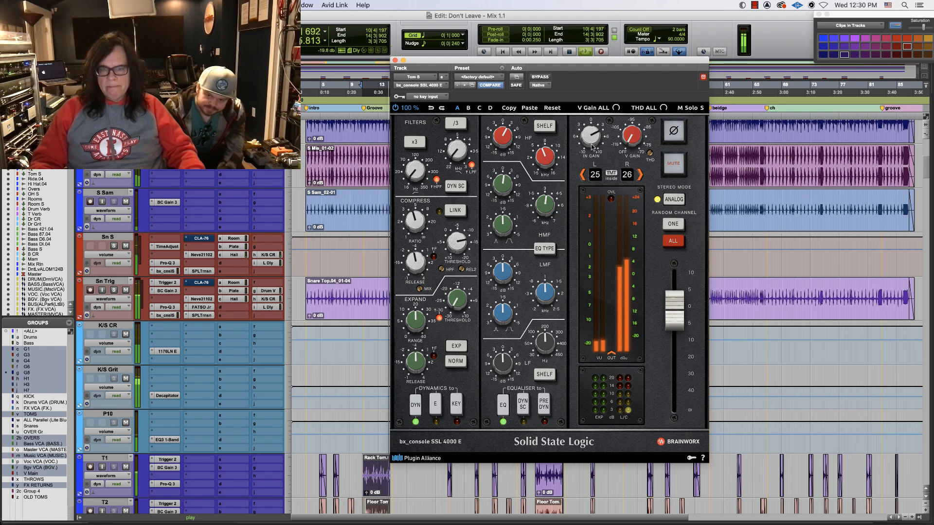
Step: Cut the low-mid gain on the Tom S console, retune the LF band's frequency and switch that band to Bell
{"action": "left_click_drag", "start_coordinate": [493, 269], "coordinate": [496, 273]}
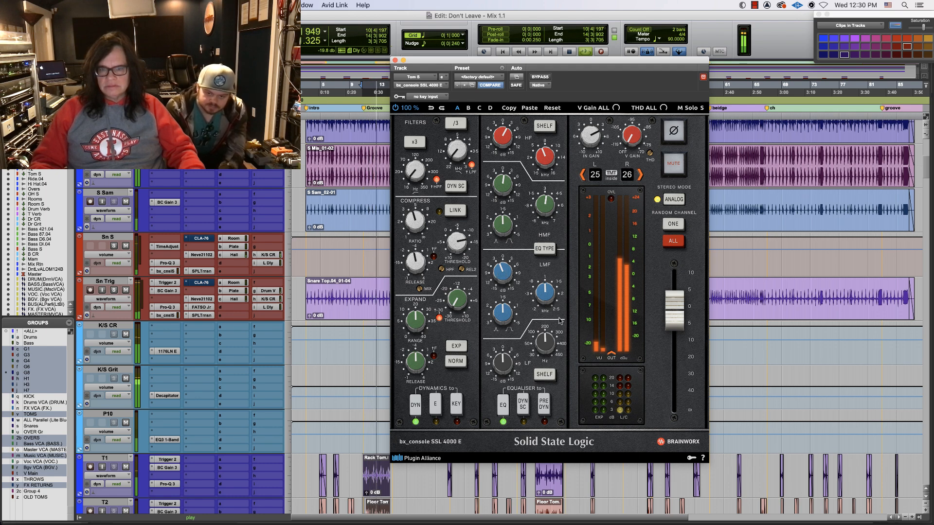
{"action": "left_click_drag", "start_coordinate": [547, 334], "coordinate": [545, 339]}
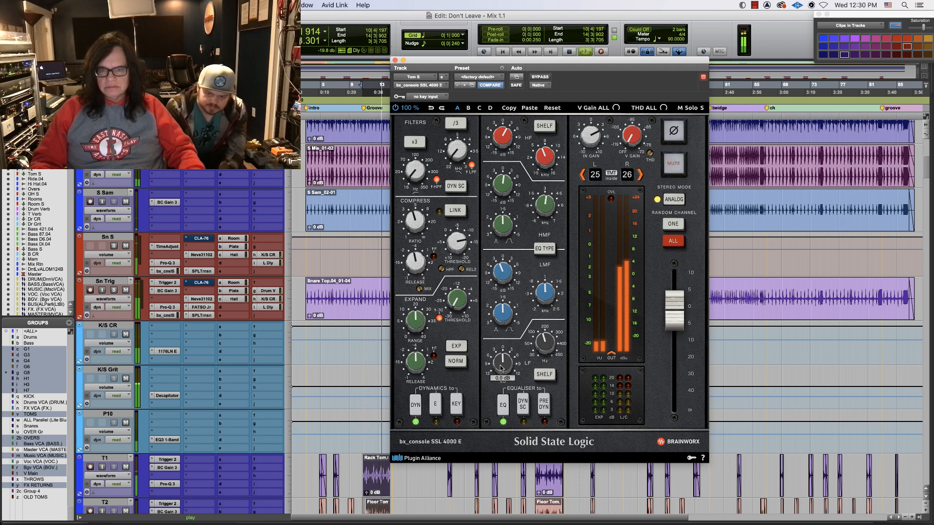
{"action": "left_click", "coordinate": [546, 374]}
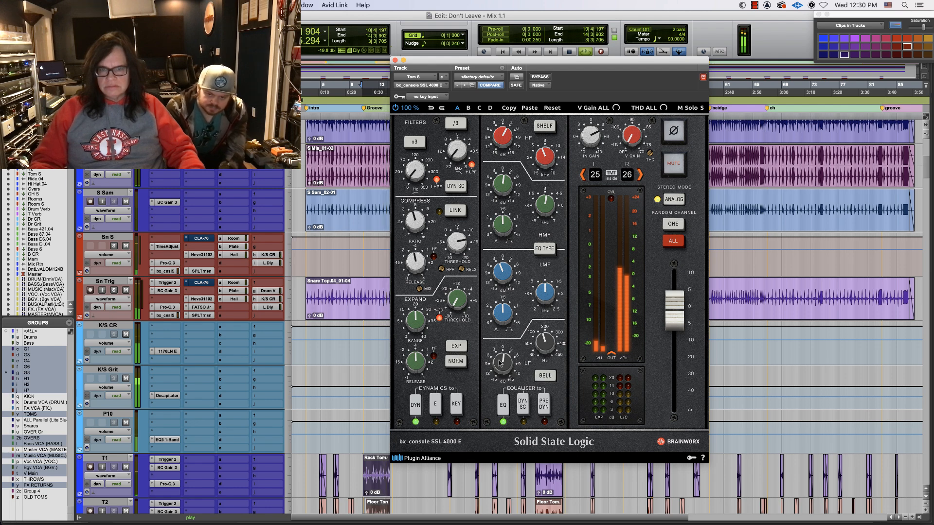
Step: Set the Tom S console's high-pass filter to 64.7 Hz, then trim its input gain and bring its output fader to -1.4 dB
{"action": "mouse_move", "coordinate": [415, 166]}
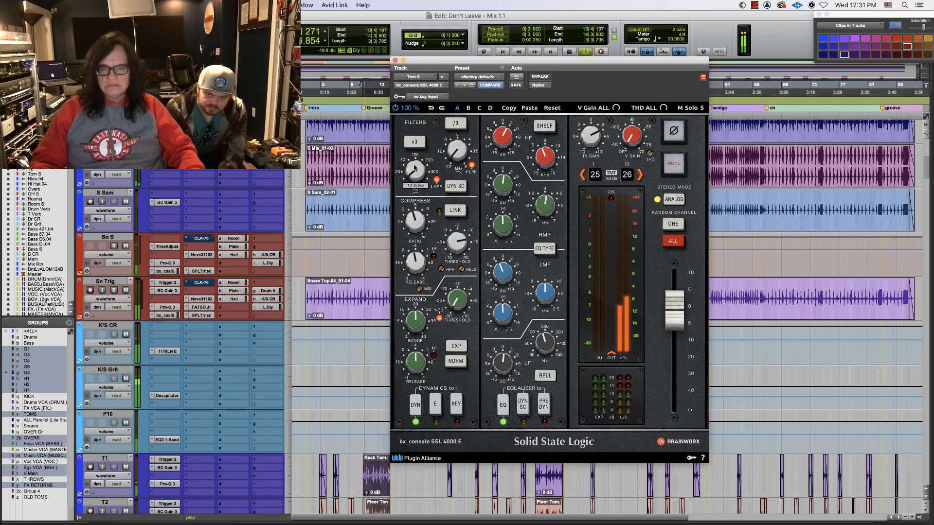
{"action": "mouse_move", "coordinate": [415, 166]}
{"action": "left_mouse_down"}
{"action": "mouse_move", "coordinate": [426, 110]}
{"action": "mouse_move", "coordinate": [424, 156]}
{"action": "left_mouse_up"}
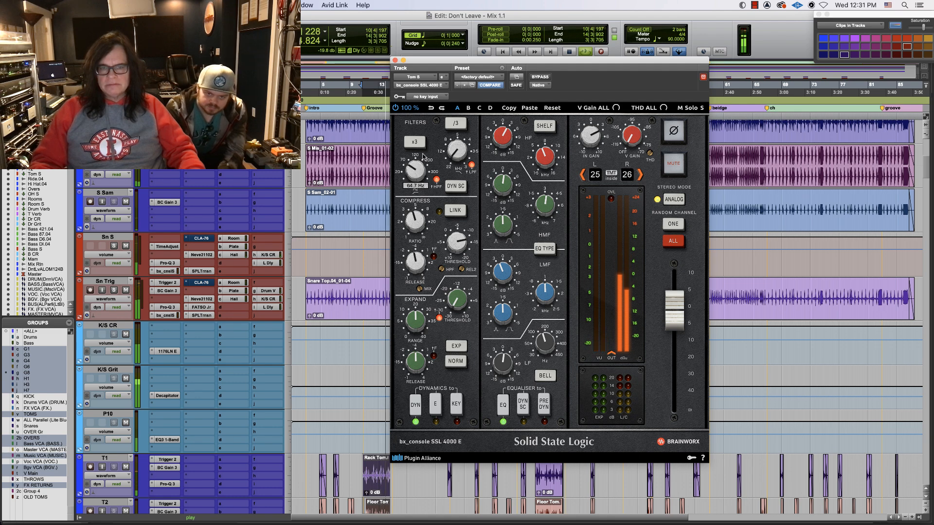
{"action": "mouse_move", "coordinate": [592, 137]}
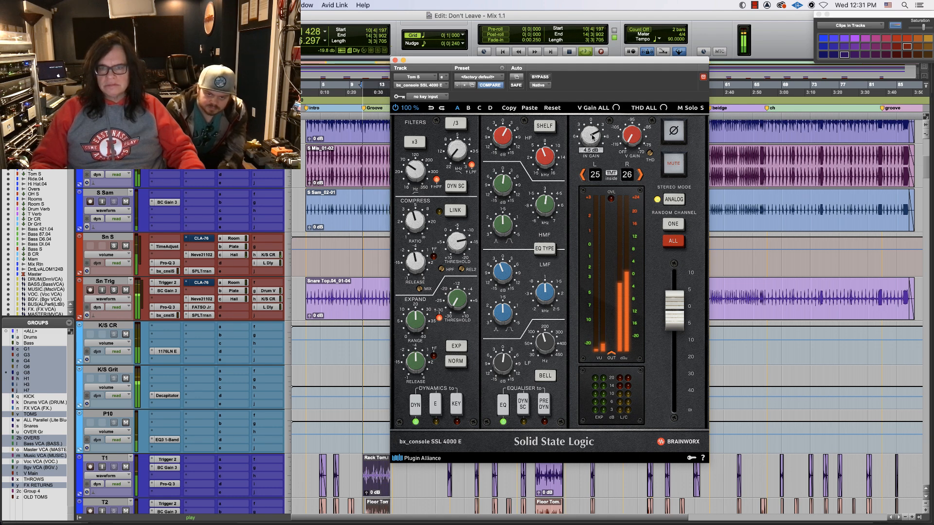
{"action": "left_click_drag", "start_coordinate": [593, 137], "coordinate": [593, 134]}
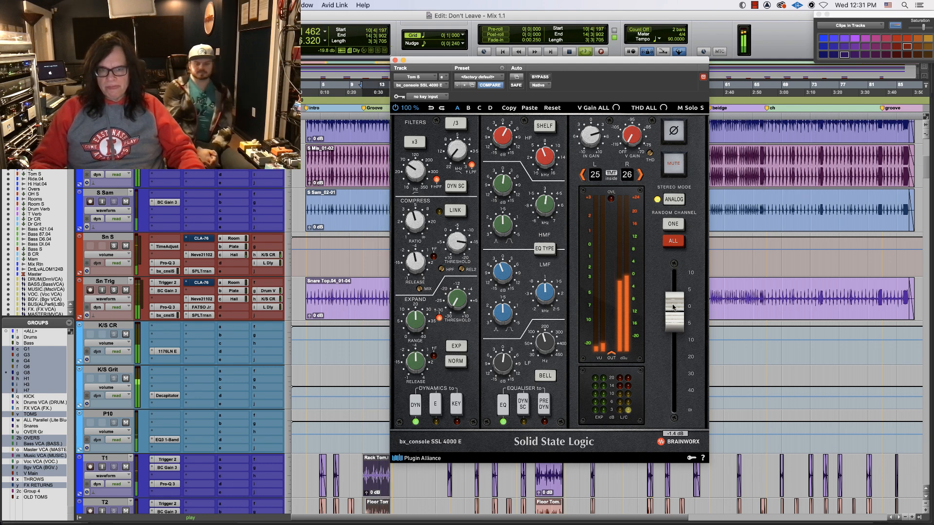
Step: Replay the song from before the Rack Tom fill, move the console plug-in aside and lower its output fader slightly
{"action": "left_click", "coordinate": [347, 472]}
{"action": "key", "text": "space"}
{"action": "key", "text": "space"}
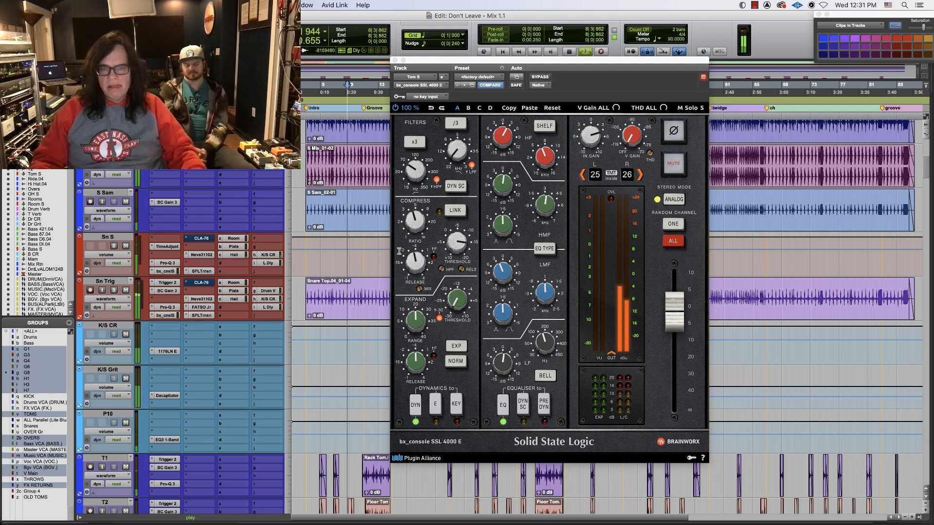
{"action": "left_click_drag", "start_coordinate": [395, 62], "coordinate": [436, 39]}
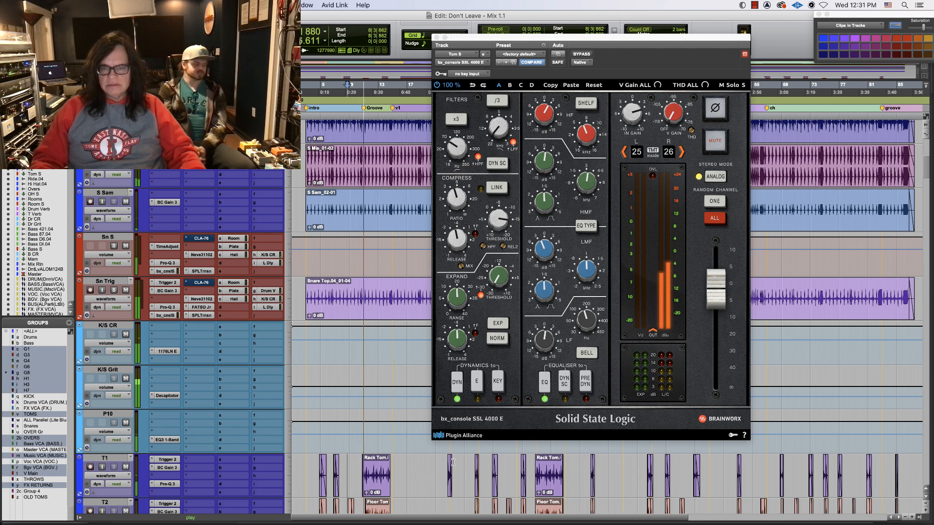
{"action": "left_click_drag", "start_coordinate": [718, 291], "coordinate": [720, 294]}
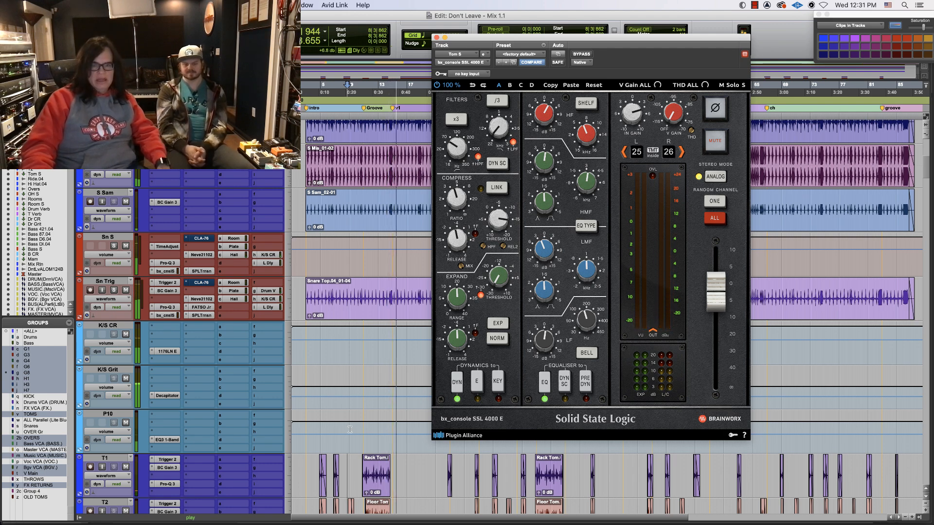
{"action": "left_click", "coordinate": [309, 444]}
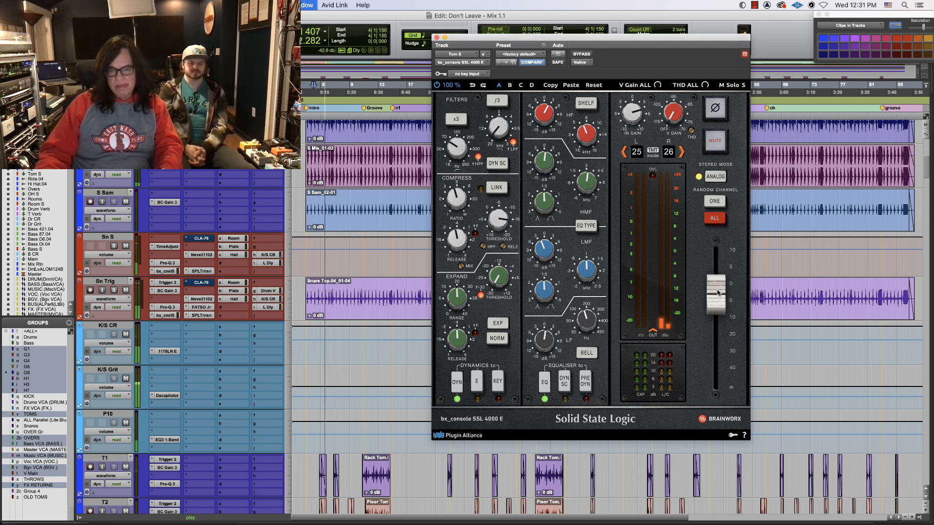
Step: Lower the Tom S track to -10.2 dB in the Mix window while fine-tuning its console's LF gain and output fader
{"action": "key", "text": "super+equal"}
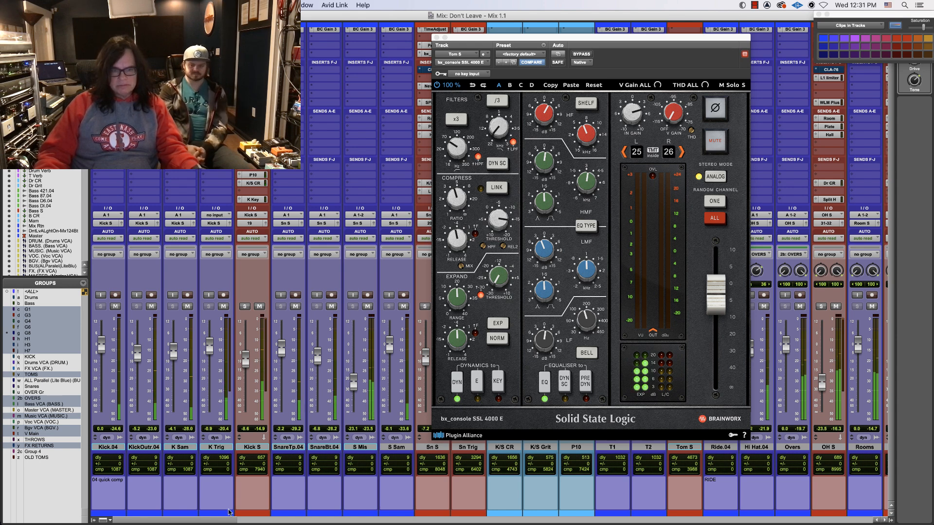
{"action": "left_click_drag", "start_coordinate": [224, 520], "coordinate": [298, 521]}
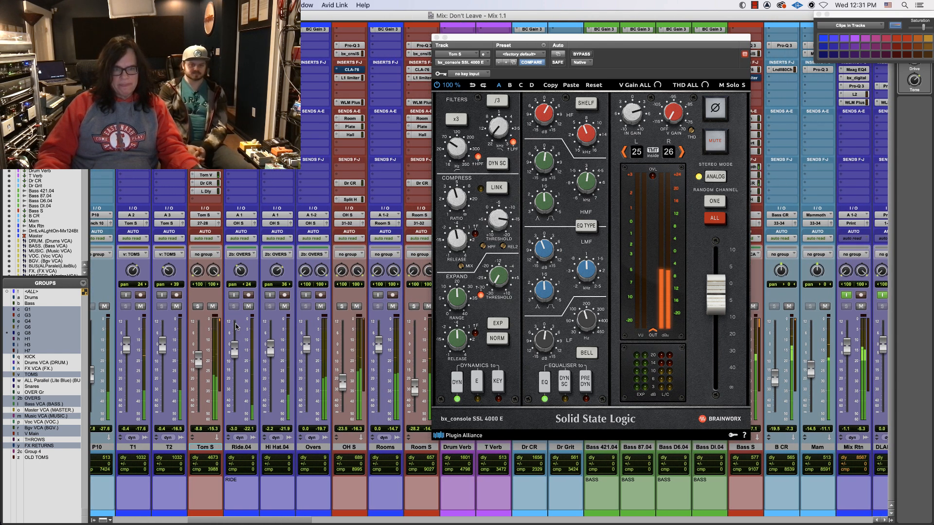
{"action": "left_click_drag", "start_coordinate": [201, 362], "coordinate": [202, 364]}
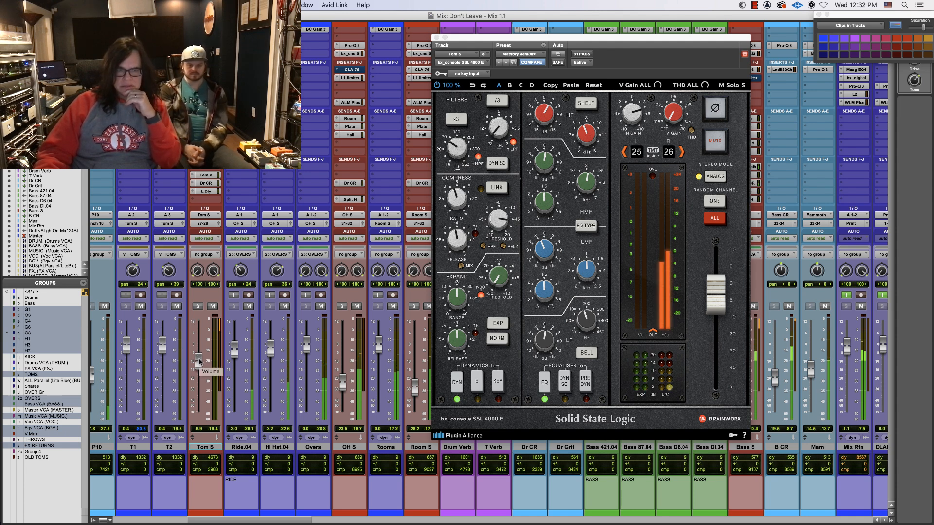
{"action": "left_click", "coordinate": [545, 342]}
{"action": "left_click_drag", "start_coordinate": [717, 293], "coordinate": [716, 295]}
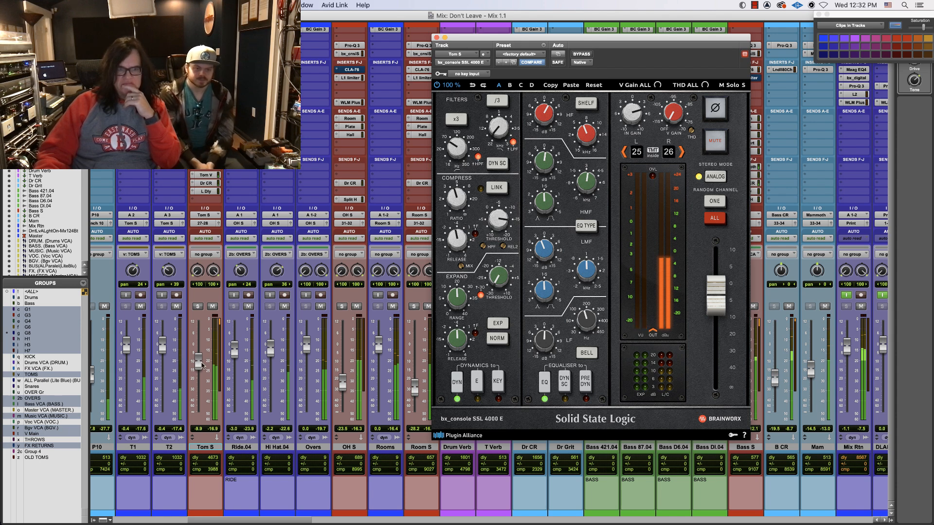
{"action": "left_click_drag", "start_coordinate": [198, 360], "coordinate": [200, 363]}
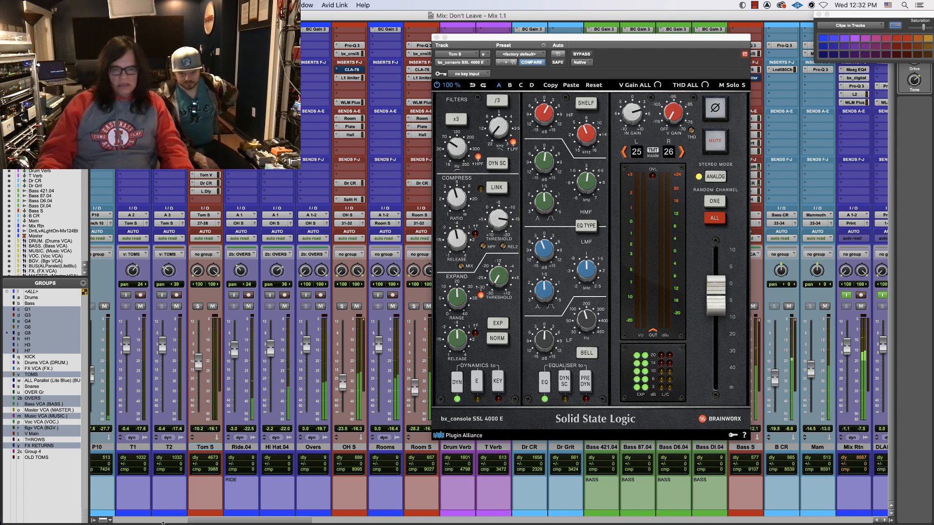
Step: On the Kick S console, raise the LF gain, fine-tune the high-pass filter and set the input gain to 0.9 dB
{"action": "left_click_drag", "start_coordinate": [205, 520], "coordinate": [29, 514]}
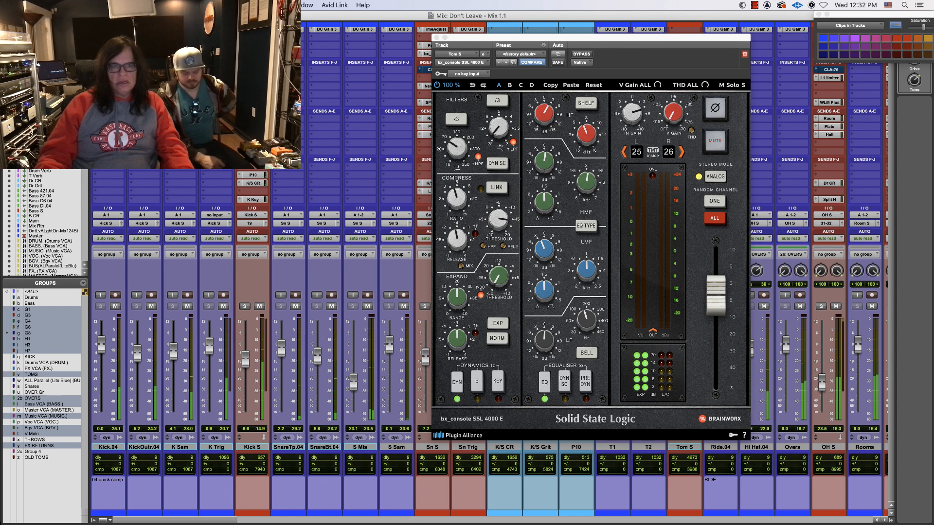
{"action": "left_click", "coordinate": [252, 54]}
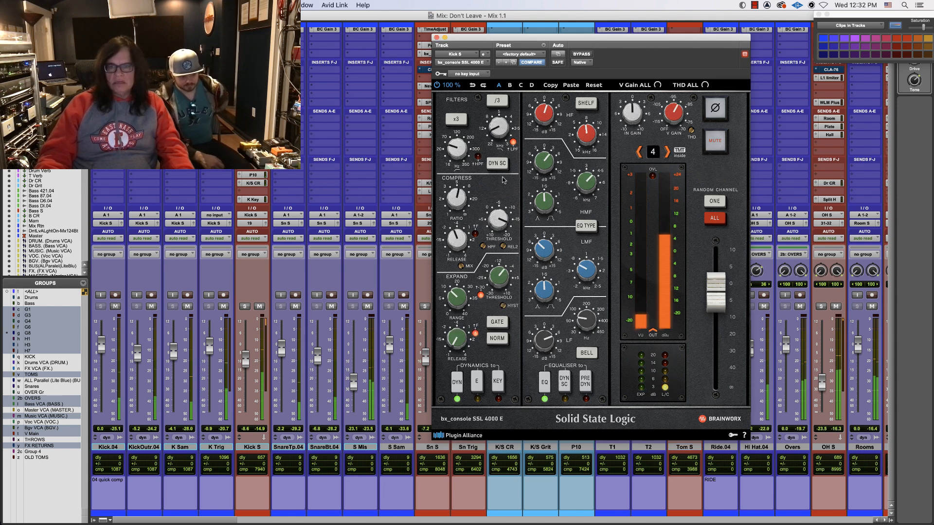
{"action": "mouse_move", "coordinate": [548, 342]}
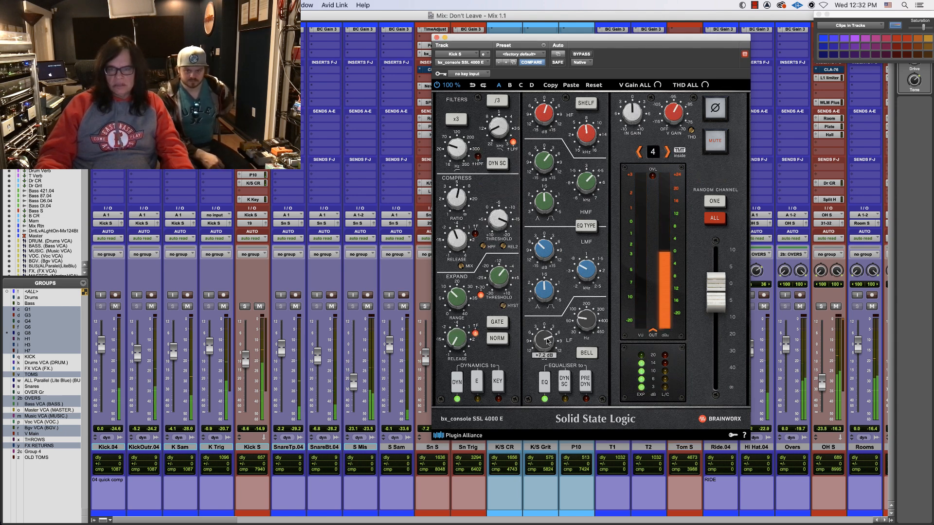
{"action": "scroll", "coordinate": [548, 335], "scroll_direction": "up", "scroll_amount": 2}
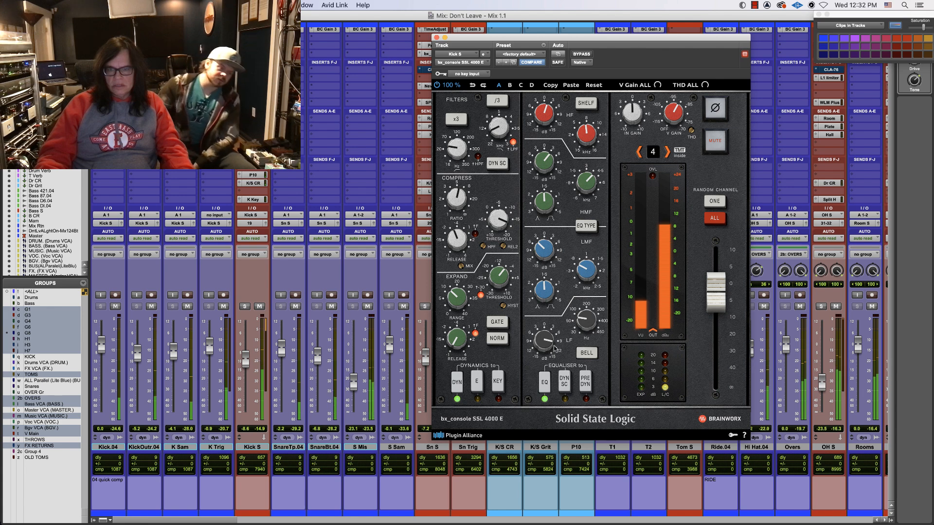
{"action": "scroll", "coordinate": [544, 344], "scroll_direction": "up", "scroll_amount": 2}
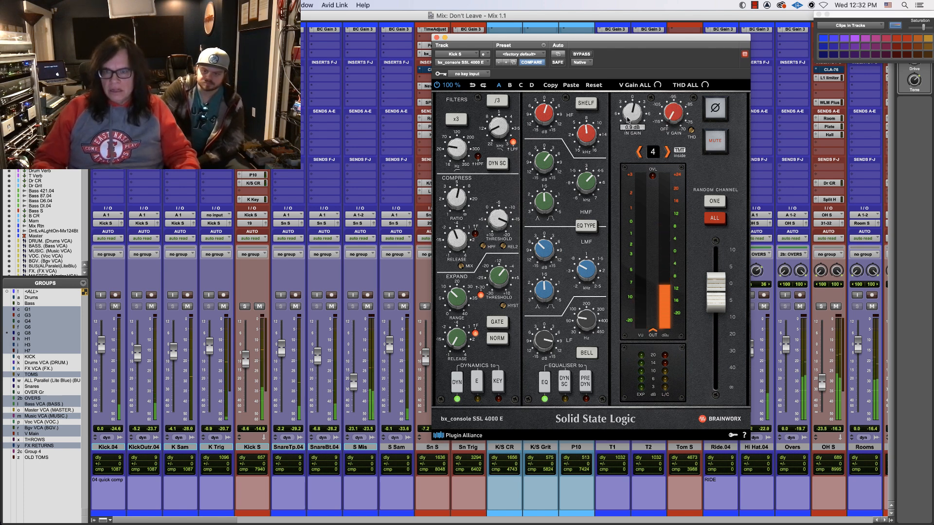
{"action": "left_click_drag", "start_coordinate": [627, 117], "coordinate": [627, 118]}
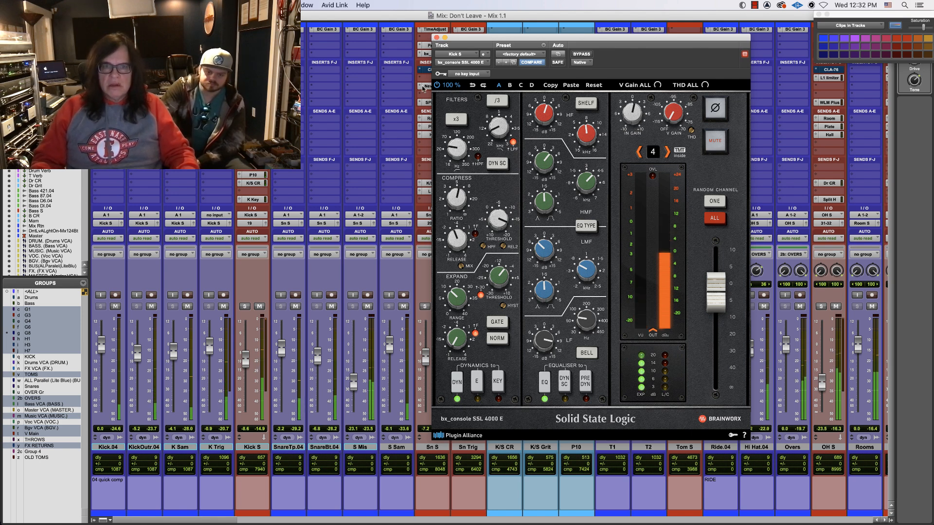
{"action": "left_click", "coordinate": [437, 37]}
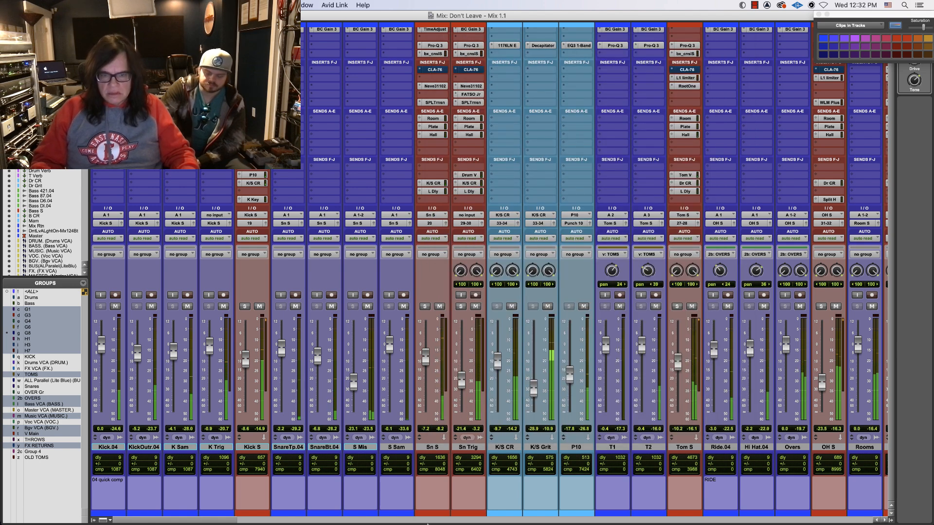
Step: Check the Tom S console settings during playback and close the plug-in again
{"action": "scroll", "coordinate": [317, 518], "scroll_direction": "right", "scroll_amount": 4}
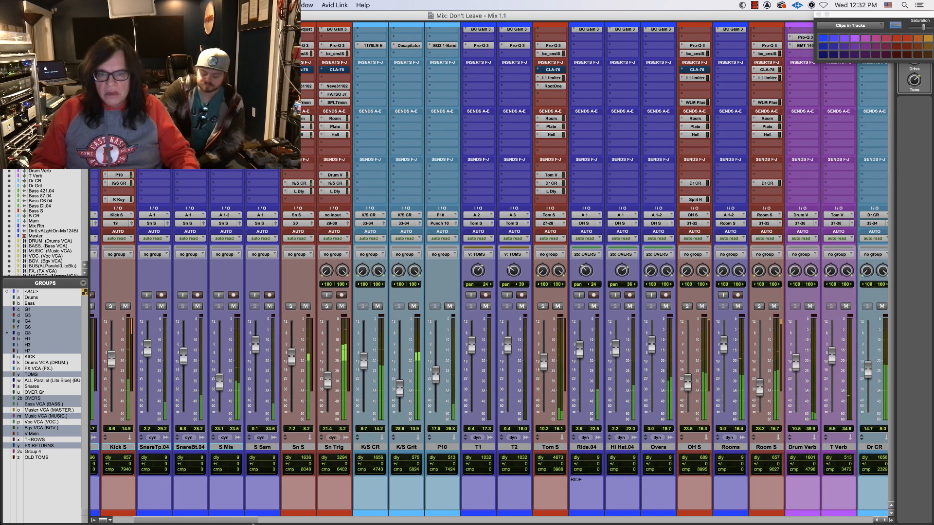
{"action": "left_click", "coordinate": [551, 53]}
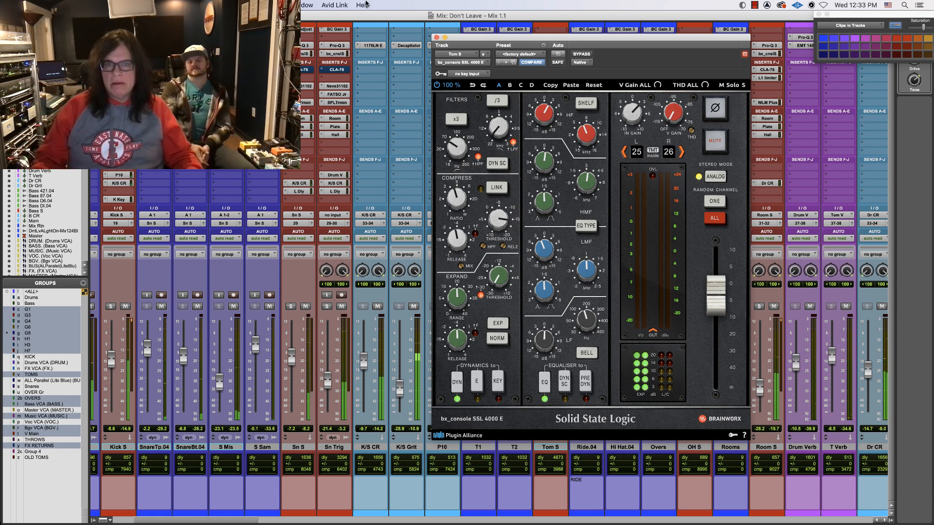
{"action": "left_click", "coordinate": [437, 38]}
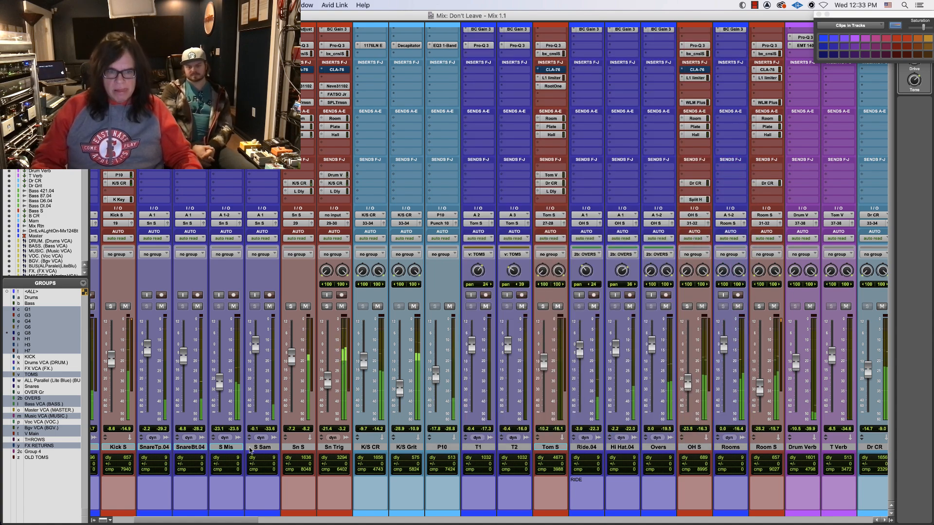
Step: Lower the M Cr parallel track beside the guitar channels to -11.0 dB in the Mix window
{"action": "left_click_drag", "start_coordinate": [249, 521], "coordinate": [545, 506]}
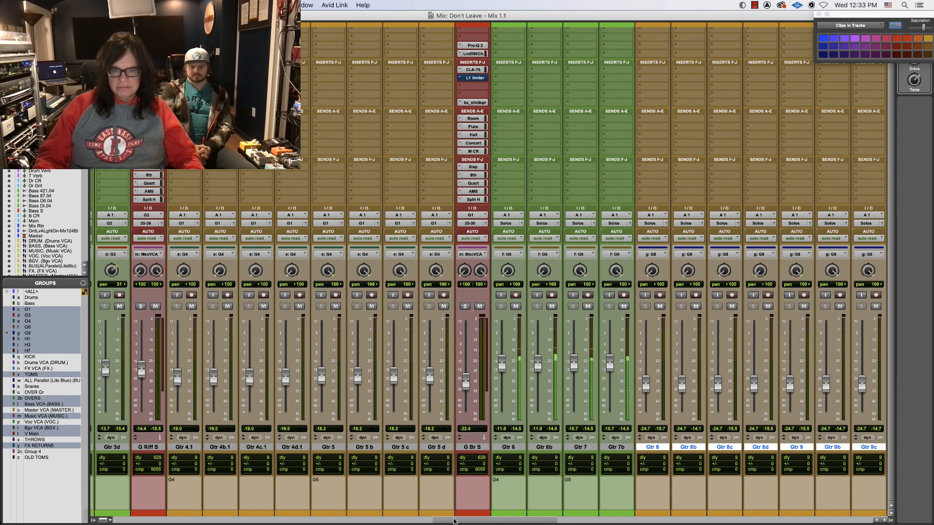
{"action": "left_click_drag", "start_coordinate": [453, 522], "coordinate": [511, 524]}
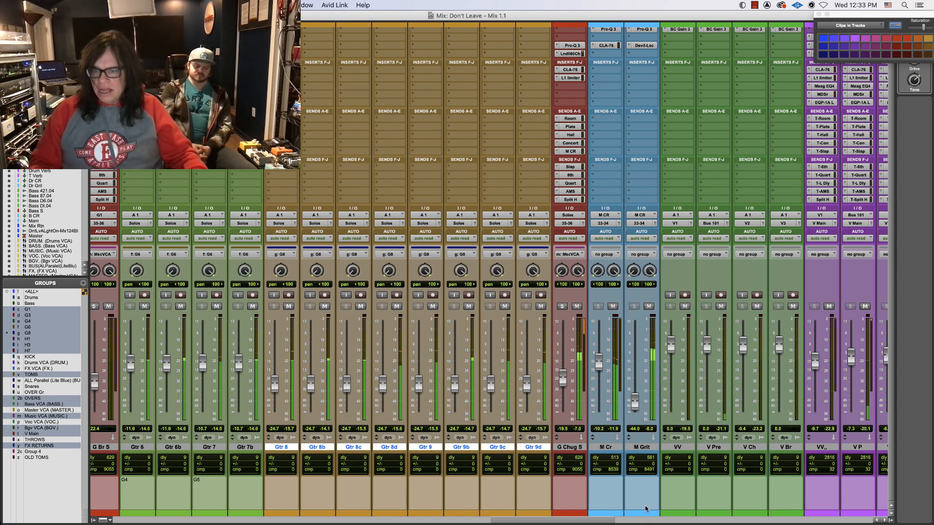
{"action": "left_click_drag", "start_coordinate": [598, 365], "coordinate": [599, 368]}
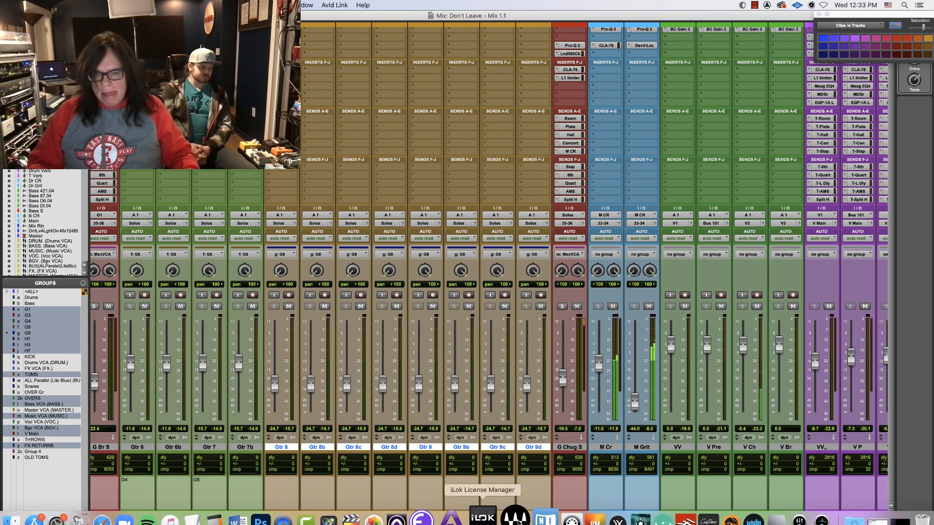
Step: Open the V Ch. track's T-Quart send fader and look over the vocal and background-vocal channels
{"action": "scroll", "coordinate": [638, 293], "scroll_direction": "right", "scroll_amount": 6}
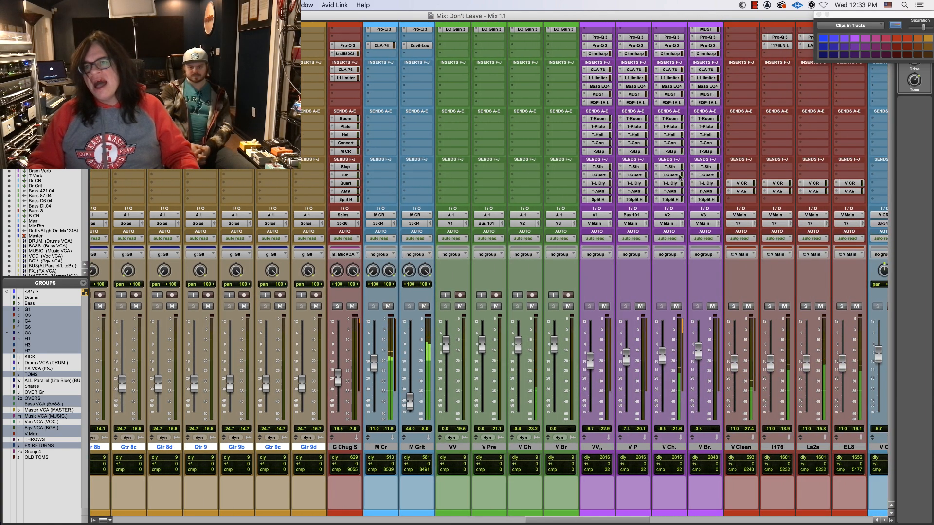
{"action": "left_click", "coordinate": [668, 175]}
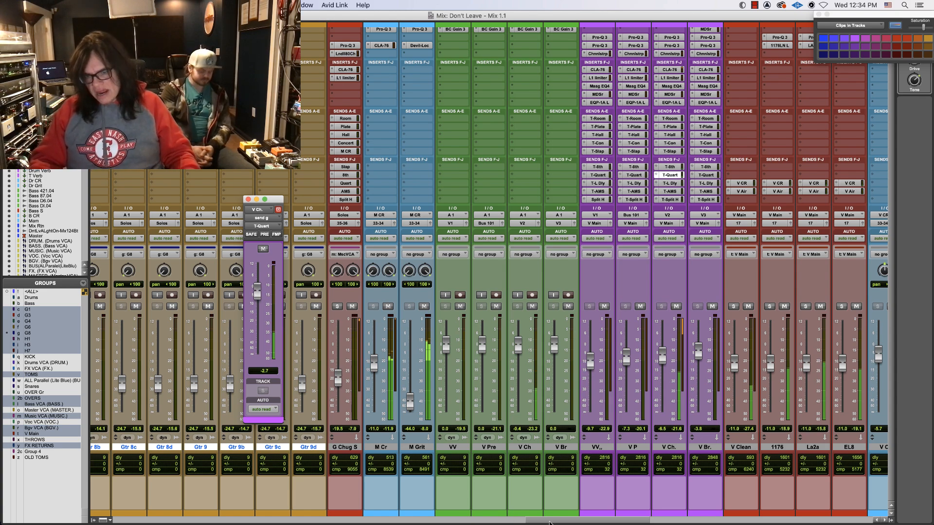
{"action": "left_click_drag", "start_coordinate": [549, 523], "coordinate": [654, 522]}
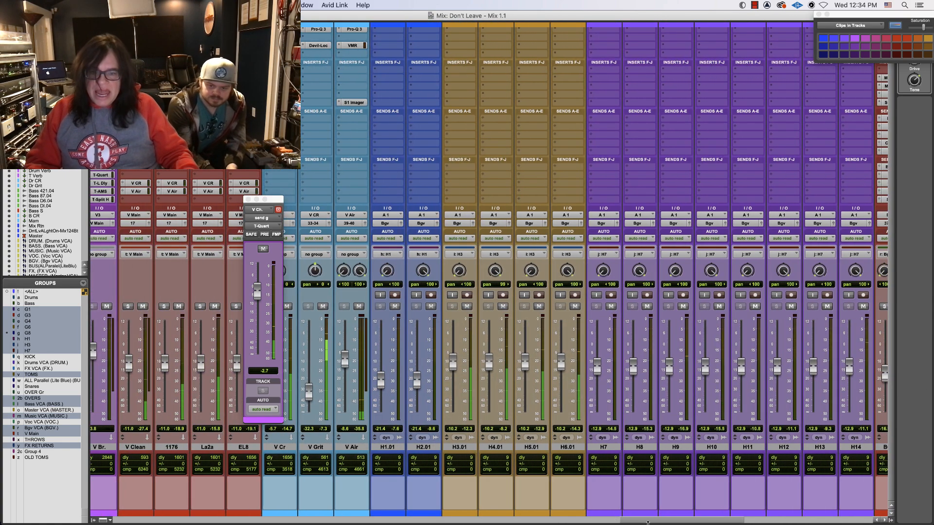
{"action": "scroll", "coordinate": [695, 467], "scroll_direction": "right", "scroll_amount": 3}
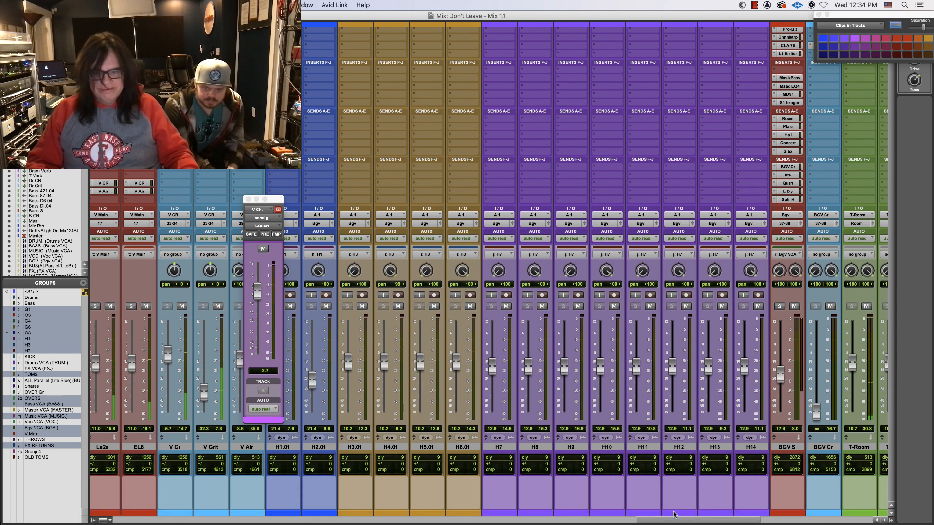
{"action": "left_click_drag", "start_coordinate": [675, 521], "coordinate": [497, 524]}
Step: In the Edit window, select the bridge on the Bass S track, from 59|1|000 to 66|4|000
{"action": "key", "text": "super+equal"}
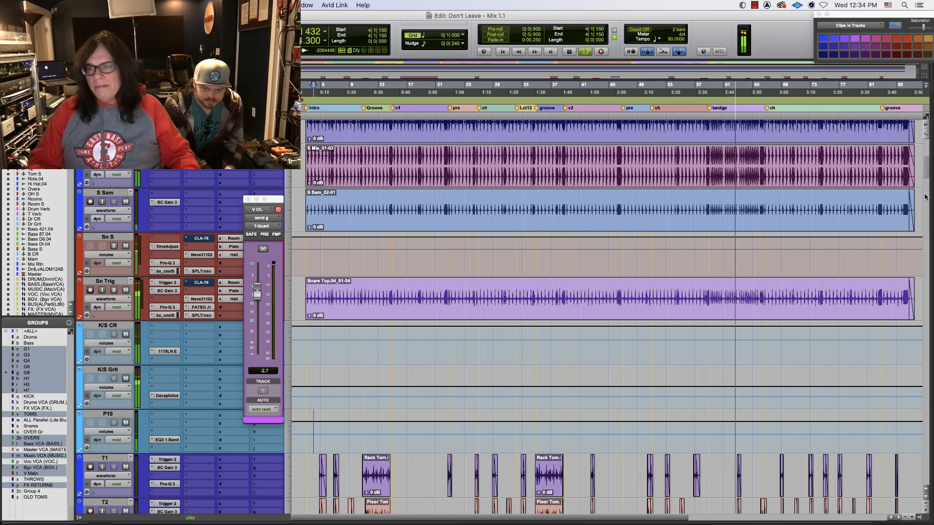
{"action": "left_click_drag", "start_coordinate": [926, 178], "coordinate": [924, 221]}
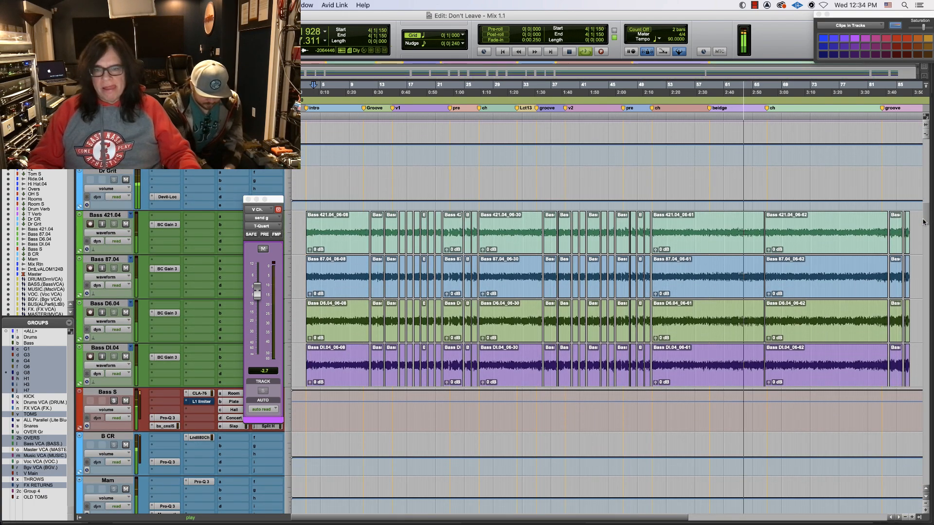
{"action": "left_click", "coordinate": [743, 349]}
{"action": "key", "text": "t"}
{"action": "key", "text": "t"}
{"action": "key", "text": "t"}
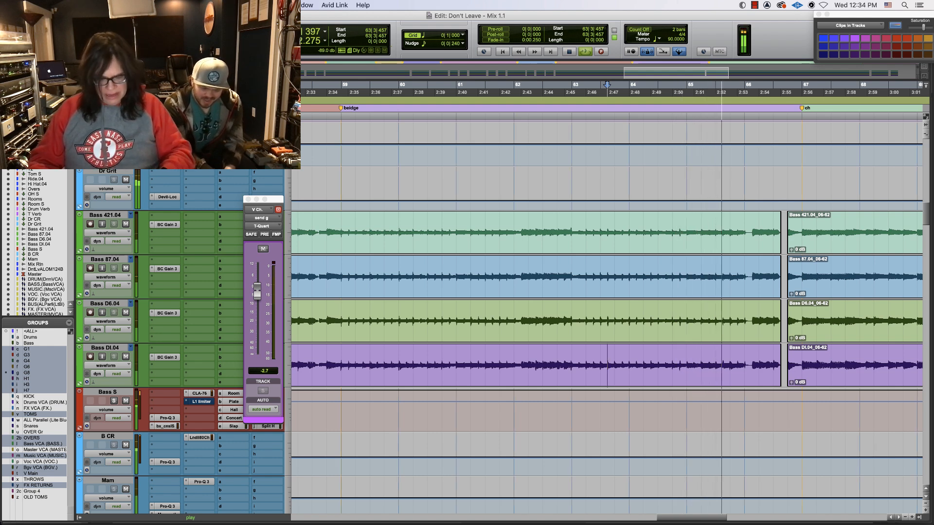
{"action": "key", "text": "r"}
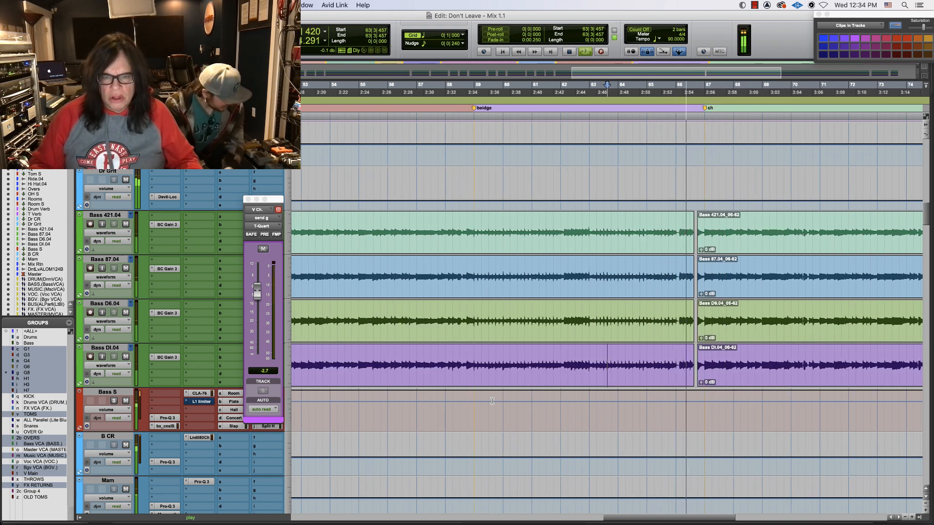
{"action": "left_click_drag", "start_coordinate": [474, 417], "coordinate": [700, 425]}
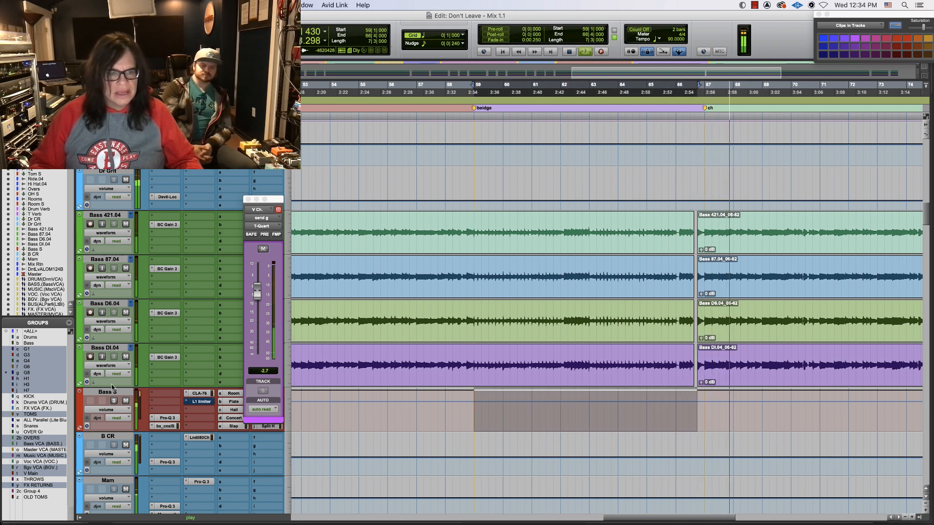
{"action": "left_click", "coordinate": [113, 411]}
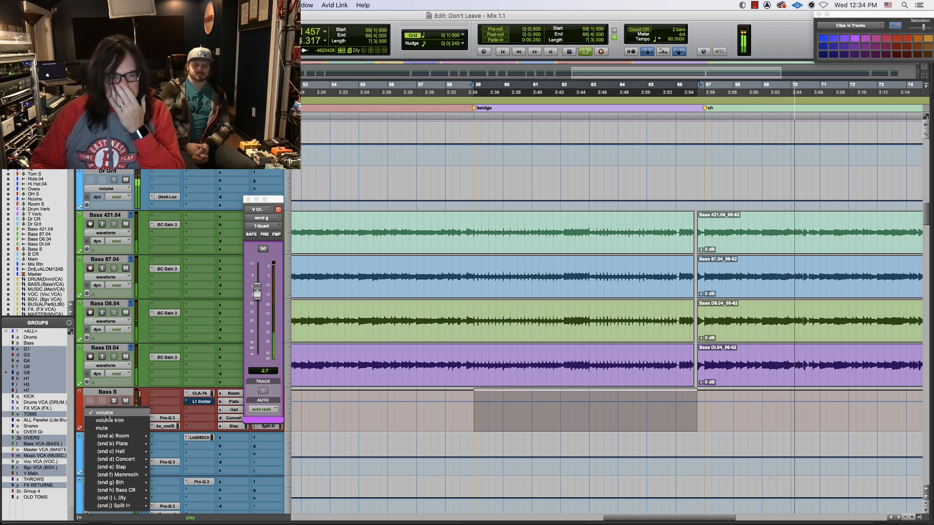
{"action": "left_click", "coordinate": [114, 394]}
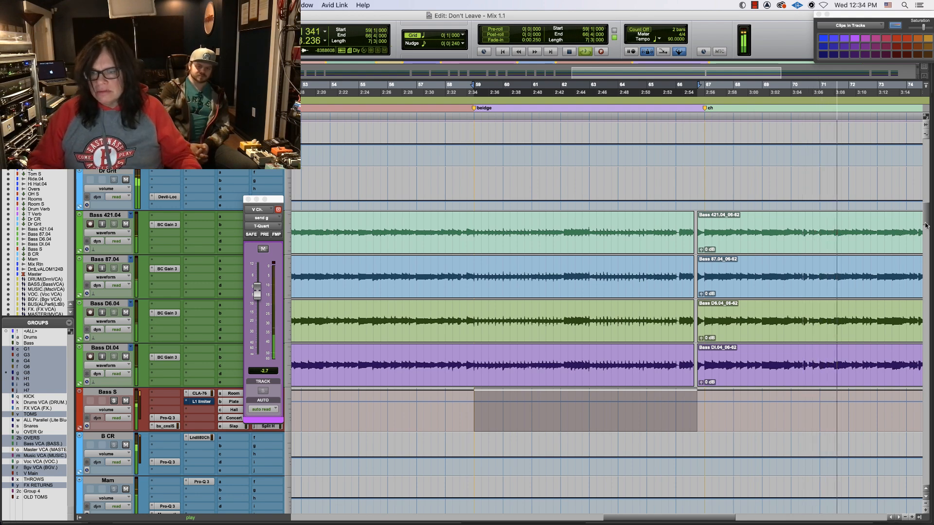
Step: Carry the bridge selection to the BASS. VCA, show its volume trim and raise the trim across the bridge during playback
{"action": "left_click_drag", "start_coordinate": [928, 215], "coordinate": [925, 245]}
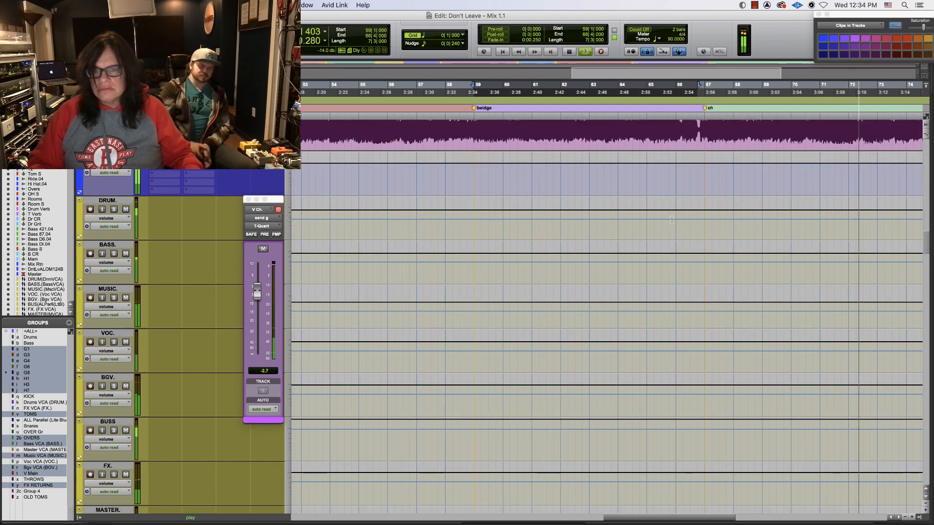
{"action": "left_click", "coordinate": [556, 266], "text": "shift"}
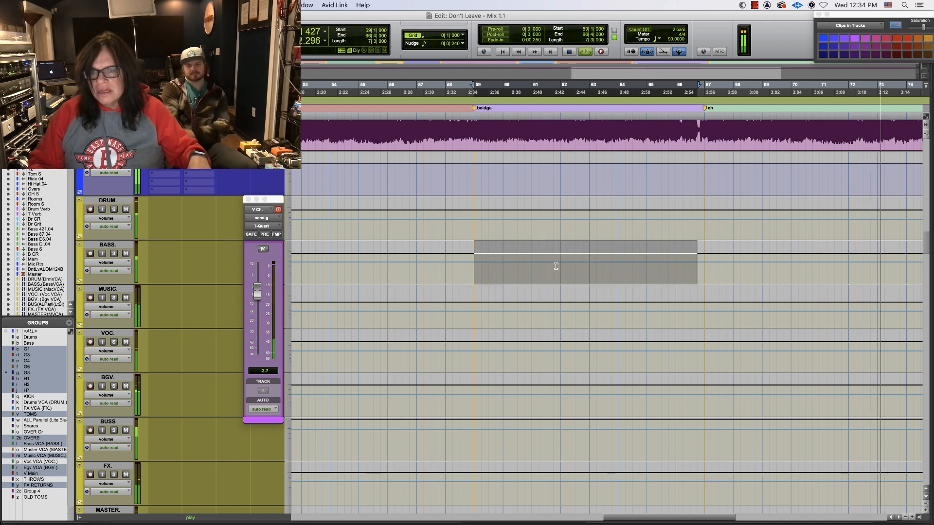
{"action": "left_click", "coordinate": [115, 263]}
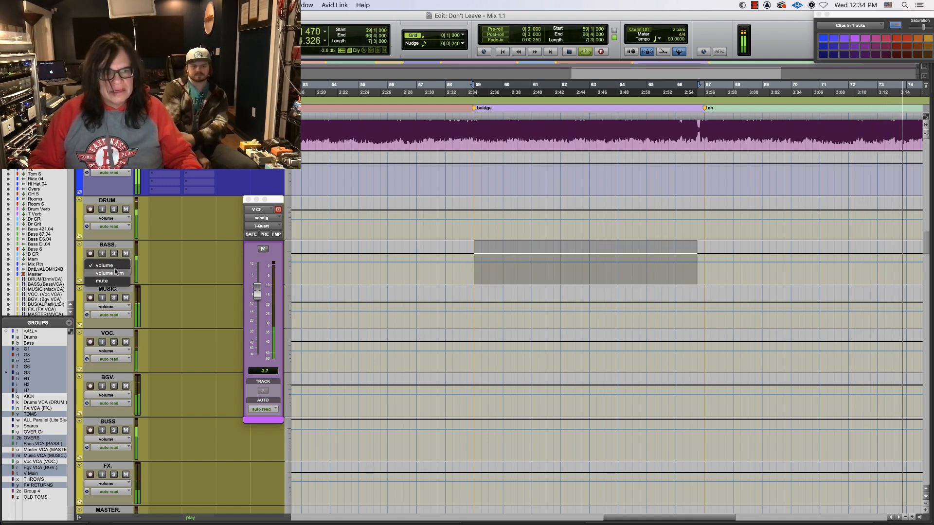
{"action": "left_click", "coordinate": [110, 273]}
{"action": "key", "text": "space"}
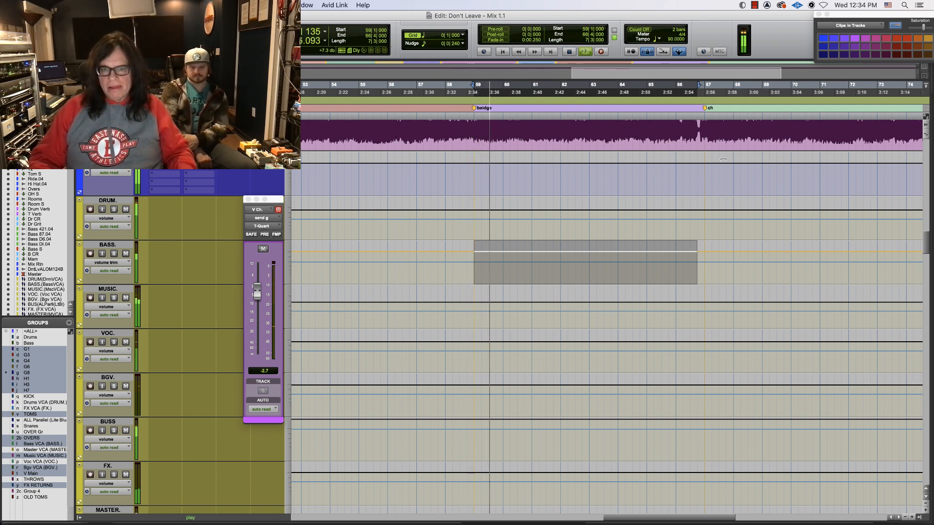
{"action": "left_click_drag", "start_coordinate": [642, 251], "coordinate": [616, 251]}
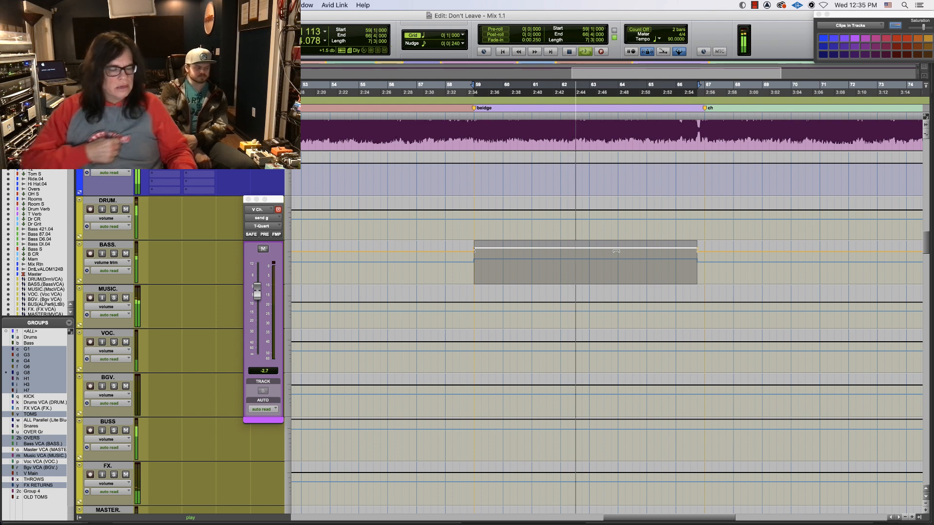
Step: Replay from bar 57 and again from bar 56 to check the bridge's bass trim, then stop and return to the Mix window
{"action": "left_click", "coordinate": [413, 113]}
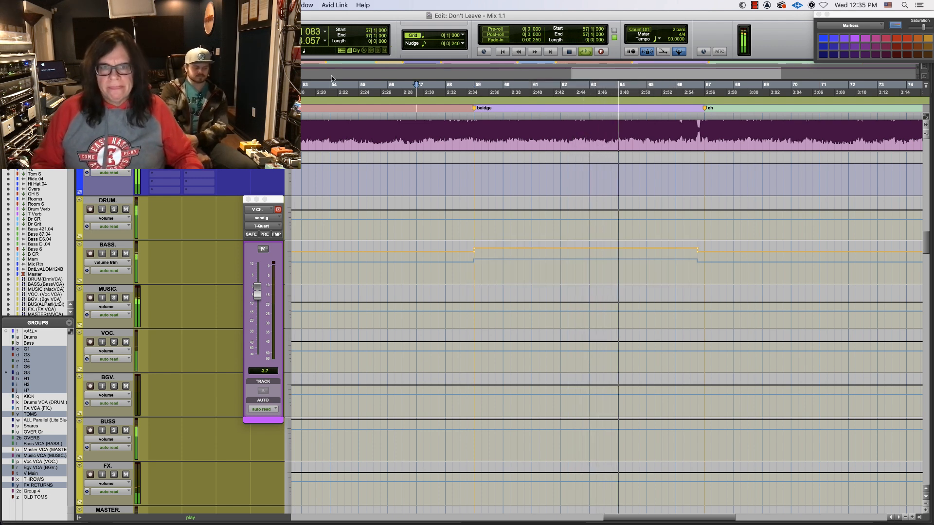
{"action": "left_click", "coordinate": [388, 115]}
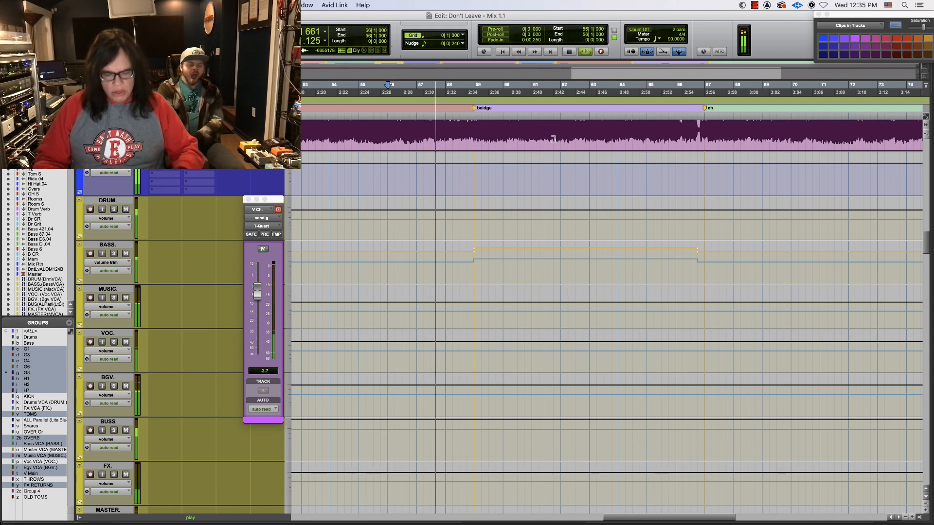
{"action": "key", "text": "super+equal"}
{"action": "key", "text": "super+equal"}
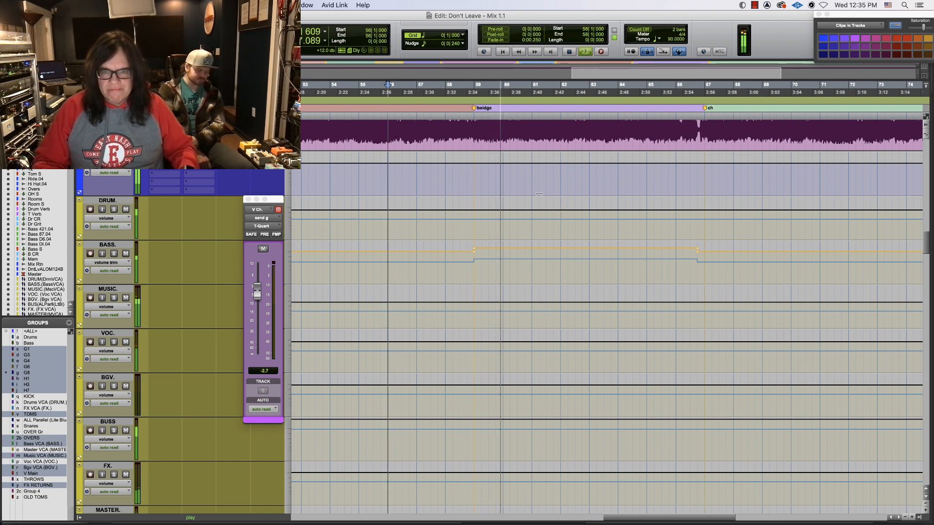
{"action": "left_click_drag", "start_coordinate": [550, 249], "coordinate": [550, 250]}
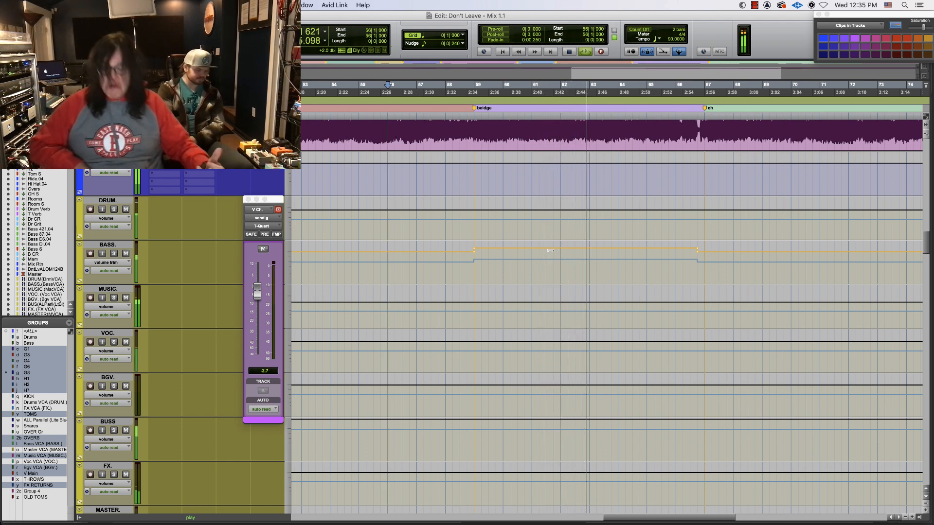
{"action": "key", "text": "space"}
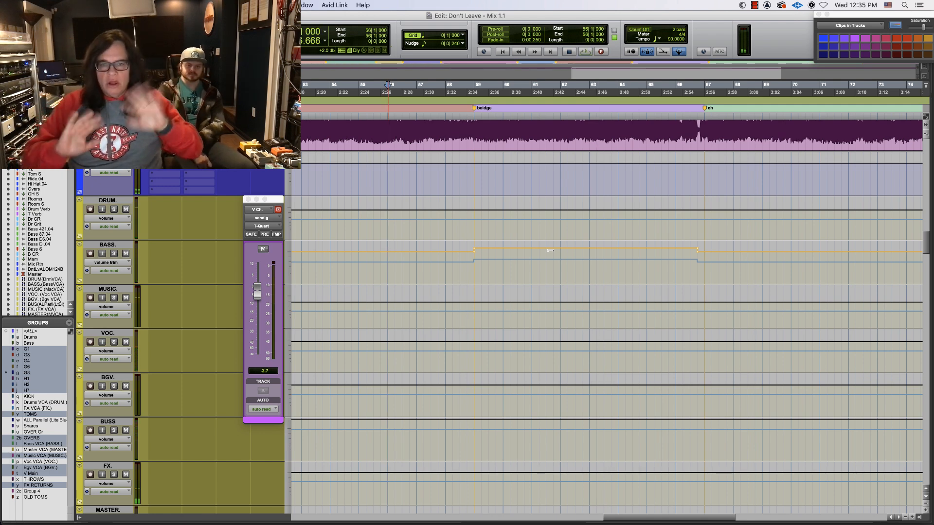
{"action": "key", "text": "super+equal"}
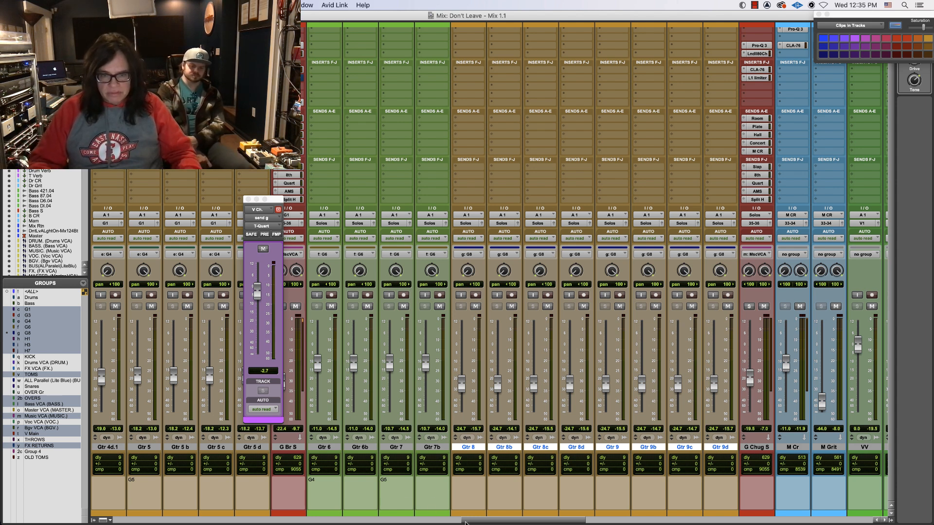
Step: Look over the drum channels in the Mix window, then return to the Edit window and play through the bridge from bar 56
{"action": "left_click_drag", "start_coordinate": [468, 522], "coordinate": [91, 519]}
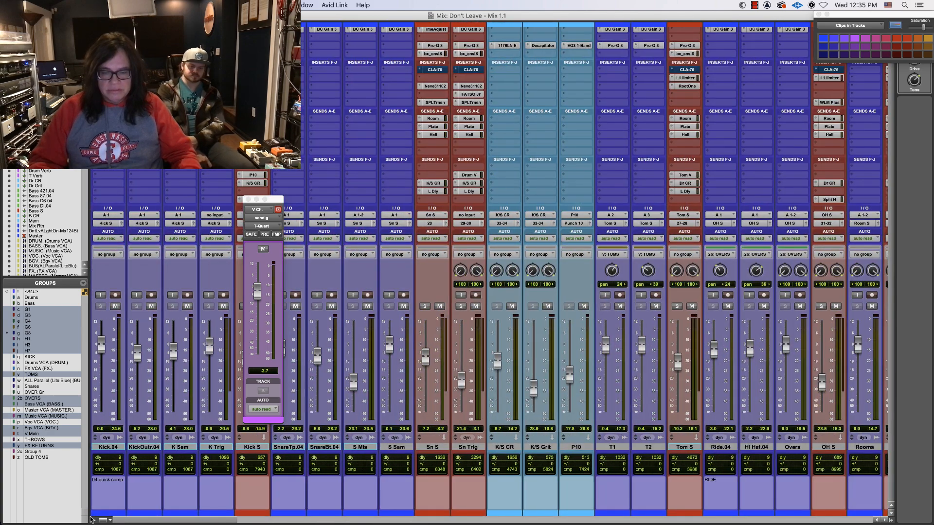
{"action": "scroll", "coordinate": [513, 324], "scroll_direction": "right", "scroll_amount": 3}
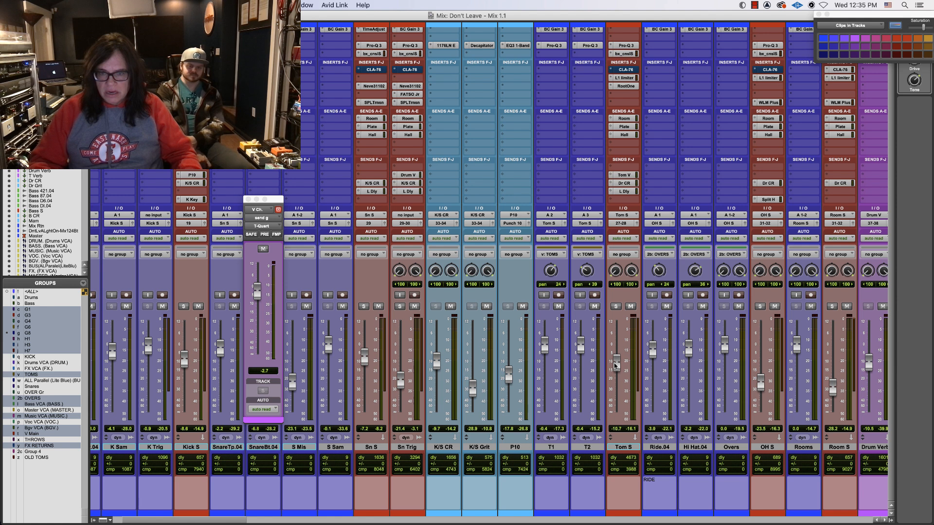
{"action": "key", "text": "super+equal"}
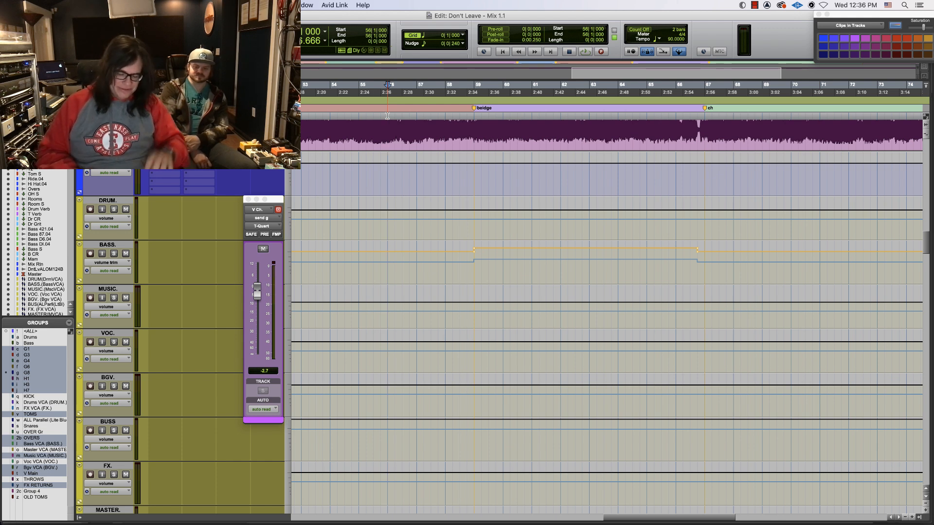
{"action": "key", "text": "space"}
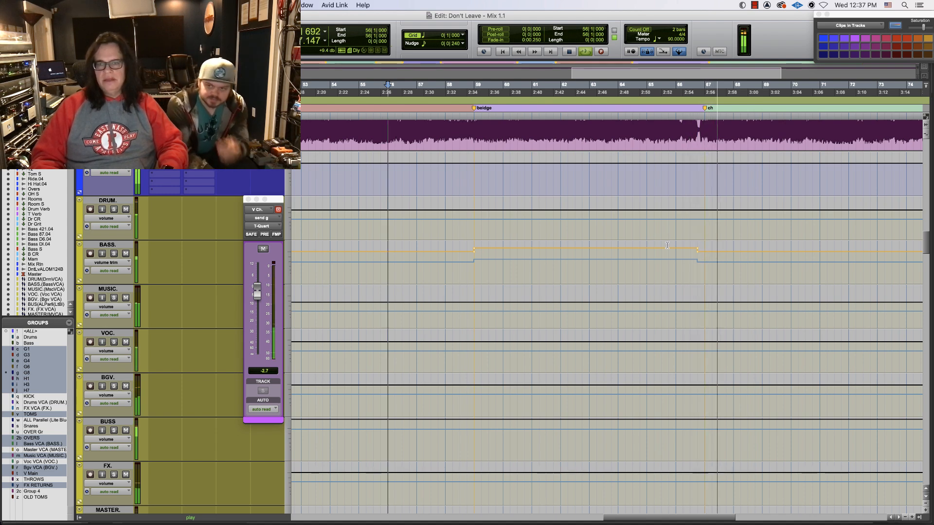
{"action": "key", "text": "space"}
Step: Zoom in on the end of the bridge and play from 65|4|000 to check the bass trim drop before the chorus
{"action": "key", "text": "t"}
{"action": "key", "text": "t"}
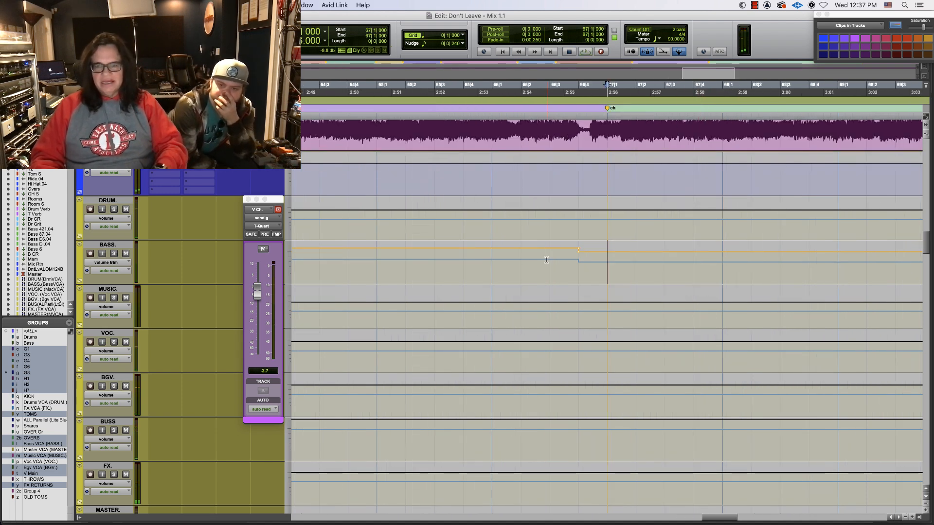
{"action": "left_click", "coordinate": [463, 258]}
{"action": "key", "text": "space"}
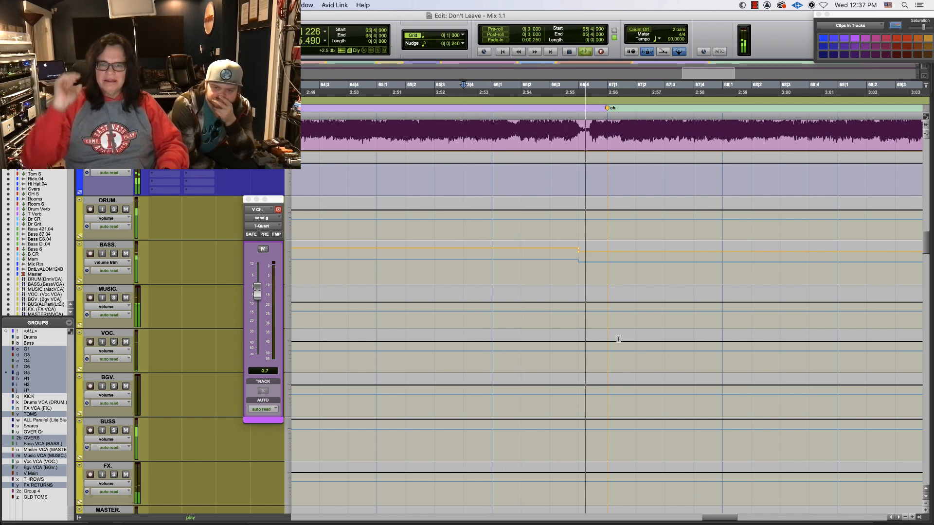
{"action": "key", "text": "space"}
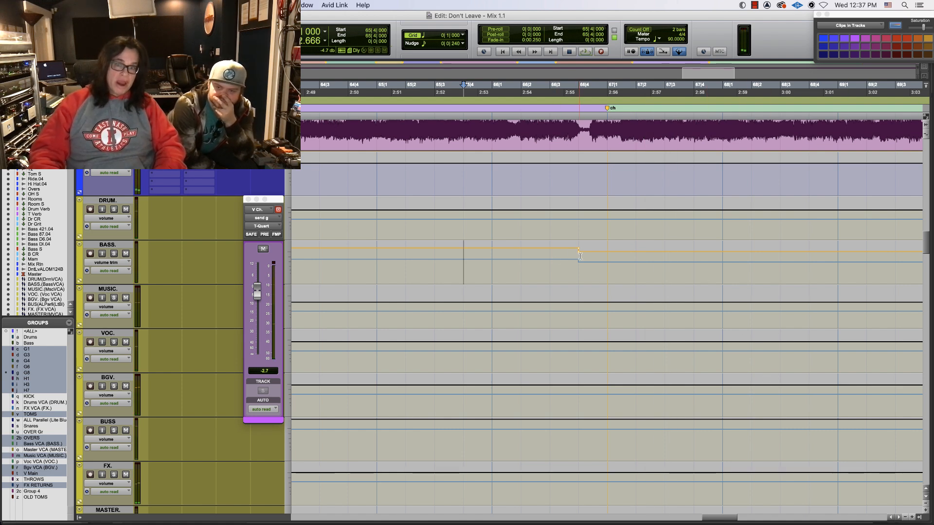
Step: Select the bridge on the BASS. VCA's volume trim from 59|1|000 to 66|4|000, then place the cursor at 57|1|000
{"action": "key", "text": "super+bracketleft"}
{"action": "key", "text": "super+bracketleft"}
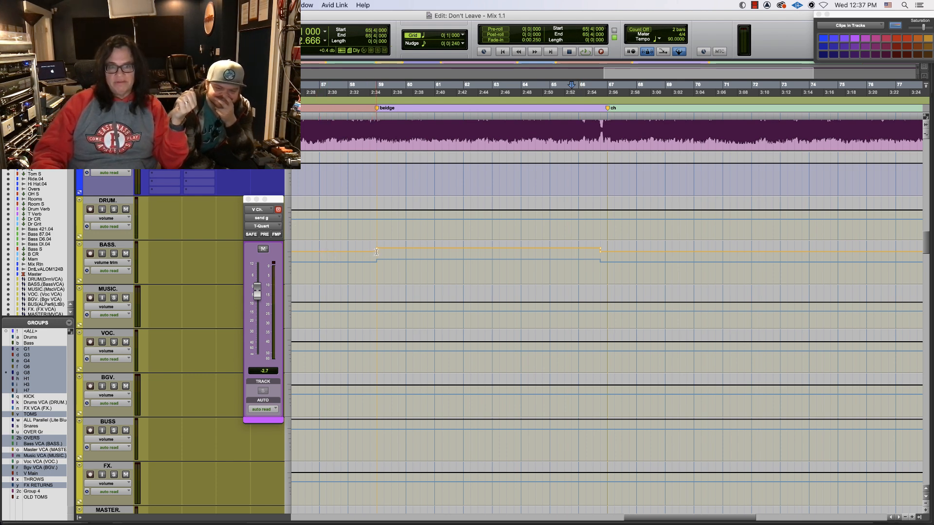
{"action": "left_click_drag", "start_coordinate": [377, 252], "coordinate": [601, 261]}
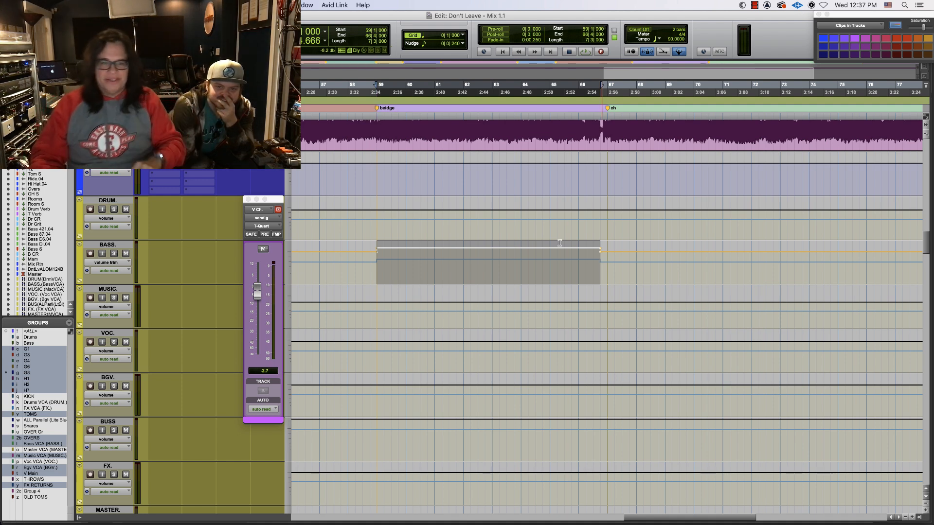
{"action": "left_click", "coordinate": [318, 232]}
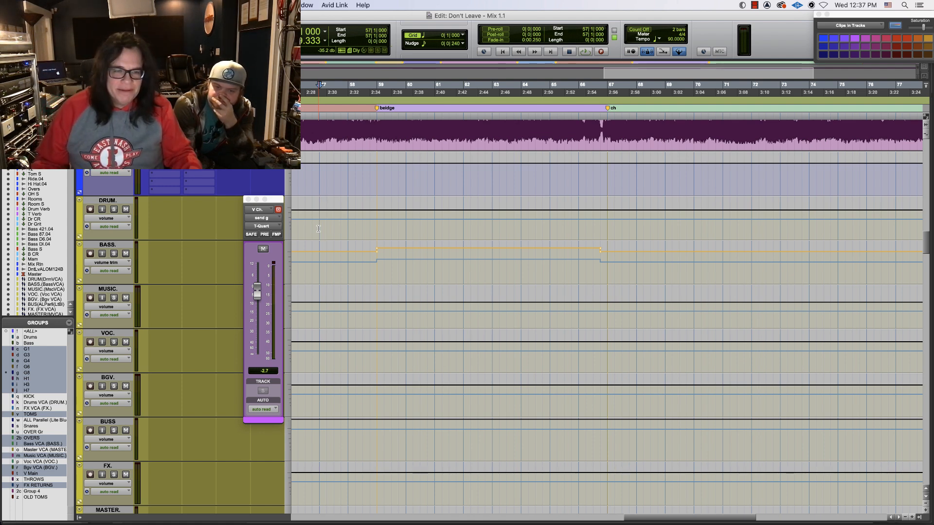
Step: Switch to Safari and search the web for "gregg cash" in a new tab
{"action": "mouse_move", "coordinate": [144, 520]}
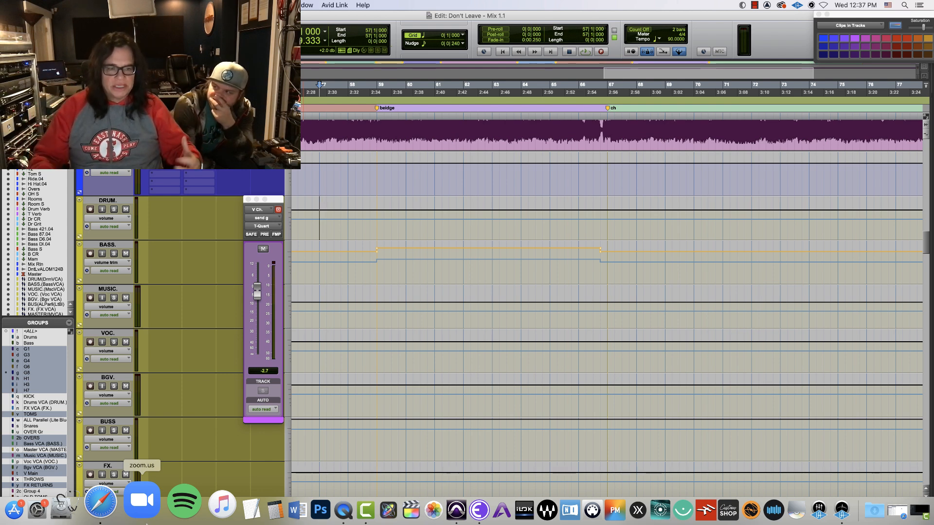
{"action": "left_click", "coordinate": [101, 505]}
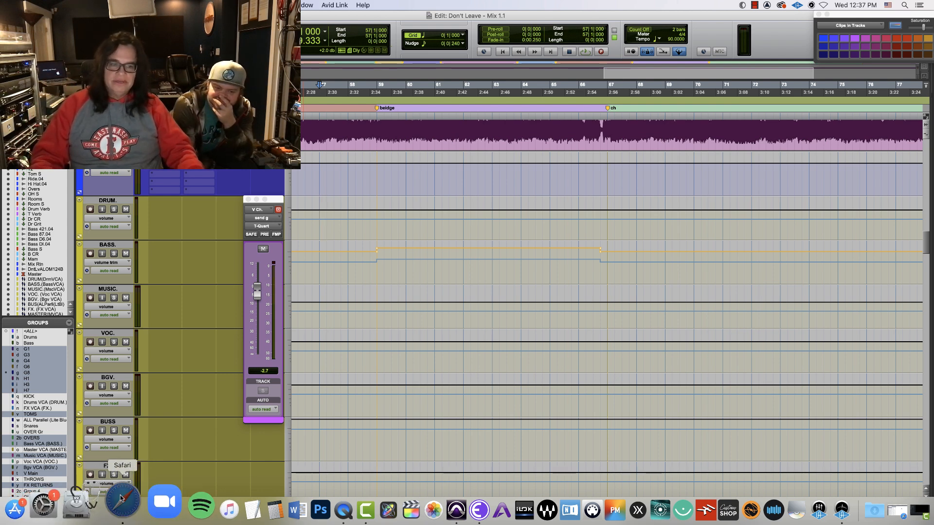
{"action": "key", "text": "super+t"}
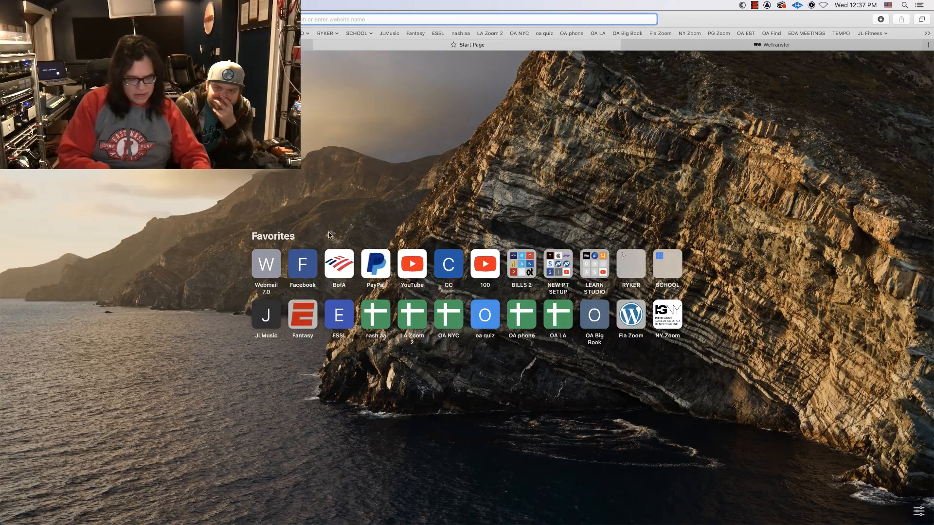
{"action": "type", "text": "gregg ca"}
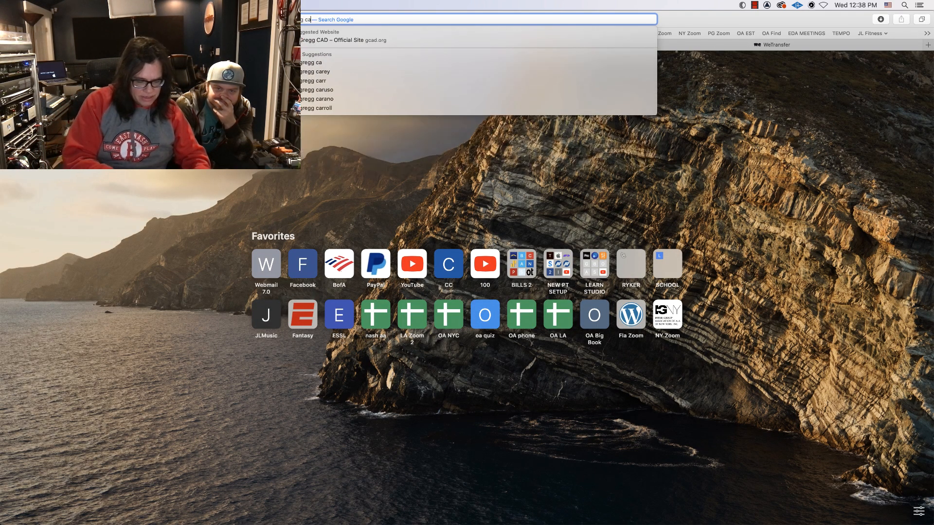
{"action": "type", "text": "sh"}
{"action": "key", "text": "Return"}
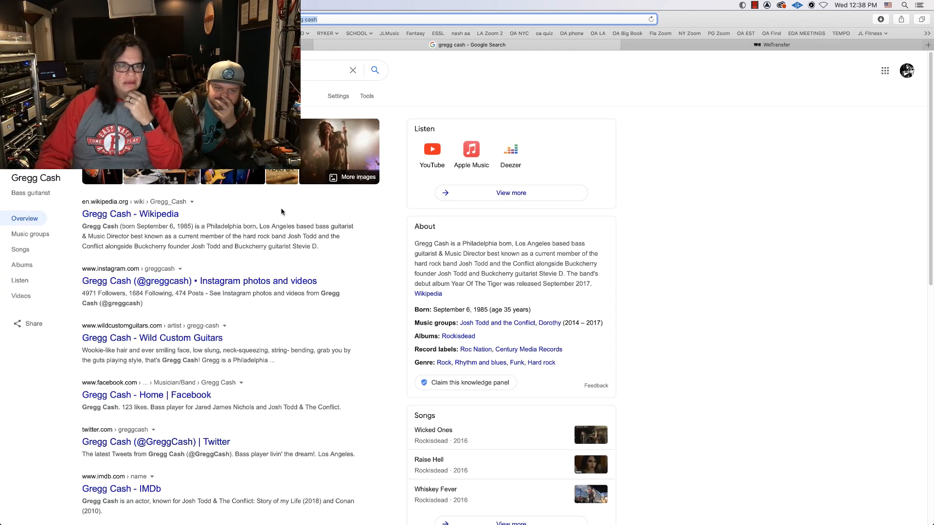
Step: Open the Gregg Cash image results and enlarge several photos from the upper rows, including the one from Just Listen To This
{"action": "left_click", "coordinate": [266, 180]}
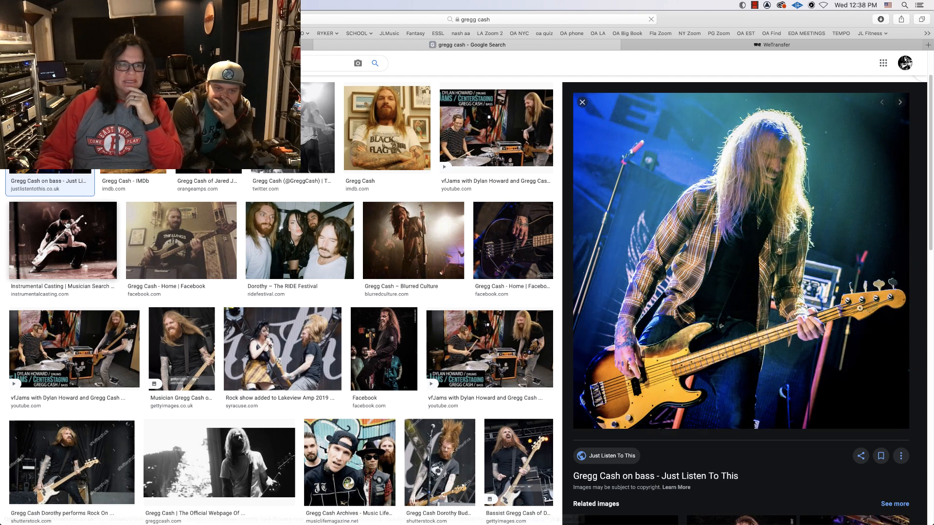
{"action": "left_click", "coordinate": [63, 241]}
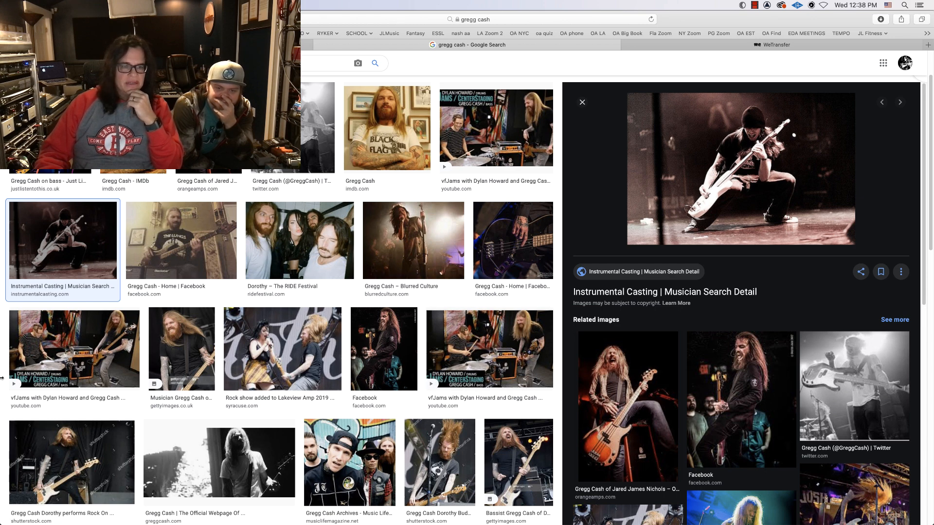
{"action": "left_click", "coordinate": [97, 342]}
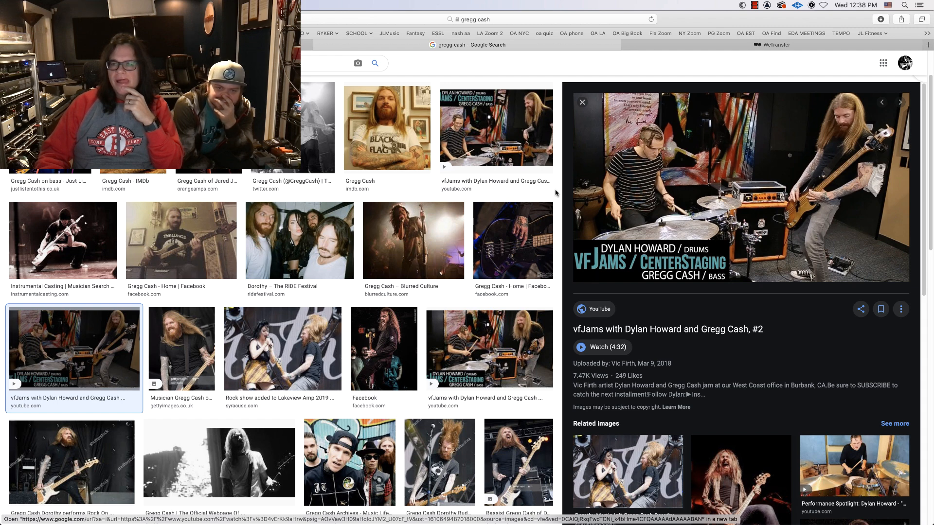
{"action": "left_click", "coordinate": [389, 137]}
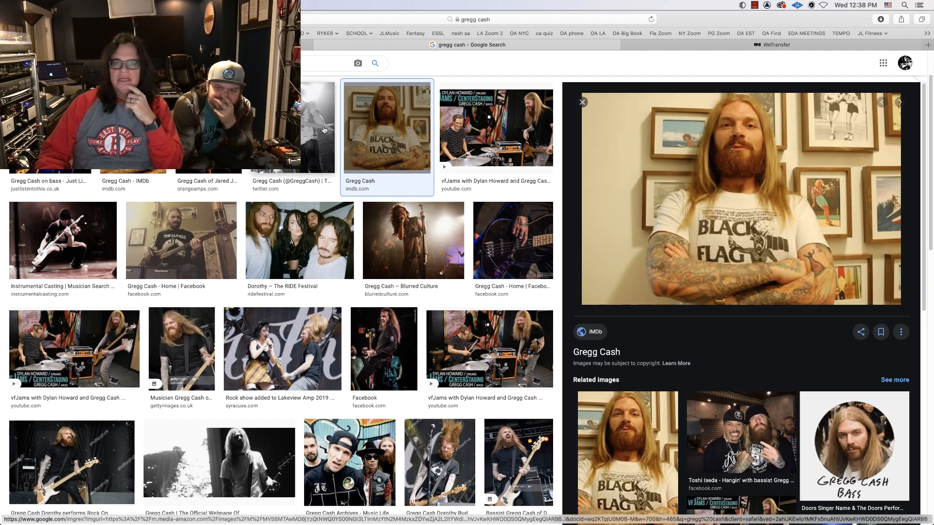
{"action": "left_click", "coordinate": [324, 130]}
{"action": "left_click", "coordinate": [210, 131]}
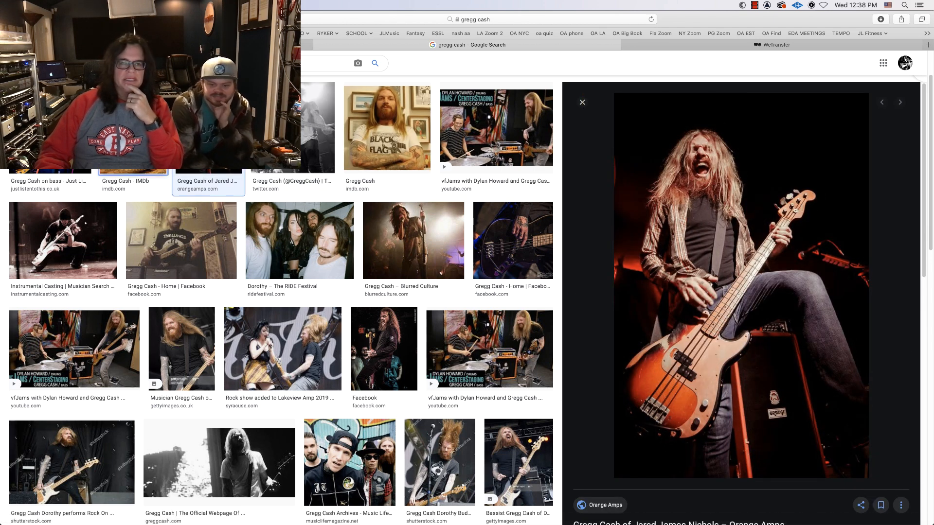
{"action": "left_click", "coordinate": [134, 131]}
{"action": "left_click", "coordinate": [50, 132]}
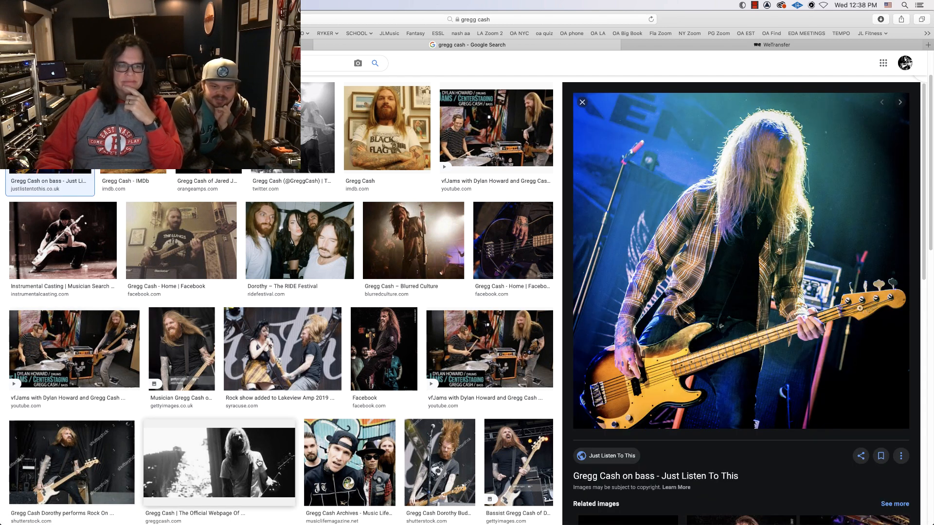
Step: Browse further down the Gregg Cash images, enlarging the photos from greggcash.com, Getty Images, Free Bike Valet and Adventure Music Life
{"action": "left_click", "coordinate": [259, 462]}
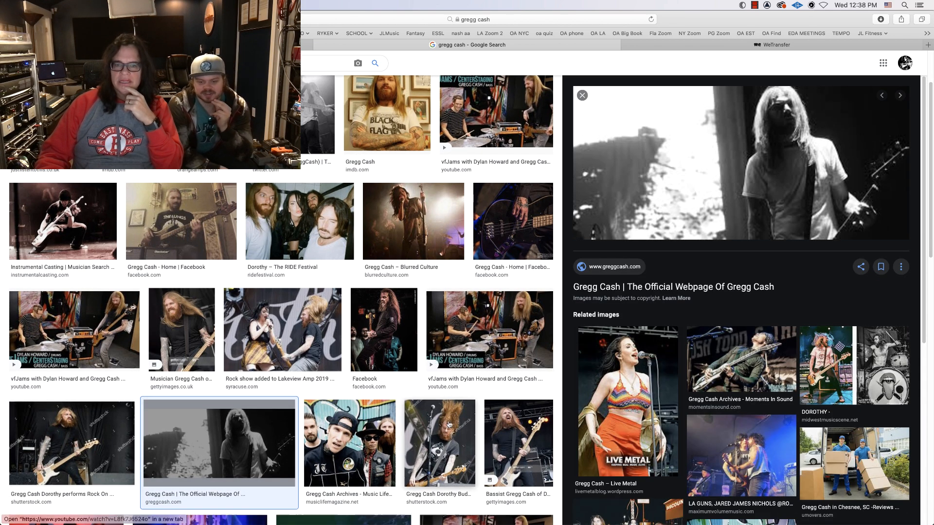
{"action": "left_click", "coordinate": [517, 442]}
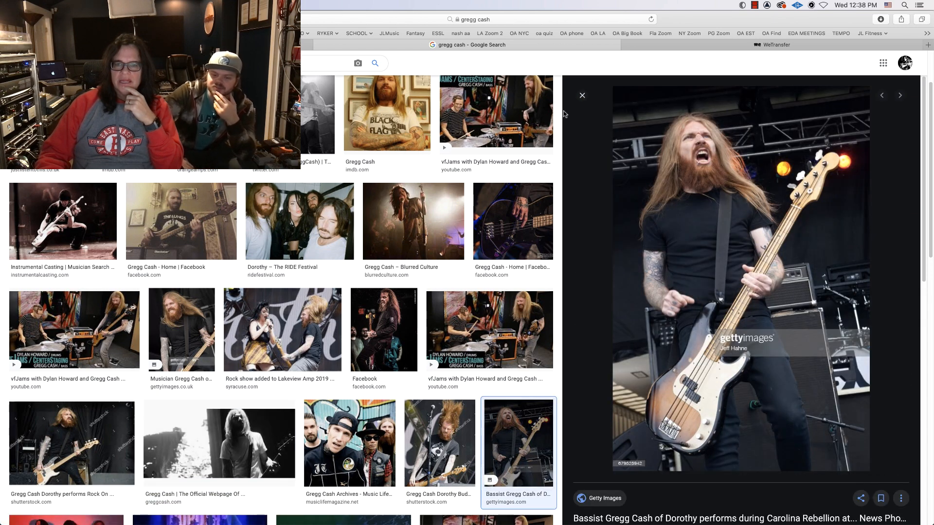
{"action": "scroll", "coordinate": [929, 158], "scroll_direction": "down", "scroll_amount": 3}
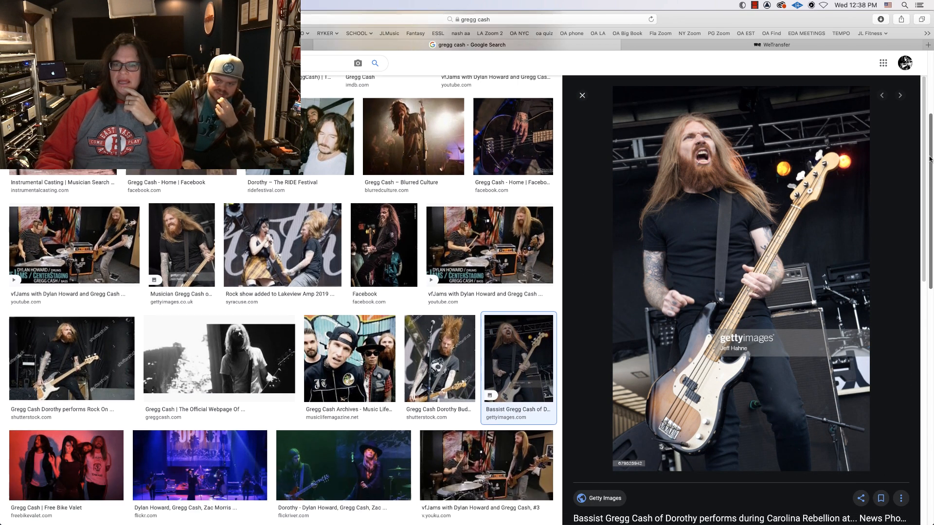
{"action": "scroll", "coordinate": [930, 158], "scroll_direction": "down", "scroll_amount": 5}
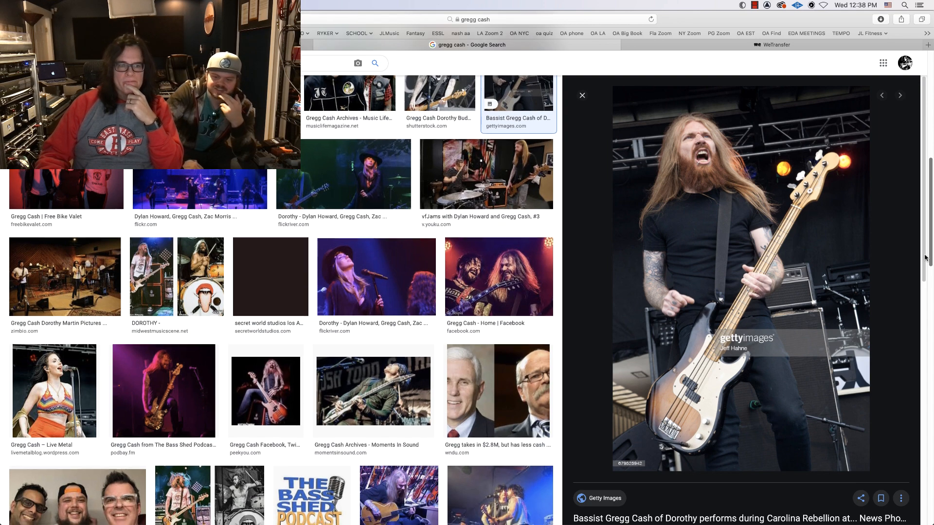
{"action": "left_click_drag", "start_coordinate": [926, 258], "coordinate": [926, 331]}
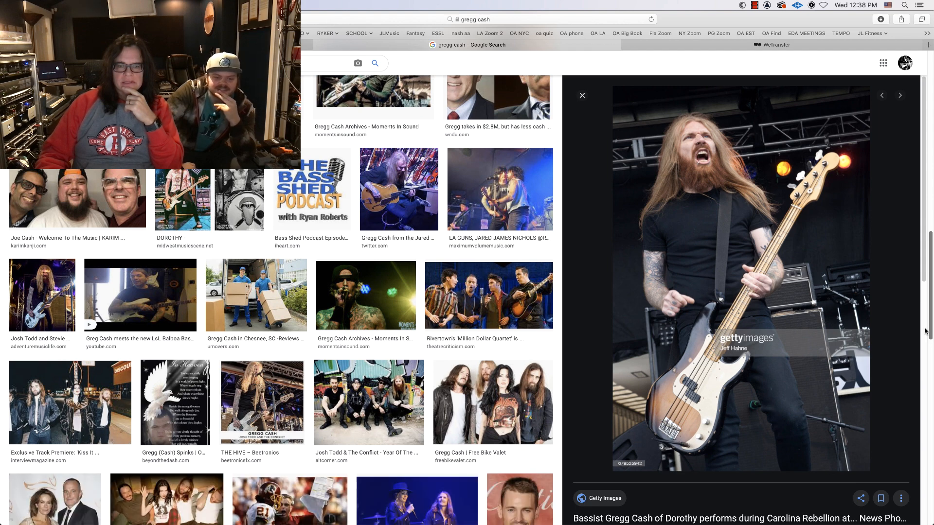
{"action": "left_click", "coordinate": [493, 402]}
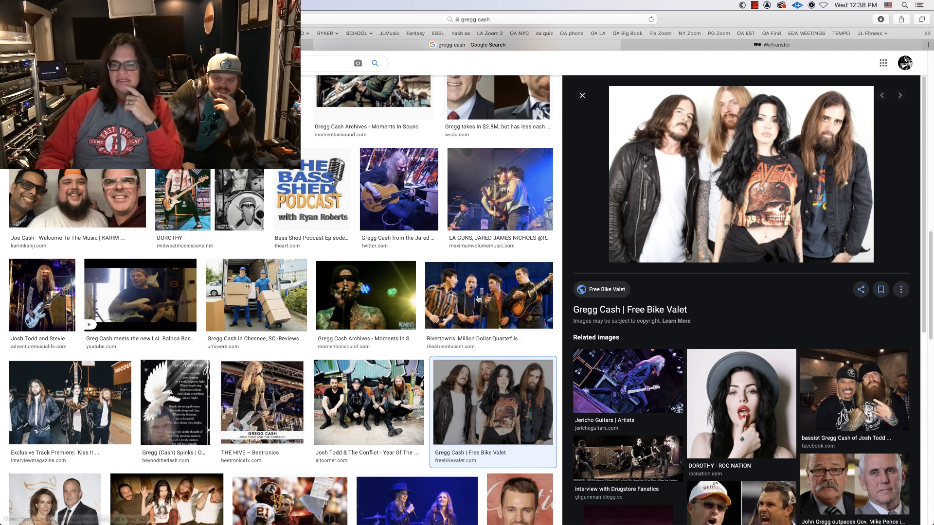
{"action": "left_click", "coordinate": [43, 288]}
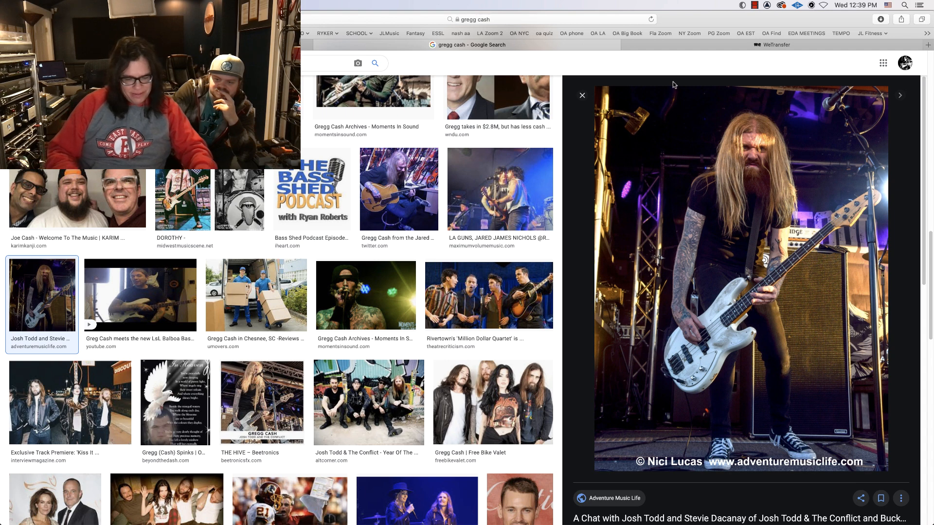
{"action": "key", "text": "super+t"}
{"action": "type", "text": "youtube.com"}
{"action": "key", "text": "Return"}
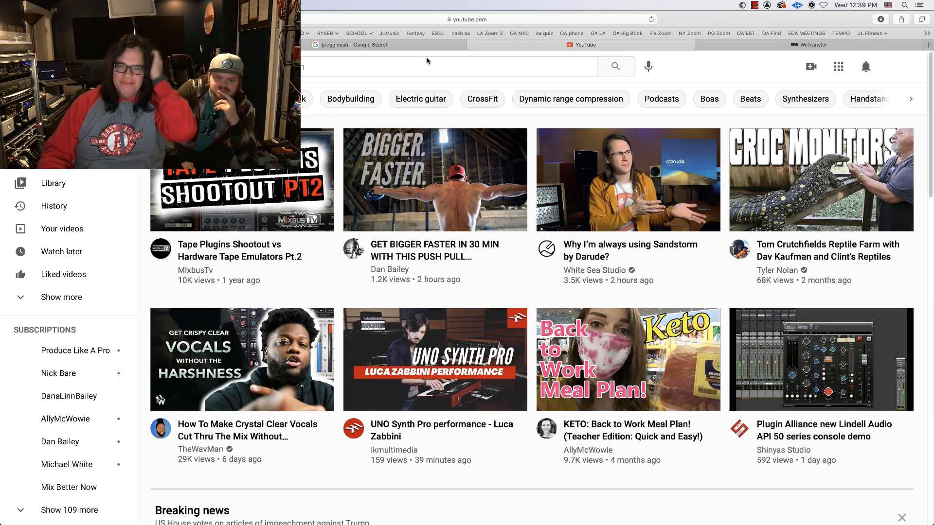
{"action": "left_click", "coordinate": [410, 63]}
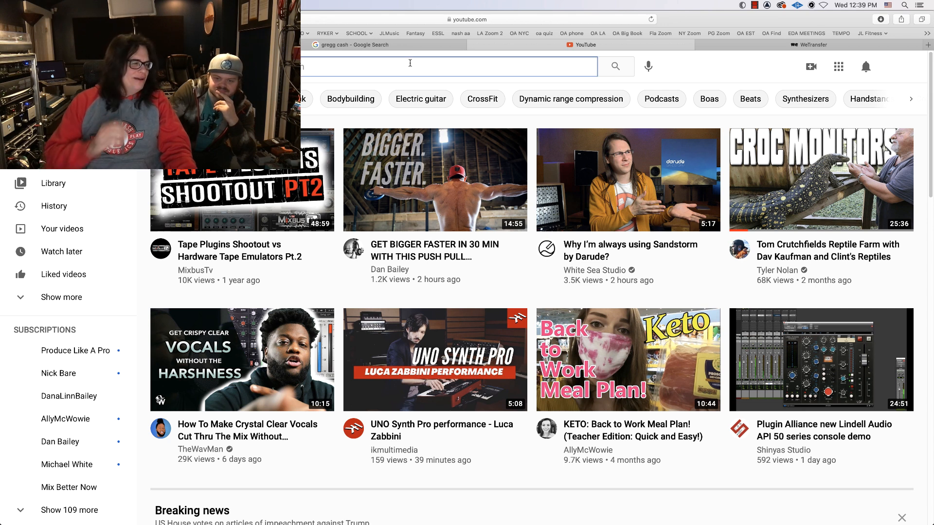
{"action": "key", "text": "super+w"}
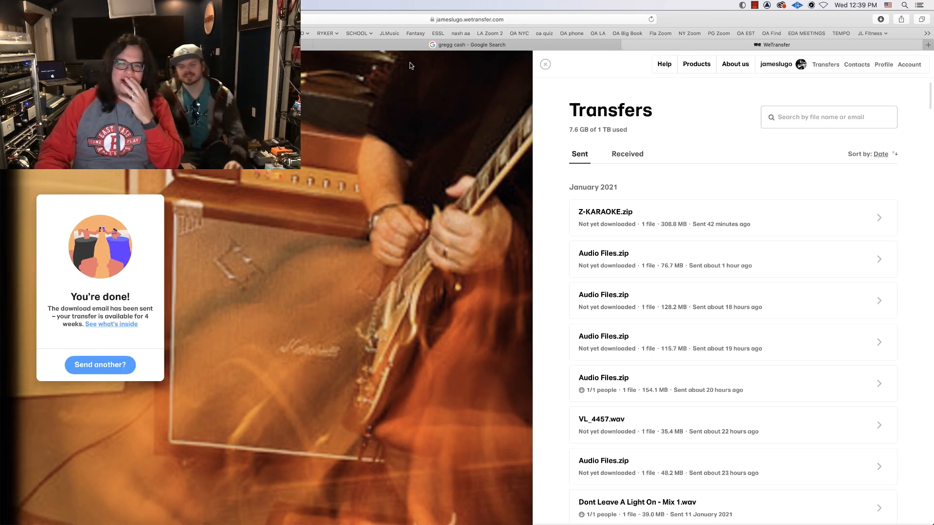
Step: Open YouTube in a new tab and search for "buddy cash bass"
{"action": "key", "text": "super+t"}
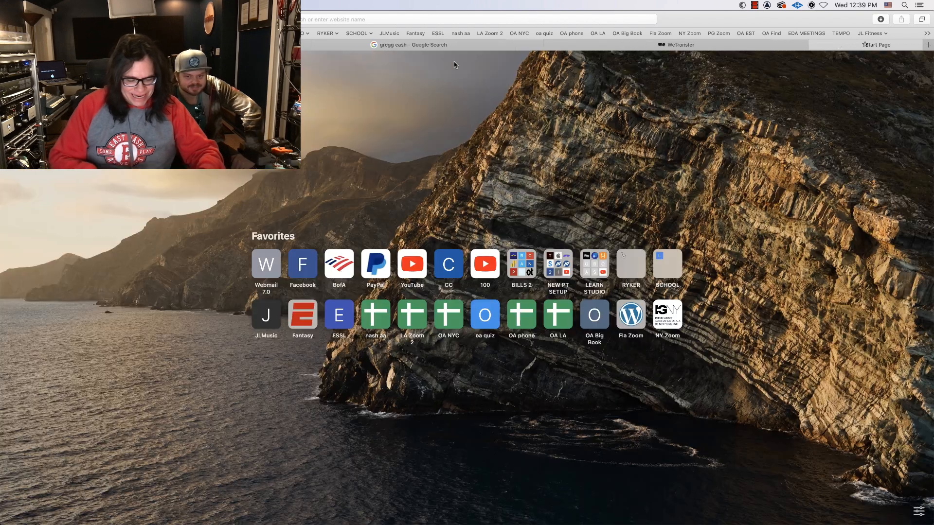
{"action": "type", "text": "you"}
{"action": "key", "text": "Return"}
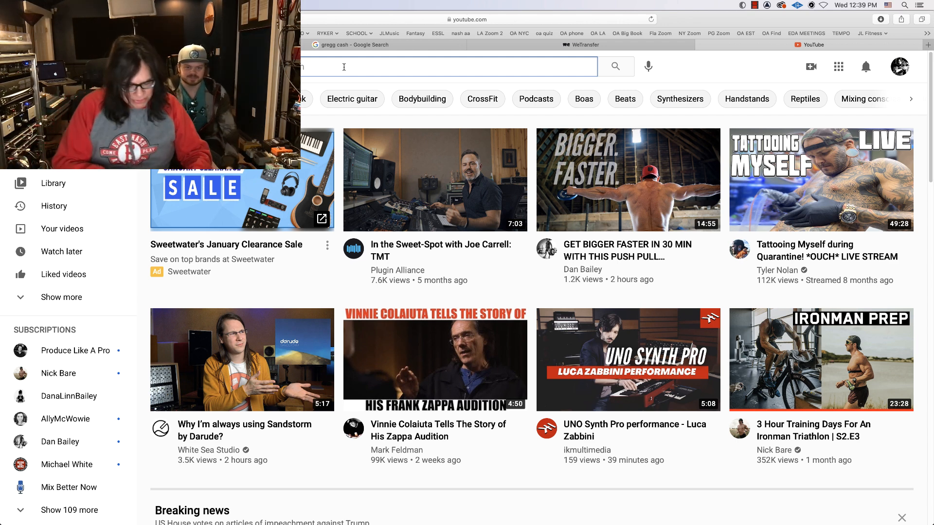
{"action": "type", "text": "buddy ca"}
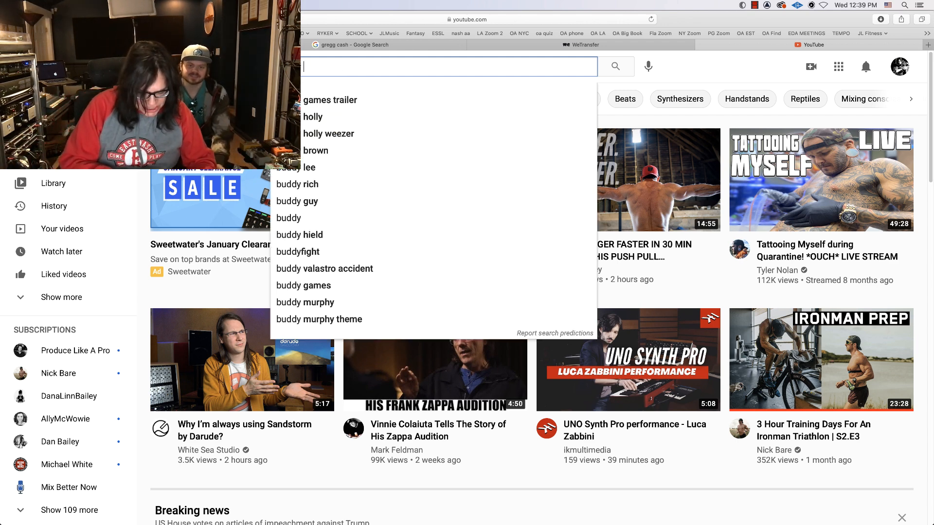
{"action": "type", "text": "sh bass"}
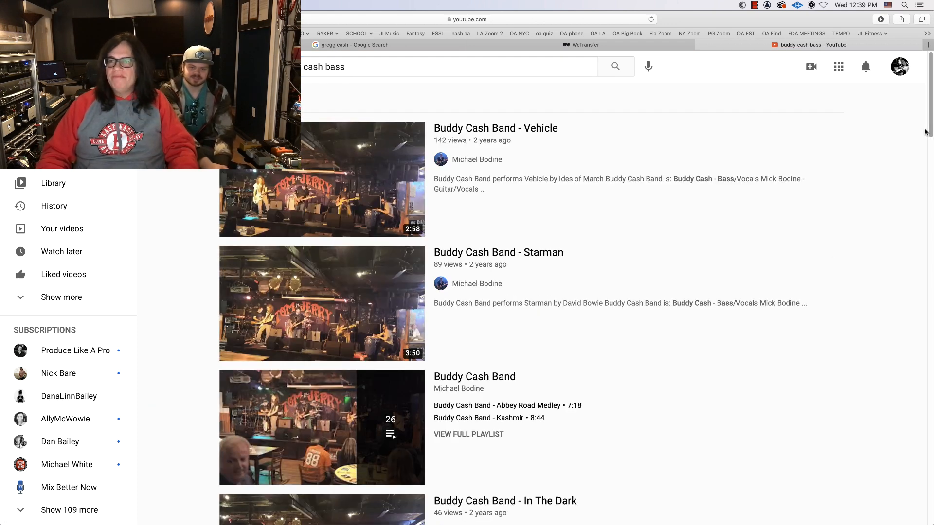
Step: Browse the YouTube results down to "Buddy Cash Jams-Up The Neck", play that video and pause it near the end
{"action": "left_click_drag", "start_coordinate": [925, 132], "coordinate": [908, 462]}
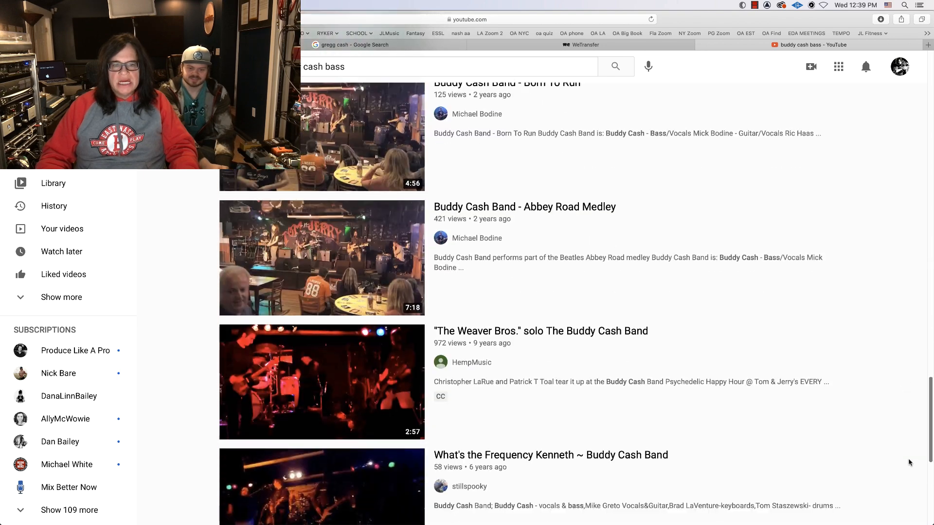
{"action": "scroll", "coordinate": [909, 462], "scroll_direction": "down", "scroll_amount": 9}
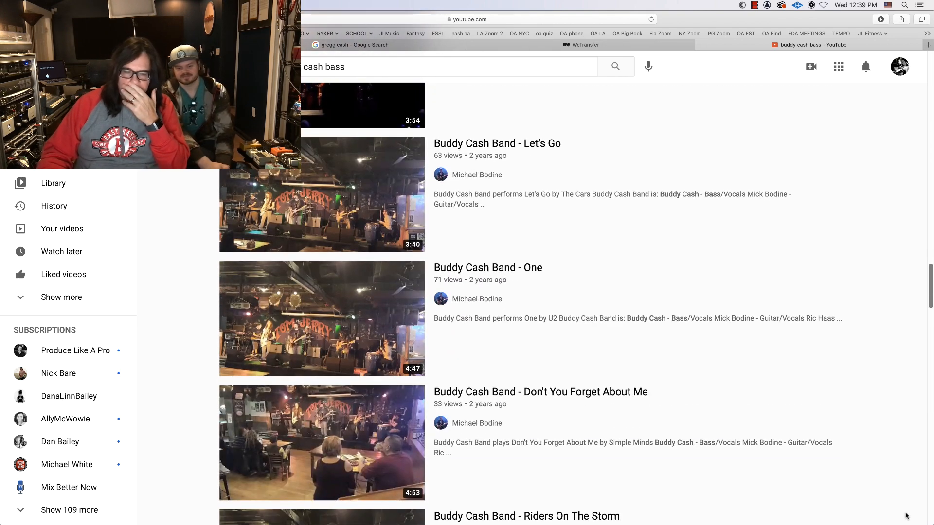
{"action": "scroll", "coordinate": [906, 516], "scroll_direction": "down", "scroll_amount": 3}
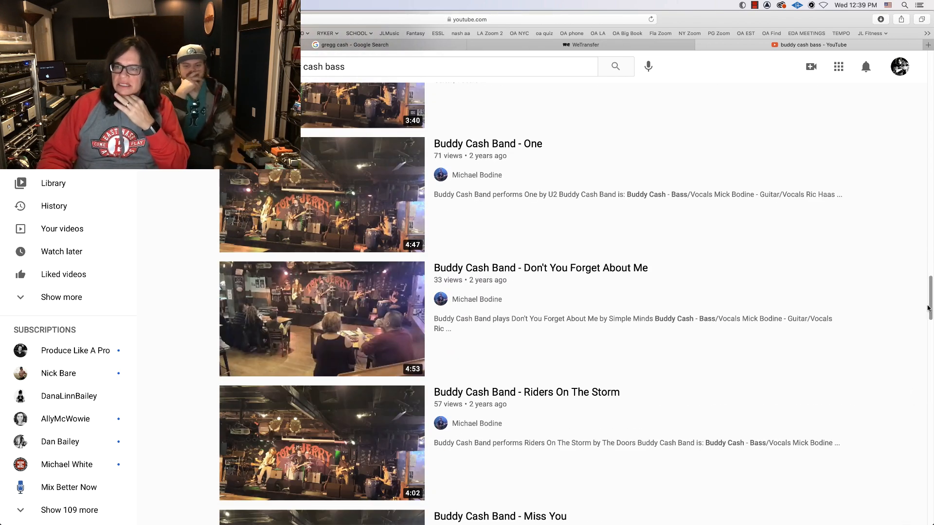
{"action": "left_click_drag", "start_coordinate": [930, 300], "coordinate": [929, 384]}
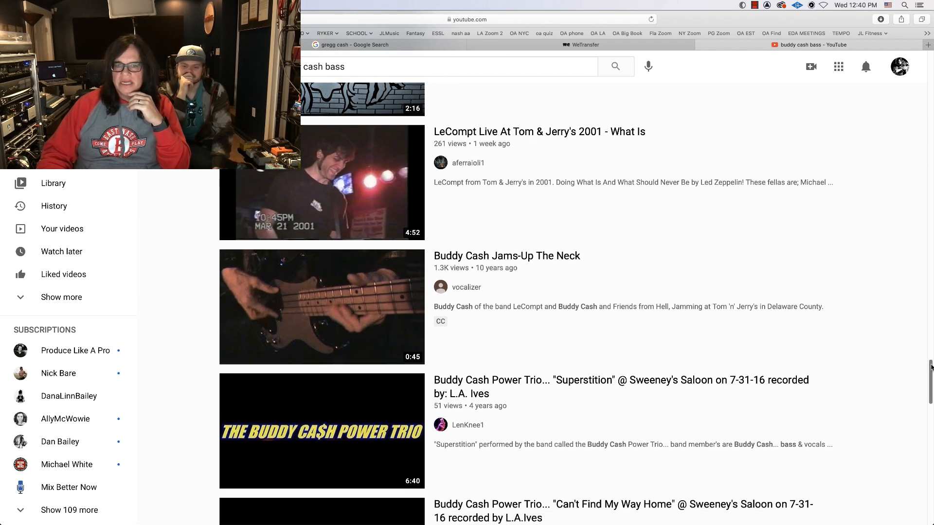
{"action": "left_click_drag", "start_coordinate": [930, 367], "coordinate": [933, 404]}
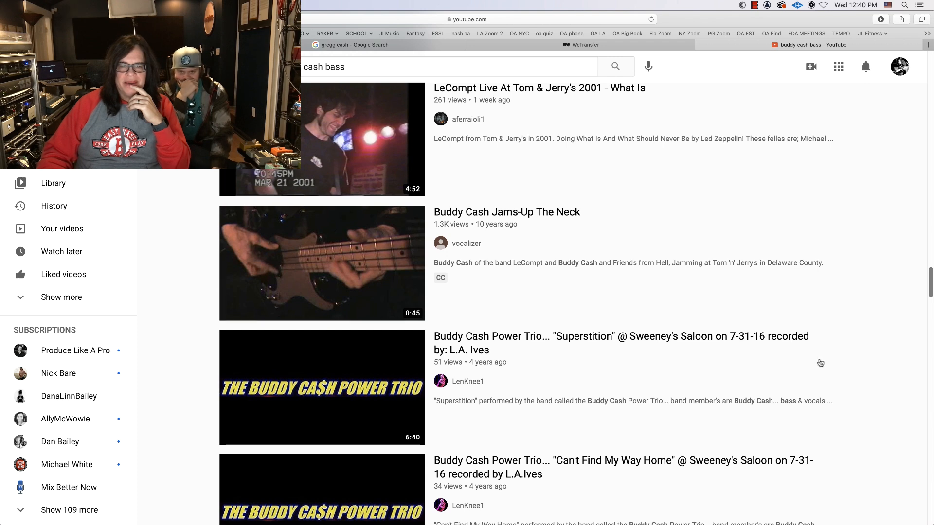
{"action": "left_click", "coordinate": [351, 253]}
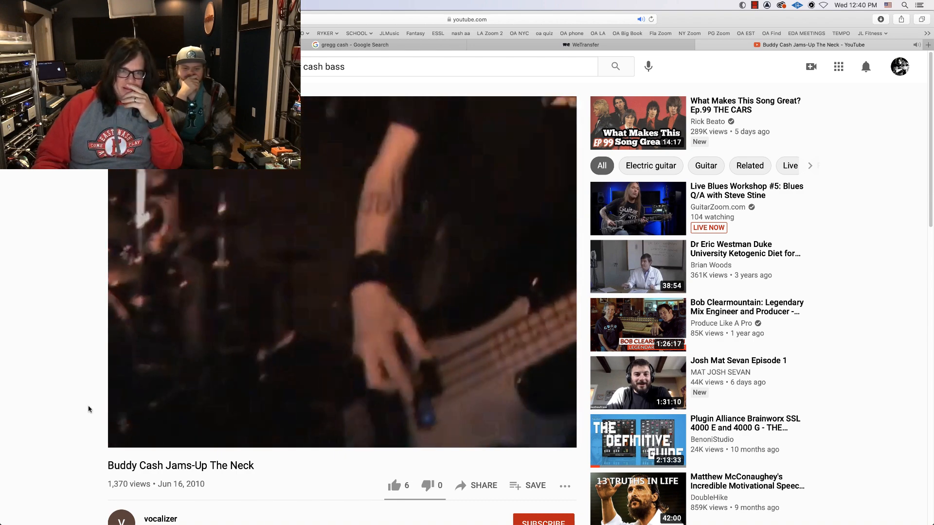
{"action": "left_click", "coordinate": [122, 433]}
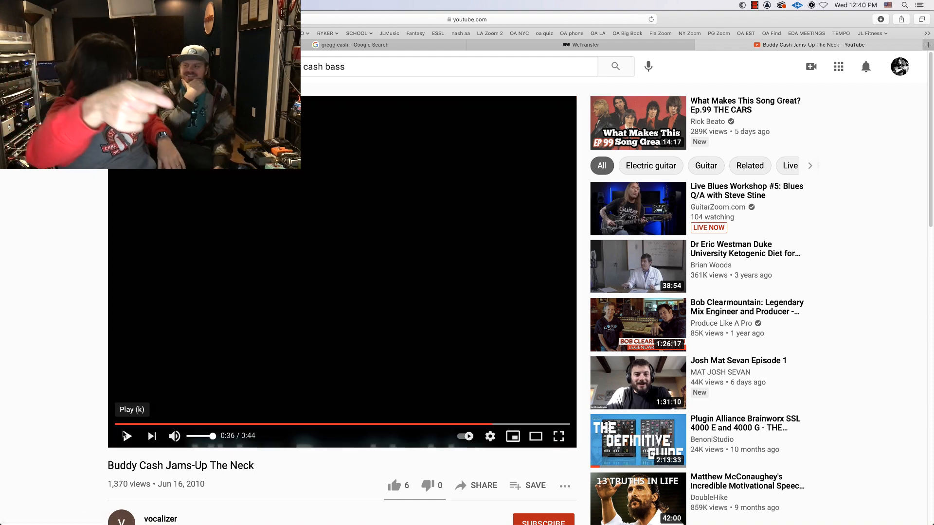
Step: Close the YouTube tab, minimise the browser window and return to the top of the track list in Pro Tools
{"action": "key", "text": "super+w"}
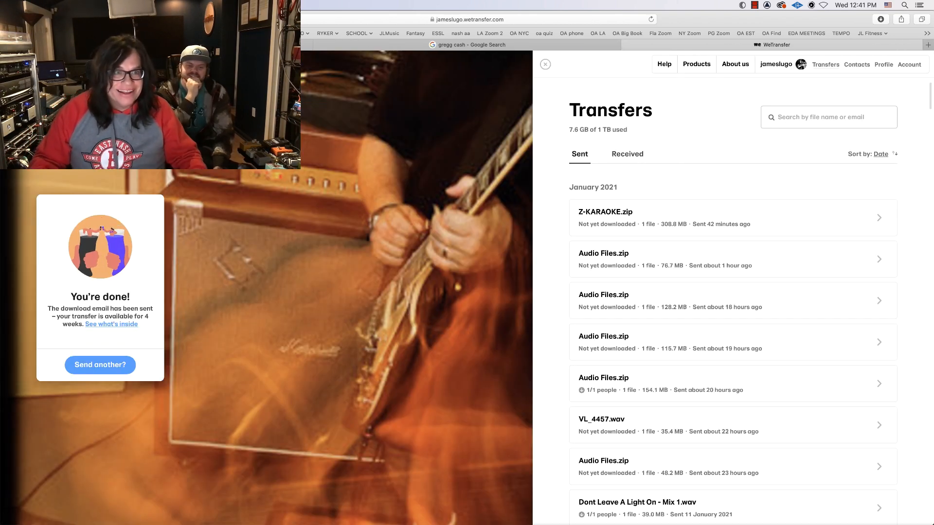
{"action": "key", "text": "super+m"}
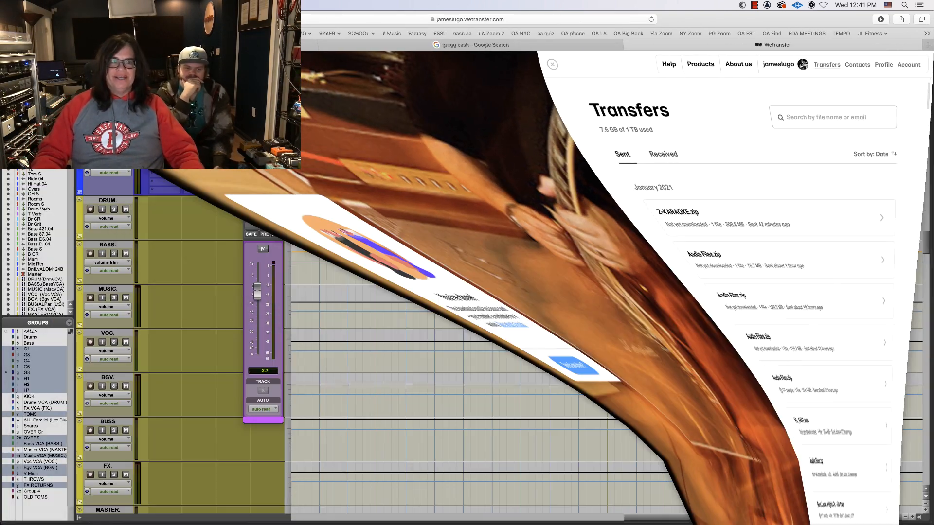
{"action": "key", "text": "Home"}
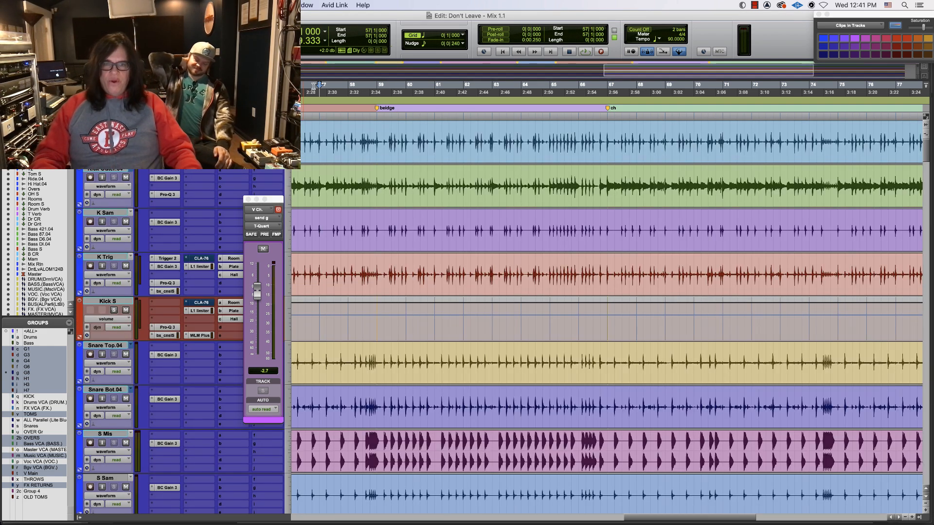
Step: Place the playback start at bar 57, just before the bridge, and audition the mix from there
{"action": "left_click", "coordinate": [375, 116]}
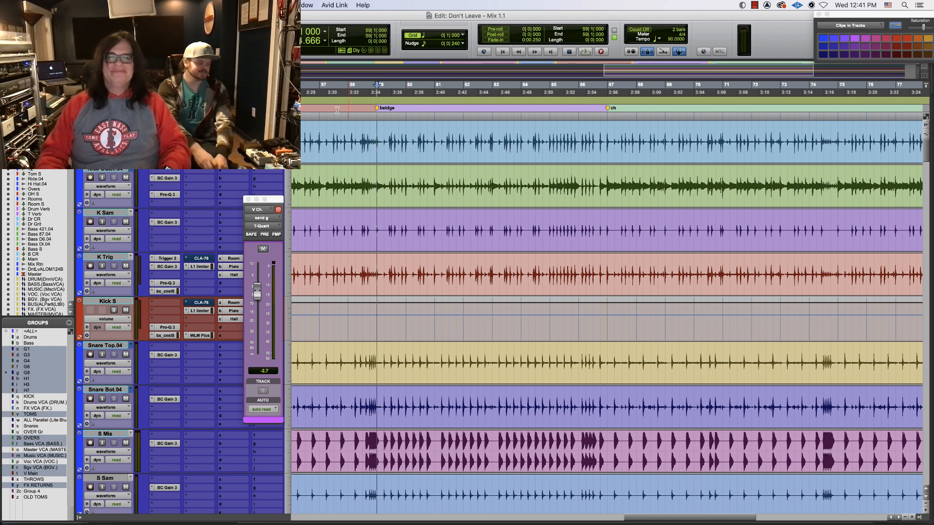
{"action": "left_click", "coordinate": [320, 116]}
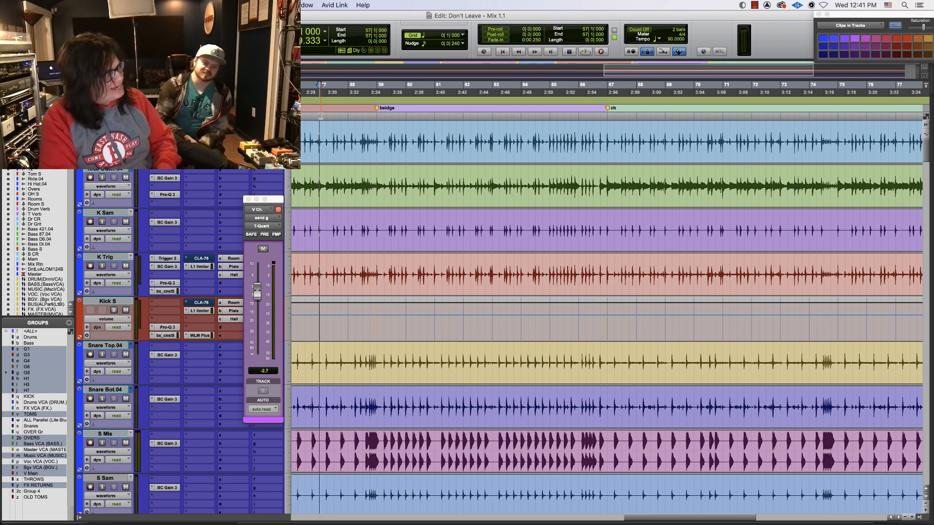
{"action": "key", "text": "space"}
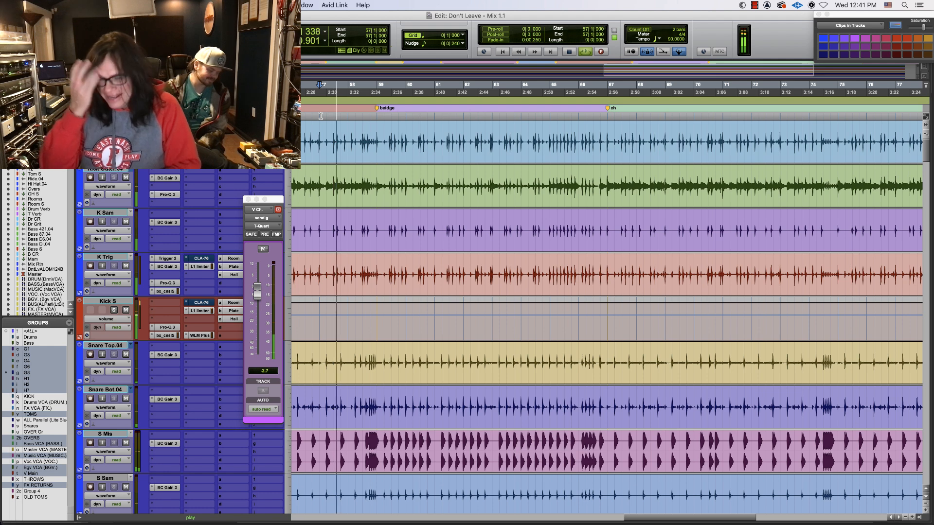
Step: Close the floating V Ch. send fader and slightly raise the HF gain in Bass S's bx_console SSL 4000 E
{"action": "key", "text": "super+equal"}
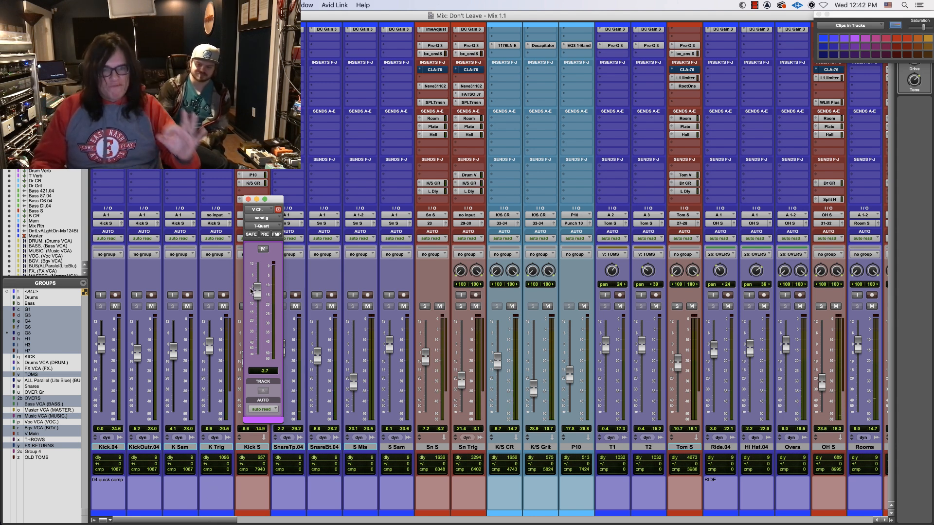
{"action": "left_click", "coordinate": [249, 200]}
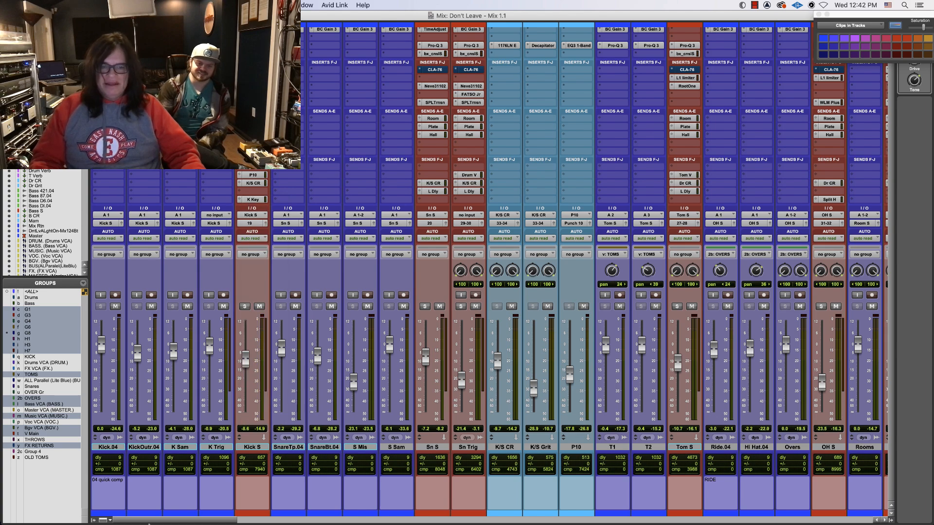
{"action": "left_click_drag", "start_coordinate": [162, 520], "coordinate": [289, 501]}
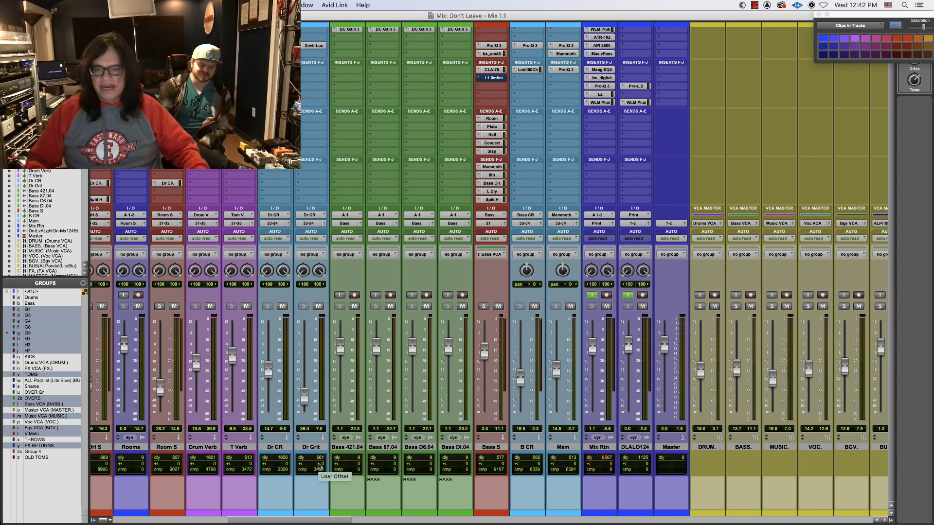
{"action": "left_click", "coordinate": [501, 55]}
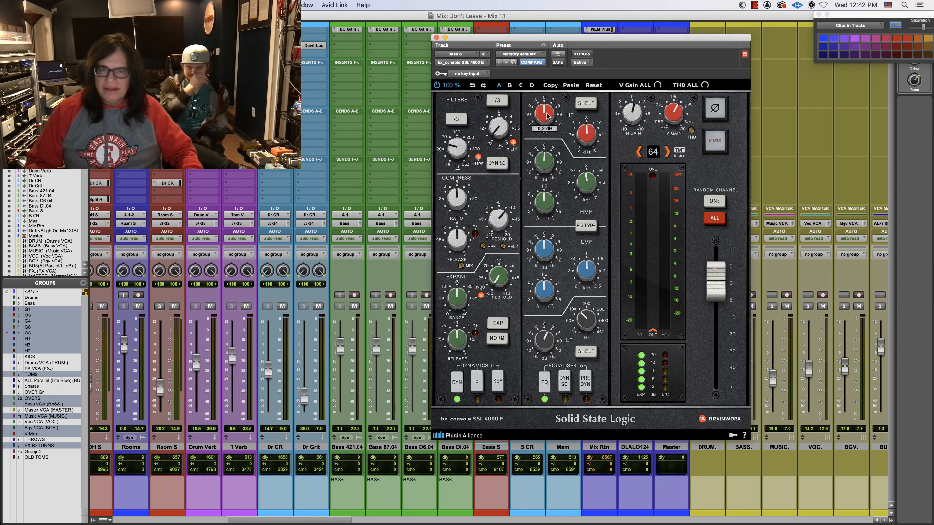
{"action": "left_click_drag", "start_coordinate": [544, 111], "coordinate": [546, 104]}
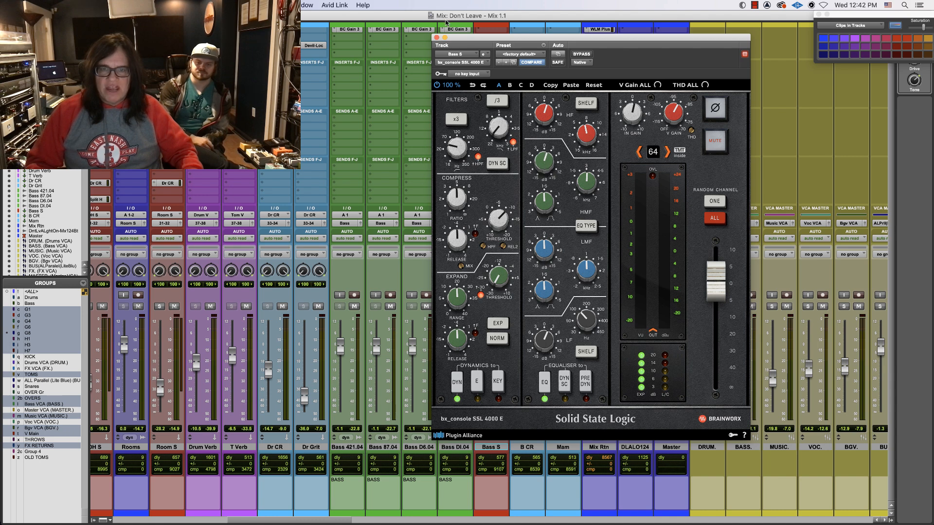
{"action": "left_click", "coordinate": [436, 37]}
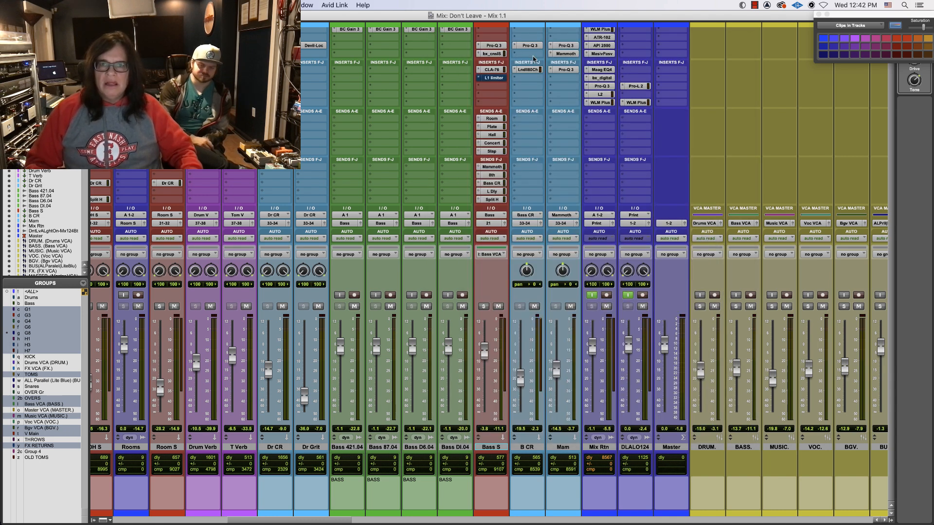
Step: Open the Lindell 80 Channel on the B CR track, review its settings during playback and close it
{"action": "left_click", "coordinate": [526, 69]}
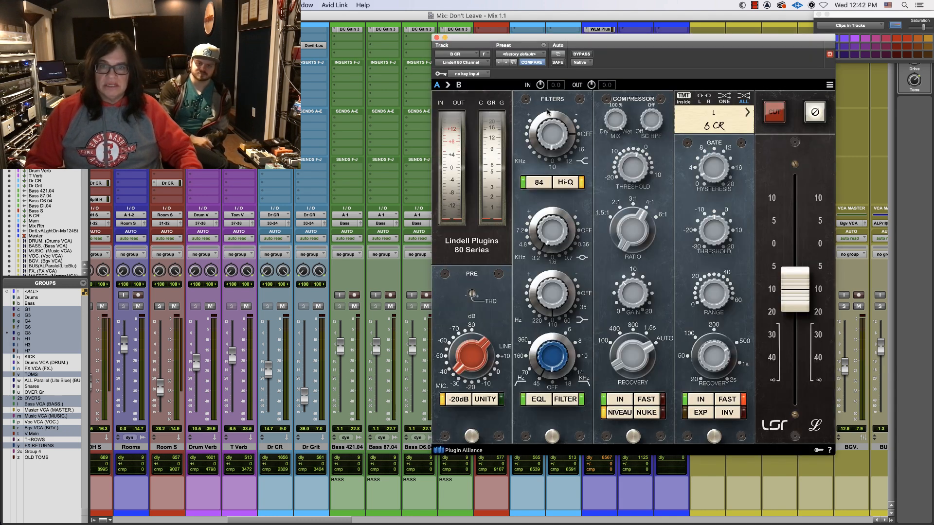
{"action": "mouse_move", "coordinate": [544, 144]}
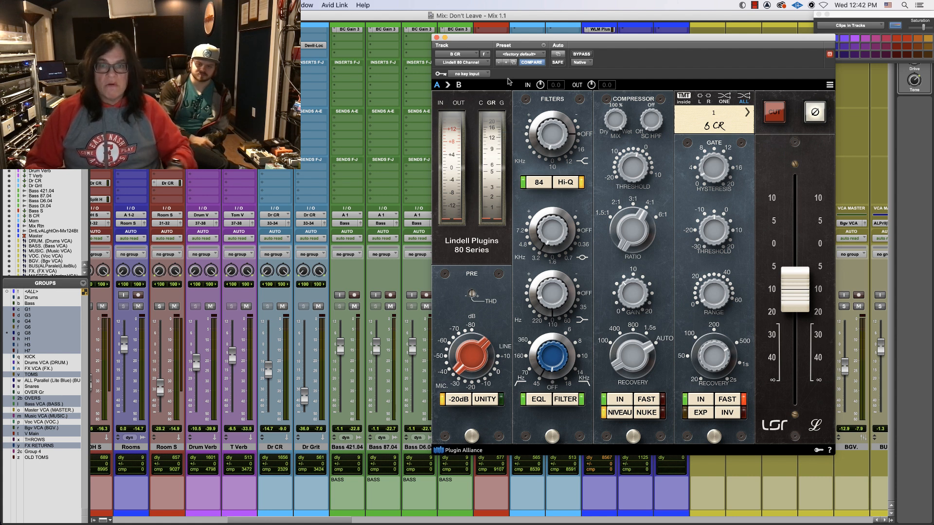
{"action": "left_click_drag", "start_coordinate": [482, 39], "coordinate": [486, 41]}
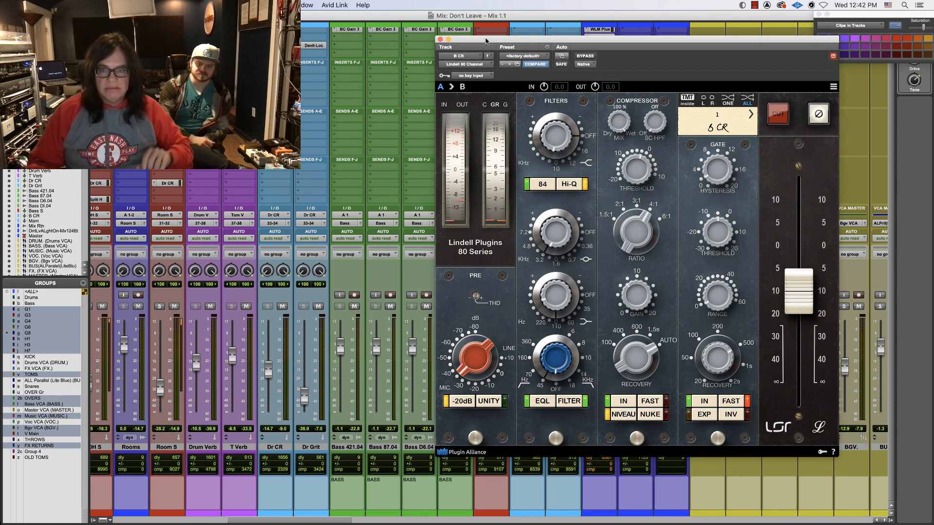
{"action": "key", "text": "space"}
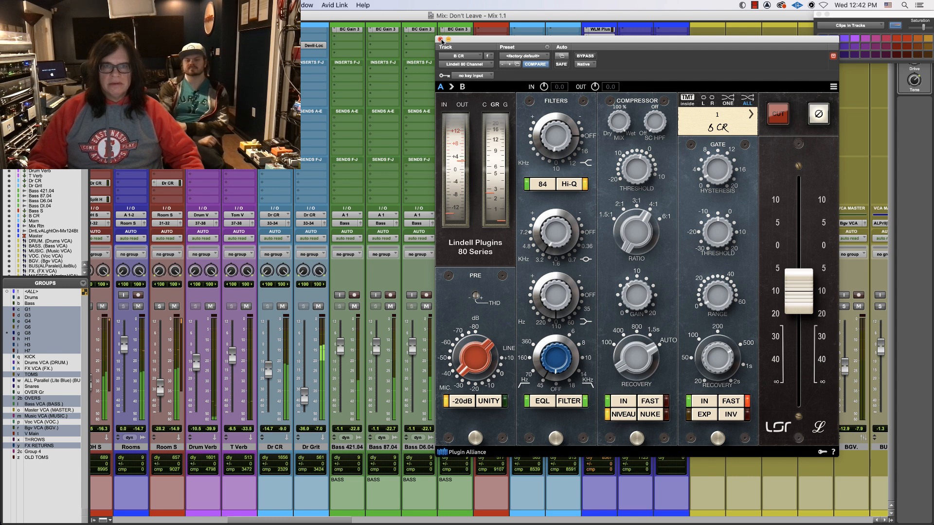
{"action": "left_click", "coordinate": [441, 39]}
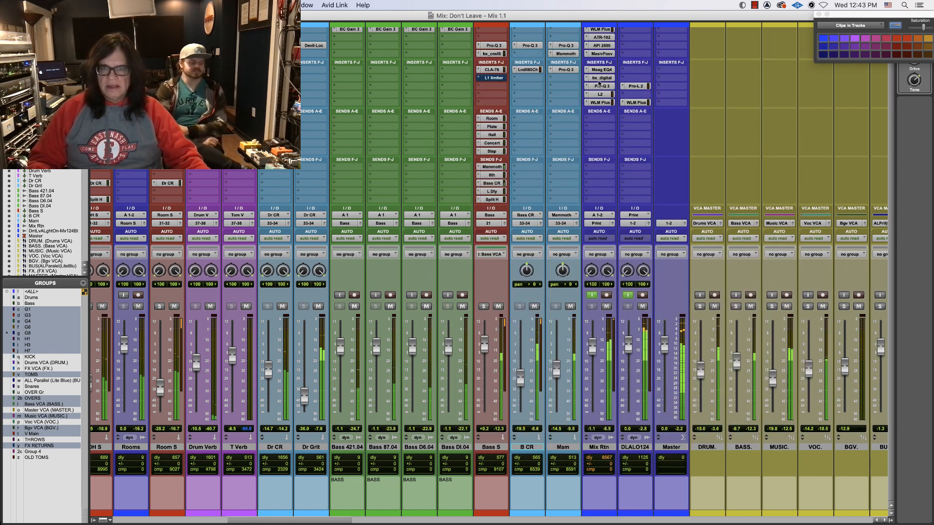
Step: Check the Mix Rtn loudness in the lower WLM Plus meter, close it and clear the channel meters' peak indicators
{"action": "left_click", "coordinate": [600, 102]}
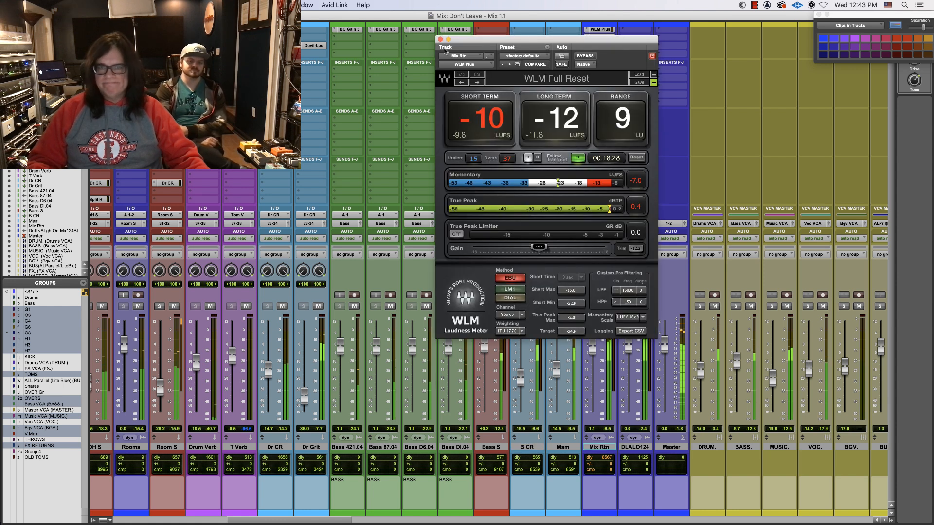
{"action": "left_click", "coordinate": [440, 39]}
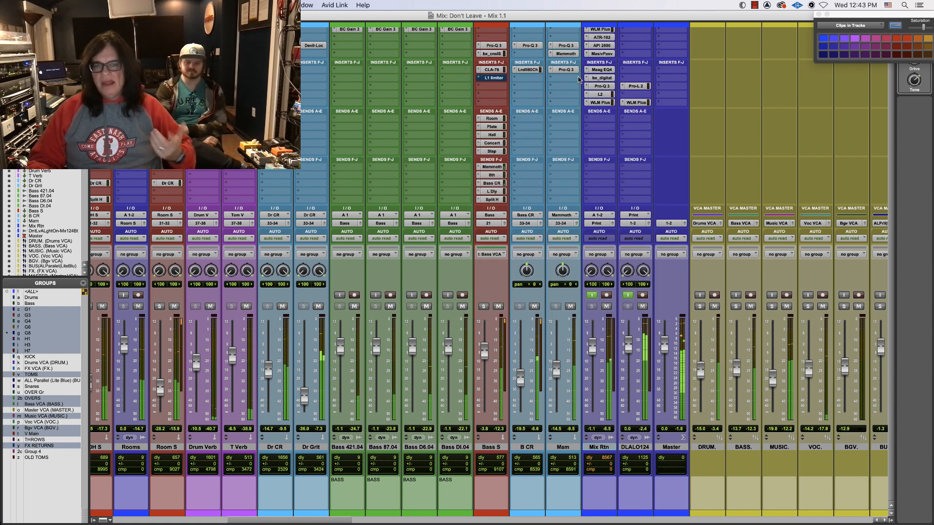
{"action": "left_click", "coordinate": [607, 318], "text": "alt"}
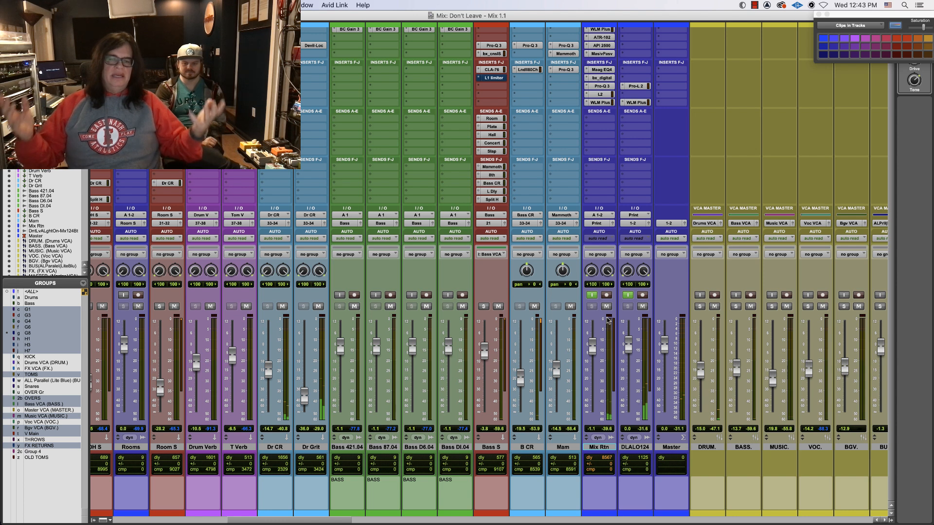
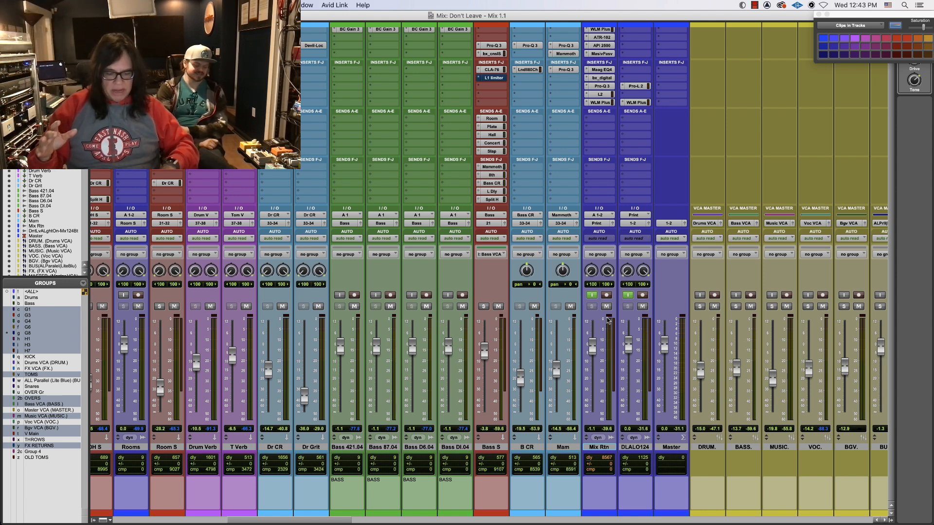
Step: Play from bar 57 through the bridge in the Edit window, view the BASS. VCA trim automation across the whole song, and stop
{"action": "key", "text": "super+equal"}
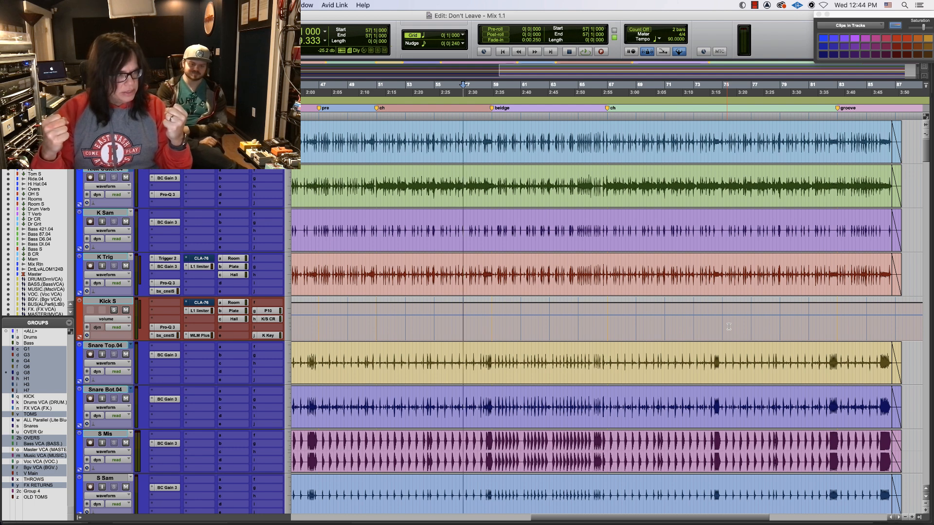
{"action": "key", "text": "space"}
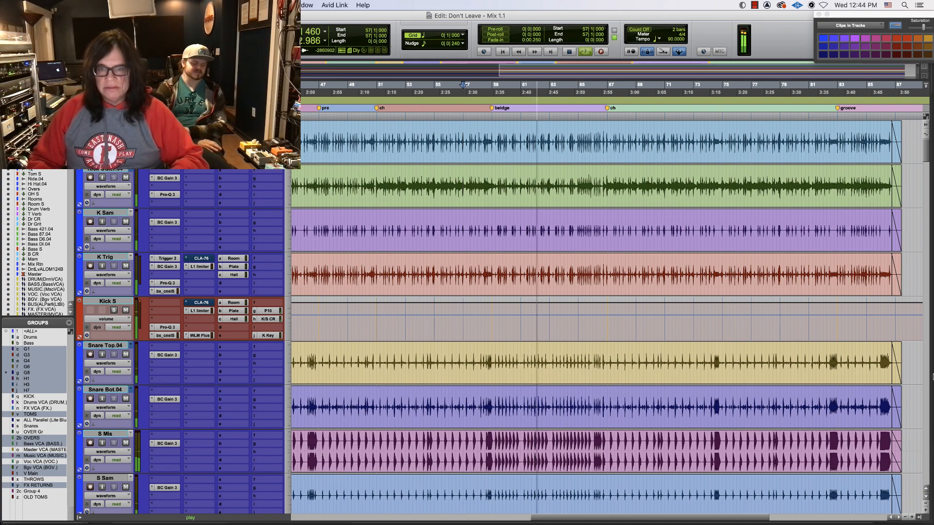
{"action": "left_click_drag", "start_coordinate": [924, 157], "coordinate": [921, 251]}
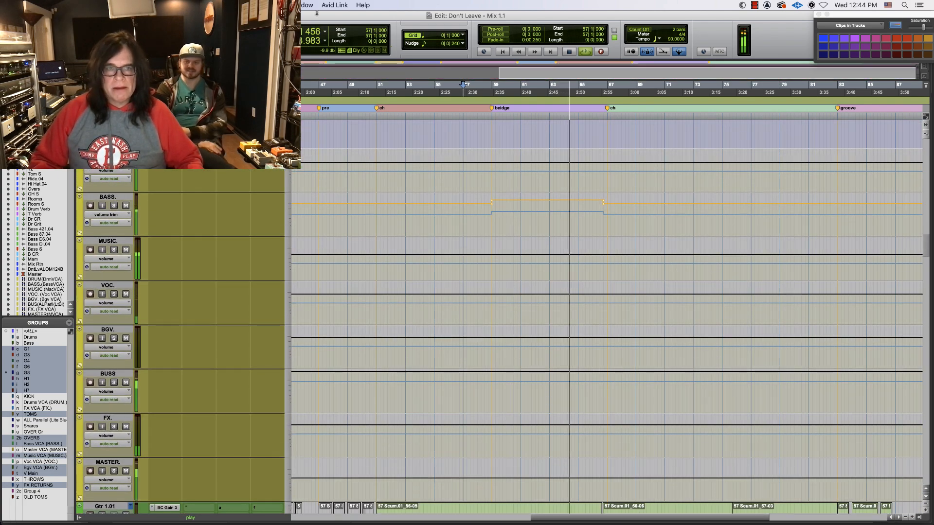
{"action": "key", "text": "super+bracketleft"}
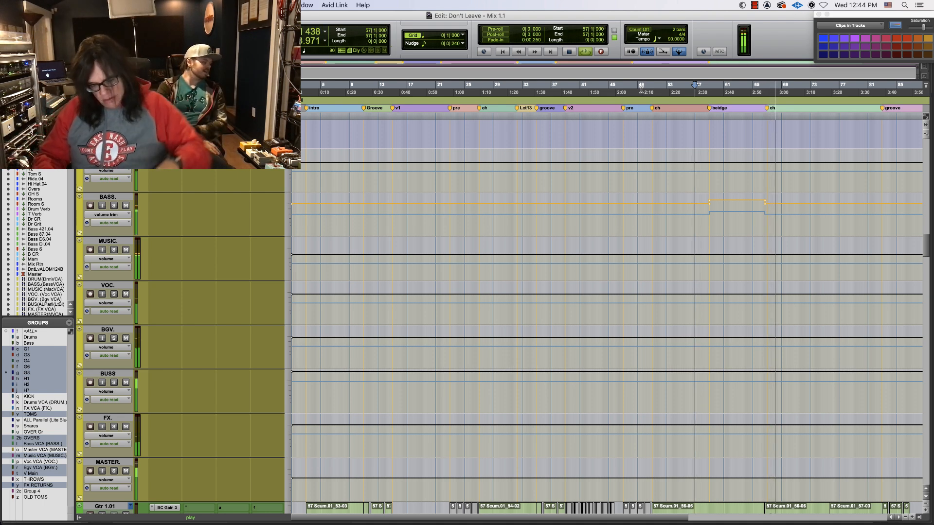
{"action": "key", "text": "space"}
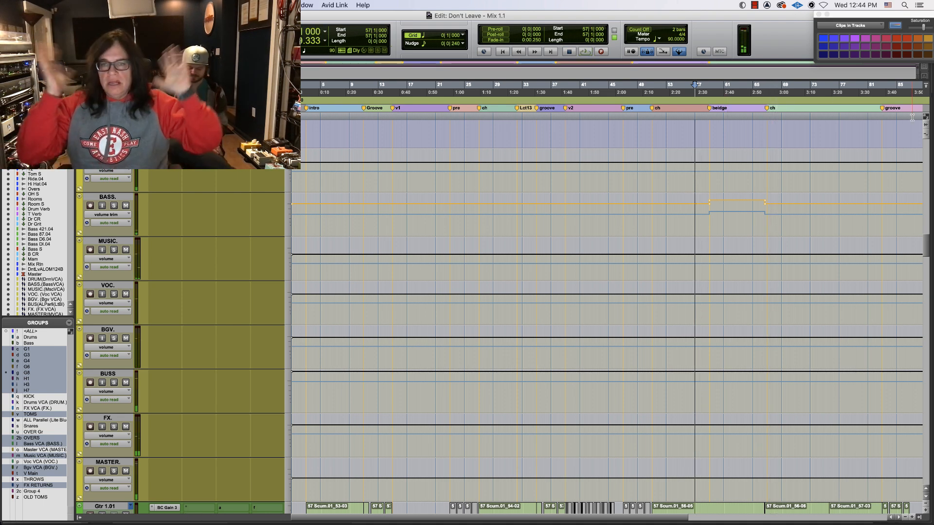
Step: Return to the start of the song and duplicate the green VV vocal track
{"action": "key", "text": "Return"}
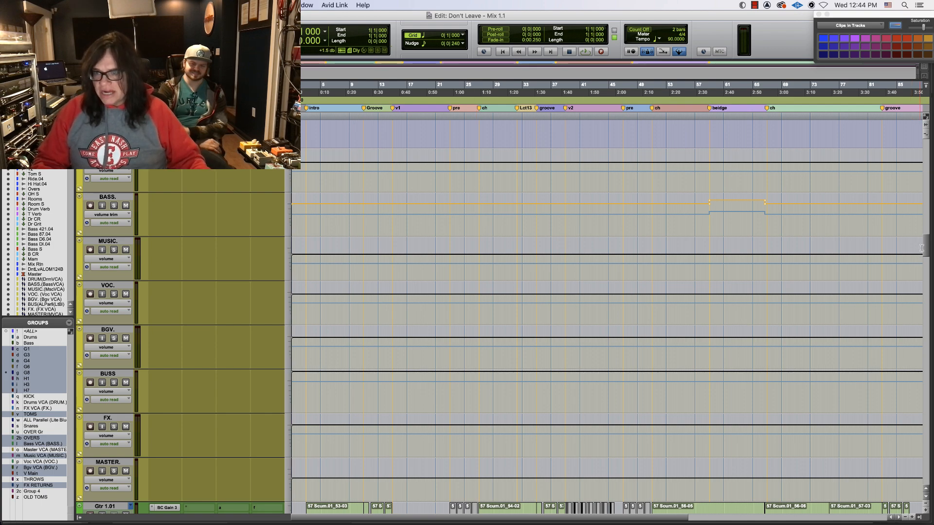
{"action": "left_click_drag", "start_coordinate": [926, 247], "coordinate": [919, 357]}
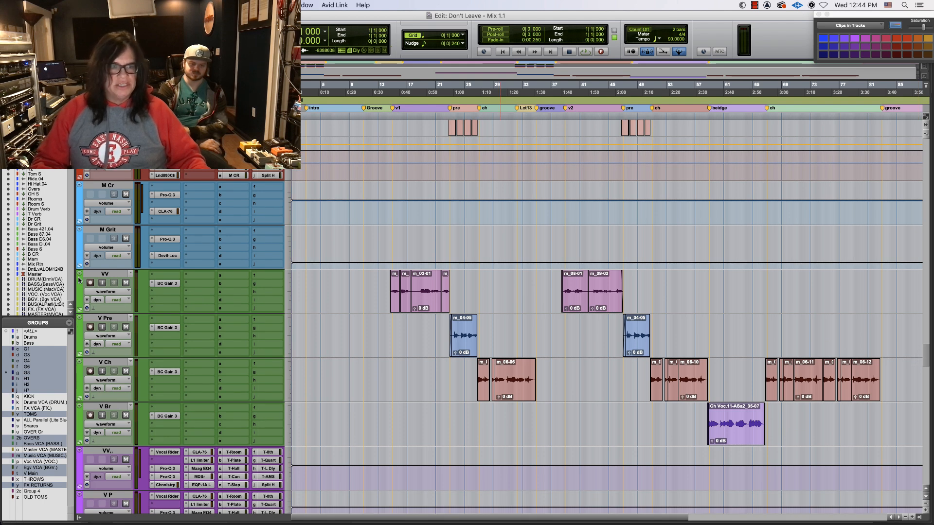
{"action": "right_click", "coordinate": [97, 276]}
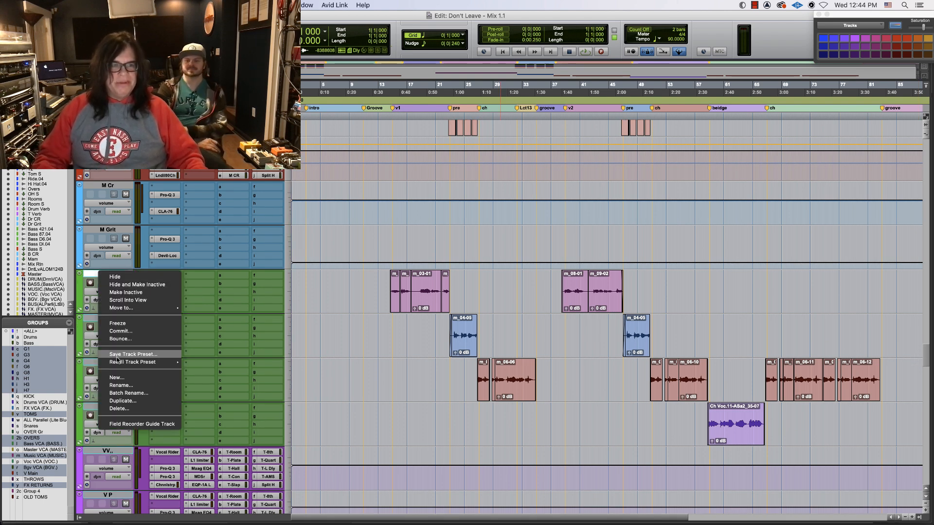
{"action": "left_click", "coordinate": [128, 401]}
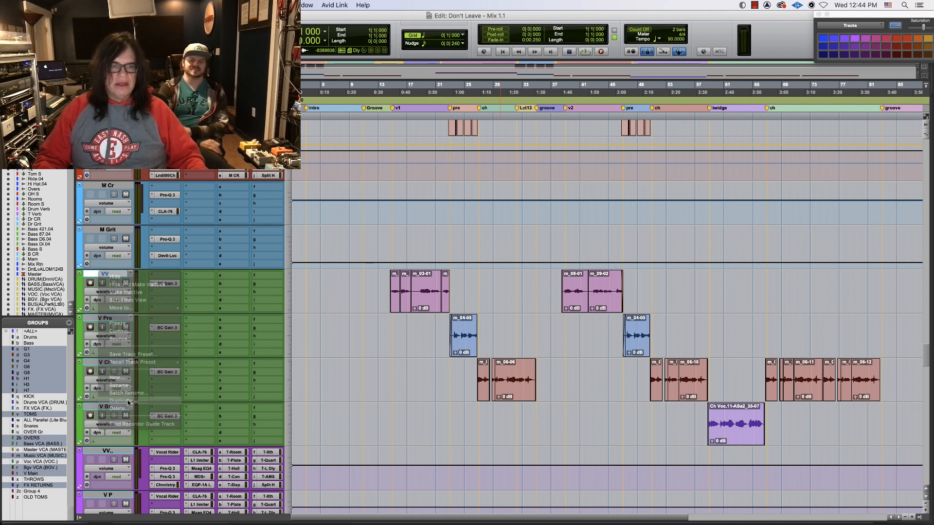
{"action": "key", "text": "Return"}
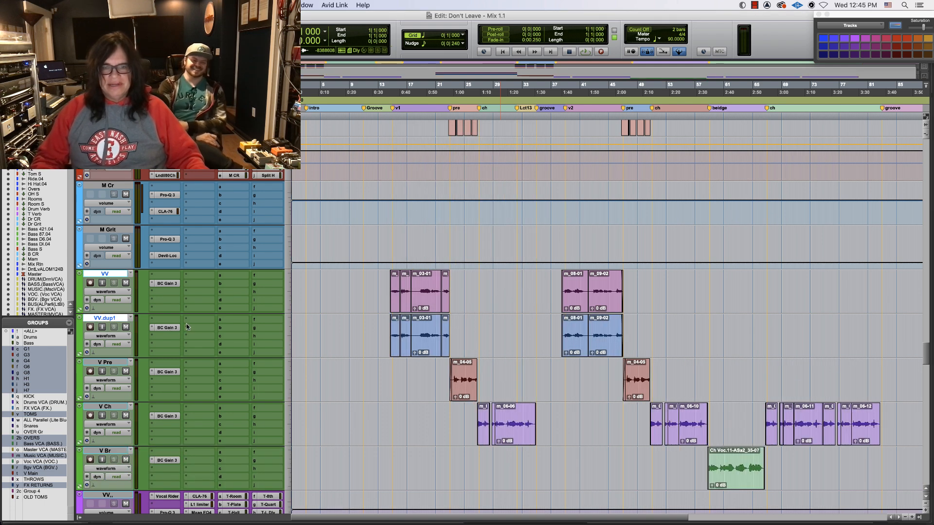
Step: Select all the clips on the VV.dup1 track and shift them 30 ms later
{"action": "left_click", "coordinate": [389, 305]}
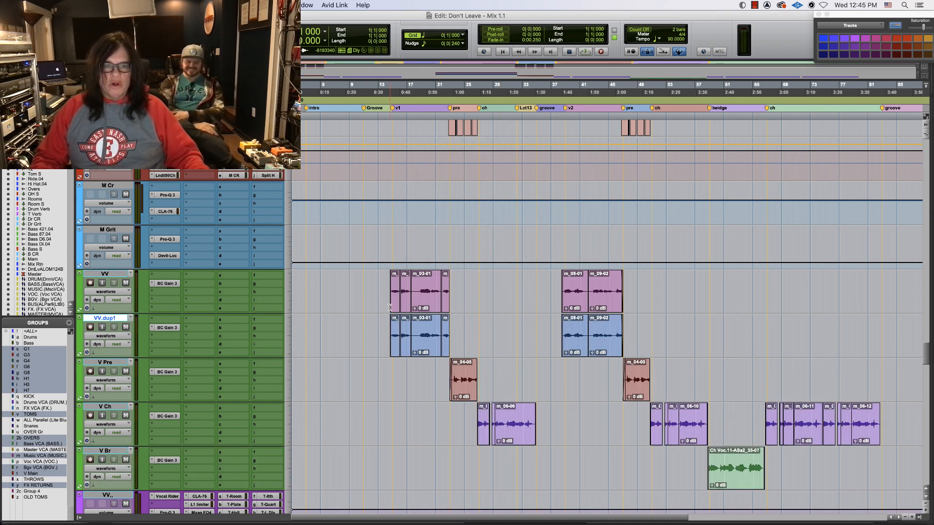
{"action": "left_click_drag", "start_coordinate": [392, 343], "coordinate": [400, 341]}
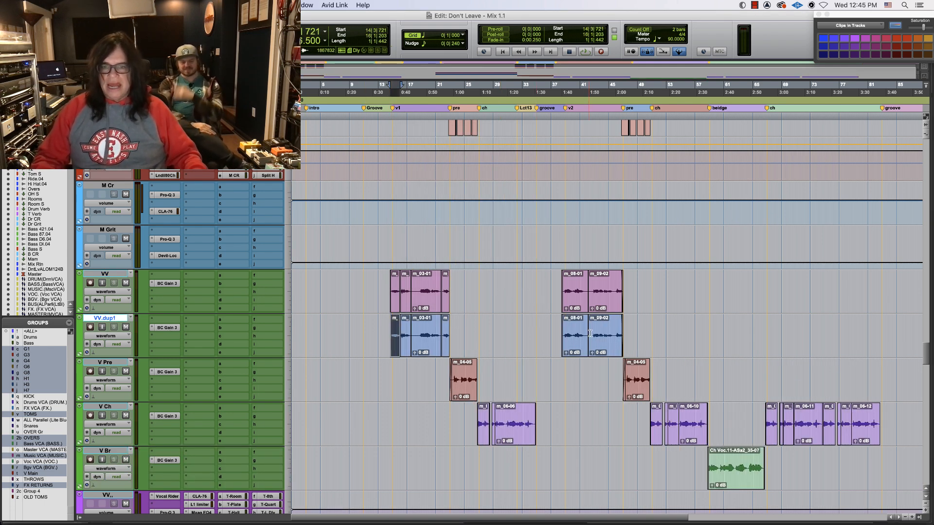
{"action": "left_click", "coordinate": [620, 337], "text": "shift"}
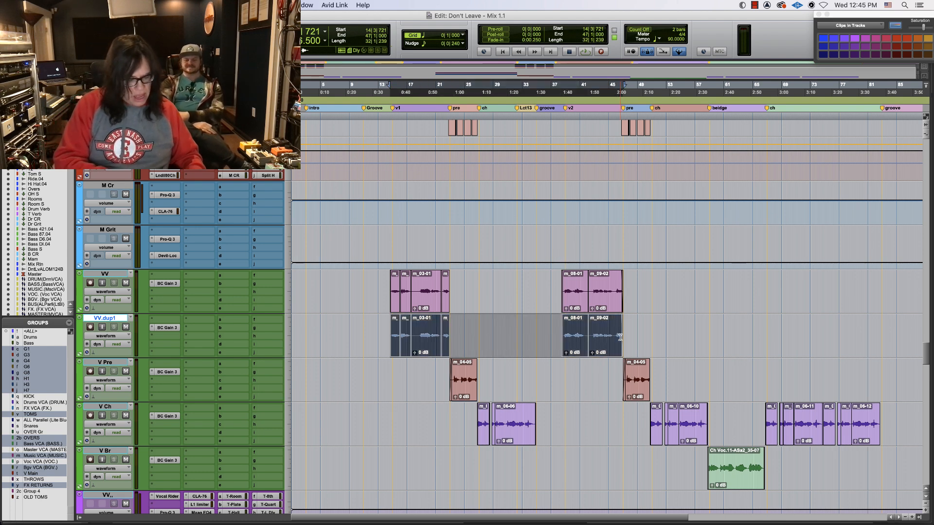
{"action": "key", "text": "alt+h"}
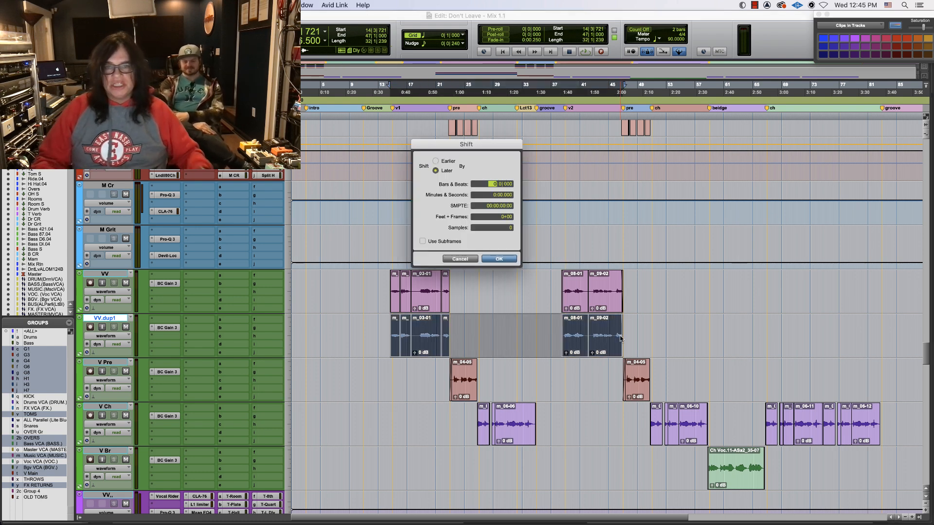
{"action": "left_click", "coordinate": [508, 195]}
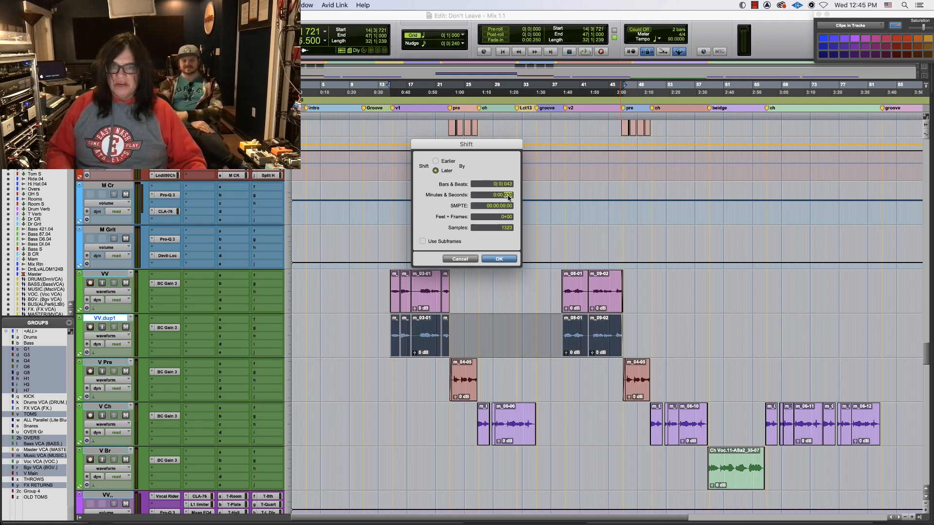
{"action": "key", "text": "Return"}
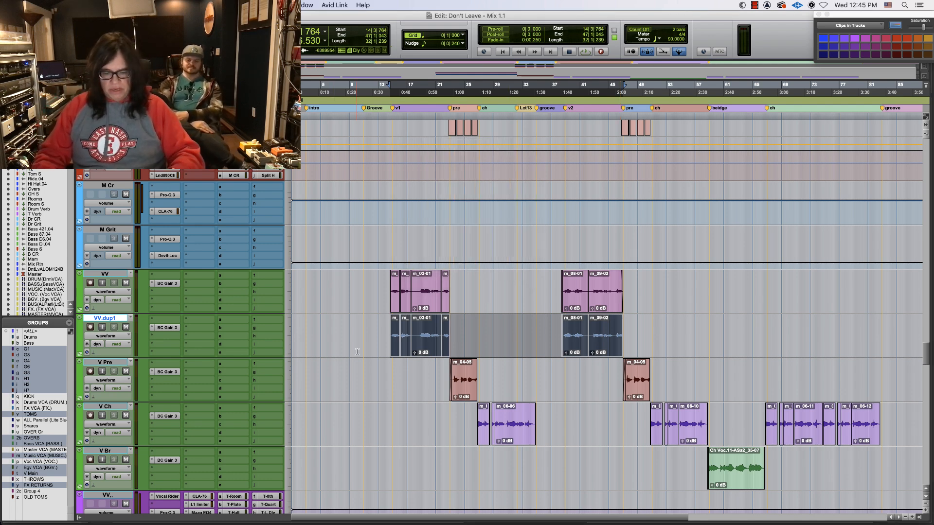
Step: Lower the VV.dup1 track's volume to about -12 dB in the Mix window during playback
{"action": "key", "text": "super+equal"}
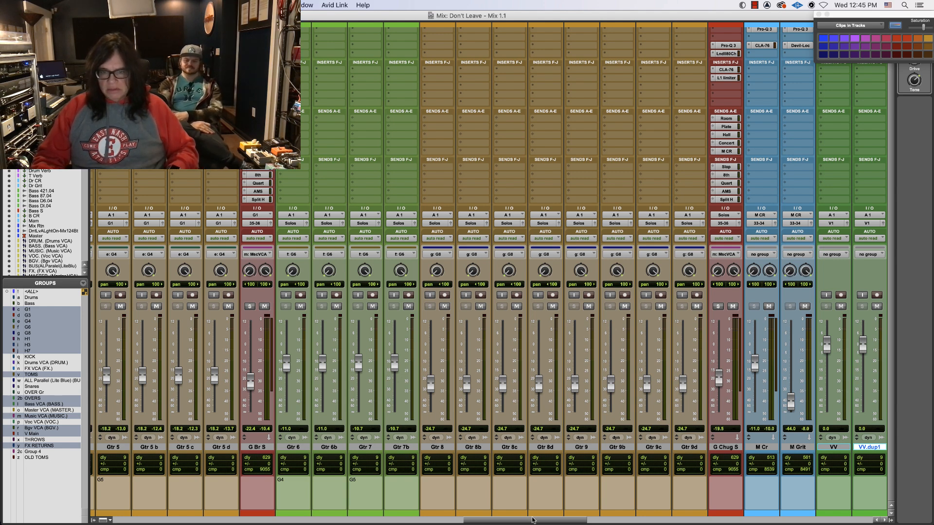
{"action": "left_click_drag", "start_coordinate": [532, 521], "coordinate": [583, 524]}
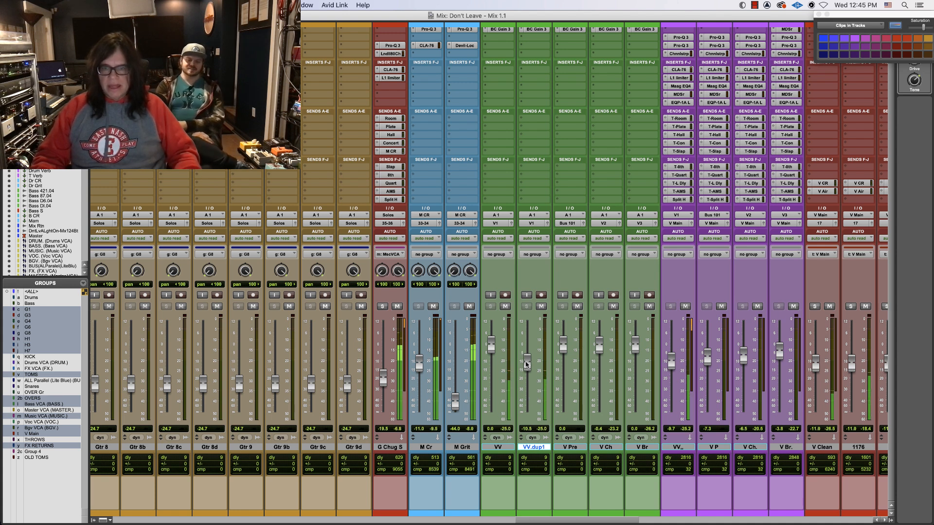
{"action": "left_click_drag", "start_coordinate": [525, 366], "coordinate": [526, 367]}
Step: Play from 11|2, mute and unmute VV.dup1 to compare, and lower its volume to -13.1 dB
{"action": "key", "text": "super+equal"}
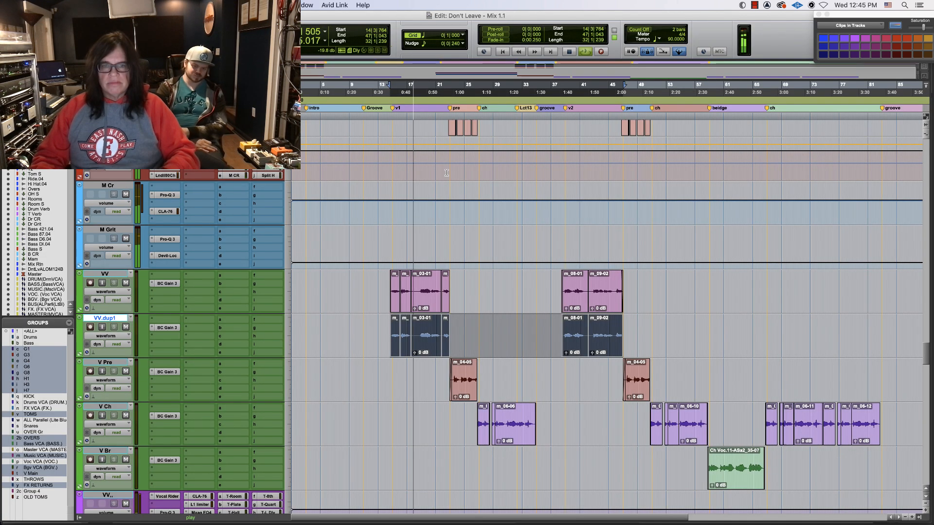
{"action": "left_click", "coordinate": [366, 277]}
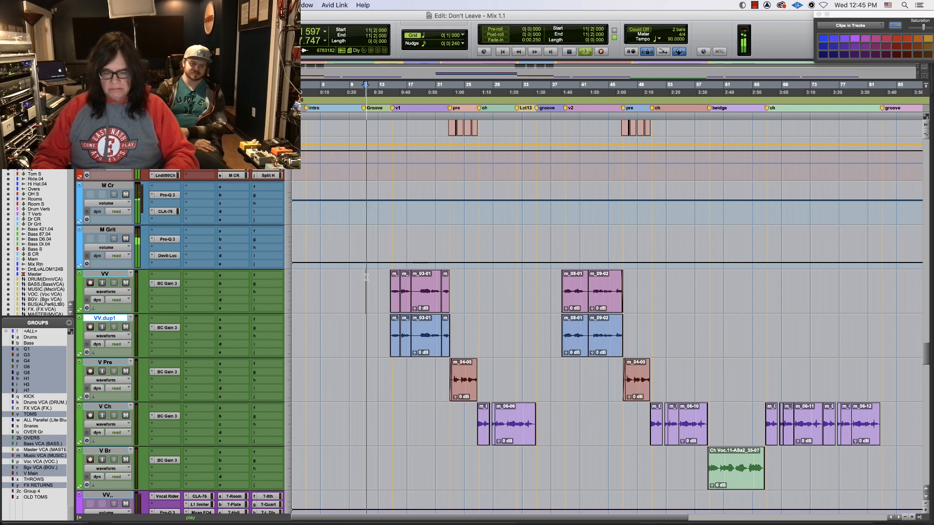
{"action": "key", "text": "super+bracketright"}
{"action": "key", "text": "super+equal"}
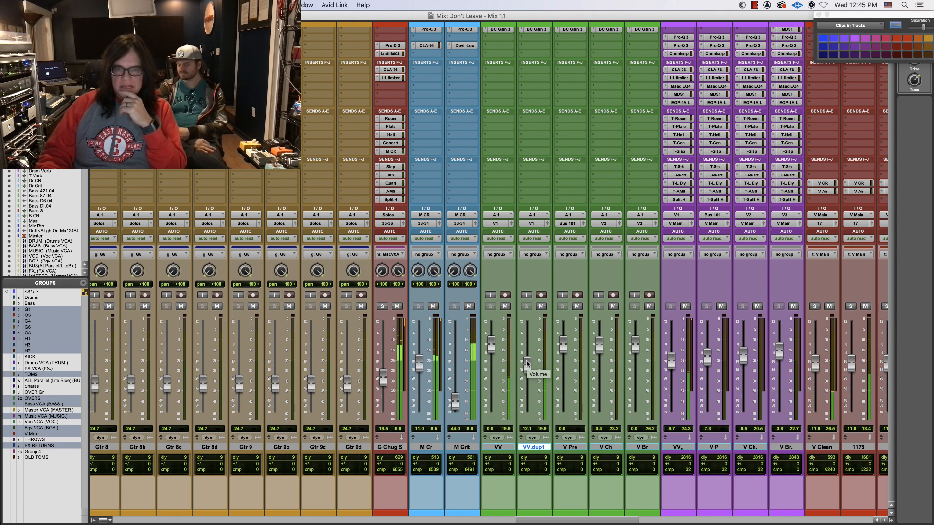
{"action": "left_click", "coordinate": [541, 307]}
{"action": "left_click", "coordinate": [541, 306]}
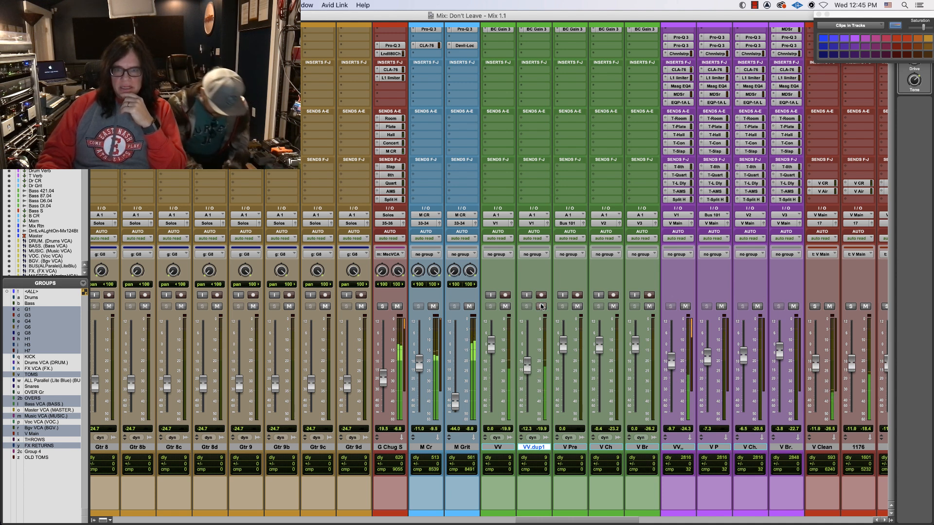
{"action": "left_click_drag", "start_coordinate": [526, 373], "coordinate": [526, 375]}
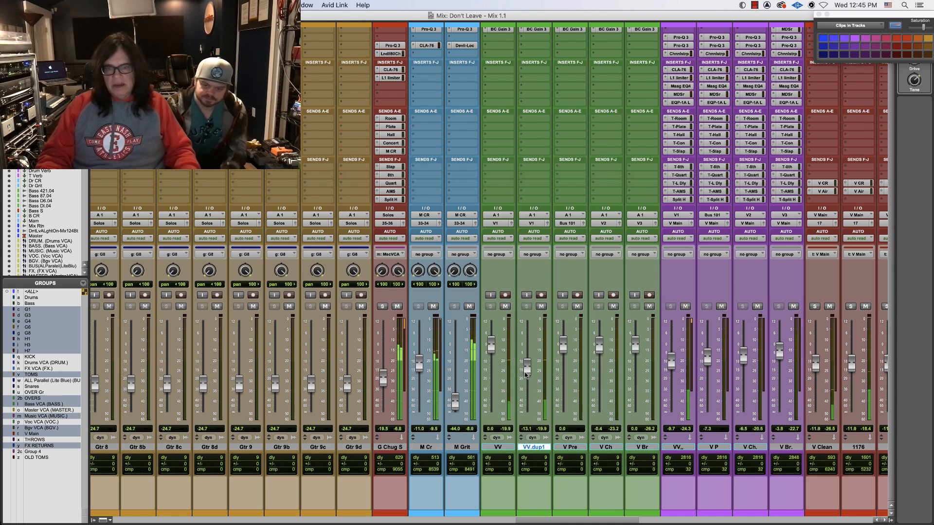
Step: Play from about bar 13, just before verse 1, and lower the purple VV vocal bus to -10.7 dB
{"action": "key", "text": "super+equal"}
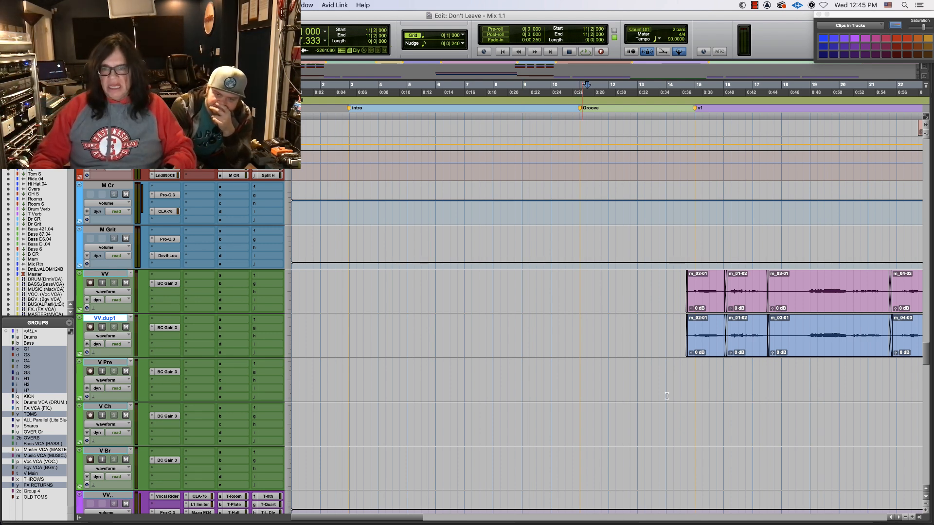
{"action": "left_click", "coordinate": [636, 295]}
{"action": "key", "text": "space"}
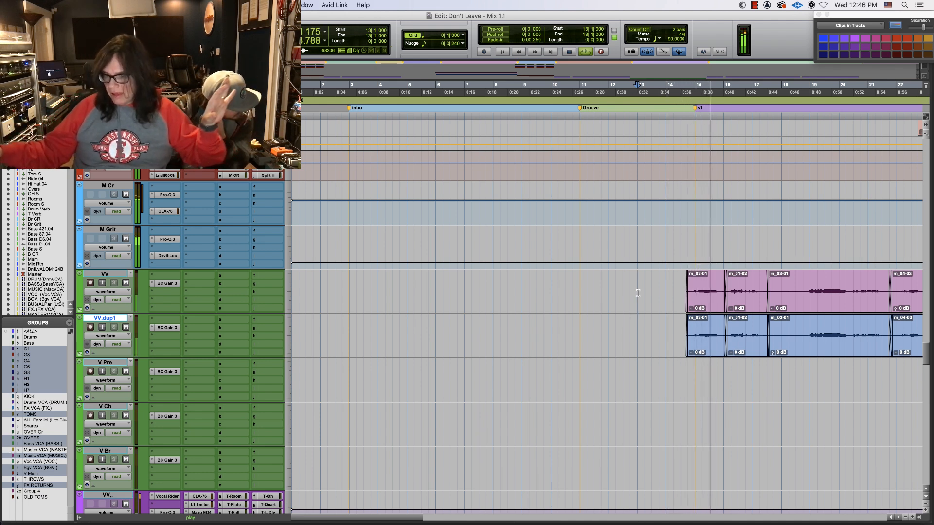
{"action": "key", "text": "super+equal"}
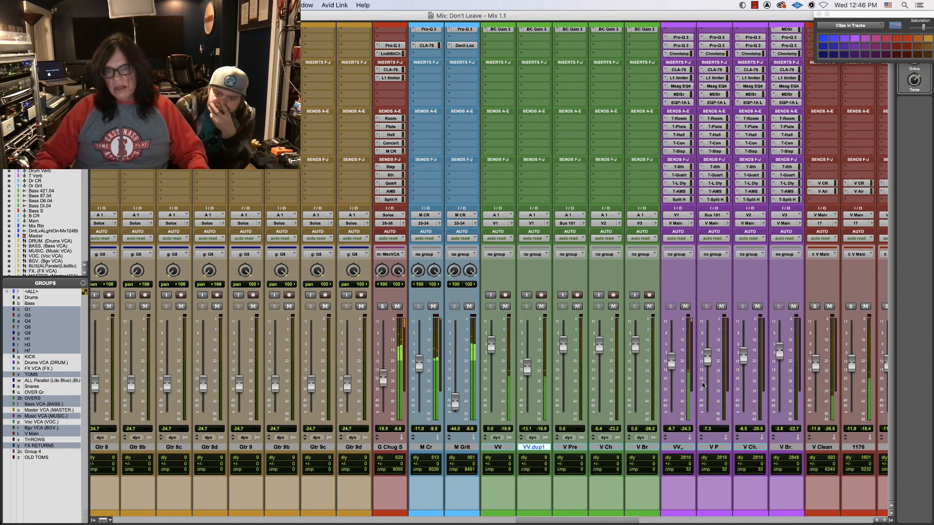
{"action": "left_click_drag", "start_coordinate": [672, 360], "coordinate": [671, 366]}
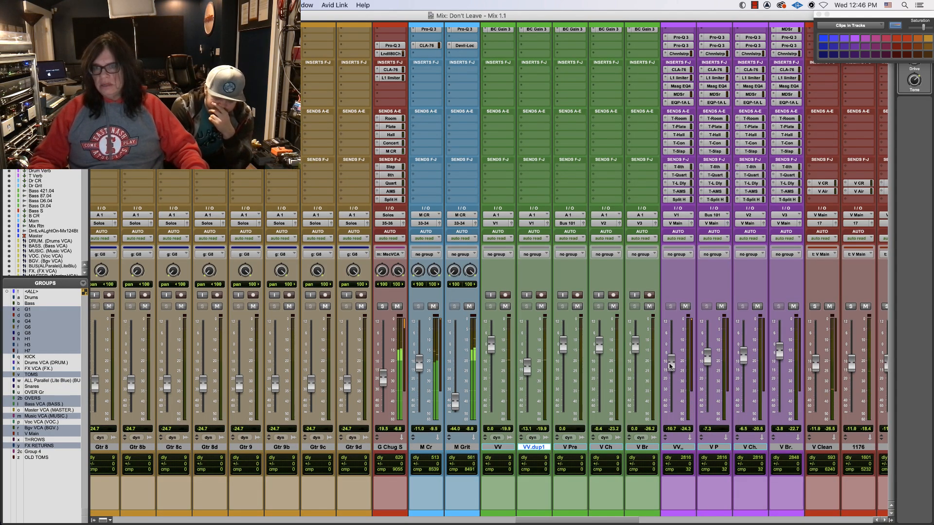
Step: Review the purple VV vocal bus's T-Con send and raise its T-Split H send to -0.6 dB
{"action": "scroll", "coordinate": [661, 186], "scroll_direction": "up", "scroll_amount": 1}
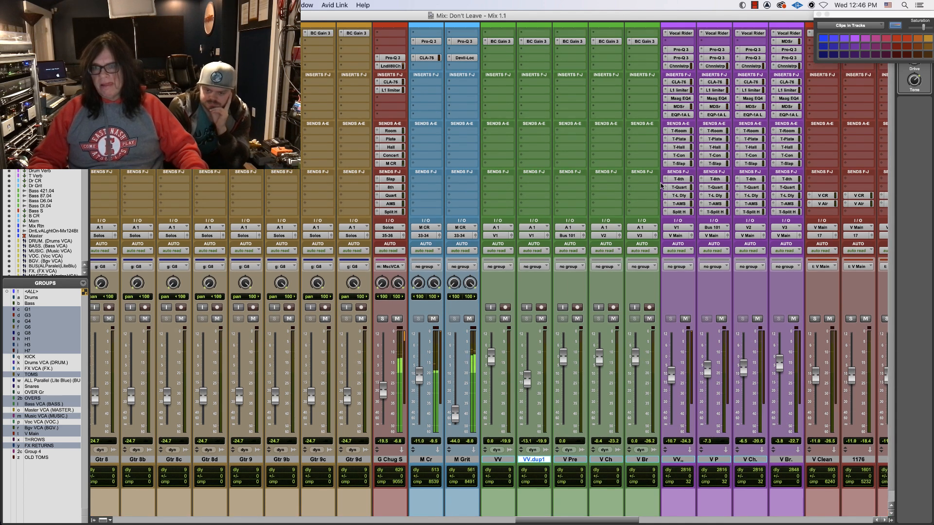
{"action": "left_click", "coordinate": [679, 155]}
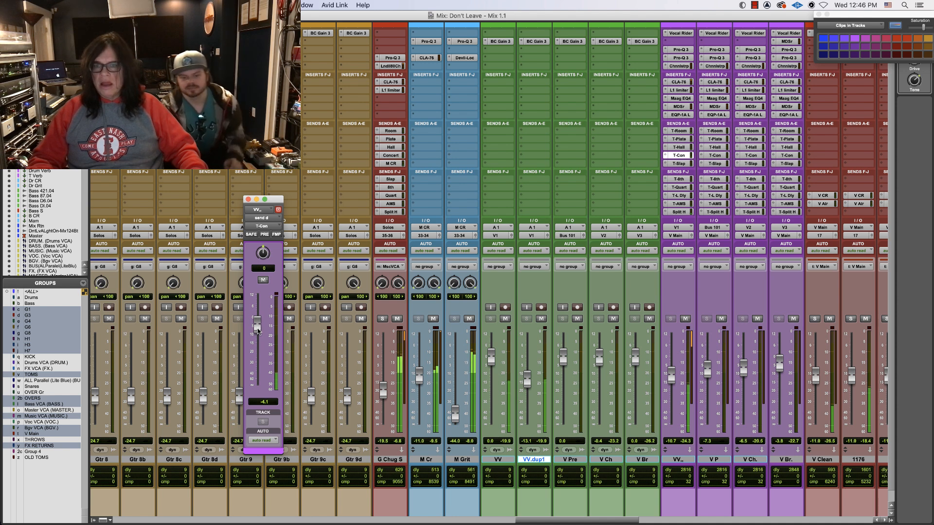
{"action": "left_click", "coordinate": [682, 212]}
{"action": "left_click_drag", "start_coordinate": [262, 329], "coordinate": [263, 324]}
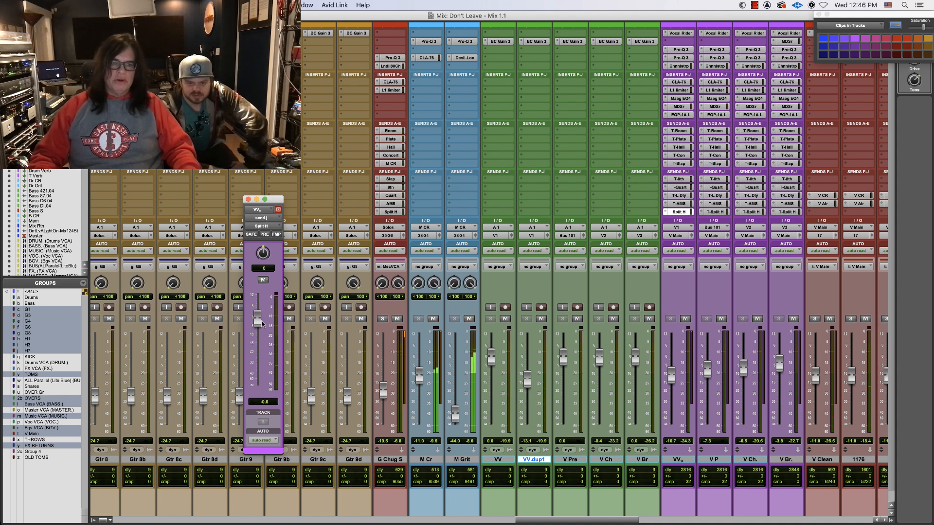
Step: Set the purple VV bus's T-Quart and T-8th sends to -12.6 dB and lower its volume to -11.8 dB
{"action": "left_click", "coordinate": [679, 187]}
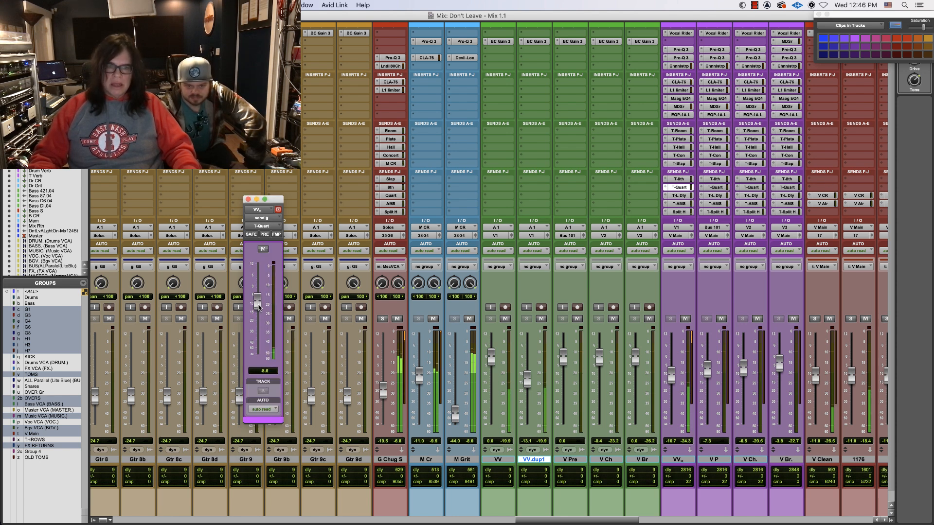
{"action": "left_click_drag", "start_coordinate": [259, 305], "coordinate": [258, 314]}
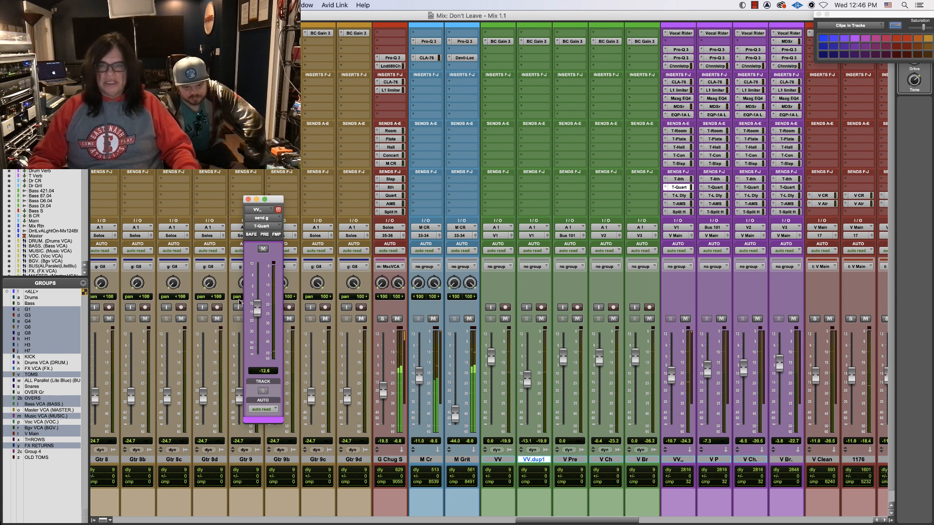
{"action": "left_click", "coordinate": [677, 179]}
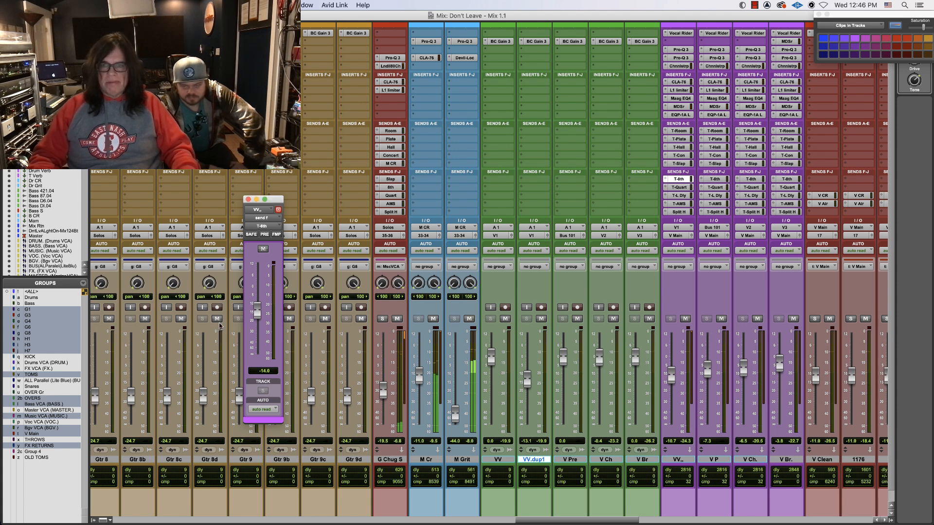
{"action": "left_click_drag", "start_coordinate": [259, 314], "coordinate": [259, 313]}
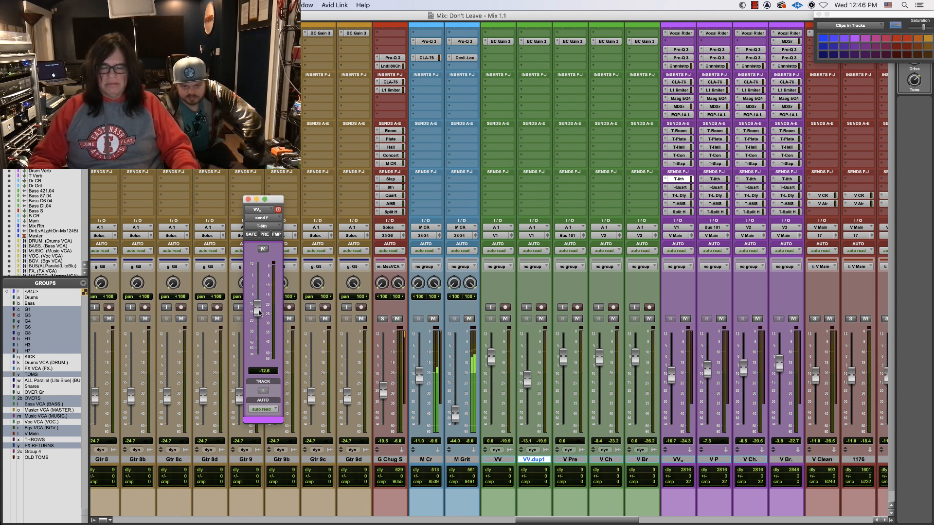
{"action": "left_click_drag", "start_coordinate": [674, 376], "coordinate": [674, 377]}
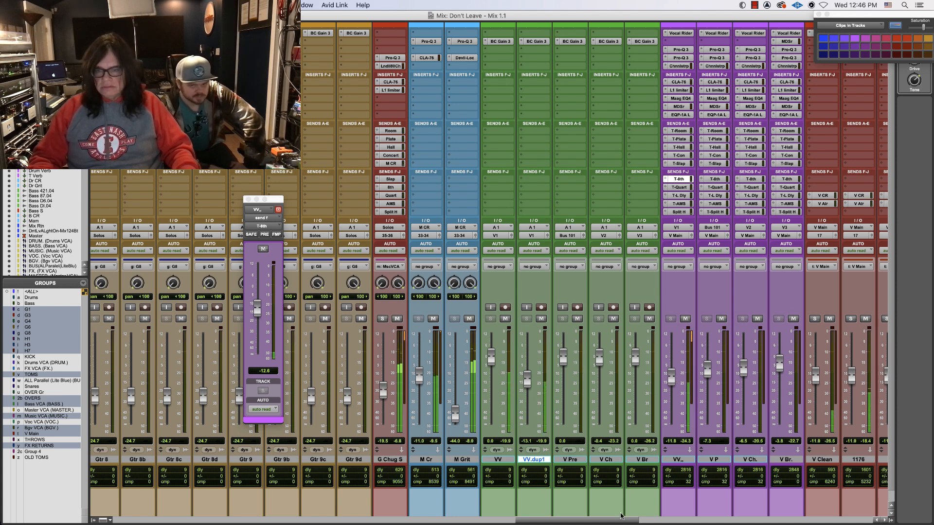
Step: Open the 1176LN compressor on the 1176 track, dismiss the color palette, review the compressor's gain reduction and close it
{"action": "left_click_drag", "start_coordinate": [621, 521], "coordinate": [649, 521]}
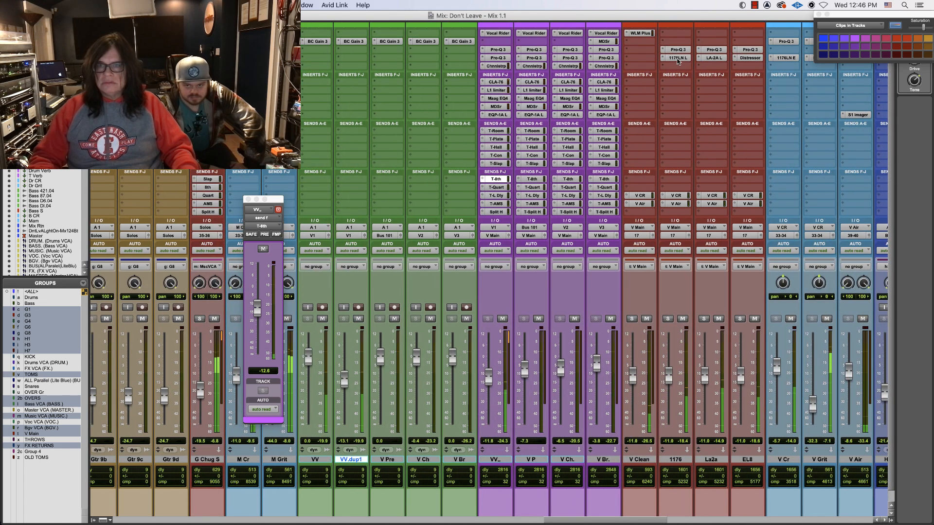
{"action": "left_click", "coordinate": [677, 58]}
{"action": "left_click", "coordinate": [819, 14]}
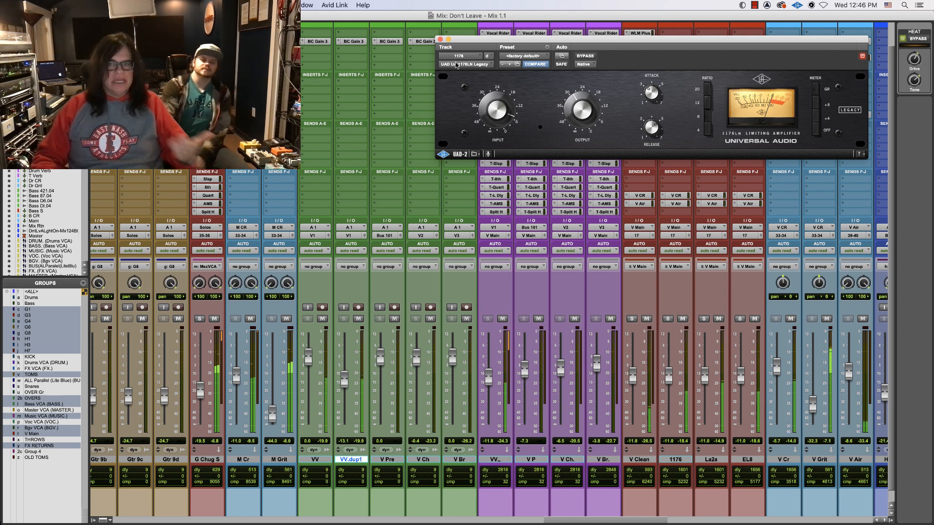
{"action": "left_click", "coordinate": [440, 39]}
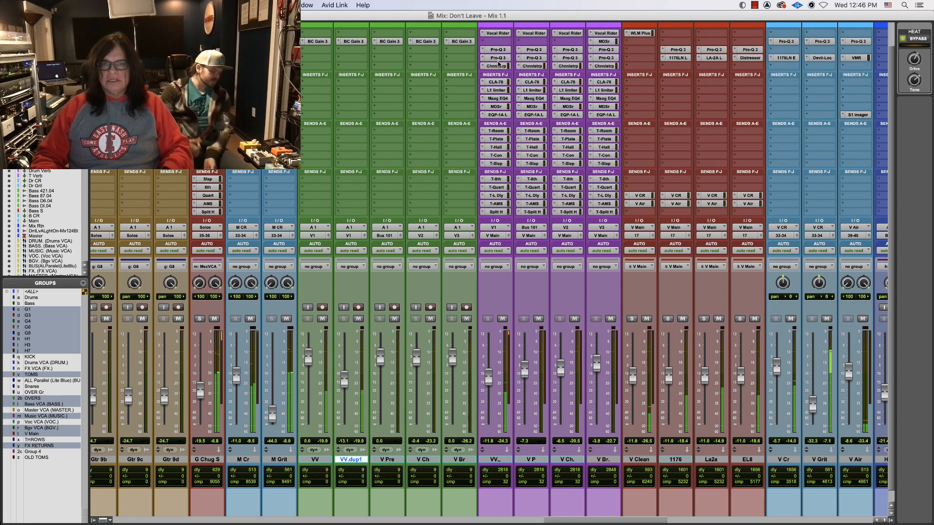
Step: Raise the input and adjust the output of the purple VV bus's CLA-76 compressor, and lower the bus volume to -12.6 dB
{"action": "left_click", "coordinate": [496, 82]}
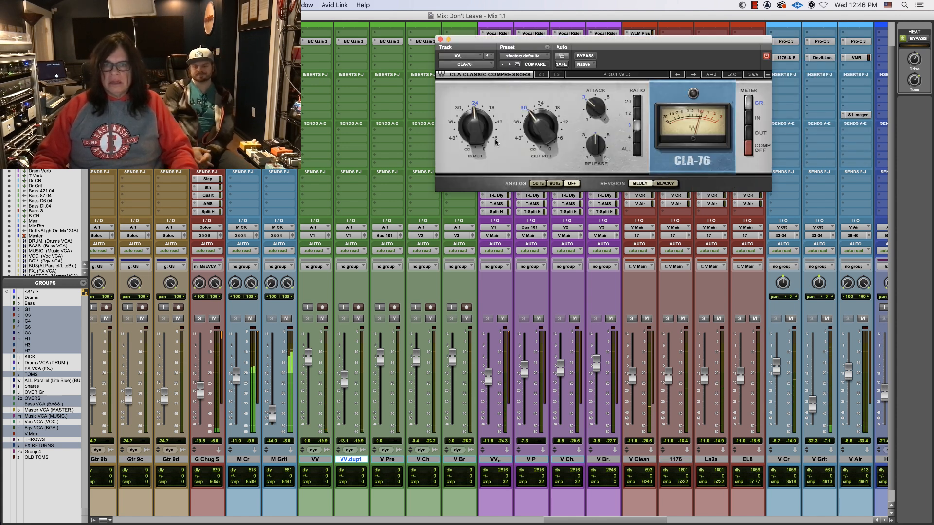
{"action": "left_click_drag", "start_coordinate": [464, 135], "coordinate": [465, 126]}
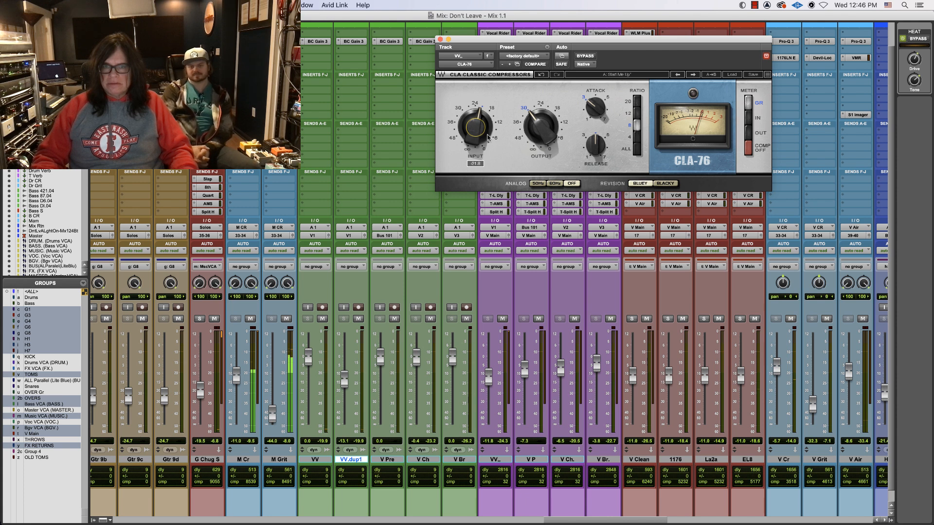
{"action": "left_click_drag", "start_coordinate": [521, 129], "coordinate": [524, 122]}
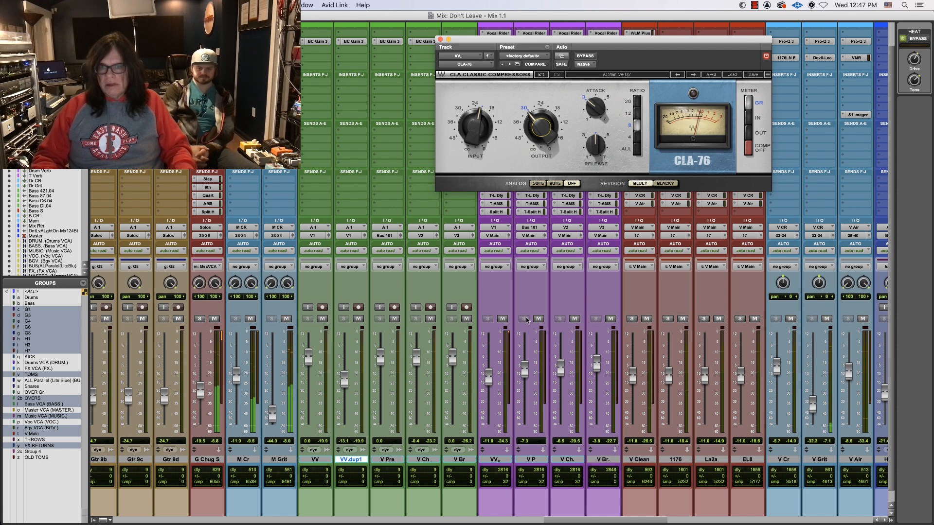
{"action": "left_click_drag", "start_coordinate": [489, 386], "coordinate": [490, 385]}
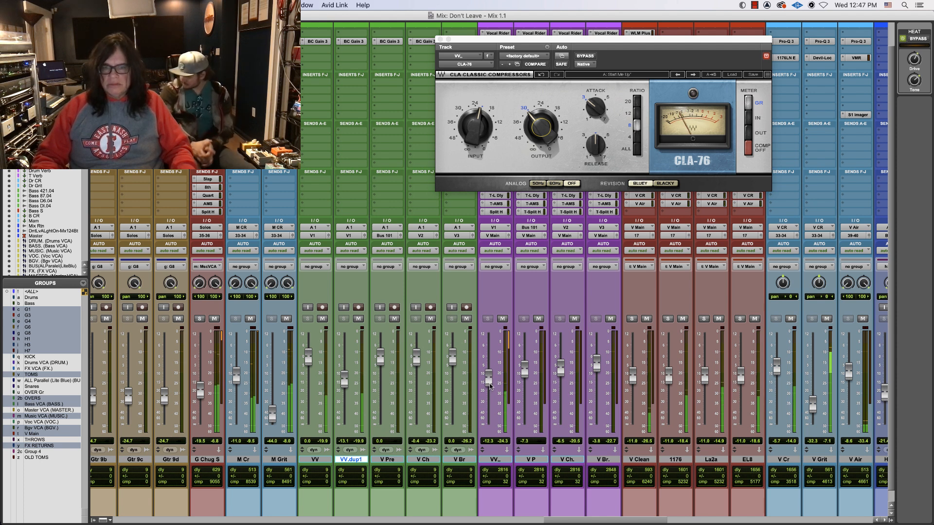
{"action": "left_click", "coordinate": [442, 39]}
Step: Set the linked threshold and output ceiling of the purple VV bus's L1 limiter to -26.1 and close the plug-in
{"action": "left_click", "coordinate": [496, 90]}
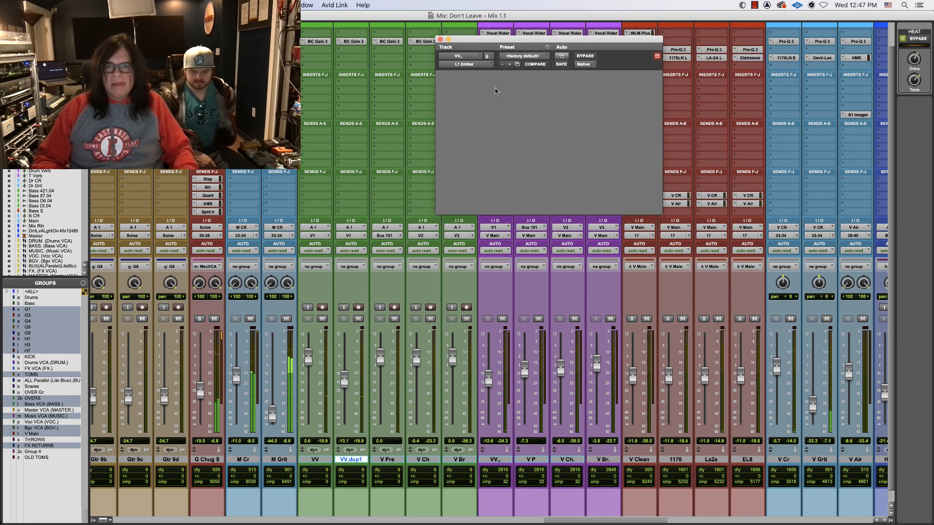
{"action": "left_click_drag", "start_coordinate": [493, 161], "coordinate": [493, 162]}
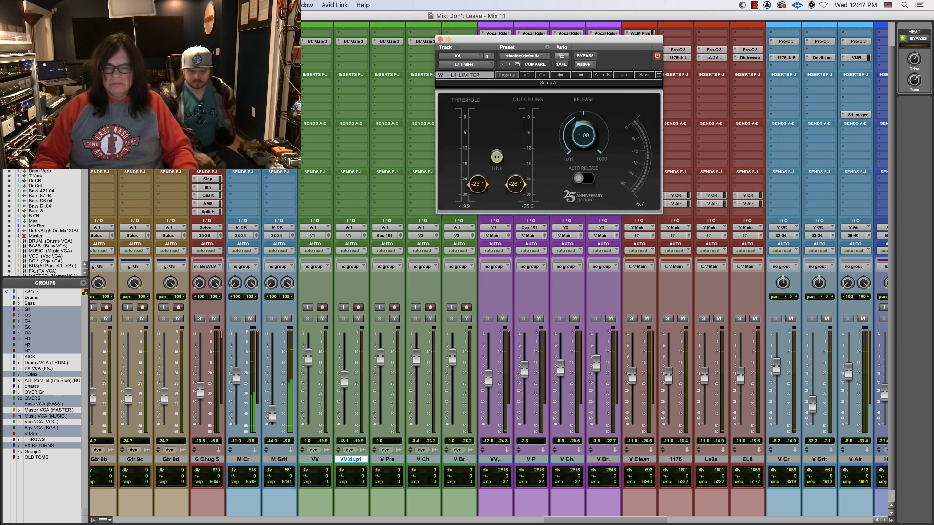
{"action": "left_click", "coordinate": [440, 40]}
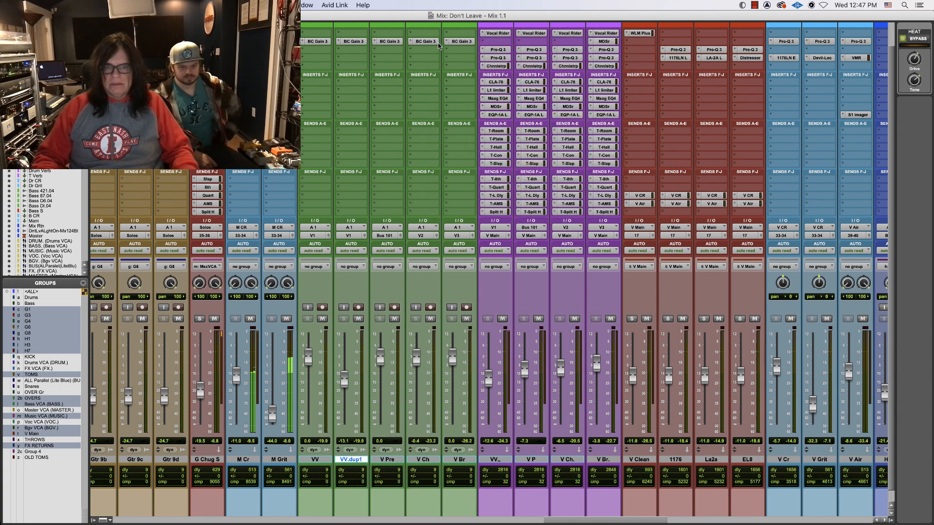
Step: Raise the volume of the Mam bass effect track to -12.1 dB
{"action": "left_click_drag", "start_coordinate": [556, 519], "coordinate": [260, 522]}
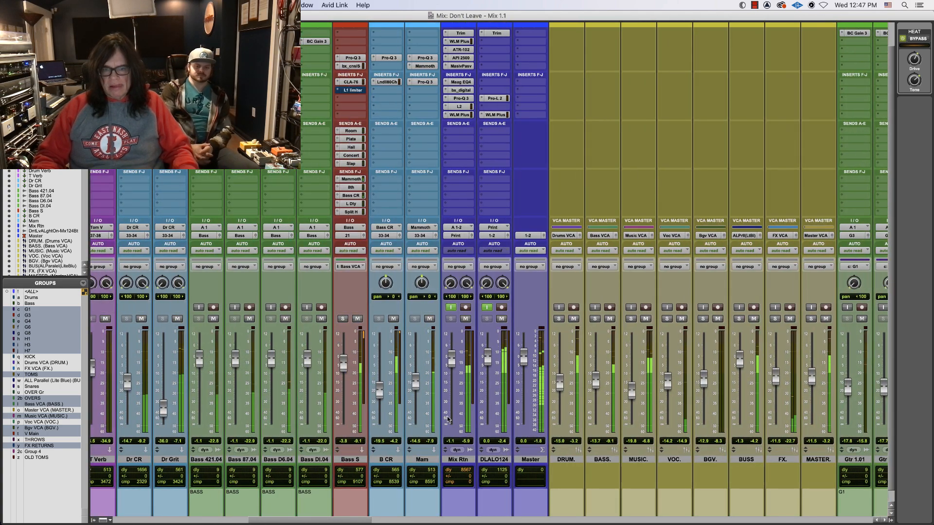
{"action": "left_click_drag", "start_coordinate": [415, 386], "coordinate": [416, 382]}
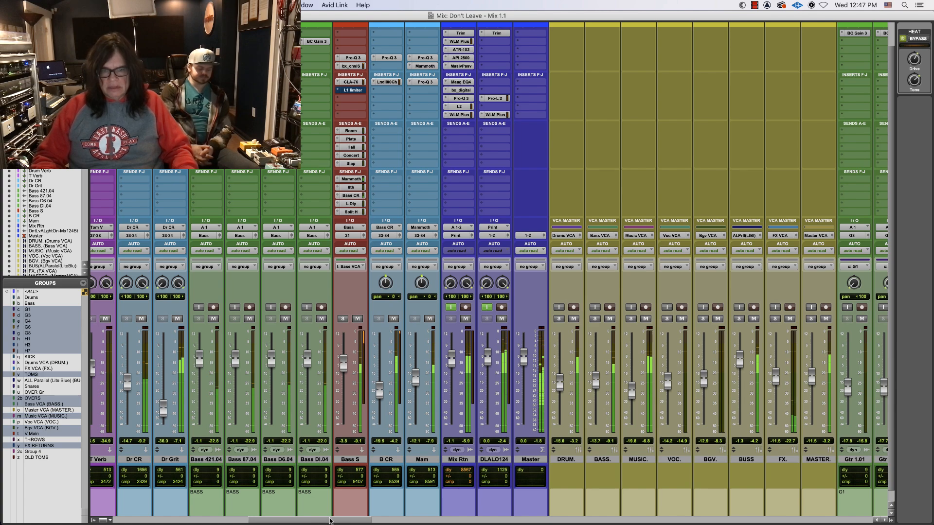
Step: Raise the G Chug S track's 8th send to about -19.8 dB and adjust the midrange EQ in its Lindell 80 Channel
{"action": "left_click_drag", "start_coordinate": [330, 521], "coordinate": [556, 523]}
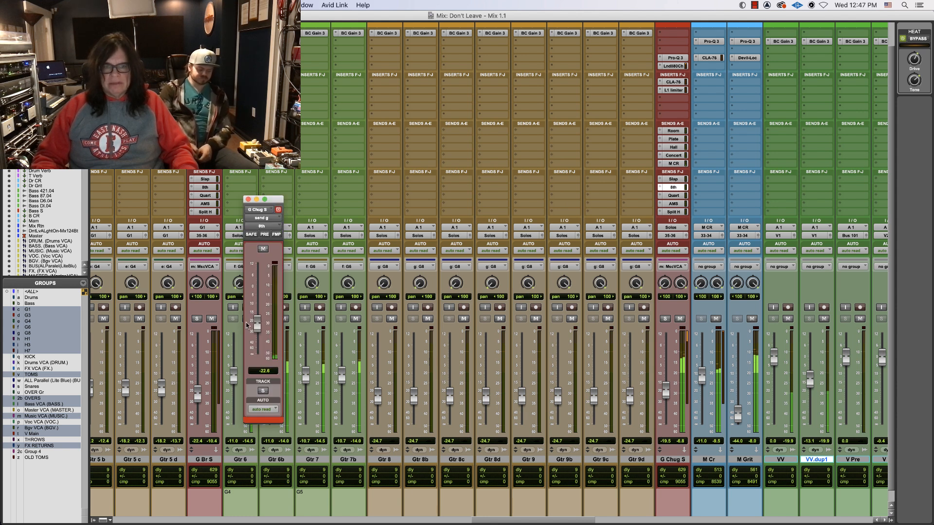
{"action": "left_click_drag", "start_coordinate": [261, 324], "coordinate": [261, 319]}
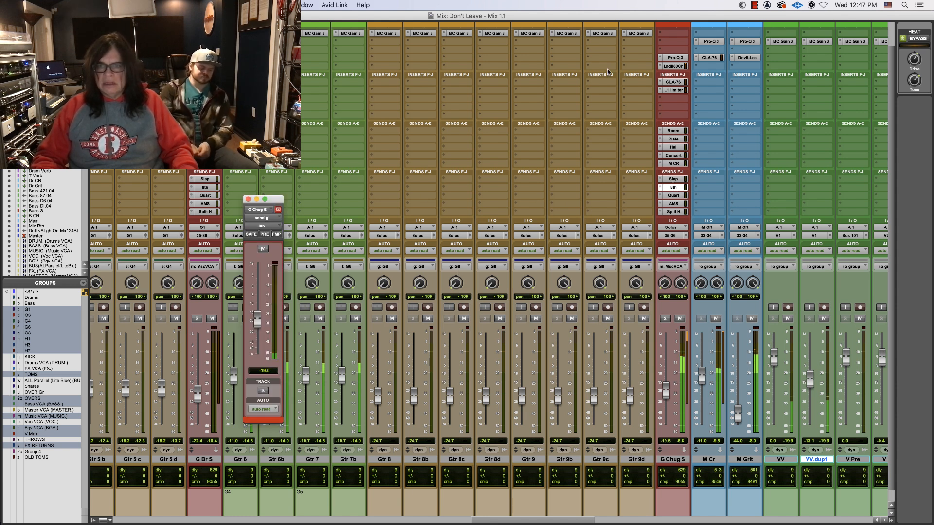
{"action": "left_click", "coordinate": [451, 248]}
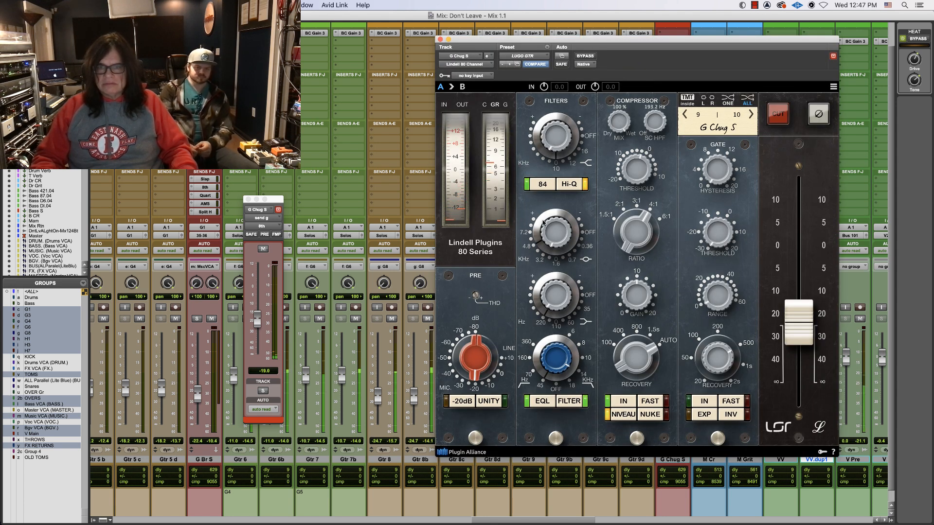
{"action": "left_click_drag", "start_coordinate": [543, 224], "coordinate": [543, 227]}
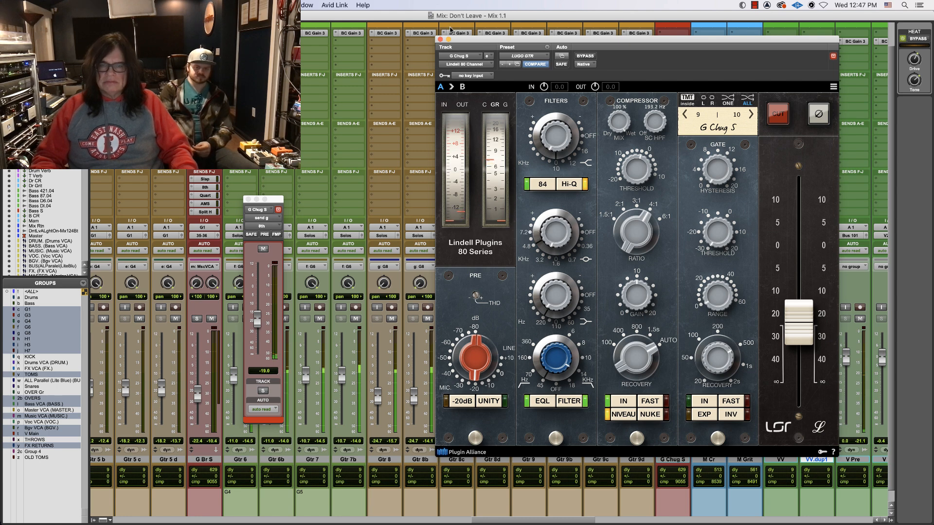
{"action": "left_click", "coordinate": [439, 39]}
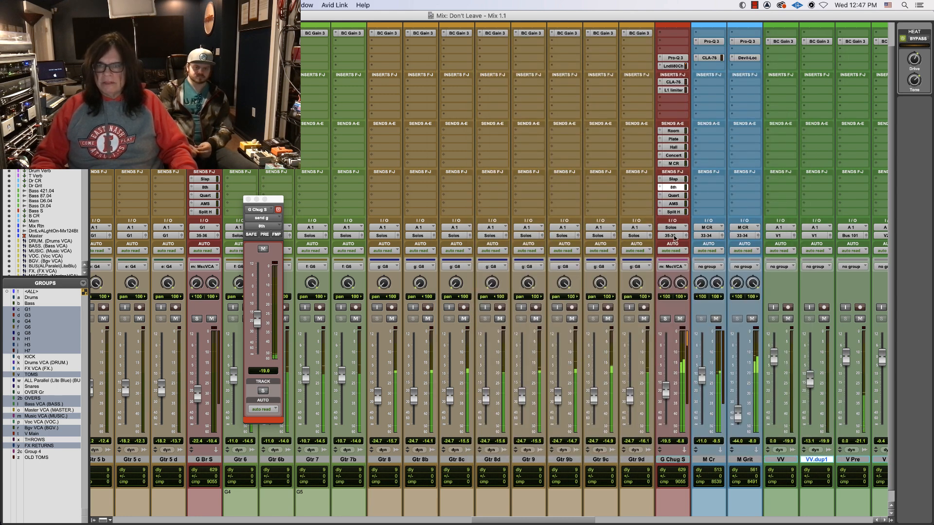
Step: Raise the G Chug S track's Split H send to -20.1 dB and close the send window
{"action": "left_click", "coordinate": [673, 212]}
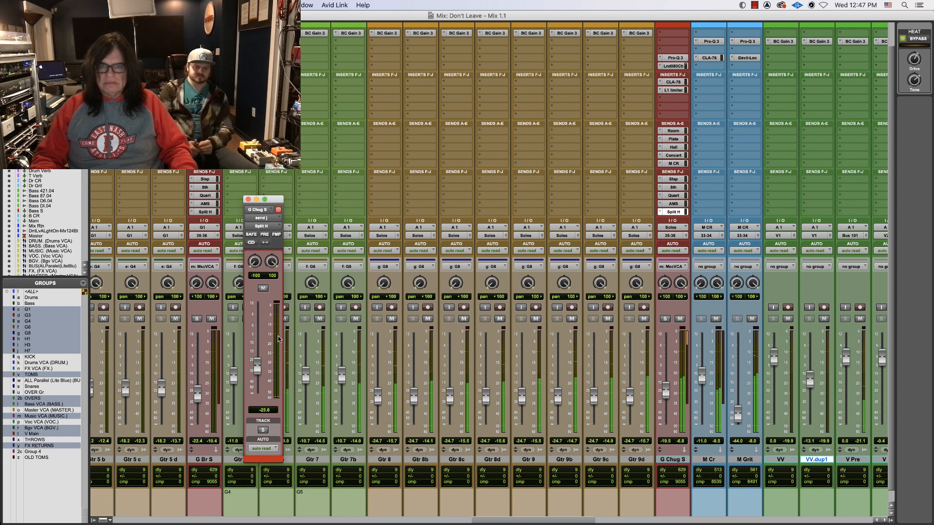
{"action": "left_click_drag", "start_coordinate": [259, 371], "coordinate": [260, 366]}
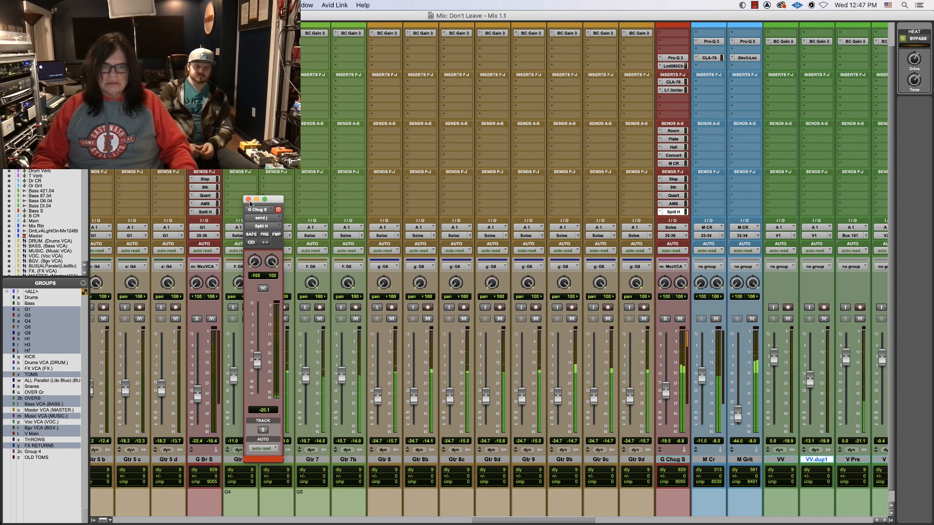
{"action": "left_click", "coordinate": [248, 200]}
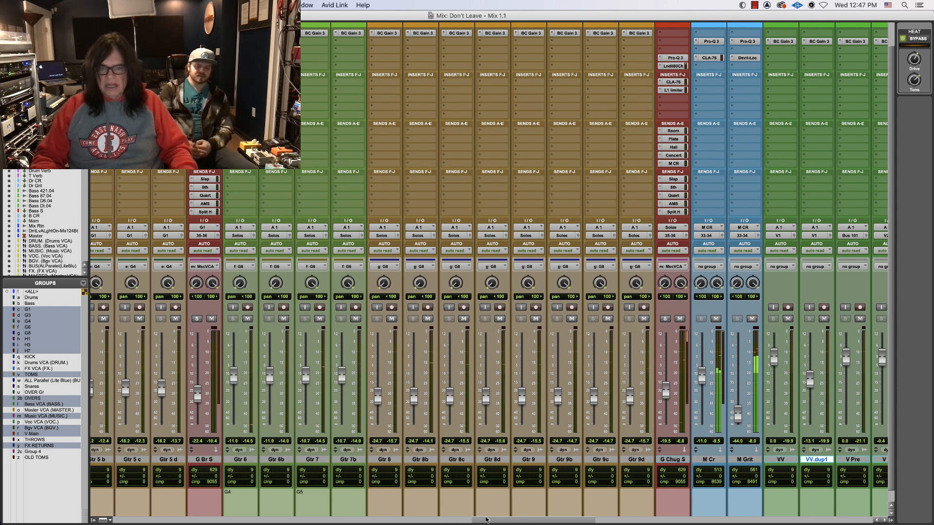
Step: Nudge the volume of the purple V Ch. bus and review the gain reduction of the 1176 track's 1176LN compressor
{"action": "left_click_drag", "start_coordinate": [497, 518], "coordinate": [586, 524]}
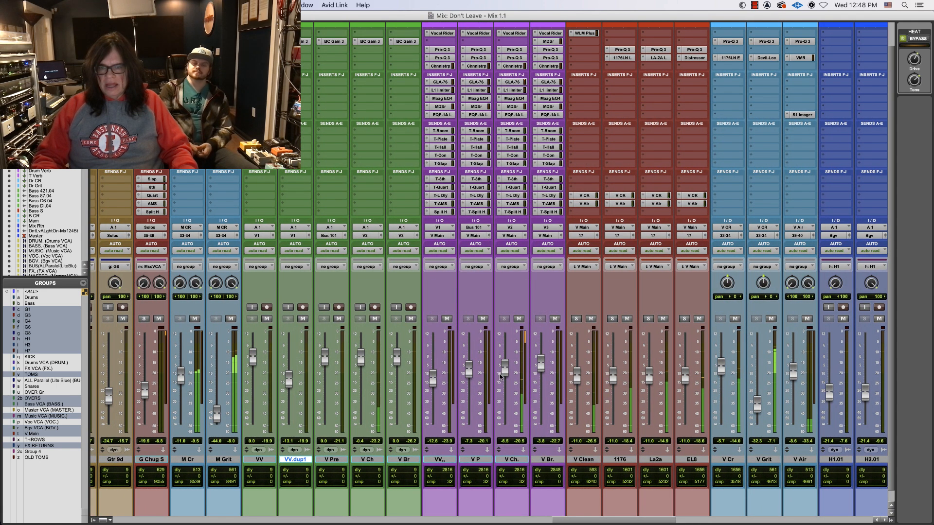
{"action": "left_click_drag", "start_coordinate": [504, 373], "coordinate": [505, 373]}
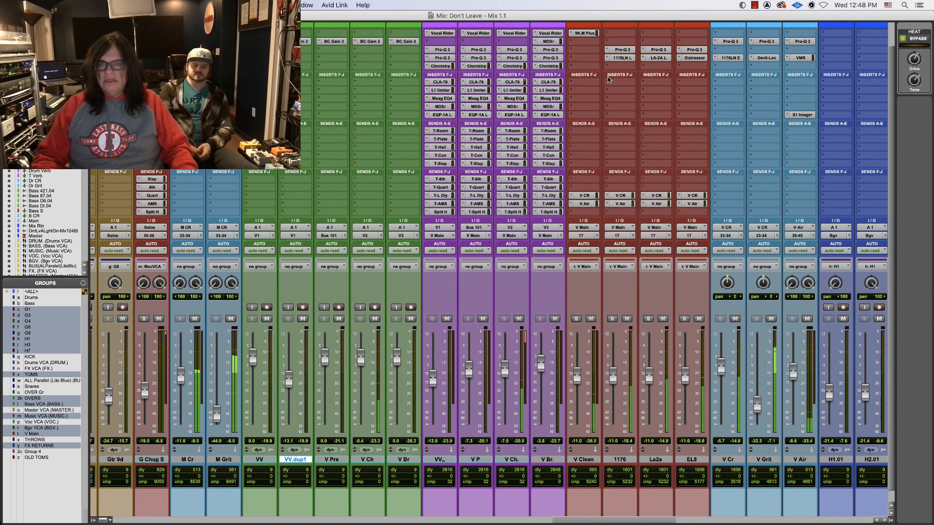
{"action": "left_click", "coordinate": [620, 58]}
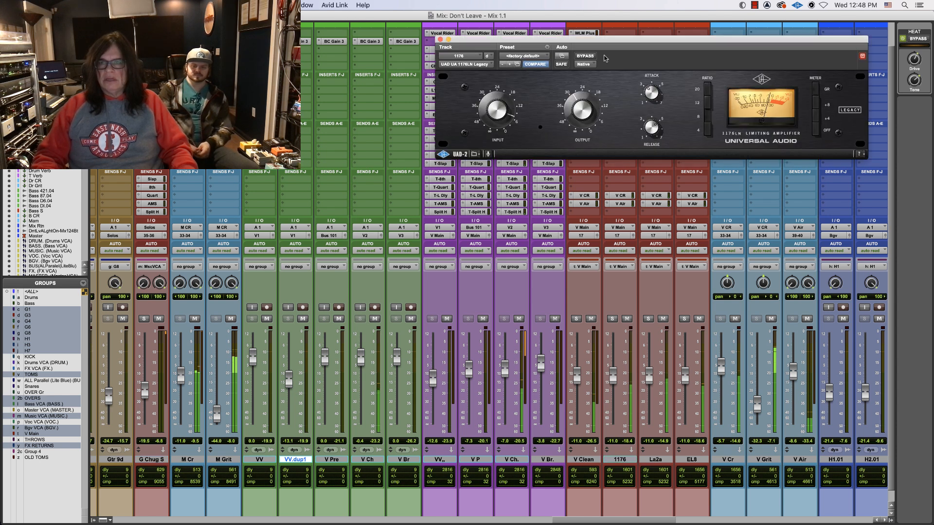
{"action": "left_click", "coordinate": [440, 39]}
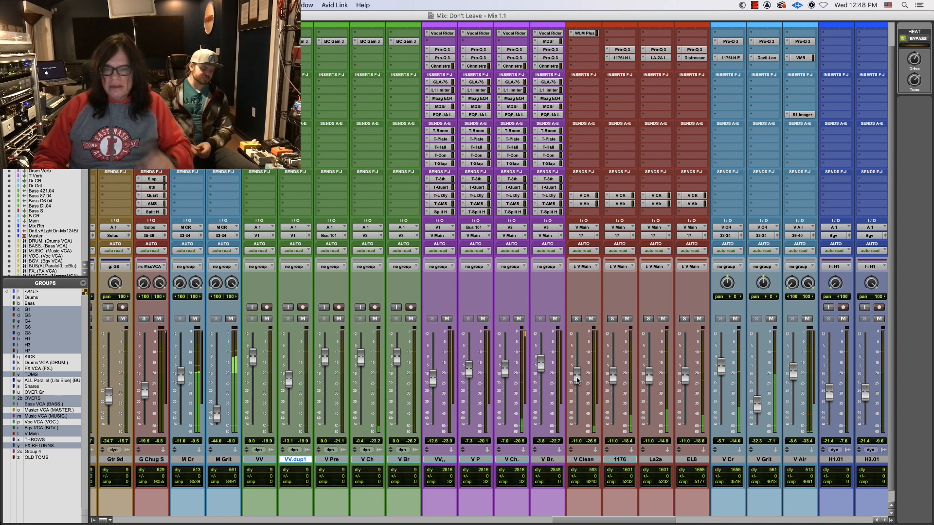
Step: Lower the grouped V Clean, 1176, La2a and EL8 tracks to -15.0 dB and raise purple VV to -6.8 dB and V P to -3.3 dB
{"action": "left_click_drag", "start_coordinate": [577, 381], "coordinate": [577, 388]}
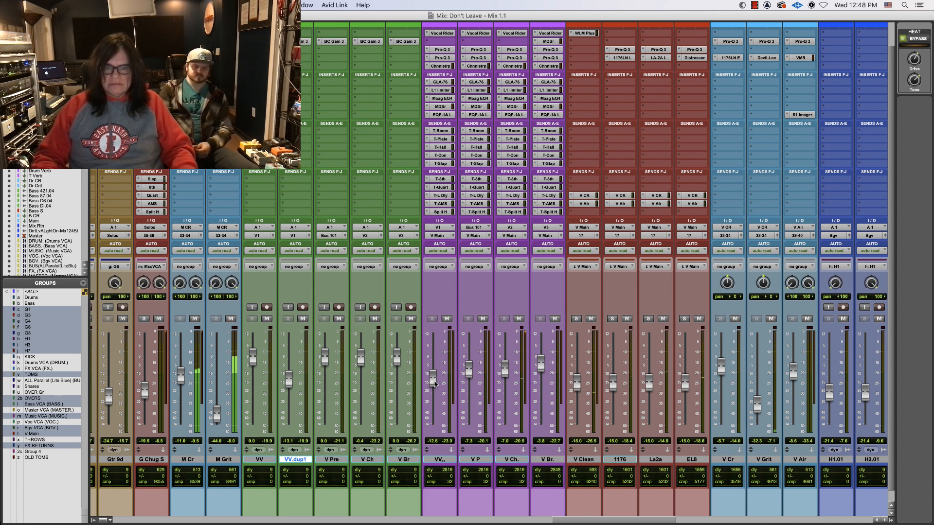
{"action": "left_click_drag", "start_coordinate": [434, 382], "coordinate": [506, 368]}
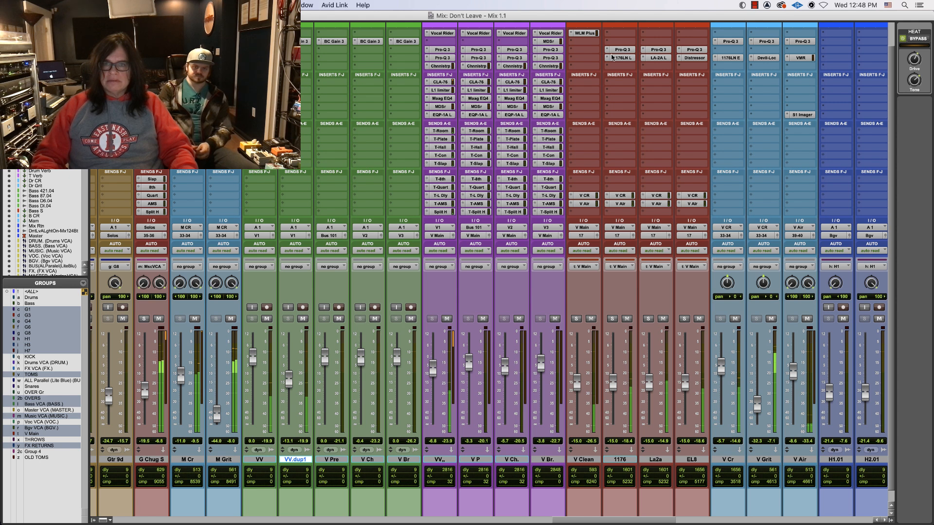
Step: While watching the 1176LN compressor, raise purple VV to -4.6 dB and V Ch. to -4.3 dB, and lower the grouped parallel vocal tracks to -16.6 dB
{"action": "left_click", "coordinate": [614, 58]}
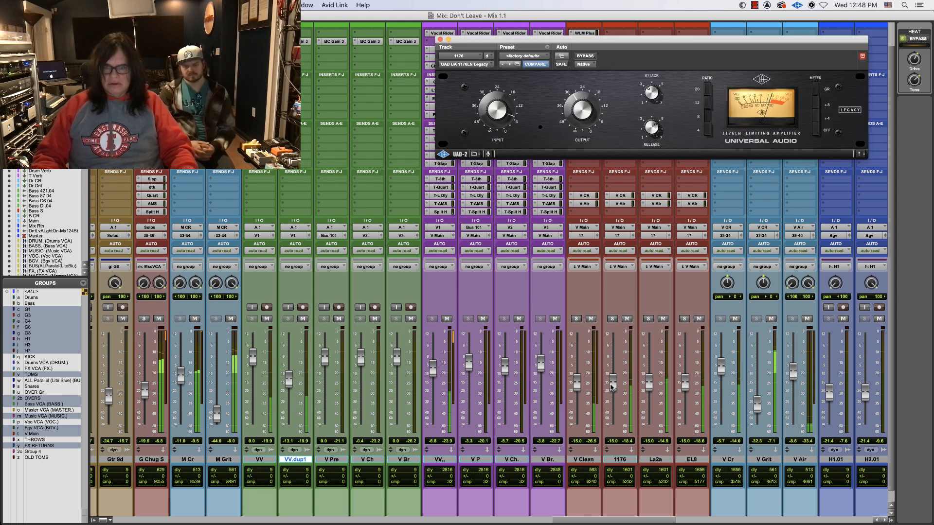
{"action": "left_click_drag", "start_coordinate": [611, 388], "coordinate": [611, 391]}
{"action": "left_click_drag", "start_coordinate": [433, 368], "coordinate": [435, 364]}
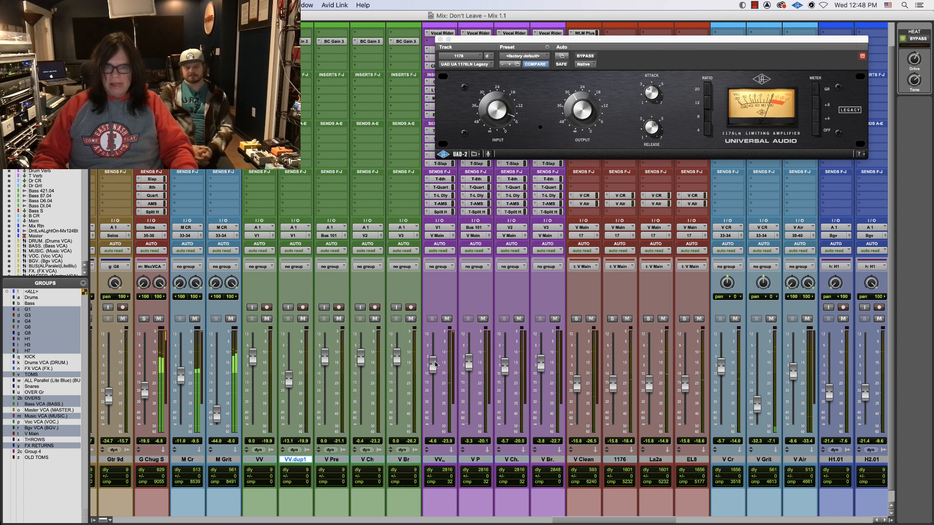
{"action": "left_click_drag", "start_coordinate": [506, 367], "coordinate": [506, 363]}
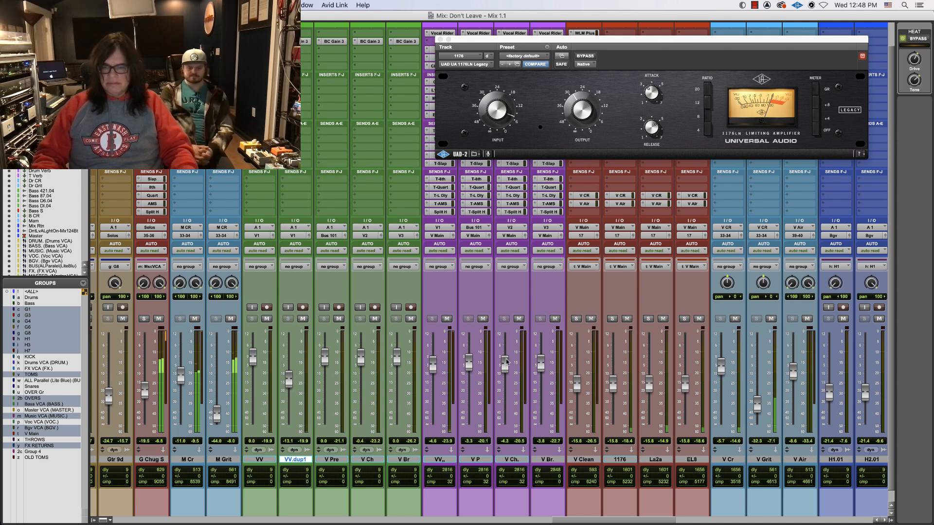
{"action": "left_click_drag", "start_coordinate": [615, 386], "coordinate": [617, 391]}
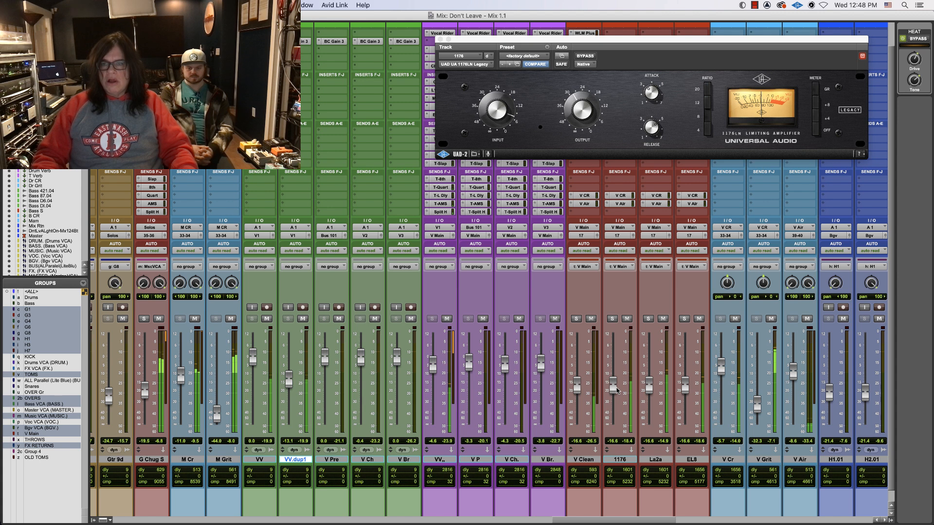
{"action": "left_click", "coordinate": [491, 116]}
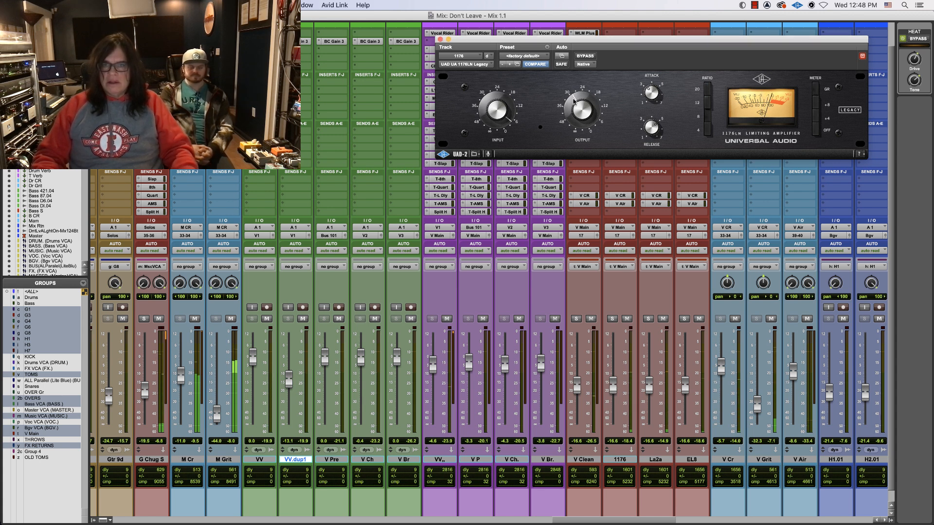
{"action": "left_click", "coordinate": [441, 39]}
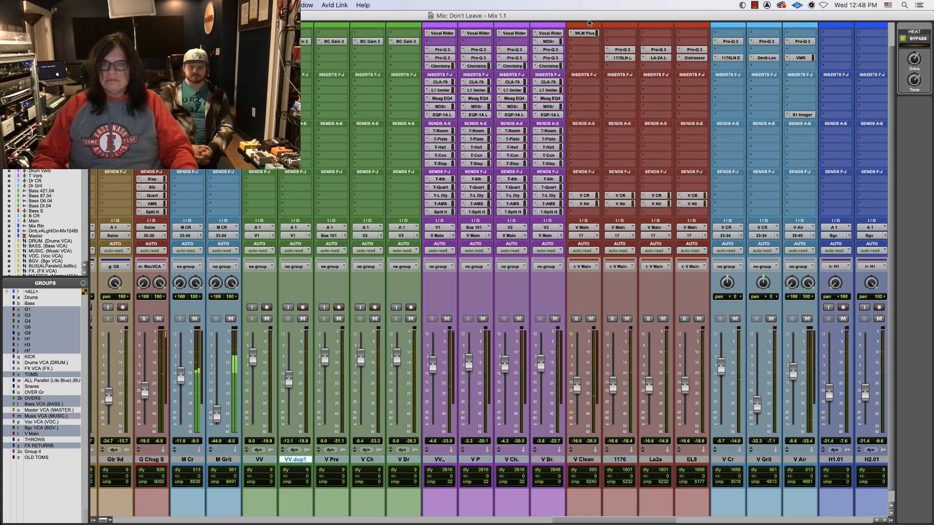
Step: Review the LA-2A compressor on the La2a track and increase the input of the EL8 track's Distressor
{"action": "left_click", "coordinate": [654, 58]}
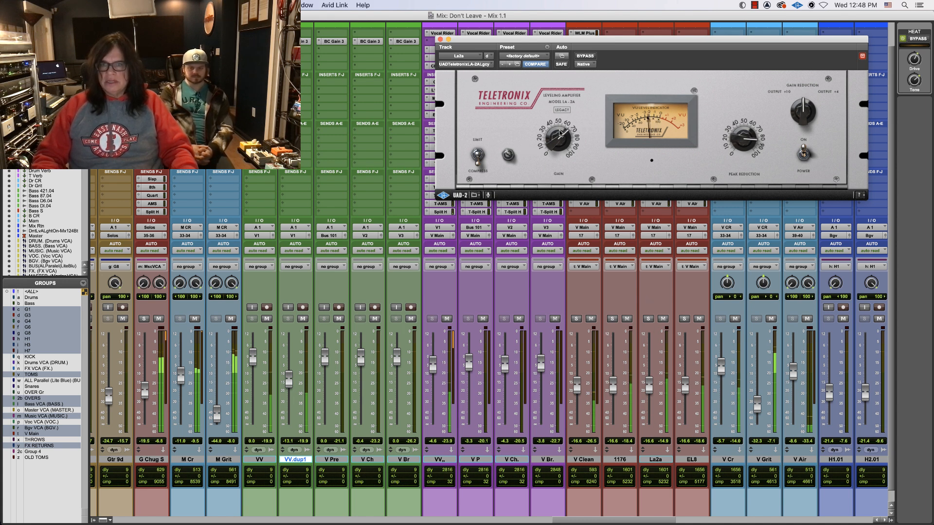
{"action": "left_click", "coordinate": [441, 40]}
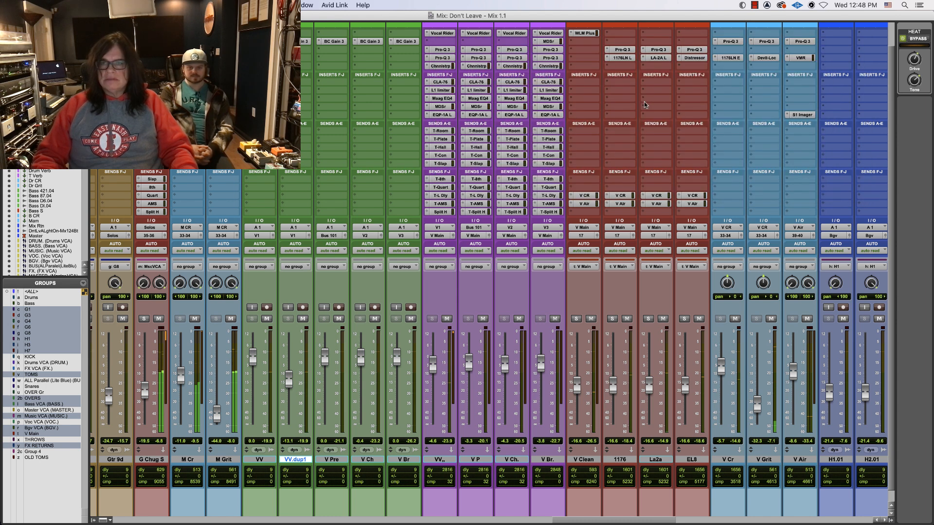
{"action": "left_click", "coordinate": [694, 58]}
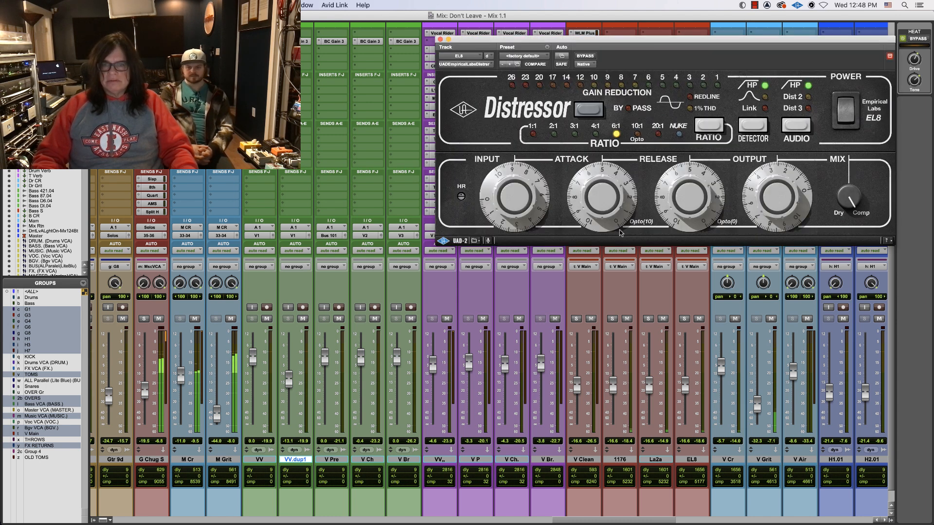
{"action": "left_click_drag", "start_coordinate": [494, 199], "coordinate": [494, 195]}
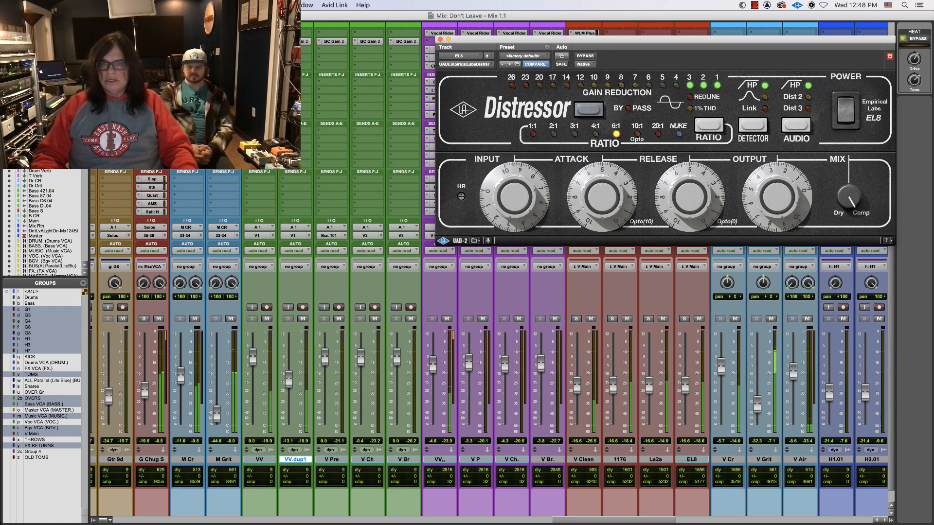
{"action": "left_click", "coordinate": [440, 39]}
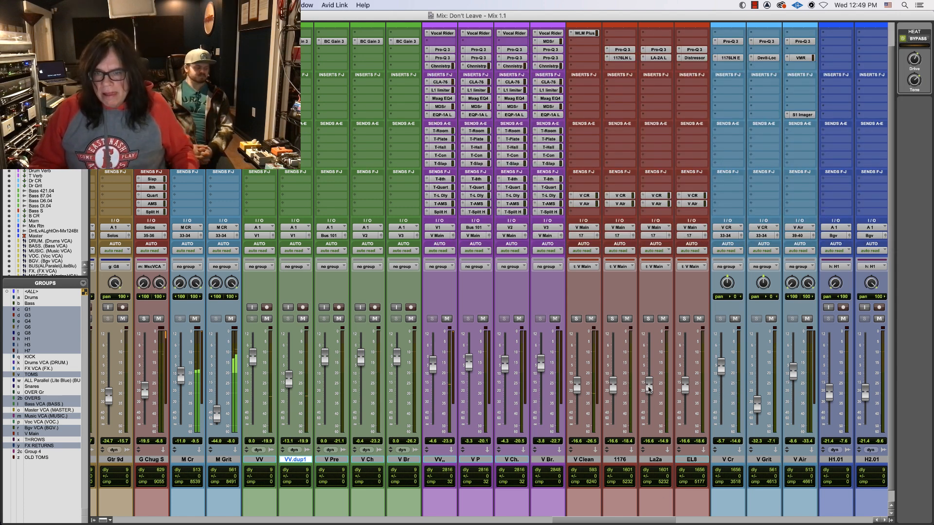
Step: Lower the grouped V Clean, 1176, La2a and EL8 tracks to -18.2 dB
{"action": "left_click_drag", "start_coordinate": [649, 389], "coordinate": [649, 396]}
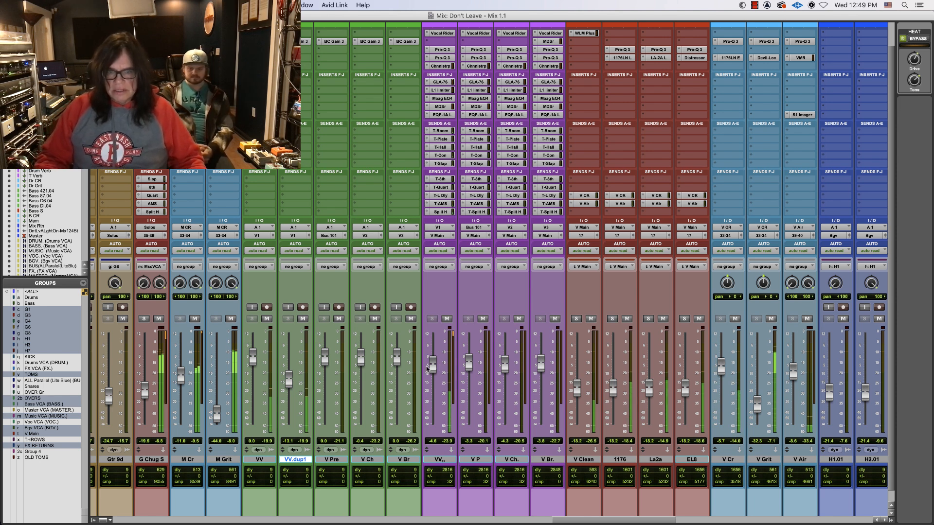
Step: Lower the purple VV_ track to -6.8 dB and set its Split H send level to -4.9 dB
{"action": "left_click_drag", "start_coordinate": [433, 366], "coordinate": [434, 371]}
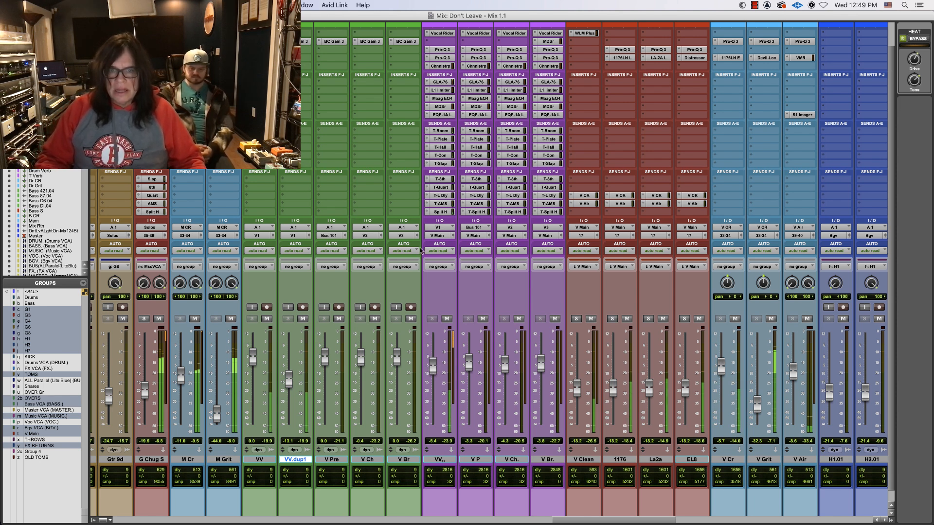
{"action": "left_click", "coordinate": [440, 212]}
{"action": "left_click_drag", "start_coordinate": [258, 319], "coordinate": [262, 327]}
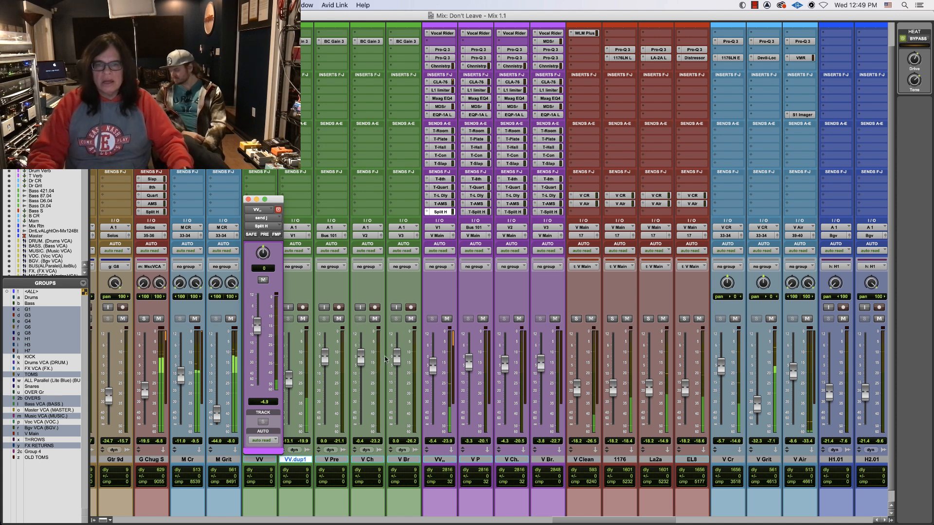
{"action": "left_click_drag", "start_coordinate": [434, 365], "coordinate": [435, 371]}
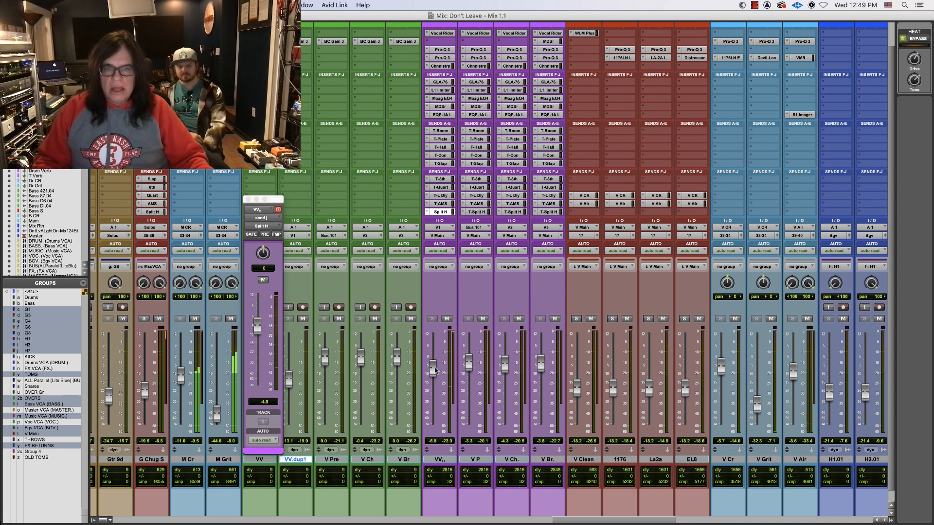
Step: In the purple VV_ track's Pro-Q 3, cut the bell band just under 200 Hz to about -2 dB and slightly trim the 7.7 kHz band
{"action": "left_click", "coordinate": [447, 60]}
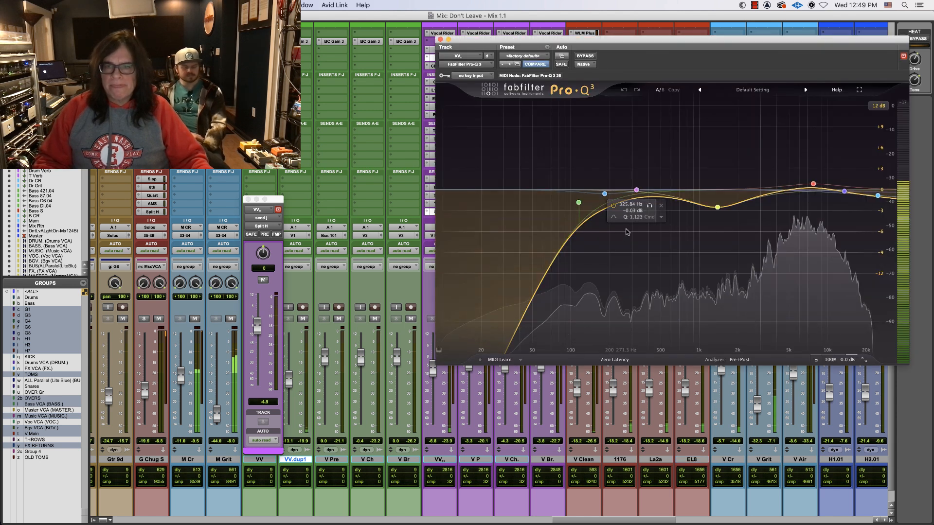
{"action": "left_click_drag", "start_coordinate": [604, 207], "coordinate": [604, 210]}
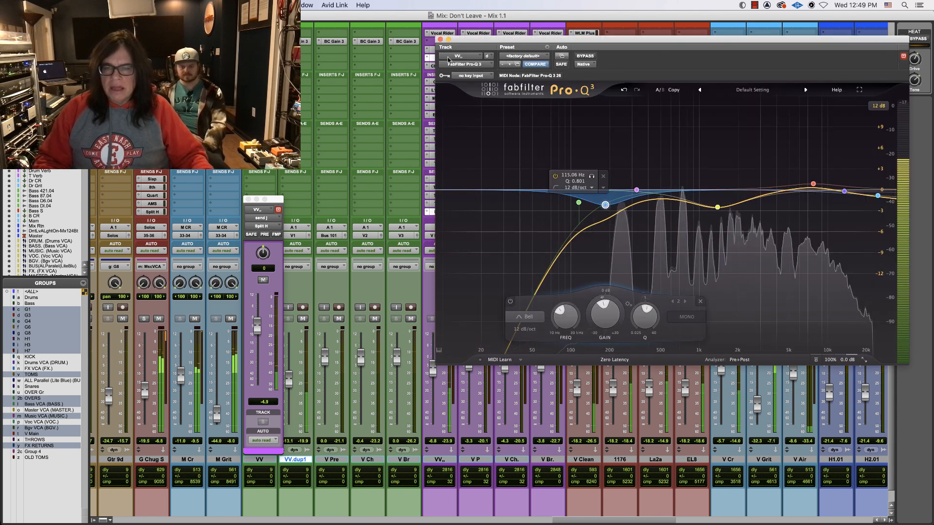
{"action": "left_click", "coordinate": [813, 185]}
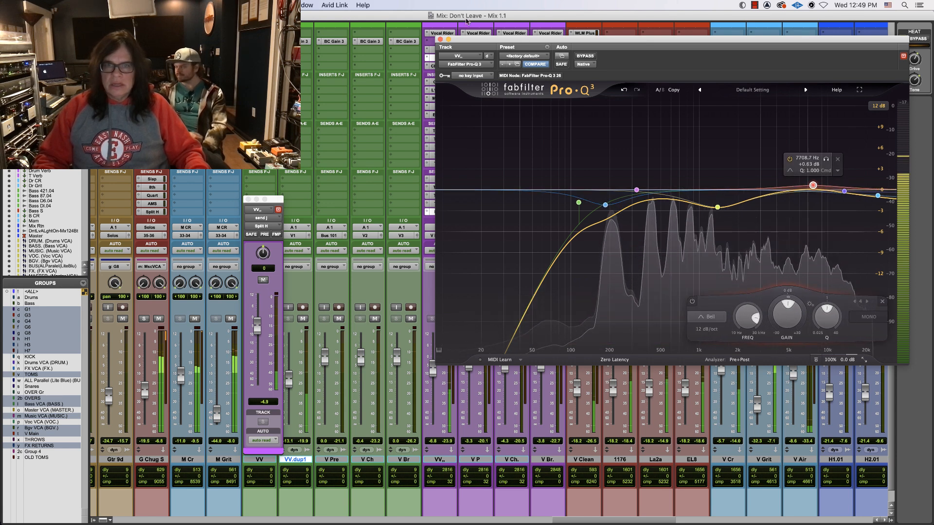
Step: Lower the VV_ track's T-Con send to -10.2 dB and check the level of its T-Slap send
{"action": "left_click", "coordinate": [440, 39]}
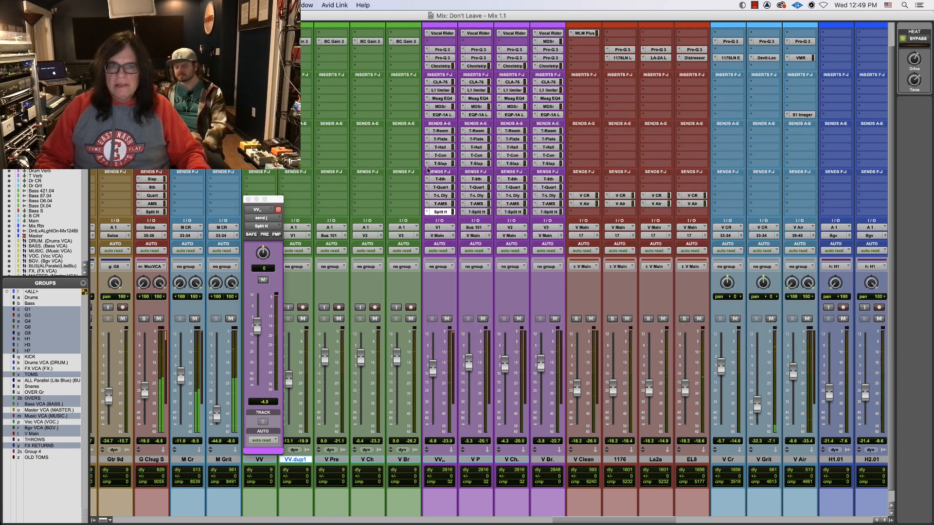
{"action": "left_click", "coordinate": [441, 155]}
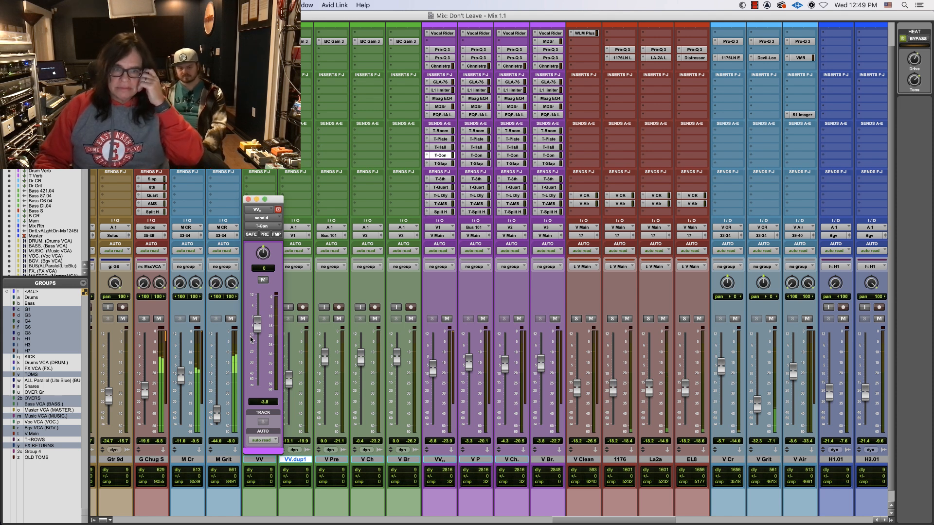
{"action": "left_click_drag", "start_coordinate": [257, 324], "coordinate": [257, 339]}
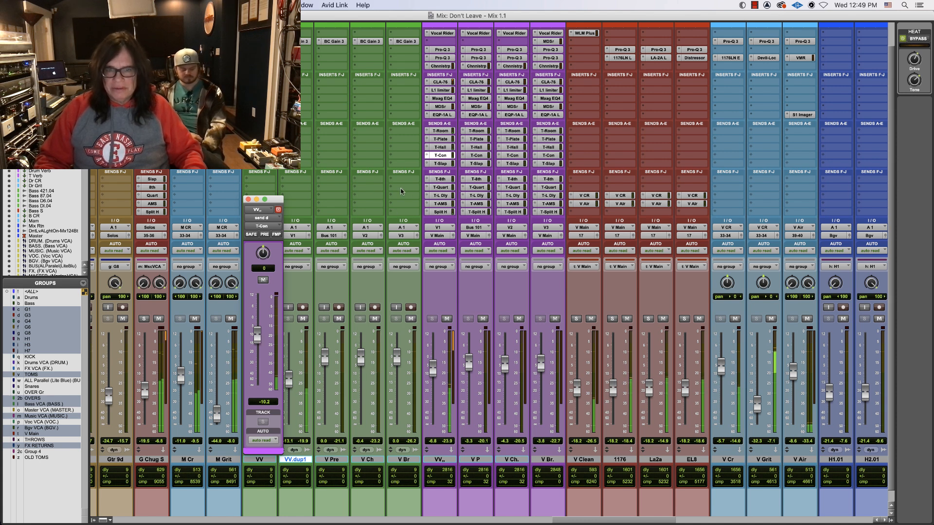
{"action": "left_click", "coordinate": [442, 165]}
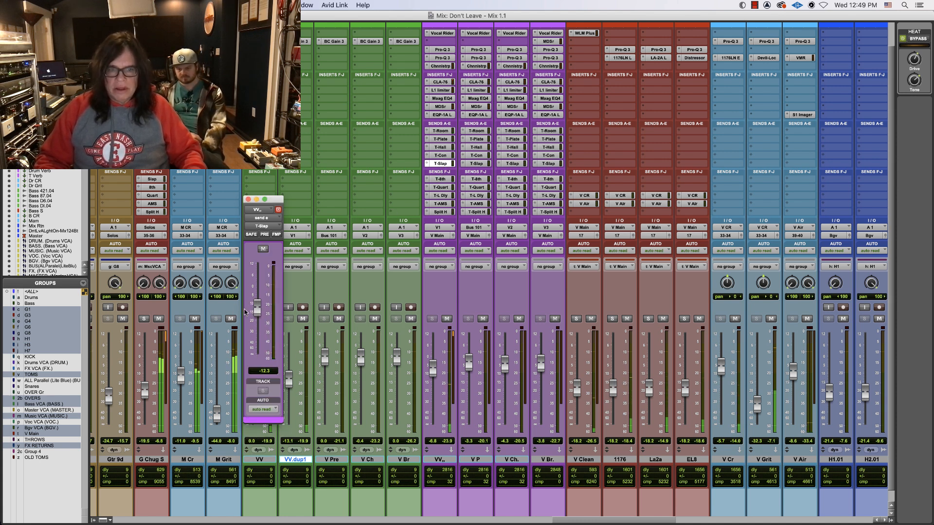
{"action": "left_click", "coordinate": [247, 199]}
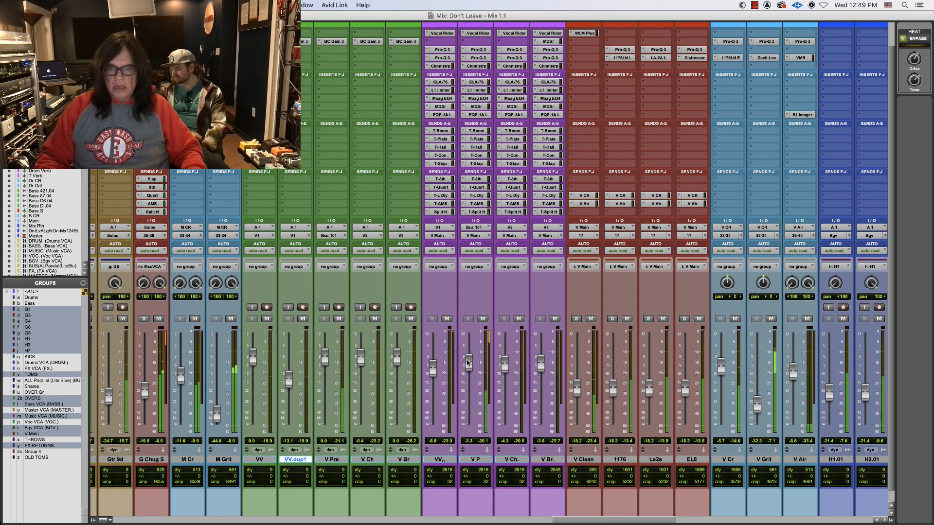
Step: Lower the V P fader to -5.9 dB and bring its Pro-Q 3 band near 7.6 kHz down to -0.24 dB
{"action": "left_click_drag", "start_coordinate": [466, 358], "coordinate": [469, 367]}
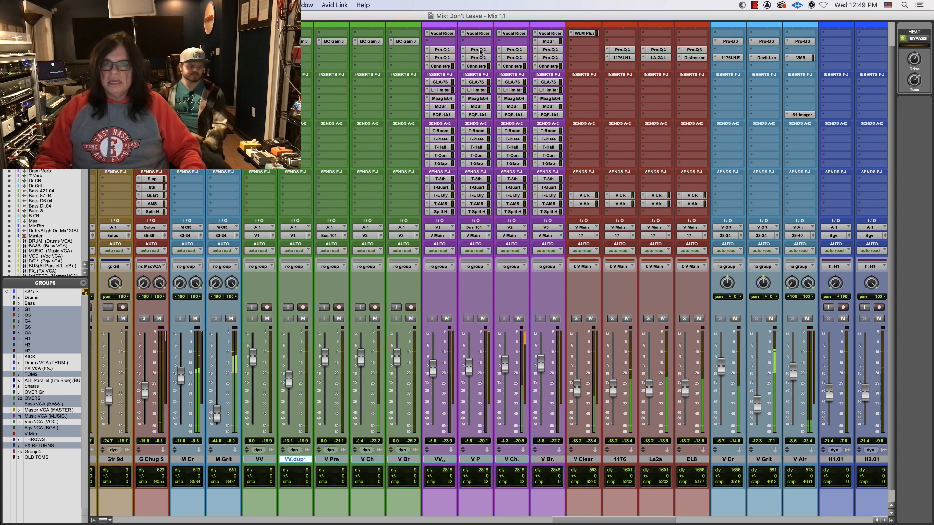
{"action": "left_click", "coordinate": [479, 57]}
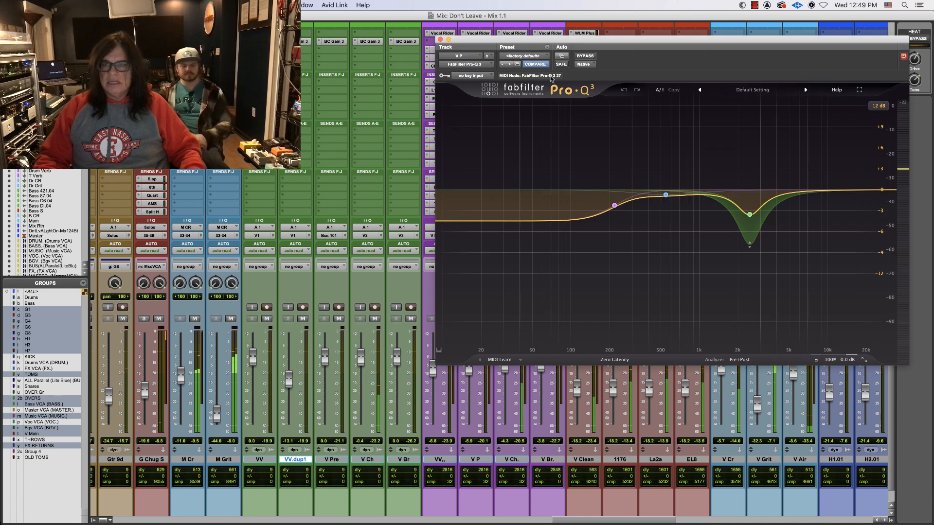
{"action": "left_click", "coordinate": [441, 39]}
{"action": "left_click", "coordinate": [479, 58]}
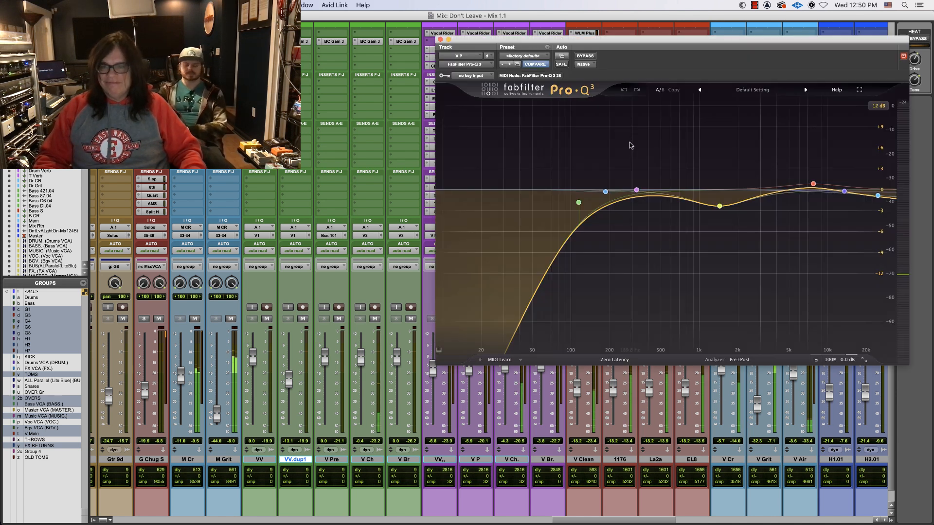
{"action": "left_click", "coordinate": [812, 189]}
{"action": "left_click_drag", "start_coordinate": [811, 190], "coordinate": [811, 192]}
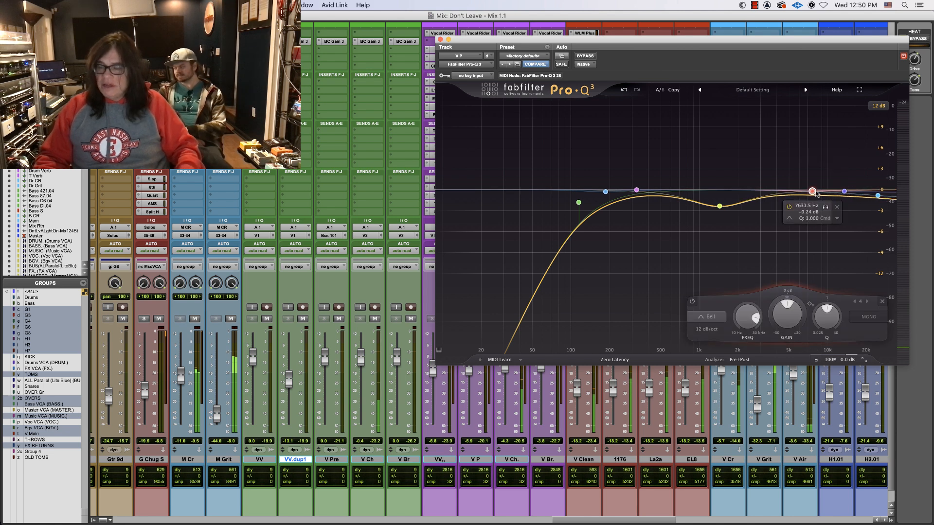
{"action": "key", "text": "space"}
{"action": "left_click", "coordinate": [441, 40]}
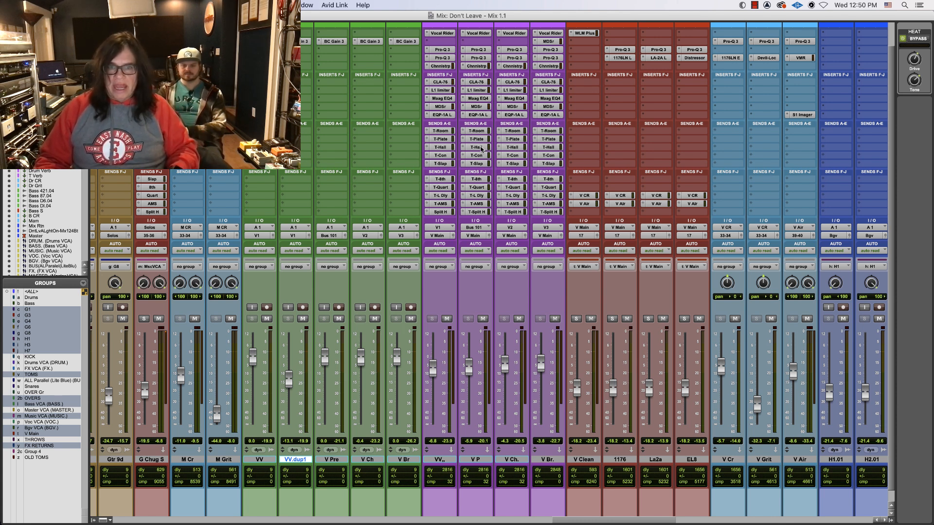
Step: Open V P's T-Hall send and match the T-Split fader to the level of the other throw tracks
{"action": "left_click", "coordinate": [479, 147]}
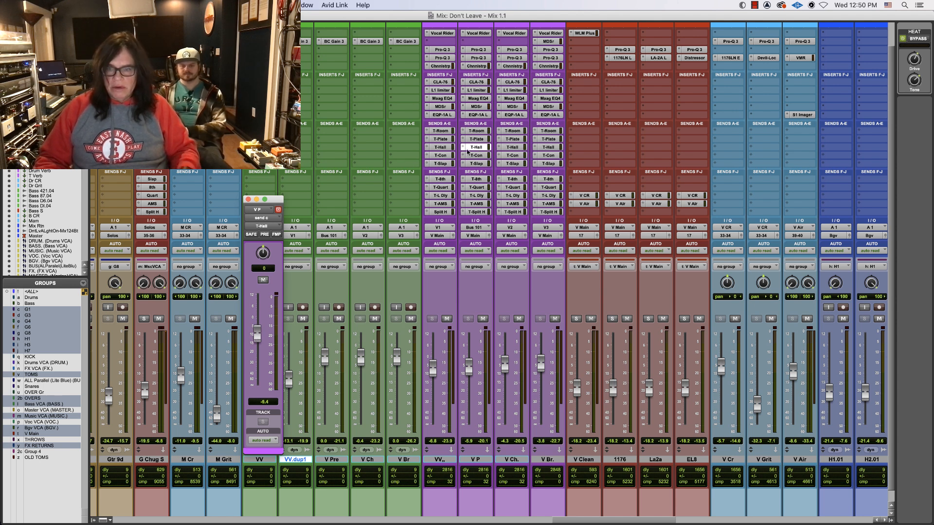
{"action": "left_click_drag", "start_coordinate": [564, 522], "coordinate": [733, 524]}
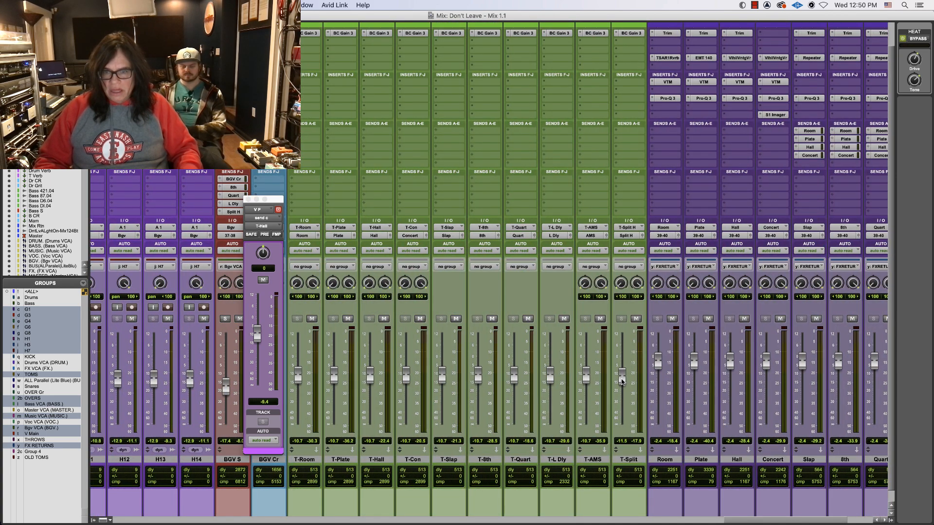
{"action": "left_click_drag", "start_coordinate": [623, 382], "coordinate": [622, 379]}
Step: Enable the THROWS group and lower all the throw track faders together slightly
{"action": "left_click", "coordinate": [411, 460]}
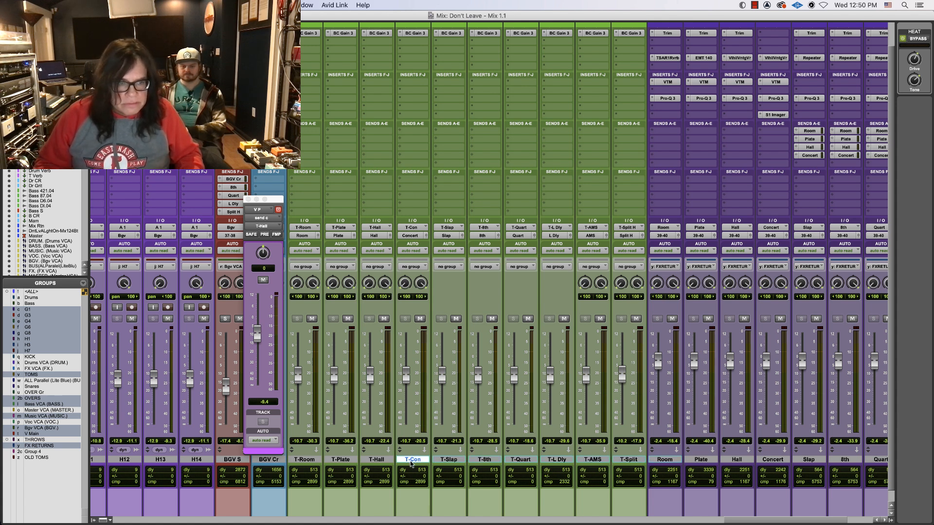
{"action": "left_click", "coordinate": [39, 439]}
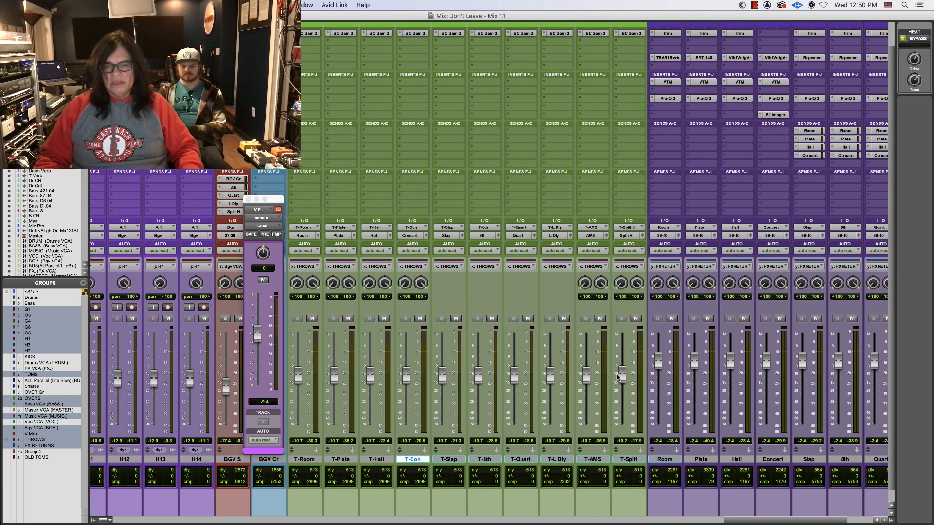
{"action": "left_click_drag", "start_coordinate": [623, 376], "coordinate": [623, 381]}
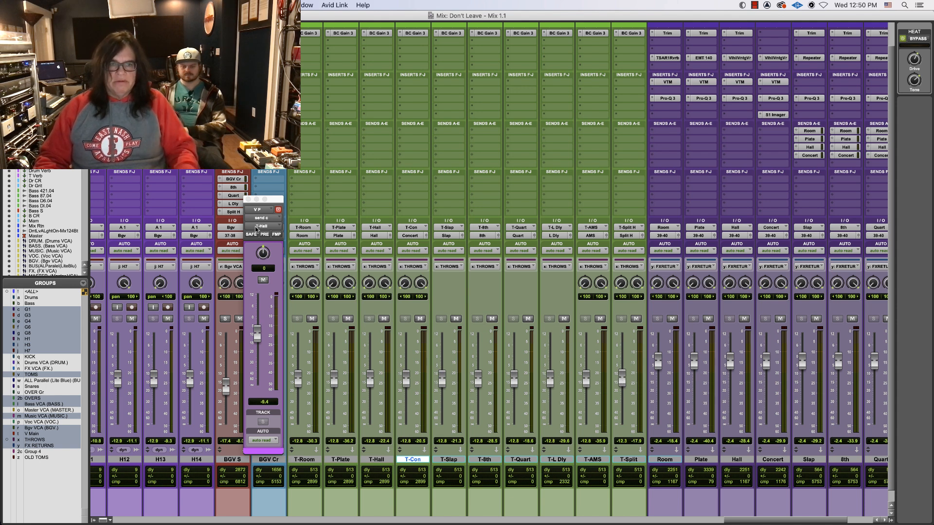
{"action": "left_click", "coordinate": [248, 200]}
Step: Check the VV_ track's T-Quart send and set its T-8th send to -13.7 dB
{"action": "key", "text": "super+equal"}
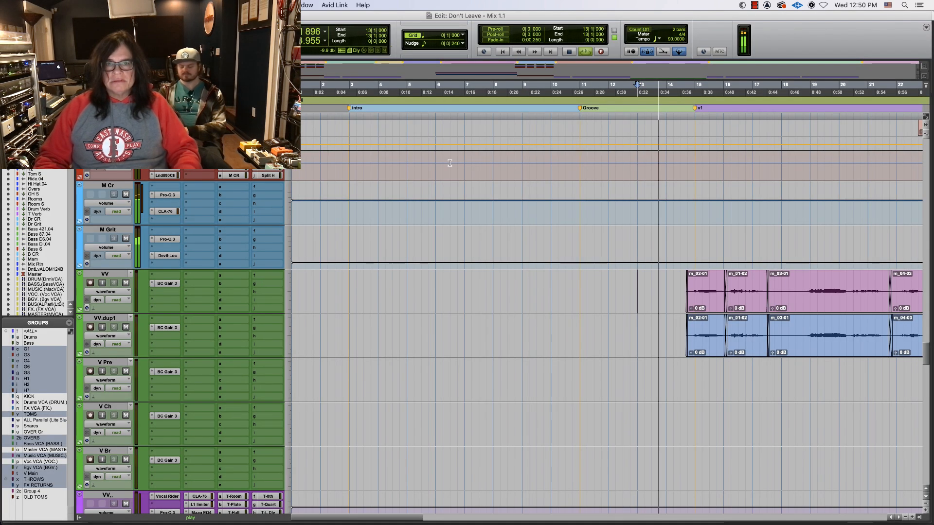
{"action": "key", "text": "super+equal"}
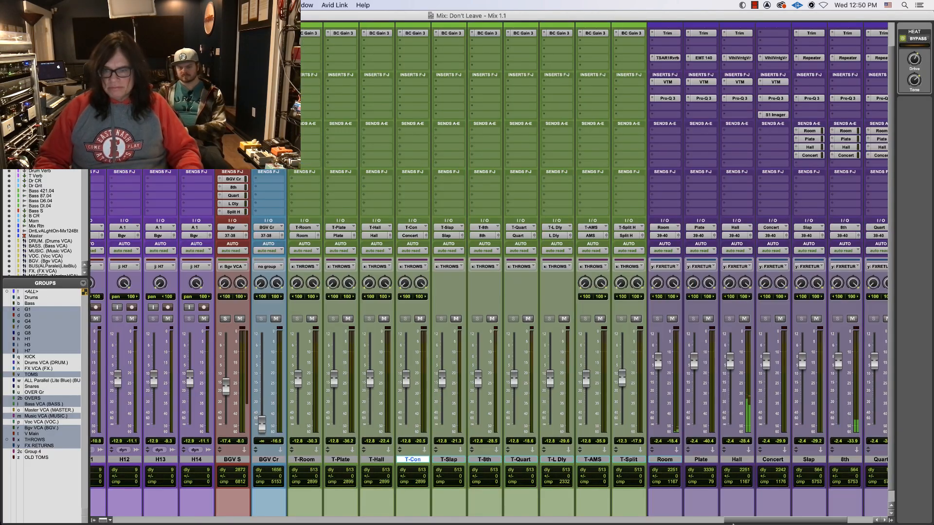
{"action": "left_click_drag", "start_coordinate": [742, 522], "coordinate": [556, 521]}
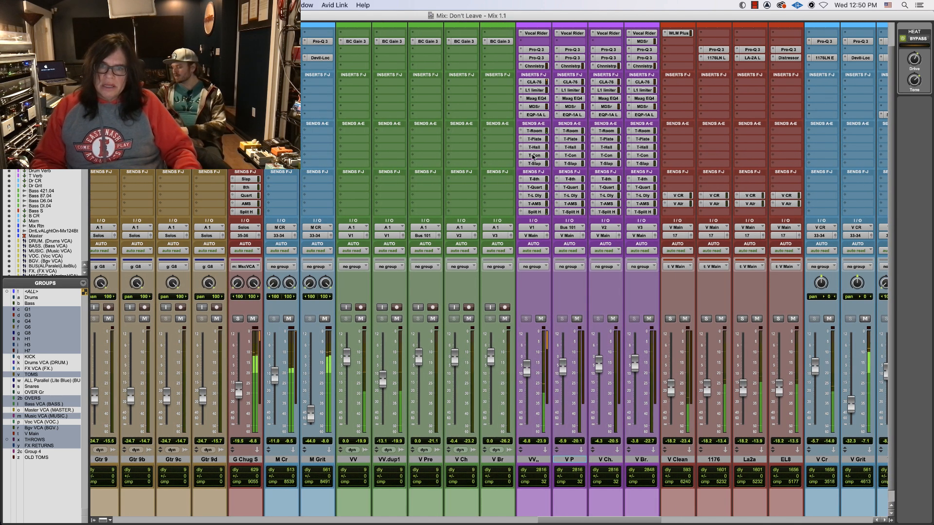
{"action": "left_click", "coordinate": [534, 188]}
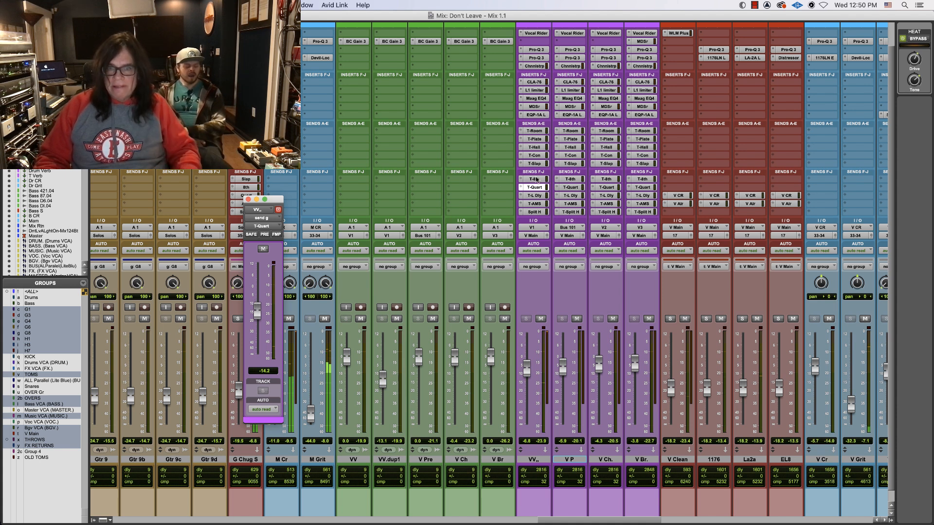
{"action": "left_click", "coordinate": [543, 179]}
{"action": "left_click_drag", "start_coordinate": [257, 314], "coordinate": [257, 317]}
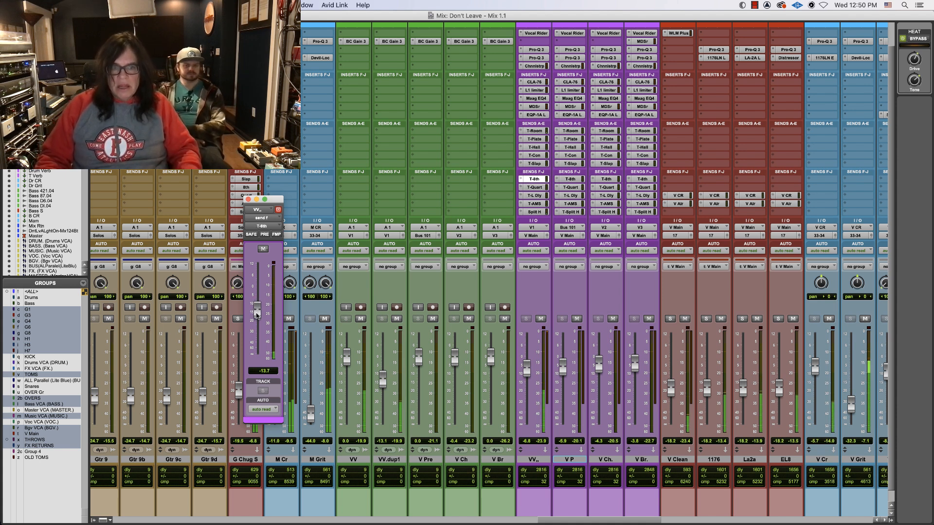
Step: Try the VV_ track's T-L Dly send at 0.0 dB, settle it at -26.8 dB, and clear the meters' peak indicators
{"action": "left_click", "coordinate": [535, 195]}
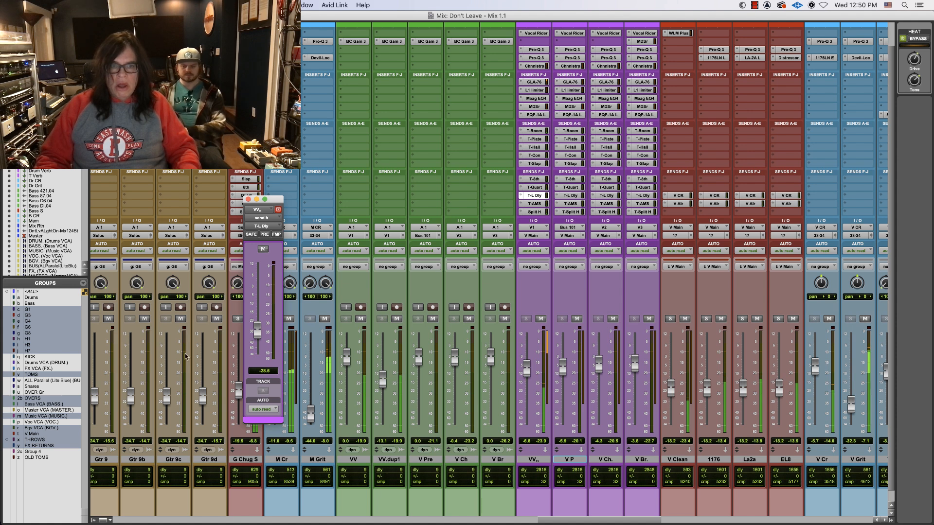
{"action": "left_click_drag", "start_coordinate": [257, 325], "coordinate": [257, 290]}
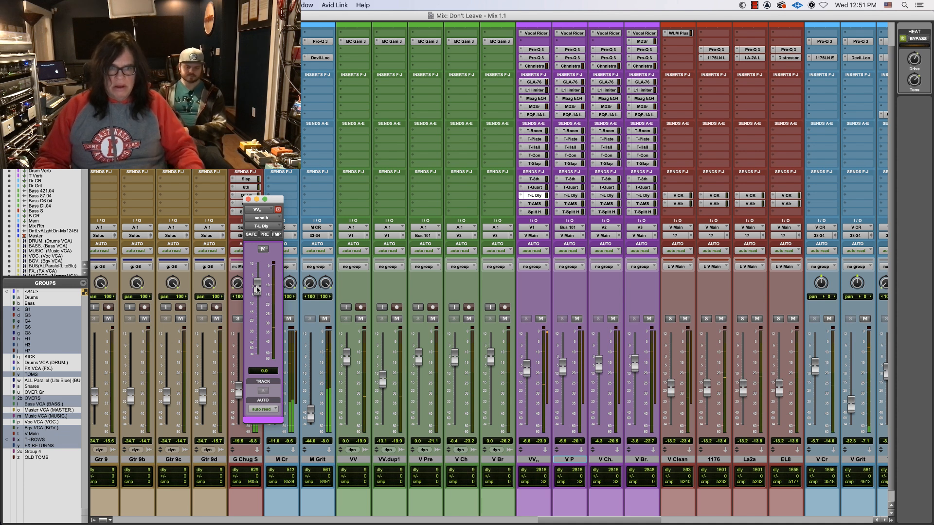
{"action": "left_click_drag", "start_coordinate": [257, 289], "coordinate": [257, 329]}
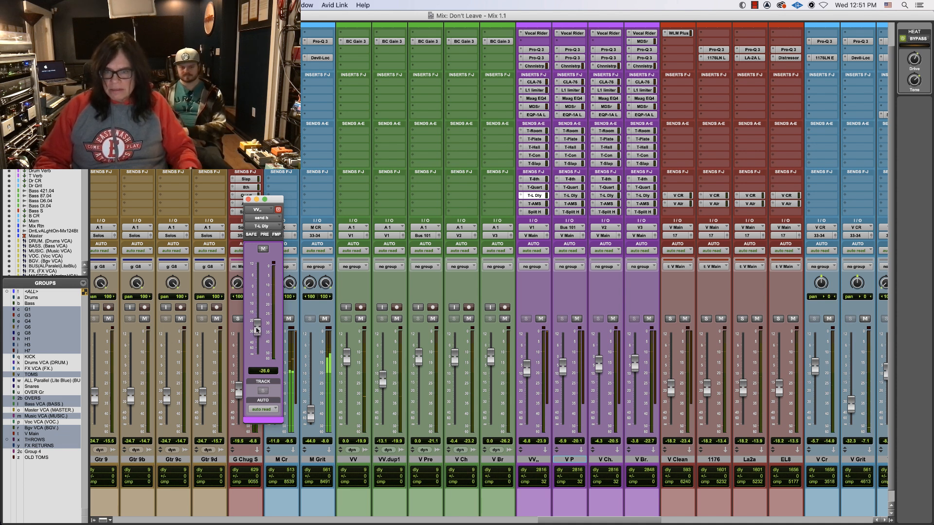
{"action": "left_click", "coordinate": [688, 330]}
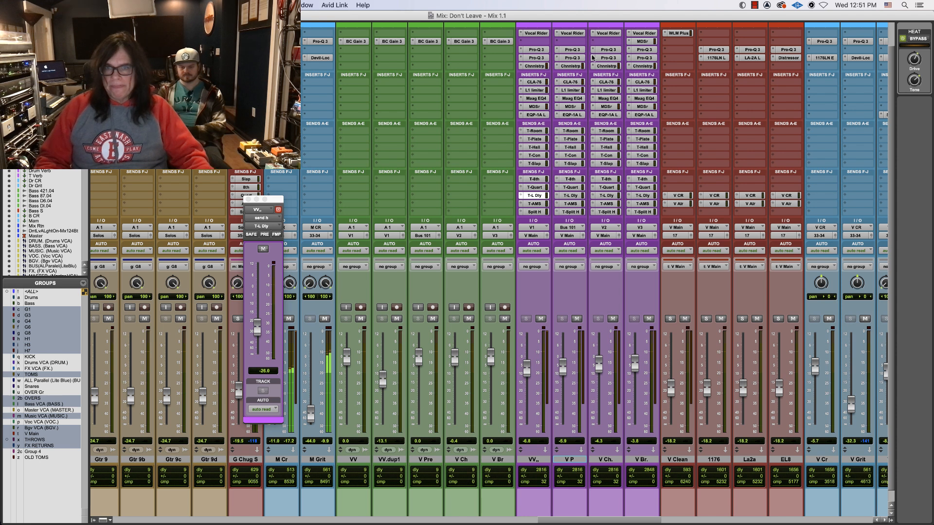
Step: Adjust the high shelf at 24614 Hz to -1.85 dB in the VV_ track's Pro-Q 3
{"action": "left_click", "coordinate": [536, 49]}
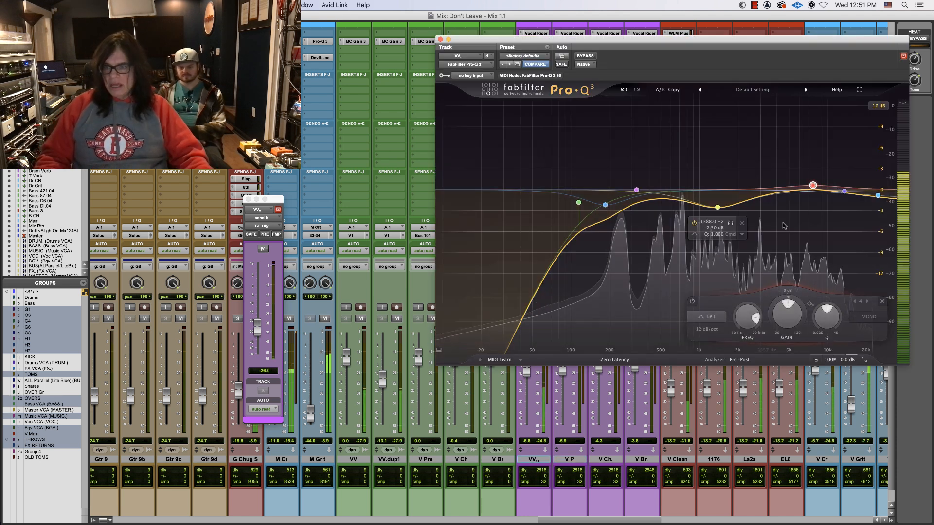
{"action": "left_click_drag", "start_coordinate": [877, 197], "coordinate": [877, 199]}
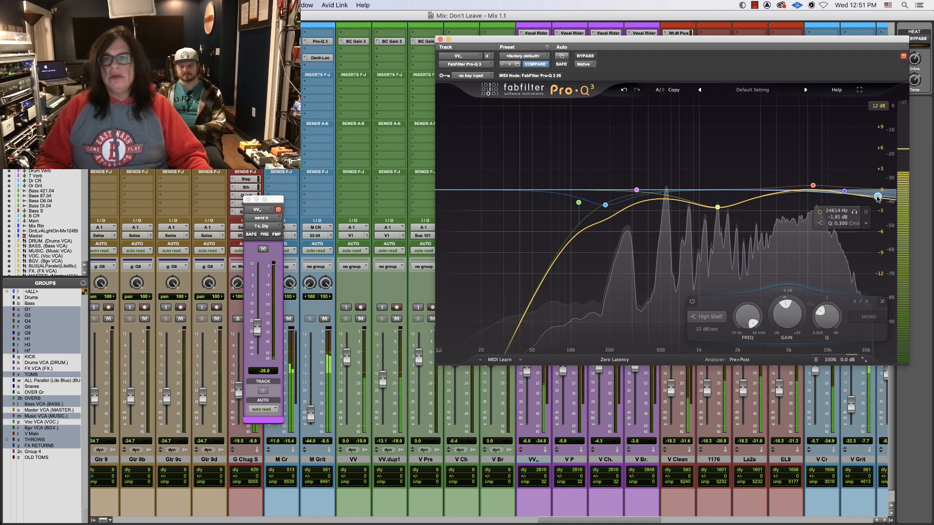
{"action": "left_click", "coordinate": [440, 39]}
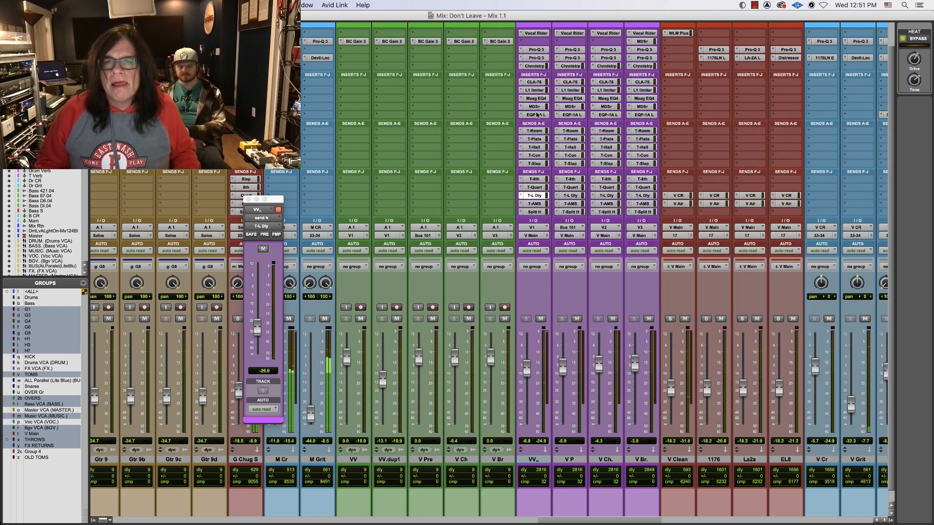
Step: Move the Massey DeEsser to the VV_ track's second insert slot as a copy and raise its reduction slightly
{"action": "left_click_drag", "start_coordinate": [537, 107], "coordinate": [540, 43]}
{"action": "left_click", "coordinate": [540, 43]}
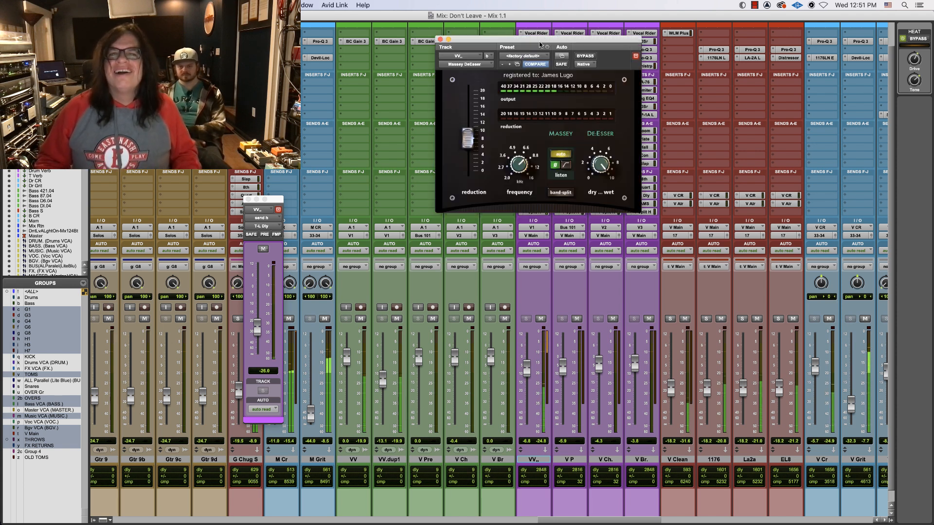
{"action": "left_click_drag", "start_coordinate": [467, 146], "coordinate": [466, 146]}
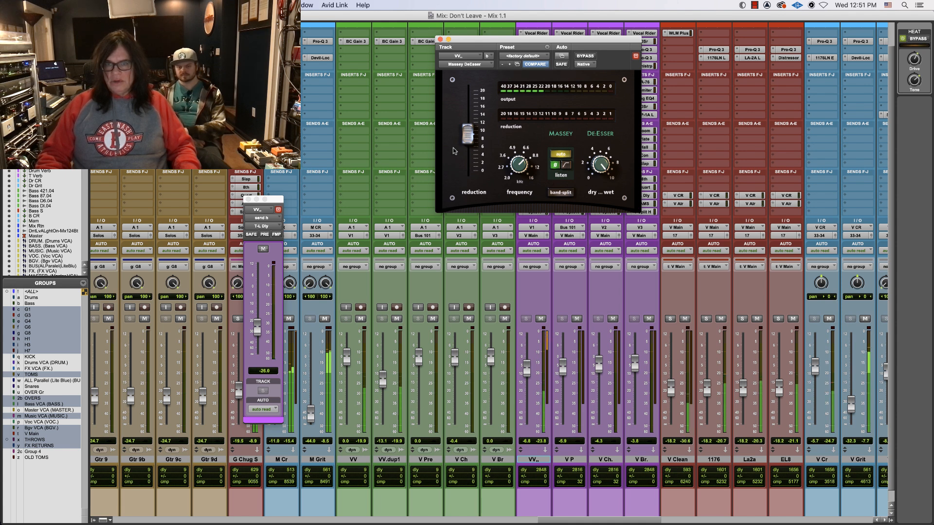
{"action": "left_click", "coordinate": [440, 39]}
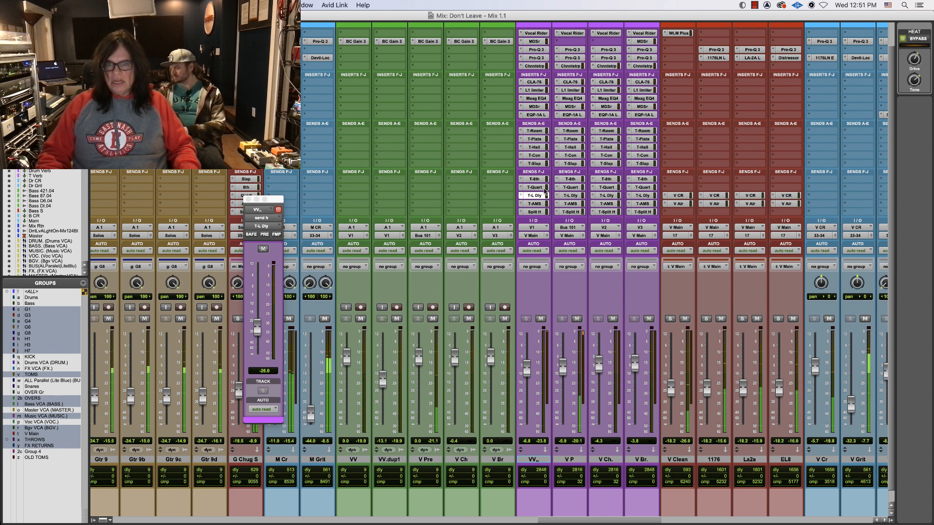
Step: Audition V P's T-Quart send at 0.0 dB over the pre-chorus and pull it down to -22.2 dB
{"action": "left_click", "coordinate": [571, 187]}
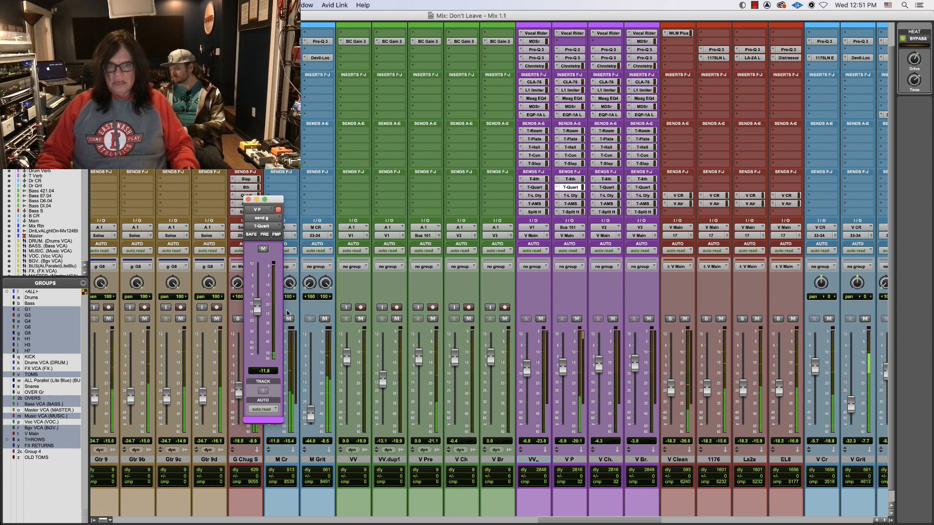
{"action": "left_click", "coordinate": [256, 310], "text": "alt"}
{"action": "key", "text": "super+equal"}
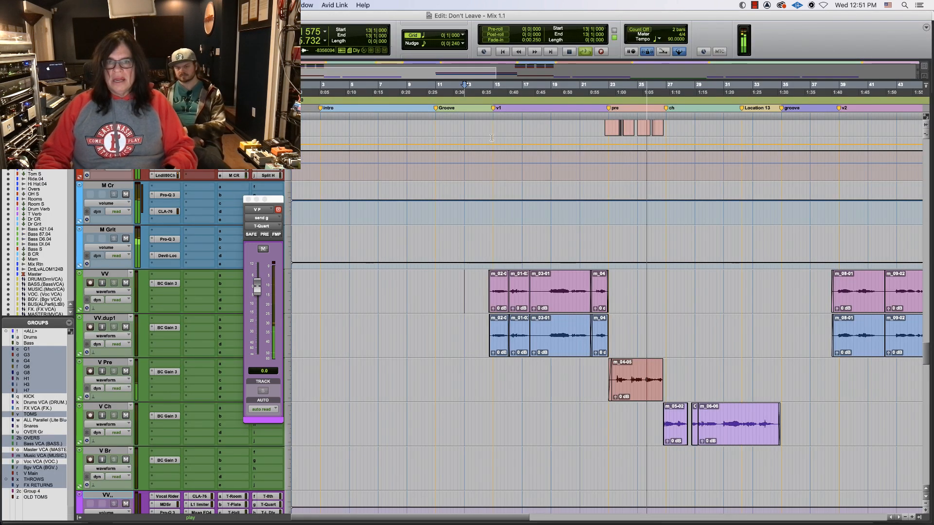
{"action": "key", "text": "super+equal"}
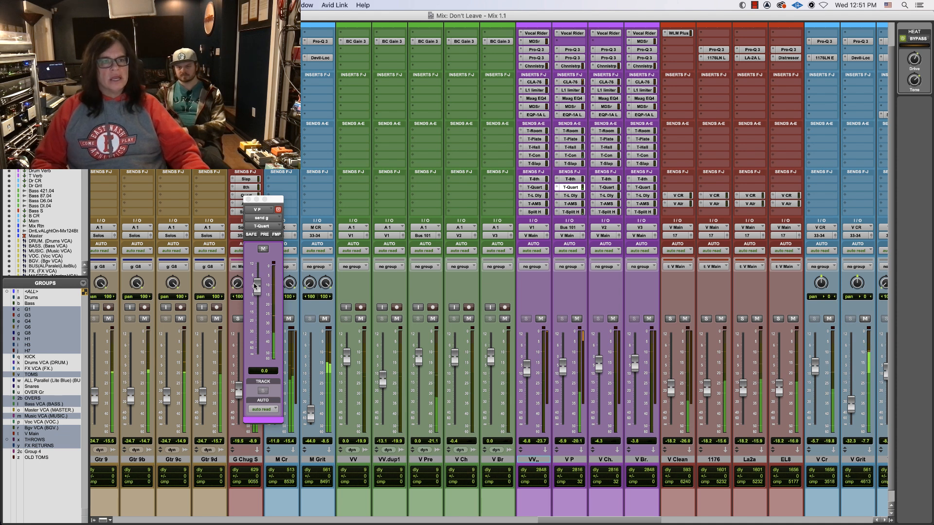
{"action": "left_click", "coordinate": [254, 286]}
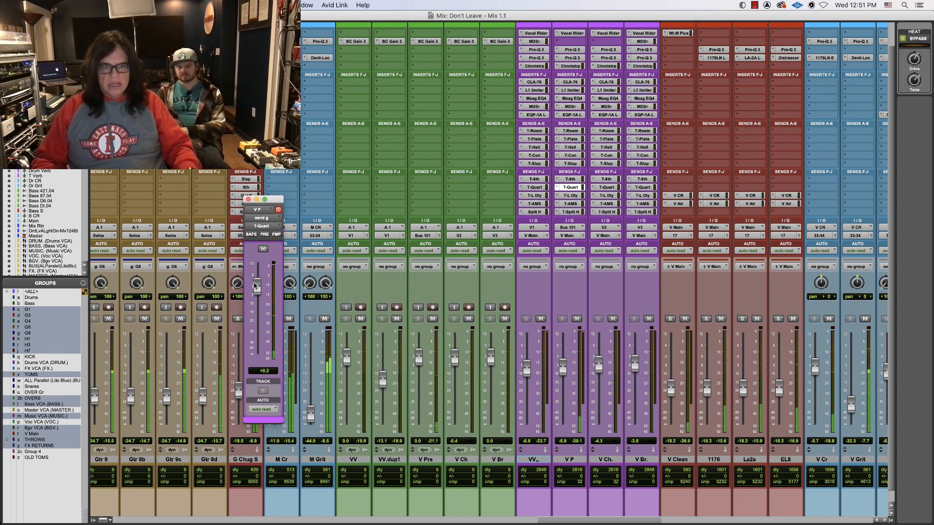
{"action": "left_click_drag", "start_coordinate": [254, 286], "coordinate": [254, 319]}
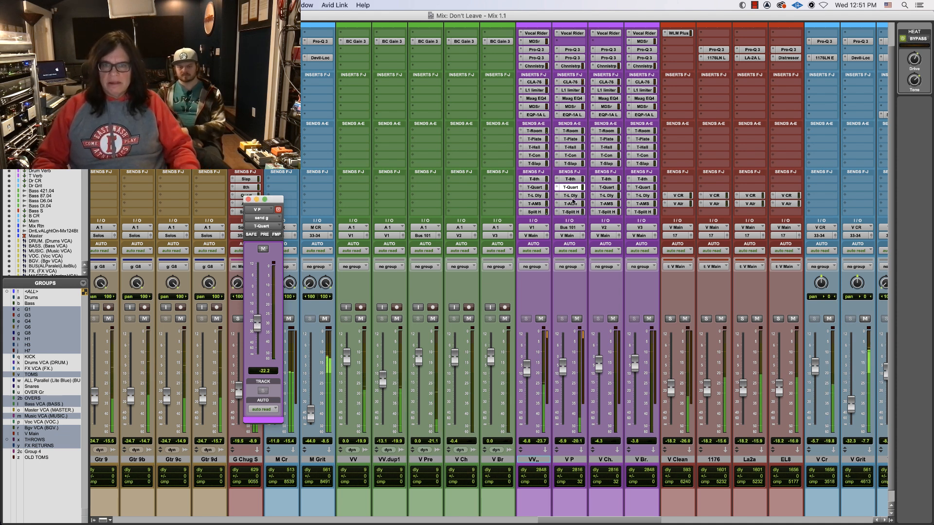
Step: Audition V P's T-L Dly send at 0.0 dB and pull it down to about -19.8 dB
{"action": "left_click", "coordinate": [571, 196]}
{"action": "left_click", "coordinate": [259, 333], "text": "alt"}
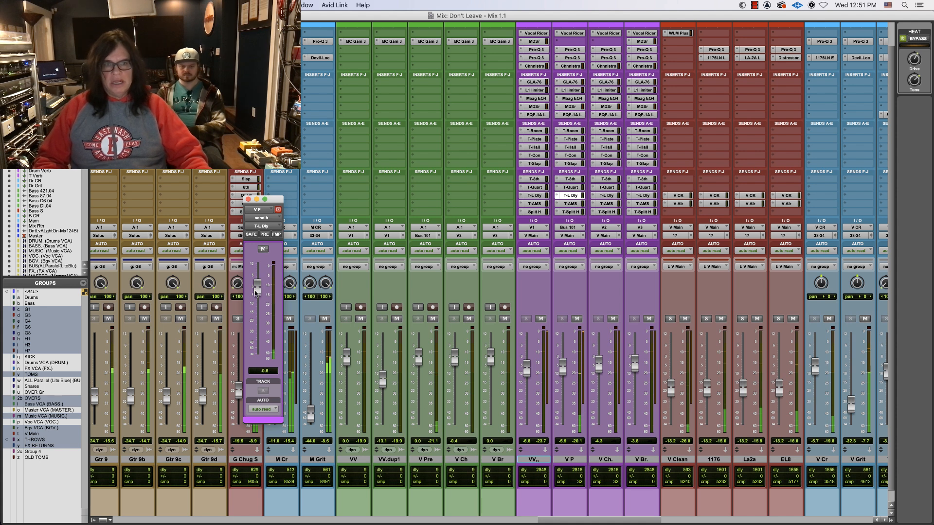
{"action": "left_click_drag", "start_coordinate": [257, 287], "coordinate": [257, 330]}
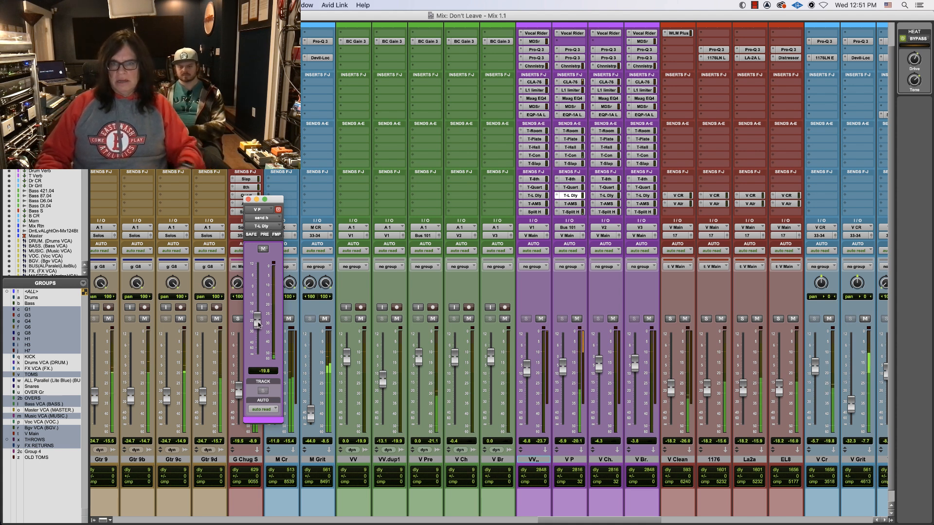
Step: Bring V P's T-Quart send up to 0.0 dB and settle it at -11.5 dB
{"action": "left_click", "coordinate": [570, 188]}
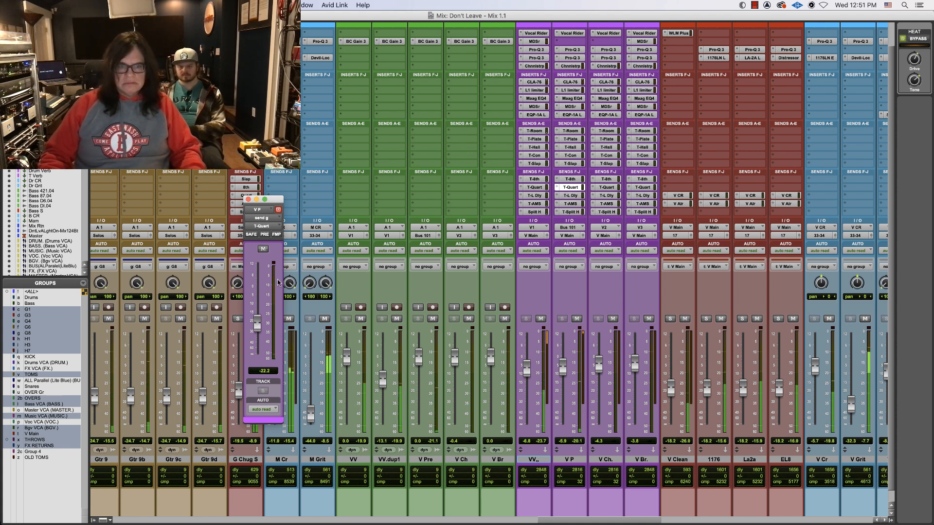
{"action": "left_click", "coordinate": [257, 327], "text": "alt"}
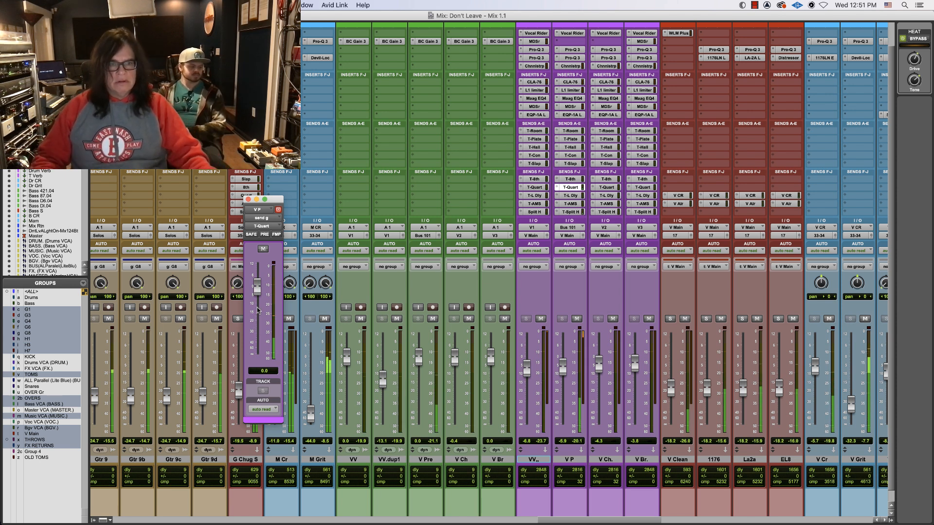
{"action": "left_click_drag", "start_coordinate": [258, 289], "coordinate": [261, 314]}
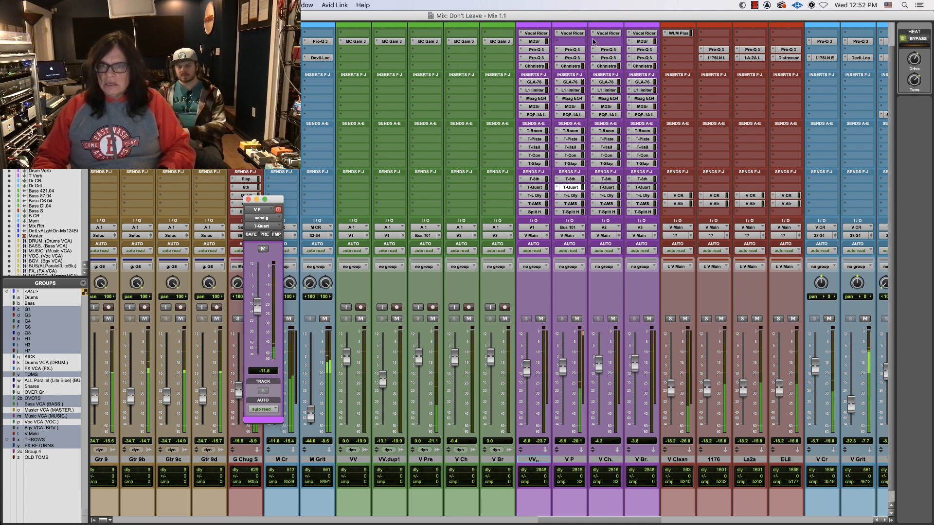
Step: Lower the high shelf slightly in the V P track's second Pro-Q 3 and close the plug-in
{"action": "left_click", "coordinate": [575, 57]}
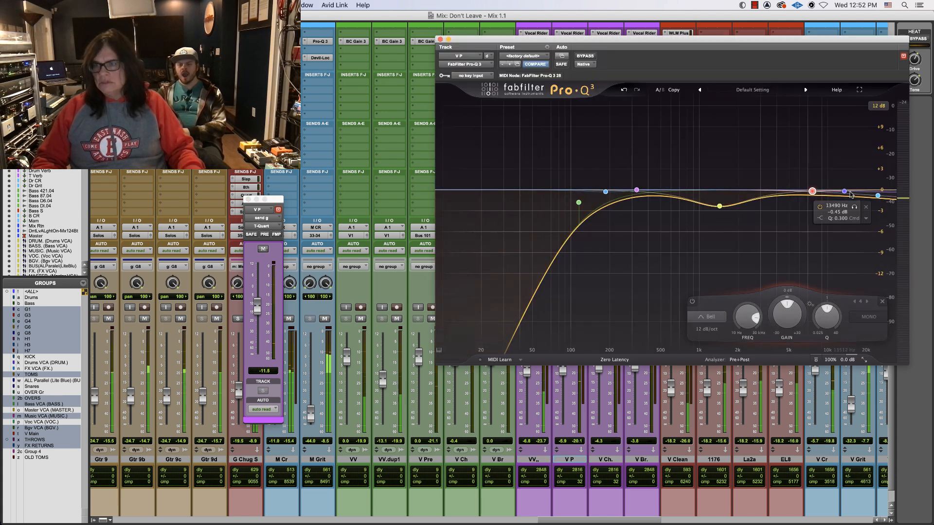
{"action": "left_click_drag", "start_coordinate": [878, 191], "coordinate": [878, 200]}
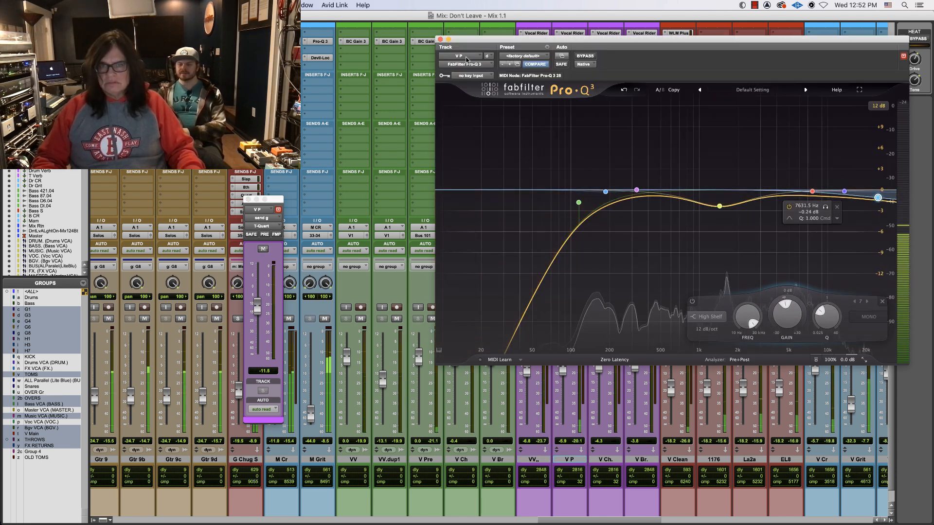
{"action": "left_click", "coordinate": [440, 39]}
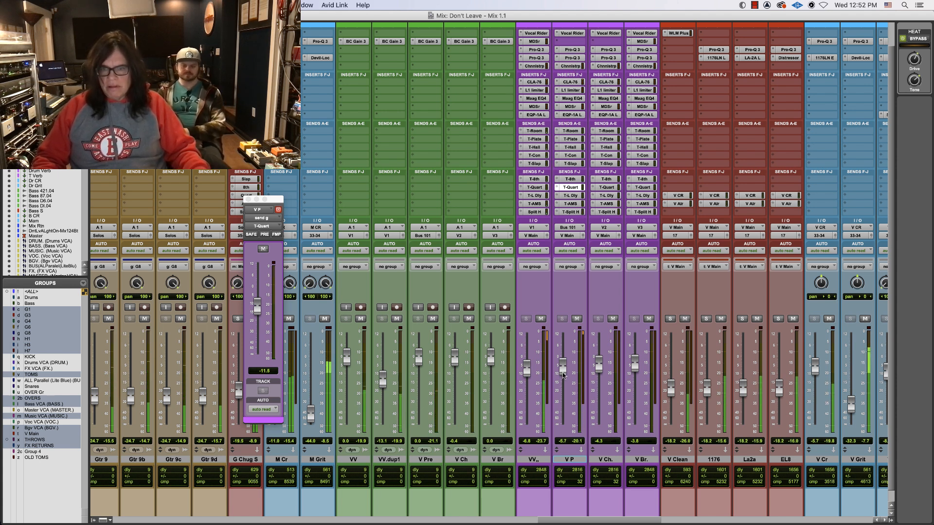
Step: Set the vocal track faders to -6.5 dB for VV_, -5.2 dB for V P and -3.8 dB for V Ch
{"action": "left_click_drag", "start_coordinate": [563, 373], "coordinate": [563, 370]}
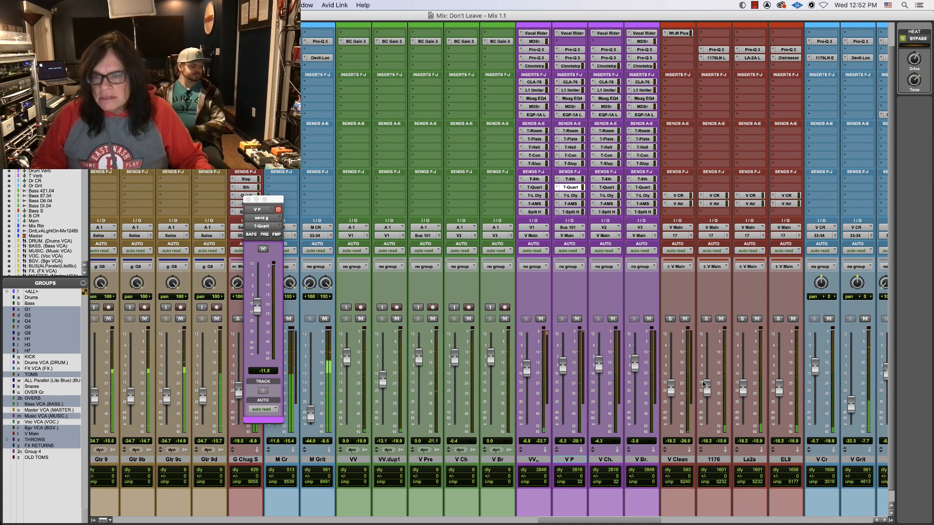
{"action": "left_click_drag", "start_coordinate": [524, 370], "coordinate": [526, 371]}
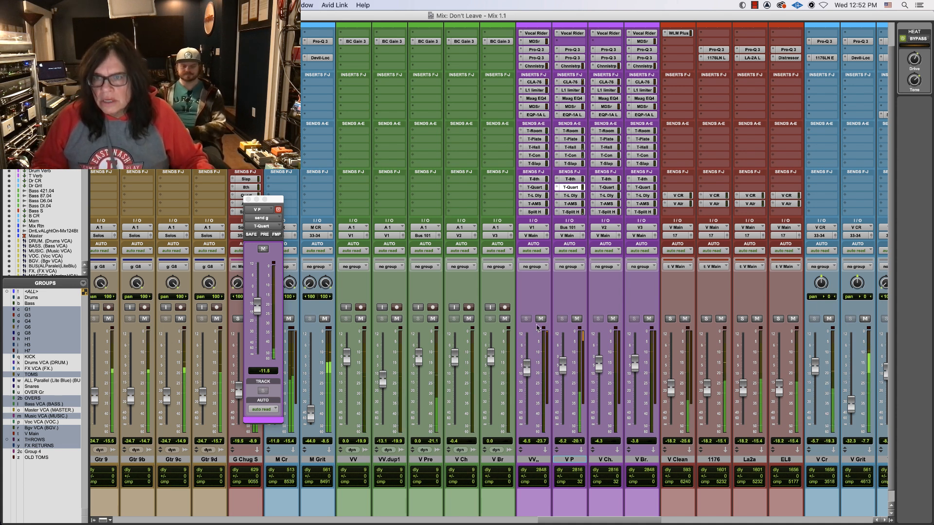
{"action": "left_click", "coordinate": [716, 58]}
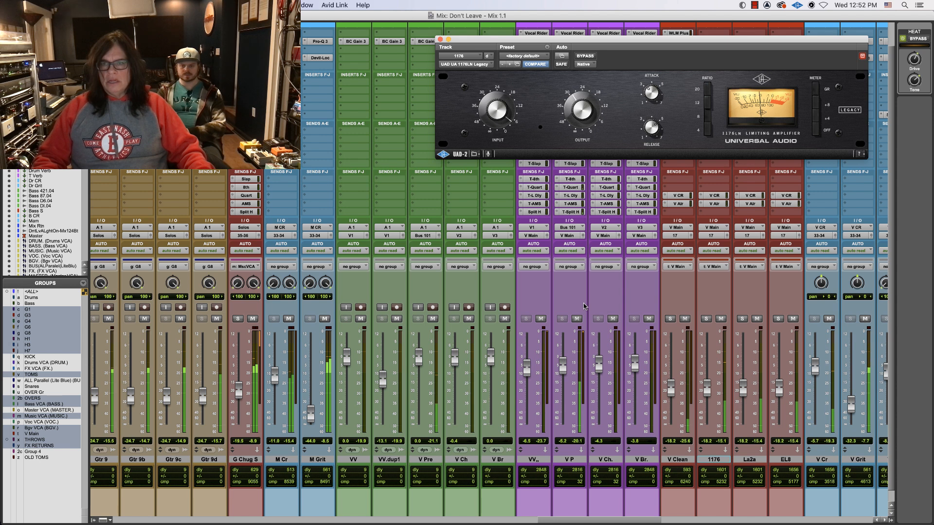
{"action": "left_click_drag", "start_coordinate": [565, 371], "coordinate": [565, 370]}
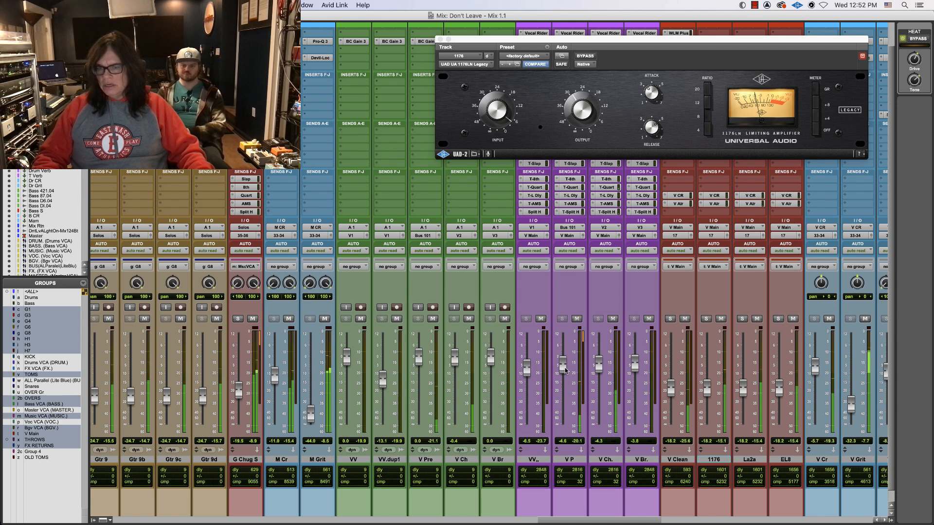
{"action": "left_click_drag", "start_coordinate": [597, 371], "coordinate": [596, 369]}
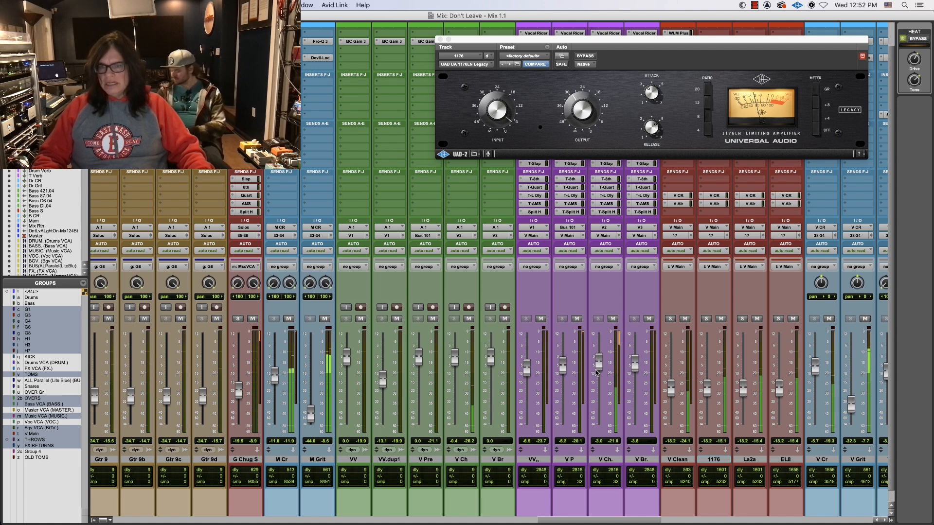
Step: Lower the V Ch. track's T-Quart send to -10.2 dB
{"action": "scroll", "coordinate": [597, 372], "scroll_direction": "right", "scroll_amount": 10}
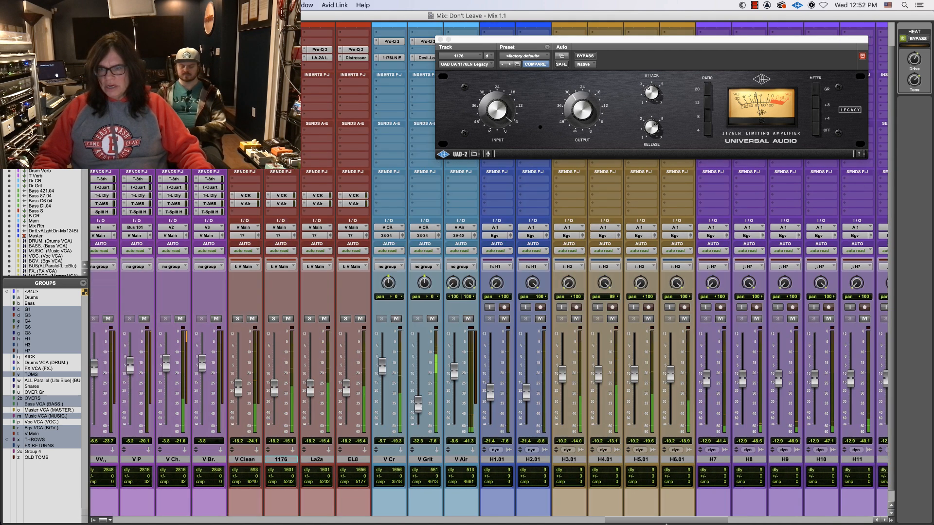
{"action": "scroll", "coordinate": [634, 358], "scroll_direction": "right", "scroll_amount": 6}
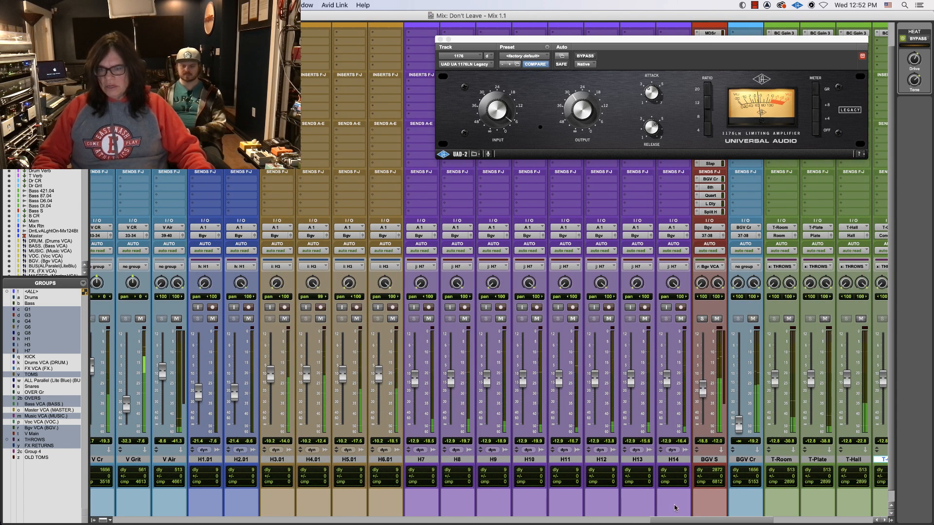
{"action": "left_click_drag", "start_coordinate": [673, 521], "coordinate": [597, 523]}
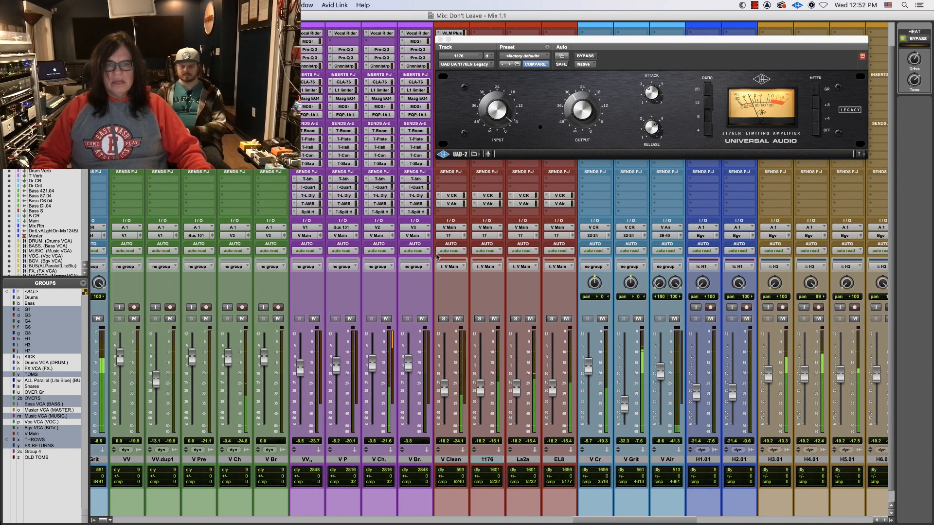
{"action": "left_click", "coordinate": [380, 188]}
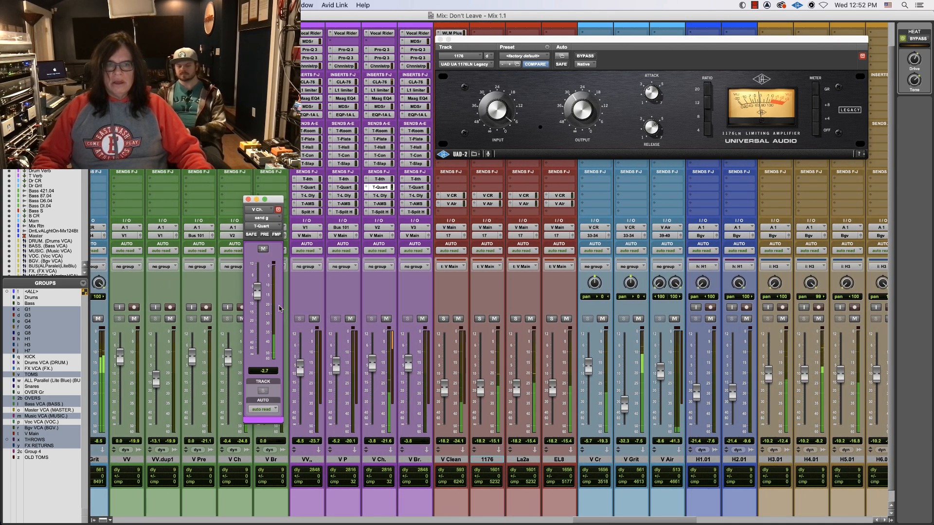
{"action": "left_click_drag", "start_coordinate": [258, 288], "coordinate": [256, 305]}
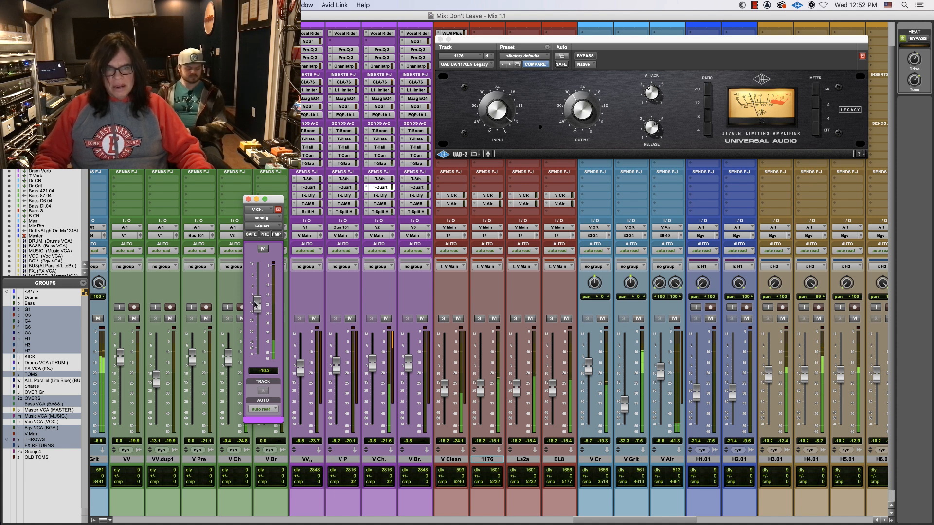
Step: Reduce V Ch.'s T-8th send slightly and check its T-L Dly and T-Hall send levels
{"action": "left_click", "coordinate": [380, 196]}
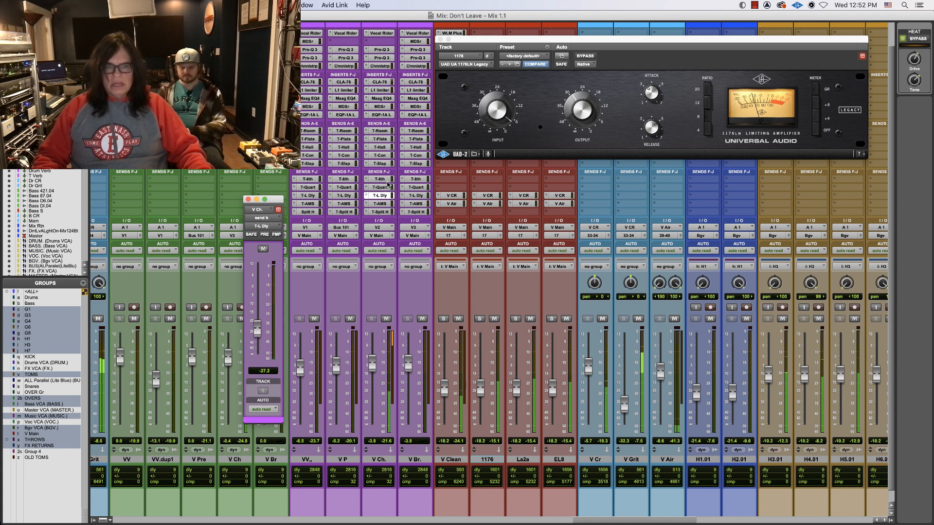
{"action": "left_click", "coordinate": [388, 180]}
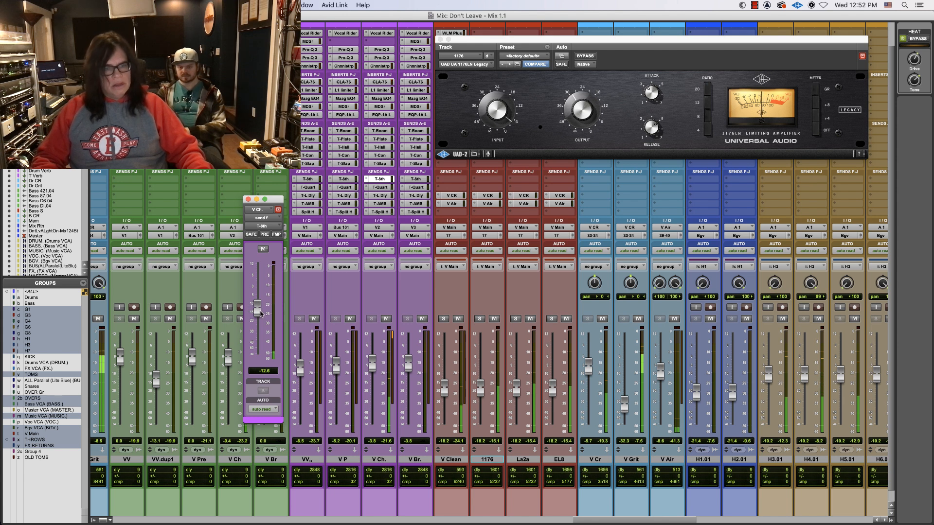
{"action": "left_click_drag", "start_coordinate": [260, 312], "coordinate": [261, 317]}
{"action": "left_click", "coordinate": [387, 148]}
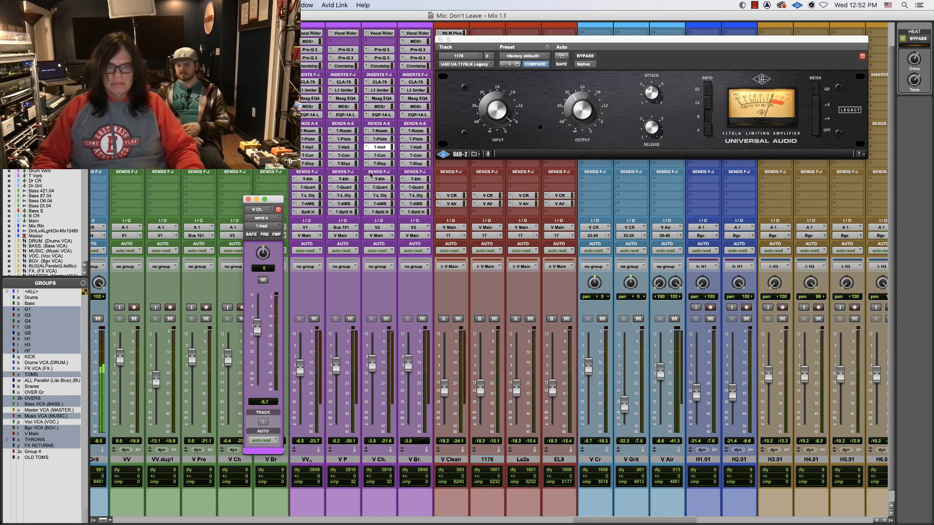
Step: Close the 1176 plug-in and T-Hall send windows and check the playback position in the Edit window
{"action": "left_click_drag", "start_coordinate": [608, 520], "coordinate": [123, 523]}
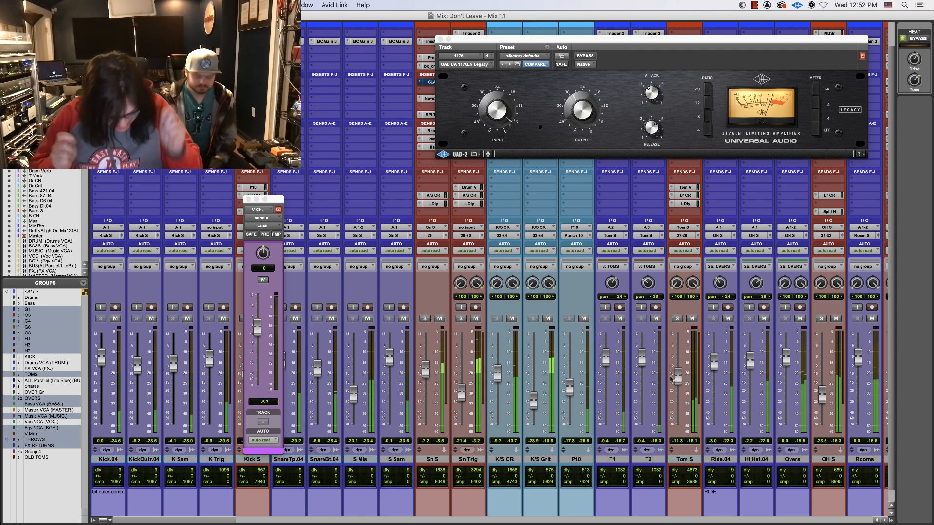
{"action": "left_click", "coordinate": [441, 39]}
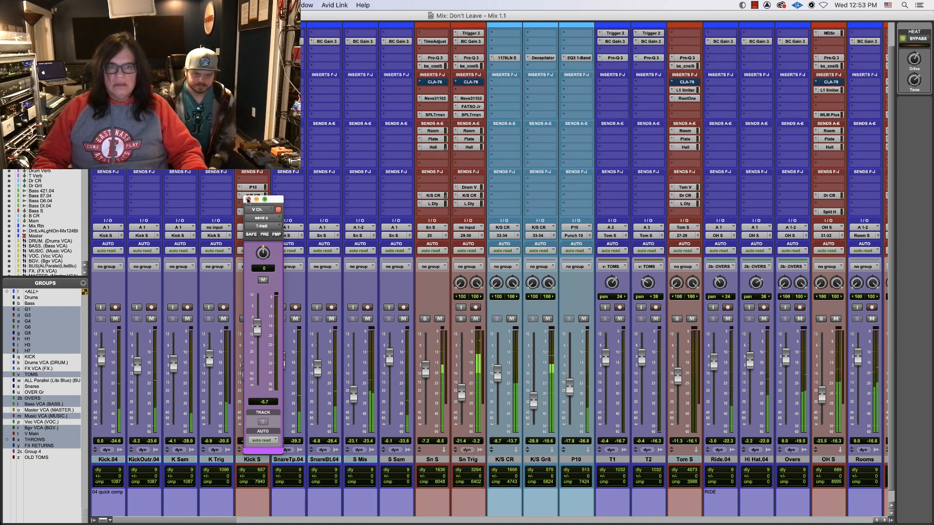
{"action": "left_click", "coordinate": [247, 199]}
{"action": "key", "text": "ctrl+equal"}
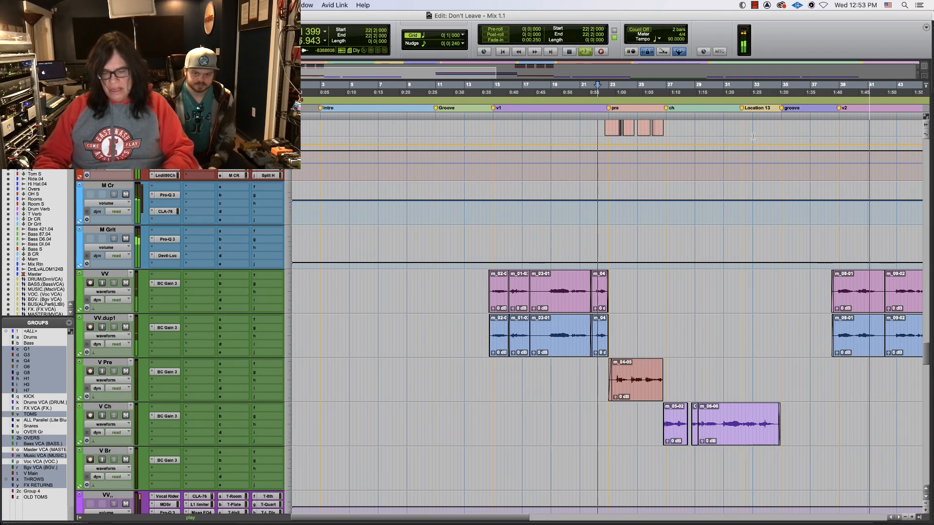
{"action": "key", "text": "r"}
{"action": "key", "text": "ctrl+equal"}
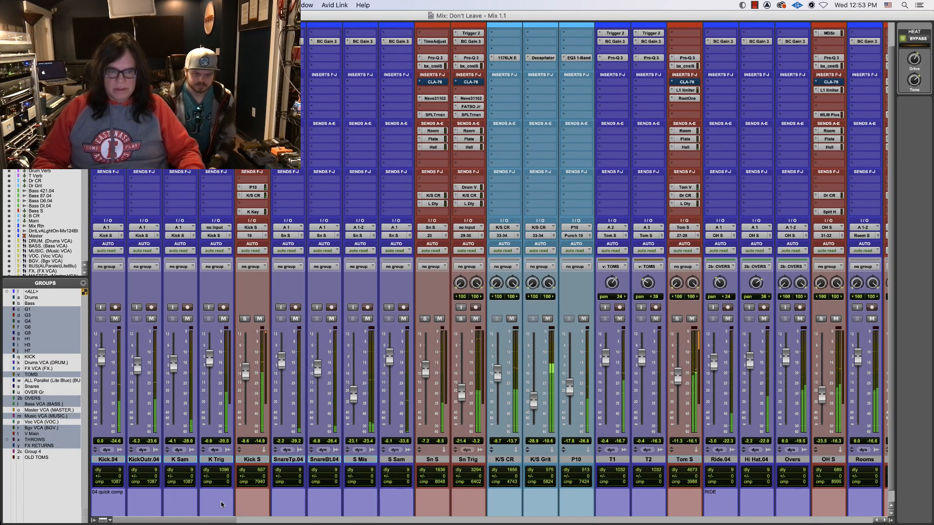
Step: Check the V P track's T-Hall and T-Con send levels and close the send window
{"action": "left_click_drag", "start_coordinate": [220, 522], "coordinate": [657, 524]}
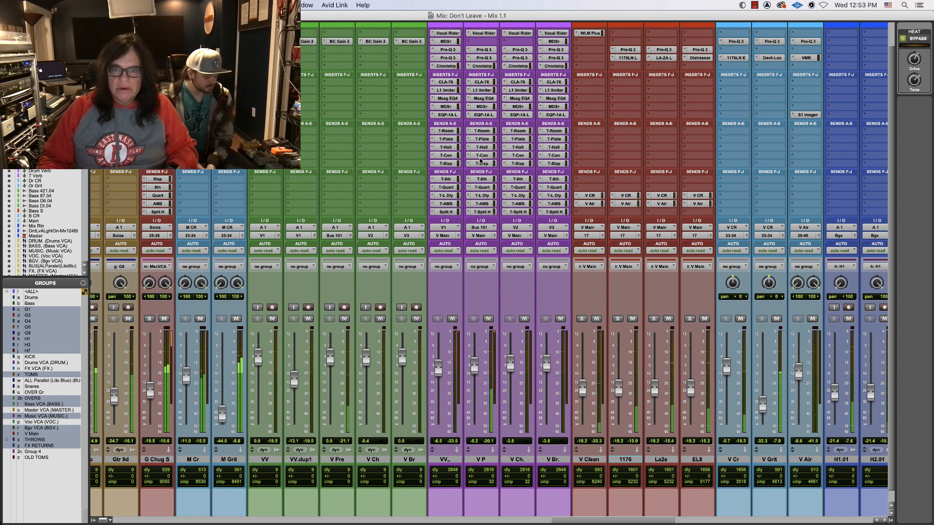
{"action": "left_click", "coordinate": [482, 148]}
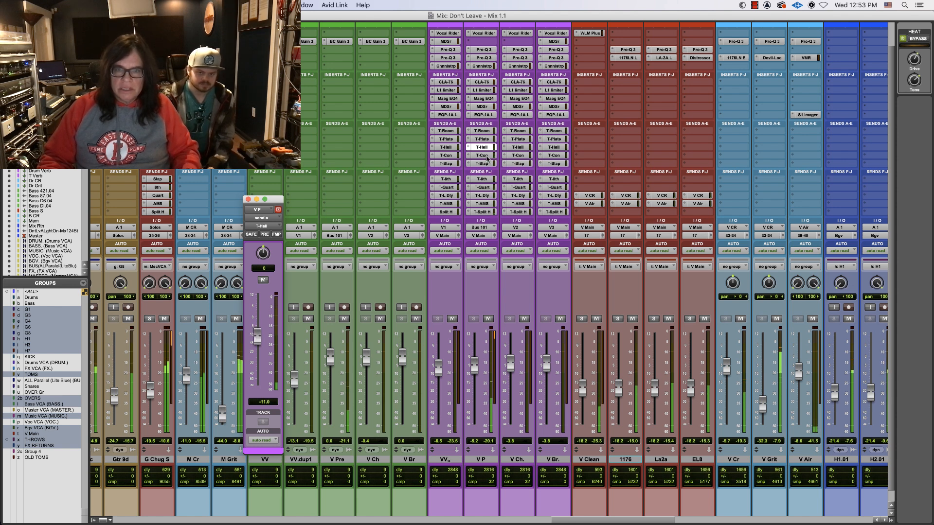
{"action": "left_click", "coordinate": [483, 155]}
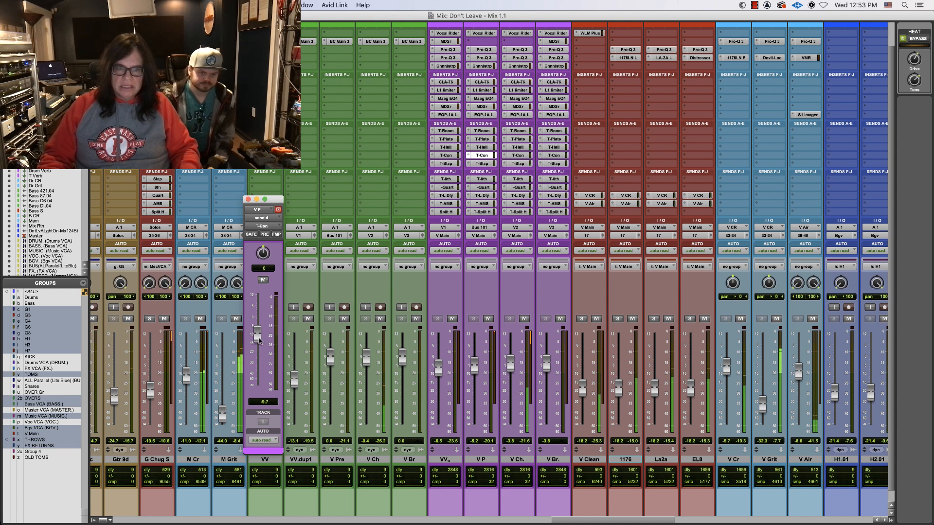
{"action": "left_click", "coordinate": [248, 199]}
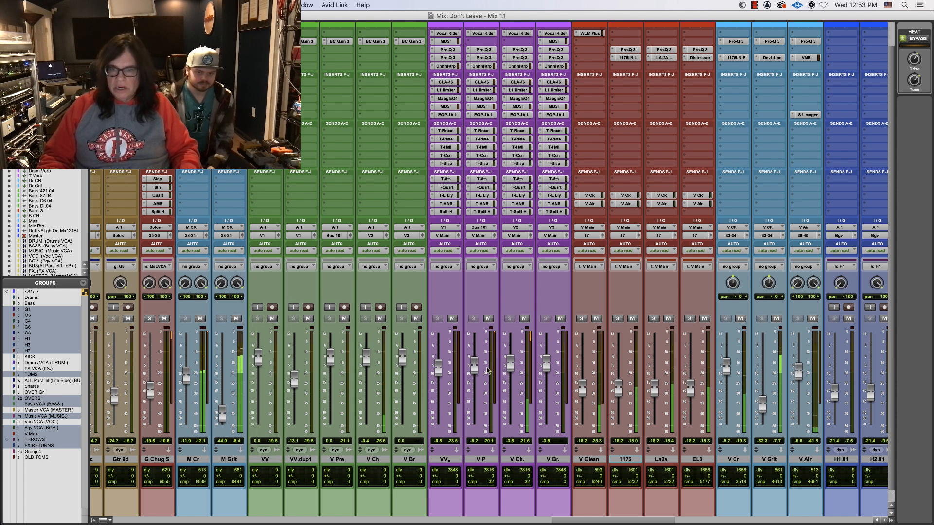
Step: Raise the V Ch. fader slightly and set its L1 limiter's out ceiling to -20.7
{"action": "left_click_drag", "start_coordinate": [509, 362], "coordinate": [514, 363]}
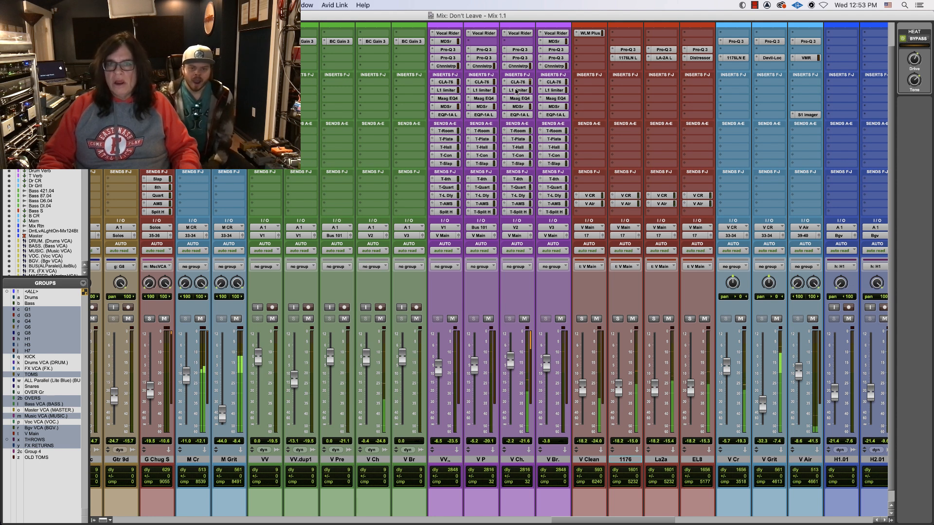
{"action": "left_click", "coordinate": [516, 90]}
{"action": "left_click_drag", "start_coordinate": [507, 185], "coordinate": [517, 172]}
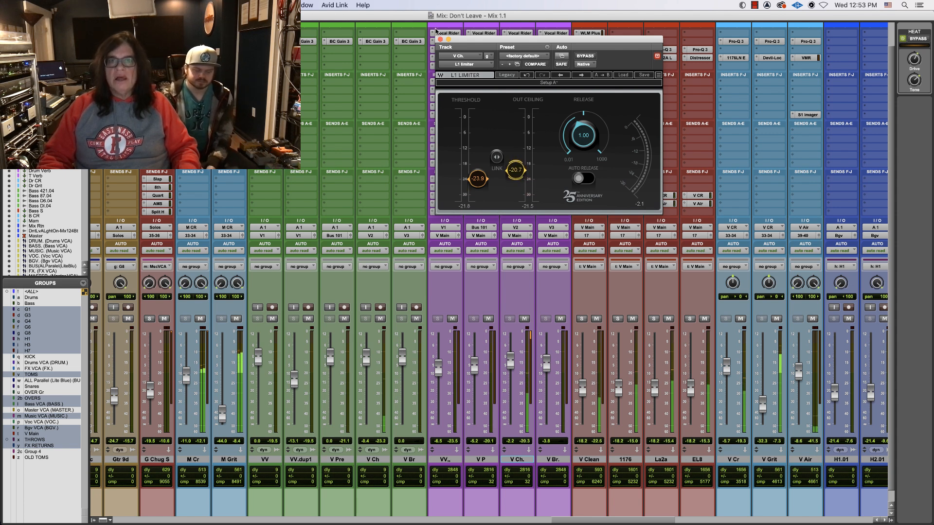
{"action": "left_click", "coordinate": [440, 40]}
Step: Raise the V Br. fader to -1.4 dB and set its L1 limiter's out ceiling to -20.9
{"action": "left_click_drag", "start_coordinate": [544, 367], "coordinate": [544, 363]}
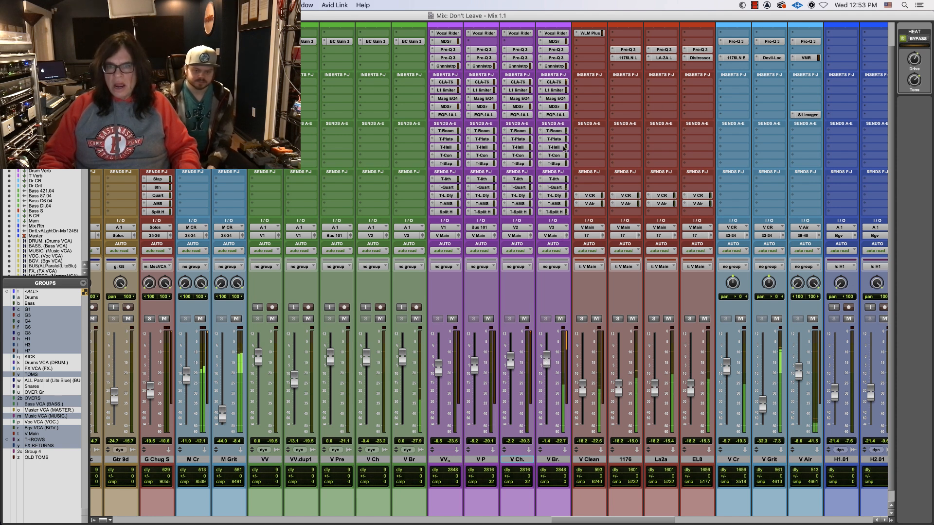
{"action": "left_click", "coordinate": [554, 90]}
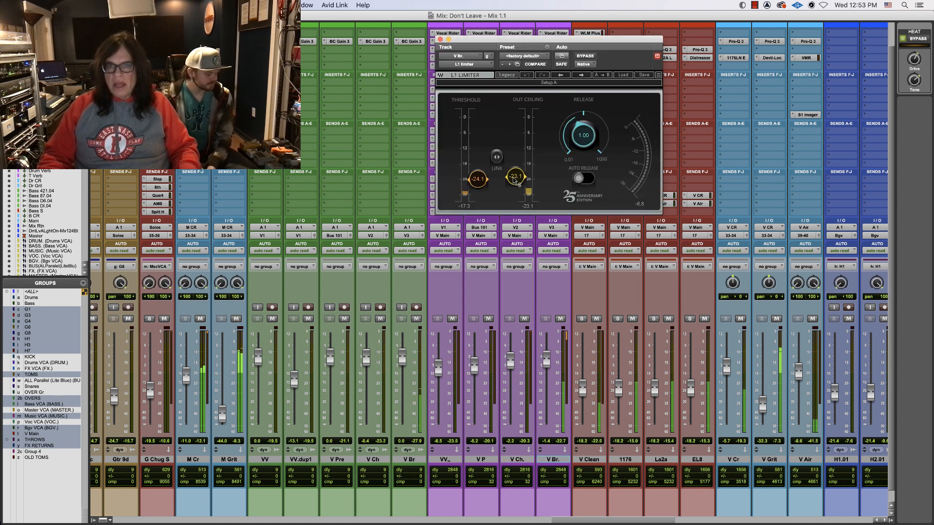
{"action": "left_click_drag", "start_coordinate": [515, 176], "coordinate": [515, 171]}
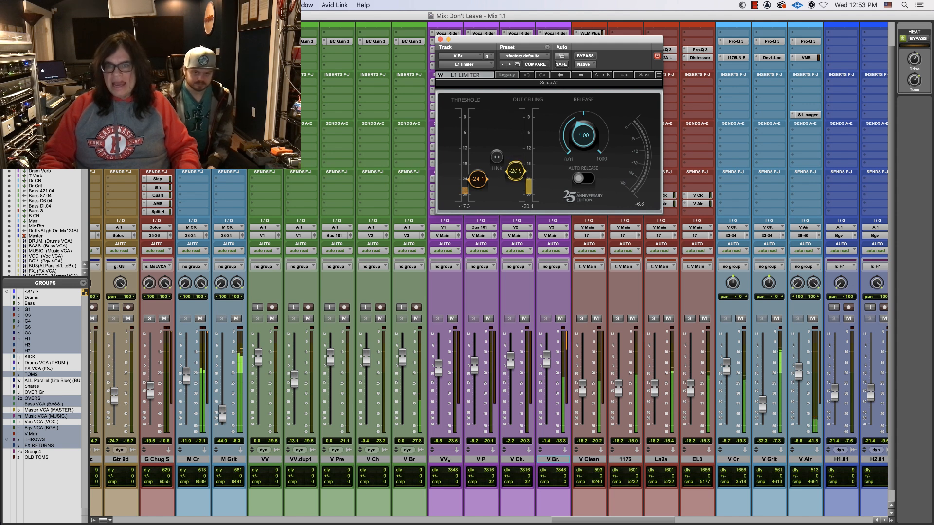
{"action": "left_click_drag", "start_coordinate": [620, 39], "coordinate": [428, 50]}
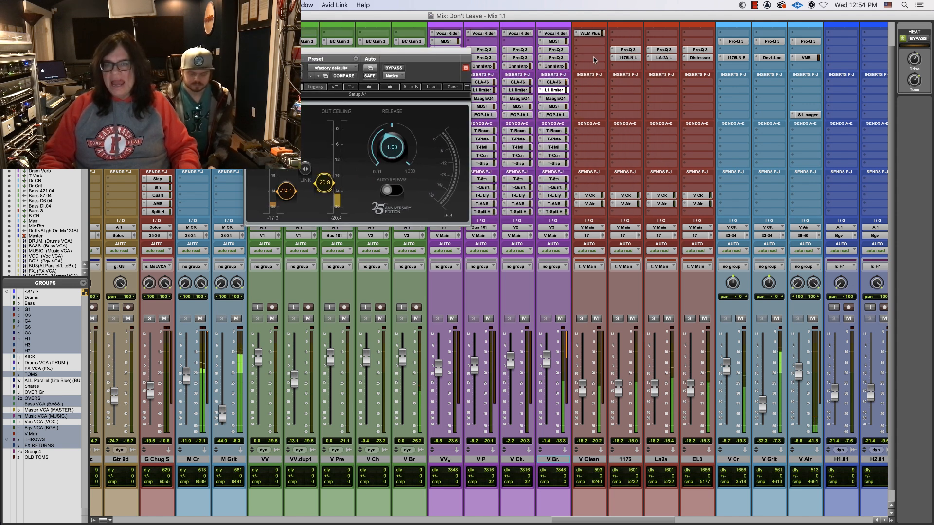
Step: Check the limiter on the 1176 vocal track, close it, and check the playback position in the Edit window
{"action": "left_click", "coordinate": [626, 58]}
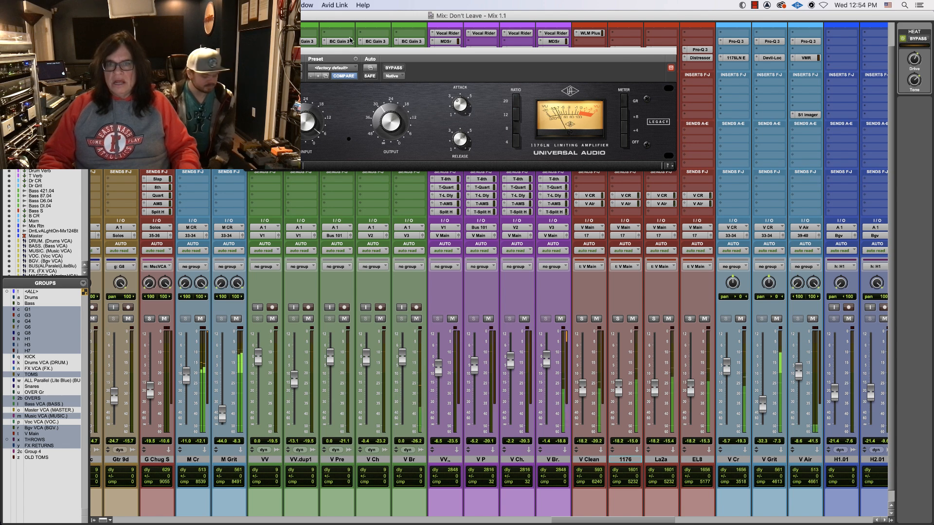
{"action": "left_click", "coordinate": [250, 50]}
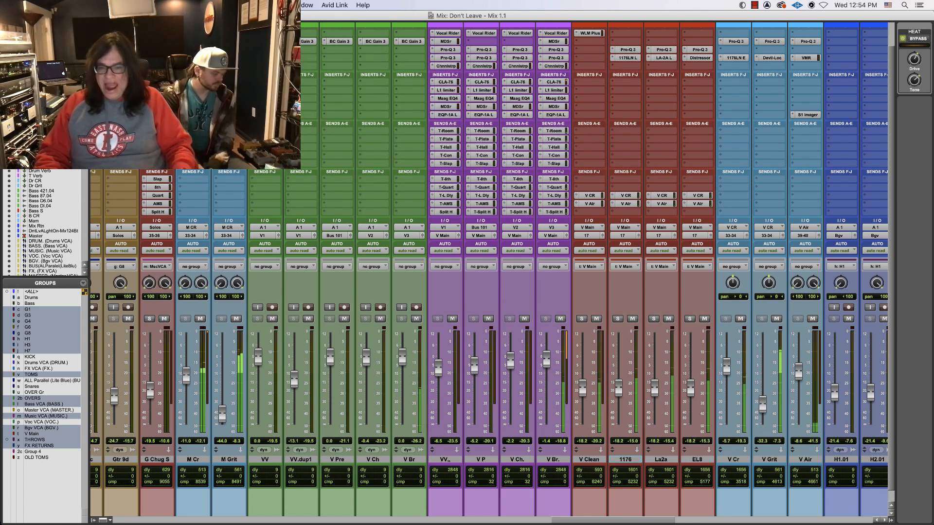
{"action": "key", "text": "super+equal"}
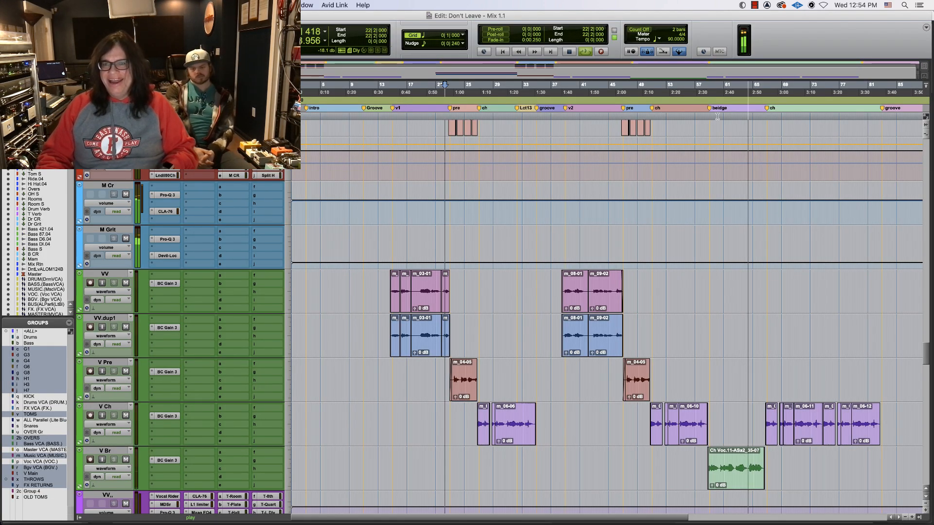
{"action": "key", "text": "super+equal"}
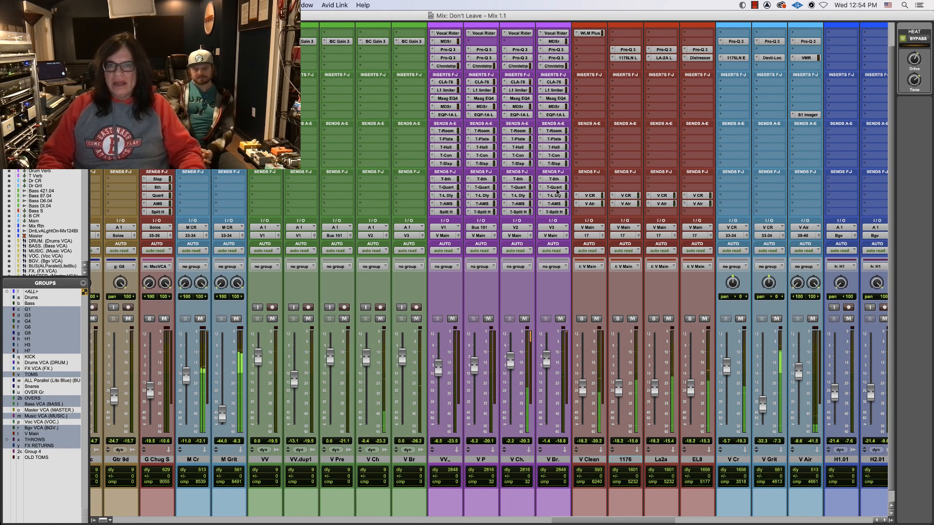
Step: Lower the V Br. track's T-Quart send to -17.2 and review its T-8th, T-L Dly, T-Split H and T-Plate sends
{"action": "left_click", "coordinate": [554, 188]}
{"action": "left_click_drag", "start_coordinate": [256, 301], "coordinate": [257, 309]}
{"action": "left_click", "coordinate": [555, 179]}
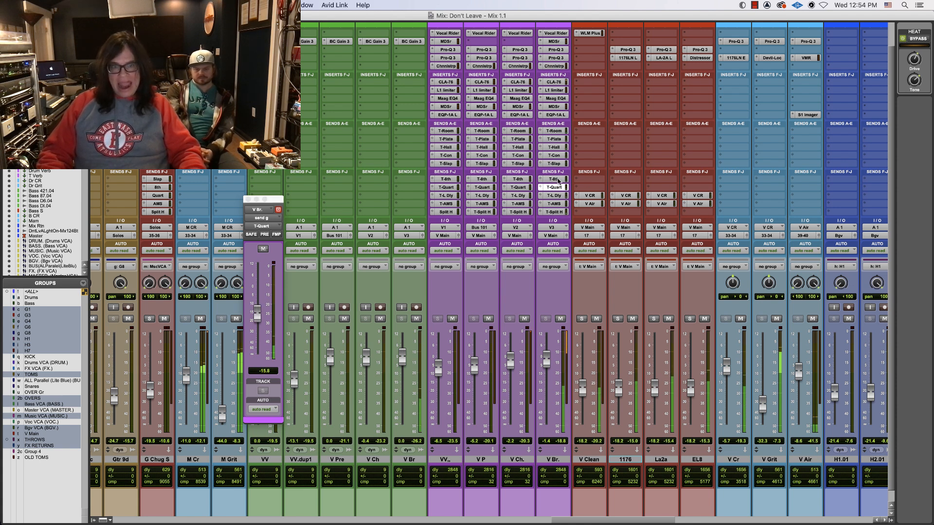
{"action": "left_click", "coordinate": [554, 195]}
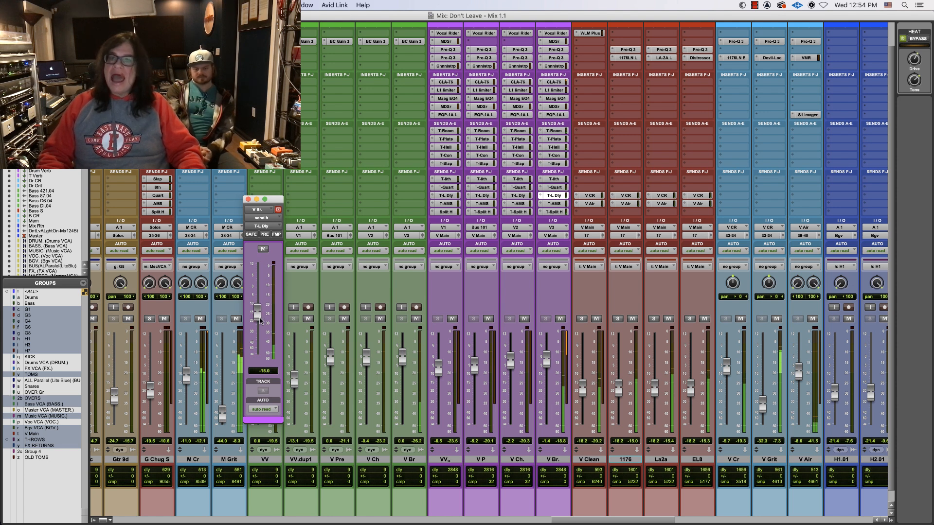
{"action": "left_click", "coordinate": [551, 212]}
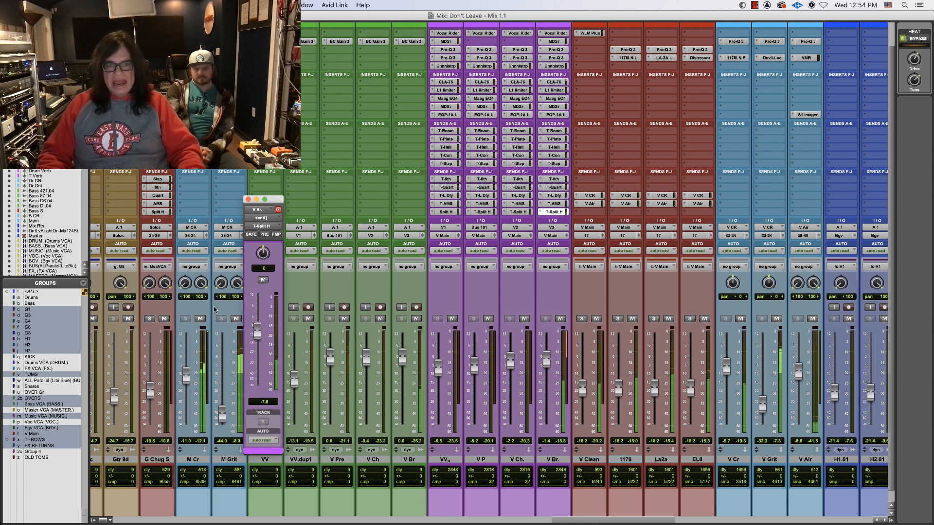
{"action": "left_click", "coordinate": [554, 139]}
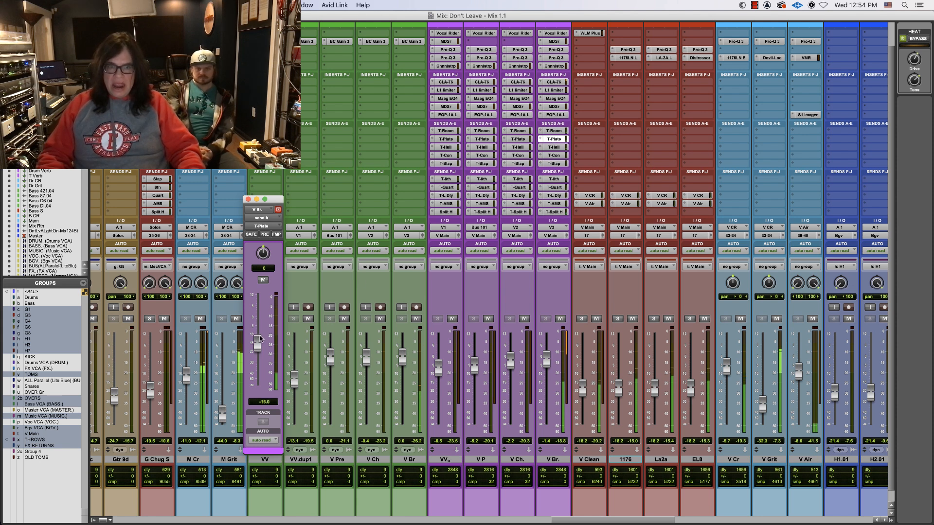
{"action": "left_click", "coordinate": [248, 199]}
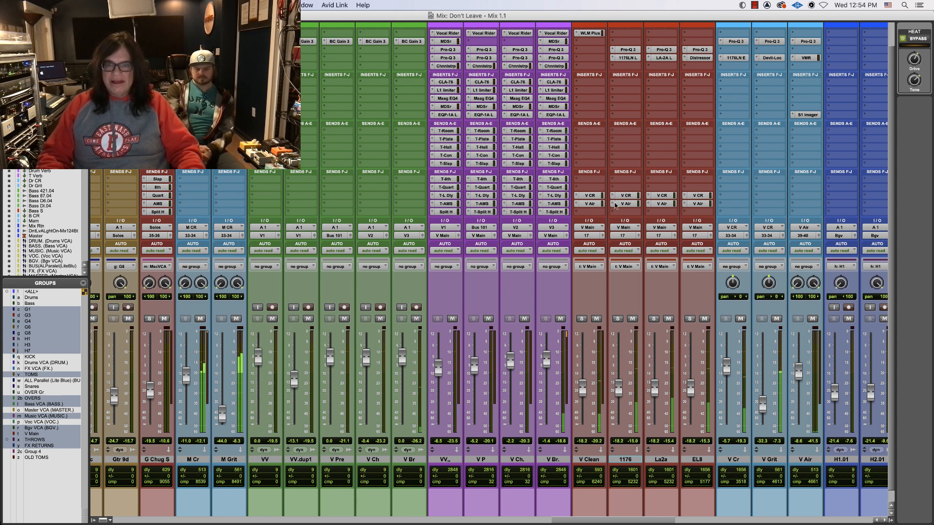
{"action": "left_click", "coordinate": [548, 188]}
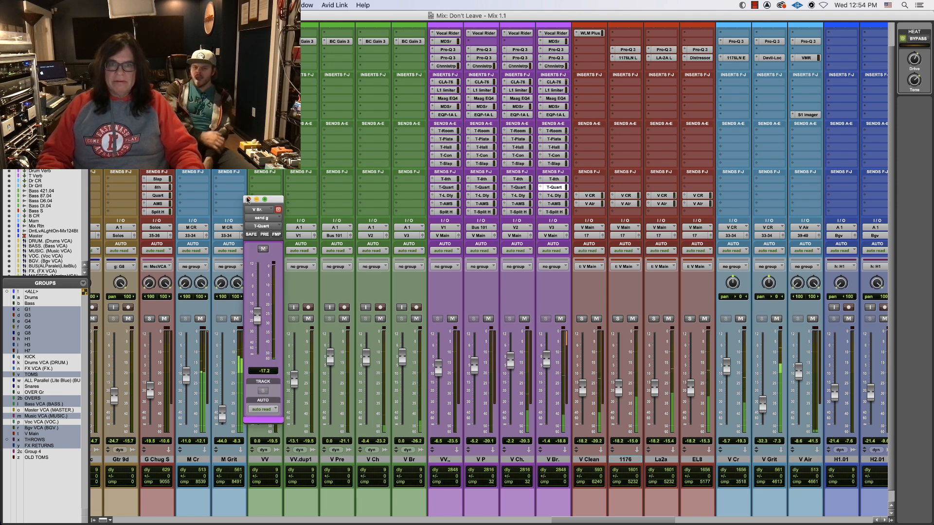
{"action": "left_click", "coordinate": [248, 199]}
Step: Fine-tune the 13490 Hz high shelf and the bell near 6 kHz in the V Br. track's Pro-Q 3, and close it
{"action": "left_click", "coordinate": [553, 51]}
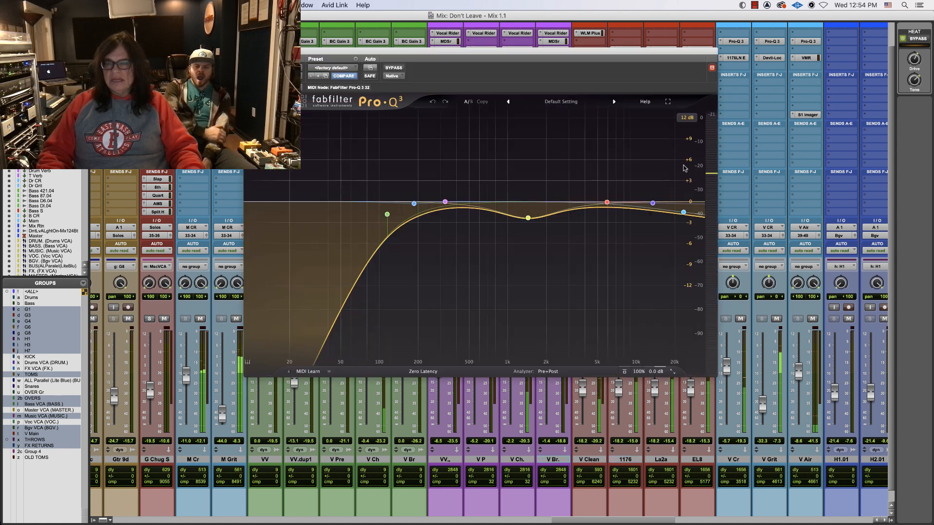
{"action": "left_click_drag", "start_coordinate": [683, 203], "coordinate": [683, 215]}
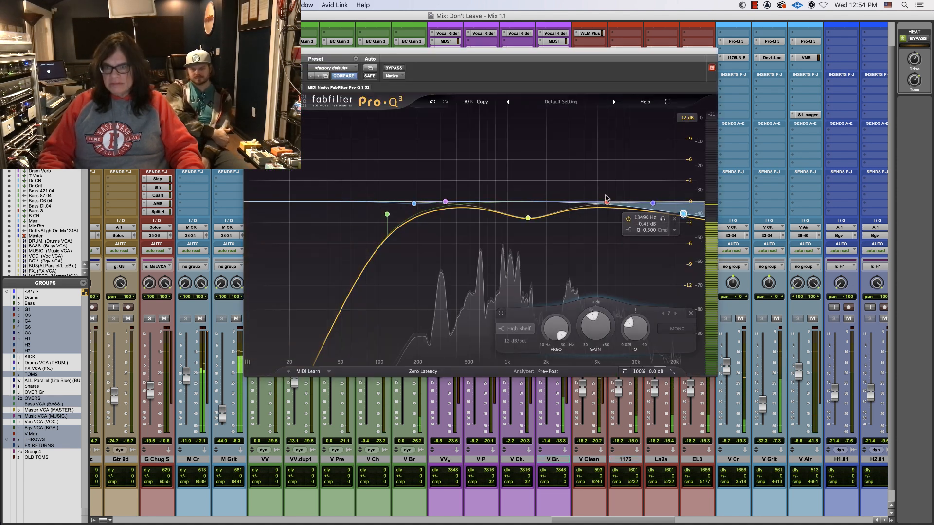
{"action": "left_click_drag", "start_coordinate": [609, 204], "coordinate": [607, 204]}
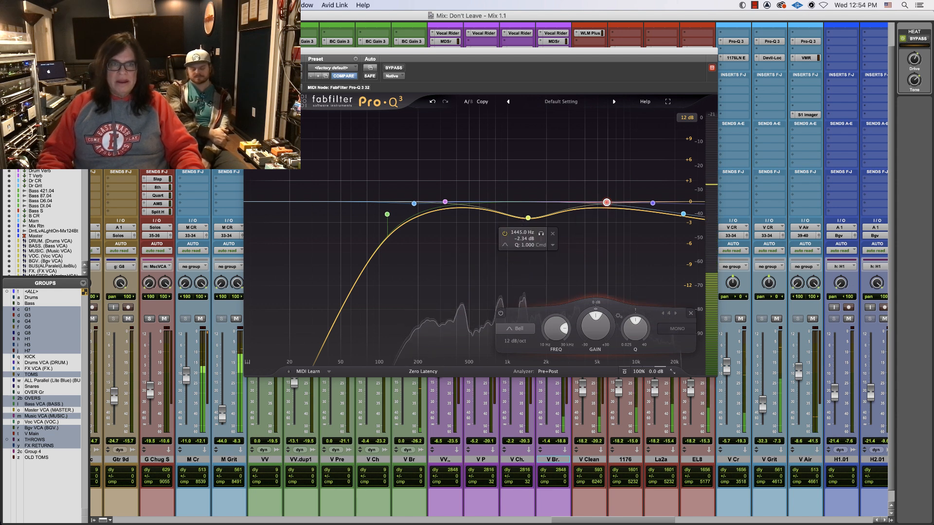
{"action": "left_click", "coordinate": [249, 51]}
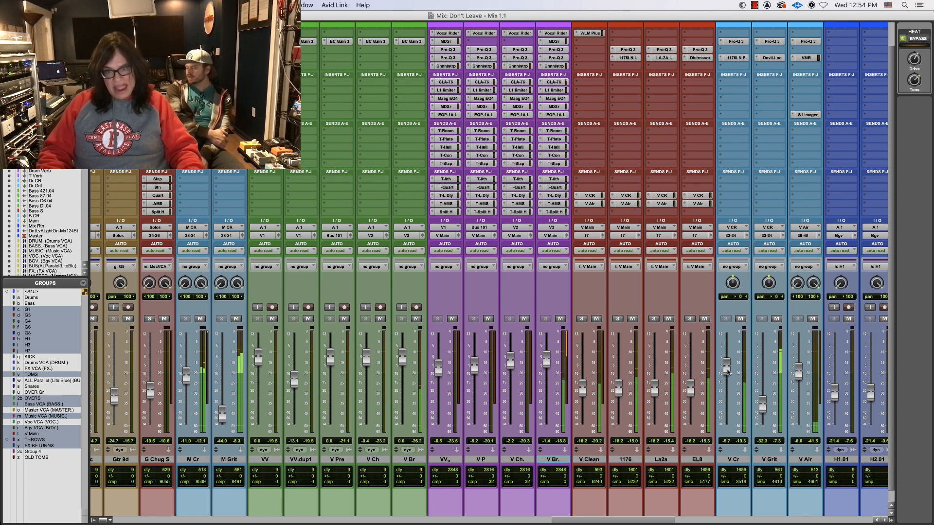
Step: Raise the V Cr fader to -4.6 dB and check the playback position in the Edit window
{"action": "left_click_drag", "start_coordinate": [727, 368], "coordinate": [727, 370]}
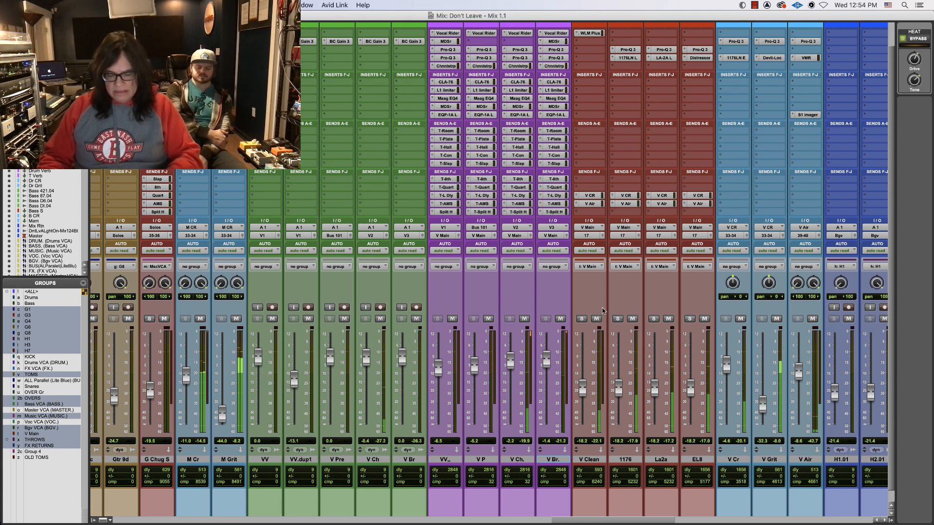
{"action": "key", "text": "super+equal"}
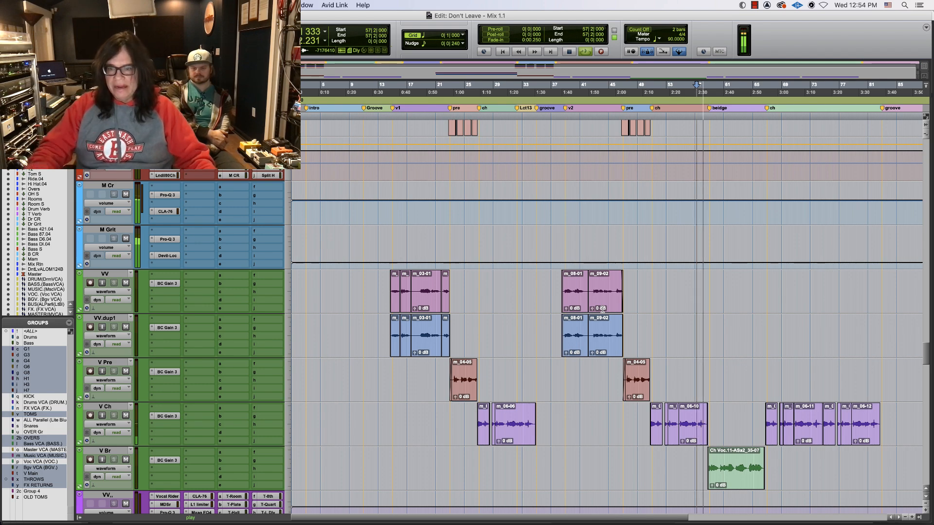
{"action": "key", "text": "super+equal"}
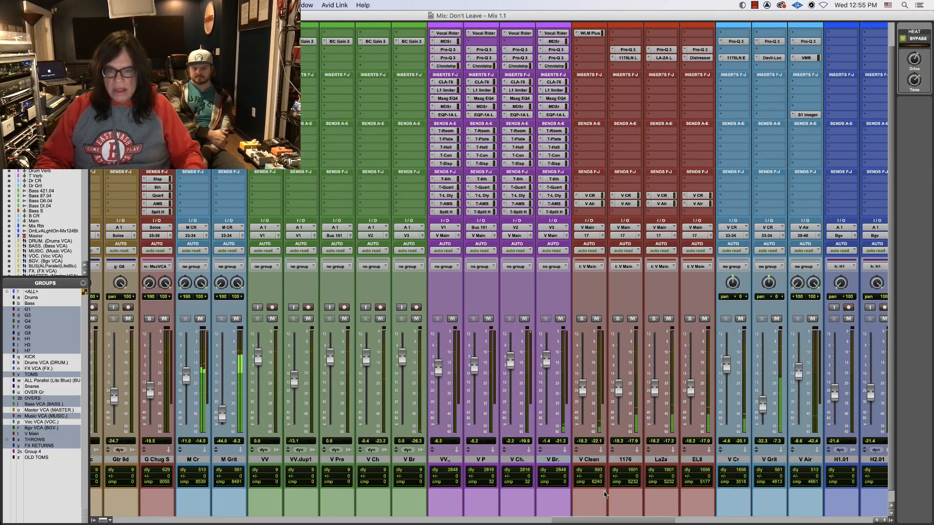
Step: Check the mix's overall loudness on the Mix Rtn track's WLM Plus meter and the playback position
{"action": "left_click_drag", "start_coordinate": [607, 519], "coordinate": [280, 523]}
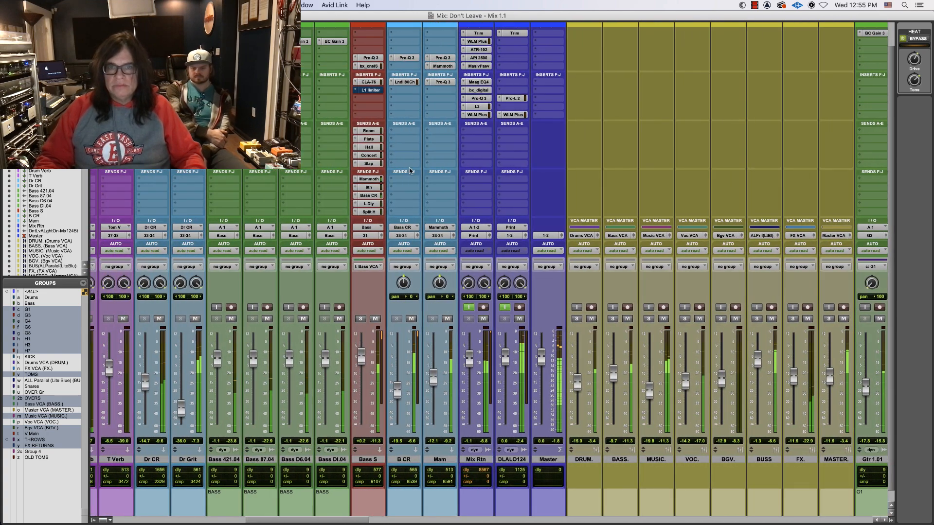
{"action": "left_click", "coordinate": [471, 115]}
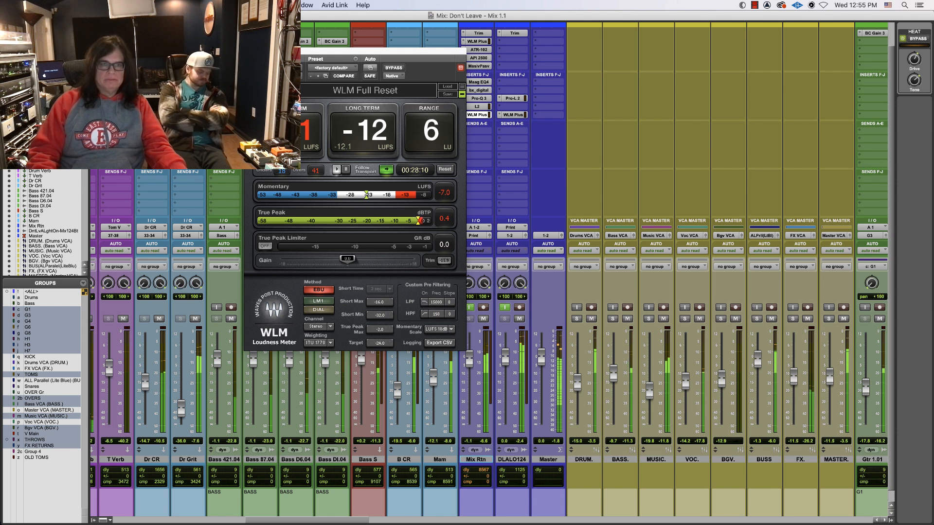
{"action": "left_click", "coordinate": [248, 51]}
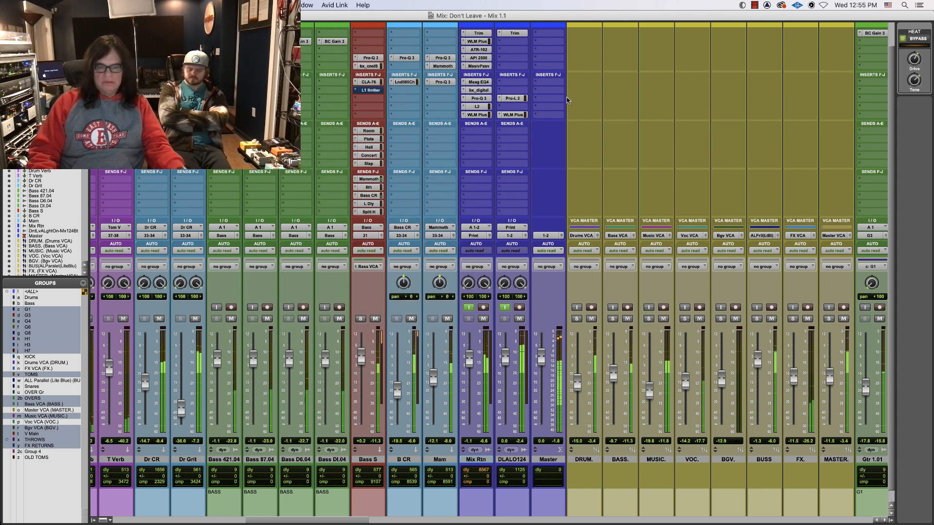
{"action": "key", "text": "super+equal"}
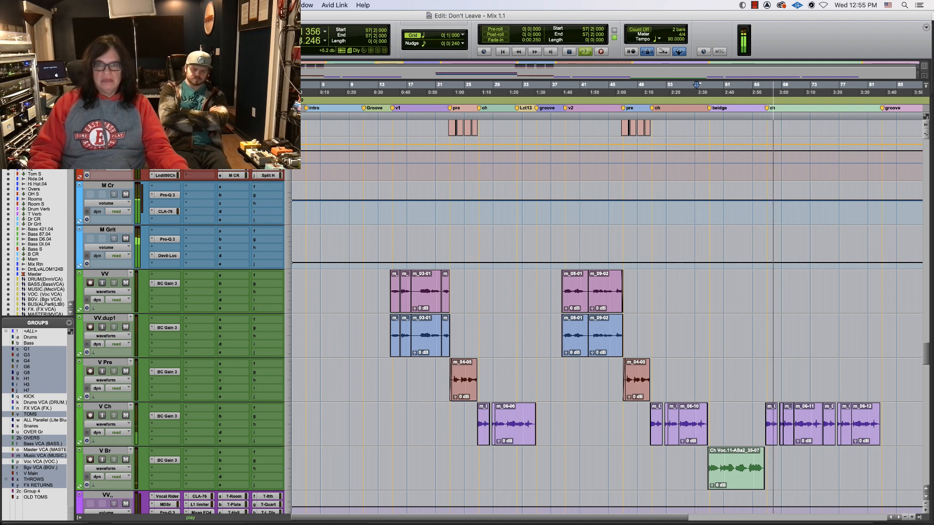
{"action": "key", "text": "super+equal"}
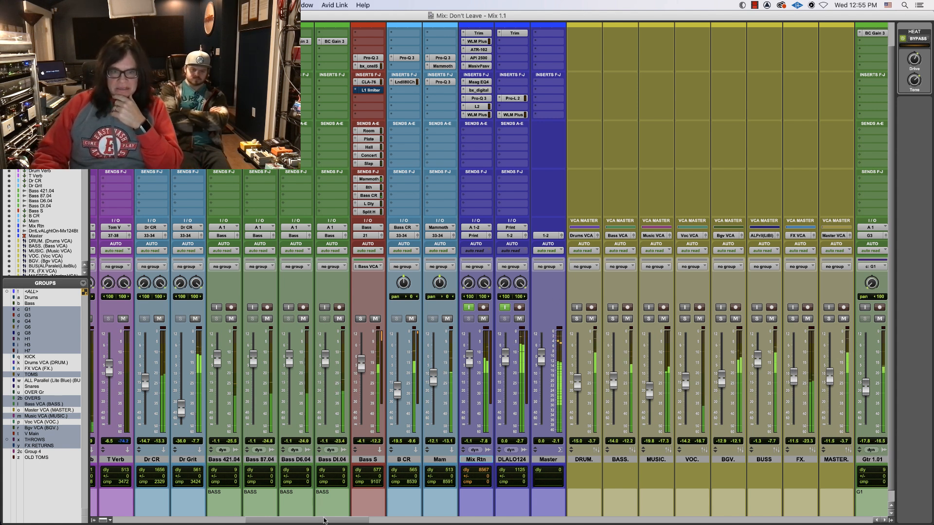
Step: Raise the Sn S track's Hall send to about -9 dB and the Sn Trig track's Hall send to -15.8 dB
{"action": "left_click_drag", "start_coordinate": [325, 521], "coordinate": [190, 521]}
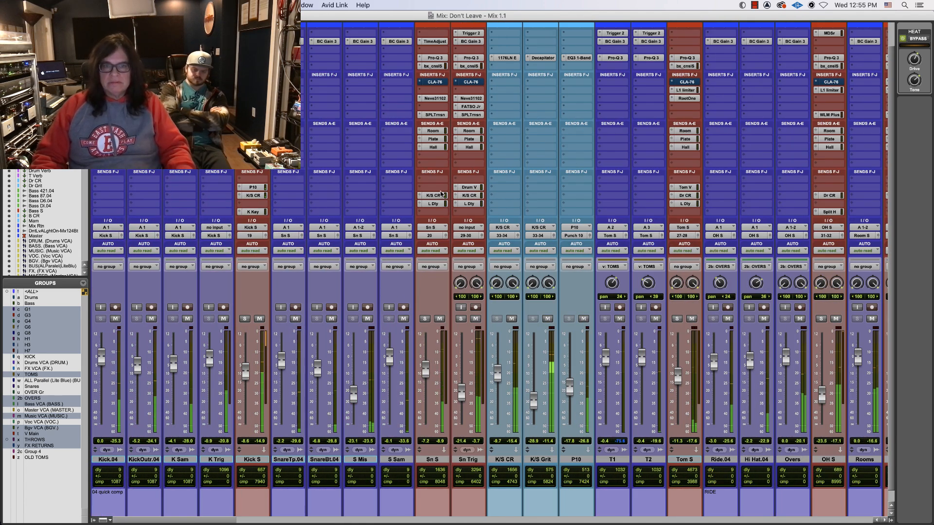
{"action": "left_click", "coordinate": [432, 147]}
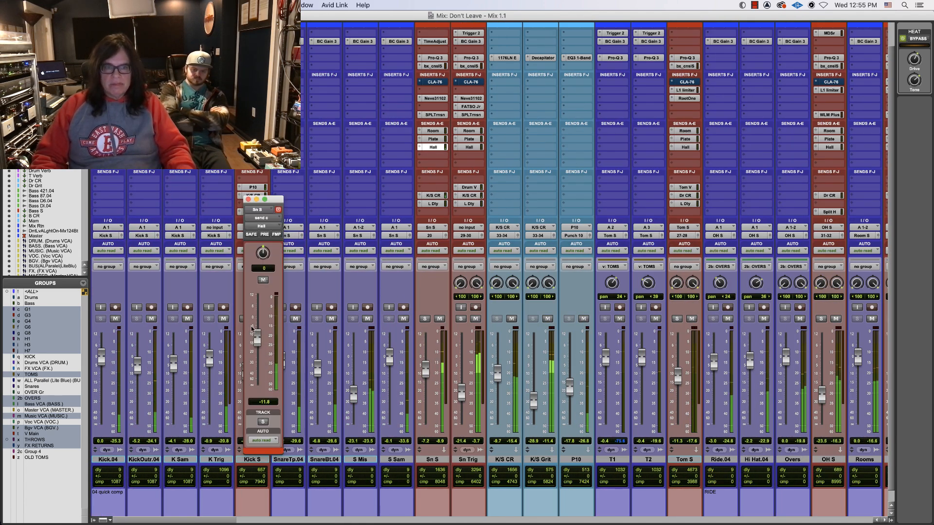
{"action": "left_click_drag", "start_coordinate": [257, 335], "coordinate": [255, 332]}
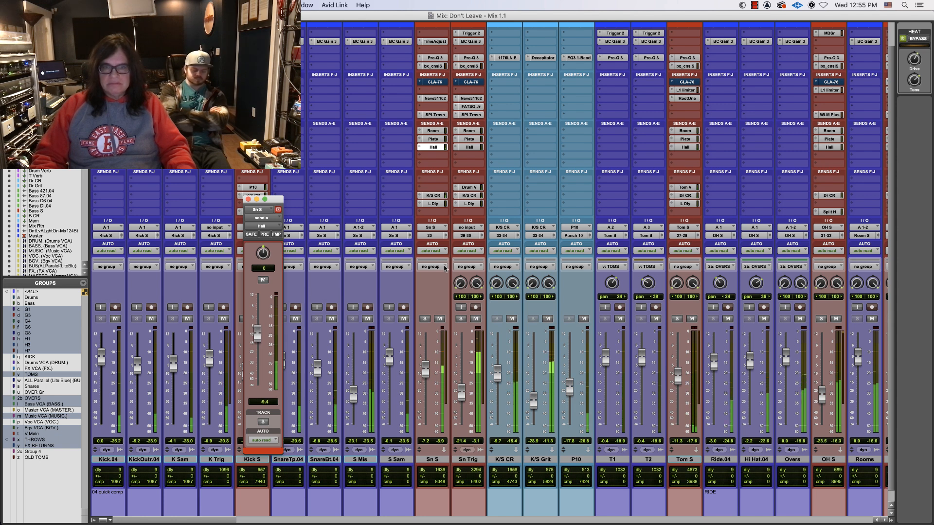
{"action": "left_click", "coordinate": [469, 147]}
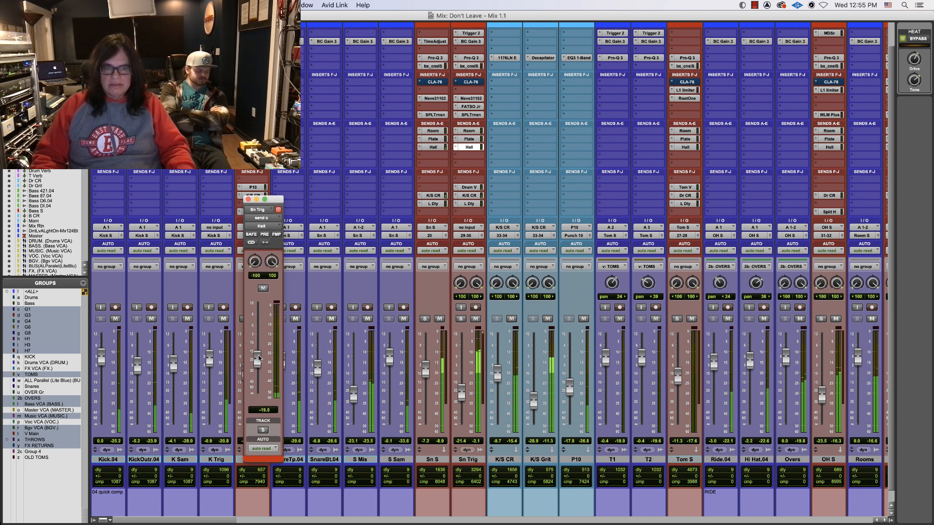
{"action": "left_click_drag", "start_coordinate": [260, 352], "coordinate": [260, 350]}
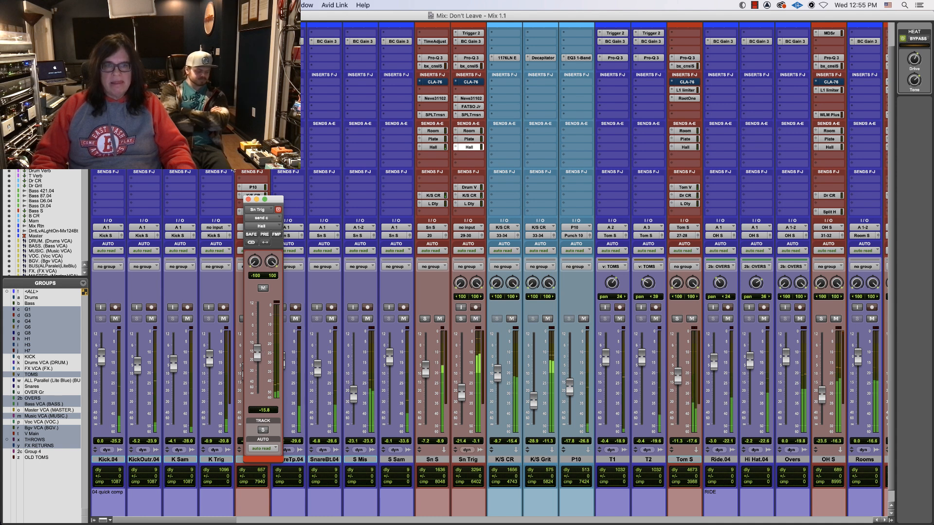
{"action": "left_click", "coordinate": [248, 199]}
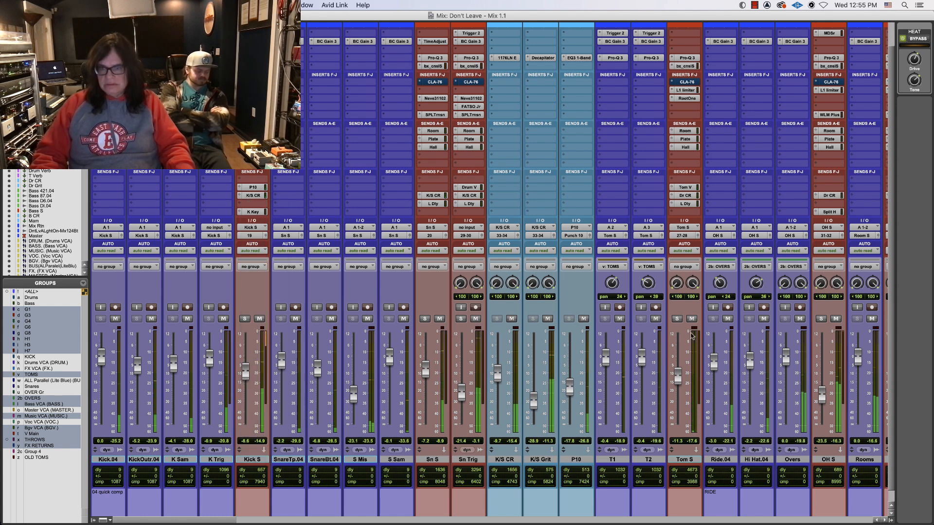
Step: Check the playback position and look over the vocal parallel and background vocal tracks in the Mix window
{"action": "key", "text": "super+equal"}
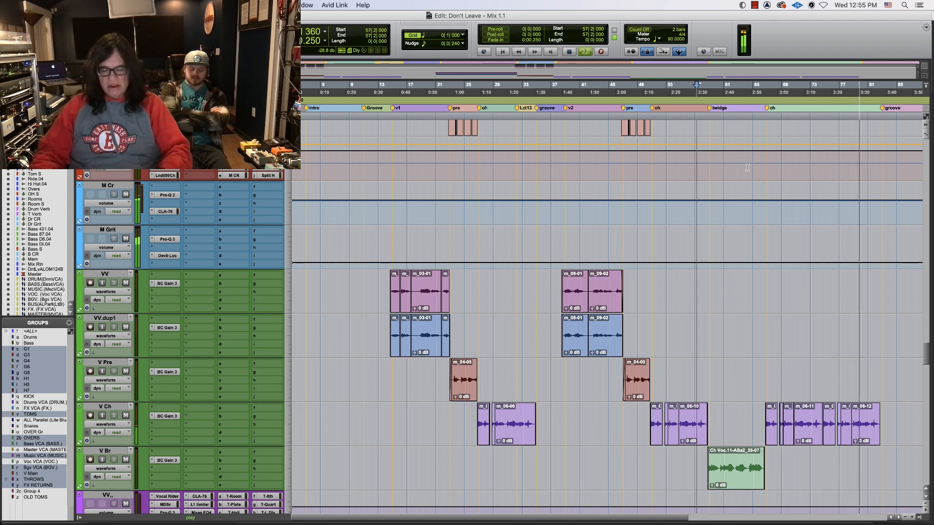
{"action": "key", "text": "super+equal"}
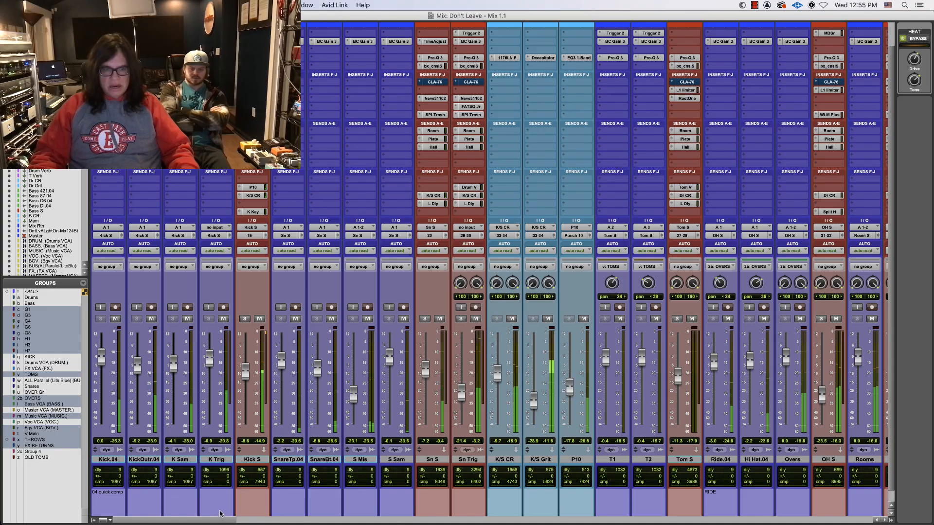
{"action": "left_click_drag", "start_coordinate": [221, 520], "coordinate": [755, 524]}
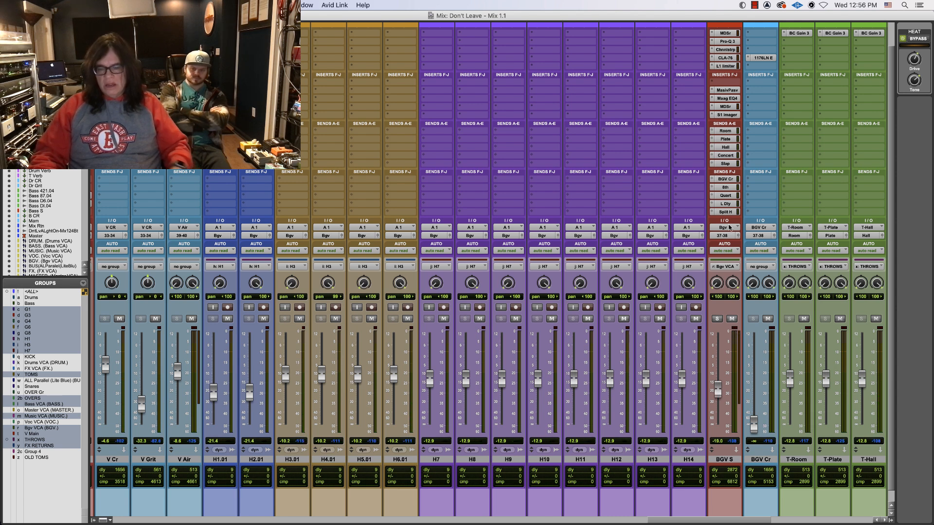
{"action": "left_click_drag", "start_coordinate": [703, 521], "coordinate": [601, 521]}
Step: Show the Edit window with the timeline zoomed out and the Master and VCA tracks in view
{"action": "key", "text": "super+equal"}
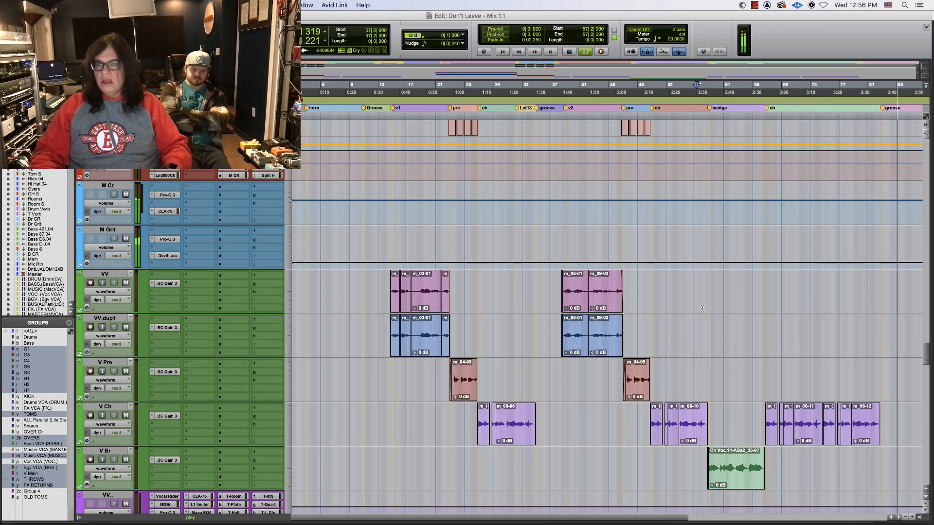
{"action": "left_click_drag", "start_coordinate": [925, 362], "coordinate": [925, 364]}
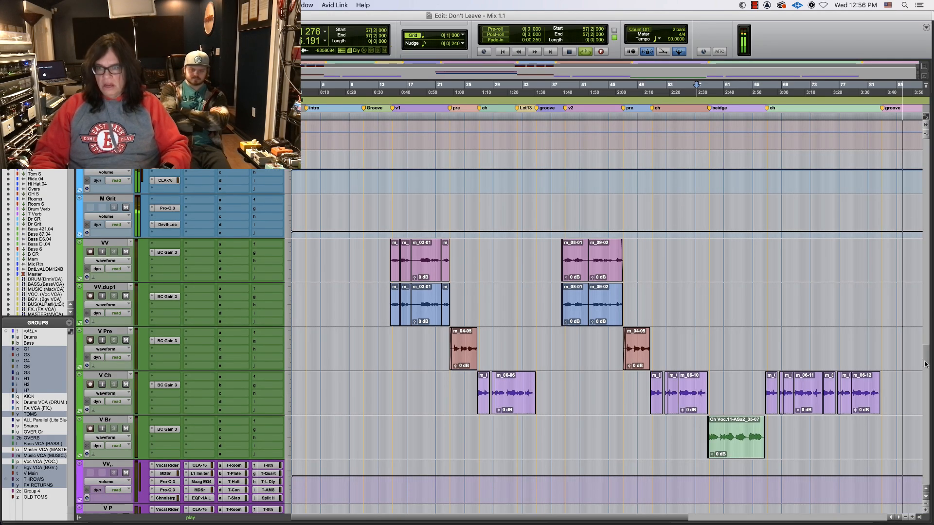
{"action": "key", "text": "r"}
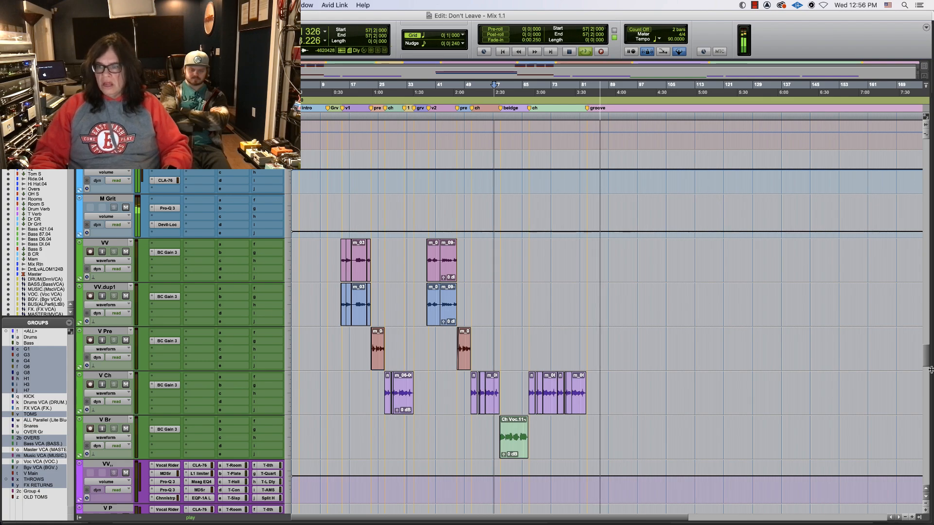
{"action": "left_click_drag", "start_coordinate": [927, 362], "coordinate": [930, 241]}
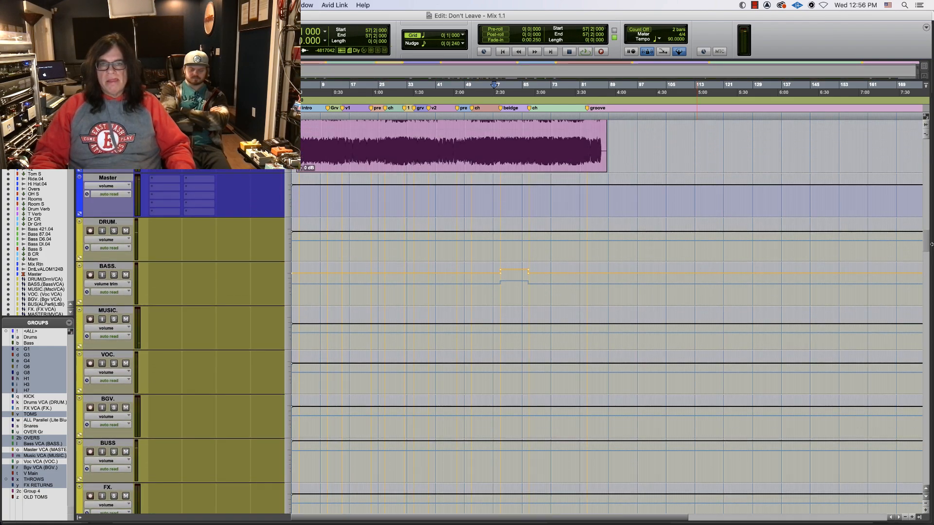
Step: Solo the BASS. VCA and raise its volume trim by about 2 dB over the final groove section, bars 83 to 88
{"action": "left_click", "coordinate": [602, 297]}
{"action": "key", "text": "t"}
{"action": "key", "text": "t"}
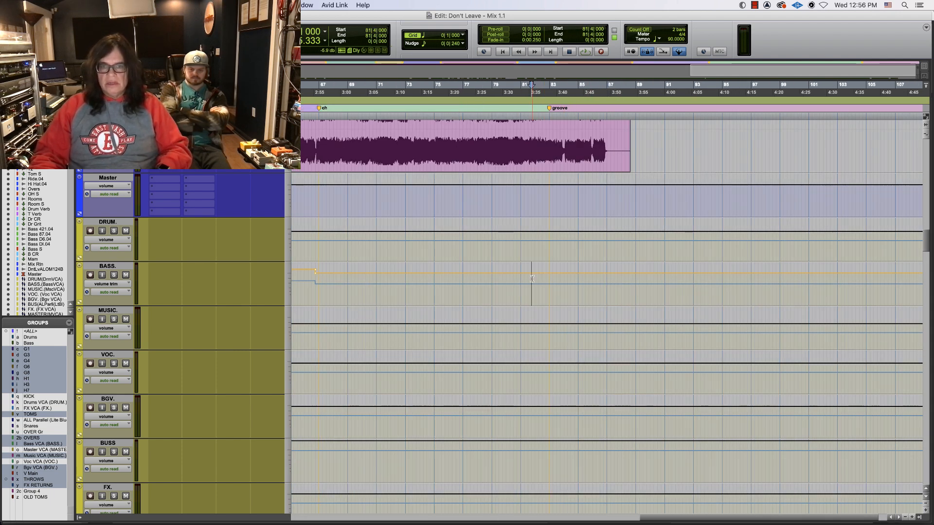
{"action": "key", "text": "space"}
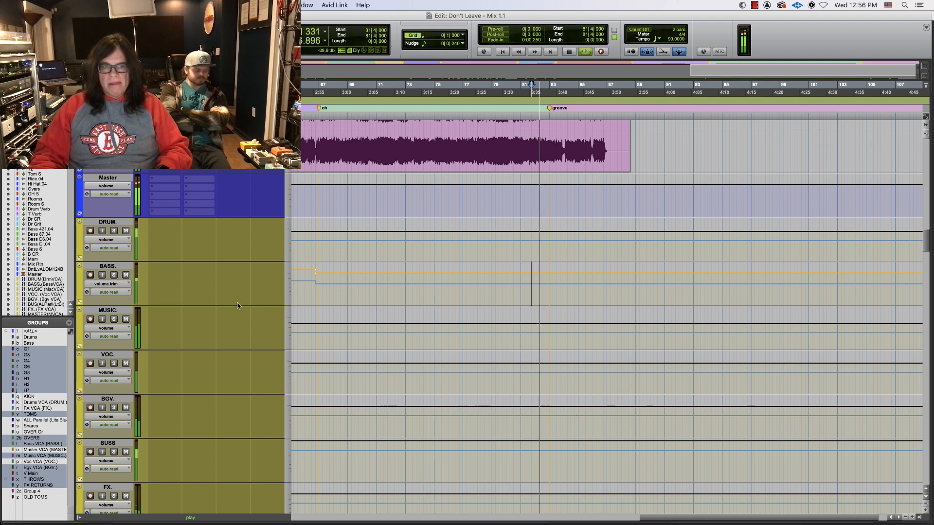
{"action": "left_click", "coordinate": [113, 275]}
{"action": "key", "text": "space"}
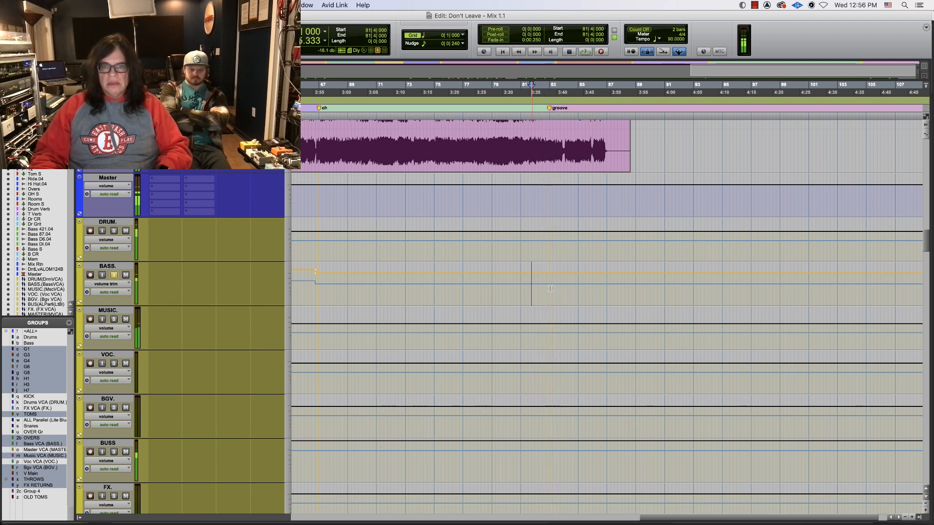
{"action": "left_click_drag", "start_coordinate": [550, 289], "coordinate": [625, 295]}
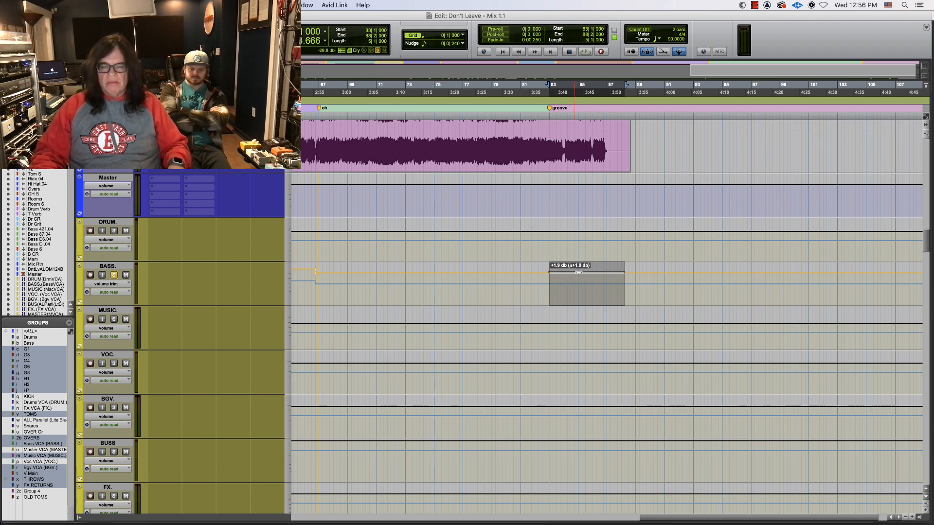
{"action": "left_click_drag", "start_coordinate": [580, 265], "coordinate": [581, 264]}
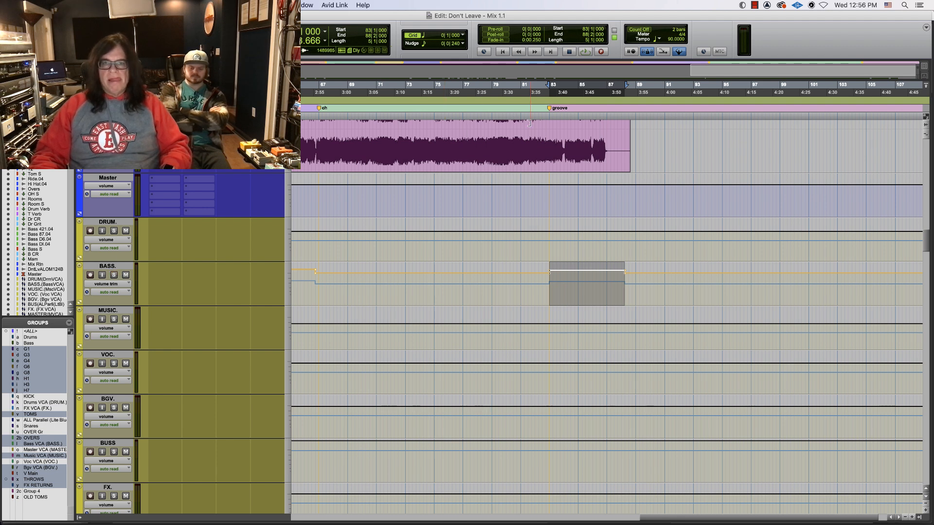
Step: Play the transition into the final groove from bar 80 in the full mix and slightly lower that section's BASS. trim boost
{"action": "key", "text": "space"}
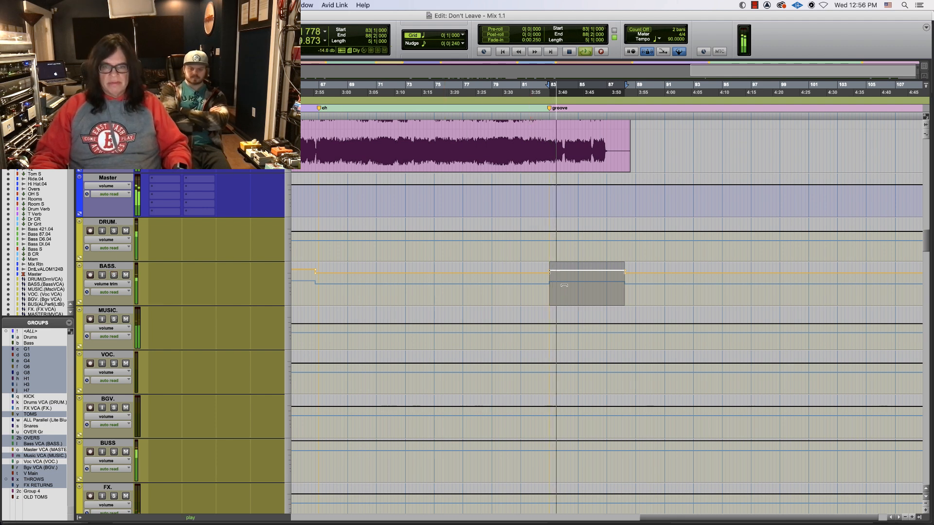
{"action": "left_click_drag", "start_coordinate": [565, 285], "coordinate": [567, 283]}
{"action": "left_click", "coordinate": [514, 114]}
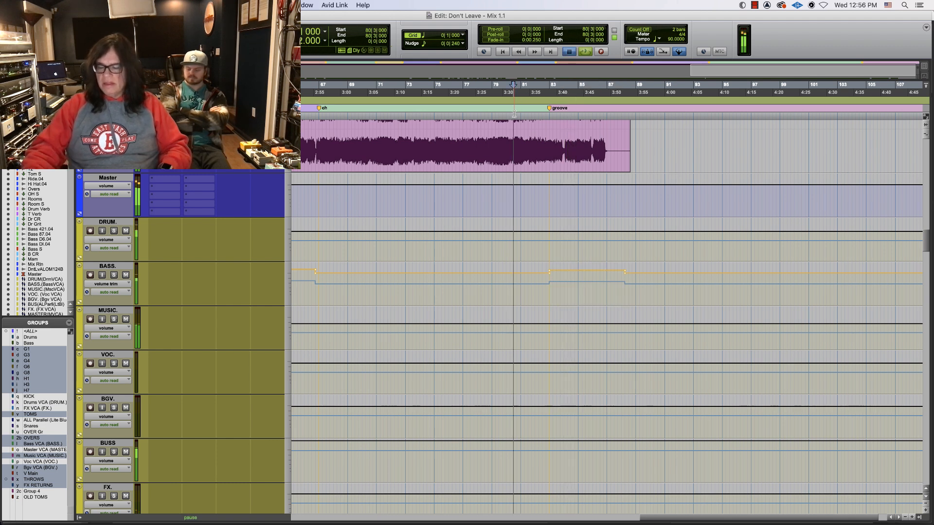
{"action": "key", "text": "space"}
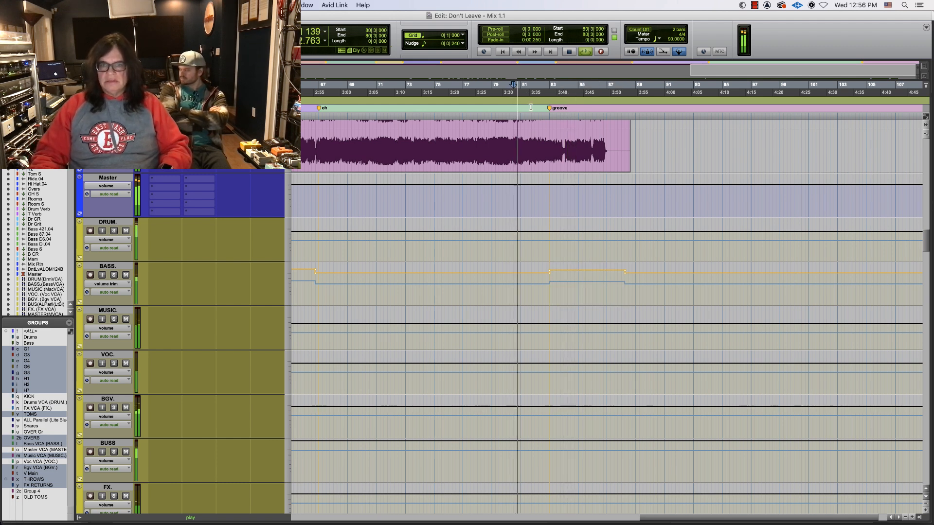
{"action": "left_click", "coordinate": [592, 287]}
{"action": "key", "text": "r"}
{"action": "key", "text": "r"}
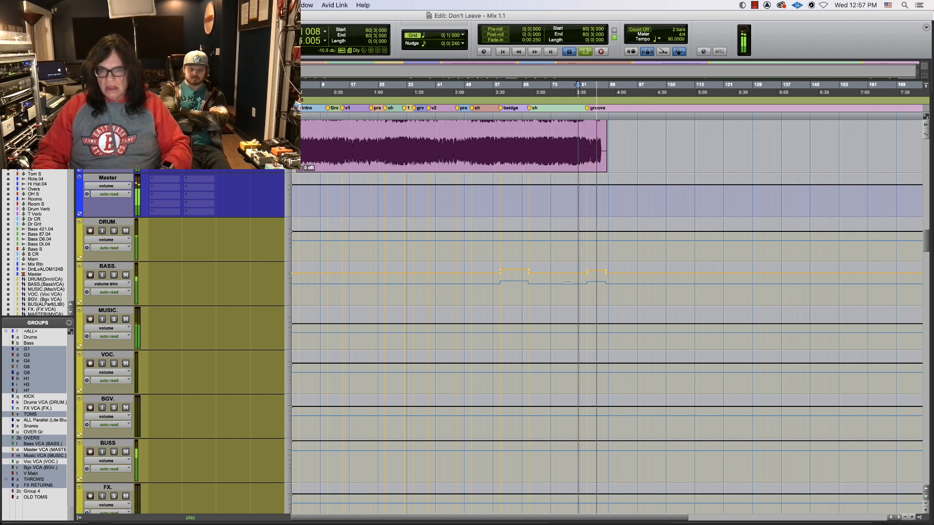
{"action": "left_click_drag", "start_coordinate": [596, 275], "coordinate": [596, 278]}
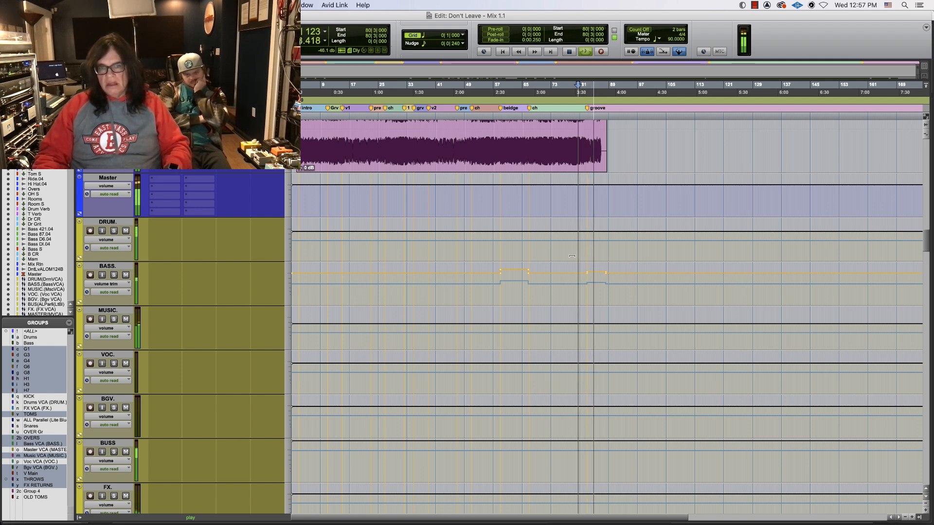
Step: Play from bar 9 and raise the BASS. VCA's volume trim over the first Groove section, bars 11 to 15
{"action": "scroll", "coordinate": [543, 248], "scroll_direction": "up", "scroll_amount": 1}
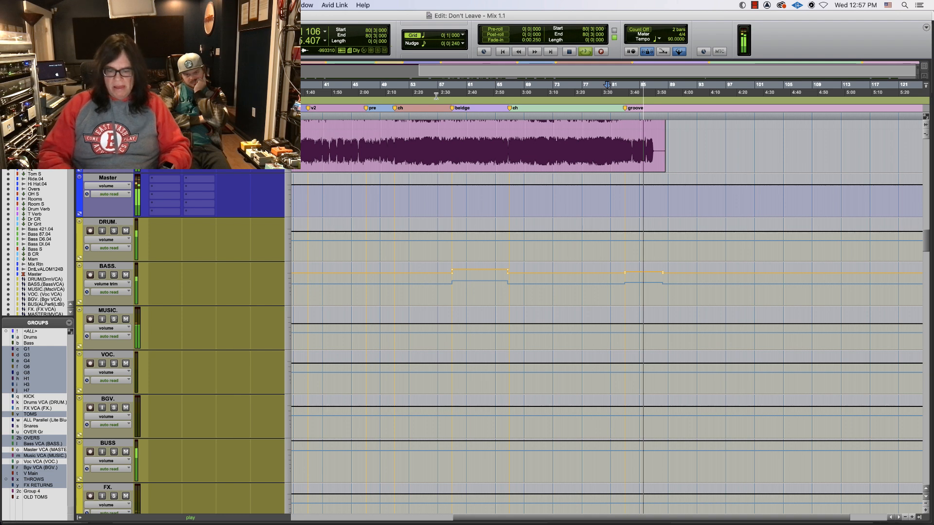
{"action": "key", "text": "Return"}
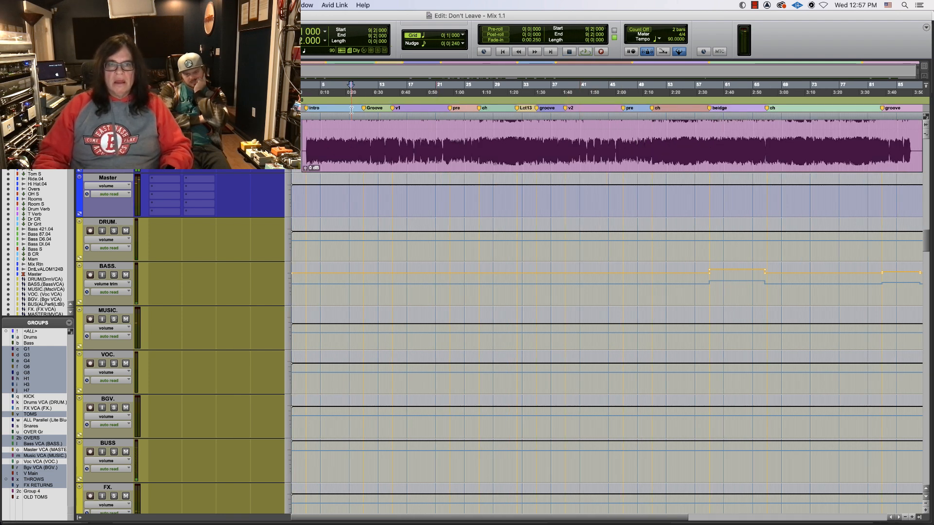
{"action": "key", "text": "space"}
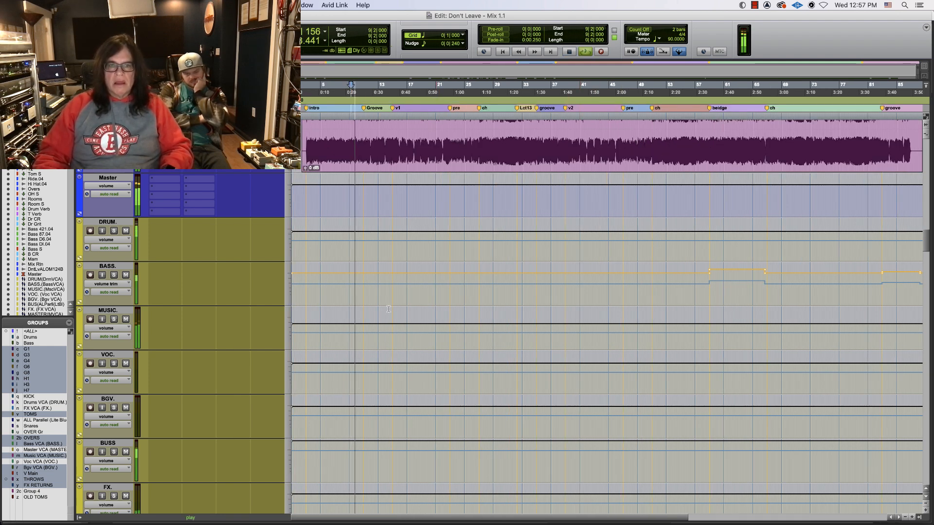
{"action": "left_click", "coordinate": [389, 295]}
{"action": "key", "text": "t"}
{"action": "key", "text": "t"}
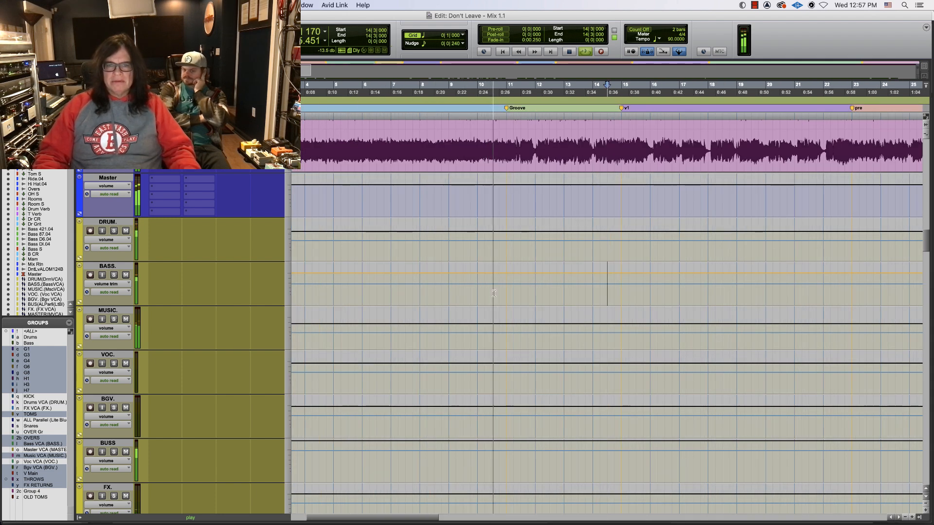
{"action": "left_click_drag", "start_coordinate": [508, 294], "coordinate": [621, 293]}
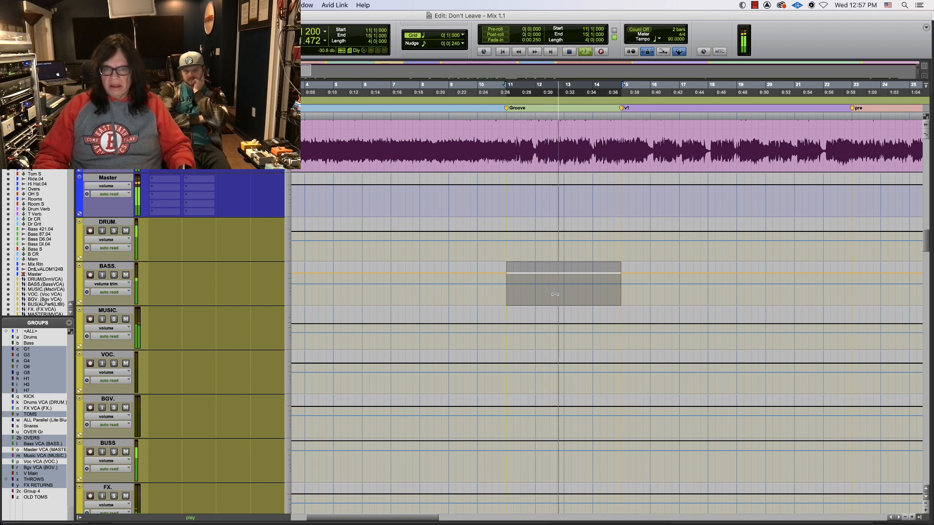
{"action": "left_click_drag", "start_coordinate": [555, 295], "coordinate": [555, 275]}
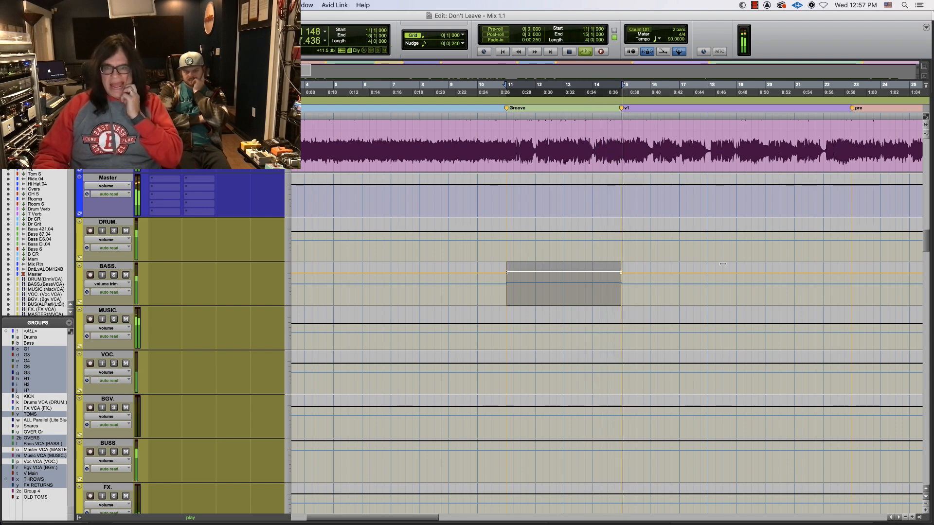
Step: Raise the BASS. VCA's volume trim over the second groove, bars 35 to 39, and fine-tune it while playing from bar 31
{"action": "key", "text": "r"}
{"action": "key", "text": "r"}
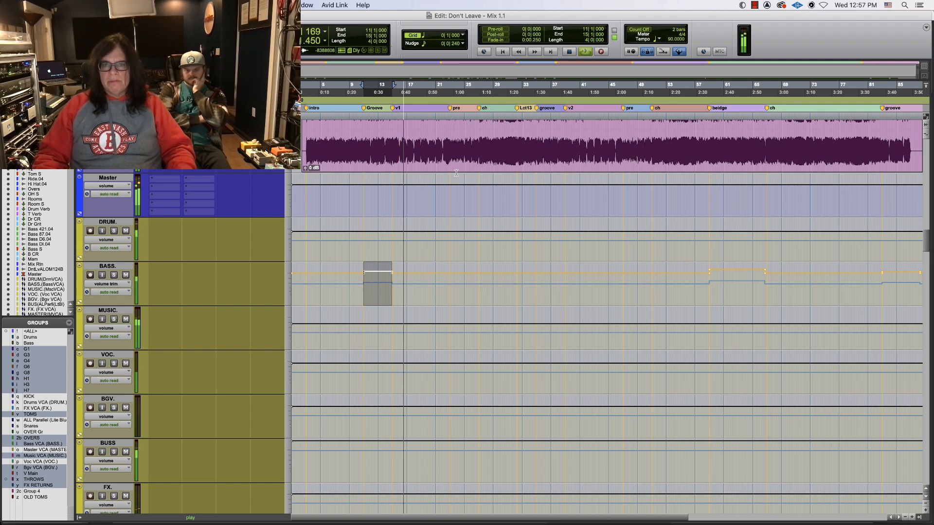
{"action": "left_click", "coordinate": [552, 266]}
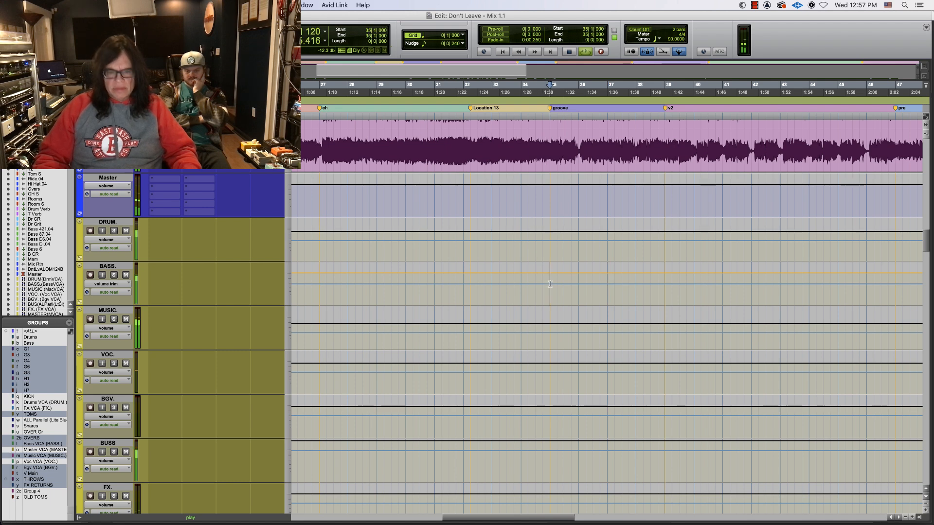
{"action": "left_click", "coordinate": [442, 273]}
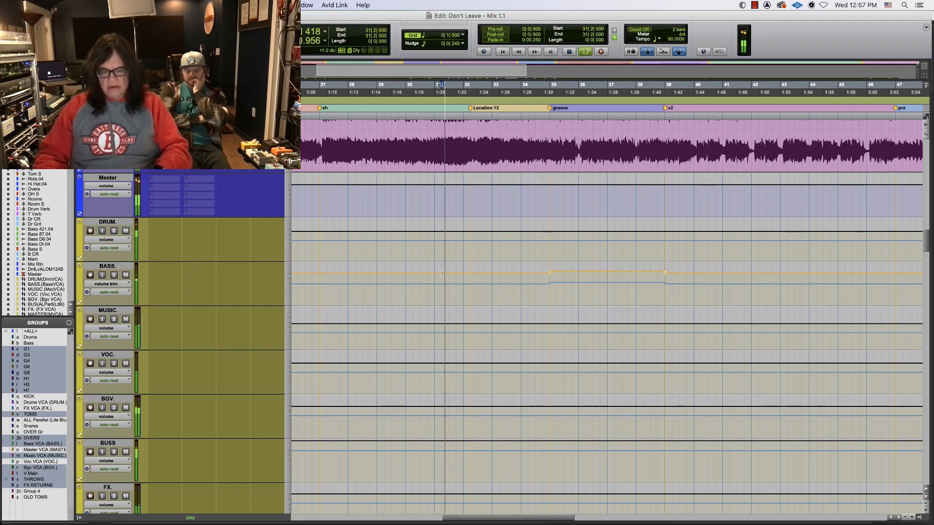
{"action": "key", "text": "alt+a"}
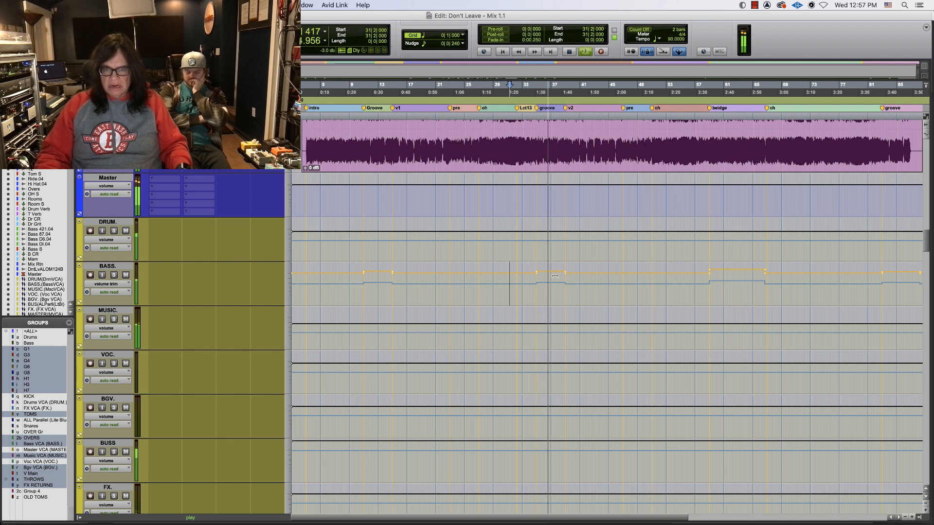
{"action": "left_click_drag", "start_coordinate": [554, 275], "coordinate": [555, 279]}
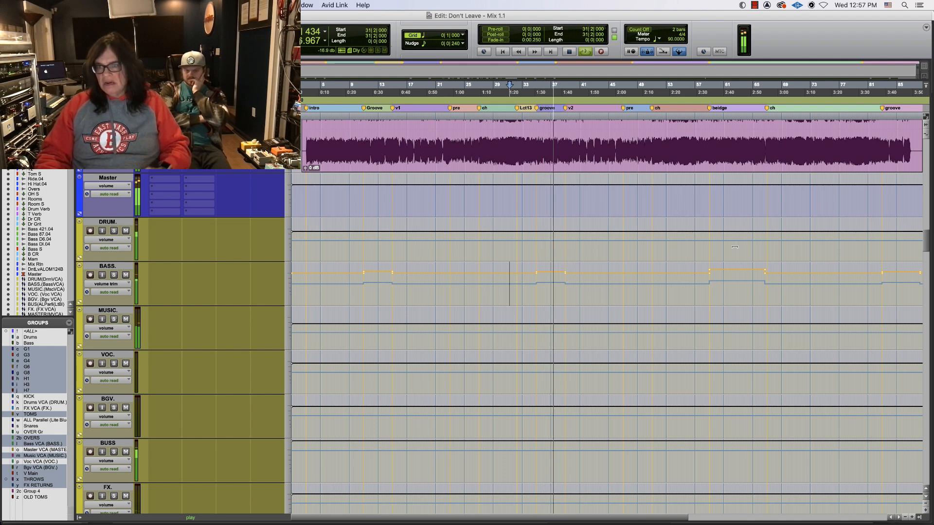
Step: Lower the BASS. VCA's trim boost over the bridge, and play the final groove and the song's intro for comparison
{"action": "left_click", "coordinate": [712, 160]}
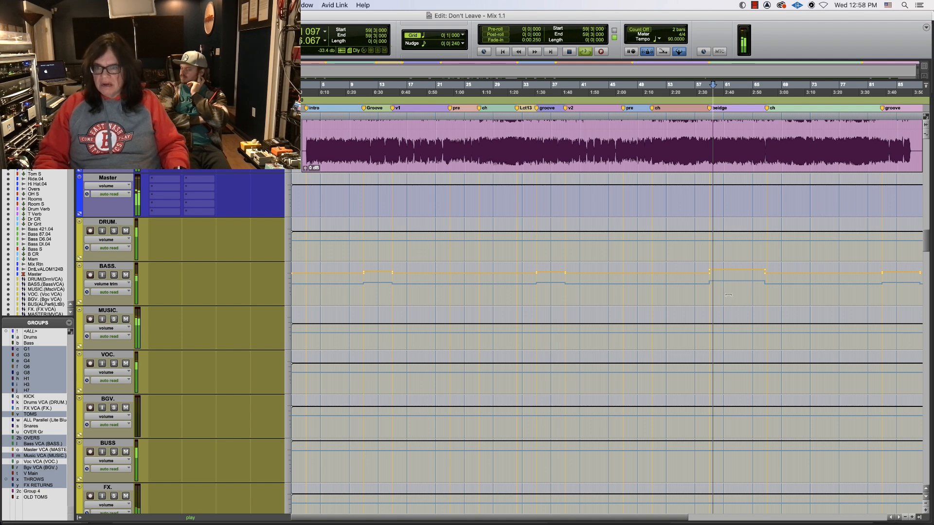
{"action": "left_click", "coordinate": [739, 279]}
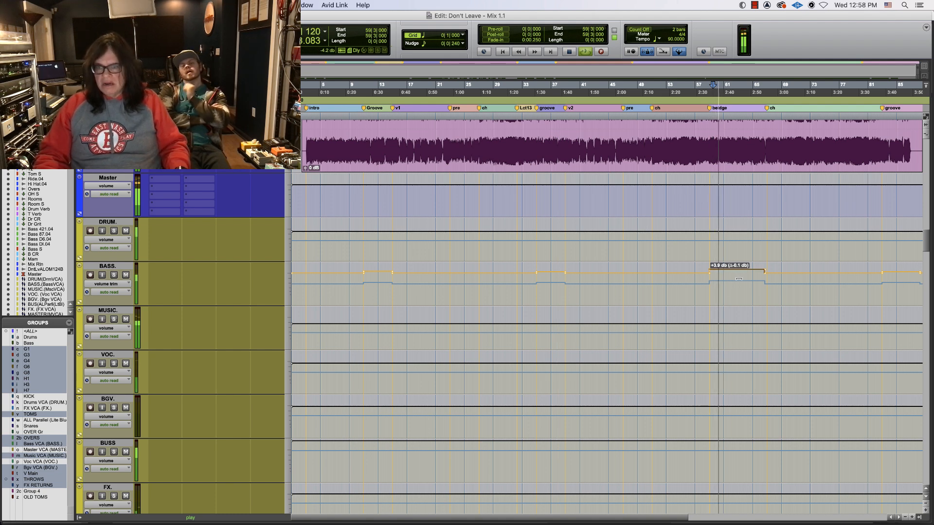
{"action": "left_click", "coordinate": [738, 278]}
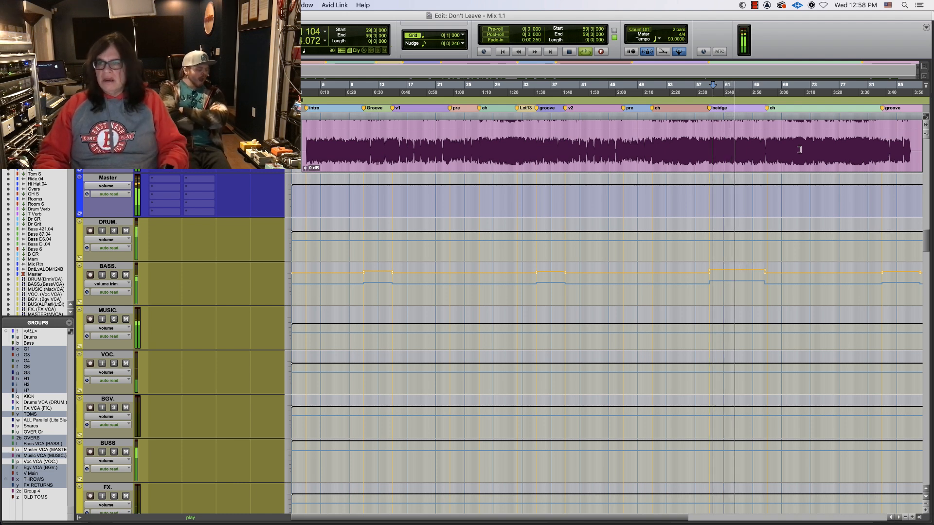
{"action": "left_click", "coordinate": [890, 117]}
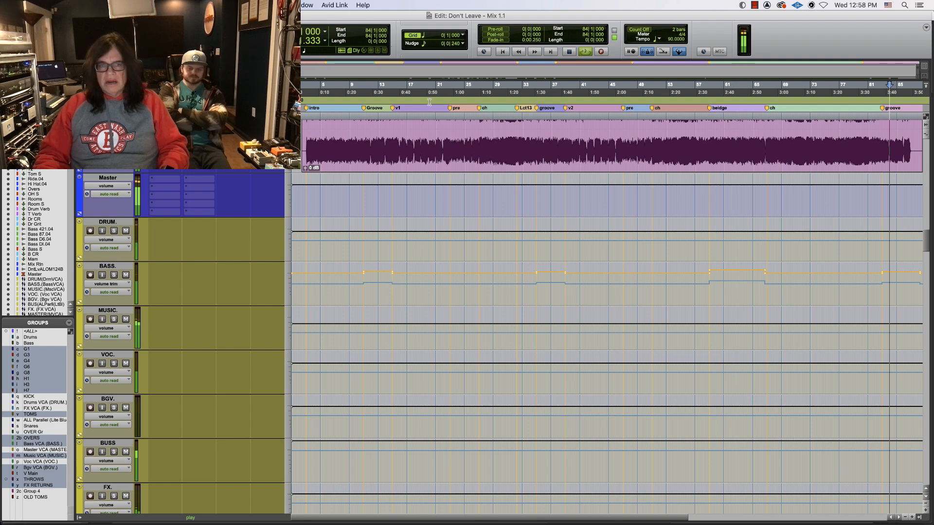
{"action": "left_click", "coordinate": [305, 116]}
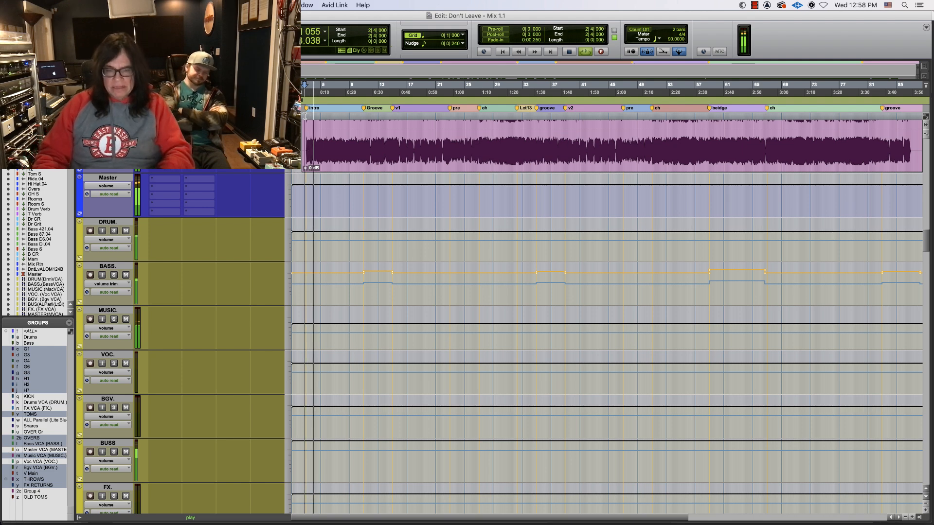
Step: Show the Mix window and check the overall loudness on the Mix Rtn track's last WLM Plus meter
{"action": "key", "text": "super+equal"}
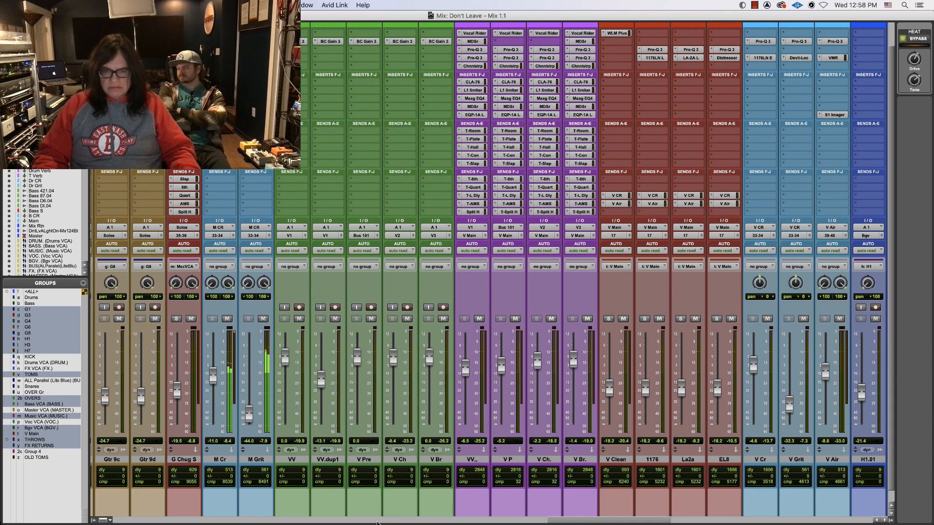
{"action": "left_click", "coordinate": [378, 521]}
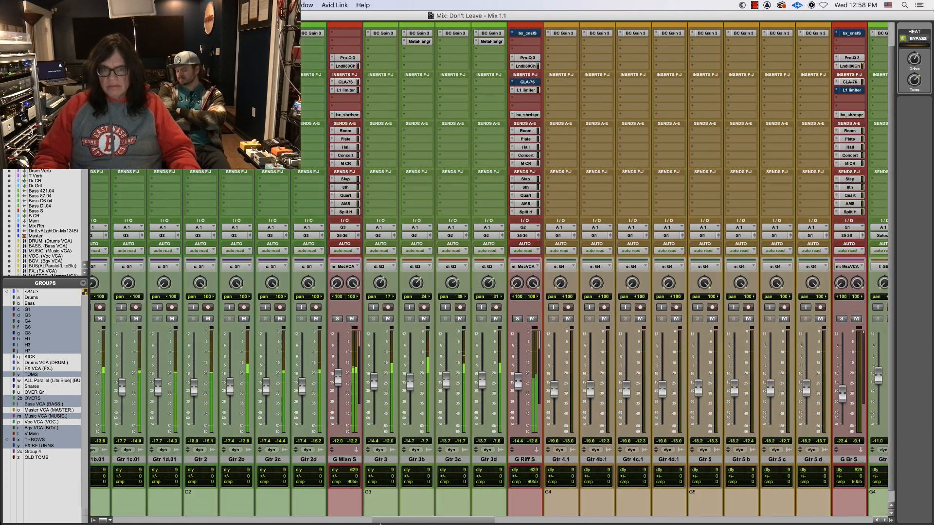
{"action": "scroll", "coordinate": [489, 352], "scroll_direction": "right", "scroll_amount": 15}
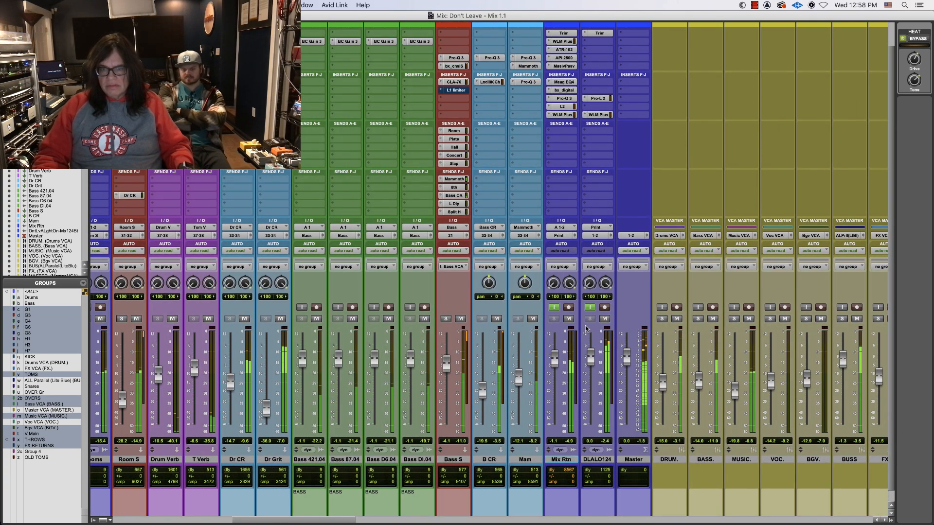
{"action": "left_click", "coordinate": [567, 115]}
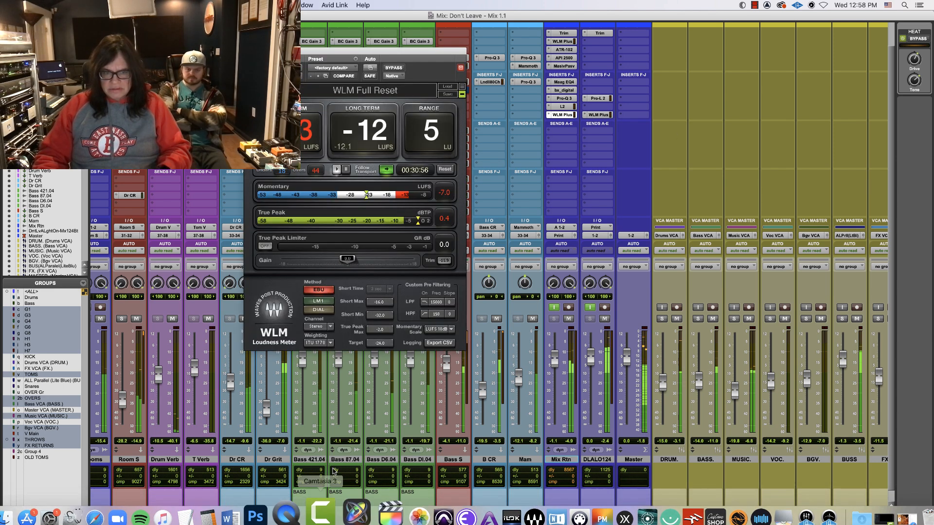
Step: Inspect the MetaFlanger settings on the Gtr 3b track and close the plug-in window
{"action": "scroll", "coordinate": [591, 352], "scroll_direction": "right", "scroll_amount": 8}
{"action": "scroll", "coordinate": [546, 351], "scroll_direction": "right", "scroll_amount": 9}
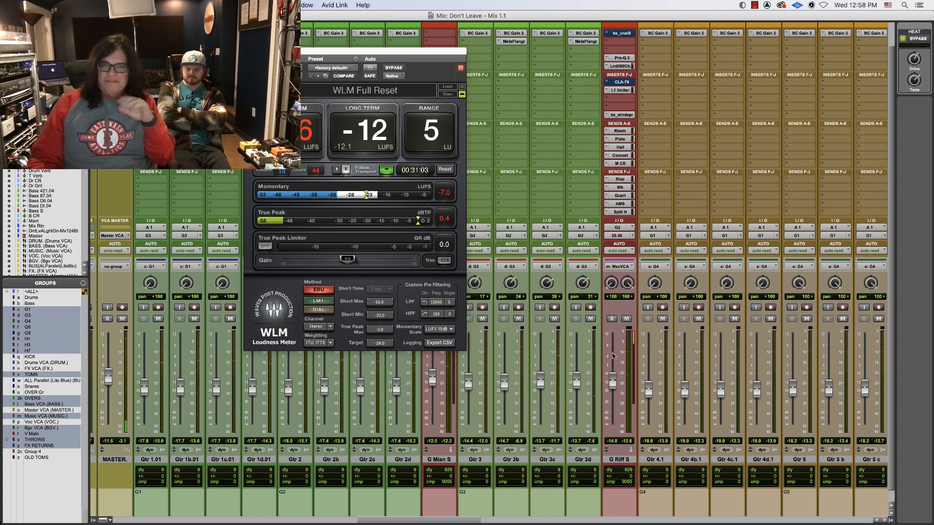
{"action": "left_click", "coordinate": [515, 42]}
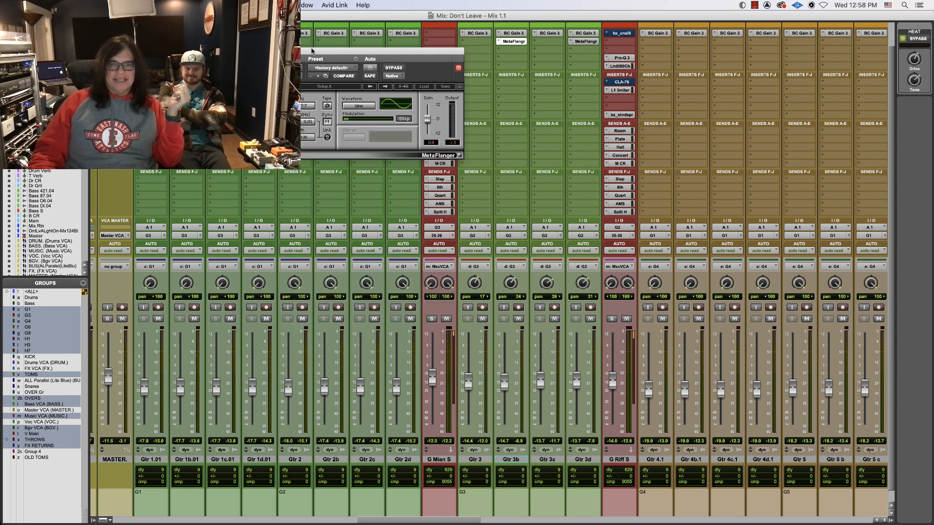
{"action": "left_click_drag", "start_coordinate": [311, 51], "coordinate": [679, 84]}
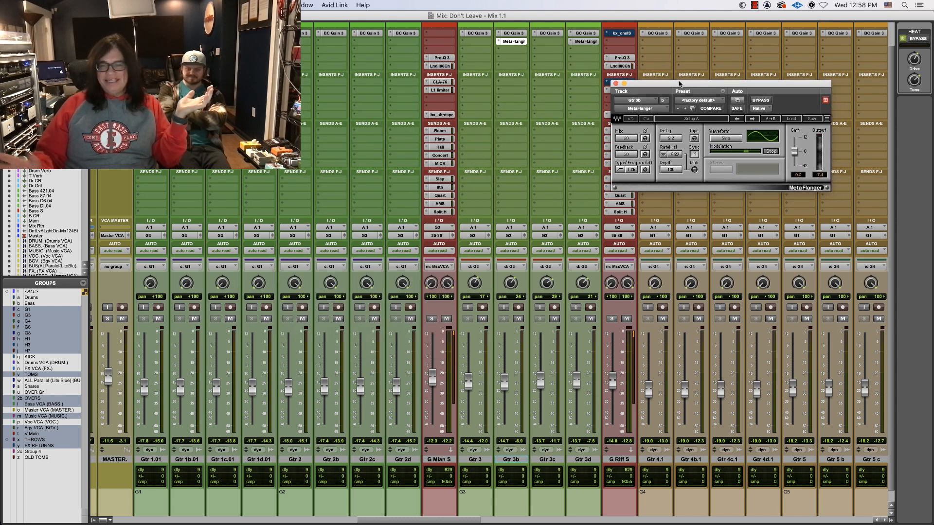
{"action": "left_click", "coordinate": [616, 84]}
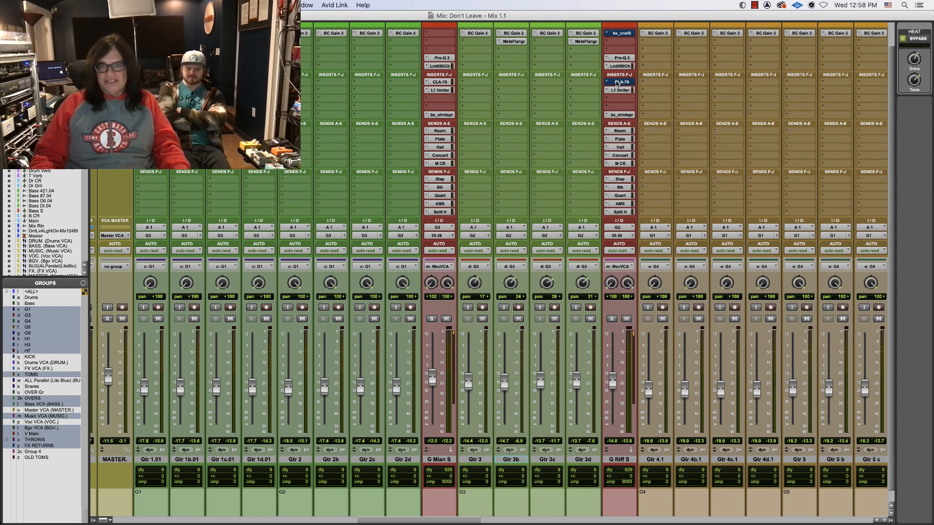
Step: Clear the meter peaks and raise the G Riff S track's volume to -12.9 dB
{"action": "left_click", "coordinate": [629, 329], "text": "alt"}
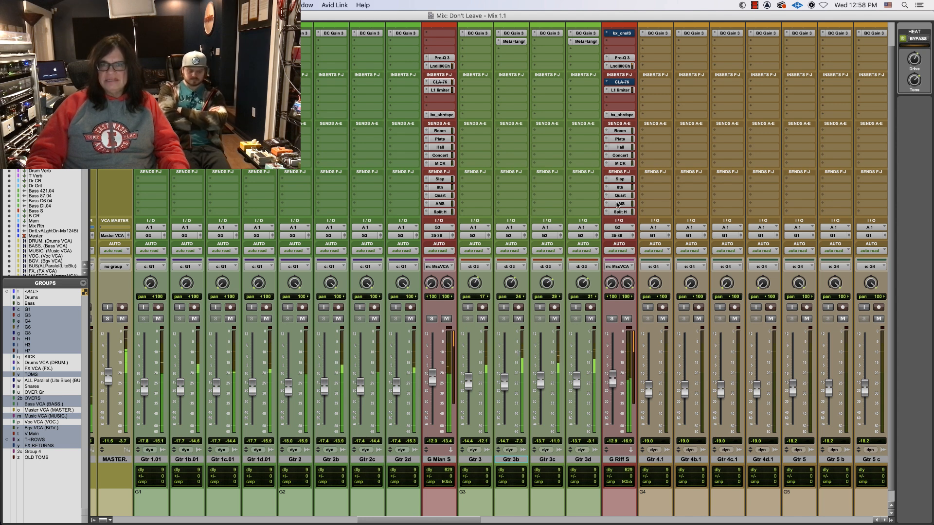
Step: Add a bell cut of 0.87 dB at 160 Hz in G Riff S's Pro-Q 3 and lower the track's volume to -13.4 dB
{"action": "left_click", "coordinate": [625, 57]}
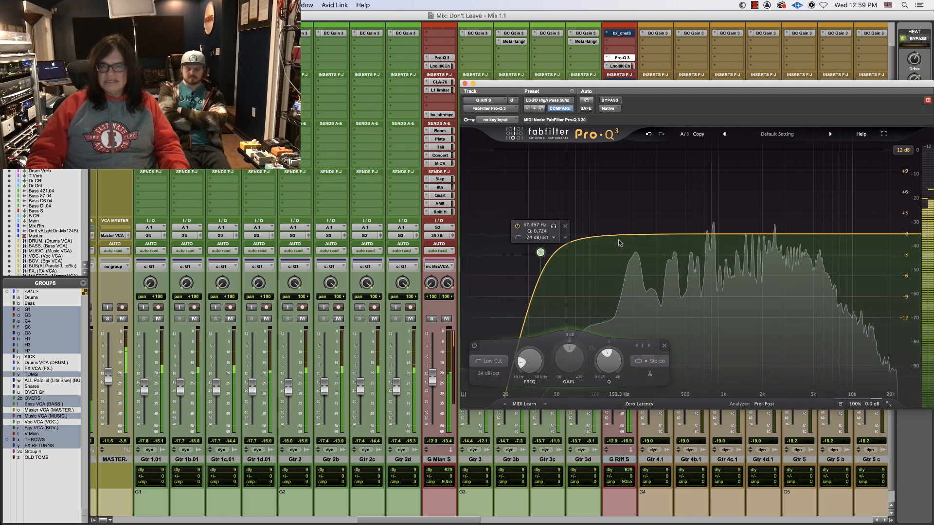
{"action": "left_click", "coordinate": [621, 239]}
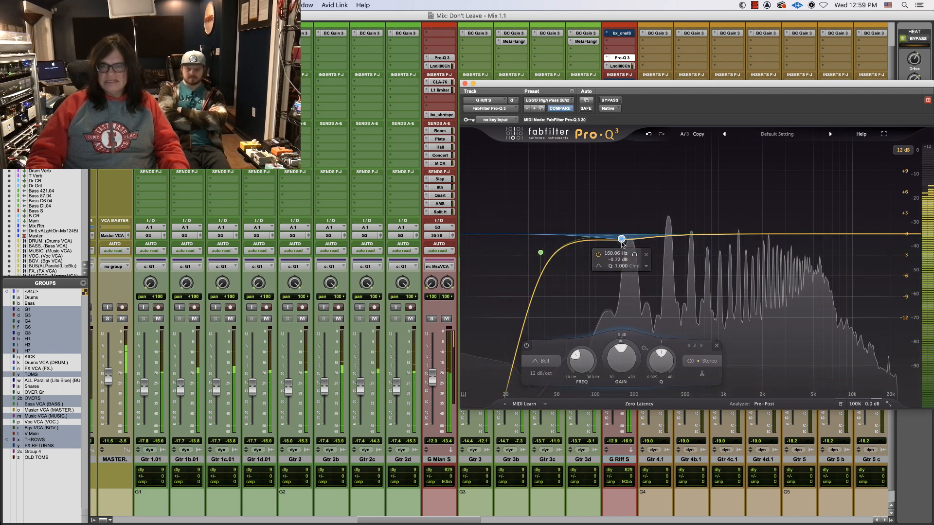
{"action": "left_click_drag", "start_coordinate": [622, 242], "coordinate": [621, 243]}
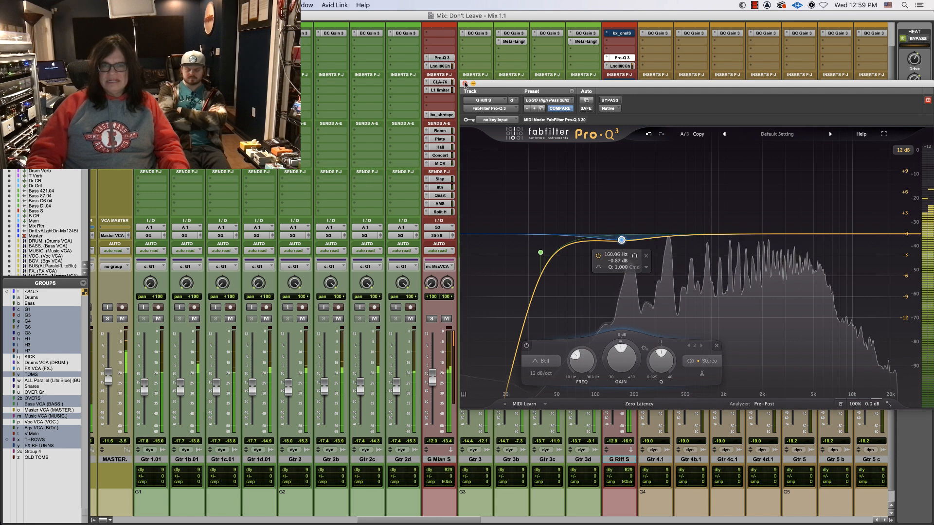
{"action": "key", "text": "super+w"}
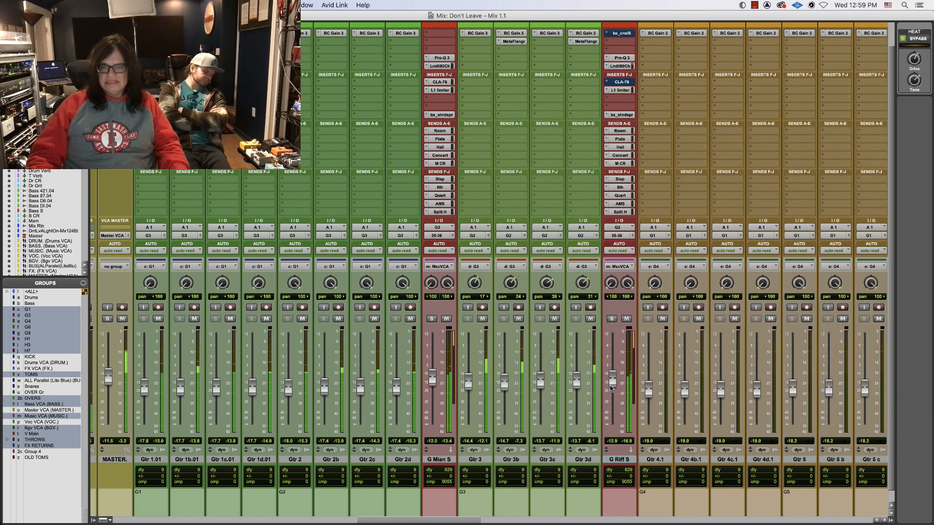
{"action": "key", "text": "space"}
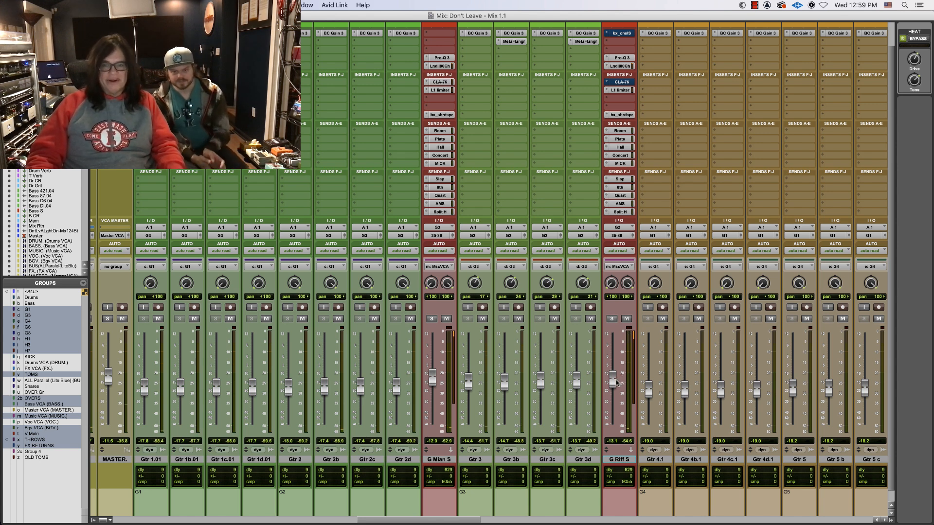
{"action": "key", "text": "space"}
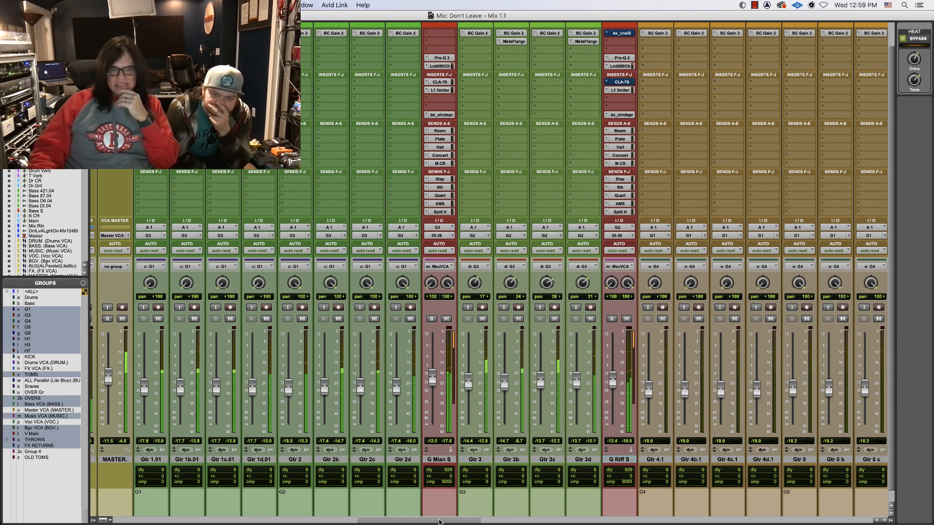
Step: Rename the BUSS VCA track as "BUSS."
{"action": "left_click_drag", "start_coordinate": [439, 522], "coordinate": [412, 521]}
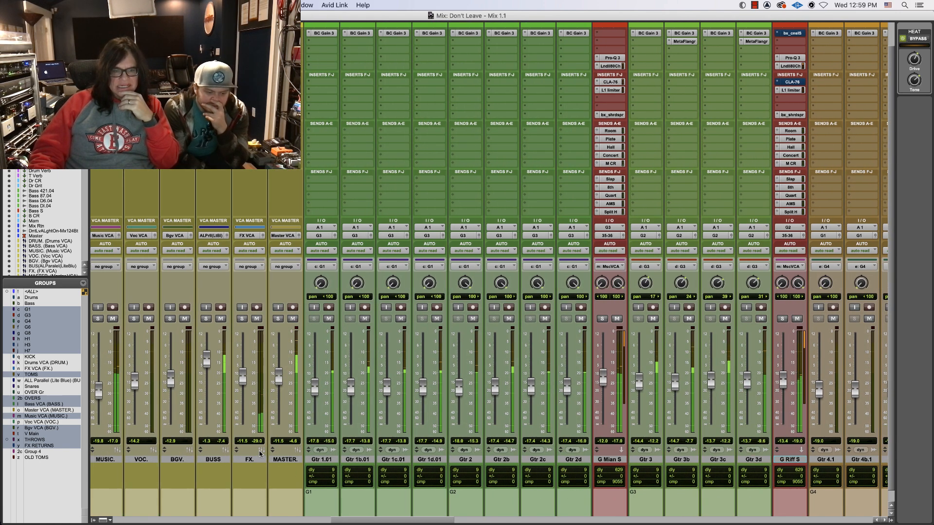
{"action": "double_click", "coordinate": [217, 460]}
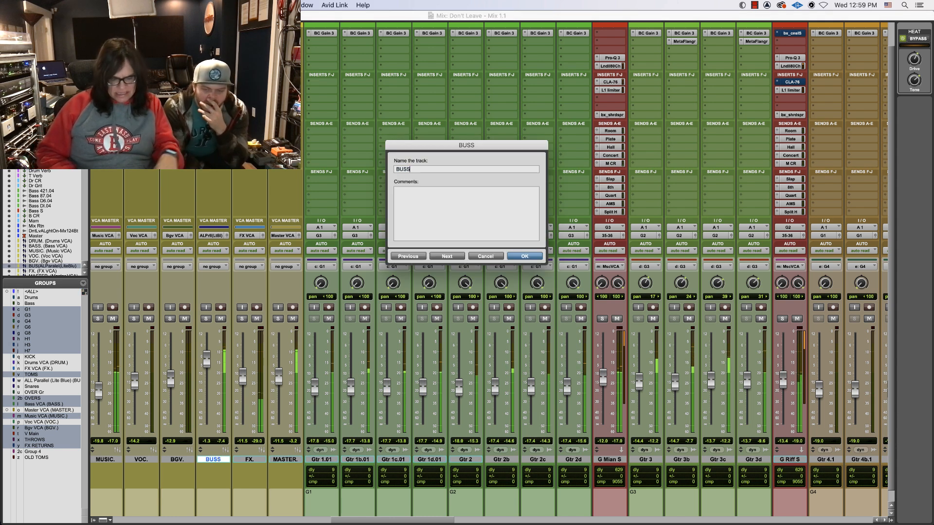
{"action": "type", "text": "."}
{"action": "key", "text": "Return"}
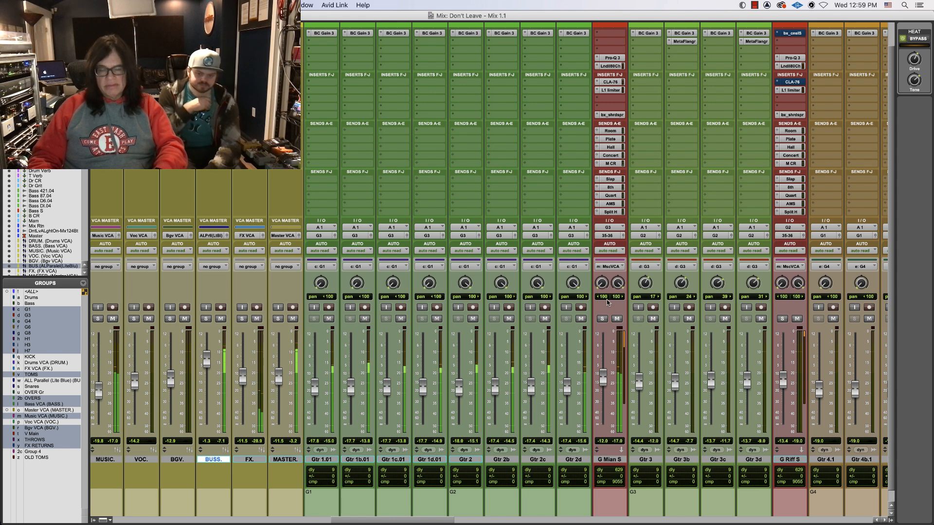
Step: Show the Edit window and examine the snare fill at the end of the first groove, leading into v1, during playback
{"action": "key", "text": "super+equal"}
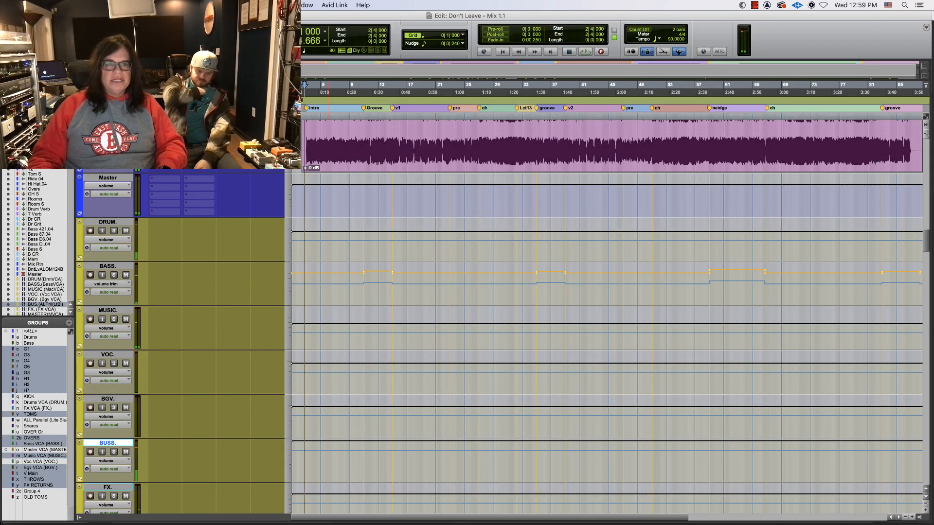
{"action": "left_click", "coordinate": [374, 103]}
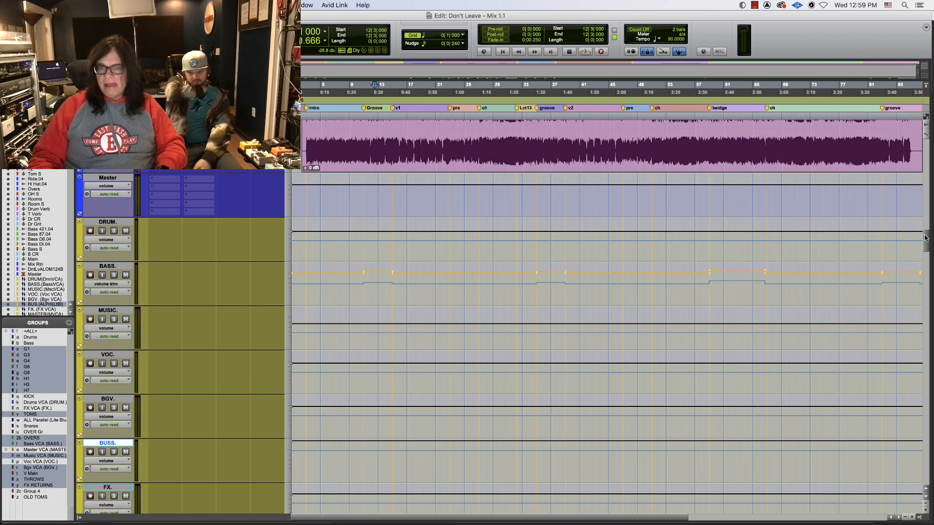
{"action": "left_click_drag", "start_coordinate": [925, 237], "coordinate": [930, 157]}
{"action": "key", "text": "space"}
{"action": "left_click", "coordinate": [385, 171]}
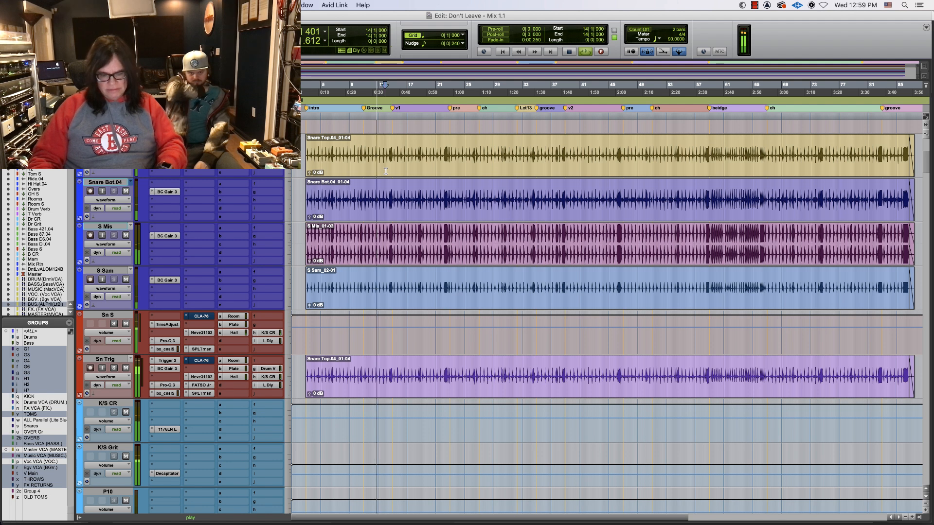
{"action": "key", "text": "t"}
{"action": "key", "text": "t"}
{"action": "key", "text": "t"}
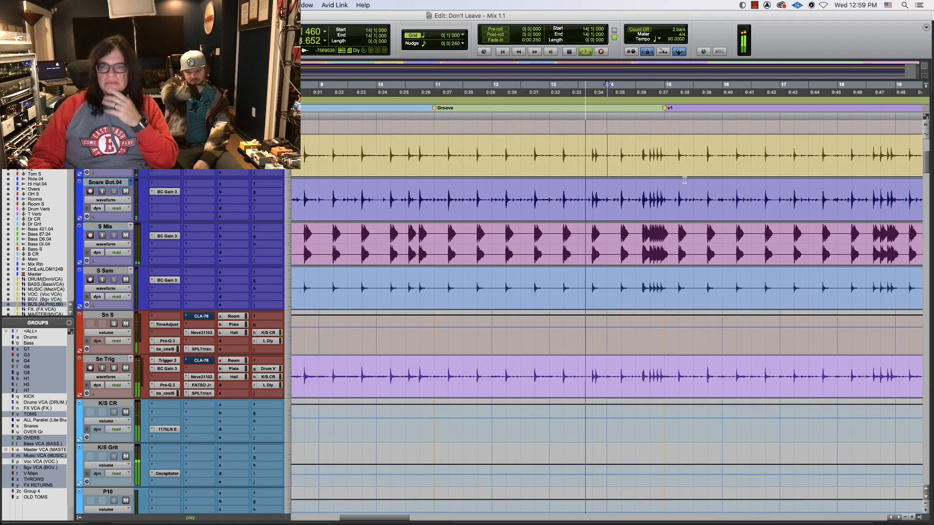
{"action": "key", "text": "t"}
{"action": "key", "text": "t"}
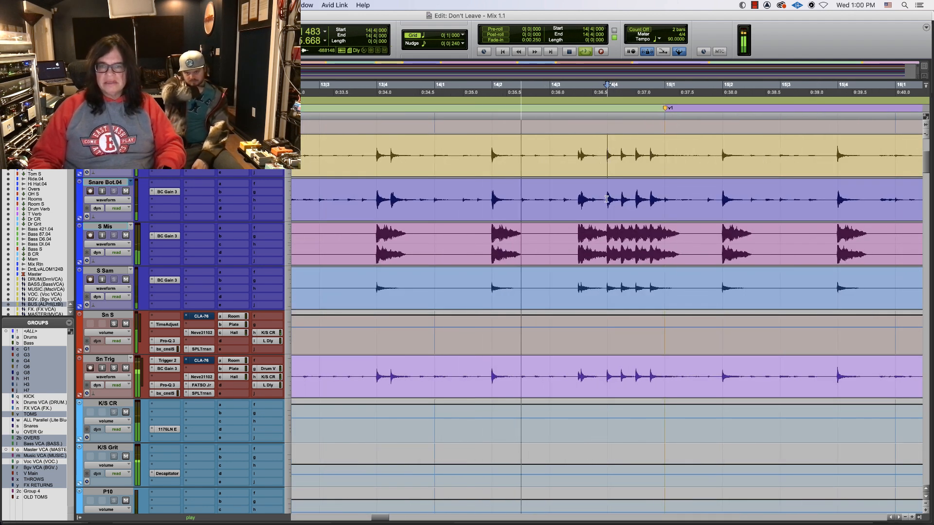
{"action": "key", "text": "r"}
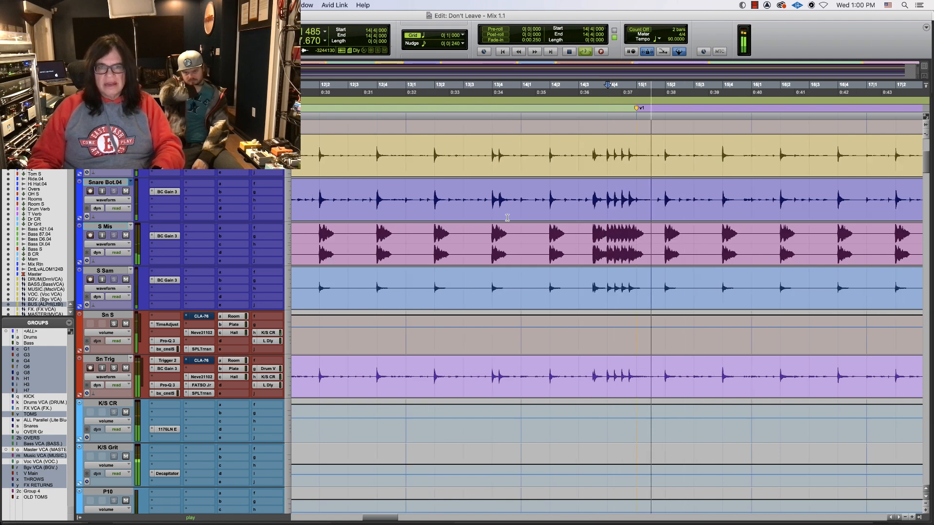
Step: Replay the first groove from bar 12 and locate the double snare hit at bar 13, beat 4
{"action": "left_click", "coordinate": [298, 227]}
{"action": "key", "text": "space"}
{"action": "key", "text": "space"}
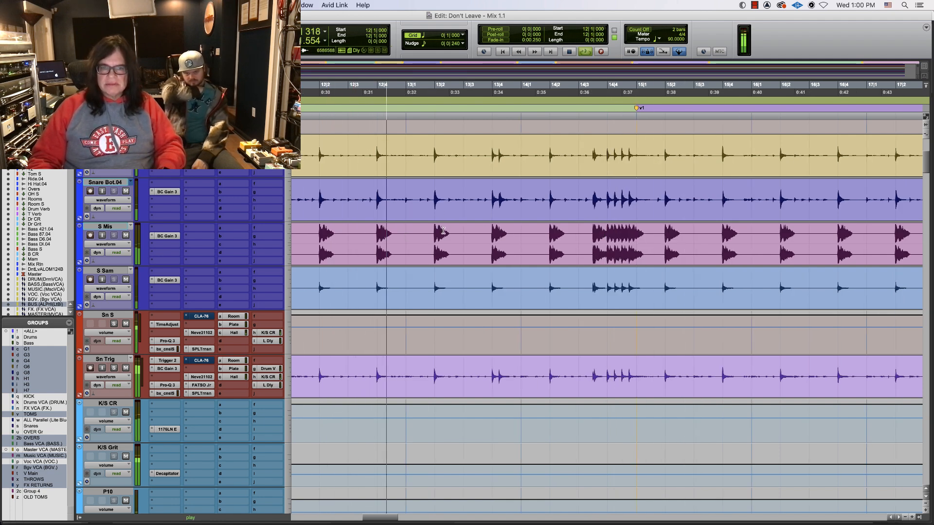
{"action": "key", "text": "r"}
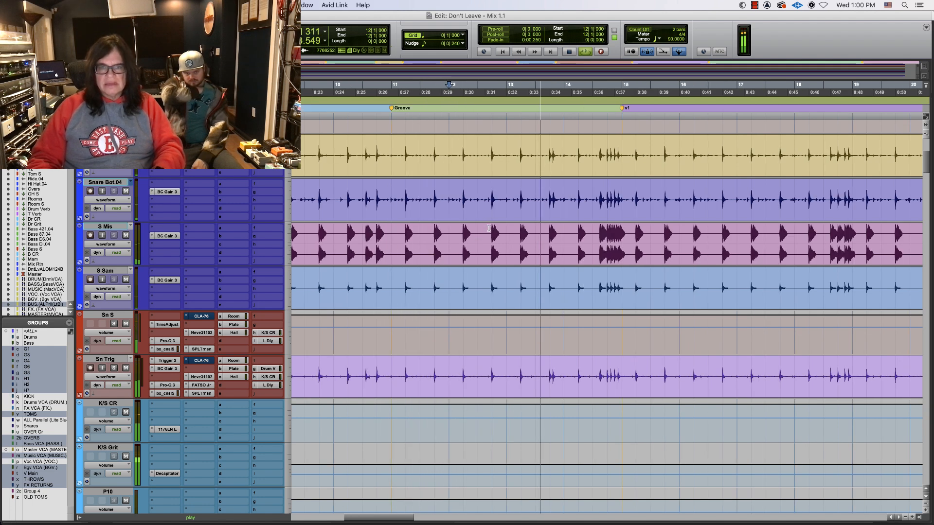
{"action": "left_click", "coordinate": [556, 194]}
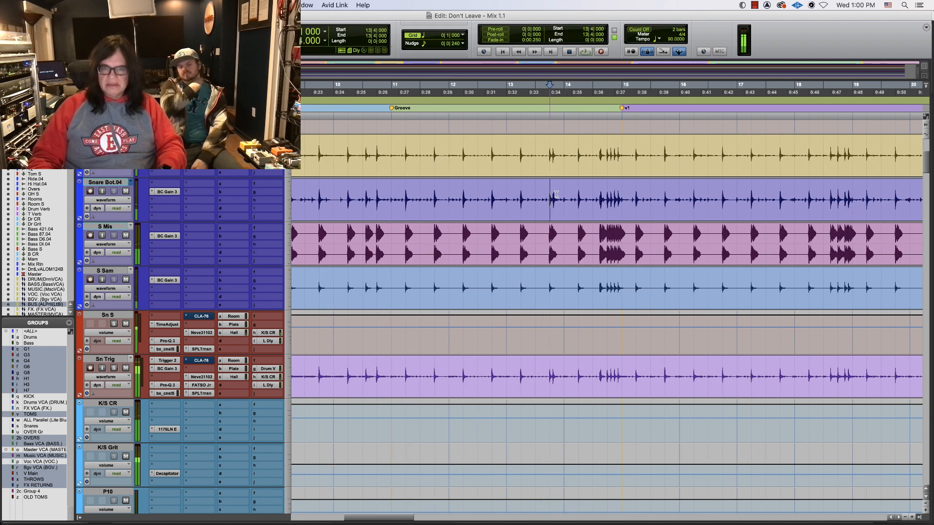
{"action": "key", "text": "t"}
{"action": "key", "text": "t"}
{"action": "key", "text": "t"}
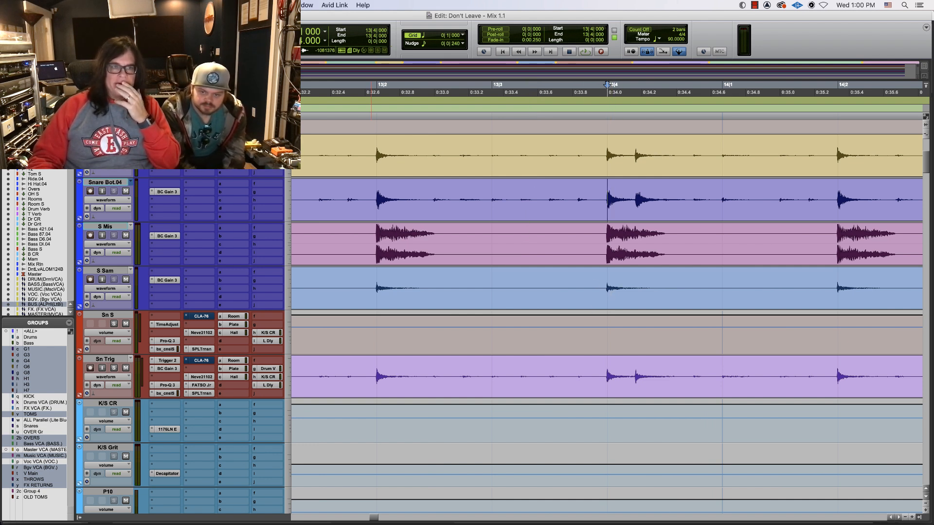
Step: Set the grid to 1/8 note and duplicate the S Sam hit at bar 13, beat 4 onto the following eighth note
{"action": "left_click", "coordinate": [463, 43]}
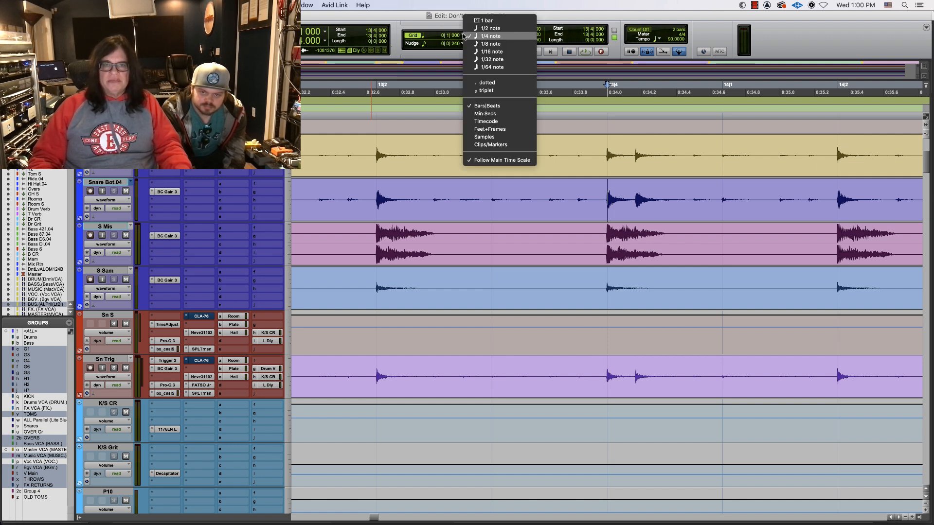
{"action": "left_click", "coordinate": [489, 44]}
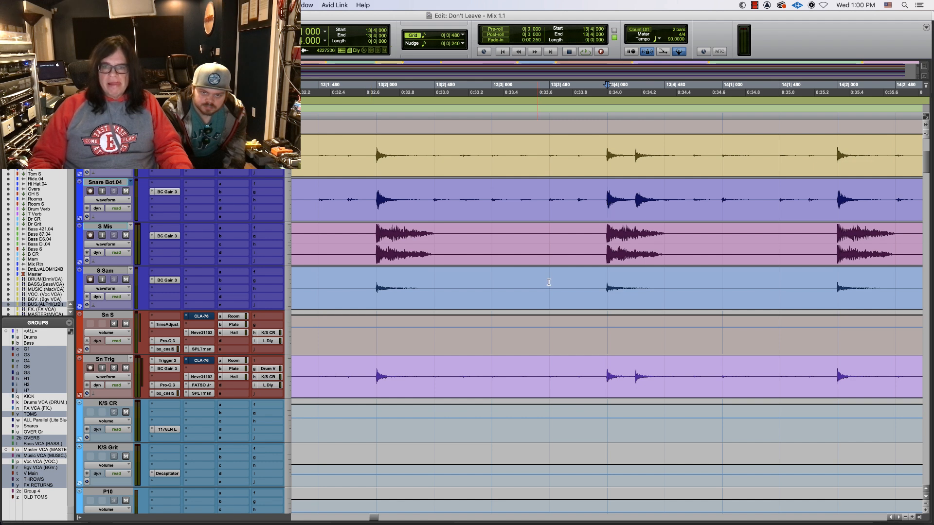
{"action": "left_click_drag", "start_coordinate": [626, 297], "coordinate": [639, 299]}
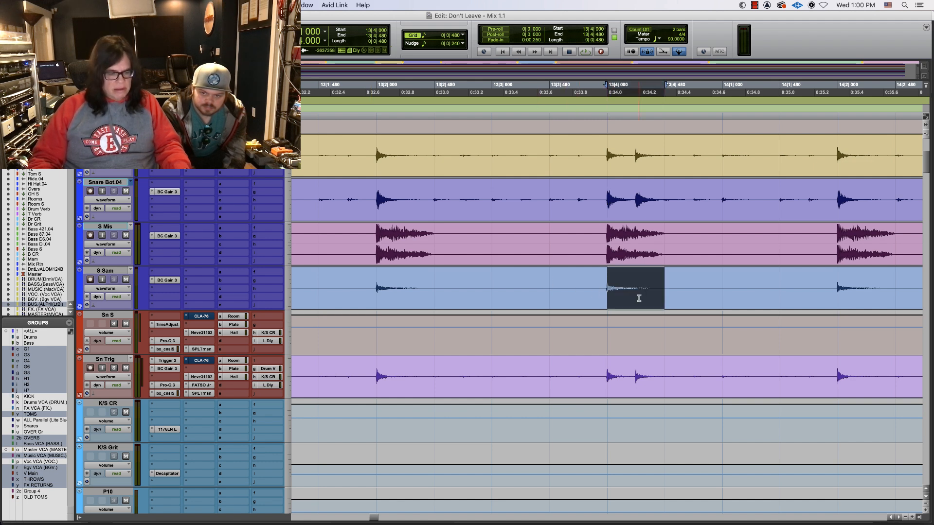
{"action": "key", "text": "alt+r"}
{"action": "key", "text": "Return"}
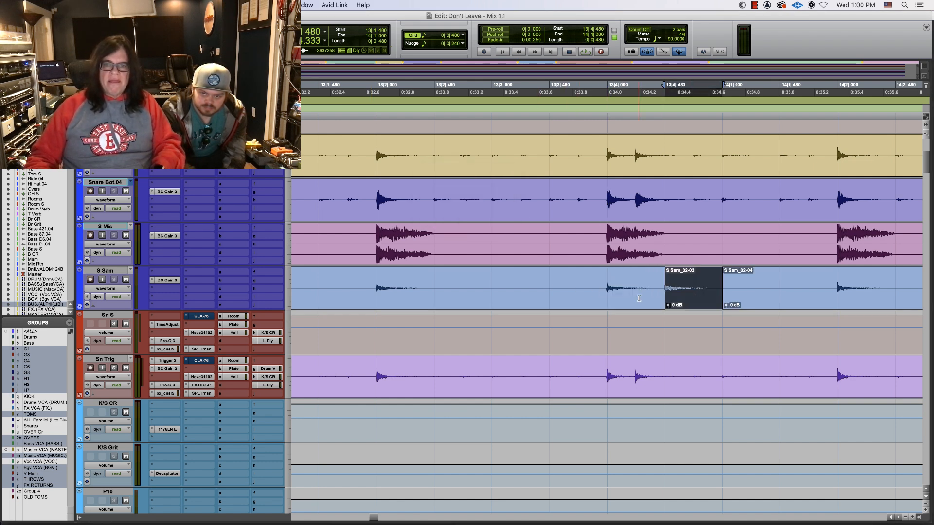
Step: Play from bar 13, beat 2 and lower the duplicated S Sam hit's clip gain to -5.4 dB
{"action": "left_click", "coordinate": [380, 226]}
{"action": "key", "text": "space"}
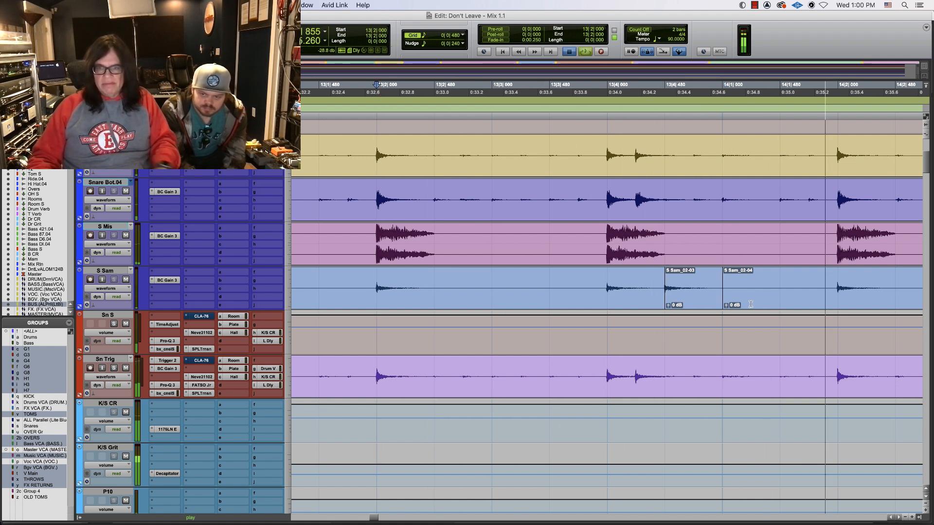
{"action": "left_click_drag", "start_coordinate": [668, 305], "coordinate": [667, 325]}
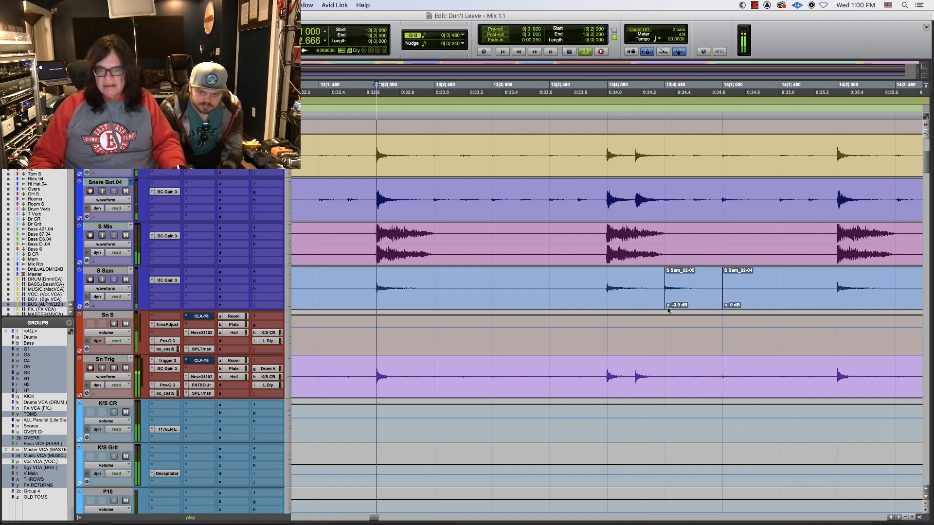
{"action": "left_click_drag", "start_coordinate": [668, 312], "coordinate": [668, 321]}
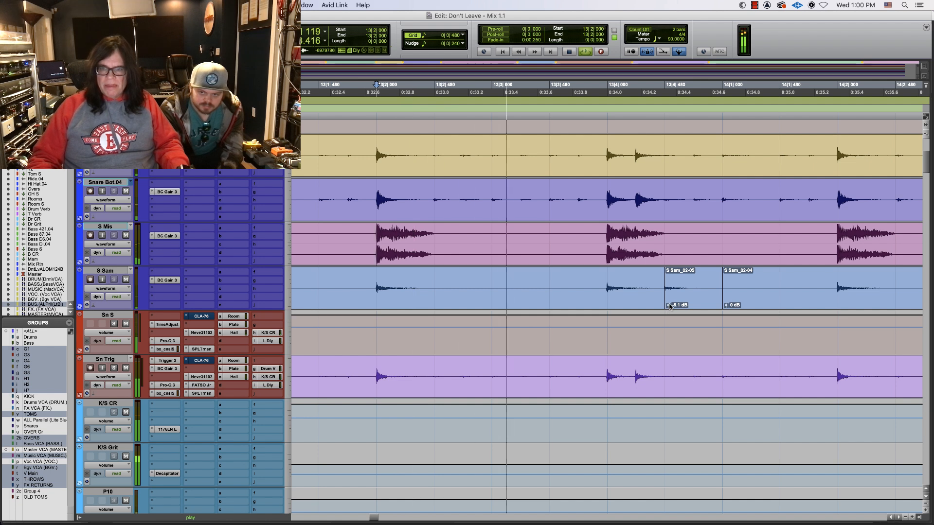
{"action": "left_click_drag", "start_coordinate": [668, 306], "coordinate": [668, 308]}
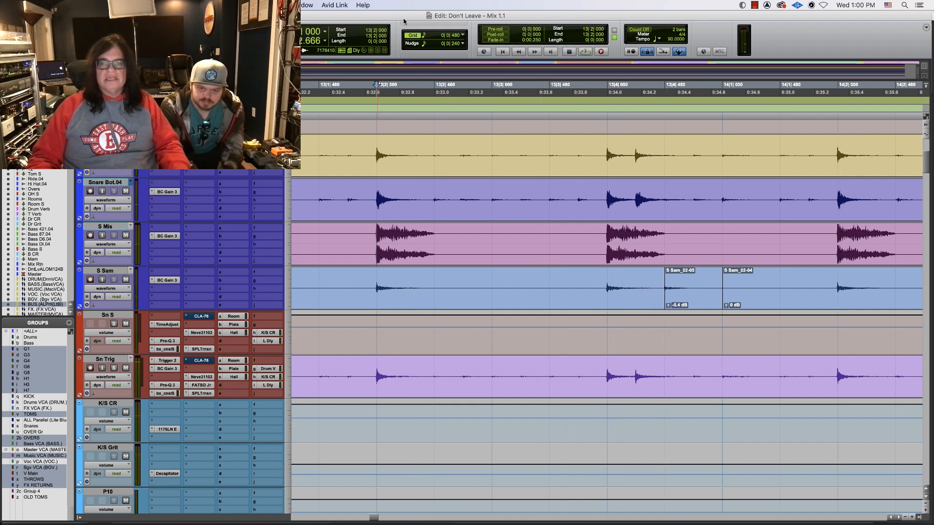
Step: Set the grid to 1/16 note, move the duplicated S Sam hit to 13|4|240, and play the passage from bar 13, beat 2
{"action": "left_click", "coordinate": [462, 35]}
{"action": "left_click", "coordinate": [477, 44]}
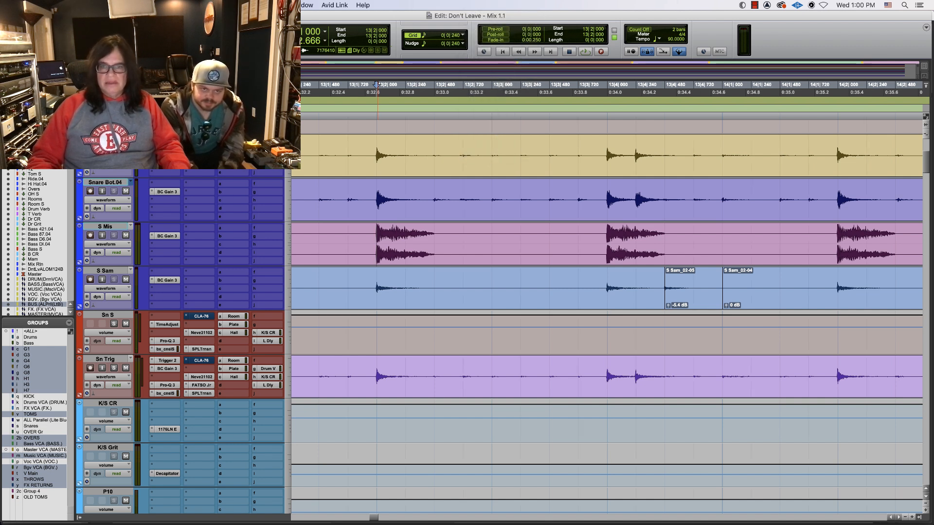
{"action": "left_click_drag", "start_coordinate": [683, 291], "coordinate": [654, 285]}
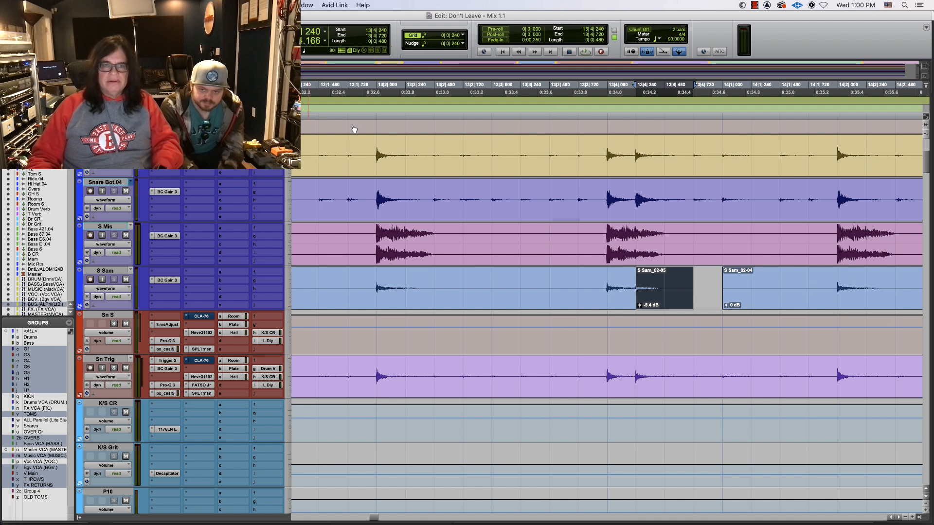
{"action": "left_click", "coordinate": [377, 110]}
{"action": "key", "text": "space"}
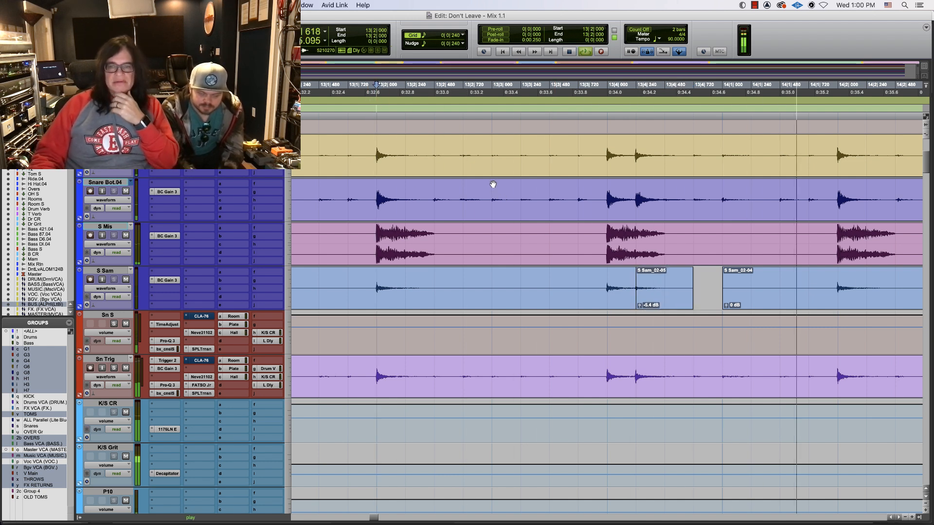
Step: Inspect the SSL console strip and Neve 31102 EQ on Sn S, and the Neve 31102 EQ on Sn Trig
{"action": "key", "text": "r"}
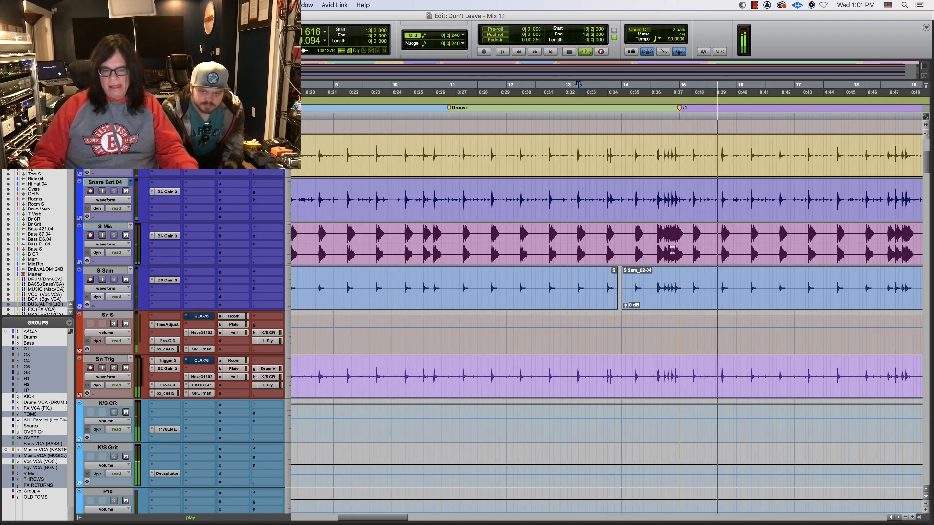
{"action": "key", "text": "r"}
{"action": "key", "text": "r"}
{"action": "key", "text": "r"}
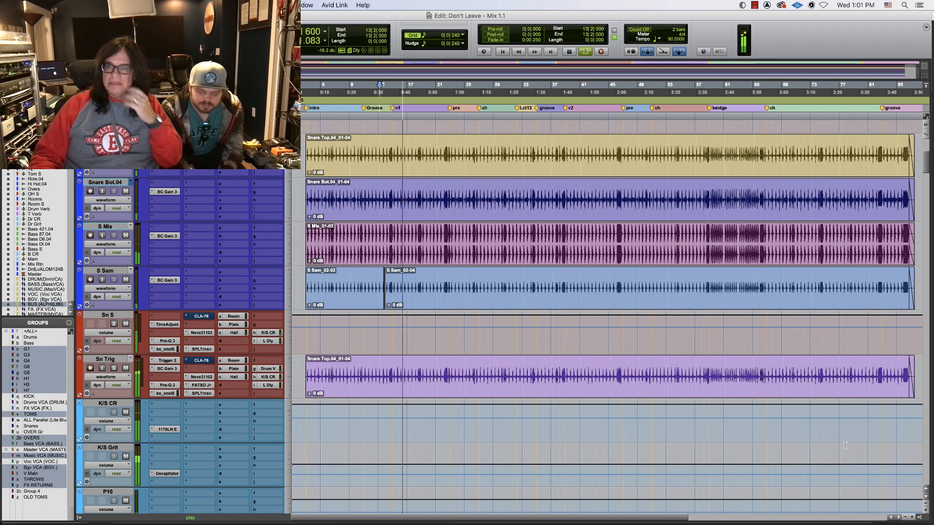
{"action": "left_click_drag", "start_coordinate": [926, 168], "coordinate": [921, 142]}
{"action": "key", "text": "super+equal"}
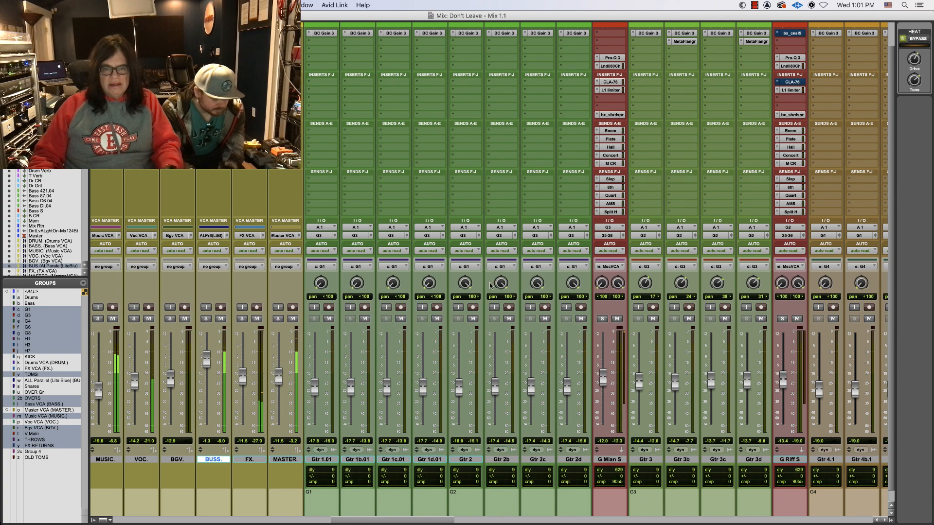
{"action": "left_click", "coordinate": [322, 523]}
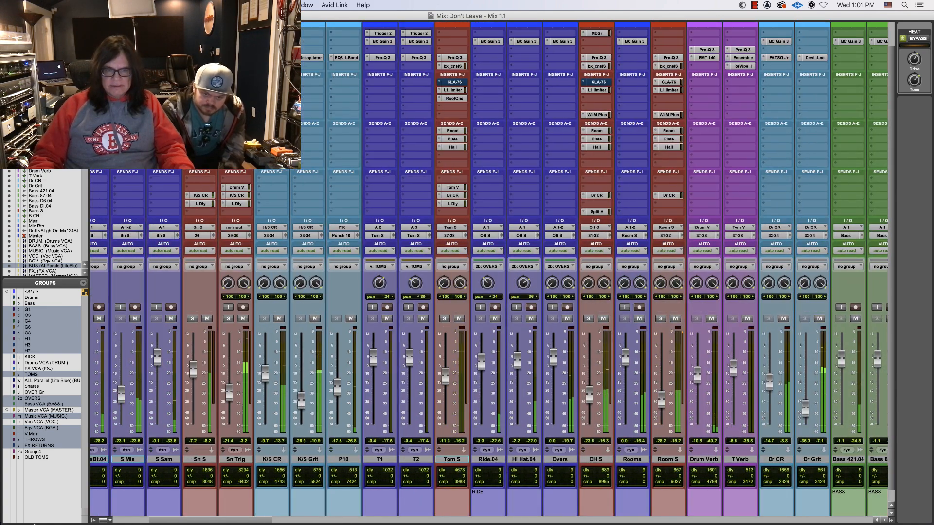
{"action": "left_click", "coordinate": [322, 523]}
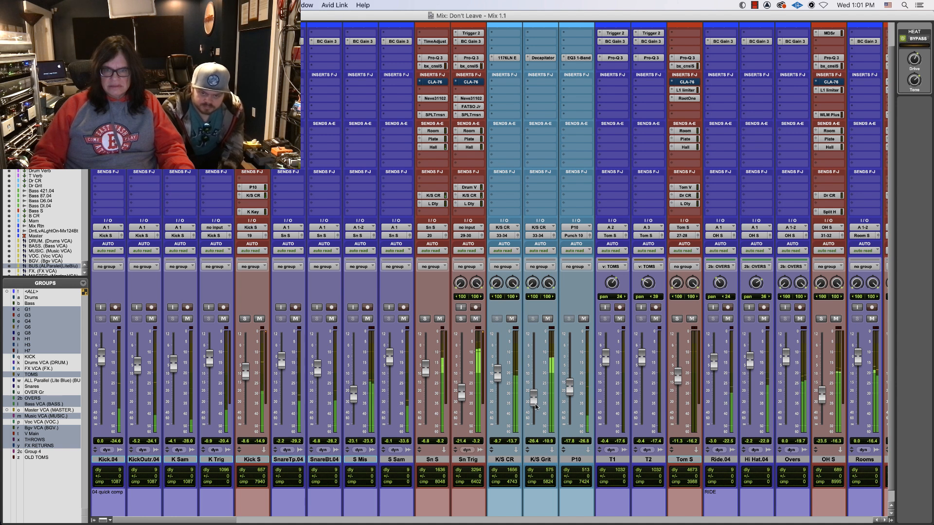
{"action": "left_click", "coordinate": [432, 66]}
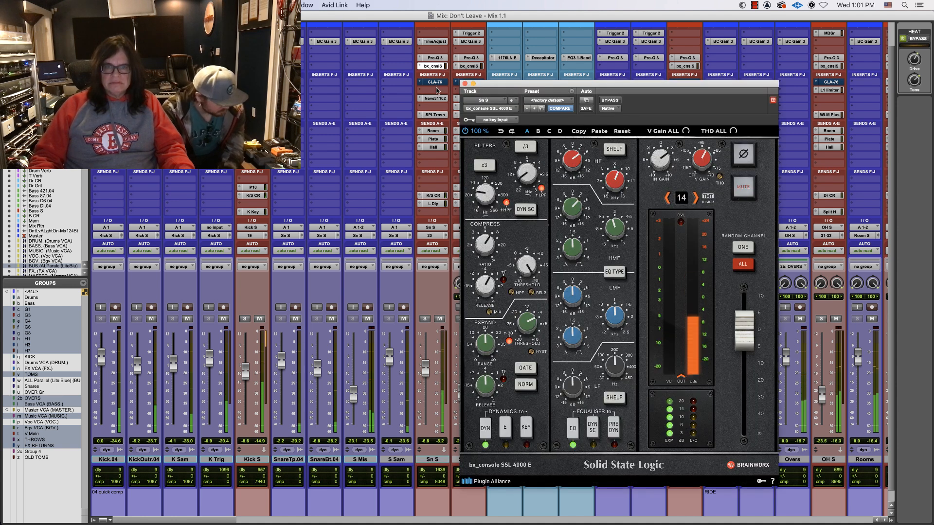
{"action": "left_click", "coordinate": [436, 97]}
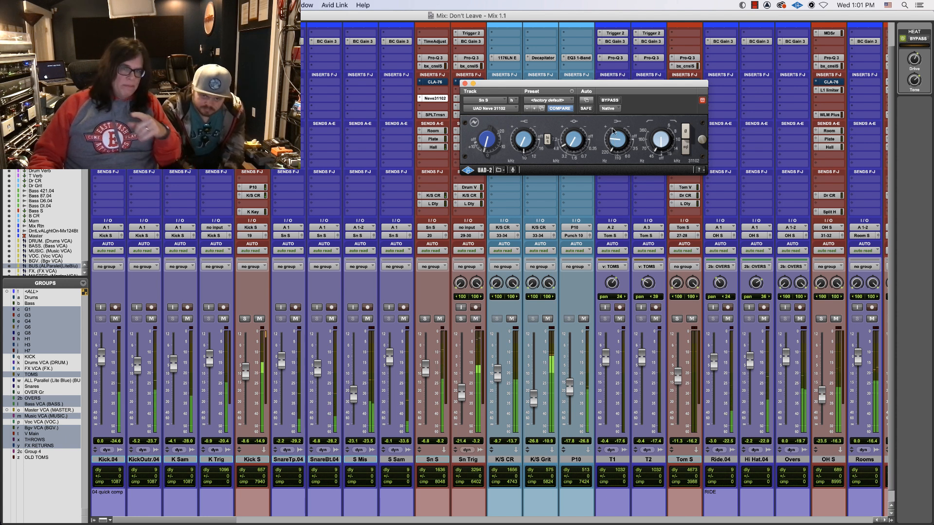
{"action": "left_click_drag", "start_coordinate": [482, 83], "coordinate": [536, 133]}
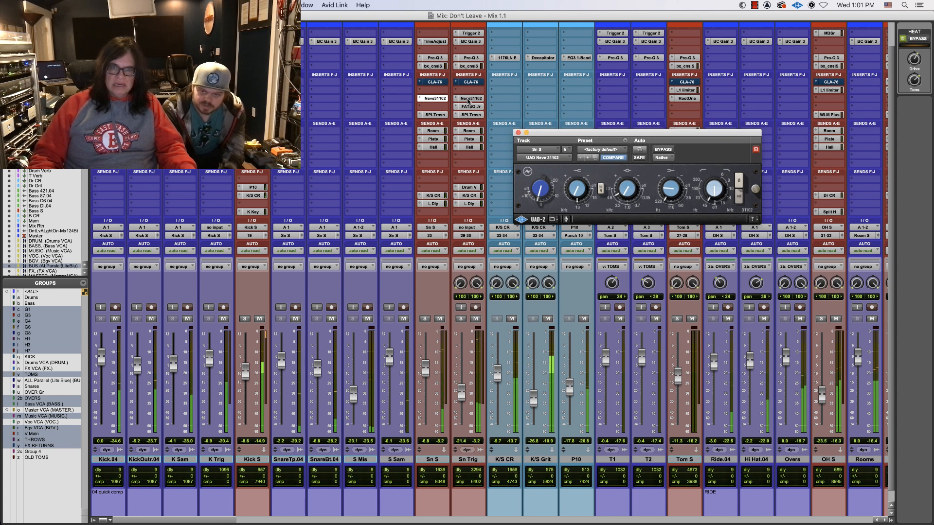
{"action": "left_click", "coordinate": [468, 99]}
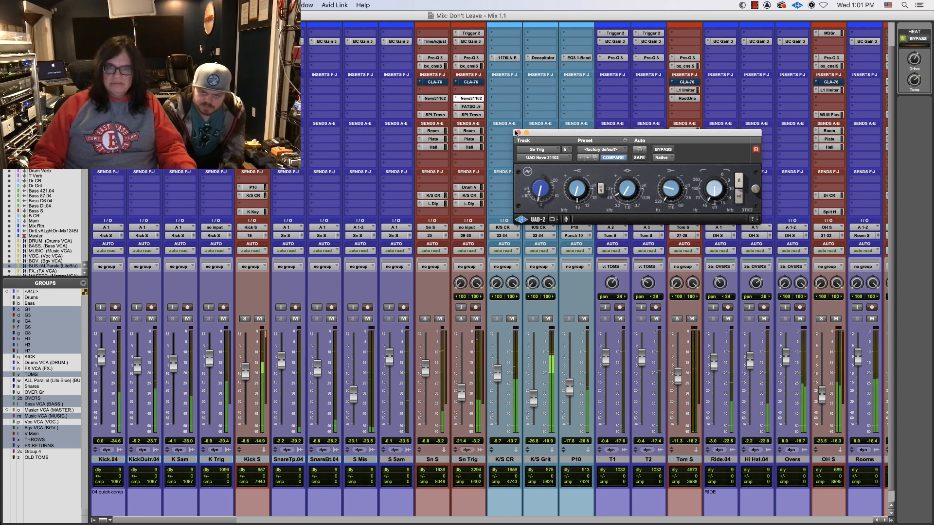
{"action": "left_click", "coordinate": [517, 133]}
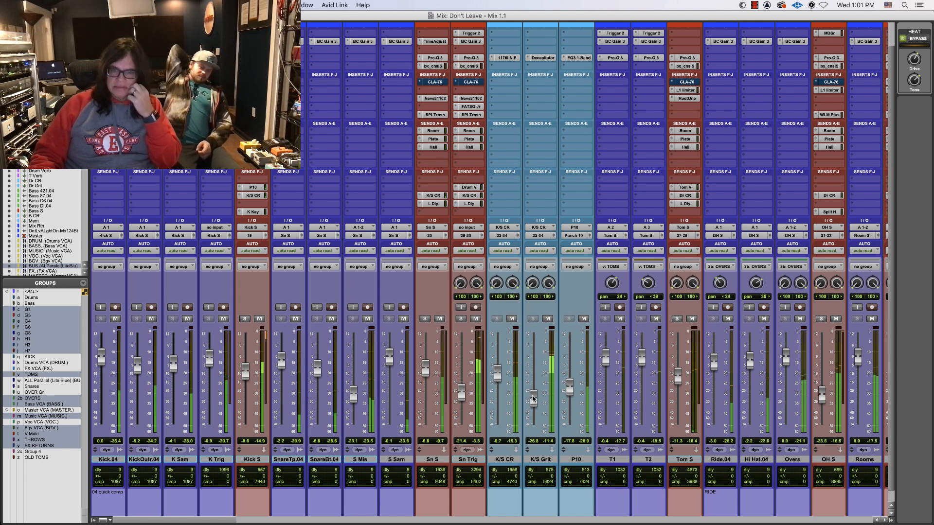
Step: Set the Sn S send to K/S CR to -0.4 dB and check the 1176 on K/S CR and the Decapitator on K/S Grit
{"action": "left_click", "coordinate": [433, 196]}
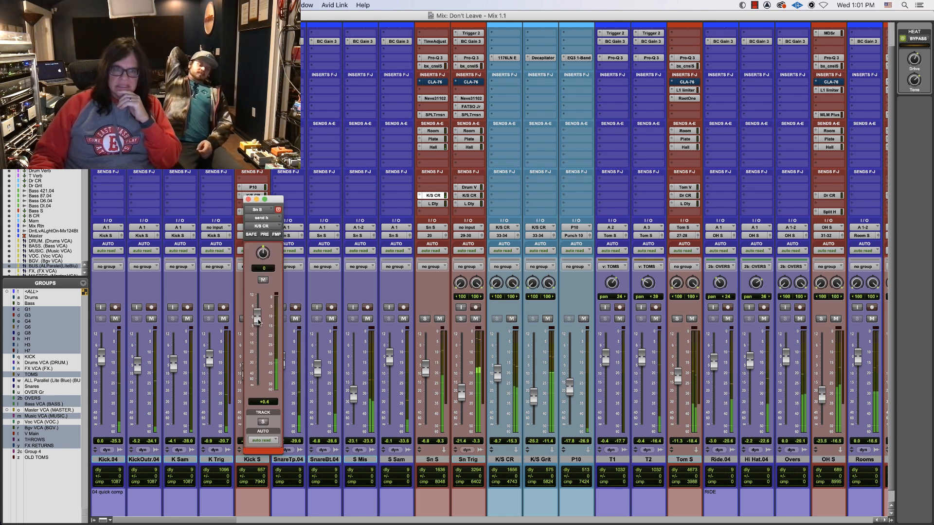
{"action": "left_click_drag", "start_coordinate": [259, 321], "coordinate": [258, 322]}
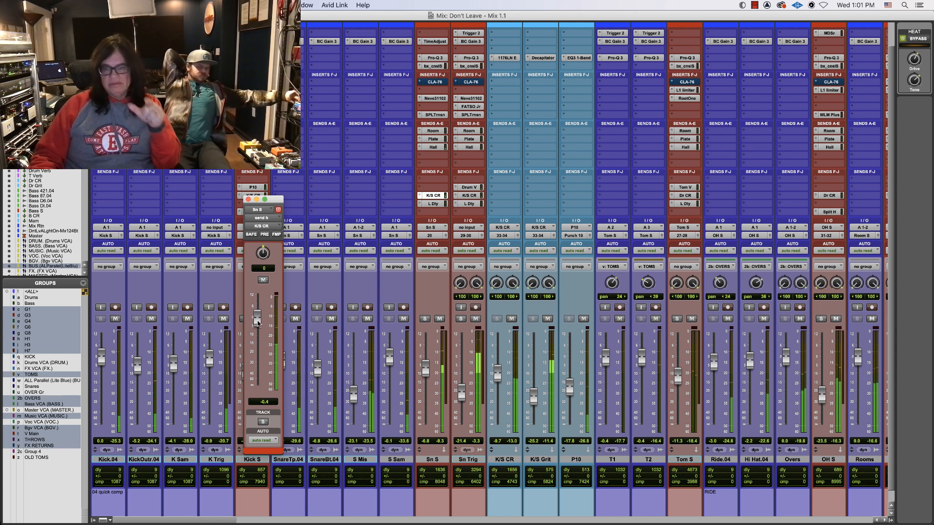
{"action": "left_click", "coordinate": [508, 58]}
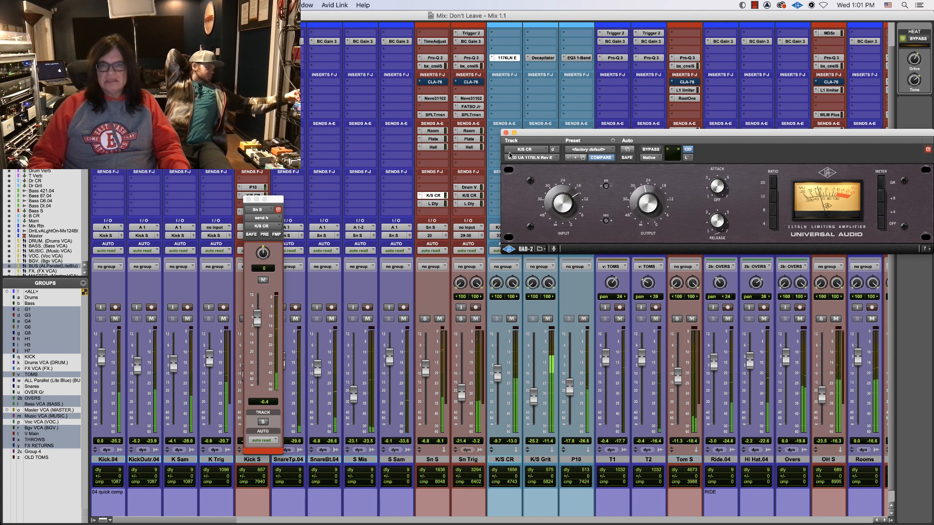
{"action": "left_click", "coordinate": [506, 132]}
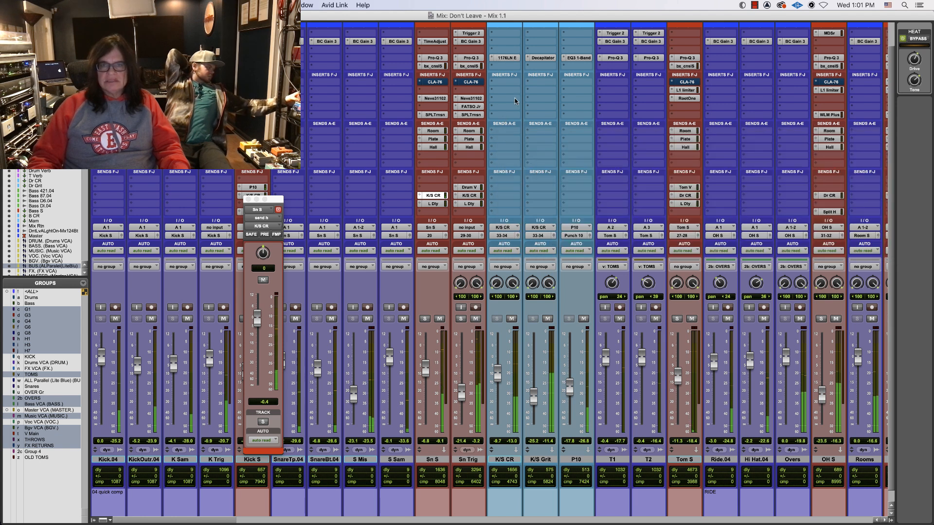
{"action": "left_click", "coordinate": [539, 58]}
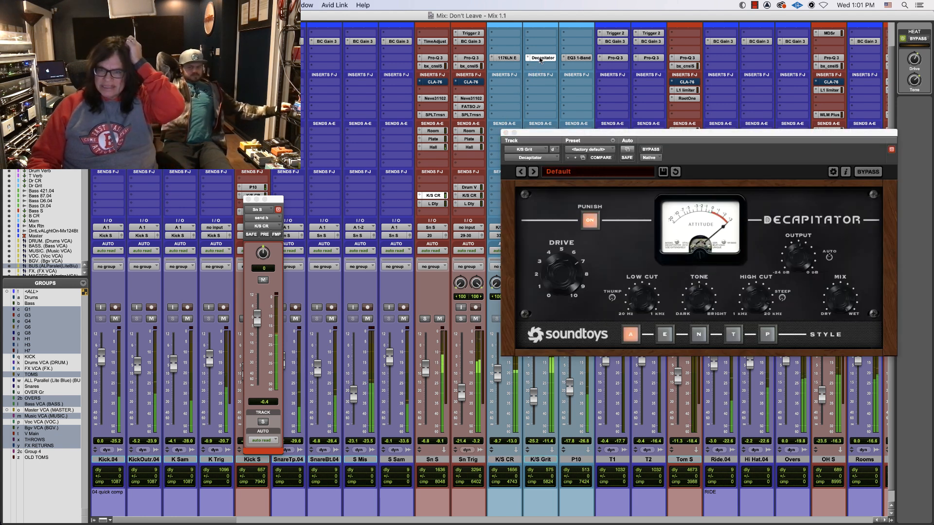
{"action": "left_click", "coordinate": [501, 131]}
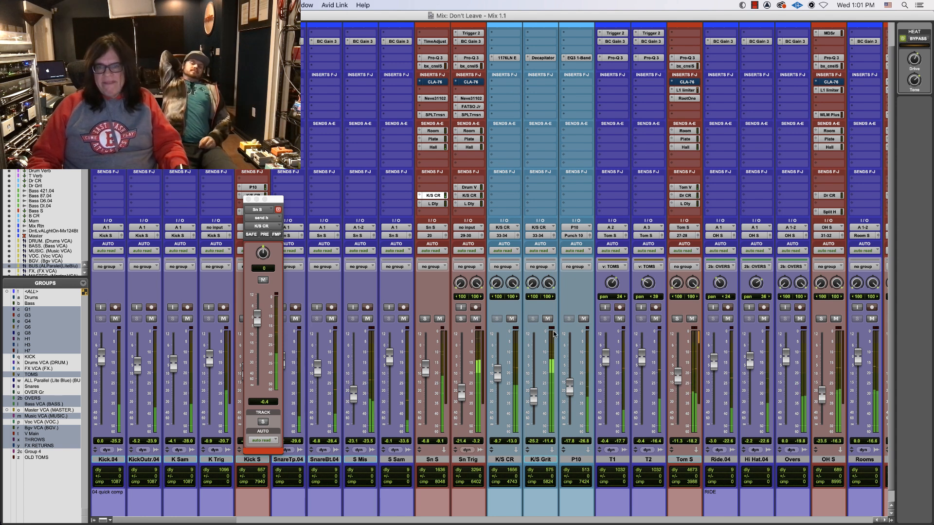
{"action": "left_click", "coordinate": [538, 59]}
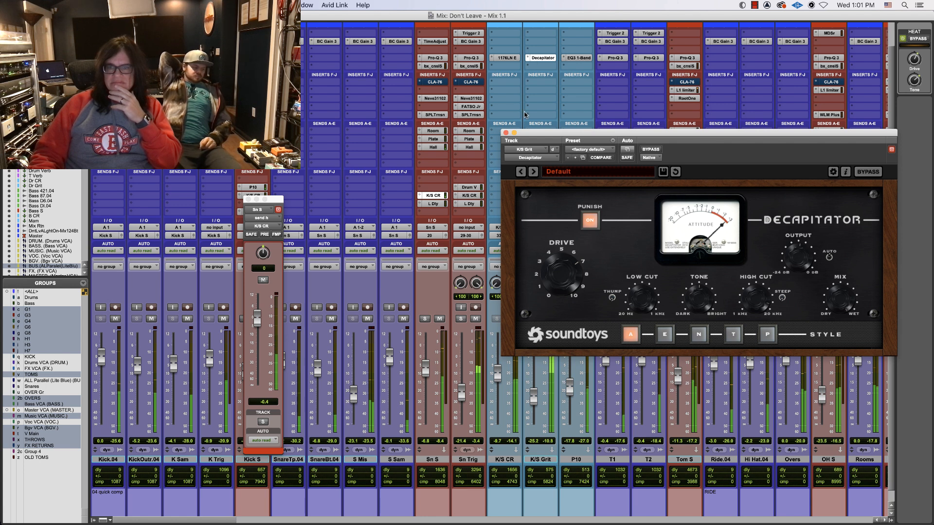
{"action": "left_click", "coordinate": [506, 133]}
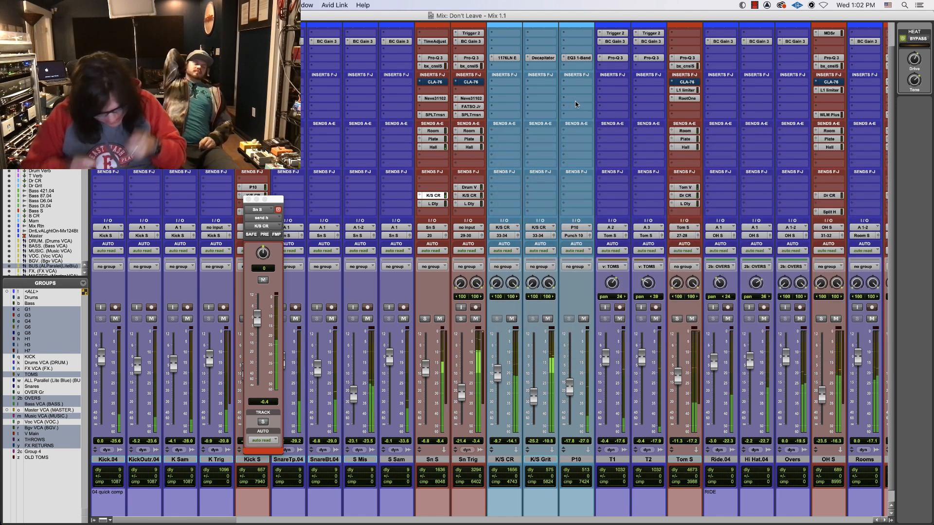
{"action": "key", "text": "super+equal"}
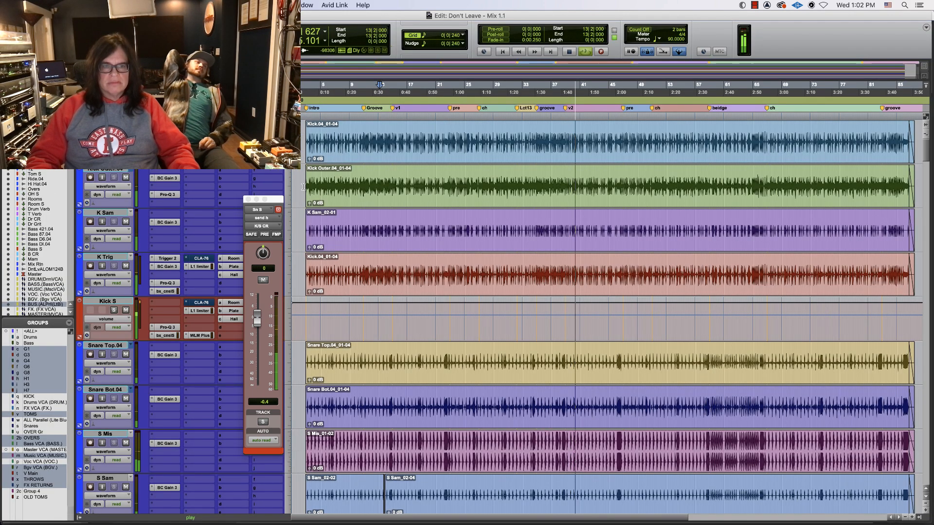
{"action": "left_click", "coordinate": [248, 199]}
{"action": "key", "text": "super+equal"}
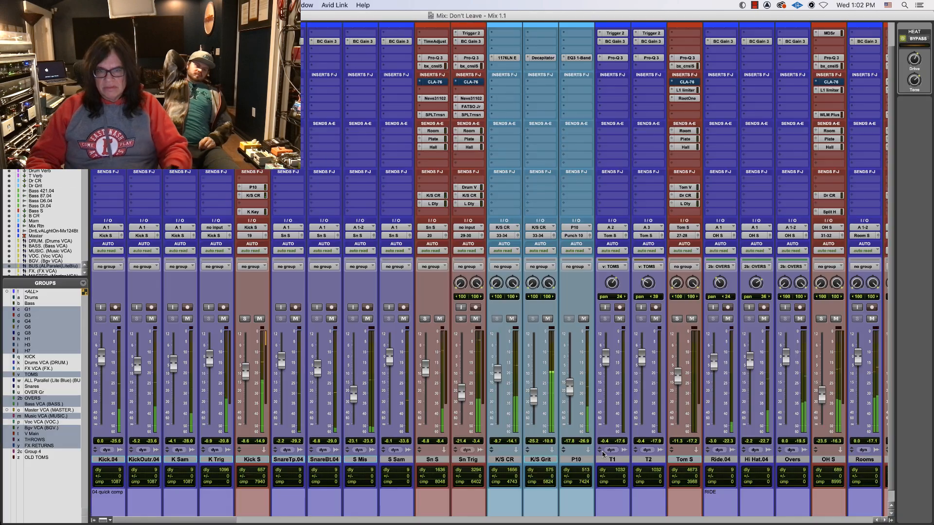
Step: Check the T-Quart send on VV.., raise the VV.. fader to -5.2 dB and nudge the V P fader up slightly
{"action": "left_click_drag", "start_coordinate": [248, 519], "coordinate": [650, 524]}
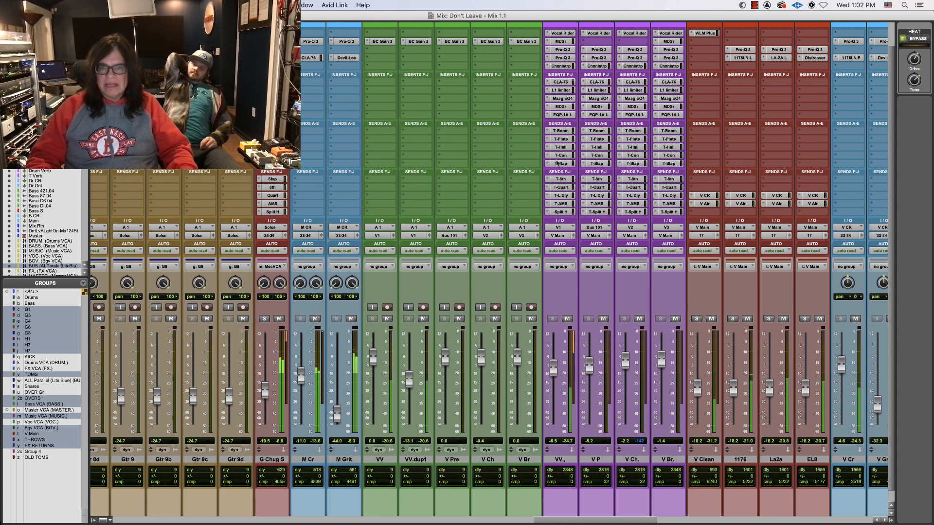
{"action": "left_click", "coordinate": [562, 187]}
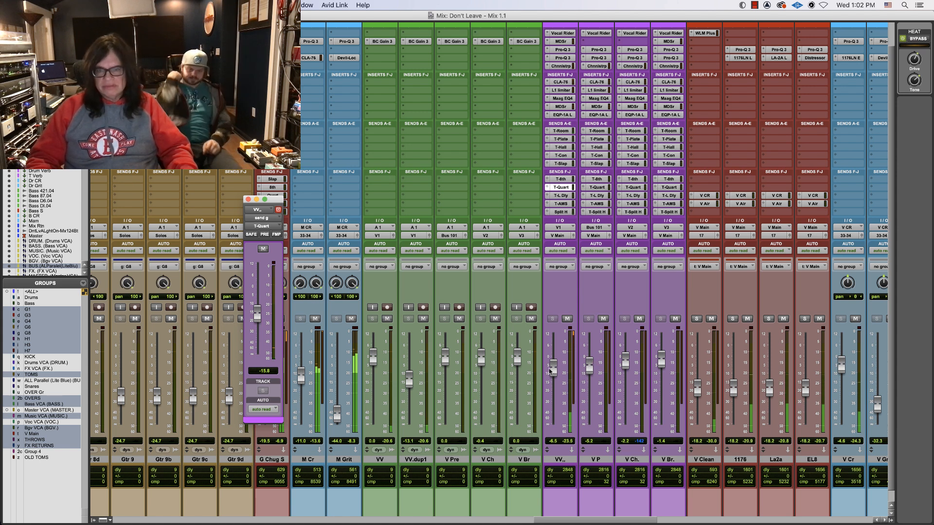
{"action": "left_click_drag", "start_coordinate": [551, 371], "coordinate": [556, 368]}
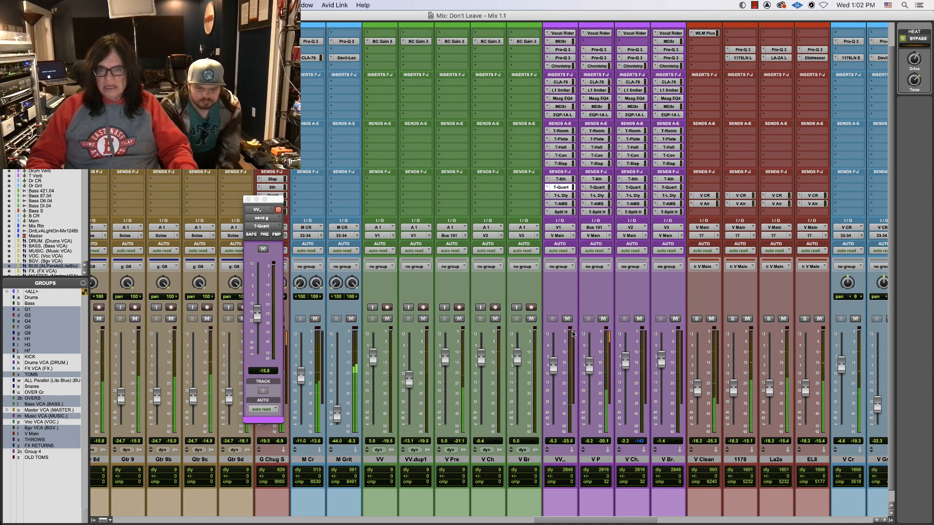
{"action": "left_click_drag", "start_coordinate": [590, 371], "coordinate": [590, 368]}
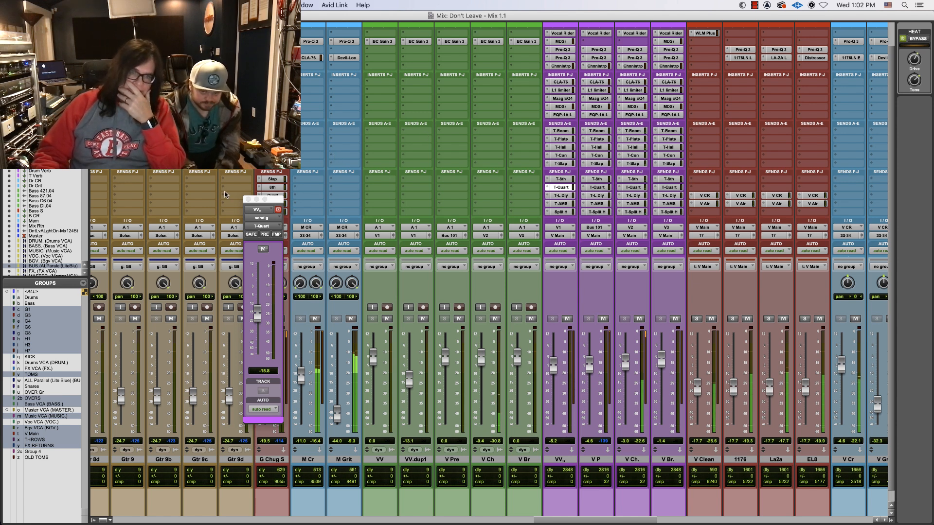
{"action": "left_click", "coordinate": [247, 200]}
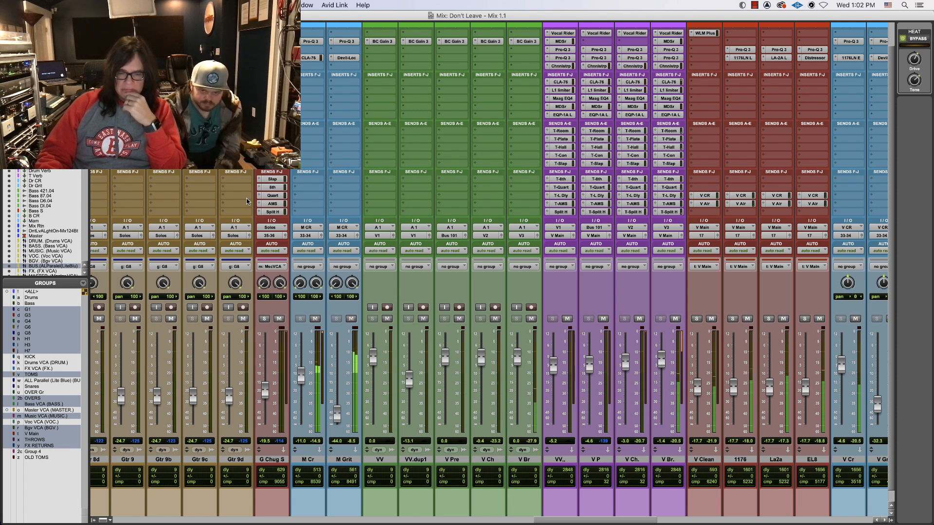
Step: Raise the bass VCA's volume trim slightly across the bridge and play the song from bar 56
{"action": "key", "text": "super+equal"}
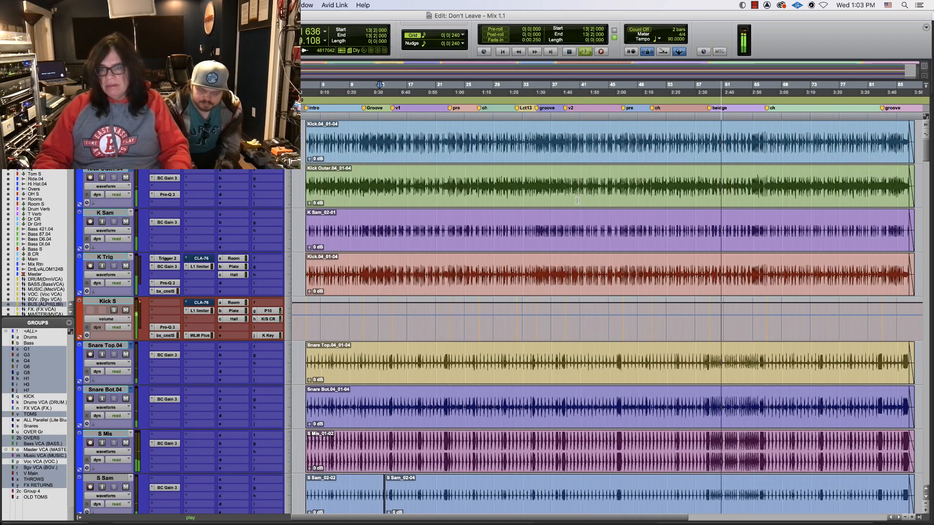
{"action": "left_click_drag", "start_coordinate": [927, 152], "coordinate": [926, 248]}
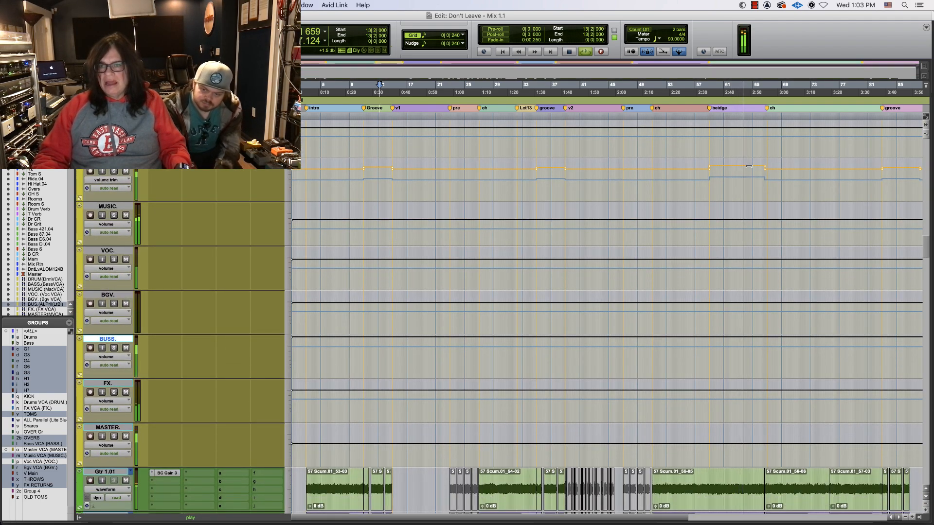
{"action": "left_click_drag", "start_coordinate": [742, 178], "coordinate": [742, 173]}
{"action": "left_click", "coordinate": [690, 137]}
{"action": "key", "text": "space"}
{"action": "key", "text": "space"}
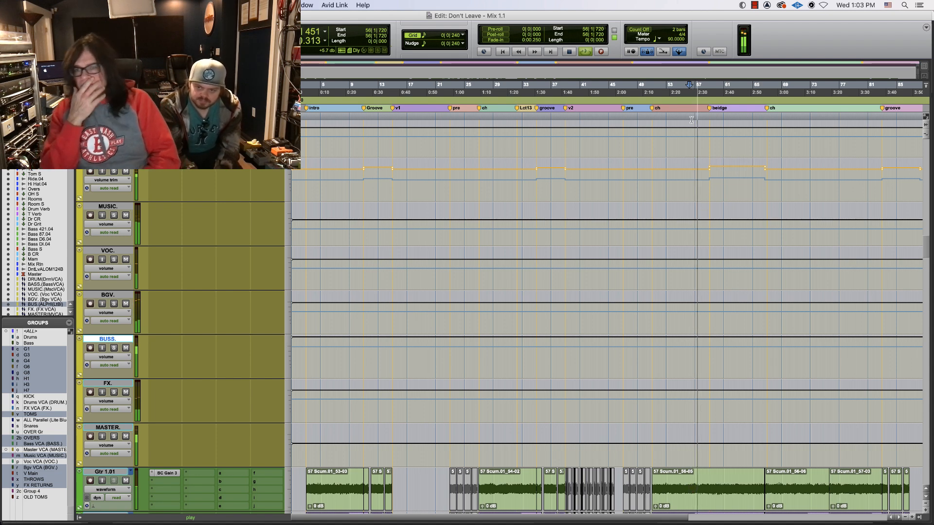
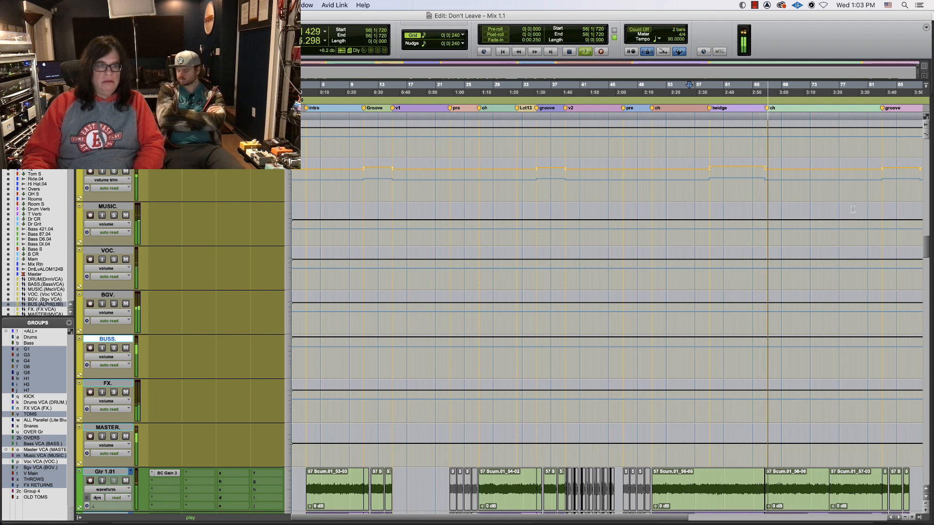
Step: Enable input monitoring on the DLALO124 print track
{"action": "key", "text": "super+equal"}
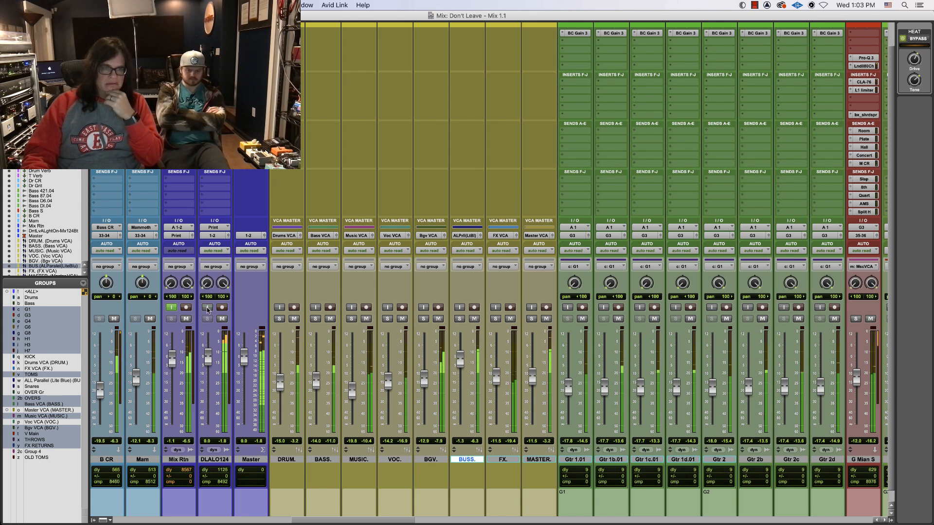
{"action": "left_click", "coordinate": [207, 307]}
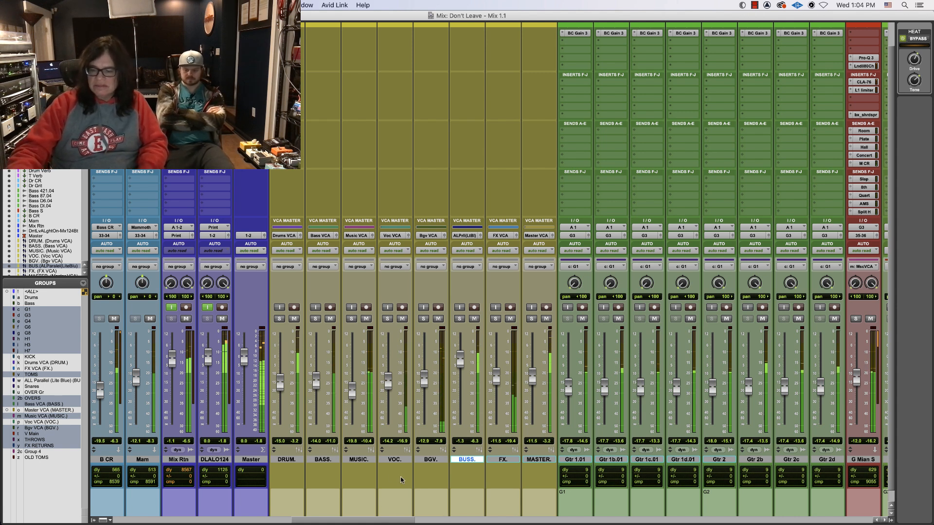
{"action": "key", "text": "super+equal"}
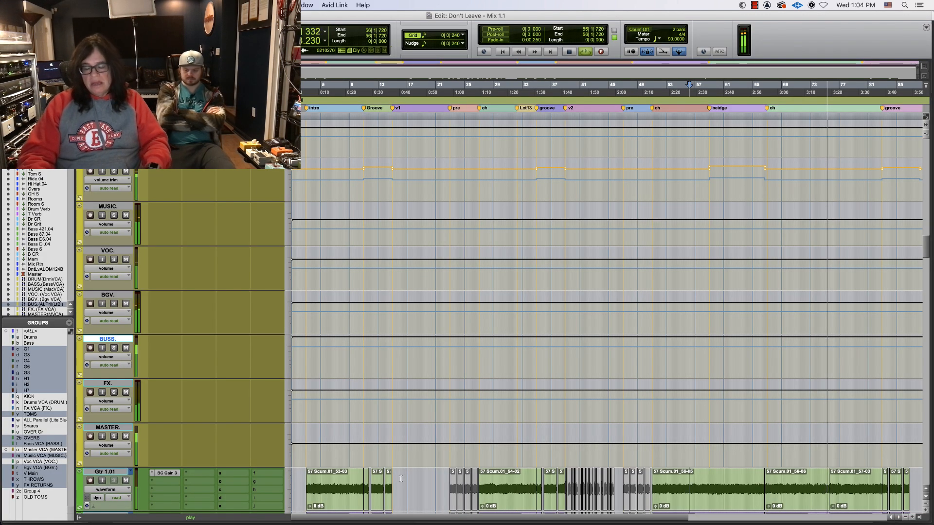
Step: Return to the start of the session and clear the selected clips, confirming their removal
{"action": "key", "text": "Return"}
{"action": "key", "text": "super+shift+b"}
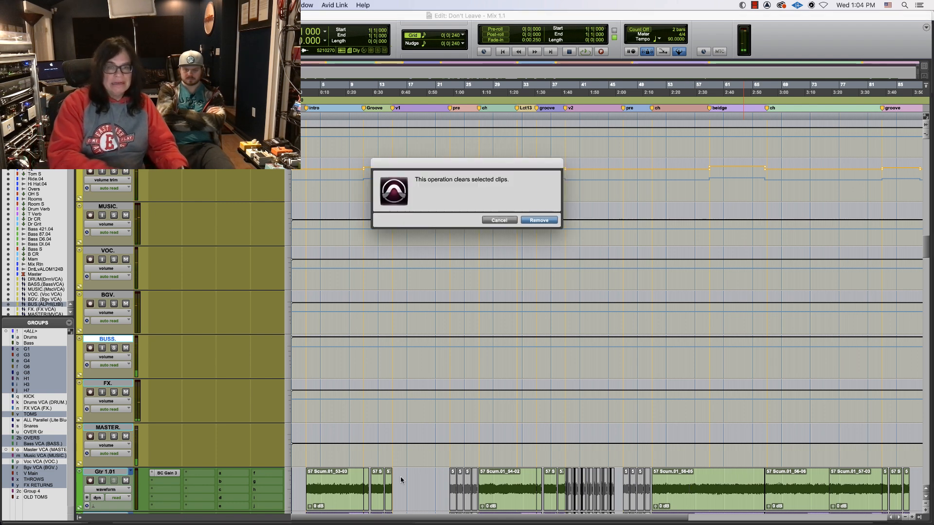
{"action": "key", "text": "Return"}
{"action": "key", "text": "Return"}
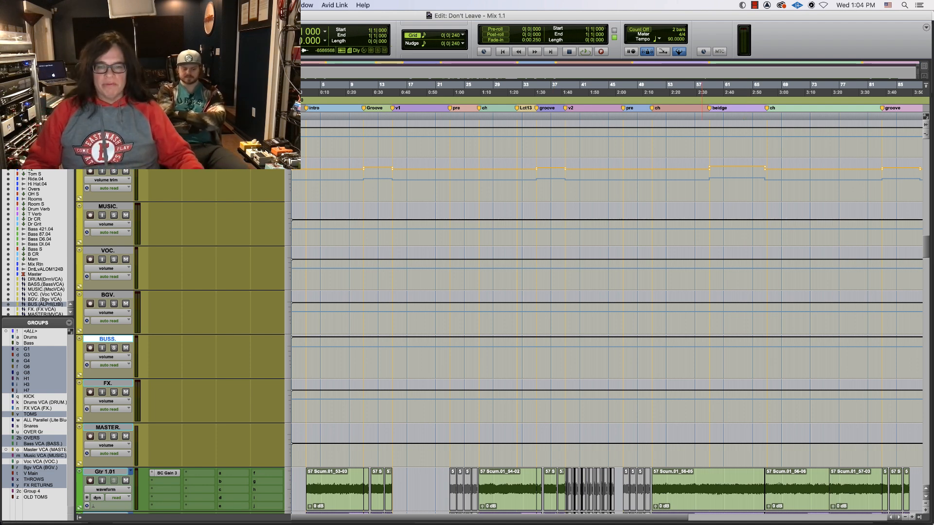
Step: Play the song from the start of verse 1 and audition the G Chug S guitar bus in solo
{"action": "left_click_drag", "start_coordinate": [925, 247], "coordinate": [930, 318]}
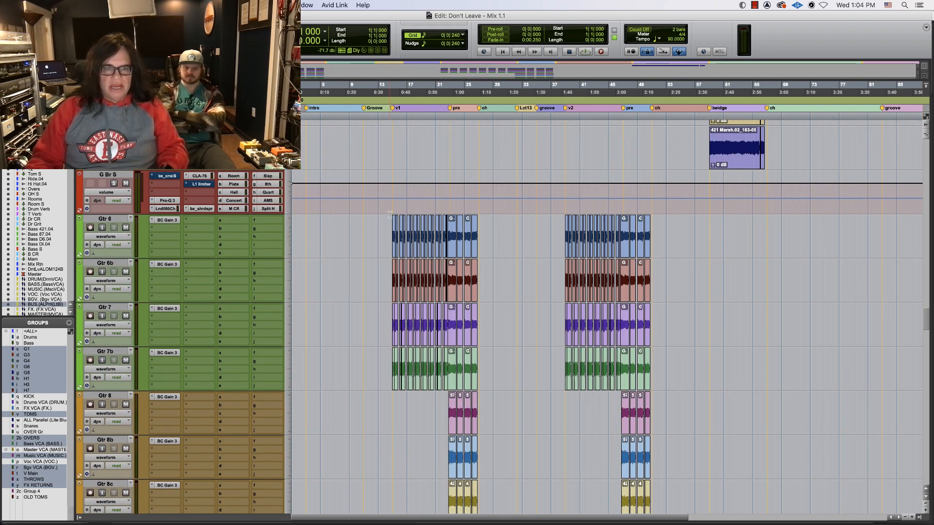
{"action": "left_click", "coordinate": [392, 230]}
{"action": "key", "text": "space"}
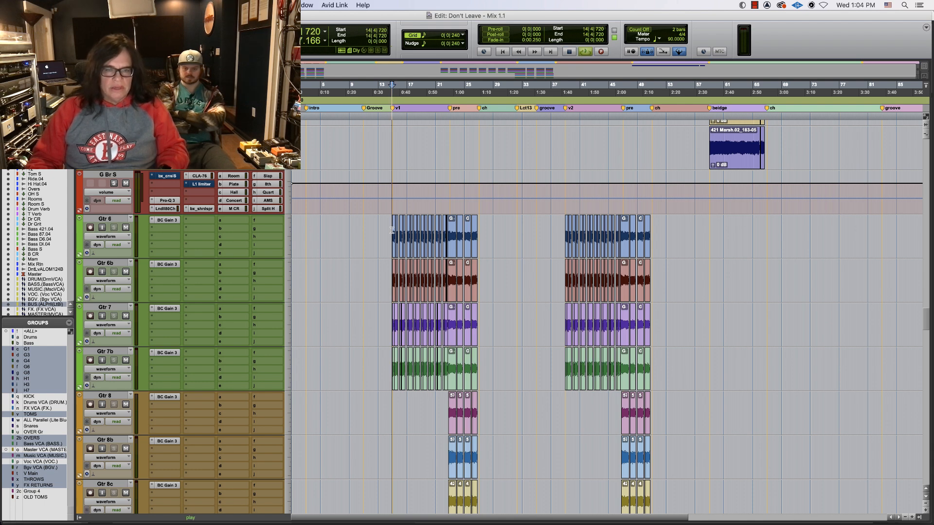
{"action": "key", "text": "super+equal"}
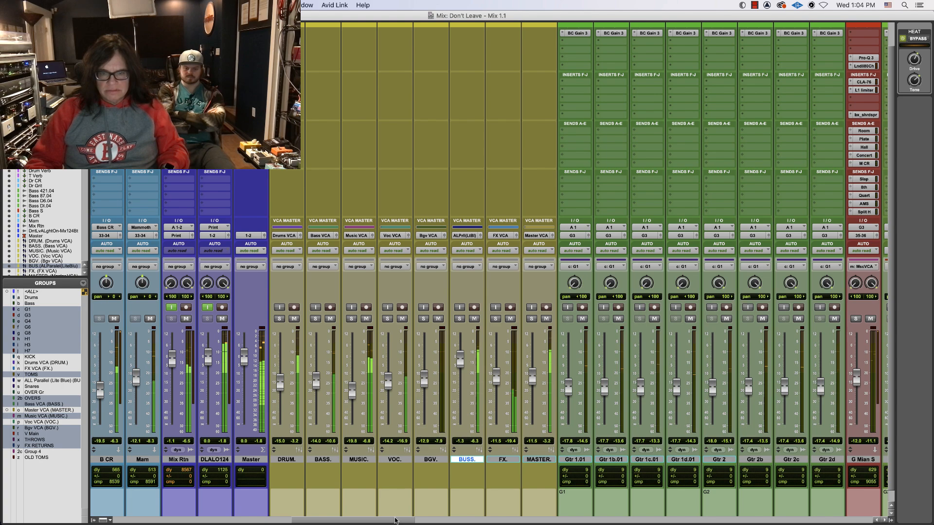
{"action": "left_click_drag", "start_coordinate": [393, 520], "coordinate": [579, 523]}
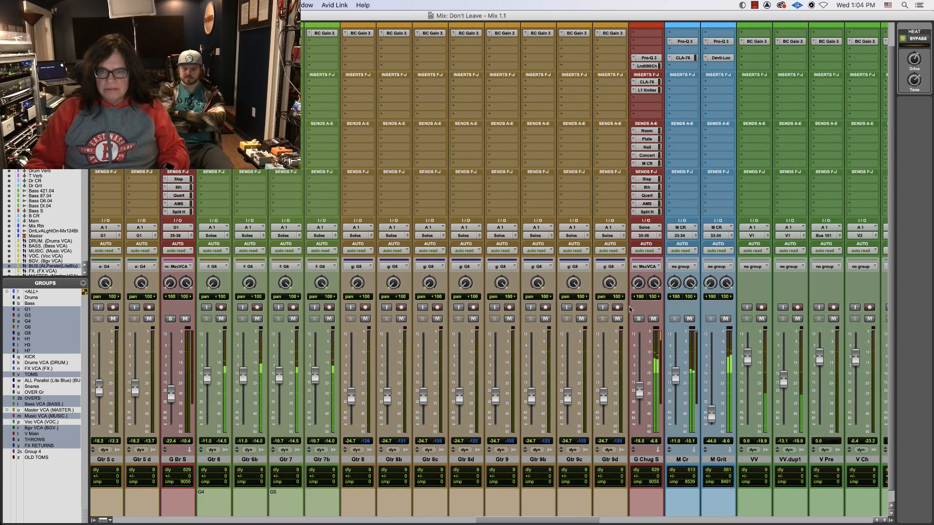
{"action": "left_click", "coordinate": [639, 319]}
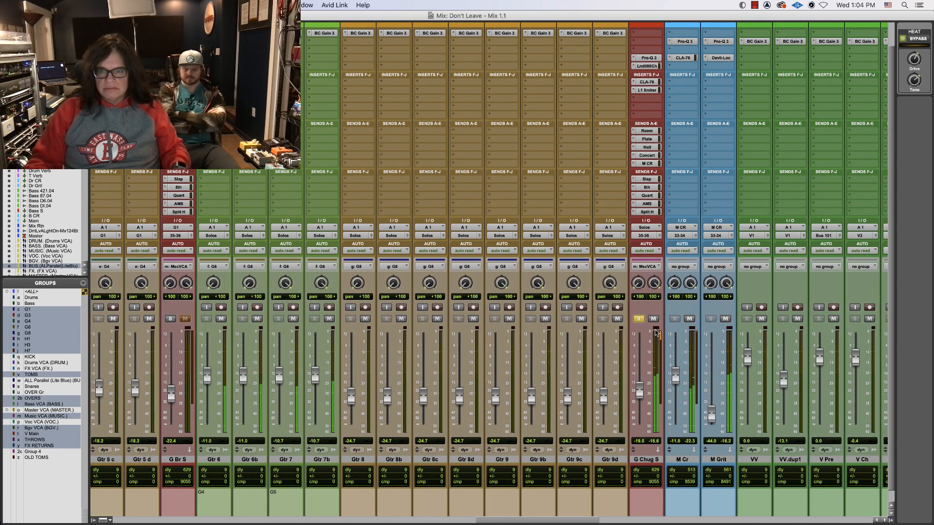
{"action": "left_click", "coordinate": [639, 319]}
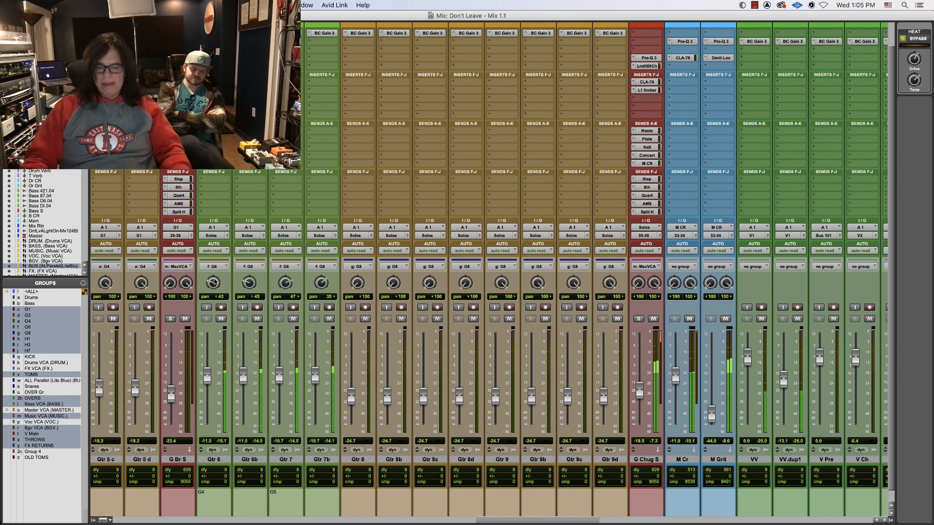
Step: Restart playback from bar 13 and raise the grouped Gtr 8 to Gtr 9d faders, bringing Gtr 8 to -23.5 dB
{"action": "key", "text": "super+equal"}
{"action": "left_click", "coordinate": [378, 115]}
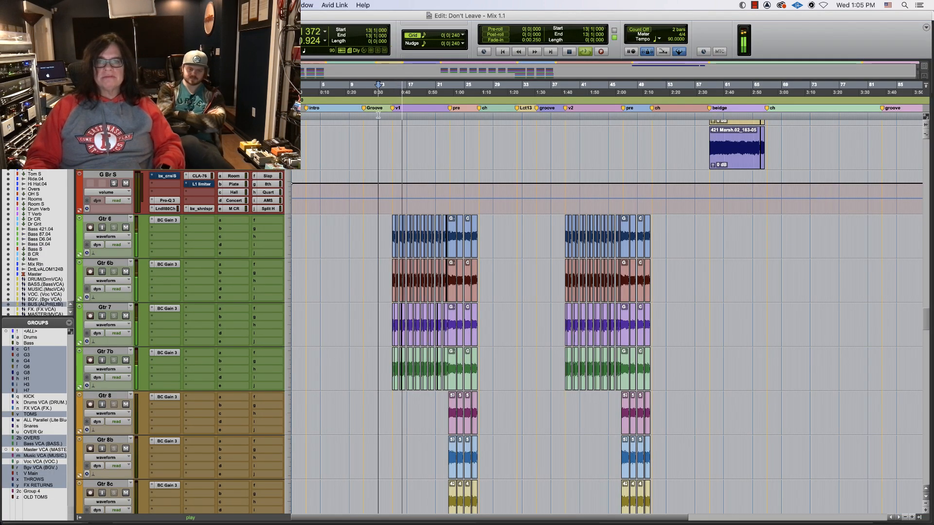
{"action": "key", "text": "super+equal"}
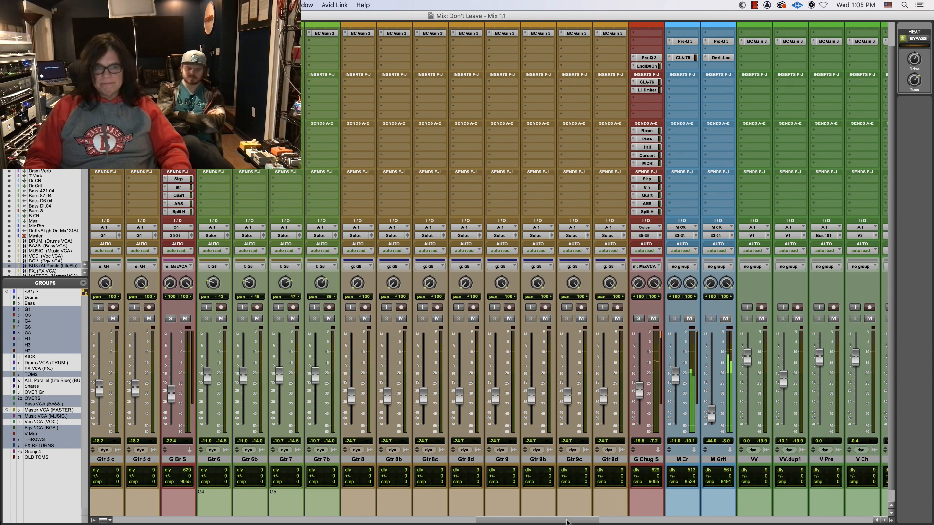
{"action": "left_click_drag", "start_coordinate": [568, 522], "coordinate": [543, 524]}
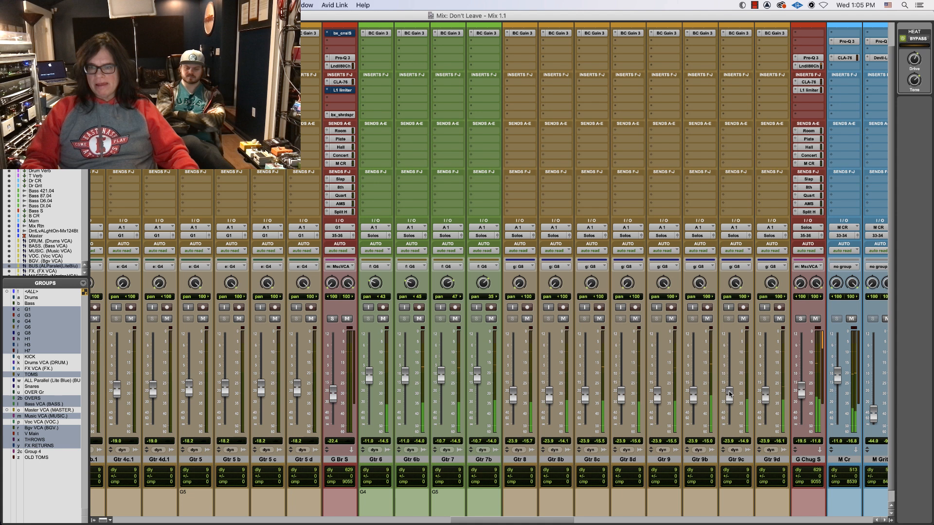
{"action": "left_click_drag", "start_coordinate": [729, 398], "coordinate": [730, 394]}
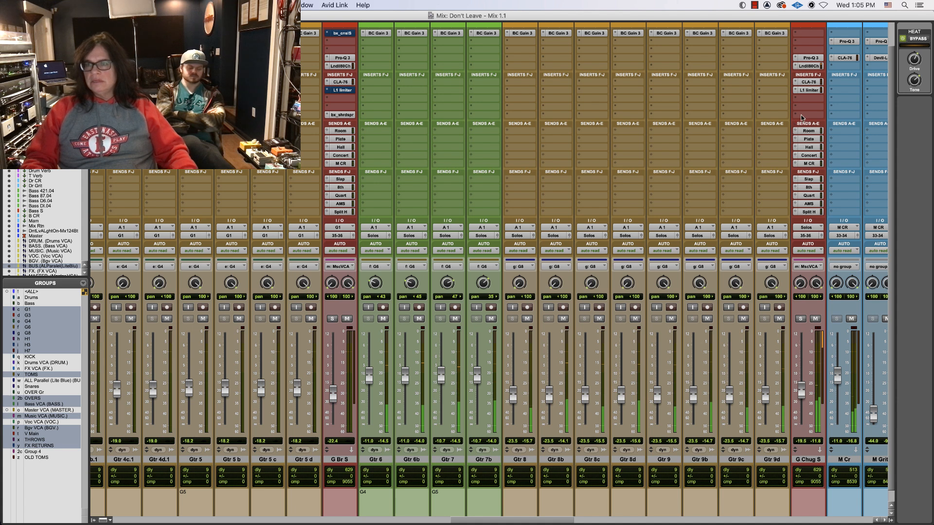
Step: Insert the stereo bx_shredspread plug-in after the L1 limiter on the G Chug S bus, keeping the factory default preset
{"action": "left_click", "coordinate": [799, 117]}
{"action": "mouse_move", "coordinate": [821, 118]}
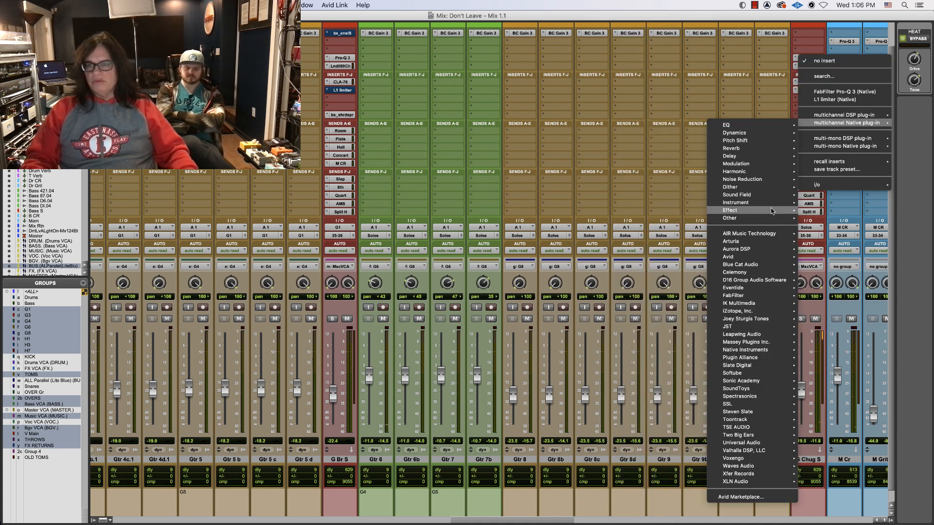
{"action": "mouse_move", "coordinate": [772, 211]}
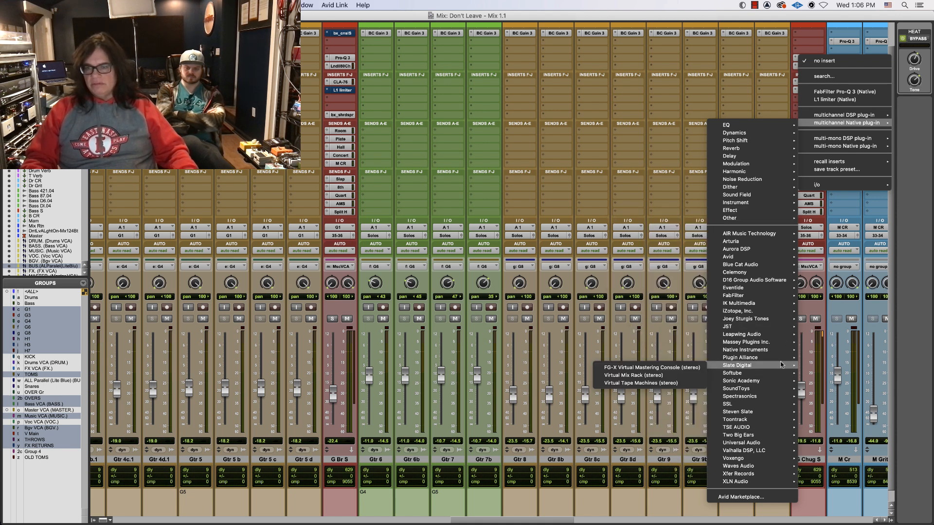
{"action": "mouse_move", "coordinate": [780, 361]}
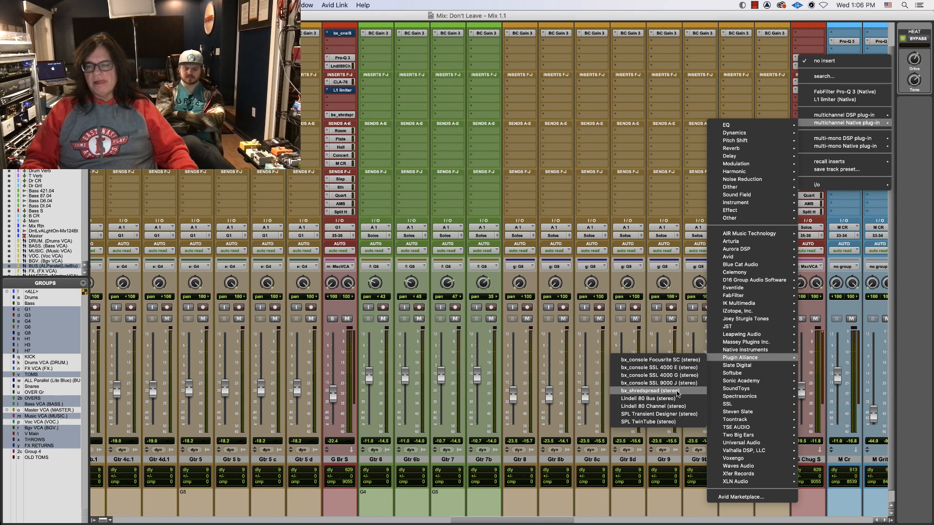
{"action": "left_click", "coordinate": [677, 391]}
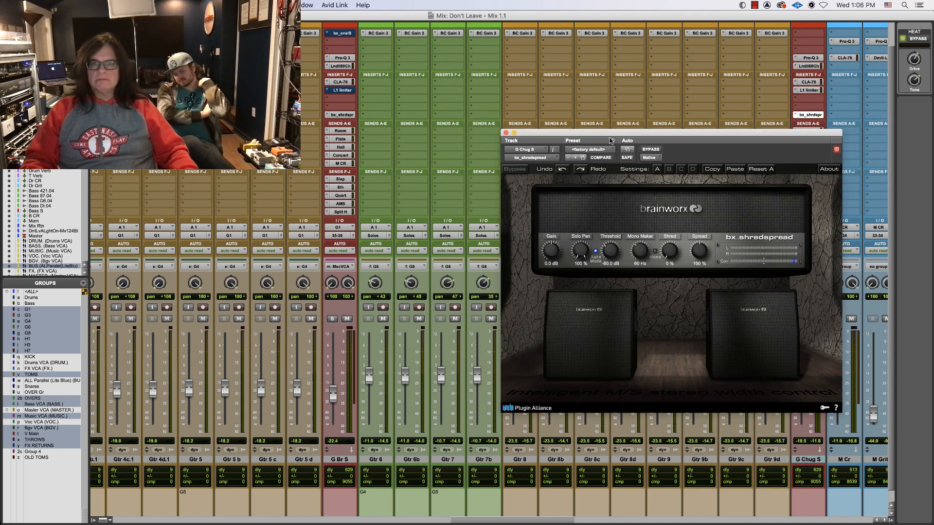
{"action": "left_click", "coordinate": [606, 149]}
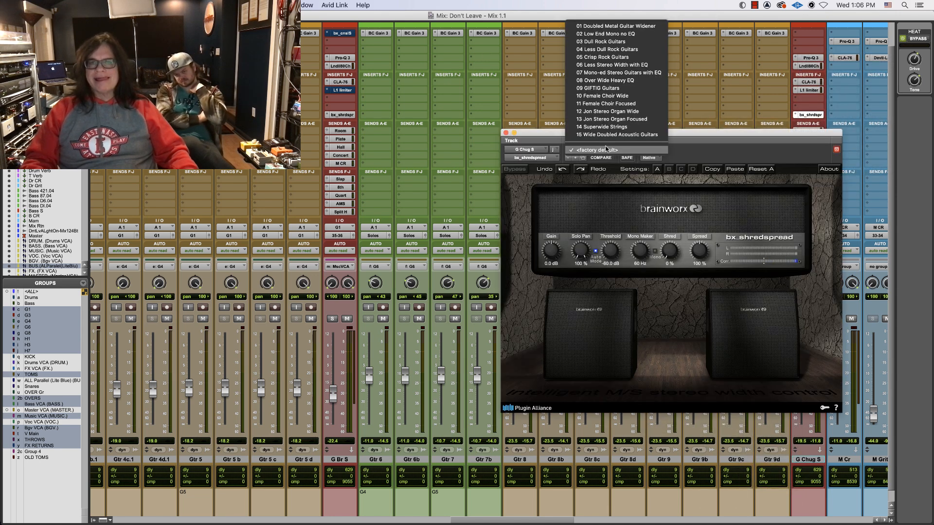
{"action": "left_click", "coordinate": [606, 149]}
Step: Widen the G Chug S bus in bx_shredspread by setting Spread to 143 % and Shred to 11 %
{"action": "left_click_drag", "start_coordinate": [625, 130], "coordinate": [376, 83]}
{"action": "left_click_drag", "start_coordinate": [456, 204], "coordinate": [450, 195]}
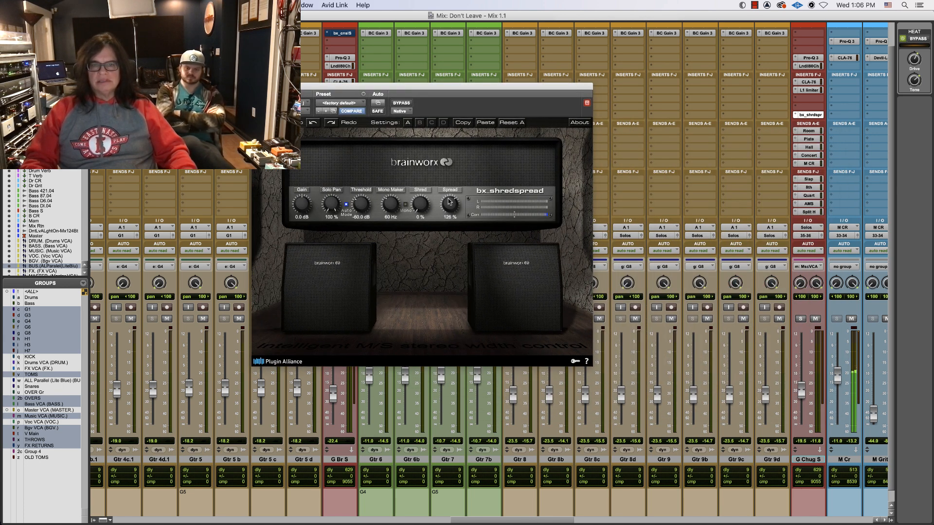
{"action": "mouse_move", "coordinate": [448, 199]}
{"action": "left_mouse_down"}
{"action": "mouse_move", "coordinate": [448, 177]}
{"action": "mouse_move", "coordinate": [445, 195]}
{"action": "left_mouse_up"}
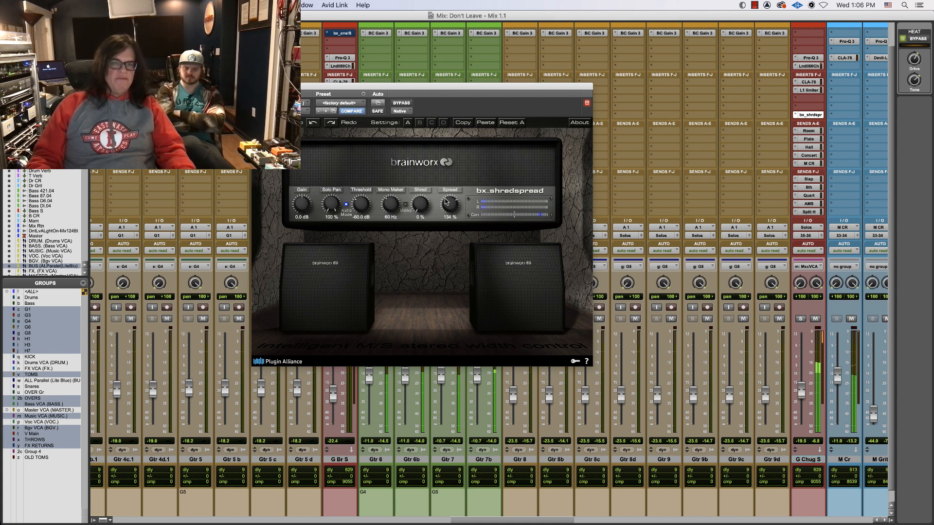
{"action": "left_click_drag", "start_coordinate": [445, 199], "coordinate": [445, 199]}
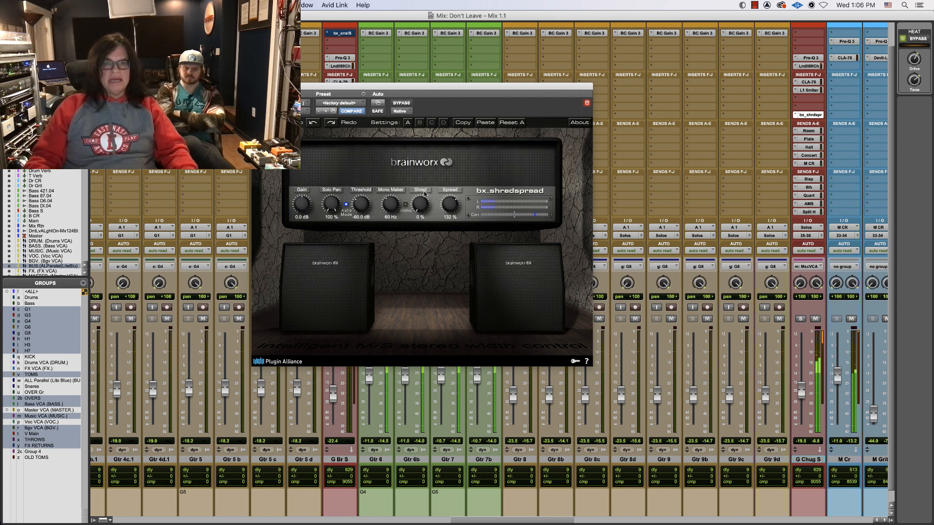
{"action": "left_click_drag", "start_coordinate": [421, 187], "coordinate": [420, 187]}
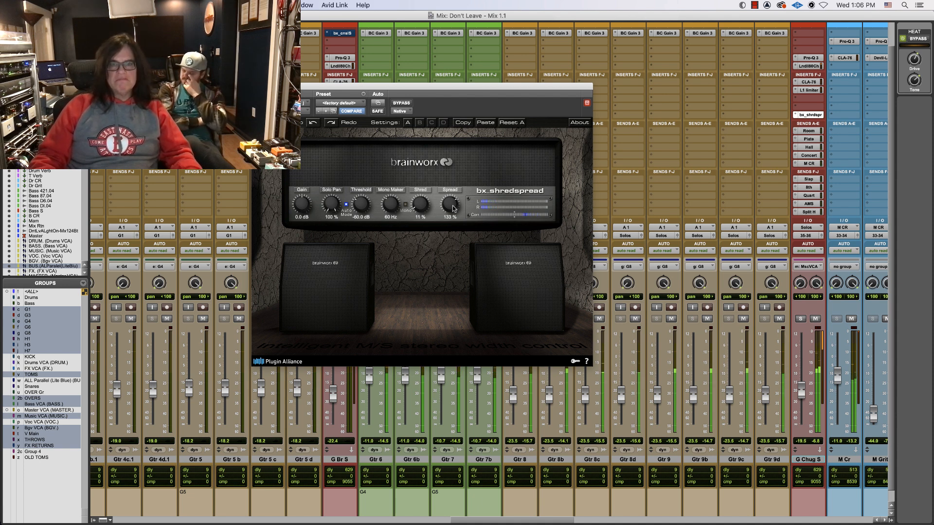
{"action": "left_click_drag", "start_coordinate": [452, 208], "coordinate": [453, 204]}
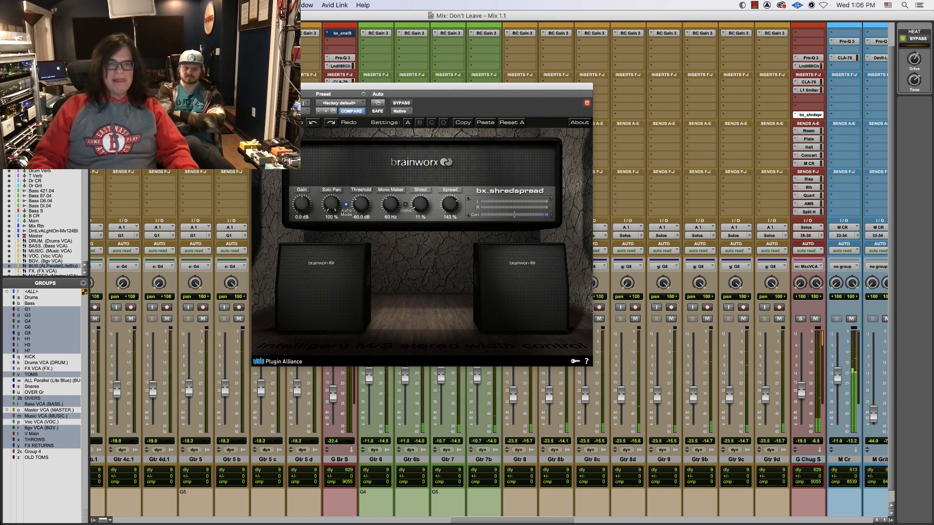
{"action": "left_click", "coordinate": [256, 87]}
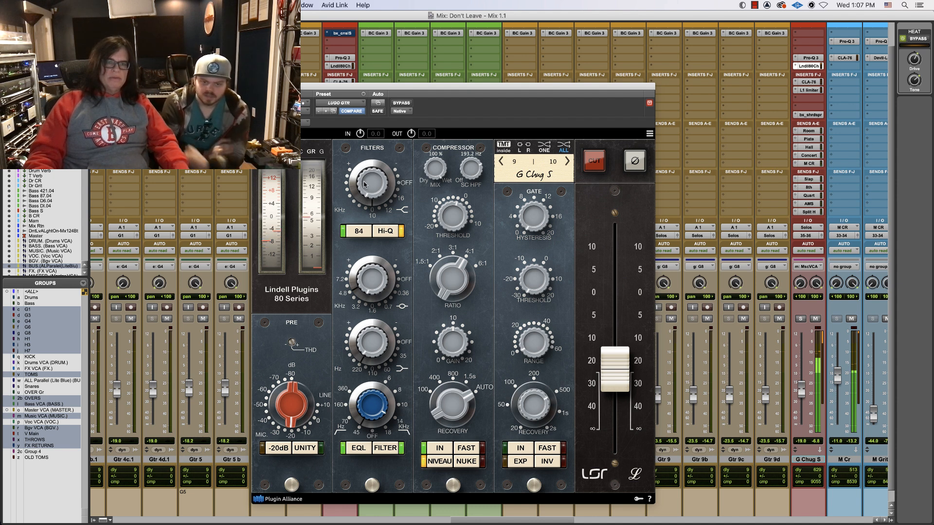
Step: Review the Lindell 80 channel on G Chug S, raising the grouped Gtr 8 to Gtr 9d faders to -21.4 dB and G Chug S to -18.8 dB
{"action": "mouse_move", "coordinate": [364, 184]}
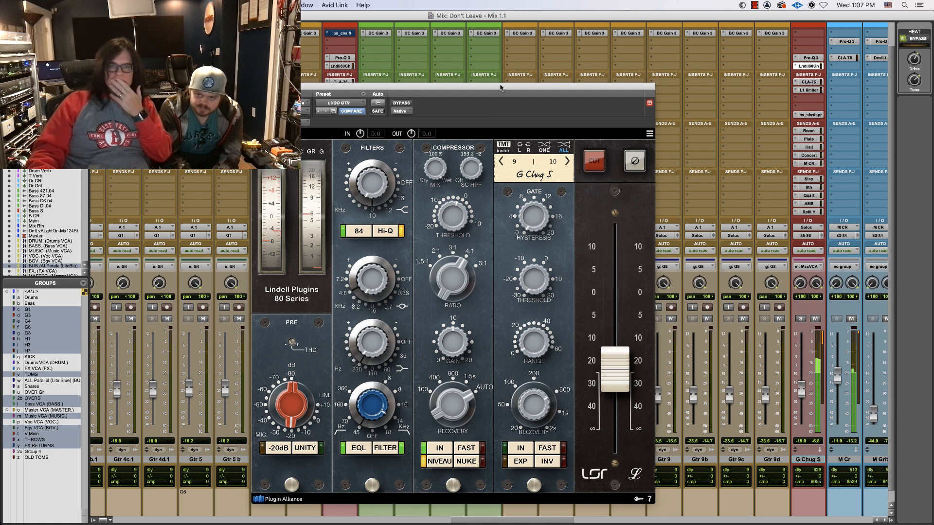
{"action": "left_click_drag", "start_coordinate": [501, 87], "coordinate": [366, 85]}
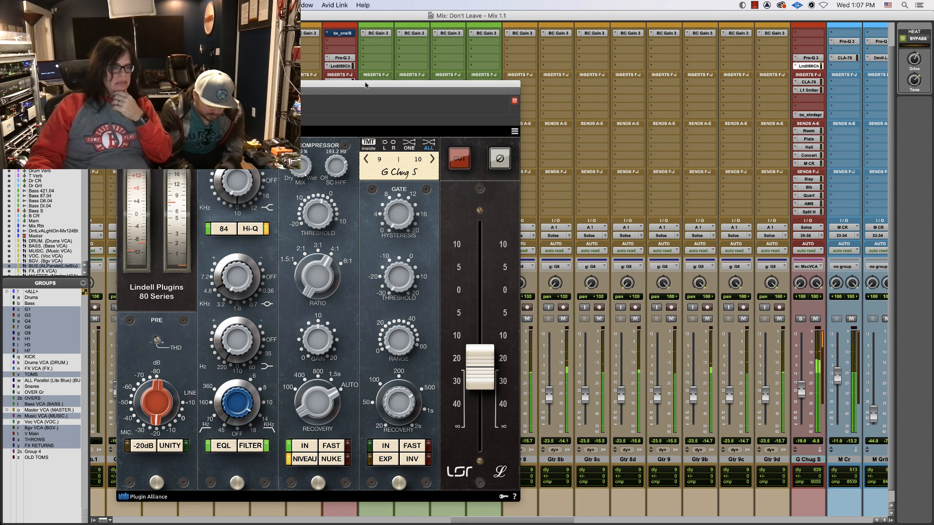
{"action": "left_click_drag", "start_coordinate": [621, 398], "coordinate": [619, 393]}
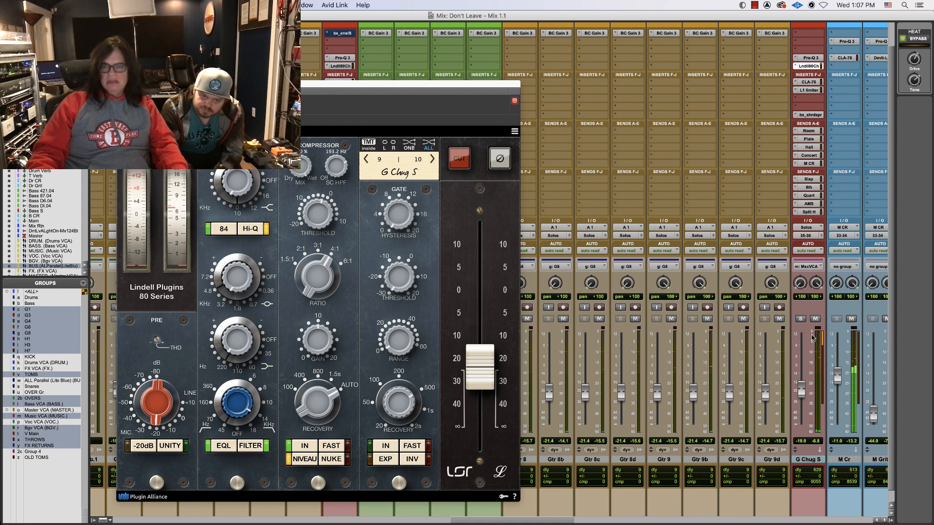
{"action": "left_click_drag", "start_coordinate": [801, 393], "coordinate": [801, 392]}
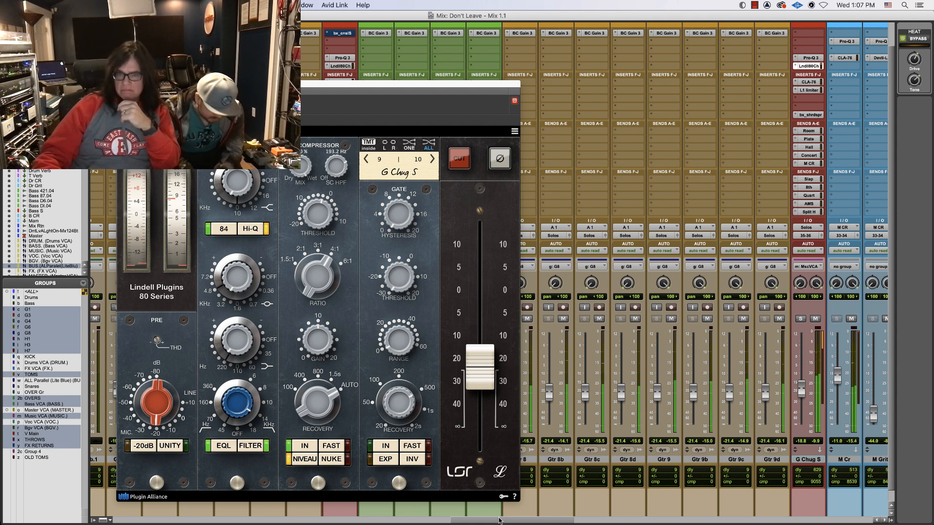
{"action": "left_click", "coordinate": [225, 186]}
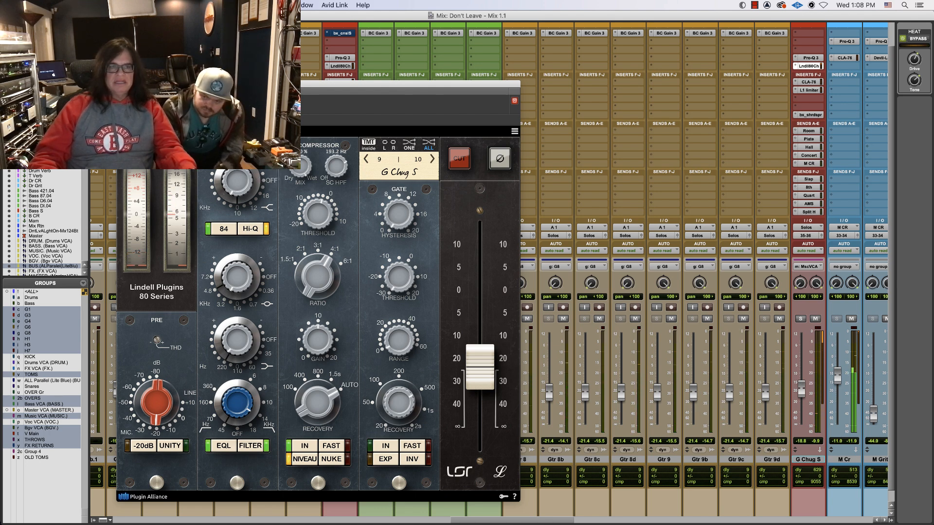
{"action": "key", "text": "super+w"}
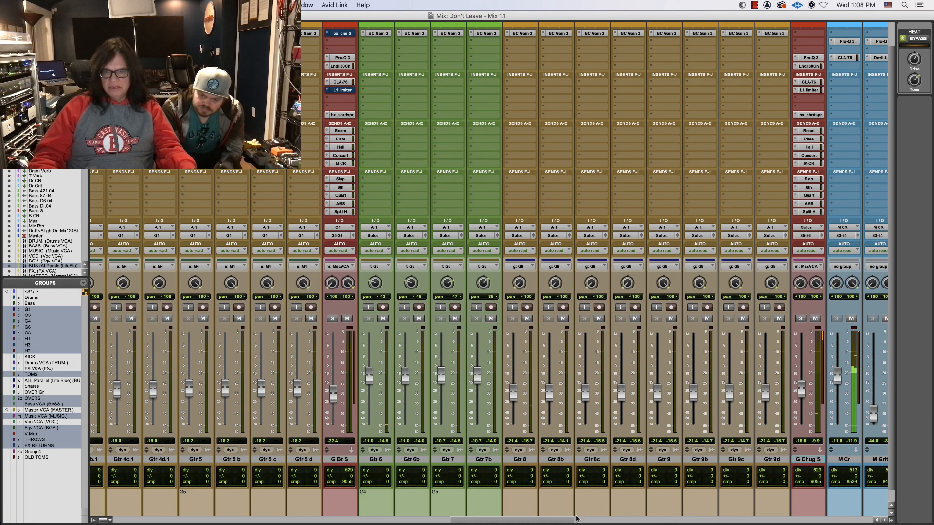
Step: Solo the G Mian S bus and examine its Lindell 80 channel and bx_shredspread settings for comparison
{"action": "left_click_drag", "start_coordinate": [570, 520], "coordinate": [476, 520]}
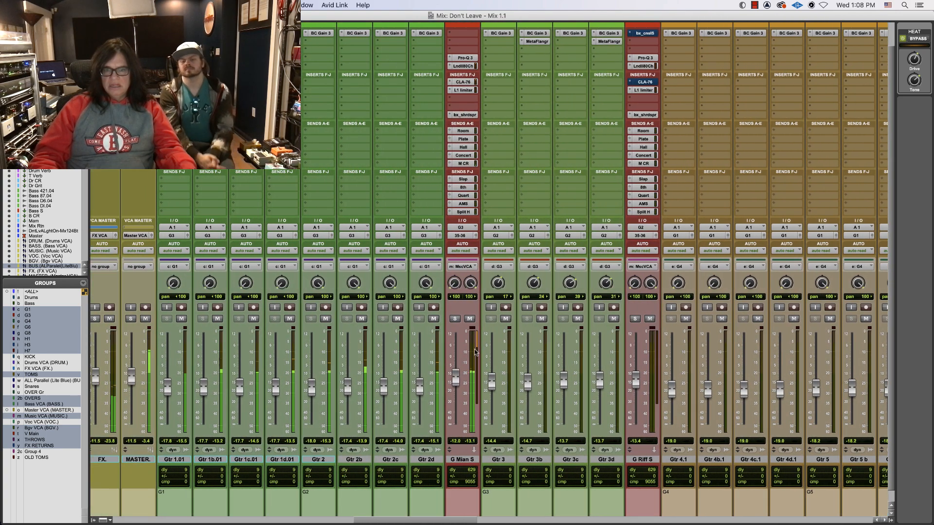
{"action": "left_click", "coordinate": [455, 318]}
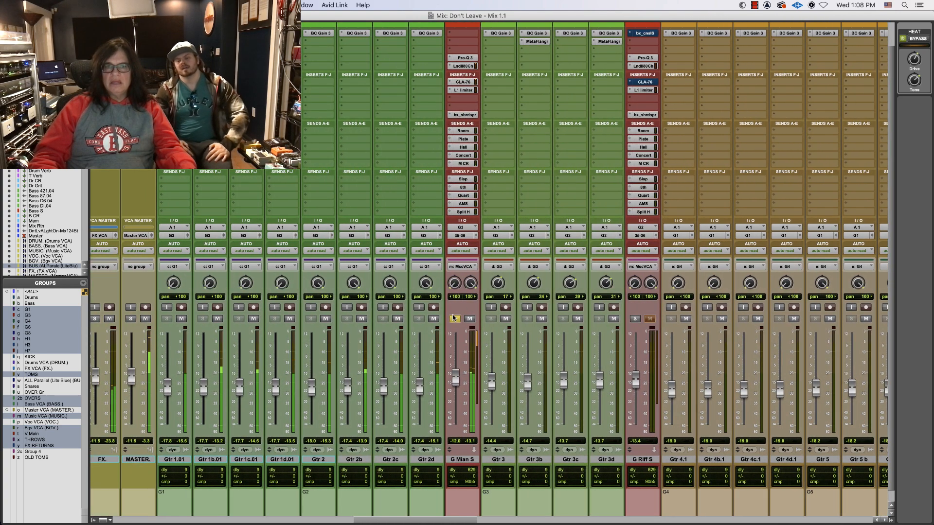
{"action": "left_click", "coordinate": [463, 66]}
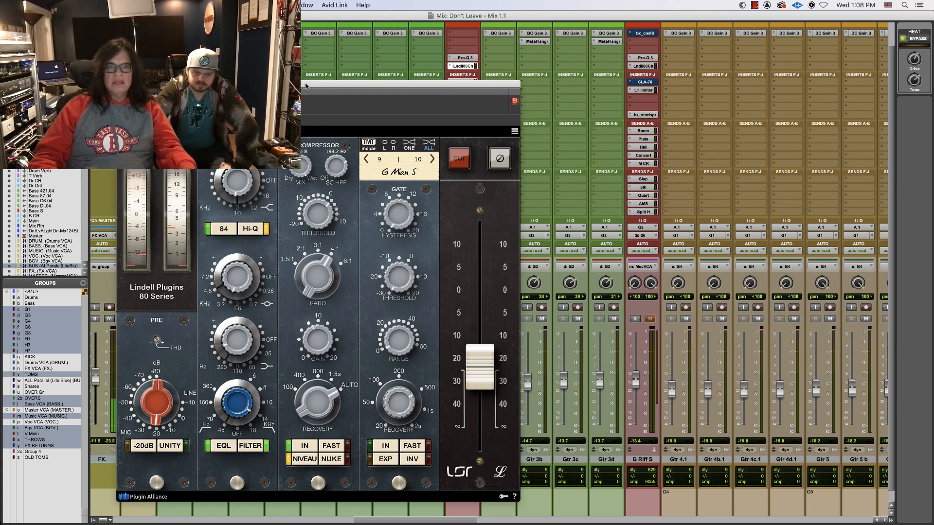
{"action": "left_click_drag", "start_coordinate": [305, 86], "coordinate": [551, 176]}
{"action": "left_click", "coordinate": [456, 115]}
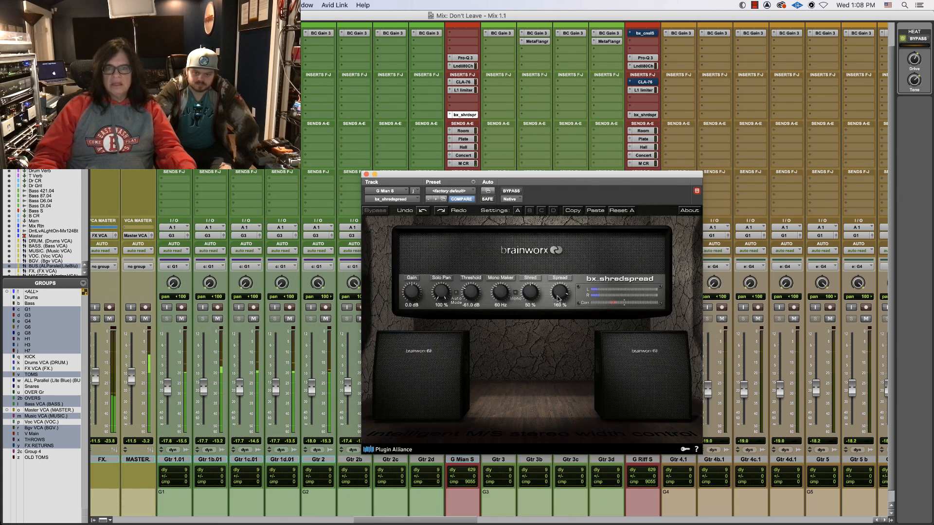
{"action": "left_click", "coordinate": [366, 174]}
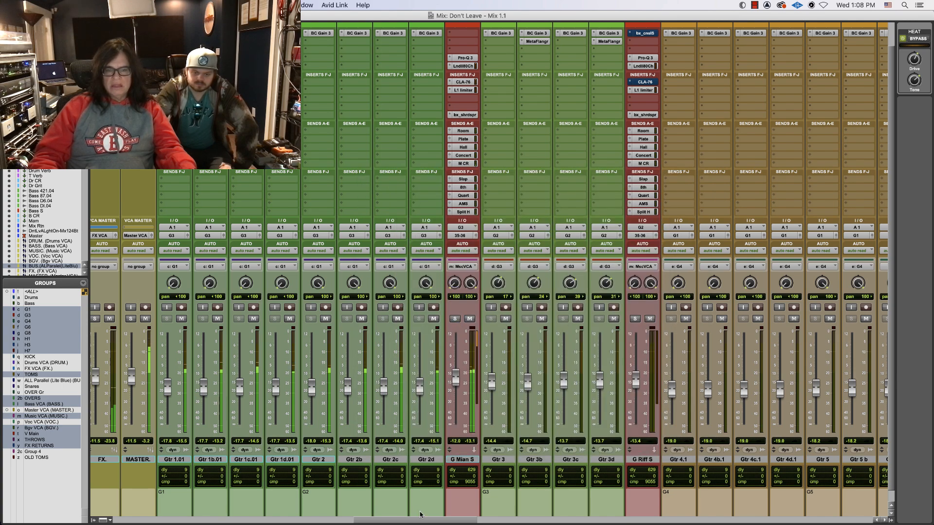
Step: Set Shred to 38 % in bx_shredspread on the G Chug S bus
{"action": "left_click_drag", "start_coordinate": [421, 518], "coordinate": [572, 522]}
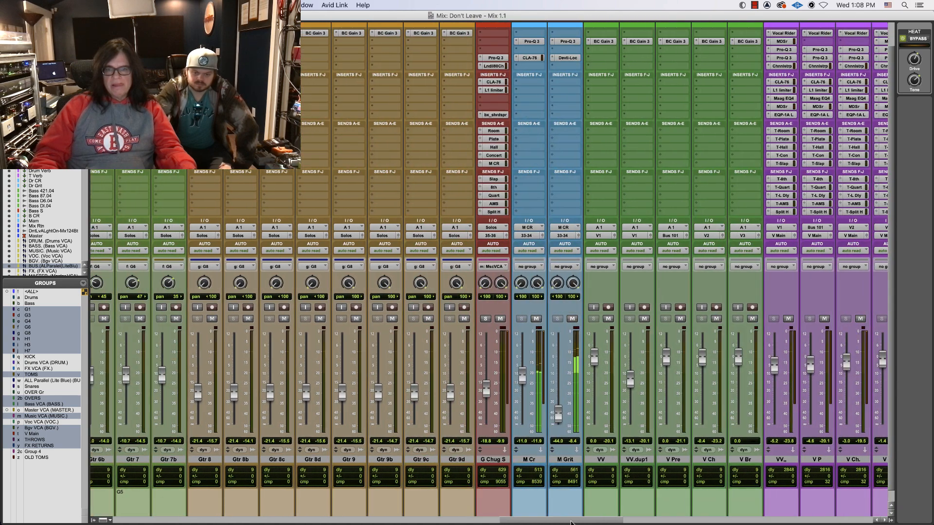
{"action": "left_click", "coordinate": [487, 115]}
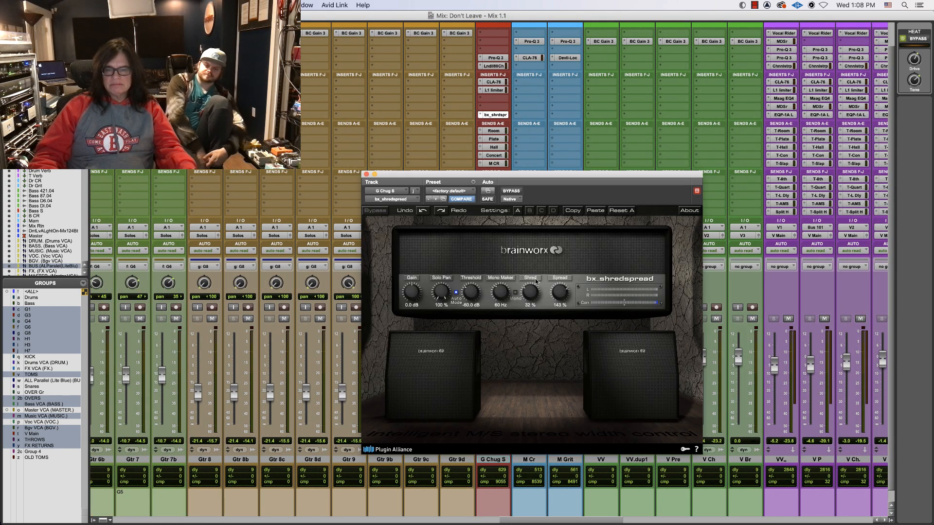
{"action": "left_click_drag", "start_coordinate": [555, 294], "coordinate": [533, 287]}
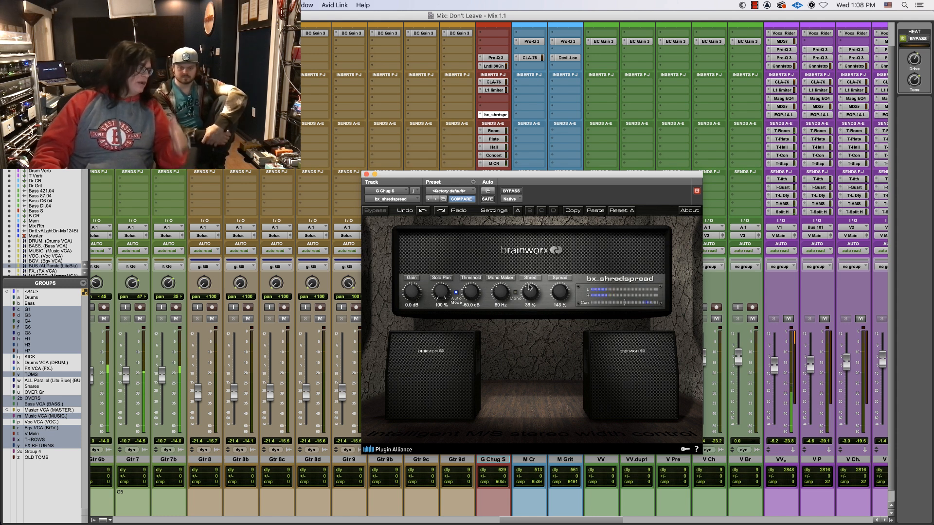
Step: Set Spread to 141 % in bx_shredspread on the G Chug S bus and move the plug-in window aside
{"action": "left_click_drag", "start_coordinate": [559, 294], "coordinate": [558, 294]}
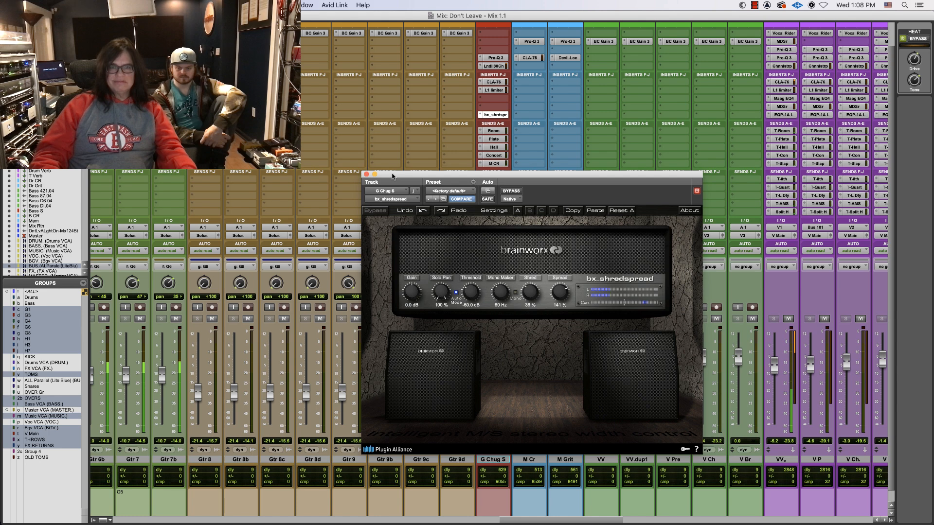
{"action": "left_click_drag", "start_coordinate": [393, 176], "coordinate": [572, 113]}
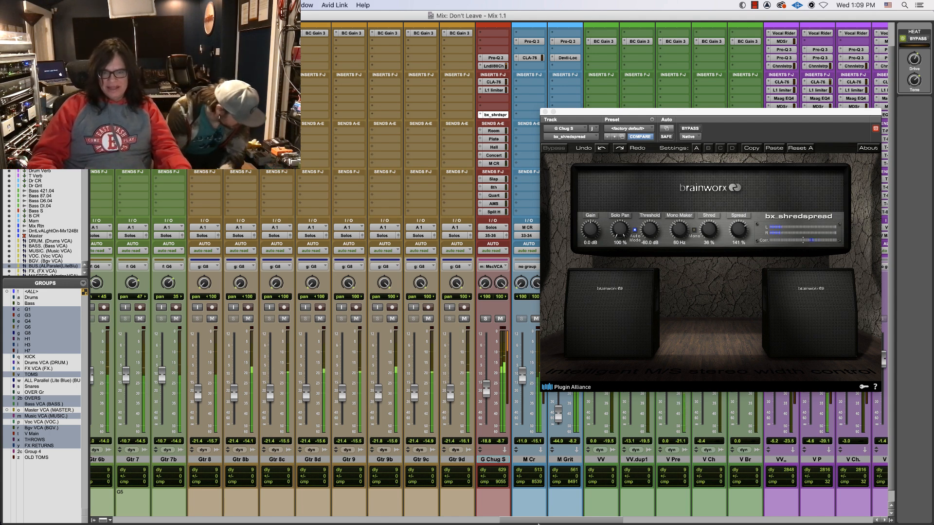
Step: Insert the SoundToys Devil-Loc (mono) plug-in in the empty second insert slot of the V P vocal track
{"action": "left_click_drag", "start_coordinate": [548, 521], "coordinate": [607, 521]}
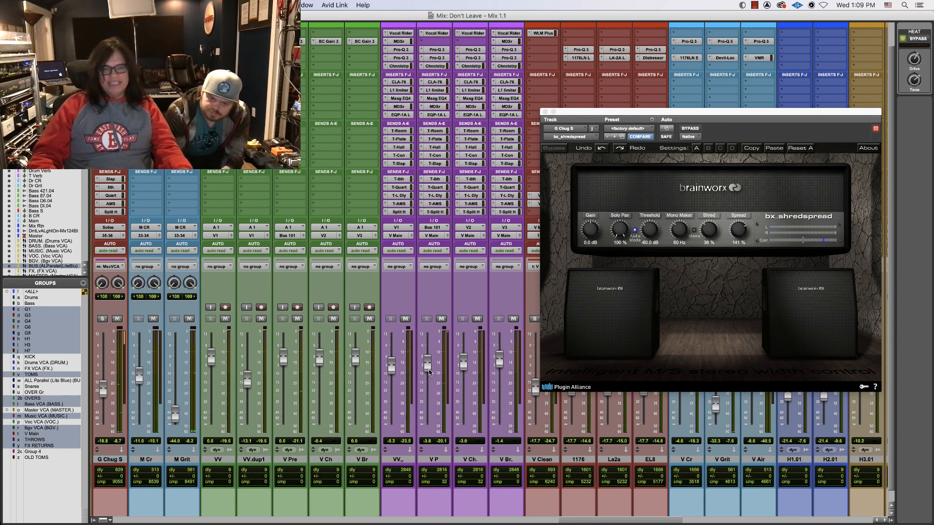
{"action": "key", "text": "super+equal"}
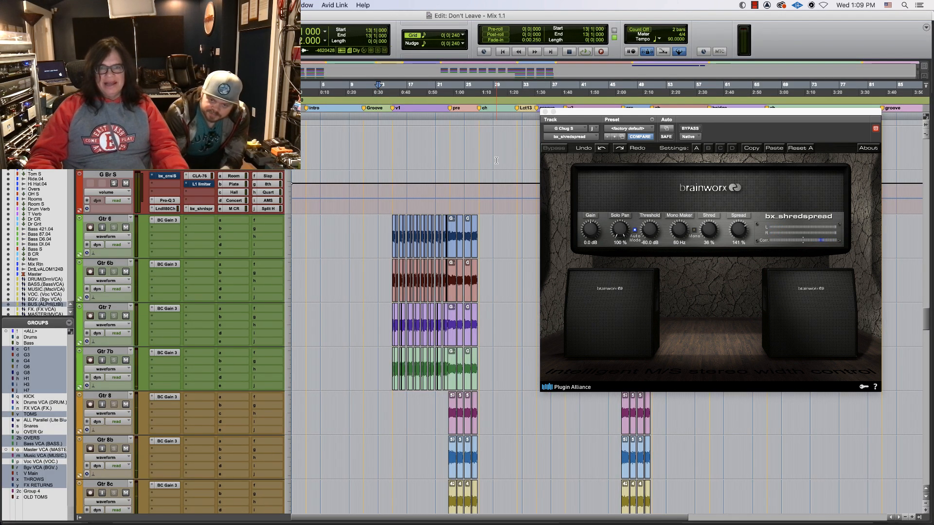
{"action": "key", "text": "super+equal"}
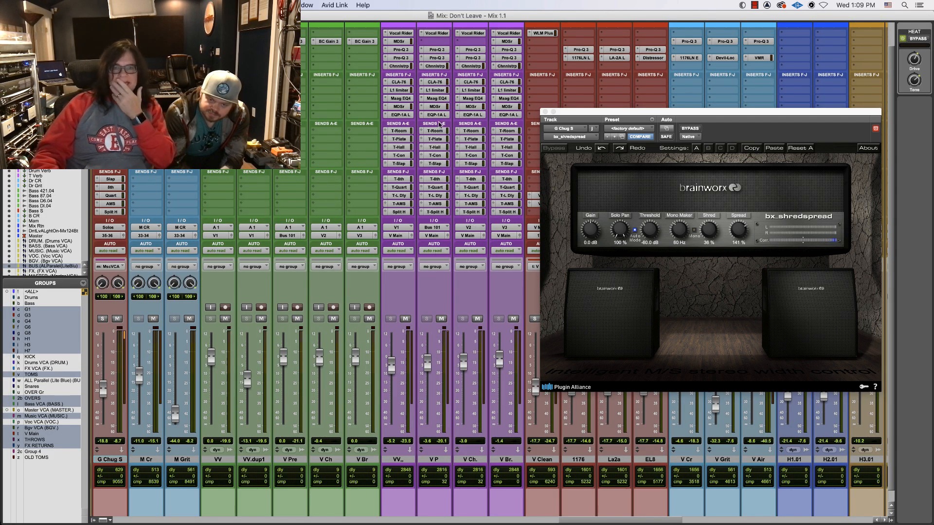
{"action": "left_click", "coordinate": [426, 43]}
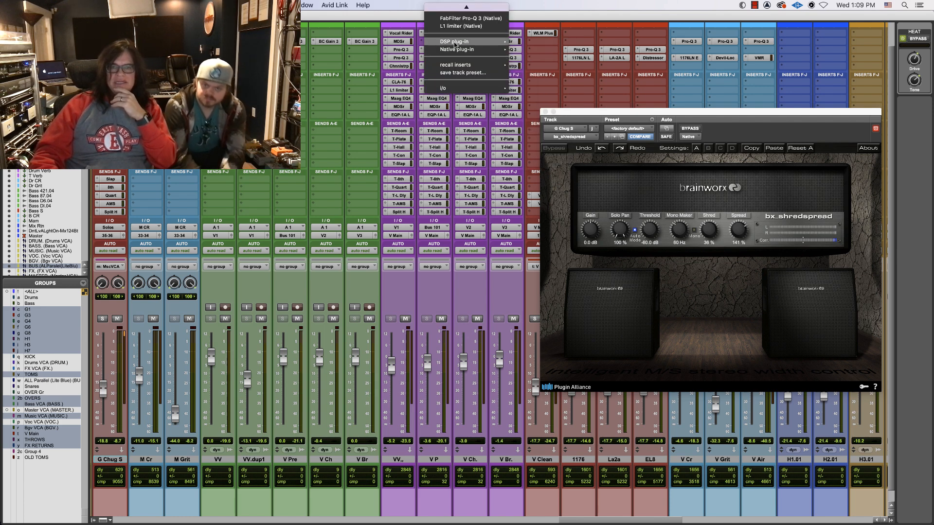
{"action": "mouse_move", "coordinate": [460, 49]}
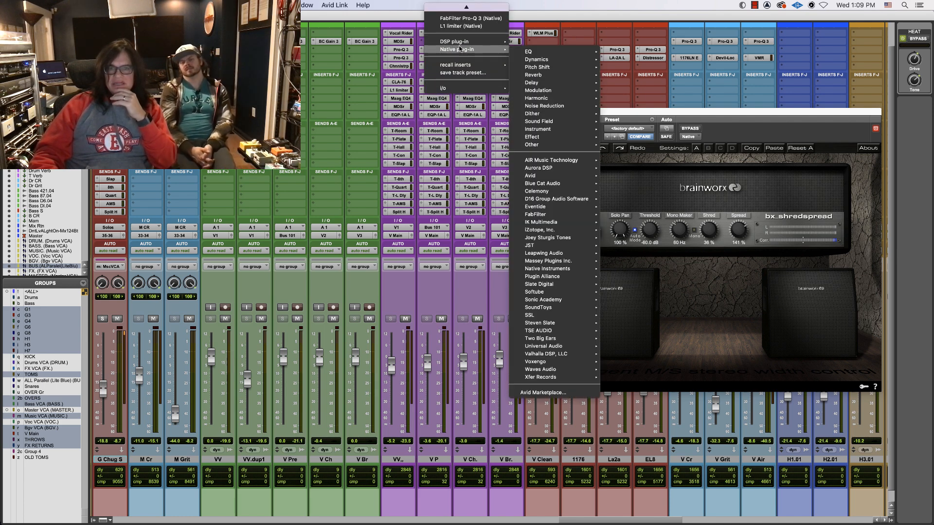
{"action": "mouse_move", "coordinate": [549, 76]}
{"action": "mouse_move", "coordinate": [536, 222]}
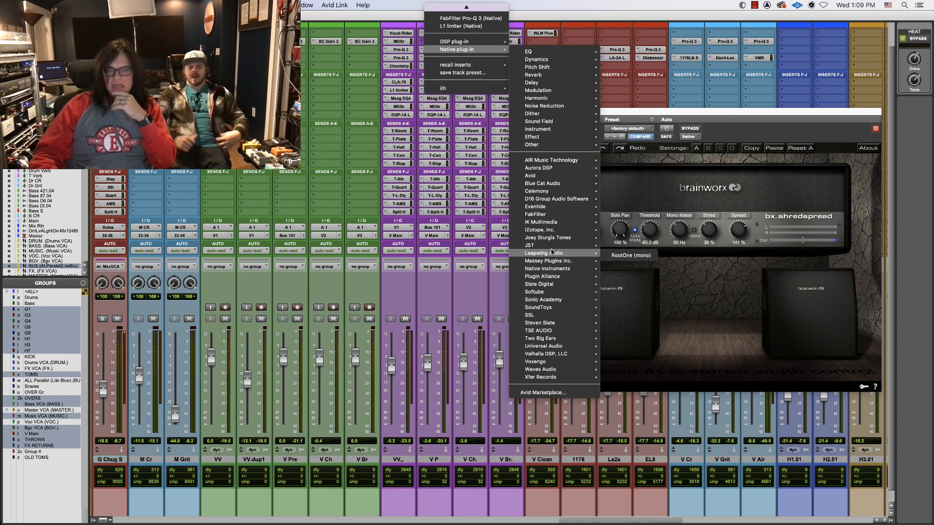
{"action": "mouse_move", "coordinate": [552, 279]}
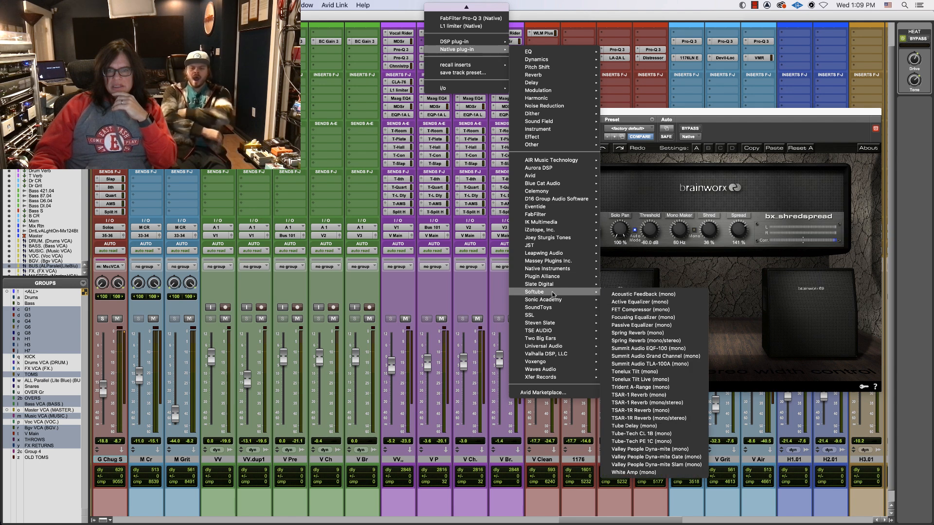
{"action": "mouse_move", "coordinate": [553, 307]}
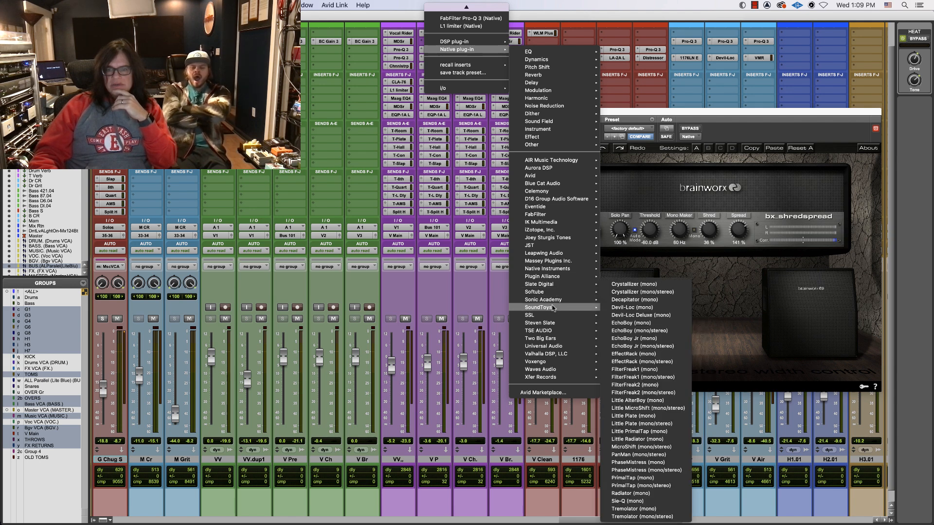
{"action": "left_click", "coordinate": [632, 308]}
Step: Play the song from bar 20 and adjust Crush and Crunch in the V P track's Devil-Loc
{"action": "key", "text": "super+equal"}
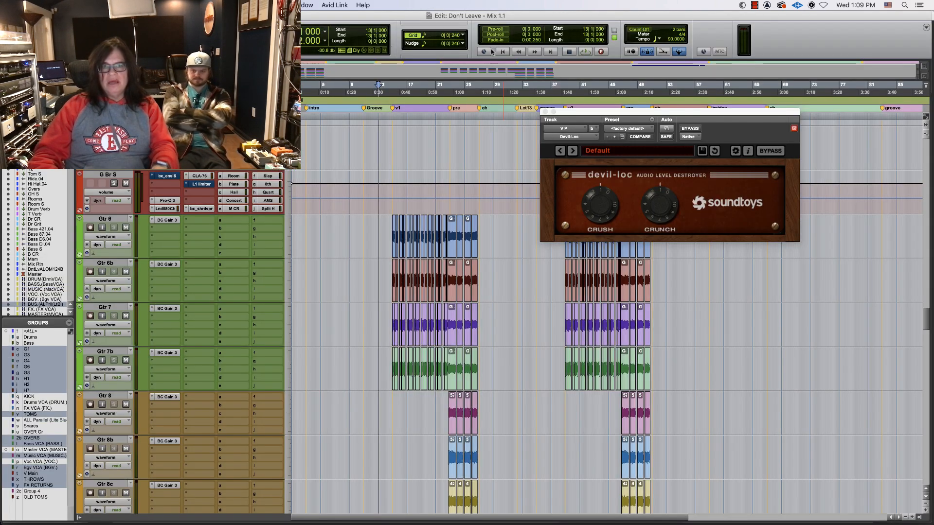
{"action": "left_click", "coordinate": [434, 116]}
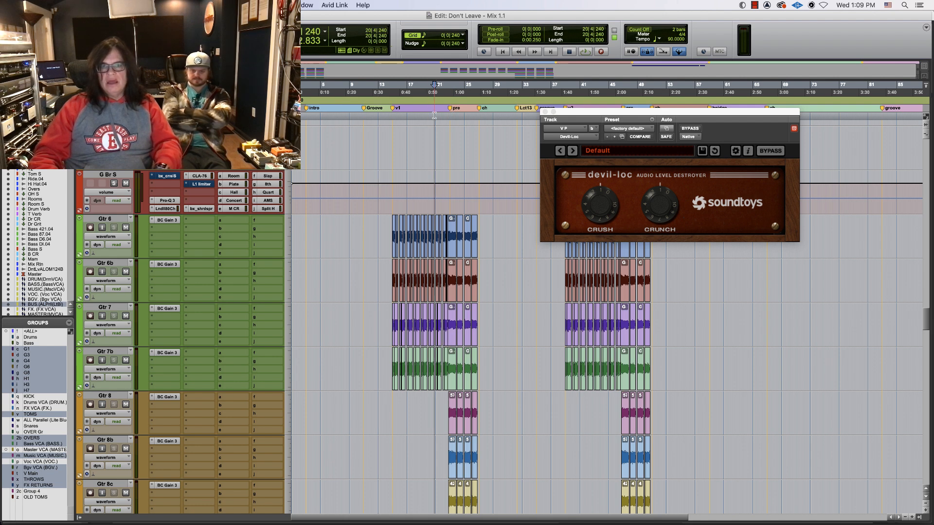
{"action": "key", "text": "space"}
{"action": "left_click_drag", "start_coordinate": [589, 196], "coordinate": [589, 189]}
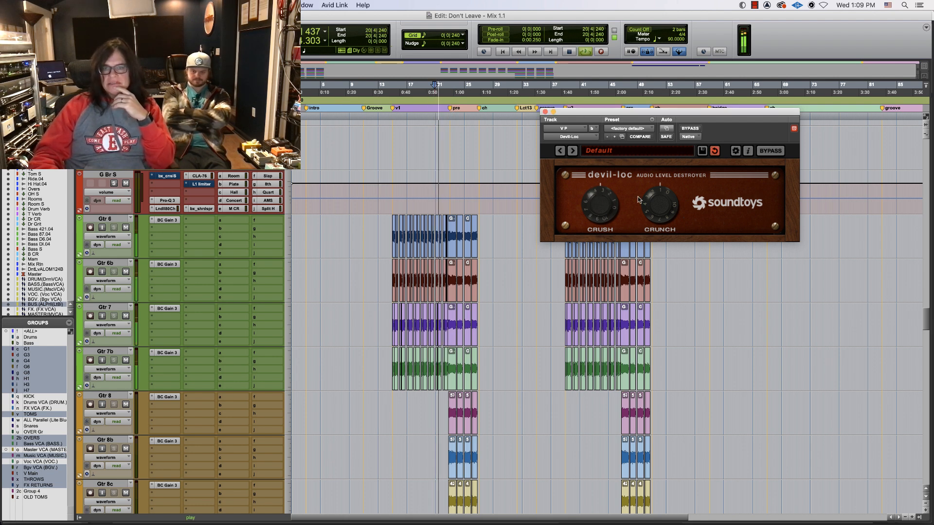
{"action": "left_click_drag", "start_coordinate": [651, 194], "coordinate": [656, 180]}
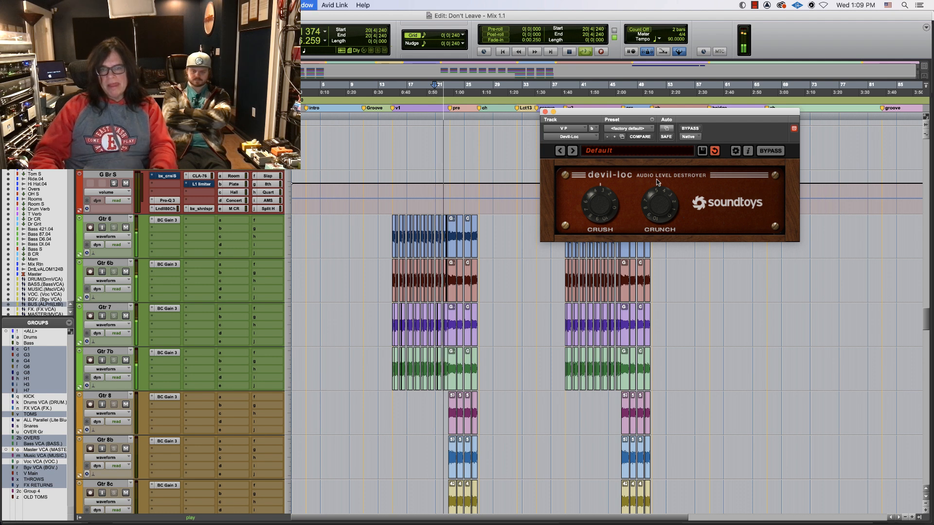
{"action": "key", "text": "super+equal"}
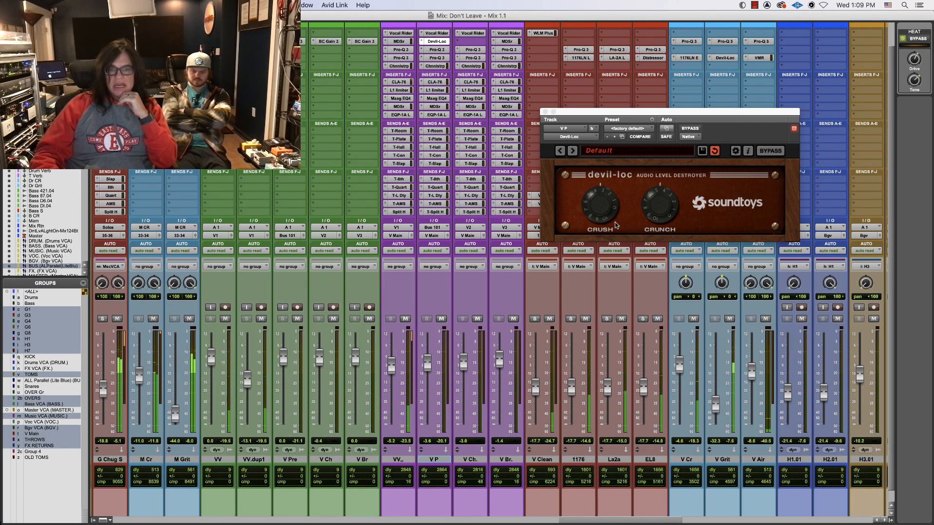
{"action": "left_click", "coordinate": [646, 216]}
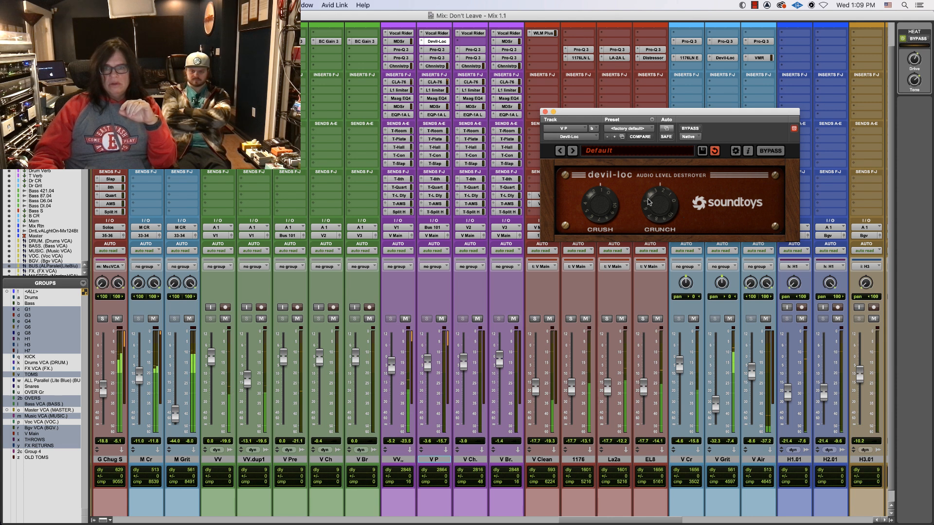
{"action": "left_click_drag", "start_coordinate": [646, 203], "coordinate": [647, 201]}
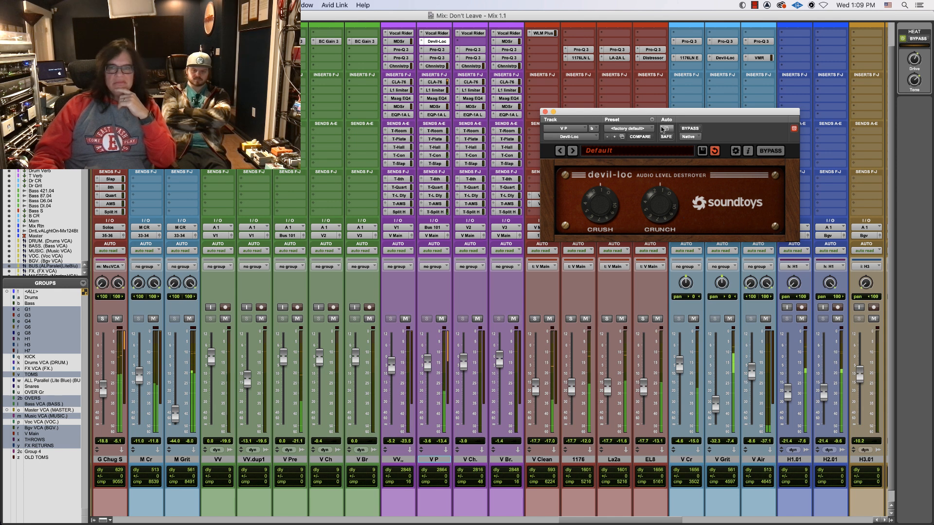
Step: Compare the V P vocal with and without Devil-Loc during playback, leaving the plug-in bypassed
{"action": "left_click", "coordinate": [686, 129]}
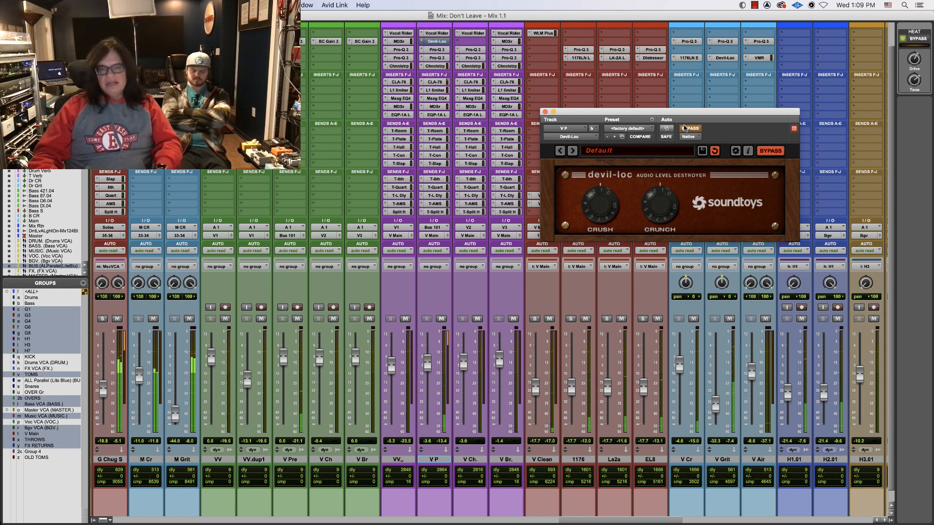
{"action": "left_click", "coordinate": [686, 128]}
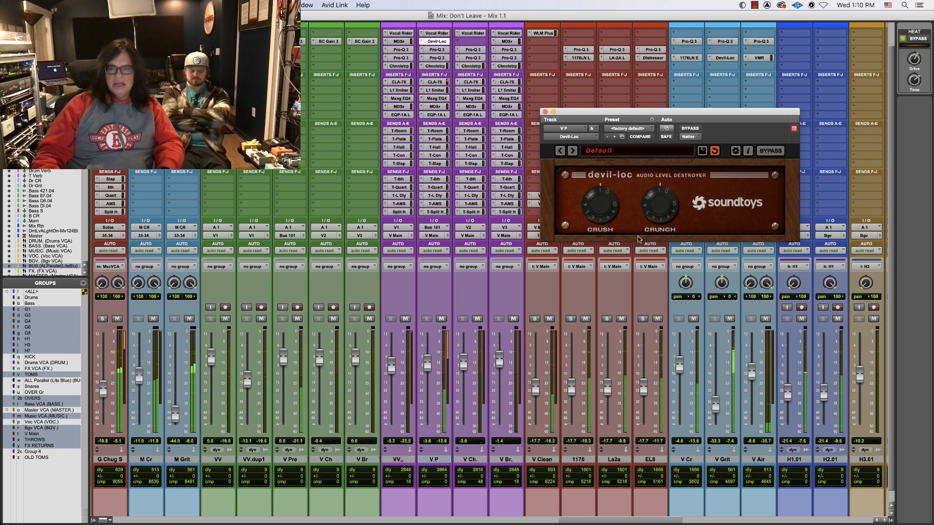
{"action": "left_click", "coordinate": [425, 370]}
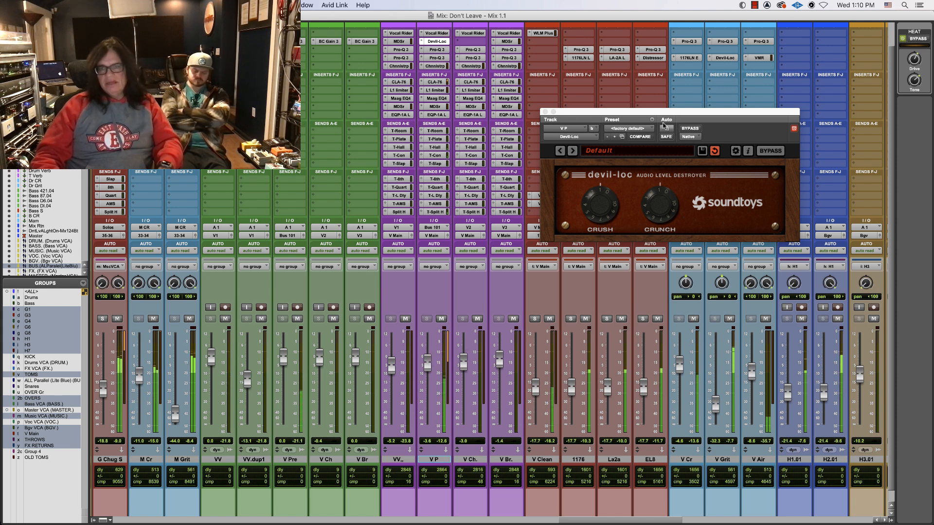
{"action": "left_click", "coordinate": [690, 128]}
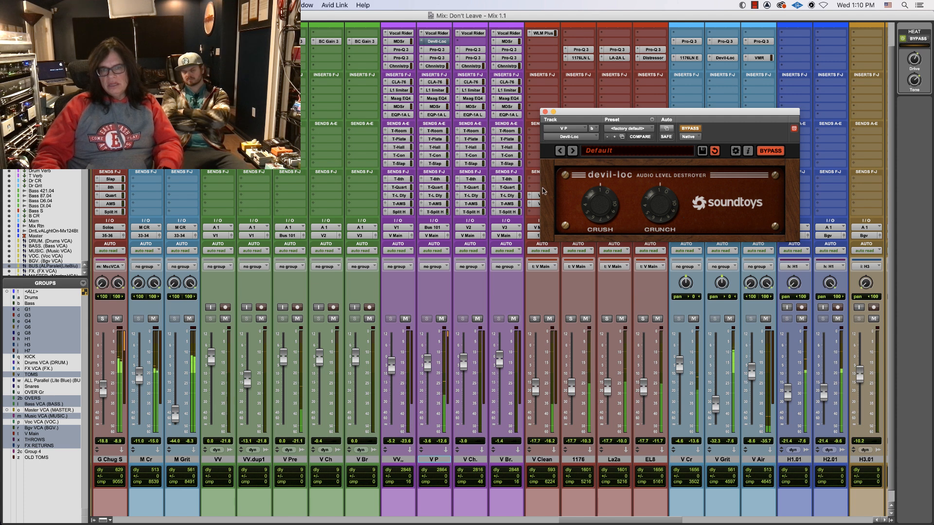
Step: Reassign the V P track's T-AMS send to the M CR (Stereo) bus
{"action": "left_click", "coordinate": [421, 204]}
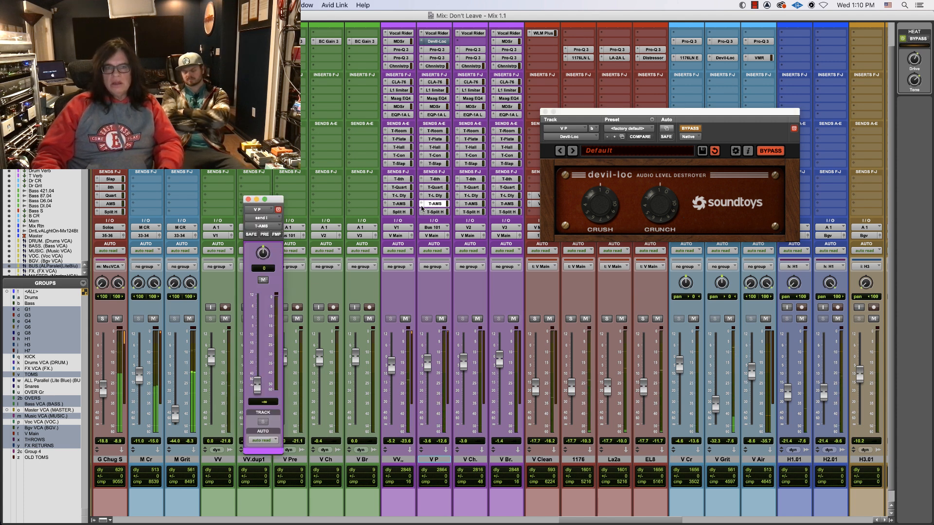
{"action": "left_click", "coordinate": [422, 204]}
{"action": "mouse_move", "coordinate": [465, 209]}
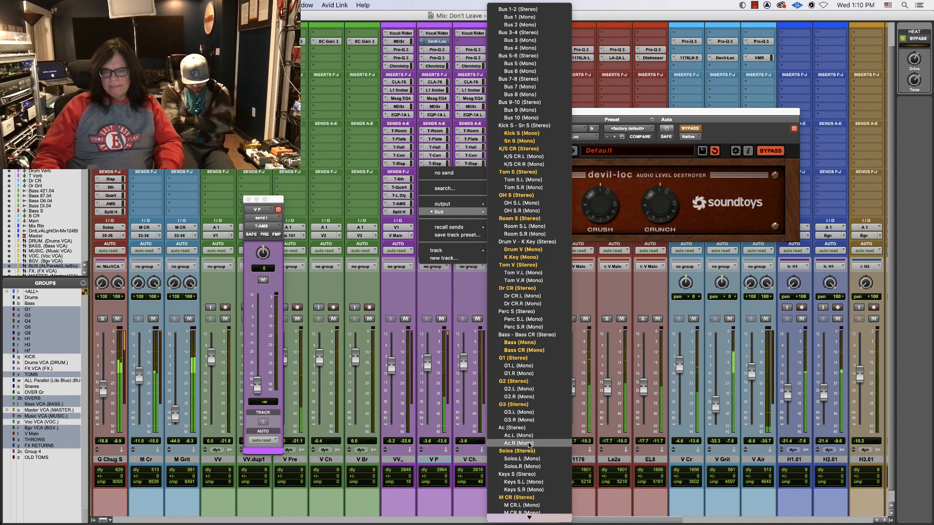
{"action": "mouse_move", "coordinate": [530, 518]}
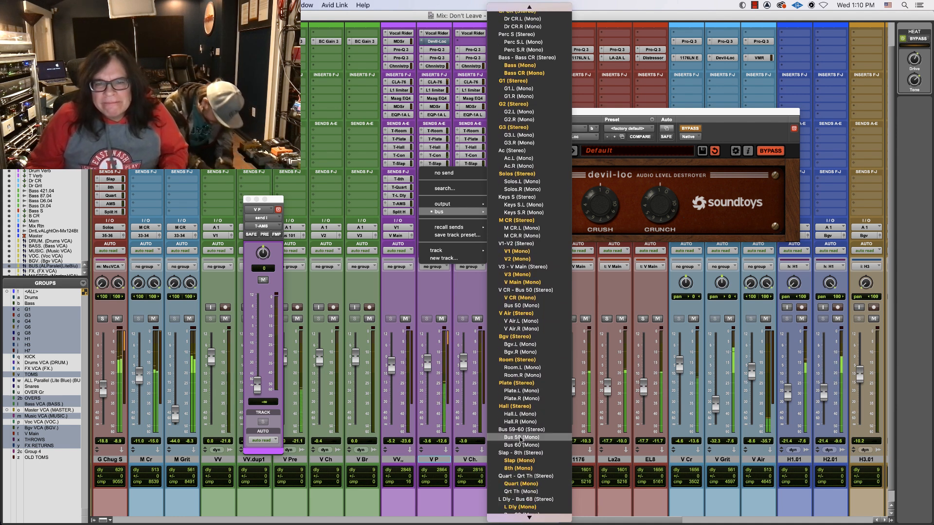
{"action": "scroll", "coordinate": [521, 441], "scroll_direction": "down", "scroll_amount": 3}
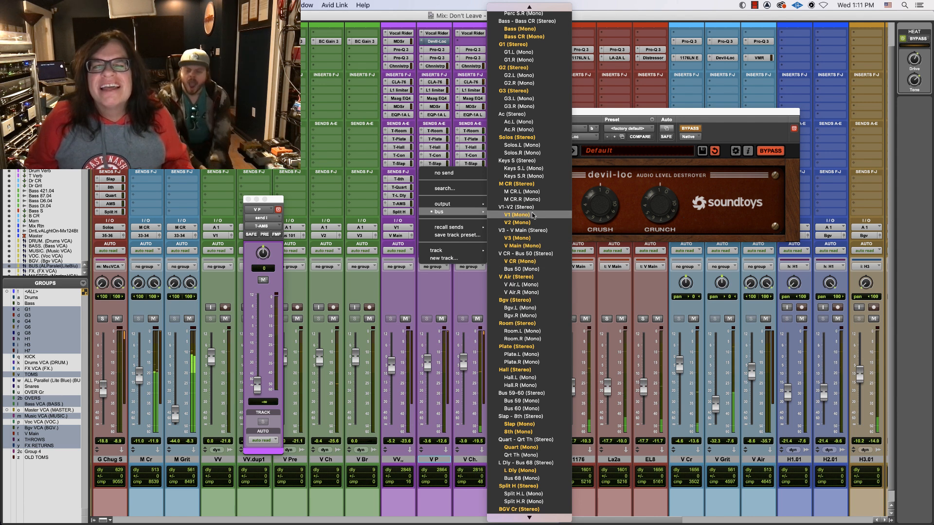
{"action": "left_click", "coordinate": [532, 185]}
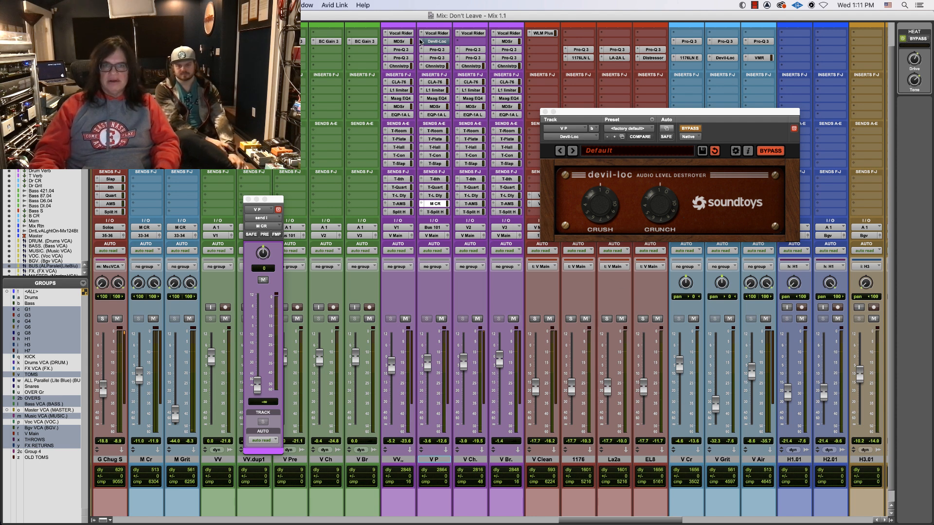
Step: Remove the Devil-Loc insert from the V P track
{"action": "left_click", "coordinate": [421, 43]}
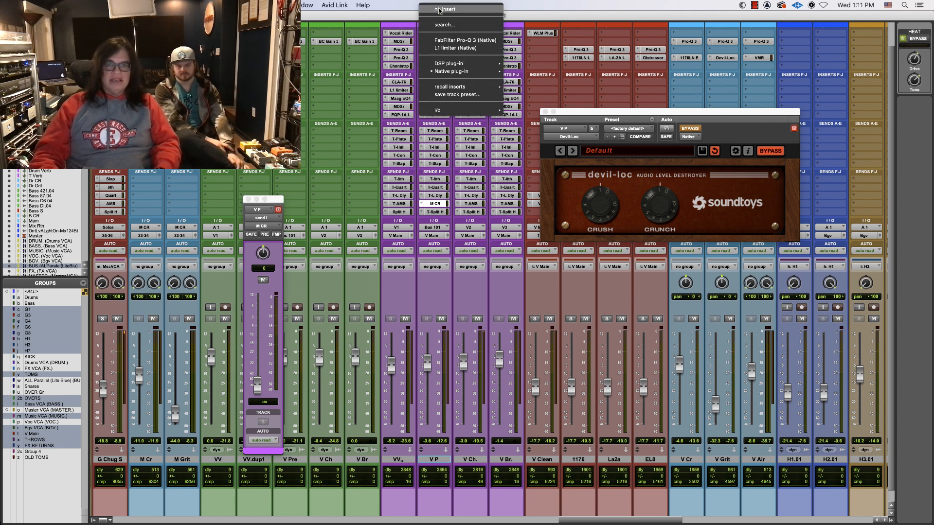
{"action": "left_click", "coordinate": [442, 8]}
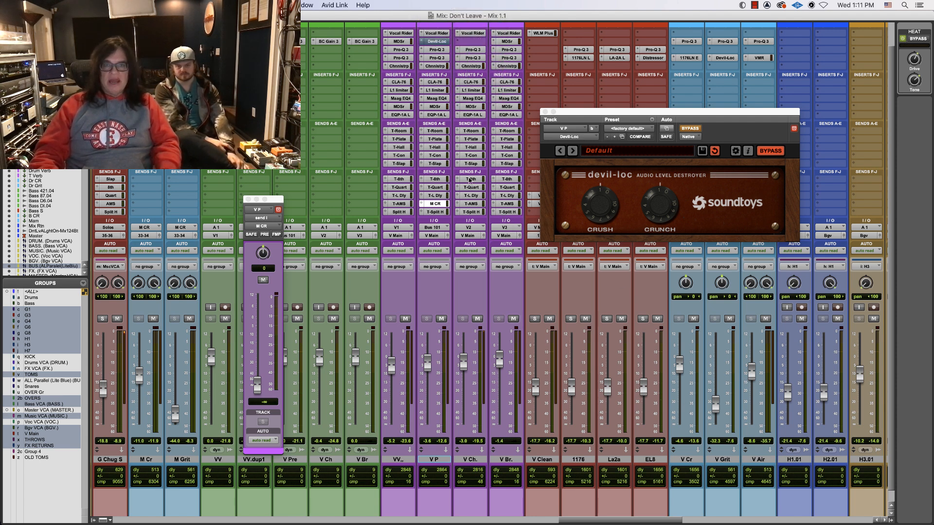
{"action": "left_click", "coordinate": [544, 111]}
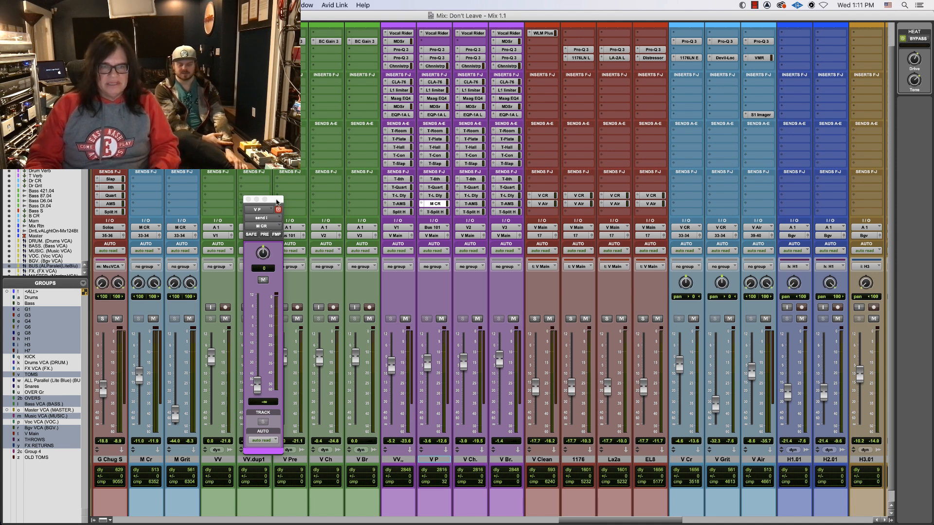
Step: Set the V P track's M CR send level to -16.3 dB and its fader to -4.8 dB
{"action": "left_click_drag", "start_coordinate": [276, 201], "coordinate": [198, 116]}
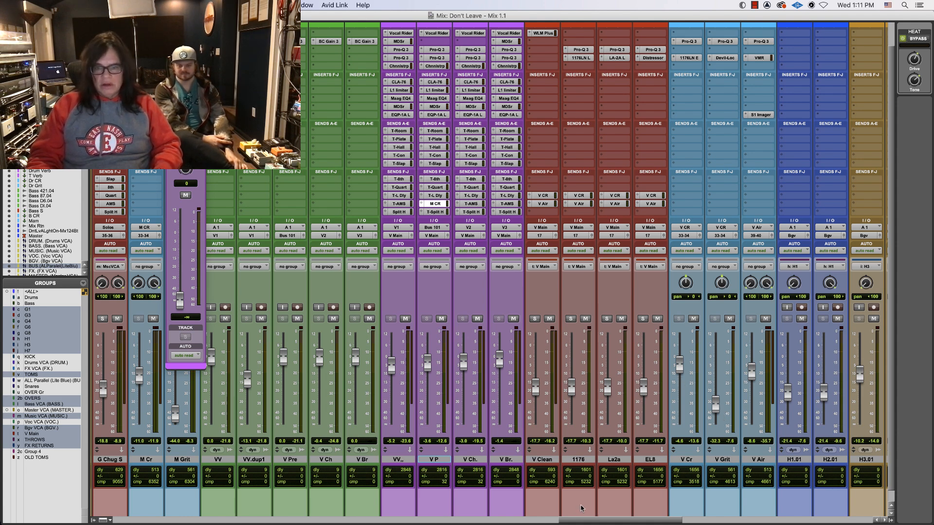
{"action": "left_click_drag", "start_coordinate": [586, 520], "coordinate": [535, 520]}
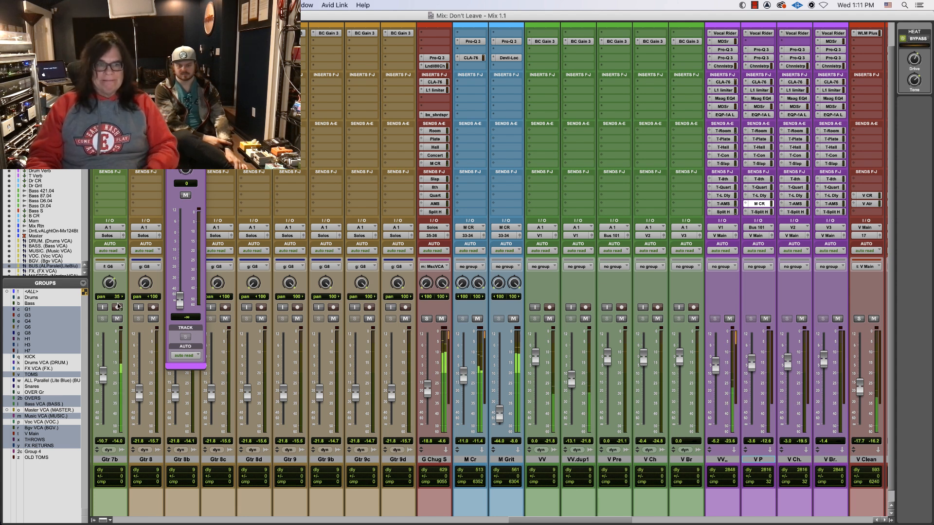
{"action": "left_click_drag", "start_coordinate": [182, 299], "coordinate": [190, 252]}
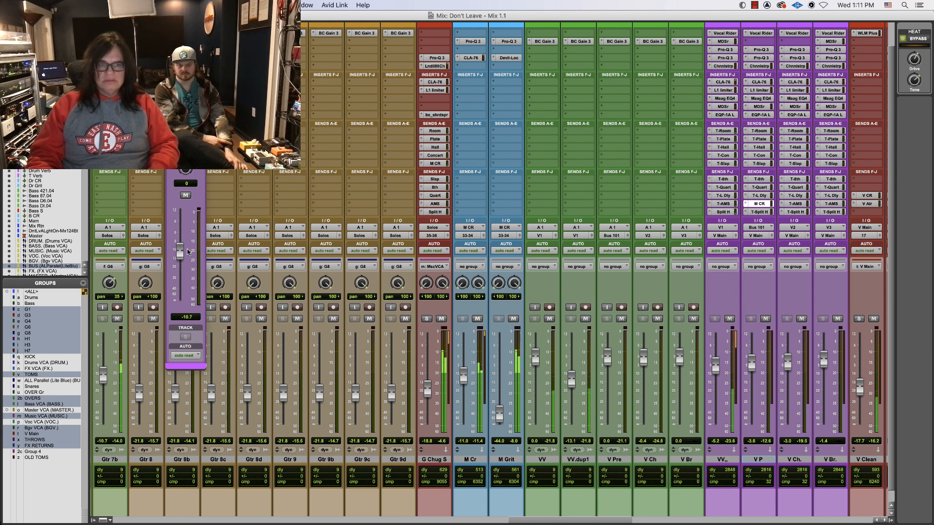
{"action": "mouse_move", "coordinate": [189, 252]}
{"action": "left_mouse_down"}
{"action": "mouse_move", "coordinate": [180, 253]}
{"action": "mouse_move", "coordinate": [180, 226]}
{"action": "mouse_move", "coordinate": [182, 261]}
{"action": "left_mouse_up"}
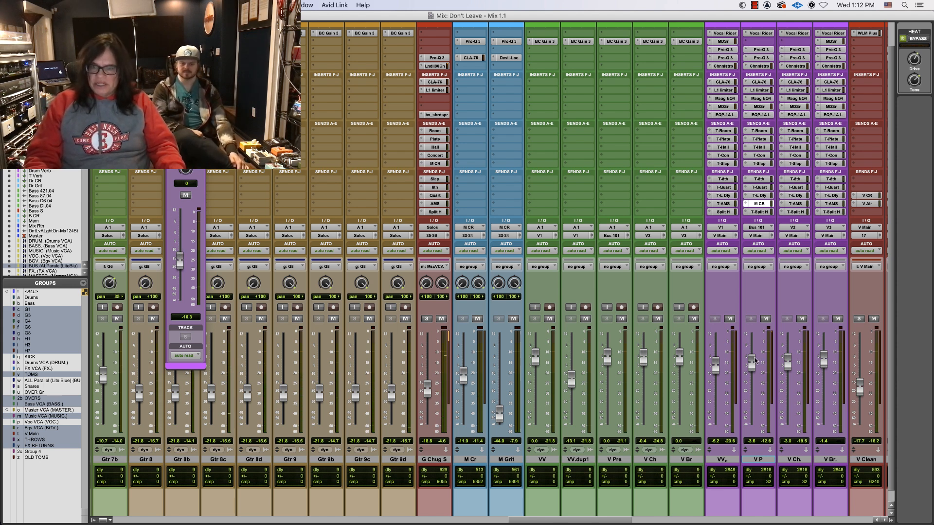
{"action": "left_click_drag", "start_coordinate": [752, 361], "coordinate": [754, 364]}
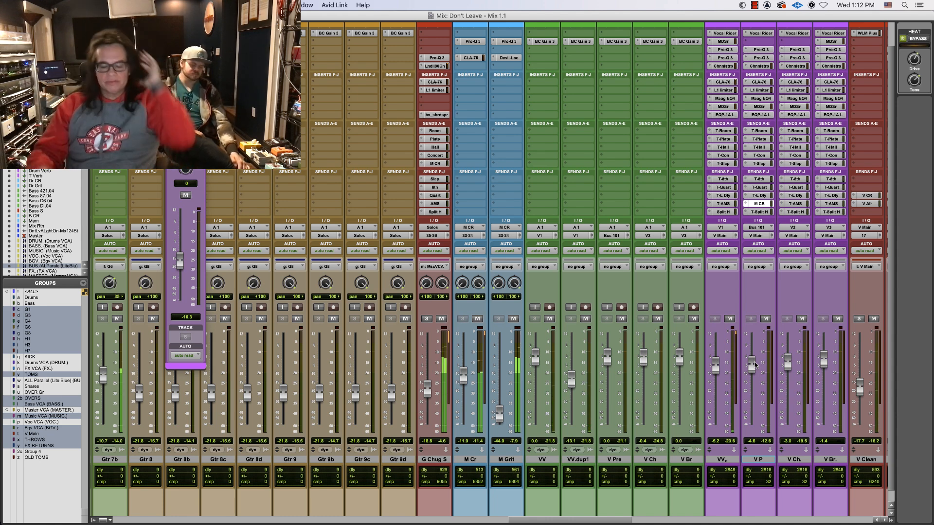
{"action": "key", "text": "super+equal"}
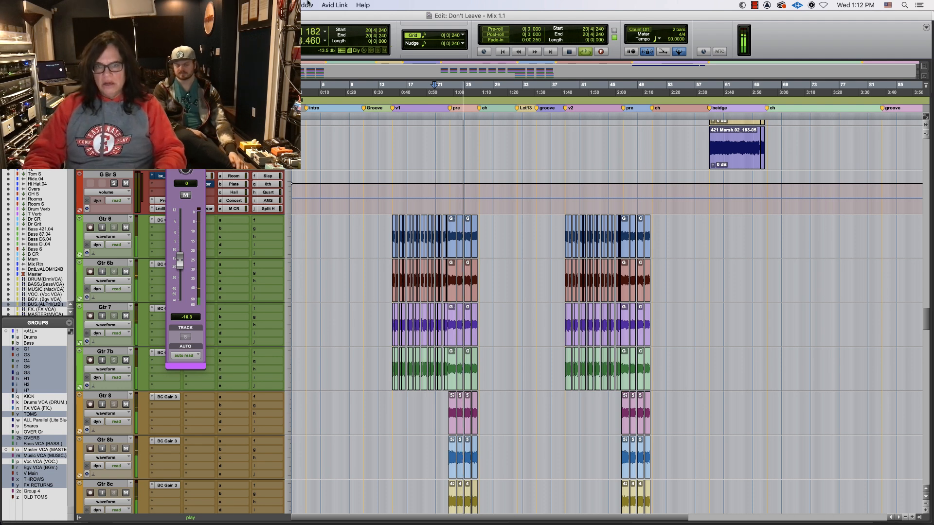
Step: Raise the V P track's T-Split H send level to -0.1 dB
{"action": "key", "text": "super+equal"}
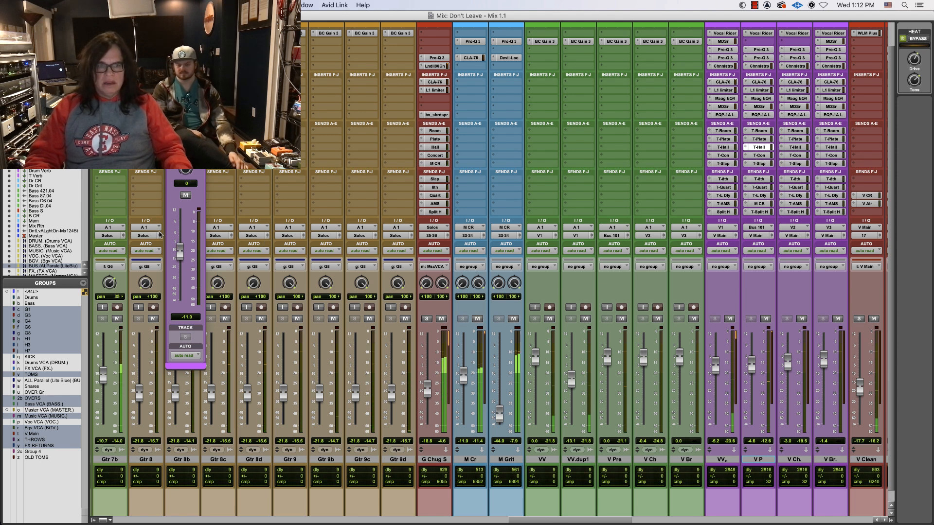
{"action": "left_click_drag", "start_coordinate": [179, 251], "coordinate": [180, 243]}
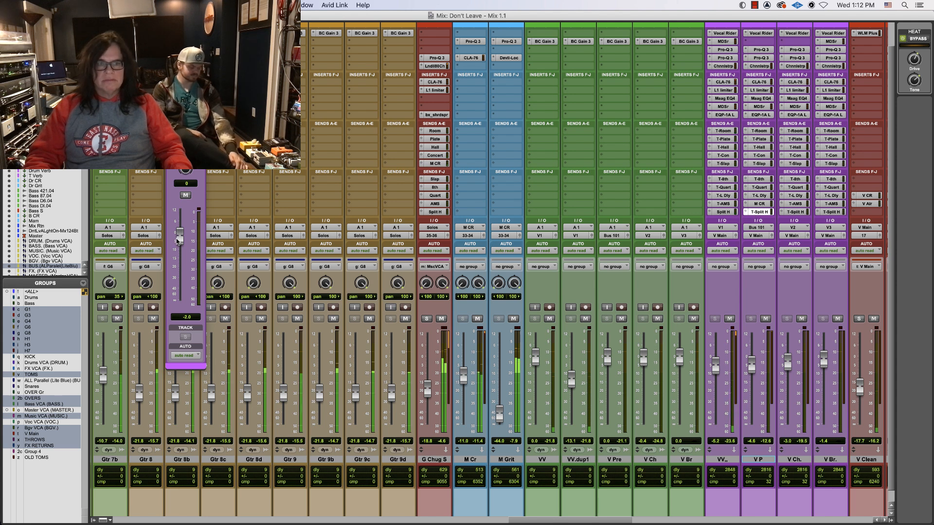
{"action": "left_click_drag", "start_coordinate": [180, 243], "coordinate": [179, 236]}
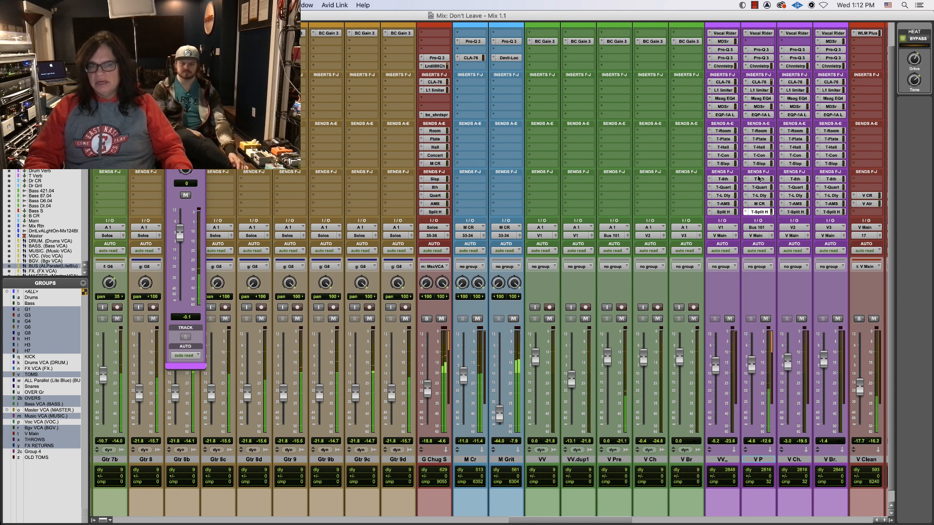
Step: Set the V P track's T-8th send level to -16.3 dB
{"action": "left_click", "coordinate": [758, 179]}
{"action": "left_click_drag", "start_coordinate": [180, 236], "coordinate": [181, 233]}
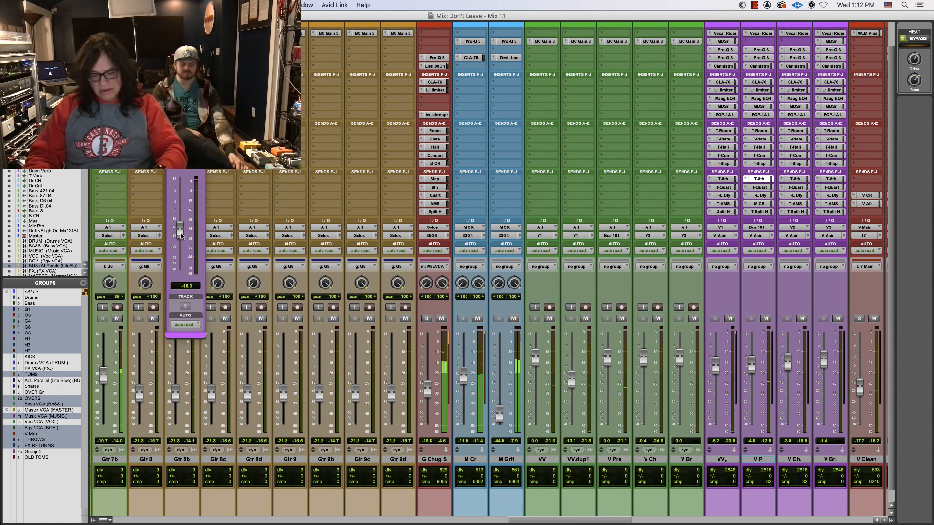
{"action": "key", "text": "super+equal"}
{"action": "key", "text": "super+equal"}
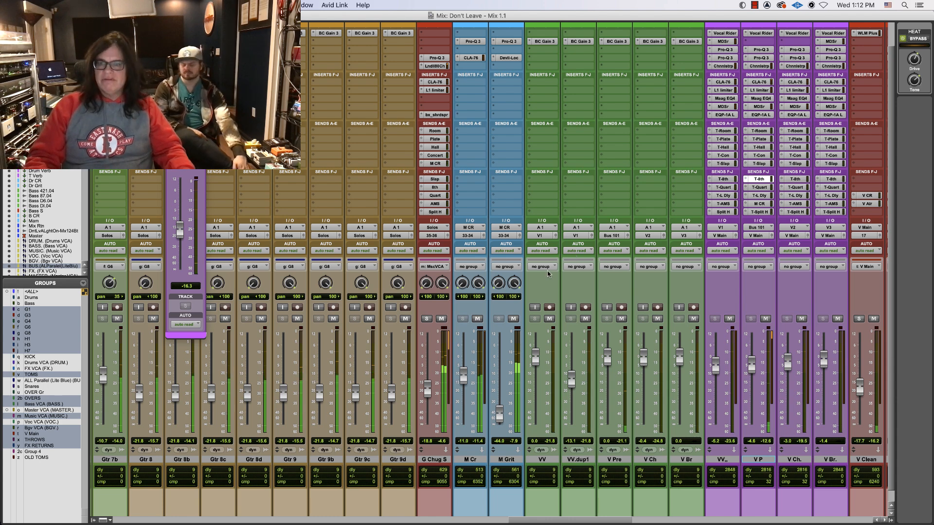
Step: Stop playback and duplicate the V Pre track once, including its playlists, automation, inserts, sends and group assignments
{"action": "key", "text": "super+equal"}
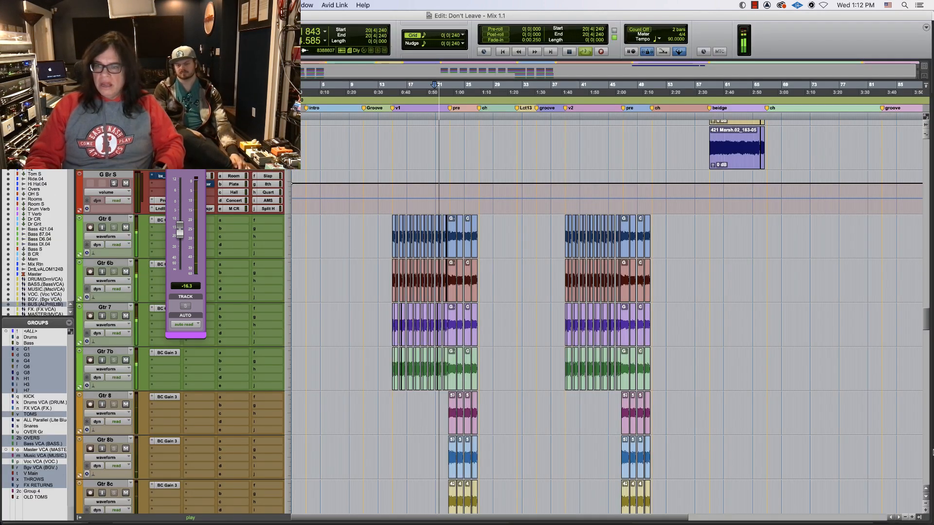
{"action": "key", "text": "space"}
{"action": "left_click_drag", "start_coordinate": [926, 324], "coordinate": [923, 360]}
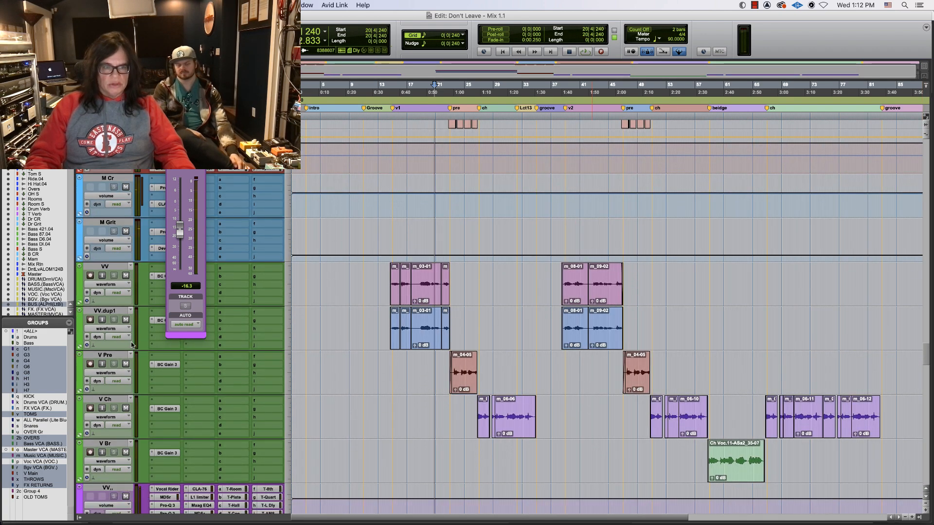
{"action": "left_click", "coordinate": [121, 355]}
{"action": "right_click", "coordinate": [122, 355]}
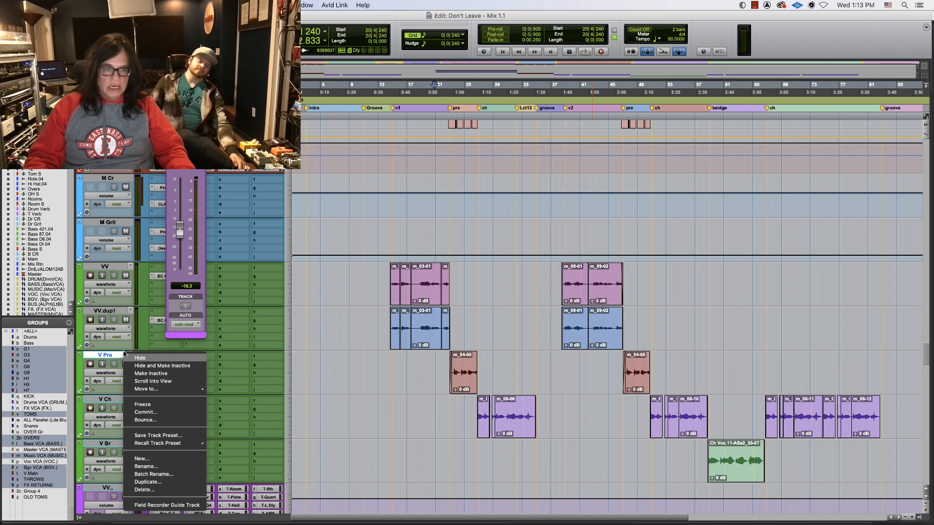
{"action": "left_click", "coordinate": [153, 482]}
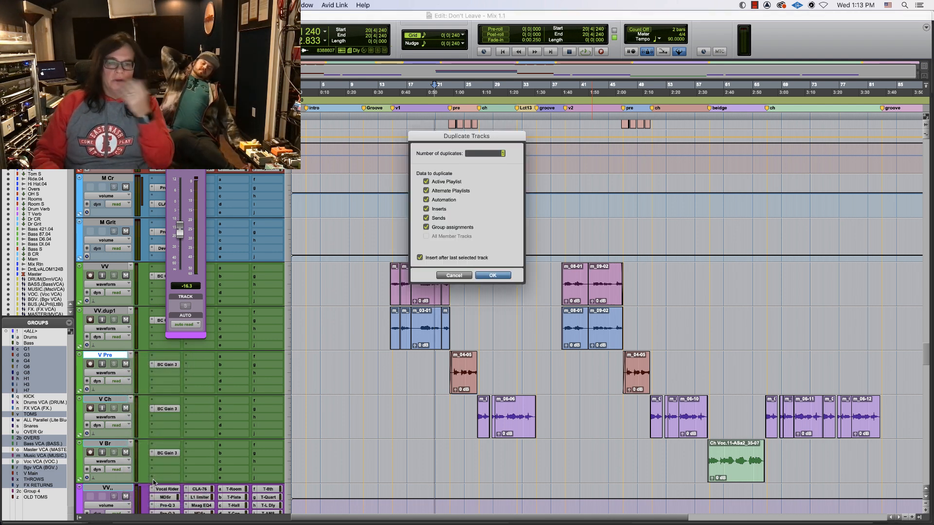
{"action": "key", "text": "Return"}
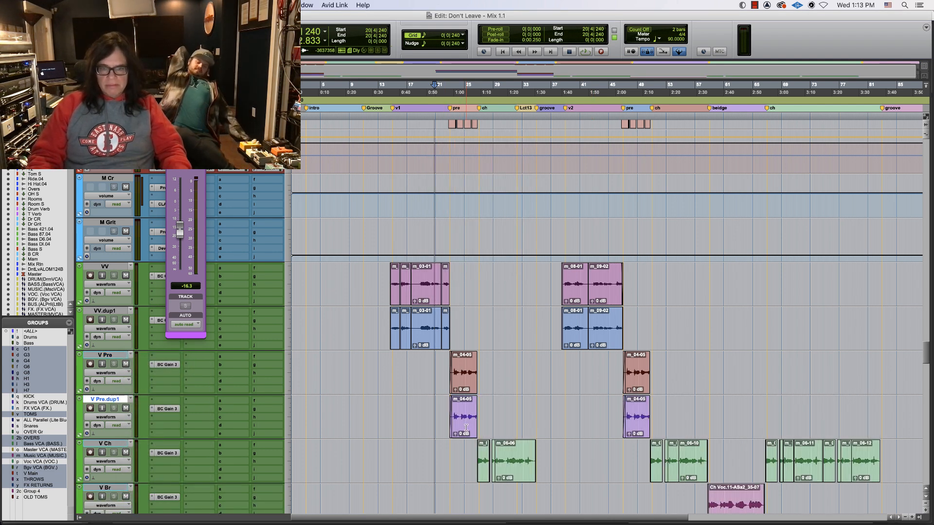
Step: Shift both vocal clips on the V Pre.dup1 track later by 0:00.030
{"action": "left_click", "coordinate": [644, 422], "text": "shift"}
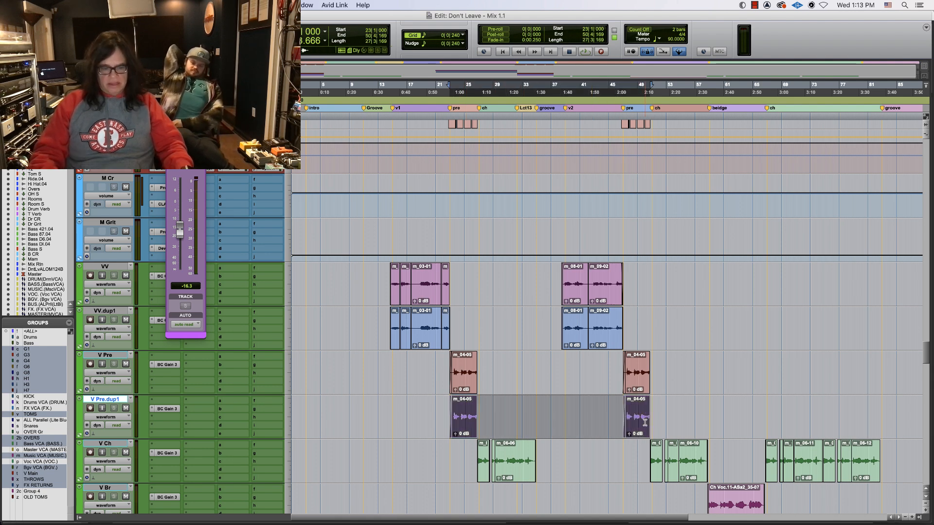
{"action": "key", "text": "alt+h"}
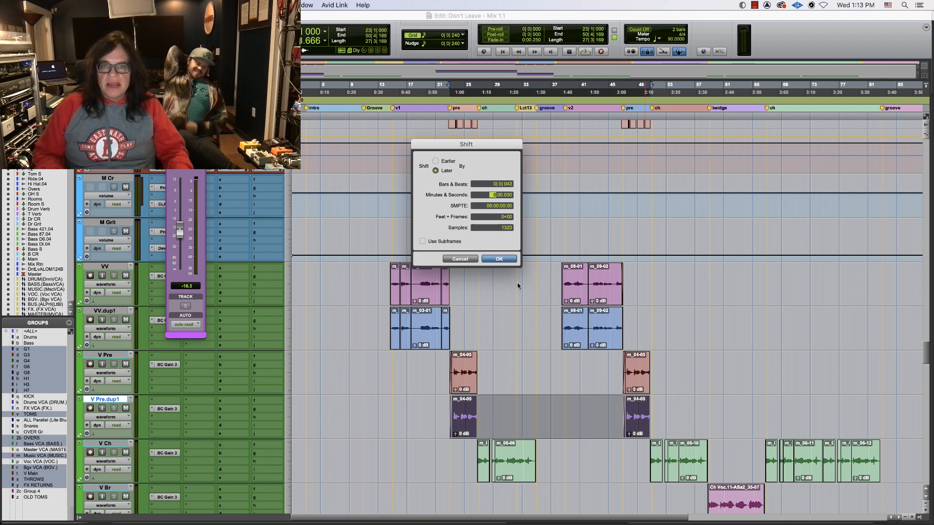
{"action": "key", "text": "Return"}
Step: Play from just before the first pre-chorus and set the V Pre.dup1 fader to -18.5 dB and the V Pre fader to -1.1 dB
{"action": "left_click", "coordinate": [443, 357]}
{"action": "key", "text": "space"}
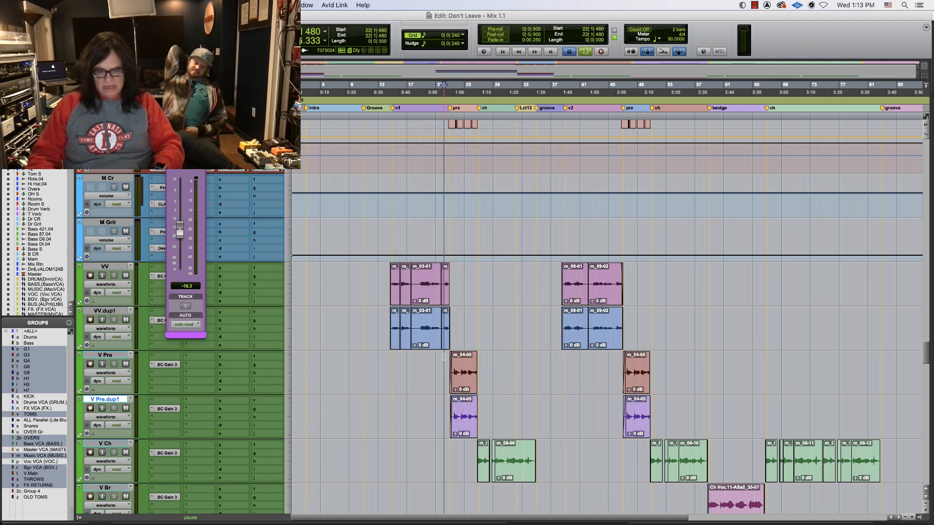
{"action": "key", "text": "super+="}
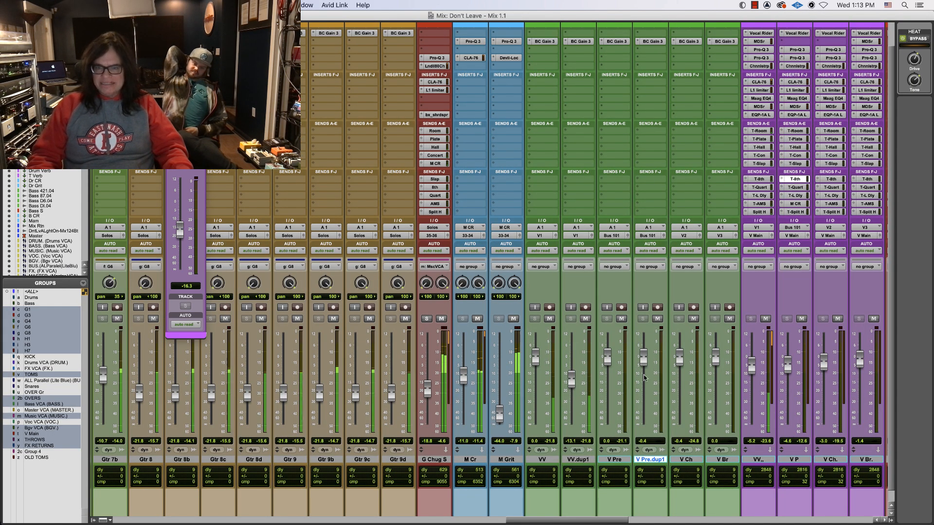
{"action": "left_click_drag", "start_coordinate": [643, 357], "coordinate": [643, 394]}
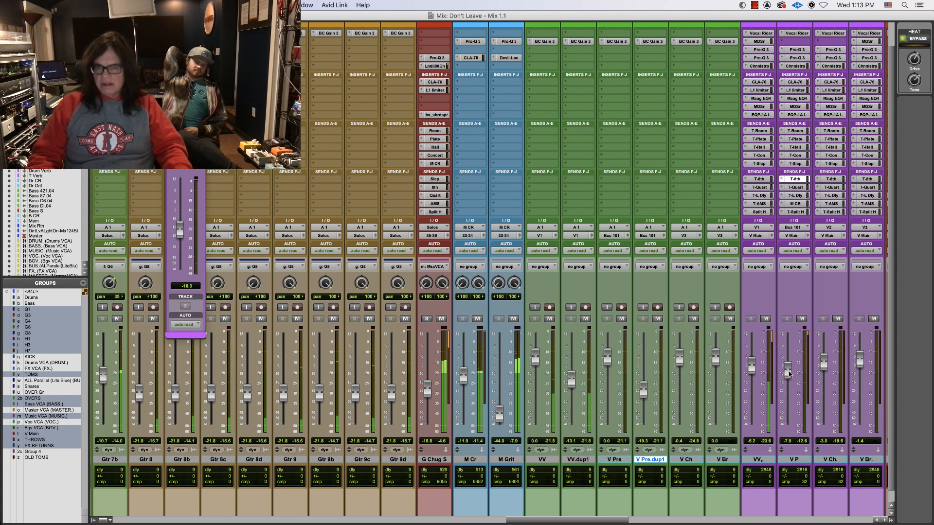
{"action": "left_click_drag", "start_coordinate": [608, 363], "coordinate": [608, 365]}
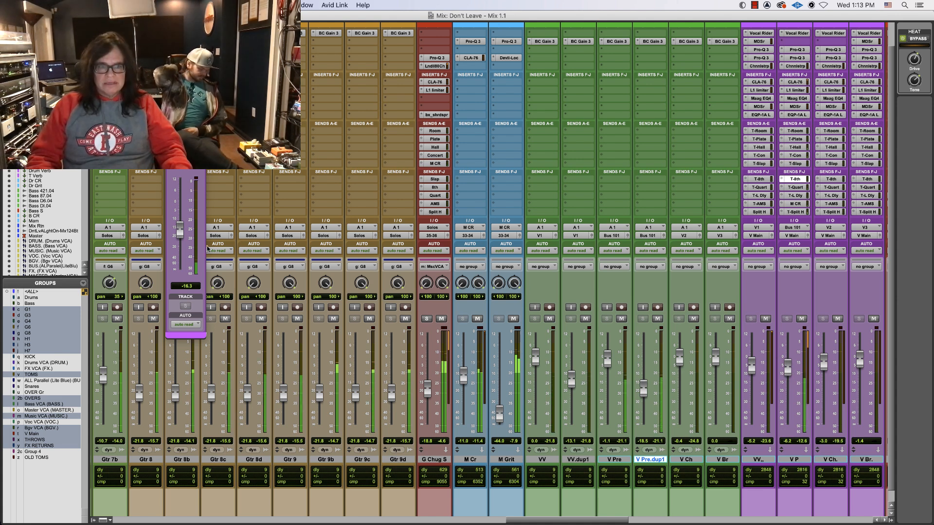
Step: Audition a higher T-8th send on the V P track, set it to -16.9 dB, and fine-tune the V P fader
{"action": "left_click_drag", "start_coordinate": [182, 228], "coordinate": [183, 222]}
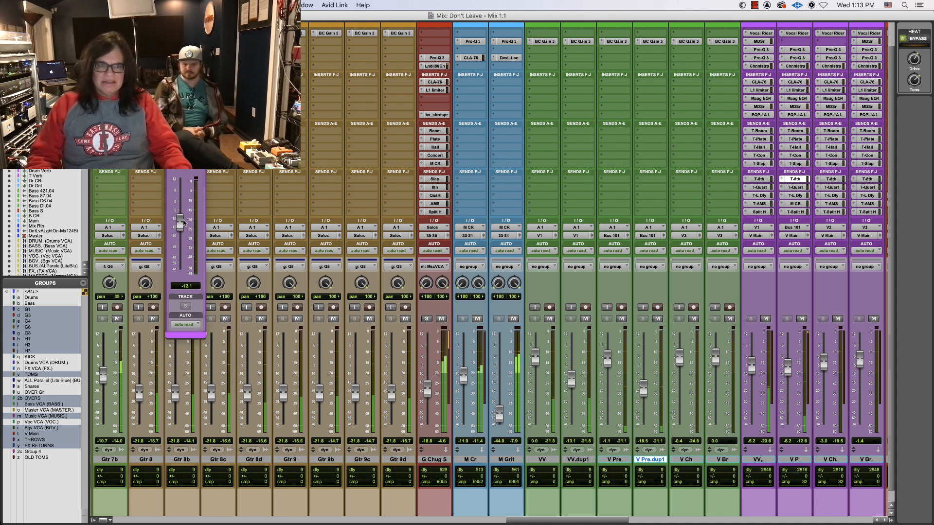
{"action": "left_click_drag", "start_coordinate": [184, 222], "coordinate": [185, 233]}
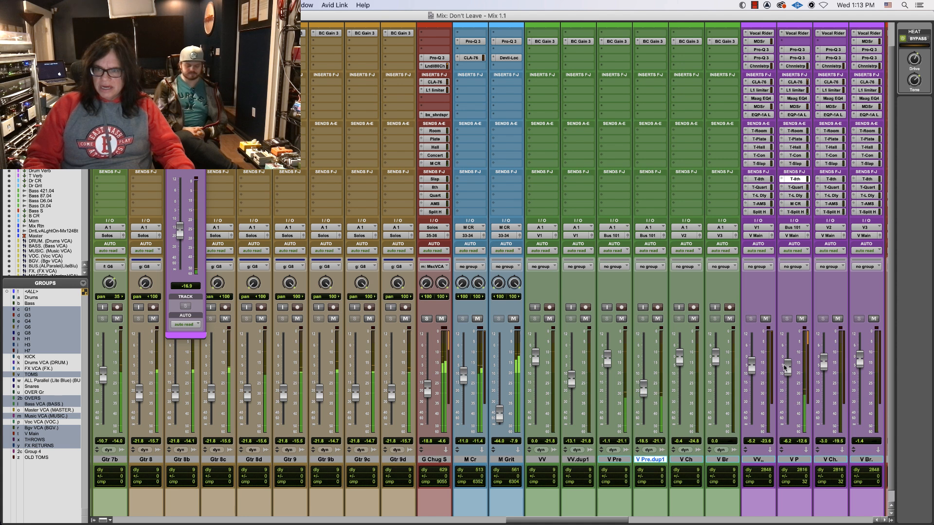
{"action": "left_click_drag", "start_coordinate": [784, 365], "coordinate": [784, 365]}
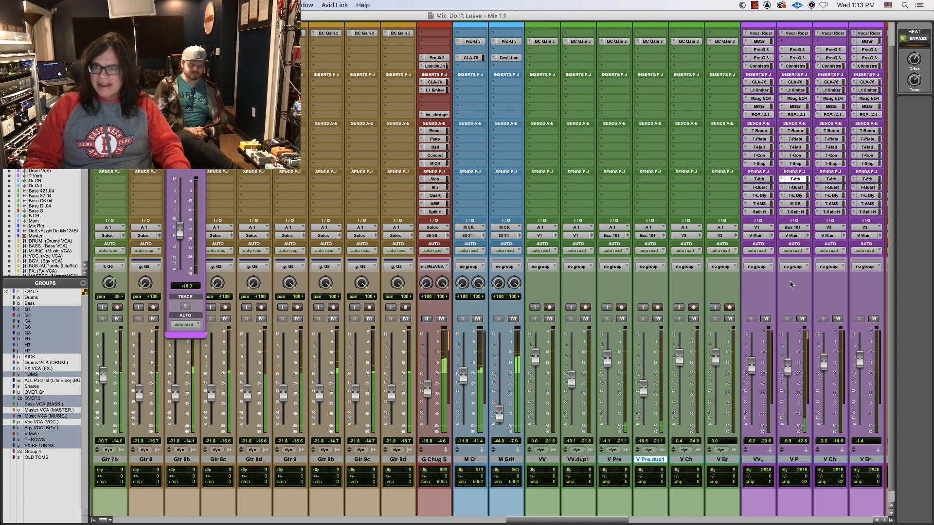
Step: Check the high-shelf band in the V P track's second Pro-Q 3 equalizer during playback
{"action": "left_click", "coordinate": [797, 50]}
{"action": "left_click", "coordinate": [796, 58]}
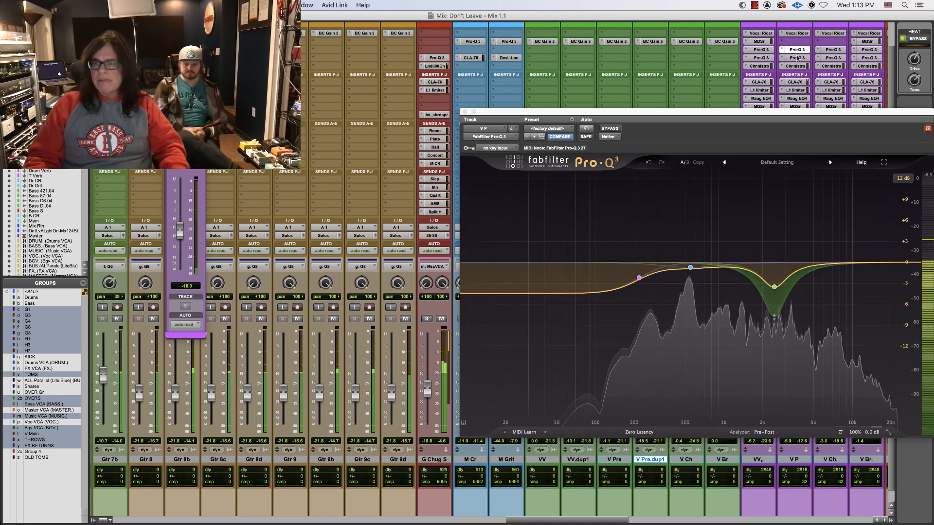
{"action": "left_click", "coordinate": [869, 264]}
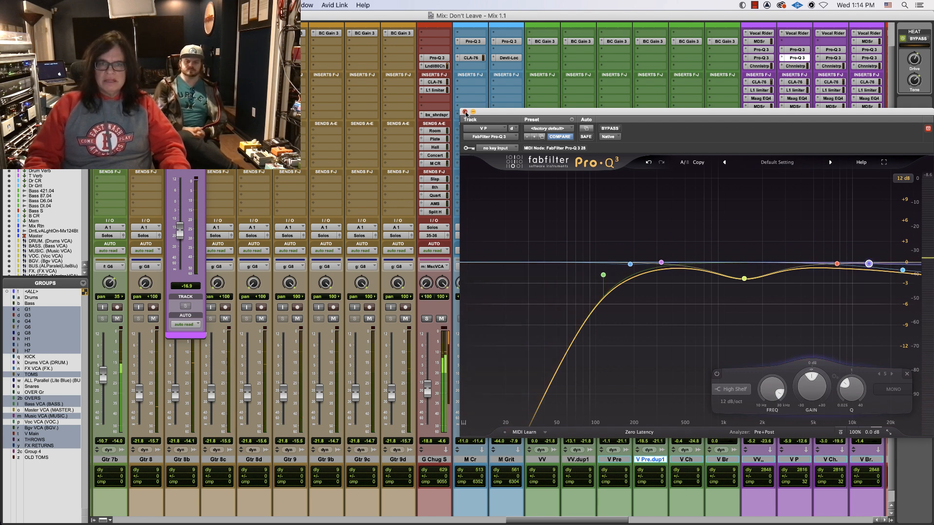
{"action": "left_click", "coordinate": [464, 112]}
Step: Raise the V Pre.dup1 fader to -17.2 dB in the mixer
{"action": "key", "text": "super+equal"}
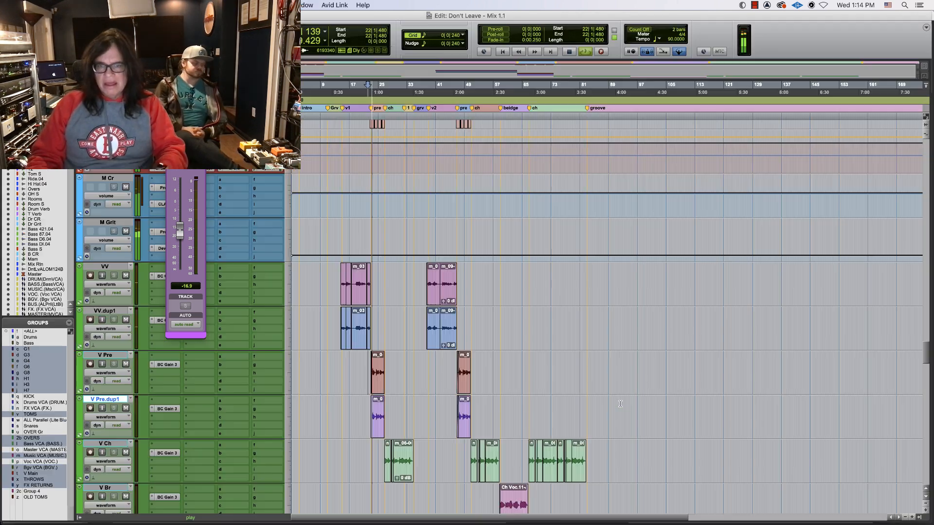
{"action": "key", "text": "super+equal"}
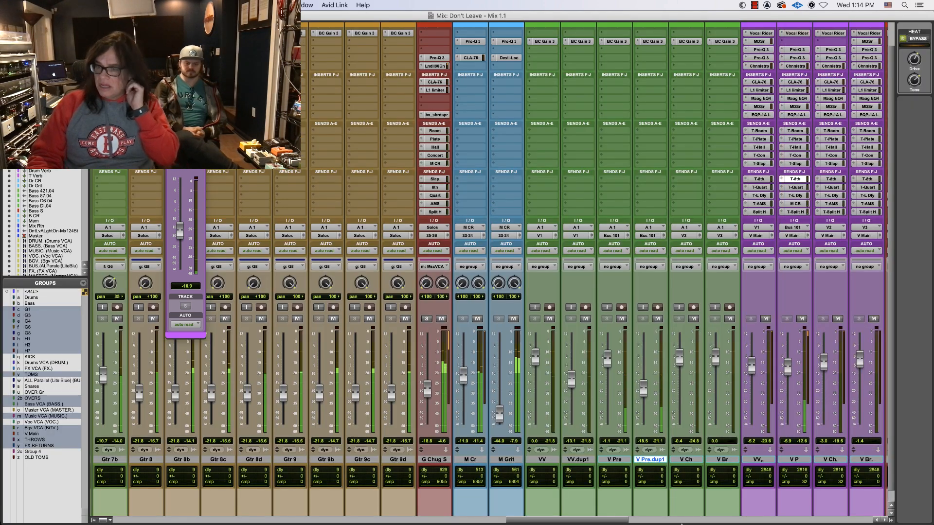
{"action": "left_click_drag", "start_coordinate": [613, 520], "coordinate": [655, 523]}
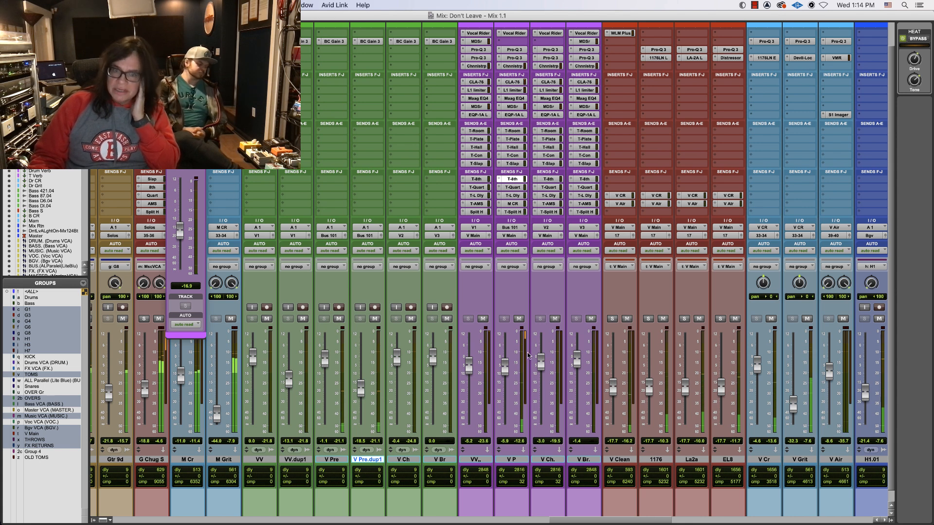
{"action": "left_click_drag", "start_coordinate": [361, 397], "coordinate": [361, 395]}
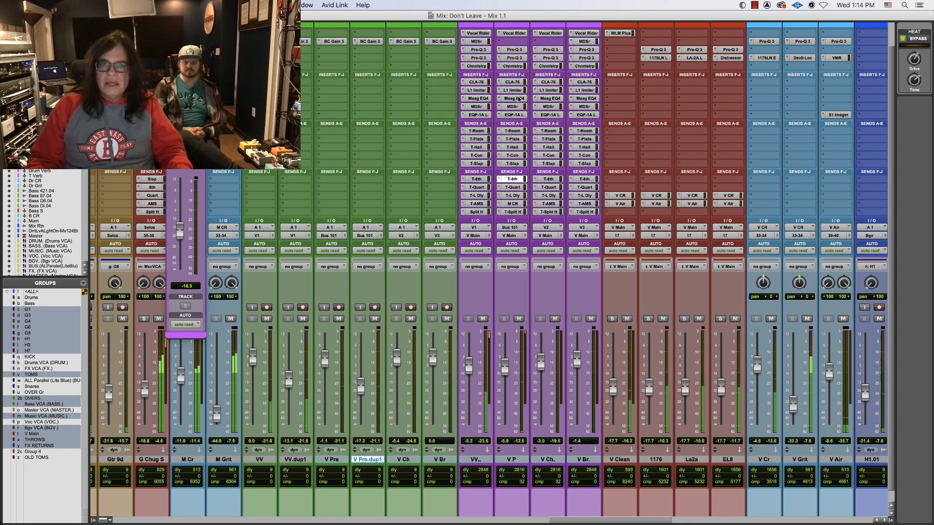
Step: Raise the reduction in the V P track's first Massey De-Esser to about 9
{"action": "left_click_drag", "start_coordinate": [516, 104], "coordinate": [515, 41]}
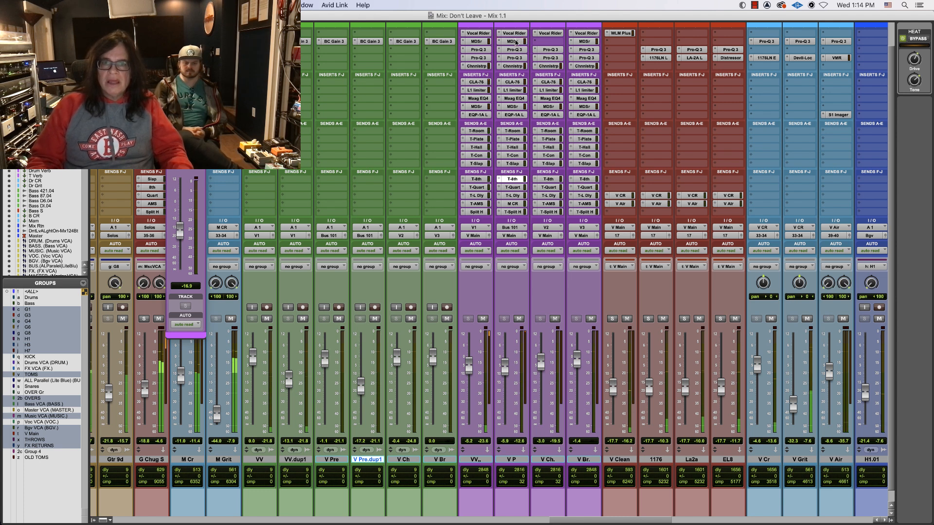
{"action": "left_click_drag", "start_coordinate": [535, 113], "coordinate": [670, 132]}
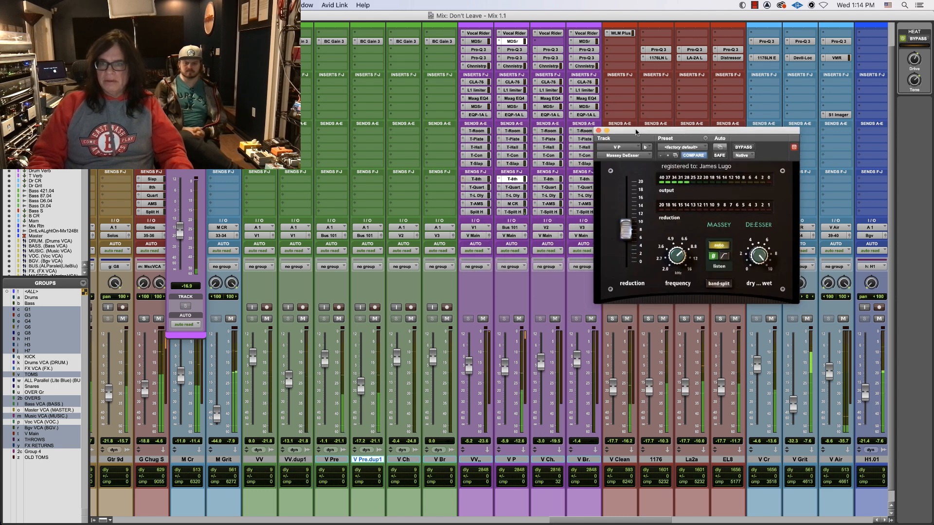
{"action": "left_click_drag", "start_coordinate": [627, 233], "coordinate": [627, 221]}
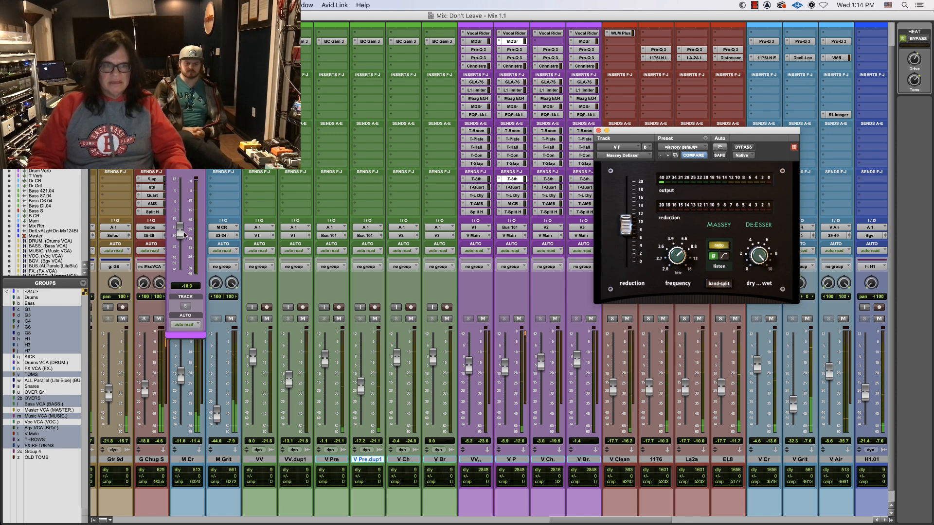
Step: Lower the V P track's T-8th send to -26.8 dB and the V Pre.dup1 fader to -19.3 dB
{"action": "left_click_drag", "start_coordinate": [179, 229], "coordinate": [179, 249]}
{"action": "left_click_drag", "start_coordinate": [360, 387], "coordinate": [361, 391]}
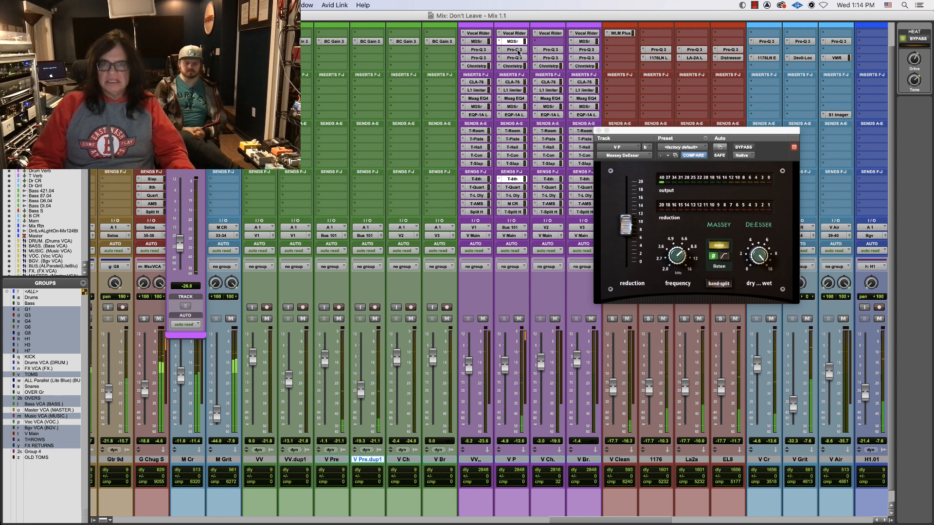
Step: Slightly lower the highest-frequency shelf band, near 24.7 kHz, in the V P track's second Pro-Q 3
{"action": "left_click", "coordinate": [514, 58]}
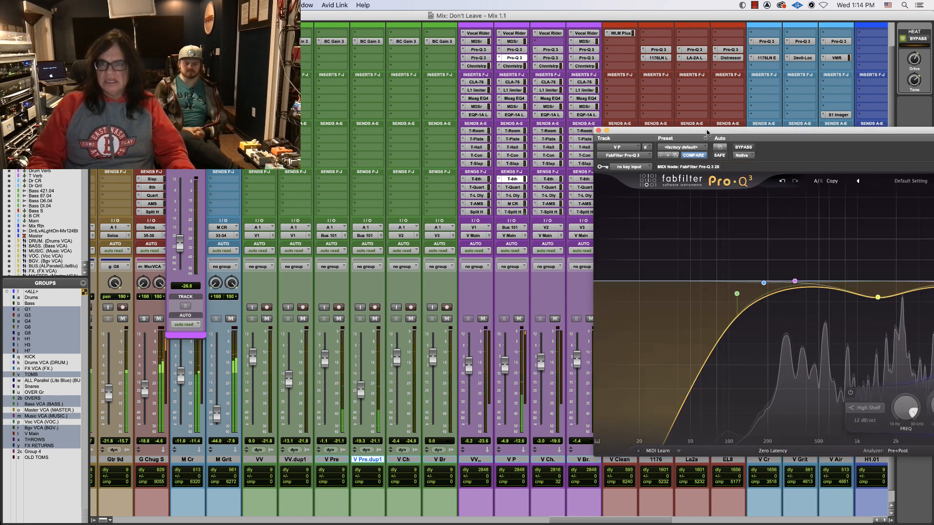
{"action": "left_click_drag", "start_coordinate": [707, 133], "coordinate": [564, 117]}
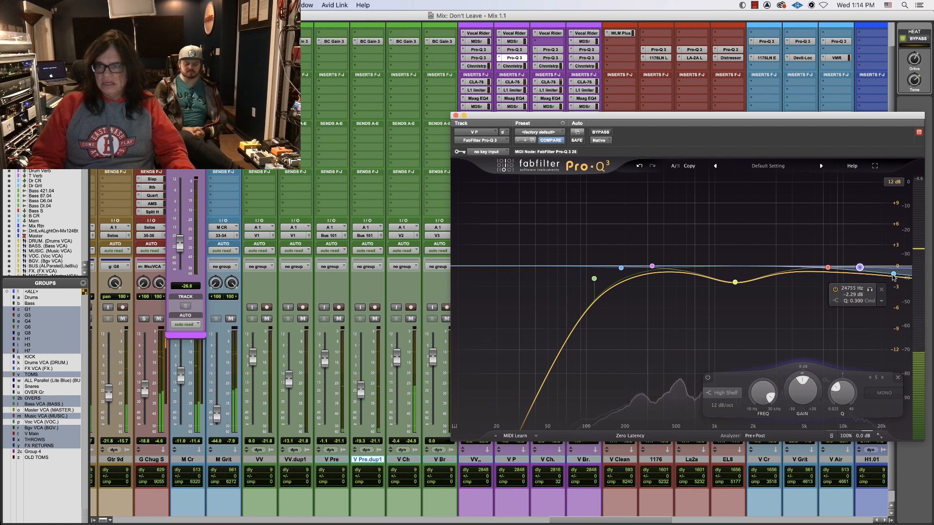
{"action": "left_click", "coordinate": [893, 277]}
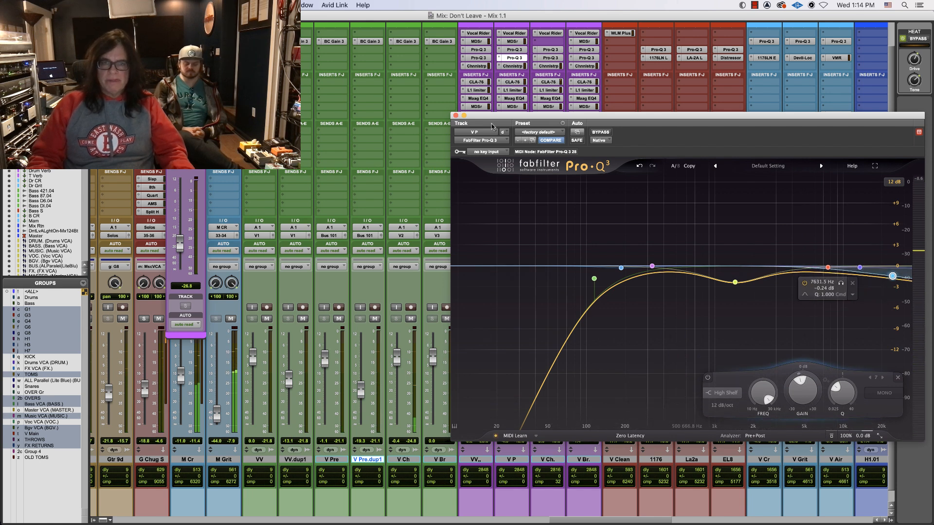
{"action": "left_click", "coordinate": [455, 115]}
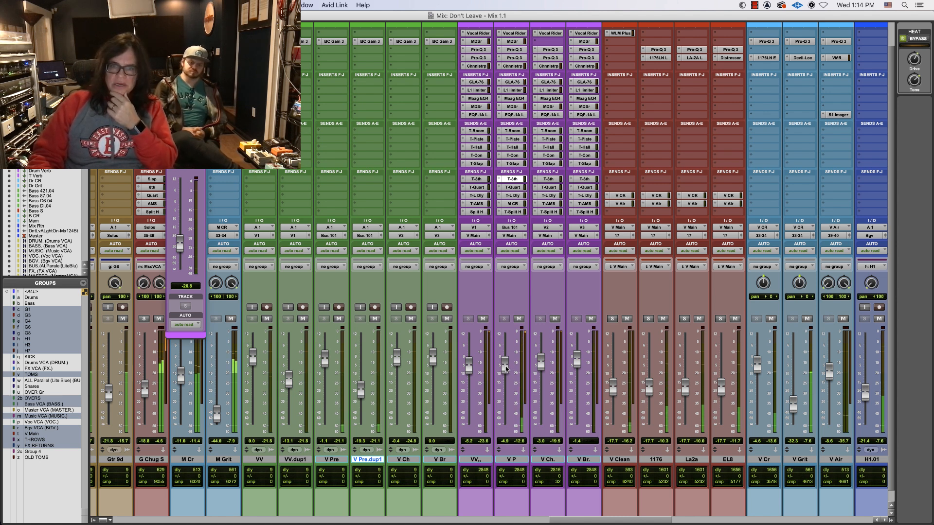
Step: Set the V P track's T-Plate send level to -18.2 dB
{"action": "left_click", "coordinate": [512, 139]}
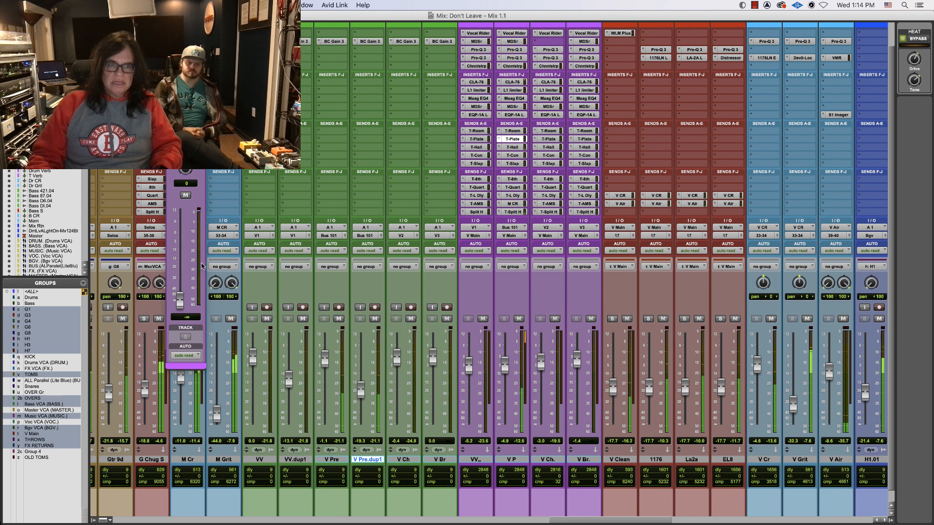
{"action": "left_click_drag", "start_coordinate": [180, 295], "coordinate": [190, 213]}
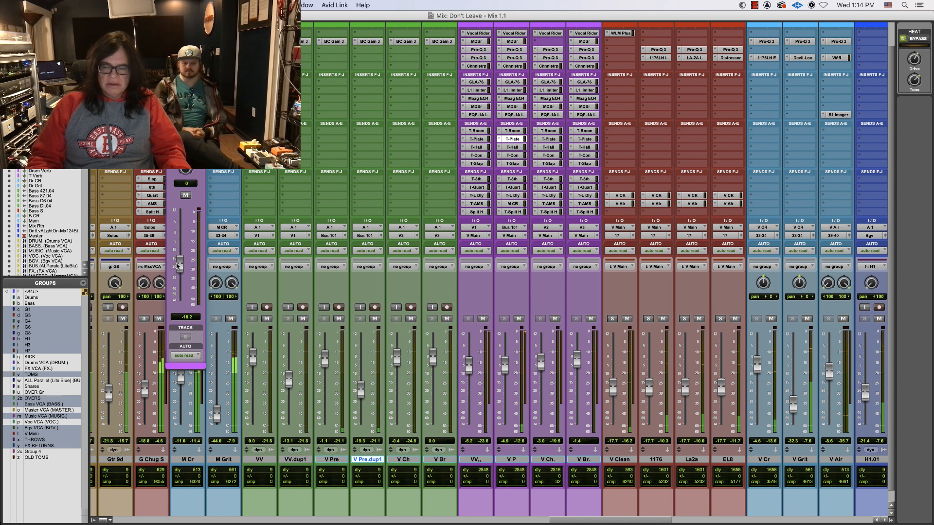
Step: Slightly raise the V P track's T-Plate send level
{"action": "mouse_move", "coordinate": [178, 266]}
{"action": "left_mouse_down"}
{"action": "mouse_move", "coordinate": [184, 246]}
{"action": "mouse_move", "coordinate": [183, 257]}
{"action": "left_mouse_up"}
{"action": "left_click", "coordinate": [171, 102]}
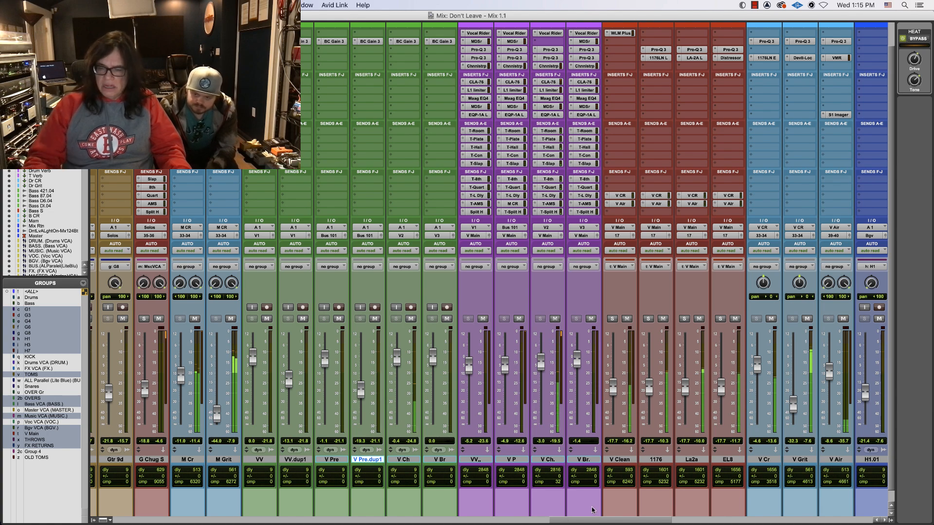
Step: Show the WLM Plus loudness meters of the Mix Rtn and DLALO124 tracks side by side
{"action": "left_click_drag", "start_coordinate": [591, 521], "coordinate": [317, 520]}
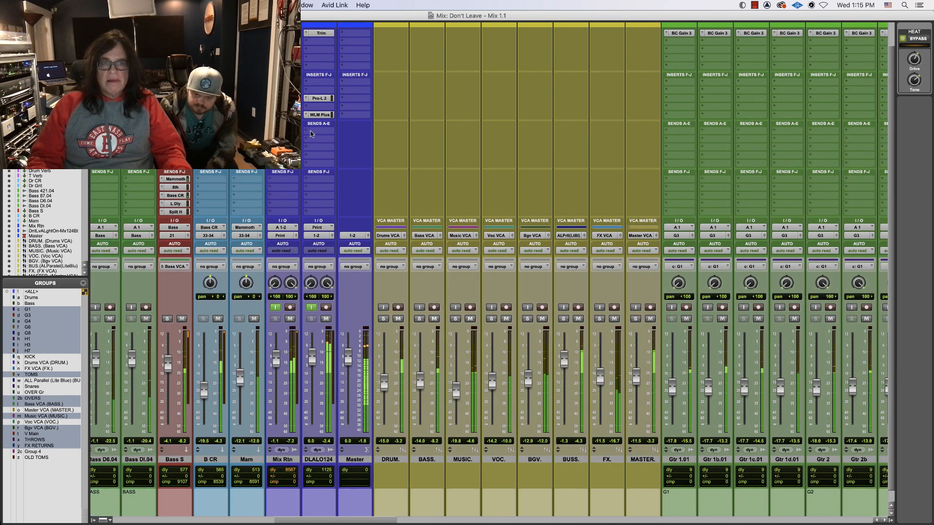
{"action": "left_click", "coordinate": [283, 115]}
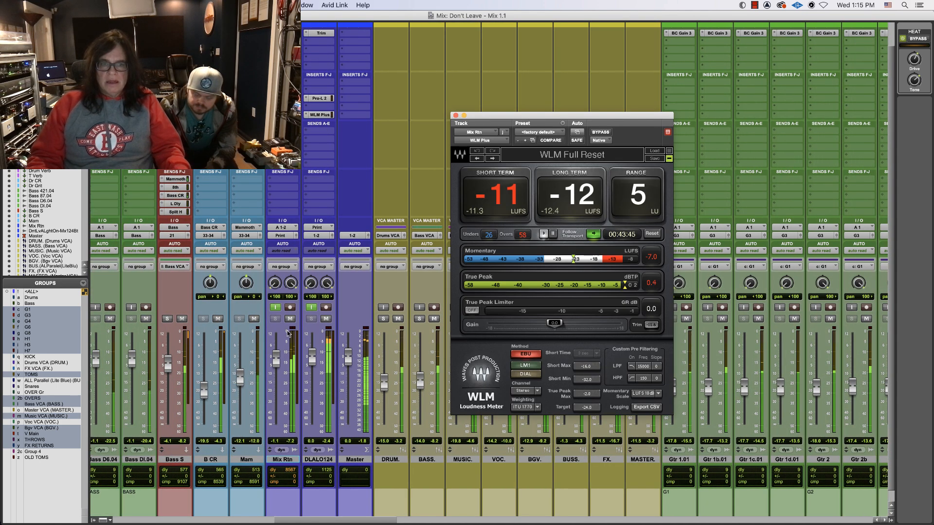
{"action": "left_click", "coordinate": [288, 327]}
{"action": "left_click", "coordinate": [321, 99], "text": "super"}
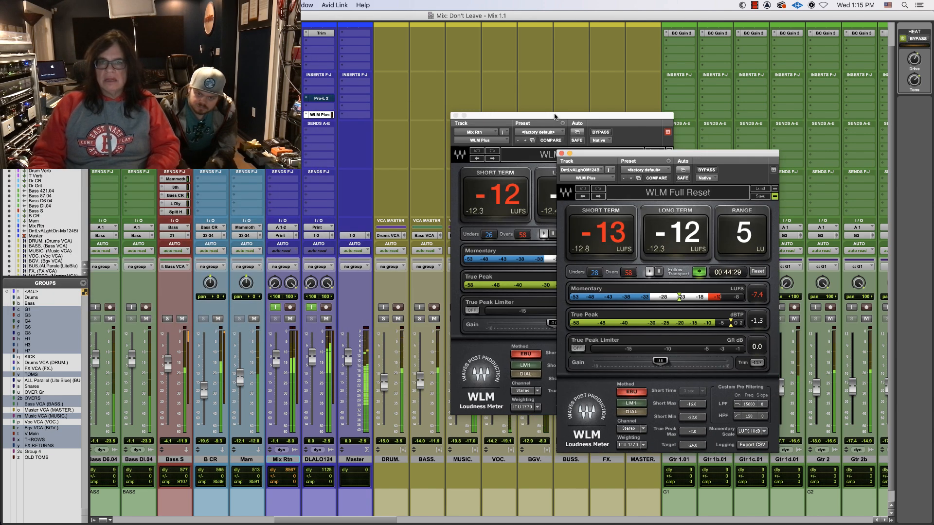
{"action": "left_click_drag", "start_coordinate": [549, 115], "coordinate": [229, 150]}
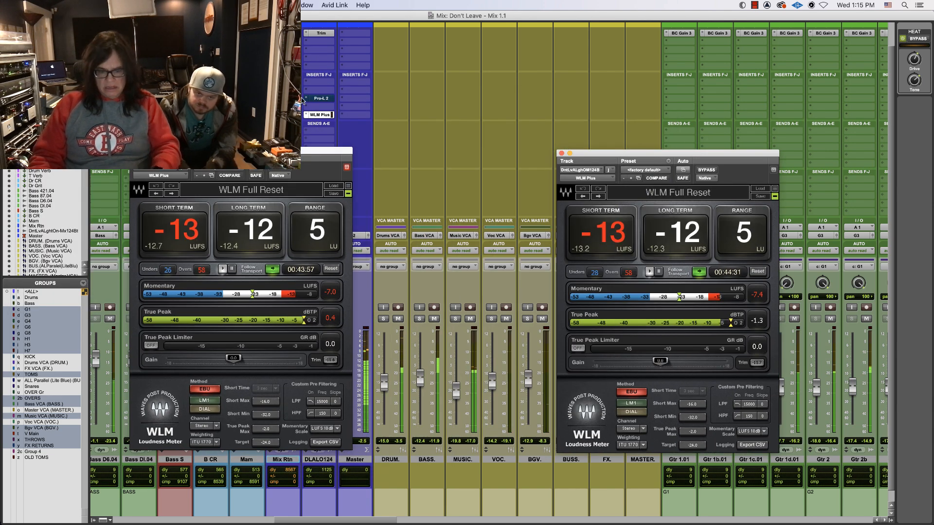
Step: Place the playback start at about bar 52 in the second chorus and return to the Mix window
{"action": "key", "text": "super+equal"}
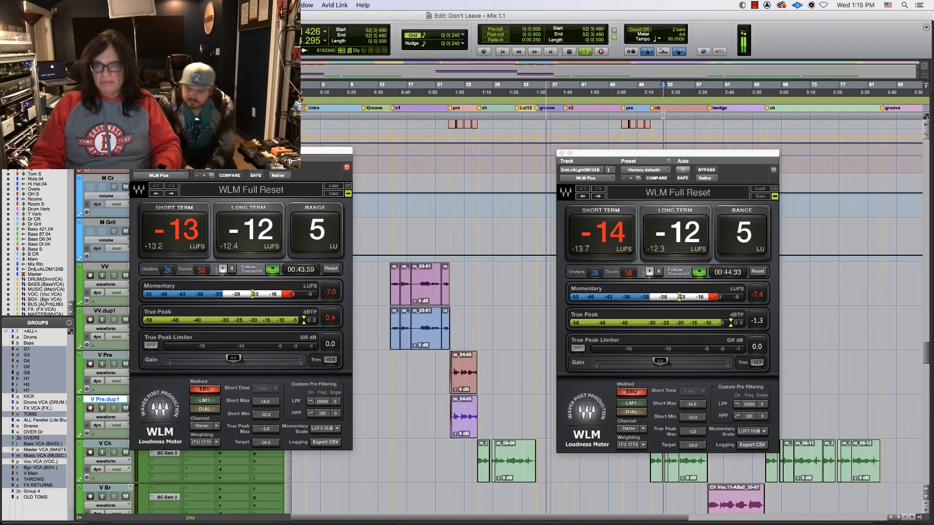
{"action": "left_click", "coordinate": [663, 115]}
{"action": "key", "text": "super+equal"}
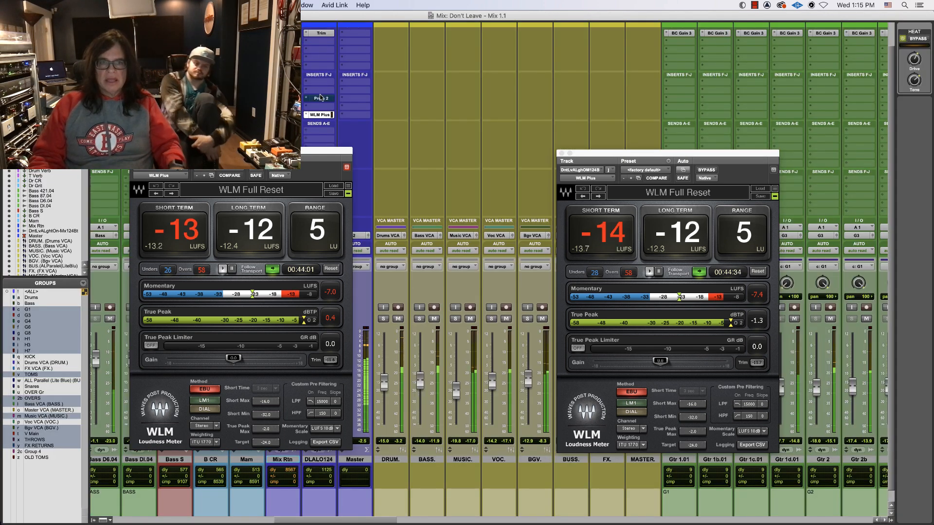
Step: Raise the output level of the DLALO124 track's Pro-L 2 limiter to -0.30 dBTP
{"action": "left_click", "coordinate": [320, 97]}
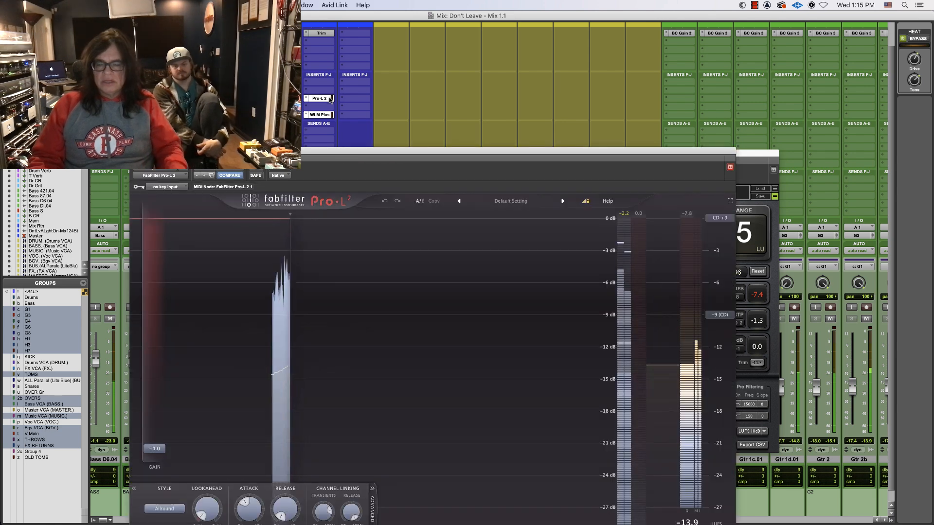
{"action": "left_click_drag", "start_coordinate": [538, 150], "coordinate": [541, 34]}
{"action": "mouse_move", "coordinate": [600, 402]}
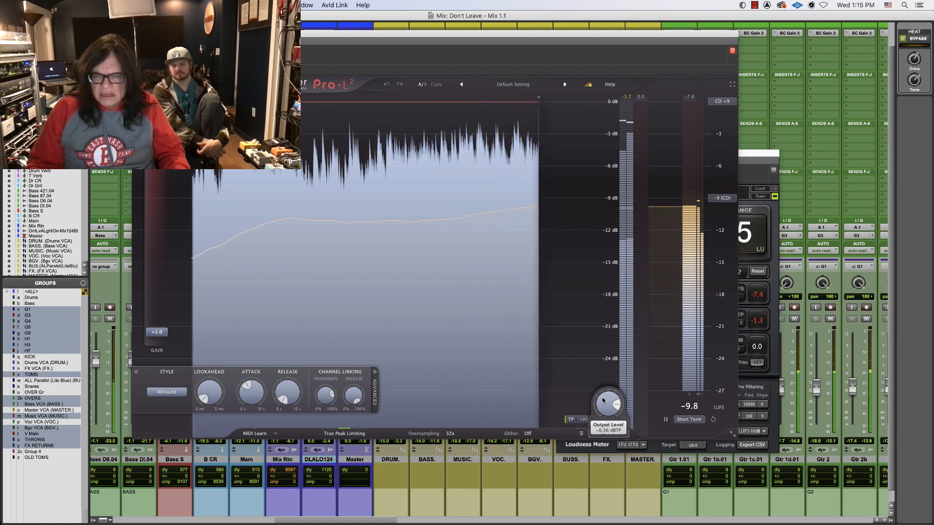
{"action": "left_click_drag", "start_coordinate": [603, 395], "coordinate": [604, 391]}
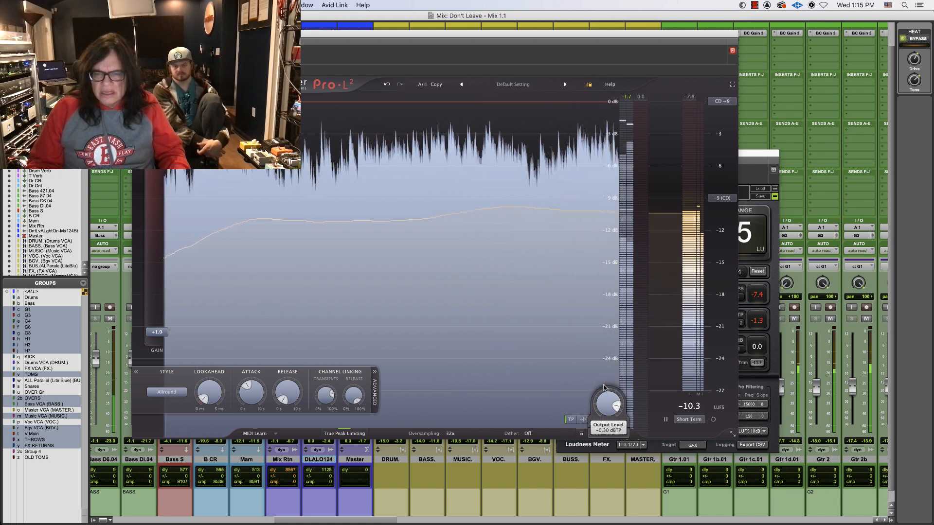
{"action": "key", "text": "super+w"}
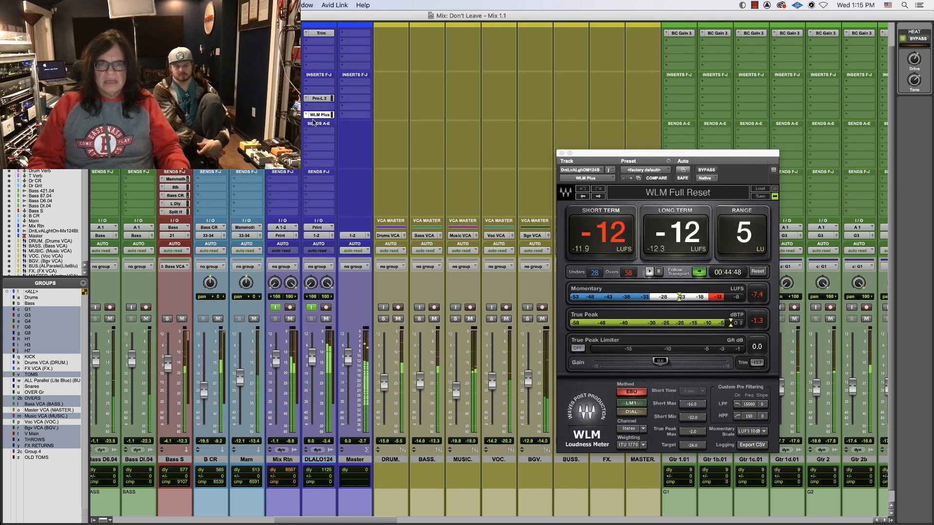
Step: Set the gain of the DLALO124 track's Pro-L 2 to +2.0 and keep its WLM Plus meter in view
{"action": "left_click_drag", "start_coordinate": [614, 159], "coordinate": [710, 173]}
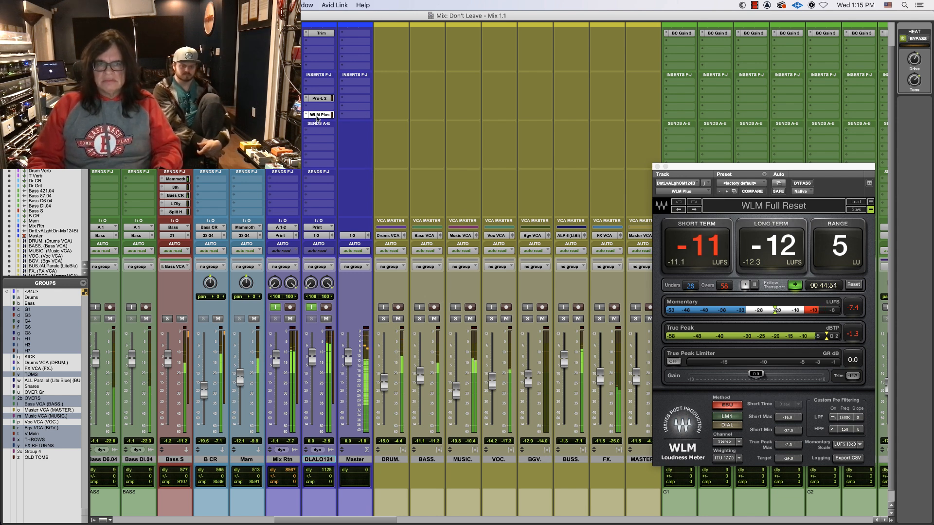
{"action": "left_click", "coordinate": [325, 101]}
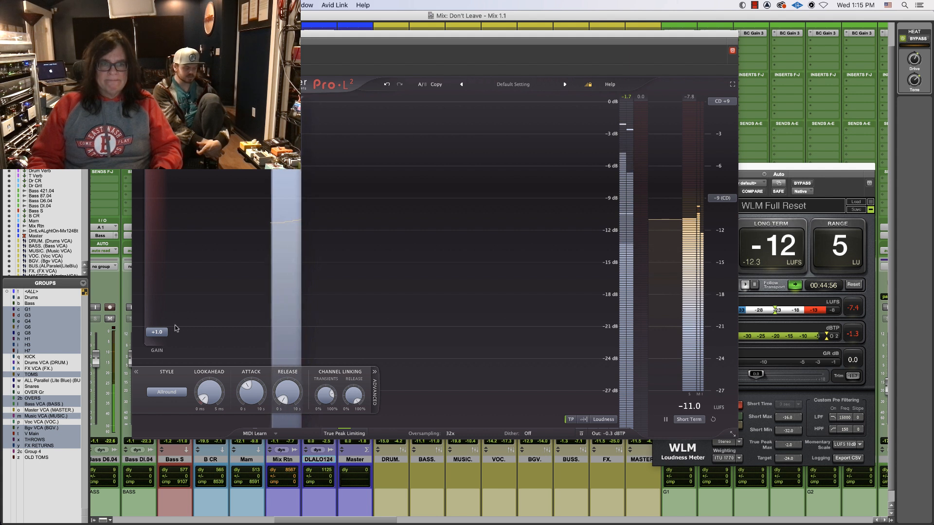
{"action": "left_click_drag", "start_coordinate": [167, 322], "coordinate": [167, 321]}
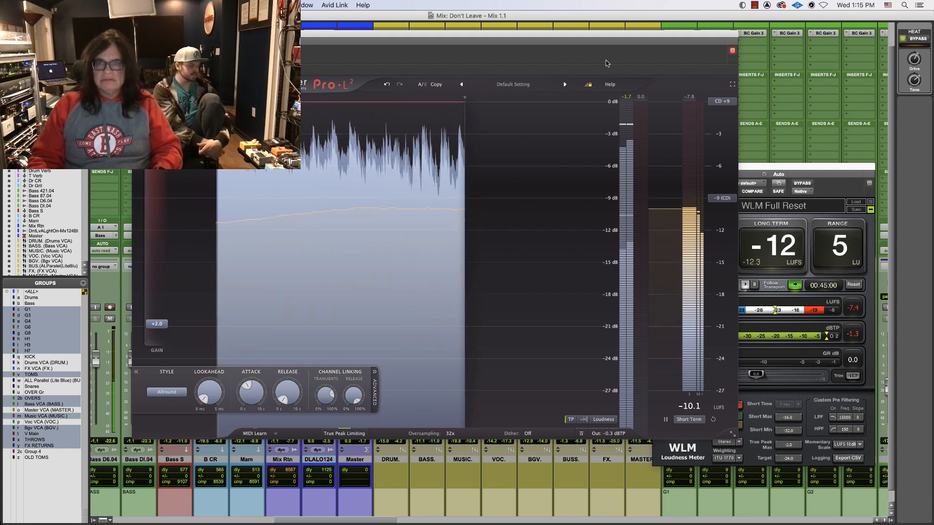
{"action": "left_click_drag", "start_coordinate": [573, 37], "coordinate": [449, 42]}
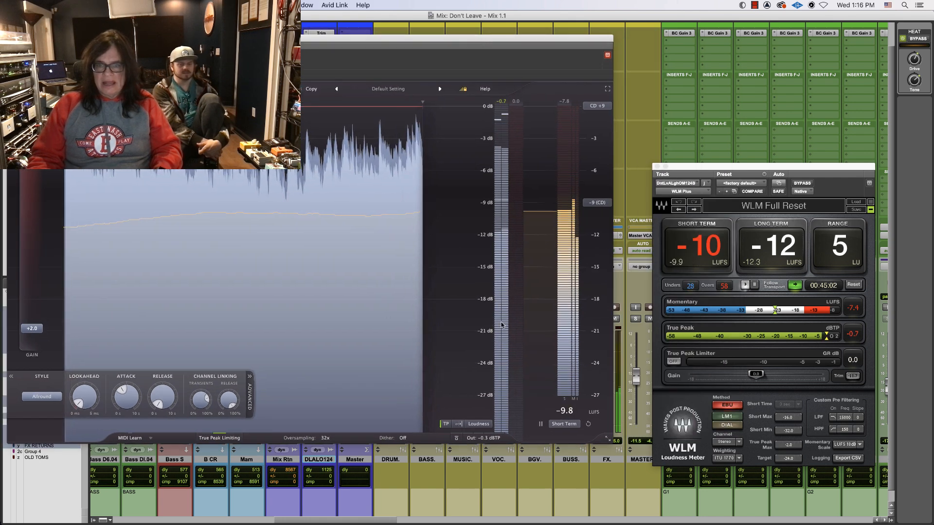
Step: Set the output level of the DLALO124 track's Pro-L 2 to -0.1 dBTP, keeping the Loudness meter scale
{"action": "left_click", "coordinate": [481, 424]}
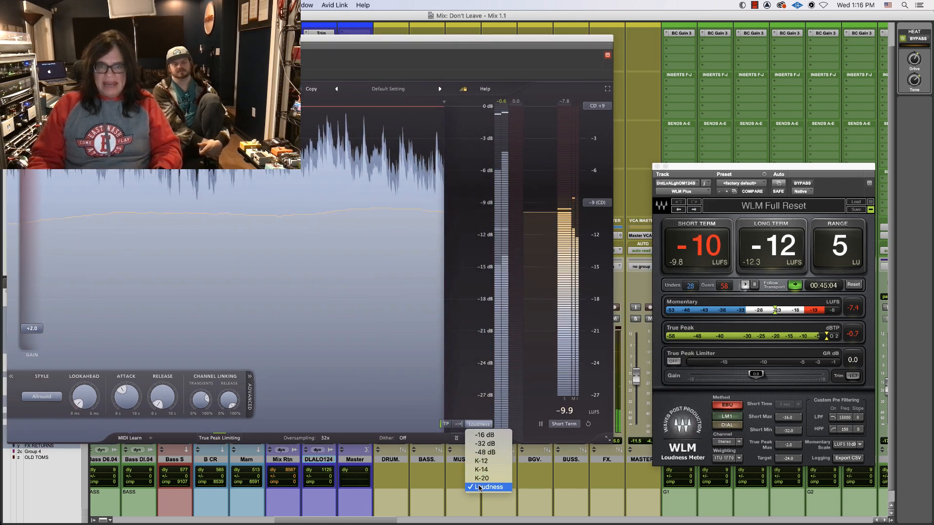
{"action": "left_click", "coordinate": [473, 382]}
{"action": "mouse_move", "coordinate": [489, 404]}
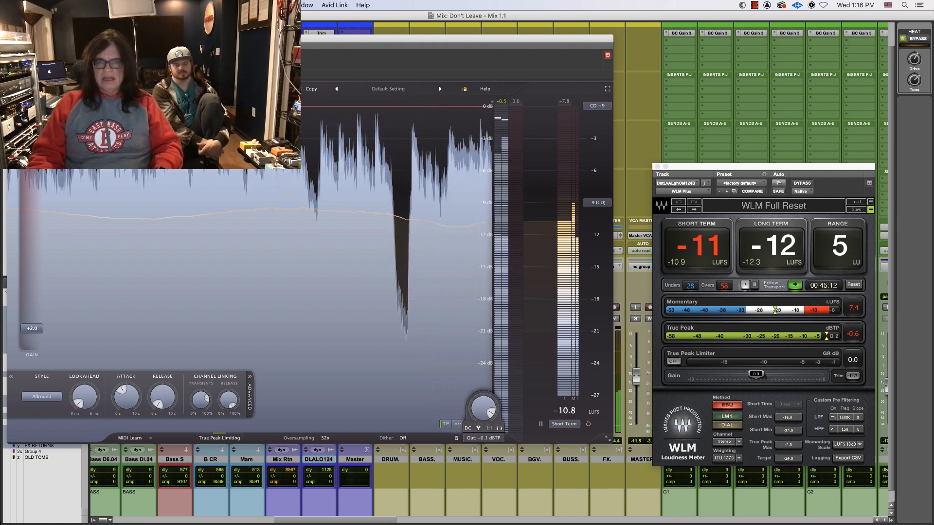
{"action": "left_click", "coordinate": [12, 38]}
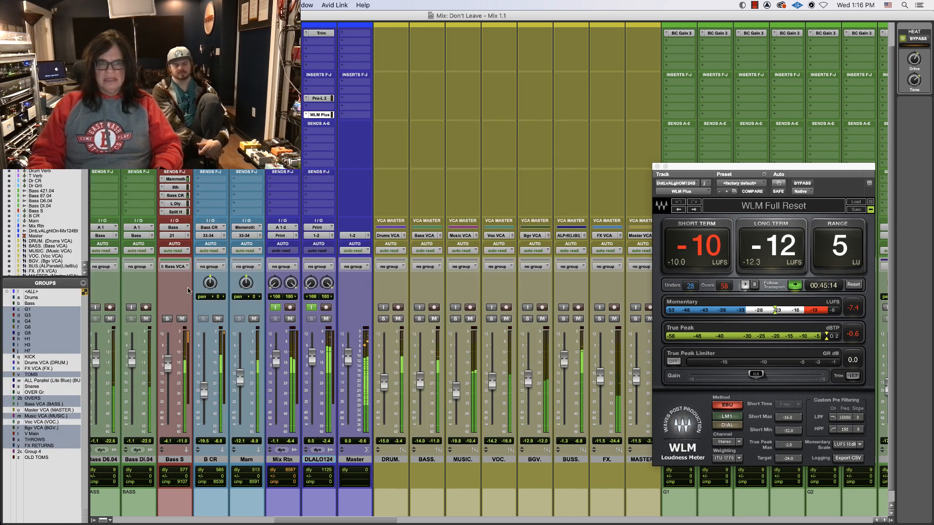
Step: Show the Mix Rtn track's WLM Plus meter and fine-adjust the Mix Rtn fader to -1.4 dB
{"action": "left_click", "coordinate": [282, 115]}
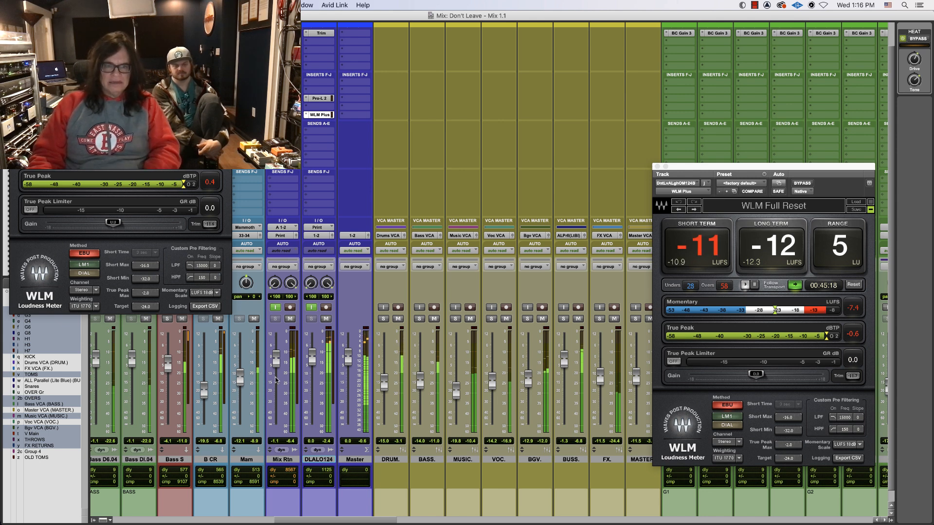
{"action": "left_click_drag", "start_coordinate": [276, 363], "coordinate": [276, 362]}
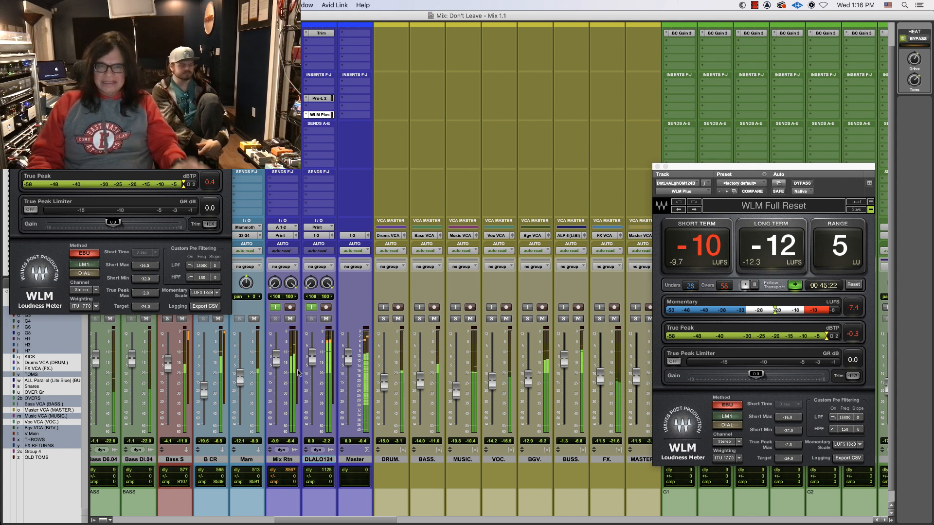
{"action": "left_click_drag", "start_coordinate": [280, 358], "coordinate": [280, 359]}
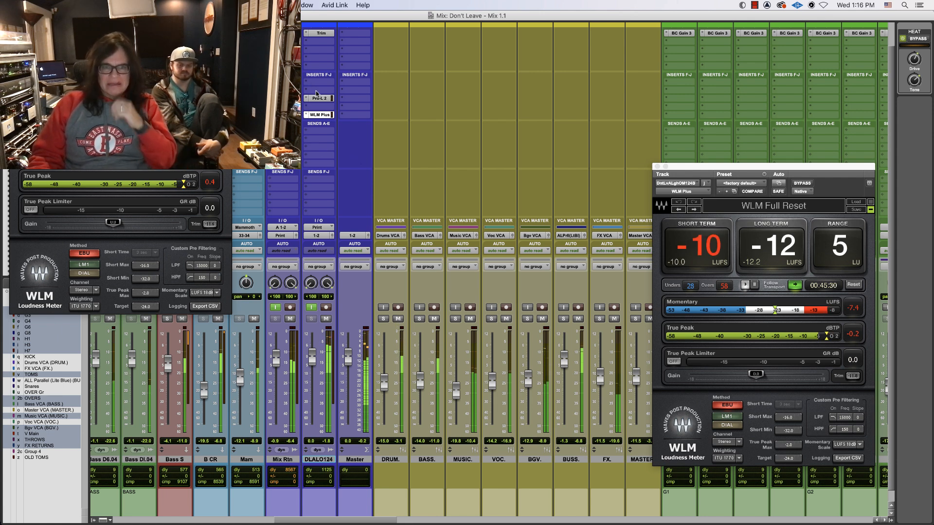
Step: Raise the output level of the DLALO124 track's Pro-L 2 to 0.0 dBTP
{"action": "left_click", "coordinate": [330, 99]}
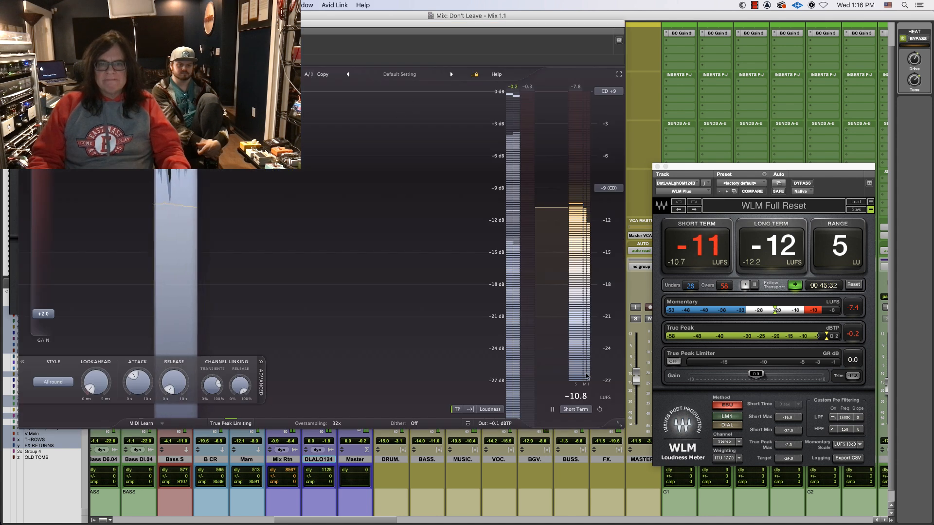
{"action": "mouse_move", "coordinate": [497, 428]}
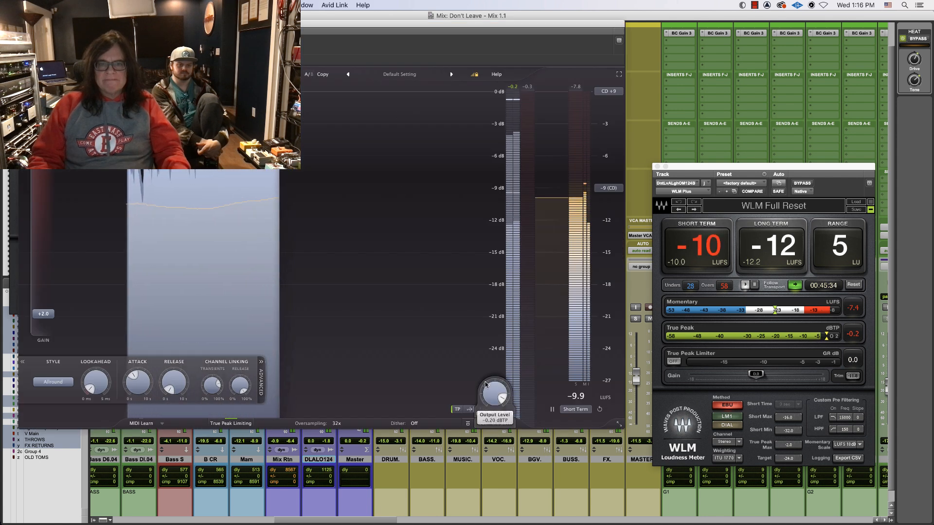
{"action": "left_click_drag", "start_coordinate": [495, 395], "coordinate": [494, 374]}
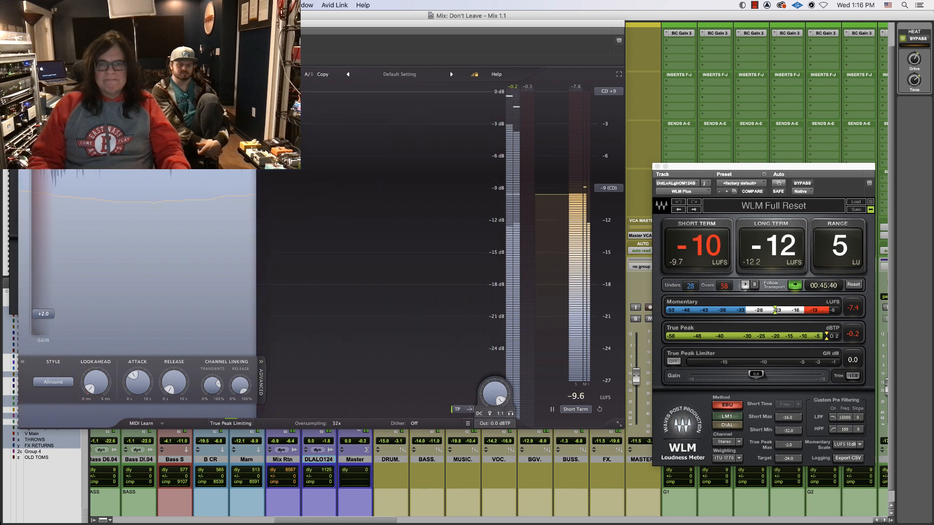
{"action": "left_click", "coordinate": [24, 24]}
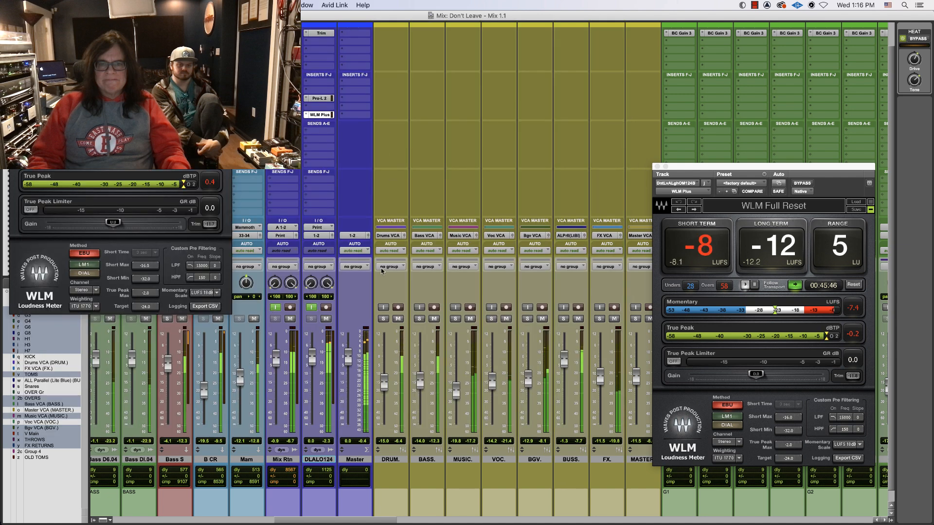
Step: Bring the output level of the DLALO124 track's Pro-L 2 down to -0.10 dBTP
{"action": "left_click", "coordinate": [321, 98]}
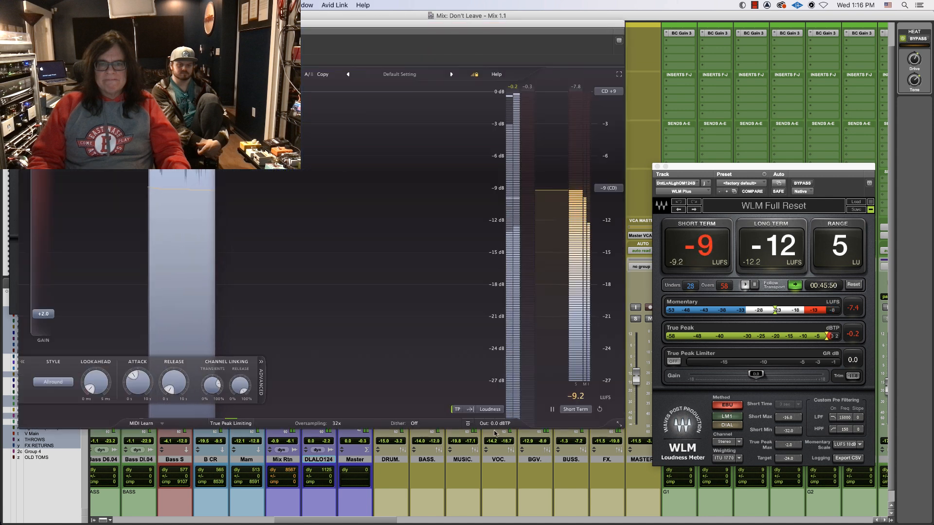
{"action": "mouse_move", "coordinate": [486, 394]}
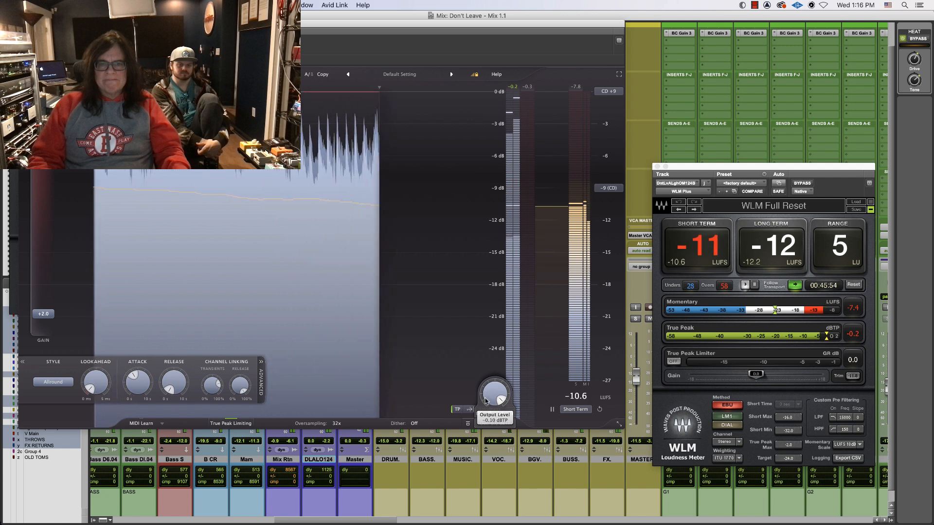
{"action": "key", "text": "super+w"}
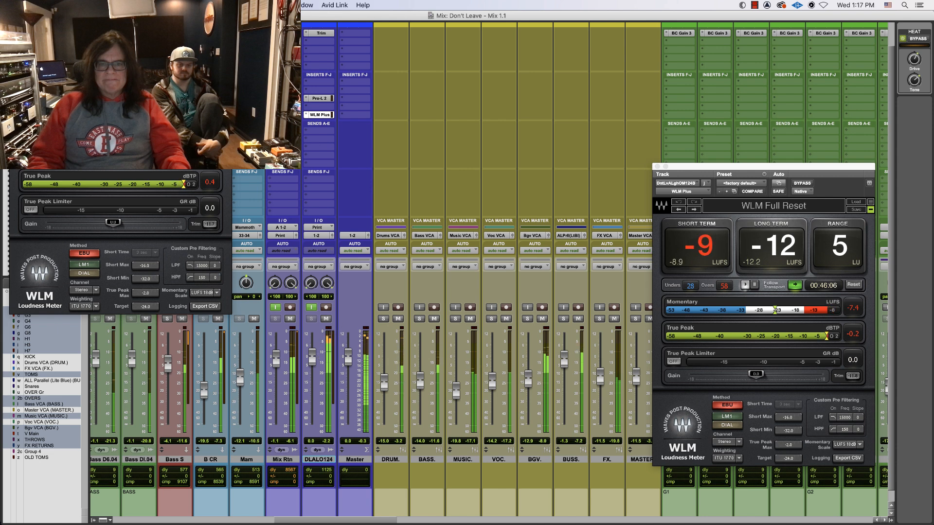
Step: Compare the Mix Rtn and DLALO124 loudness readings side by side and close both WLM Plus meters
{"action": "left_click_drag", "start_coordinate": [50, 16], "coordinate": [400, 161]}
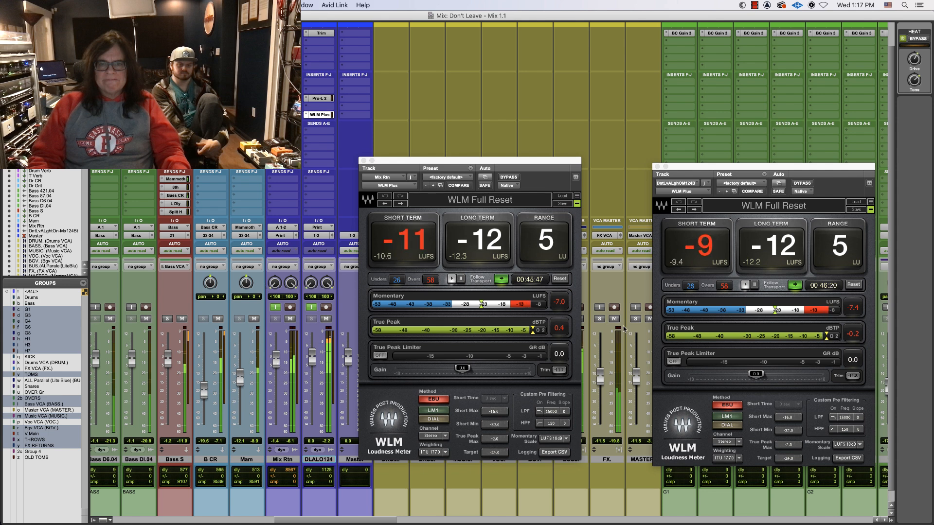
{"action": "left_click", "coordinate": [364, 161]}
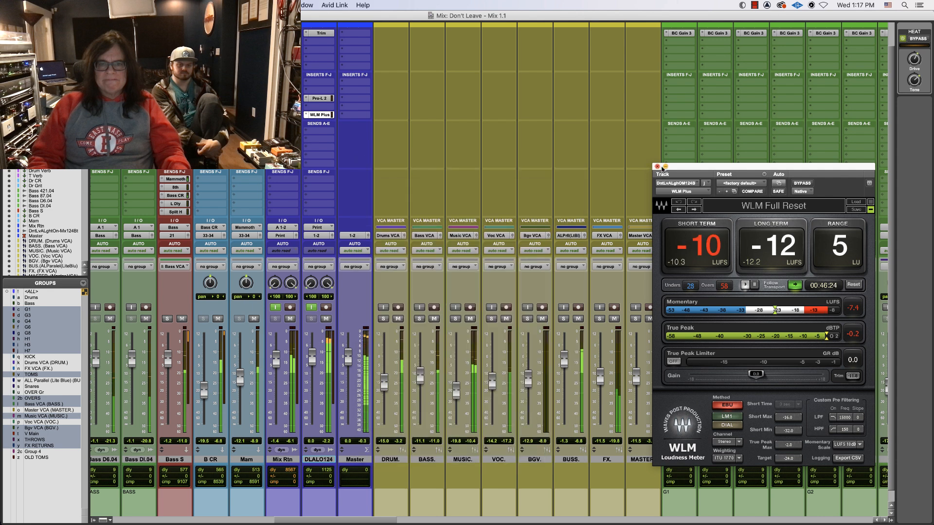
{"action": "left_click", "coordinate": [657, 166]}
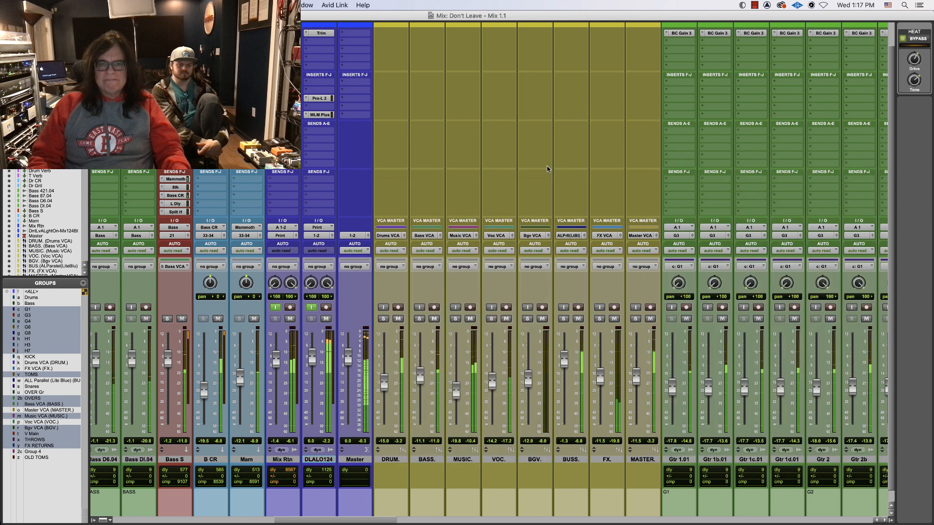
Step: Inspect the CLA-76 and L1 limiter settings on the V Ch. track and close both plug-in windows
{"action": "key", "text": "super+equal"}
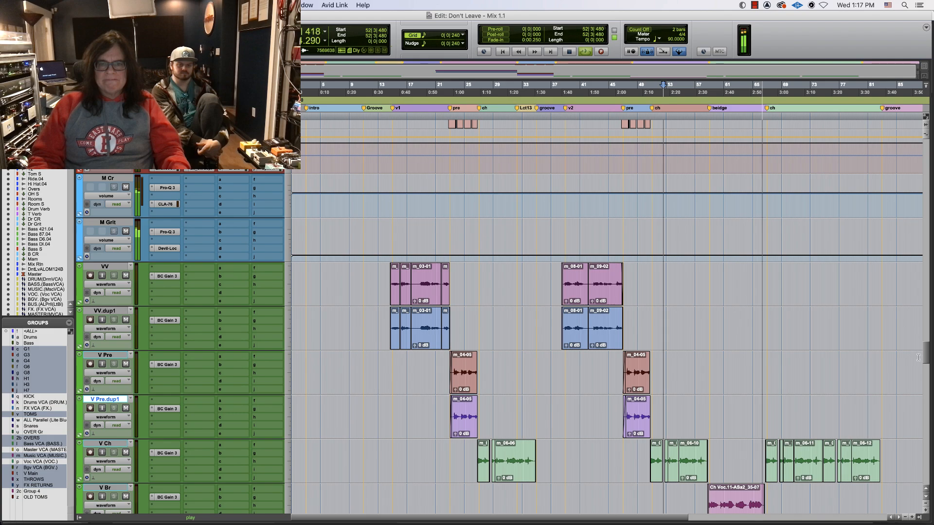
{"action": "mouse_move", "coordinate": [924, 356]}
{"action": "left_mouse_down"}
{"action": "mouse_move", "coordinate": [919, 441]}
{"action": "mouse_move", "coordinate": [930, 371]}
{"action": "left_mouse_up"}
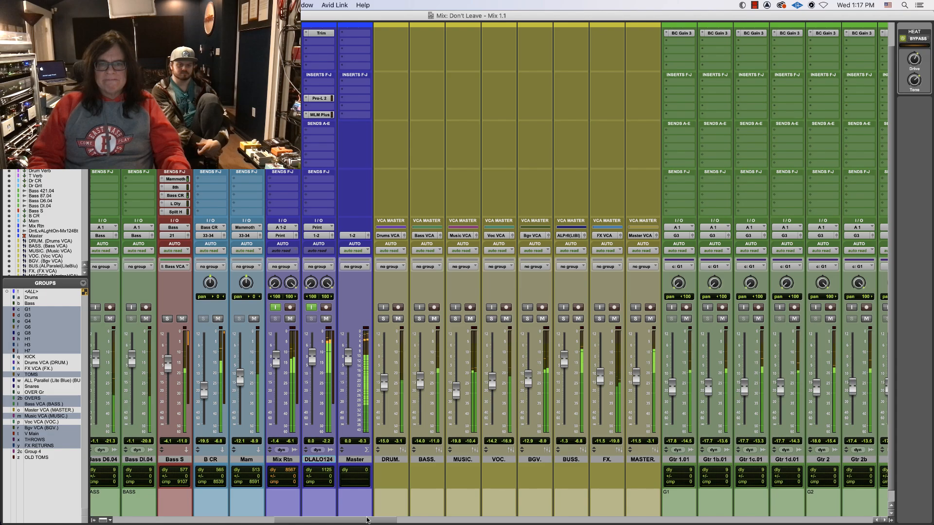
{"action": "left_click_drag", "start_coordinate": [365, 520], "coordinate": [621, 523]}
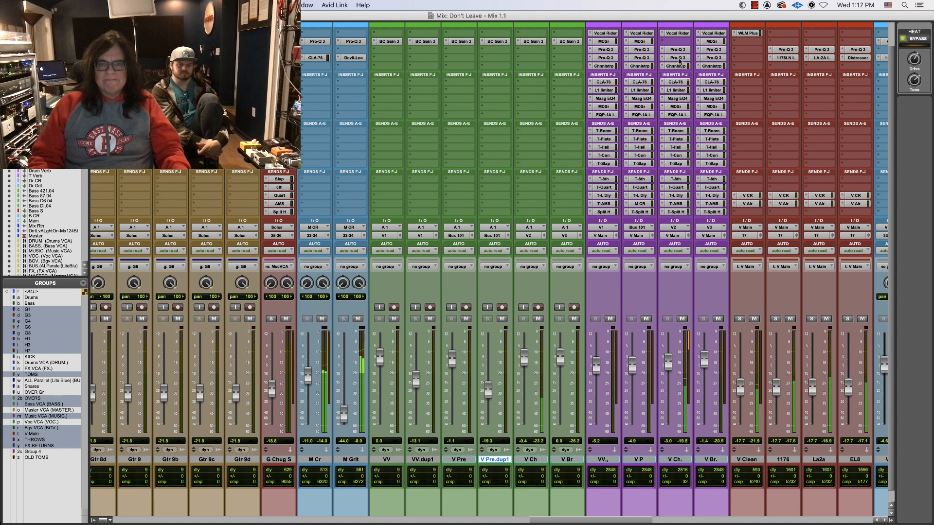
{"action": "left_click", "coordinate": [679, 81]}
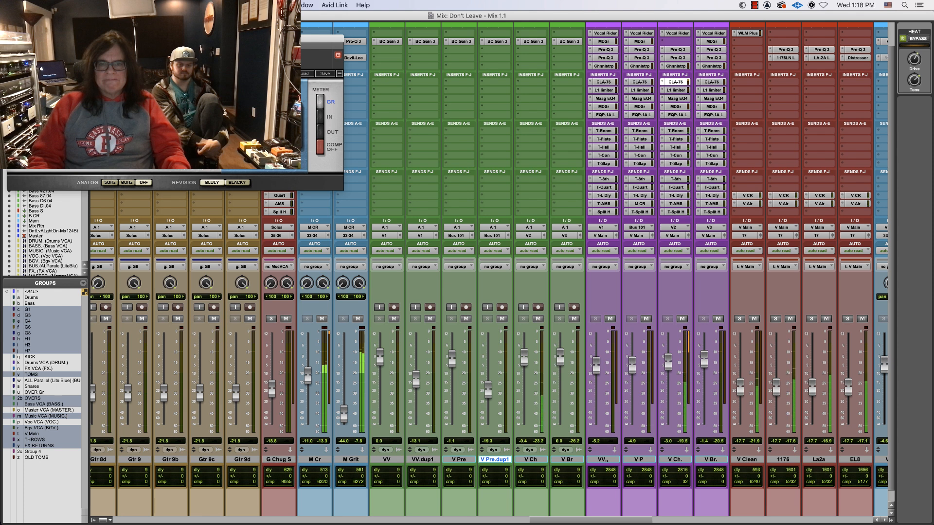
{"action": "key", "text": "super+w"}
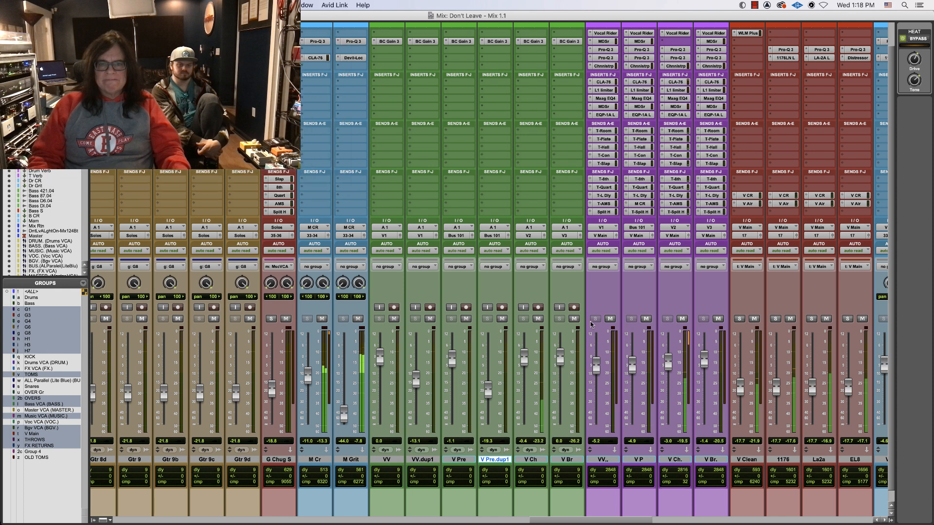
{"action": "left_click_drag", "start_coordinate": [669, 366], "coordinate": [670, 366]}
{"action": "left_click", "coordinate": [683, 93]}
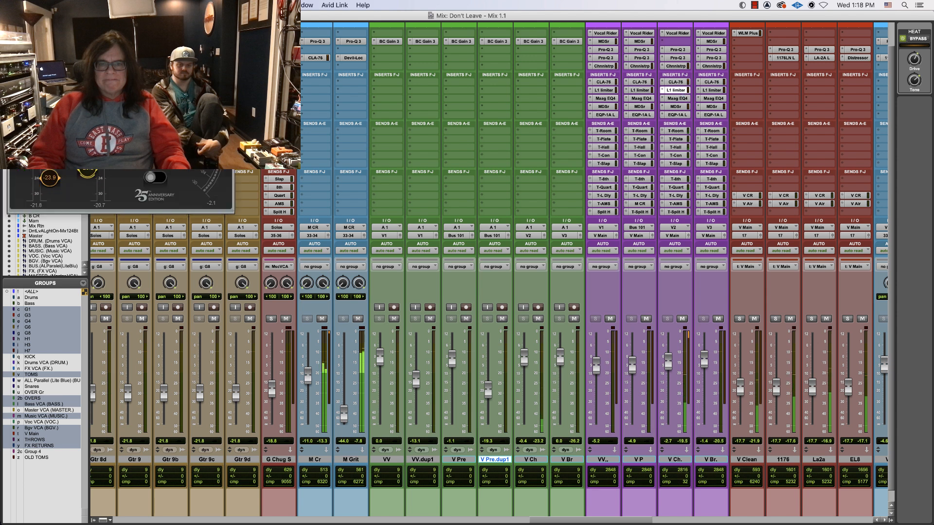
{"action": "left_click", "coordinate": [11, 45]}
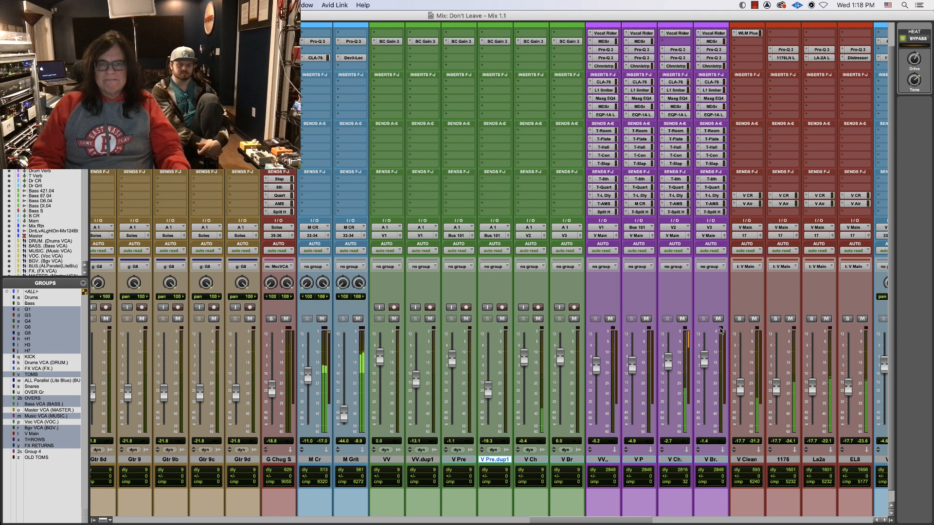
Step: Raise the BASS. VCA's volume trim over the closing groove section to about +2.1 dB while playing back from just before it
{"action": "key", "text": "super+equal"}
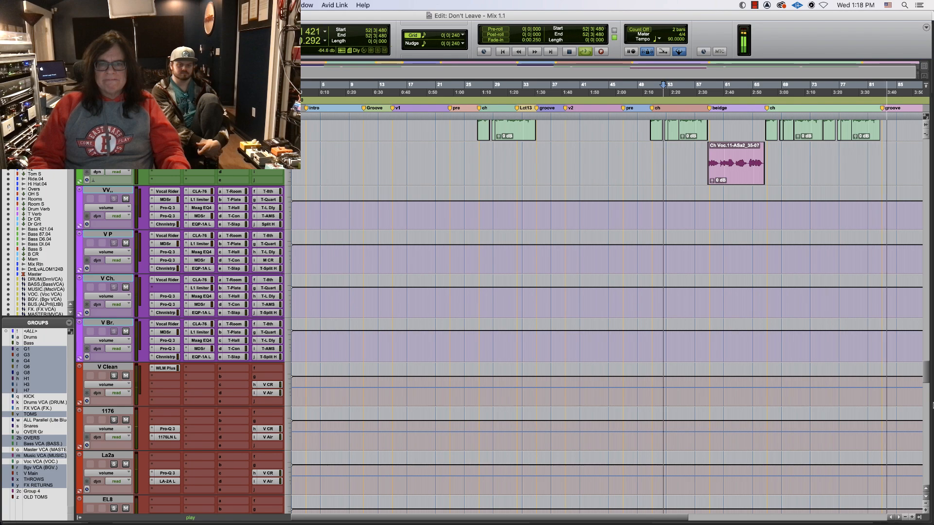
{"action": "left_click_drag", "start_coordinate": [926, 375], "coordinate": [930, 238]}
{"action": "left_click", "coordinate": [899, 281]}
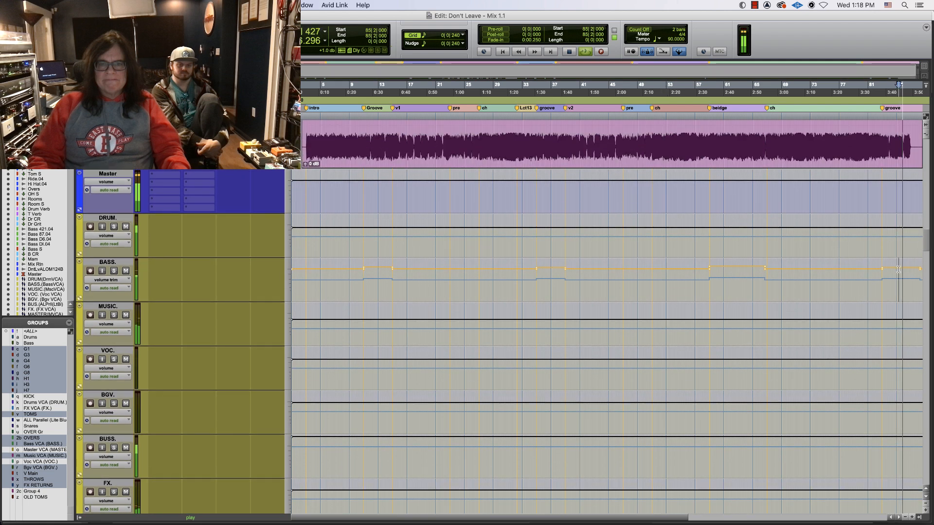
{"action": "key", "text": "t"}
{"action": "key", "text": "t"}
{"action": "key", "text": "t"}
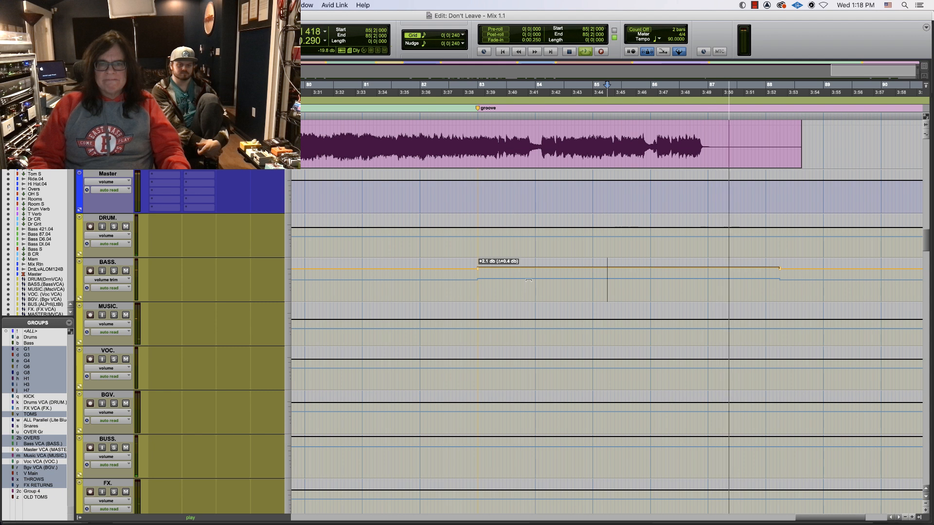
{"action": "left_click", "coordinate": [405, 115]}
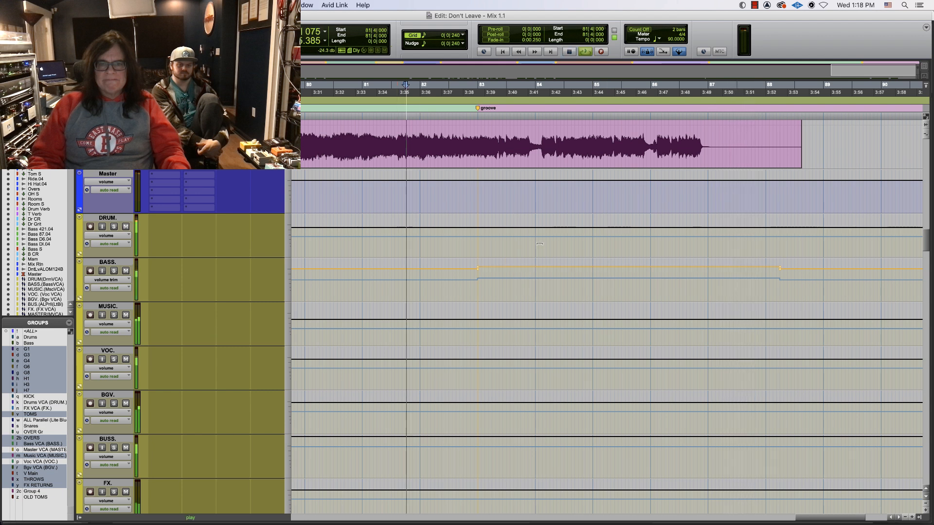
{"action": "left_click_drag", "start_coordinate": [540, 268], "coordinate": [540, 263]}
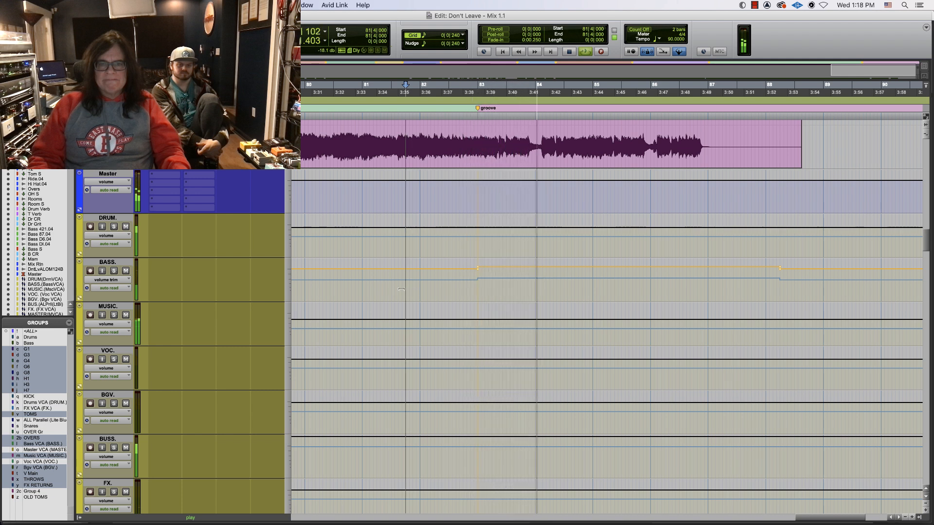
{"action": "left_click", "coordinate": [532, 282]}
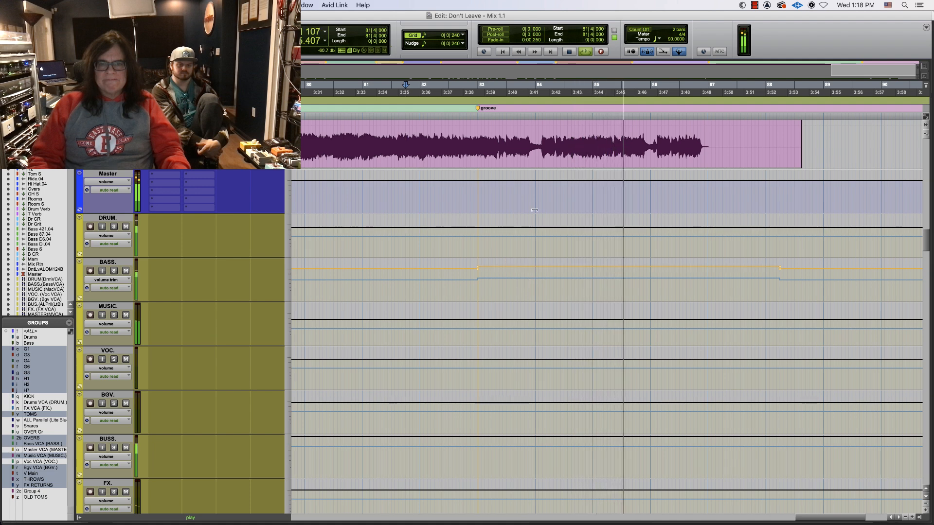
Step: Listen through to the end of the song, stop playback and return to the start of the session
{"action": "key", "text": "r"}
{"action": "key", "text": "r"}
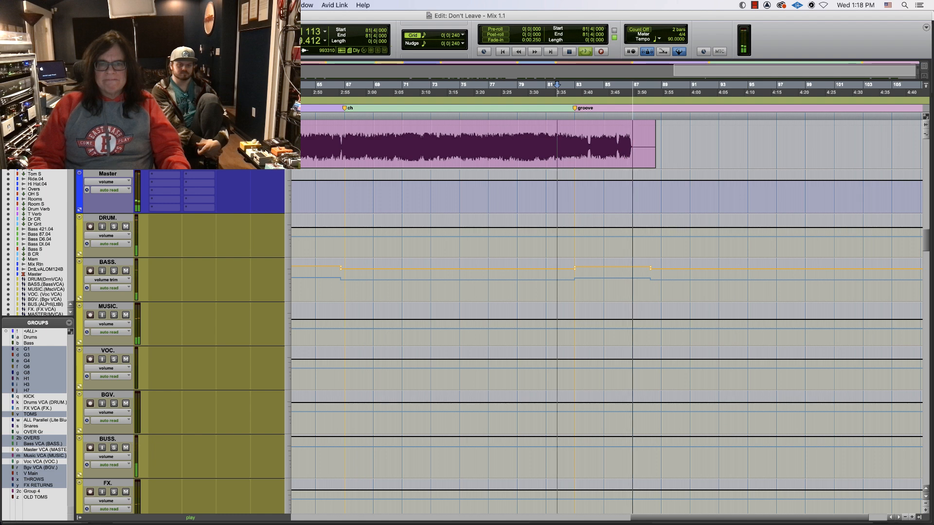
{"action": "key", "text": "r"}
{"action": "key", "text": "space"}
{"action": "key", "text": "Return"}
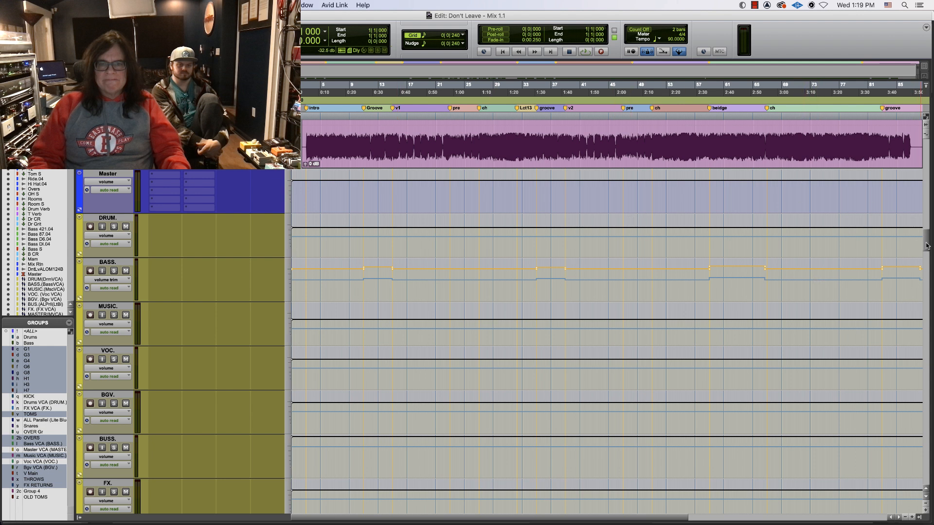
Step: Create a new playlist on the print track below Mix Rtn named "Dont Leave A Light On - Mix 1.1 - 24 Bit"
{"action": "mouse_move", "coordinate": [926, 245]}
{"action": "left_mouse_down"}
{"action": "mouse_move", "coordinate": [923, 185]}
{"action": "mouse_move", "coordinate": [922, 246]}
{"action": "mouse_move", "coordinate": [921, 214]}
{"action": "mouse_move", "coordinate": [921, 232]}
{"action": "left_mouse_up"}
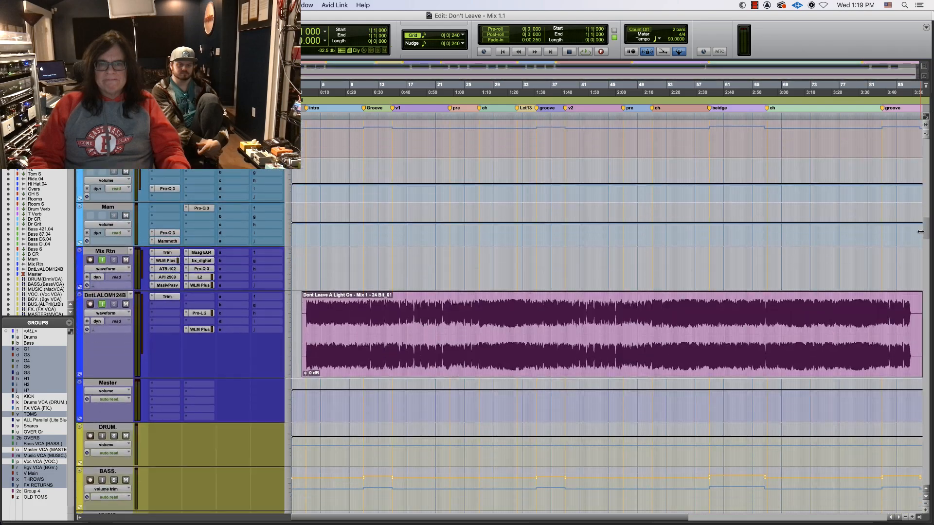
{"action": "left_click", "coordinate": [106, 295]}
{"action": "left_click", "coordinate": [131, 295]}
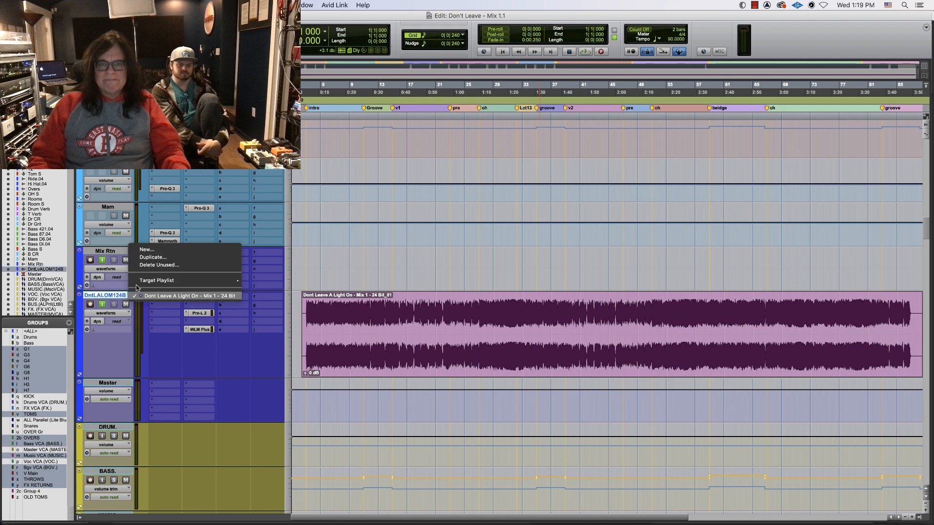
{"action": "left_click", "coordinate": [148, 252]}
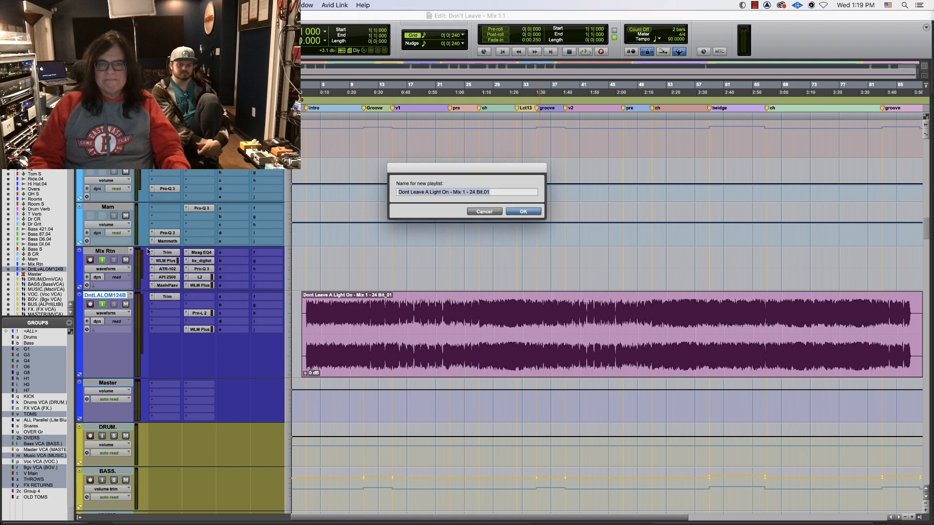
{"action": "key", "text": "Right"}
{"action": "key", "text": "BackSpace"}
{"action": "key", "text": "BackSpace"}
{"action": "key", "text": "BackSpace"}
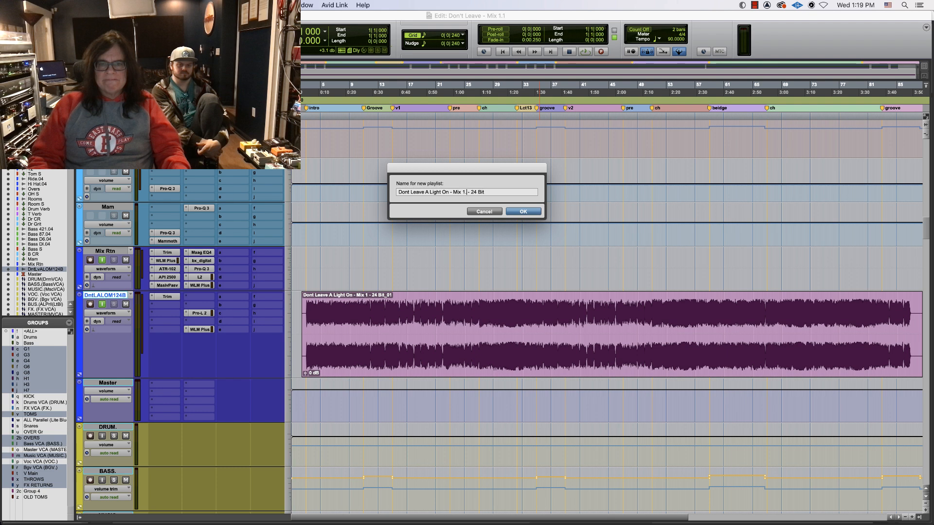
{"action": "key", "text": "Return"}
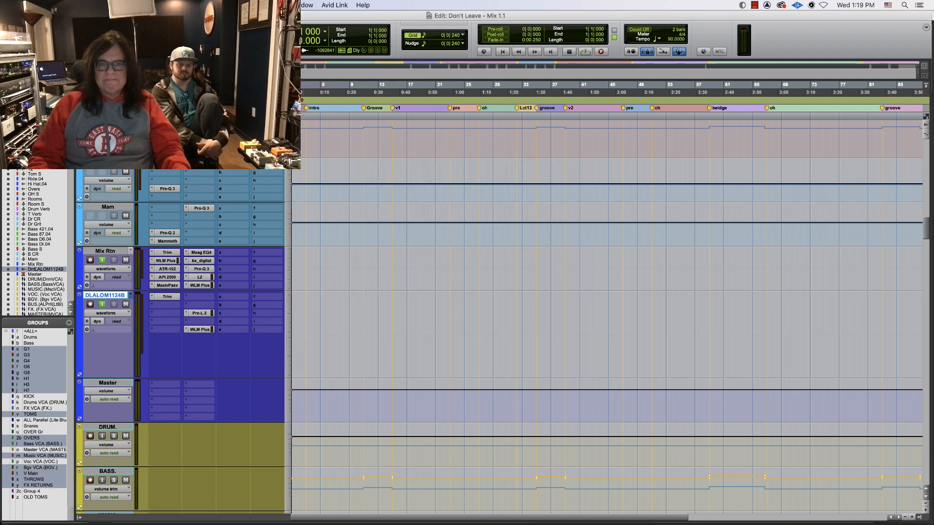
Step: Record the full mix onto the armed print track from 2|2|240 to the song's end and turn off input monitoring on both print-bus tracks
{"action": "left_click", "coordinate": [301, 346]}
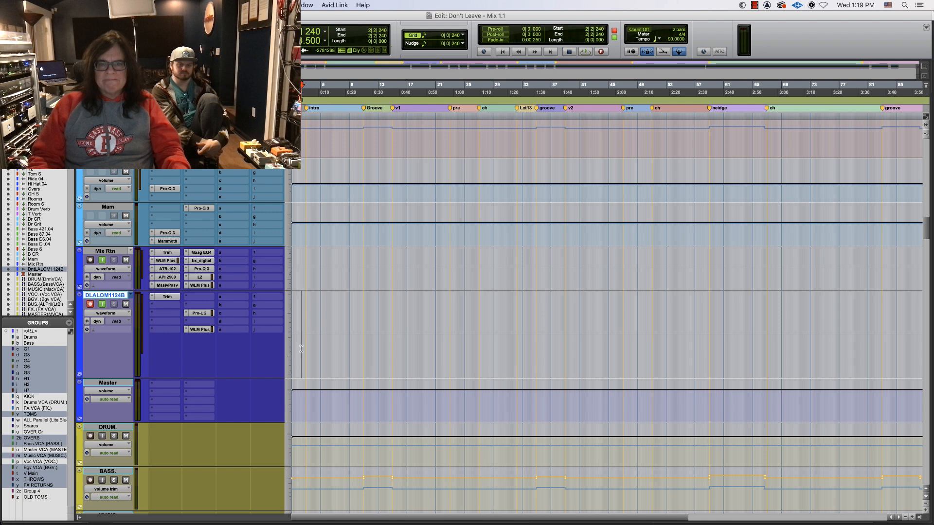
{"action": "key", "text": "super+space"}
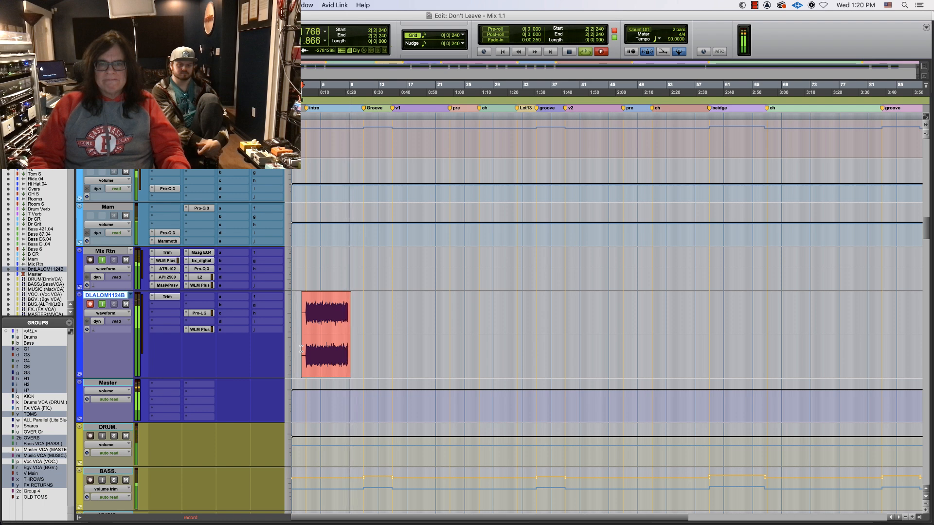
{"action": "key", "text": "super+equal"}
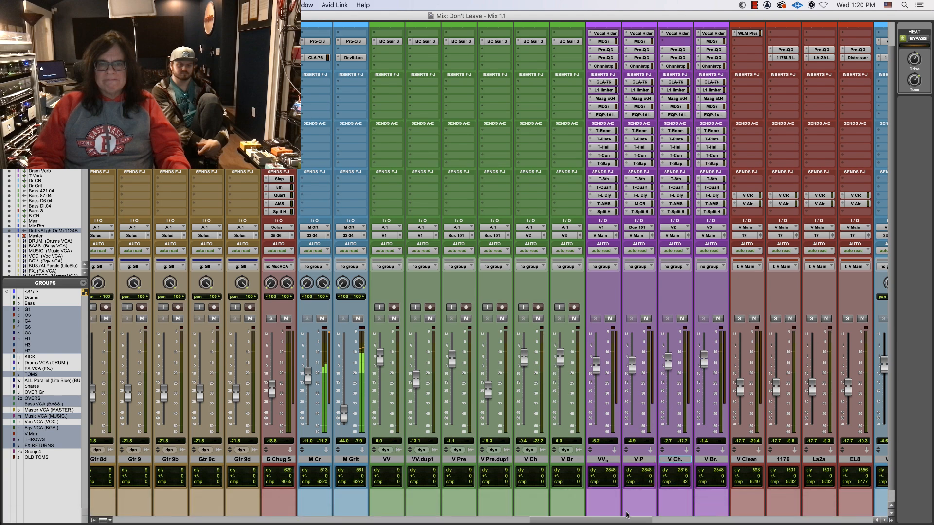
{"action": "left_click_drag", "start_coordinate": [629, 518], "coordinate": [149, 508]}
{"action": "left_click_drag", "start_coordinate": [213, 520], "coordinate": [384, 513]}
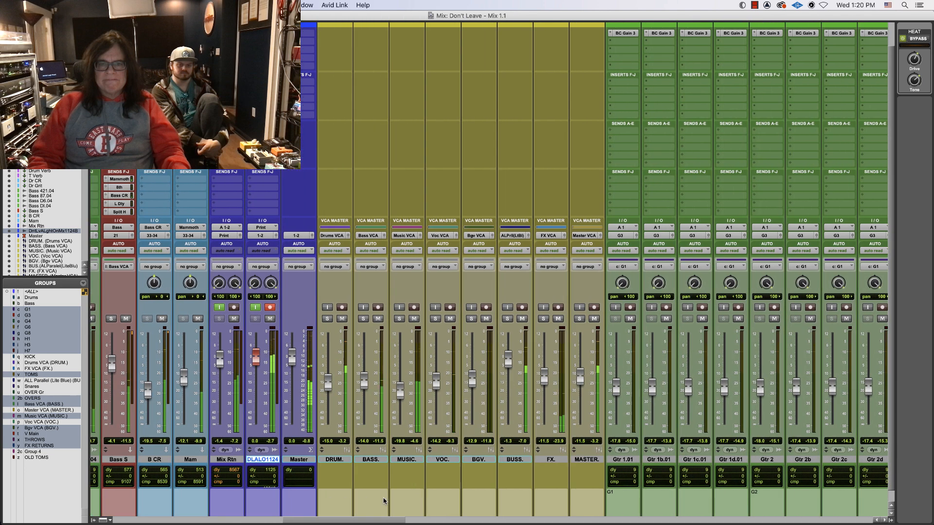
{"action": "key", "text": "super+equal"}
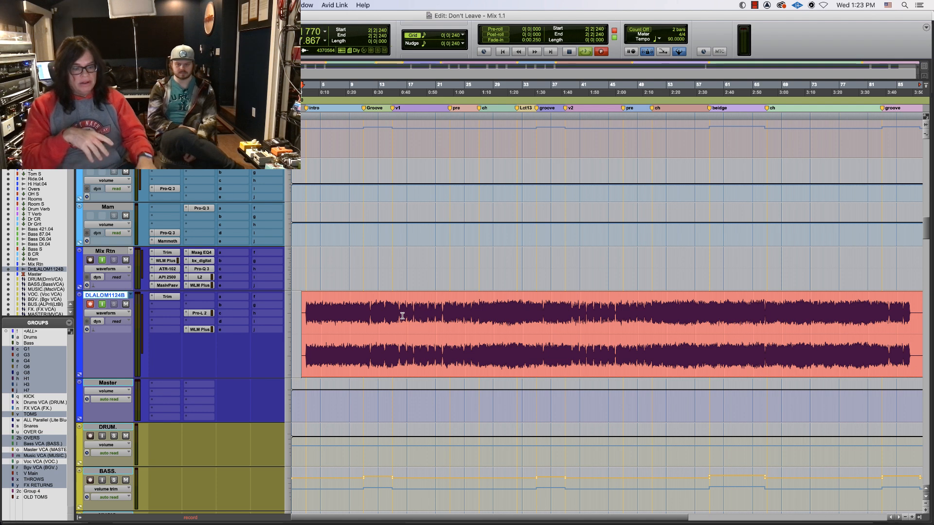
{"action": "key", "text": "space"}
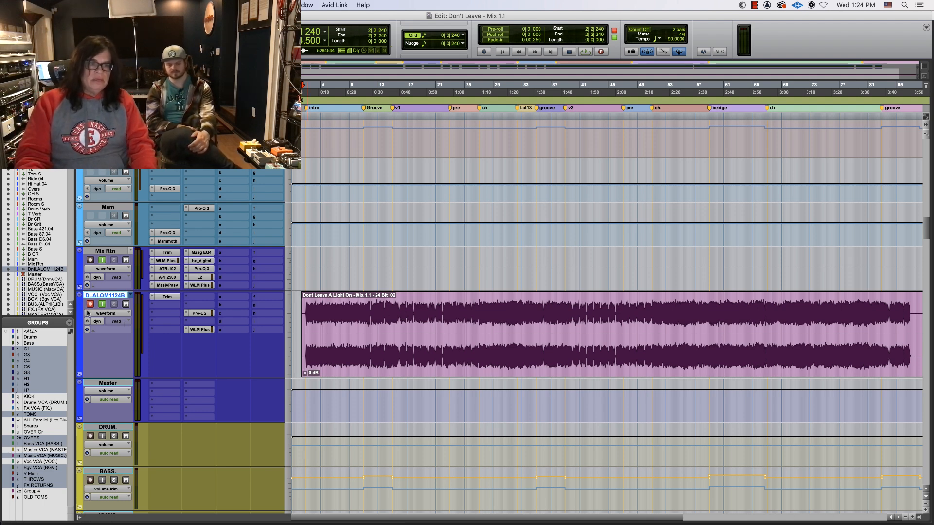
{"action": "left_click", "coordinate": [103, 261]}
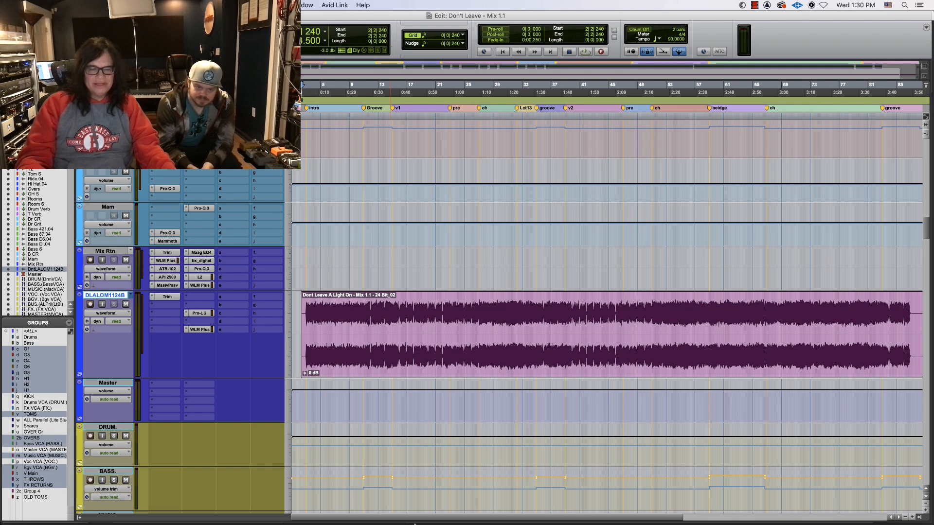
Step: Switch to the Music app, sort the song library by artist and browse to the Beautiful Distraction album
{"action": "mouse_move", "coordinate": [192, 516]}
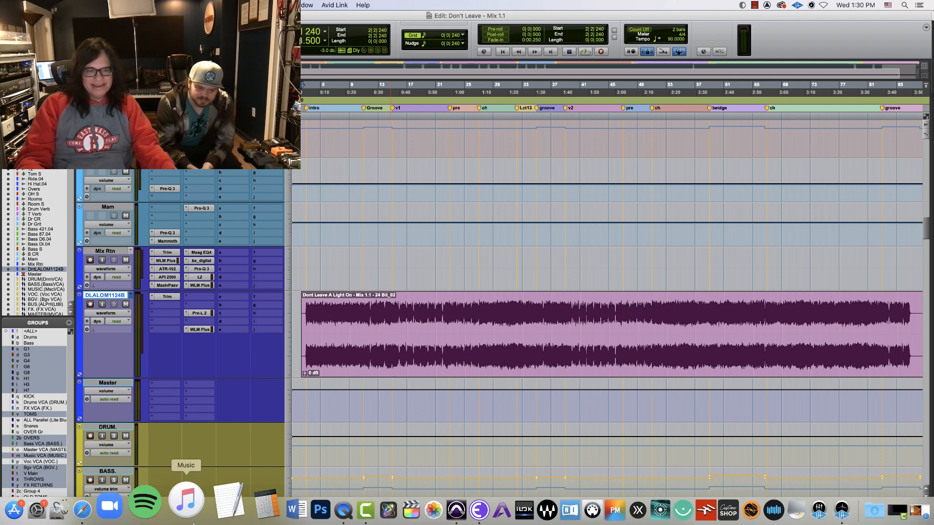
{"action": "left_click", "coordinate": [197, 502]}
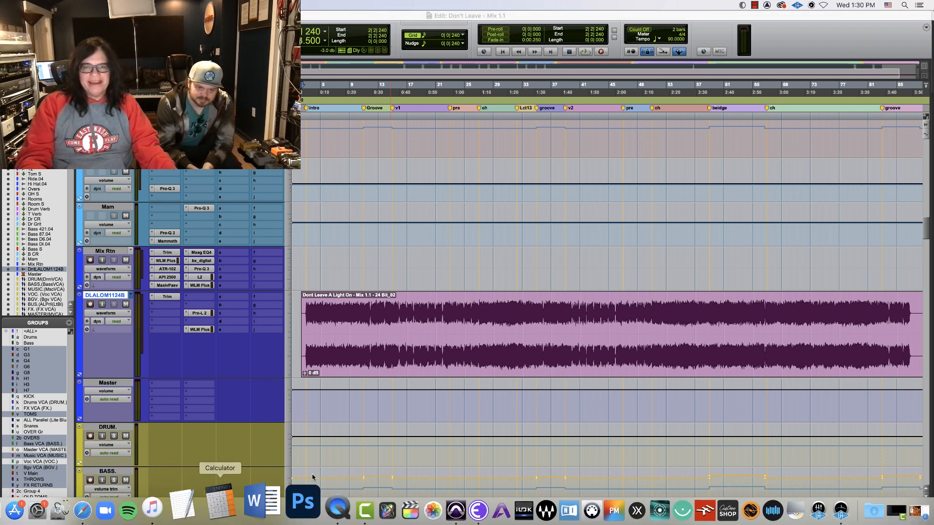
{"action": "left_click_drag", "start_coordinate": [228, 105], "coordinate": [246, 46]}
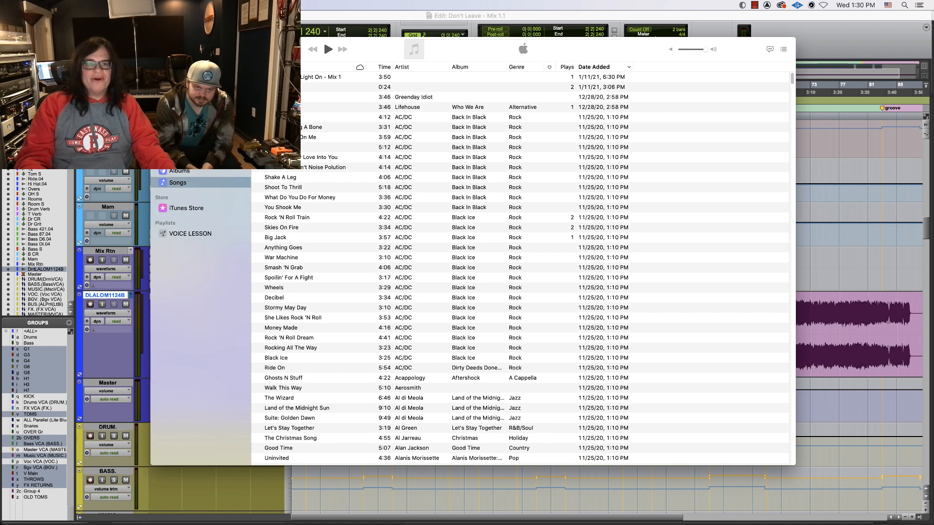
{"action": "left_click", "coordinate": [413, 67]}
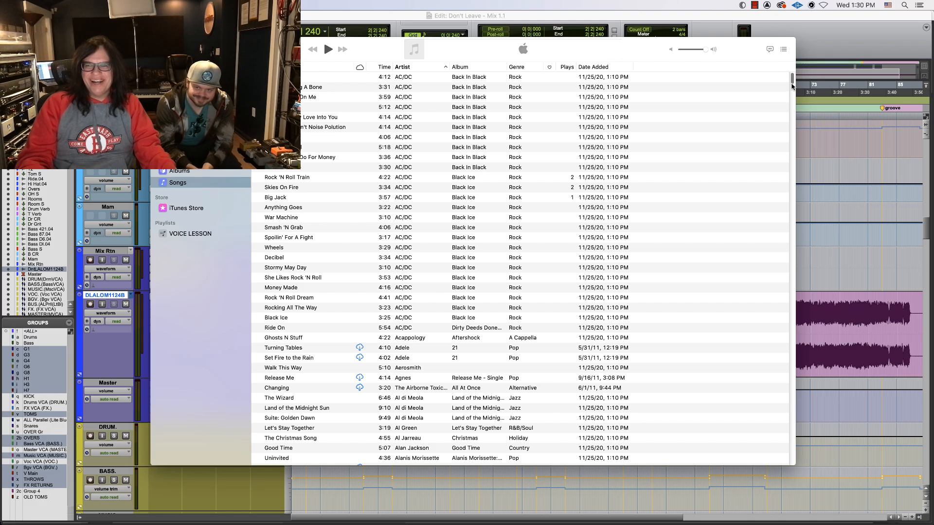
{"action": "left_click_drag", "start_coordinate": [791, 82], "coordinate": [786, 220]}
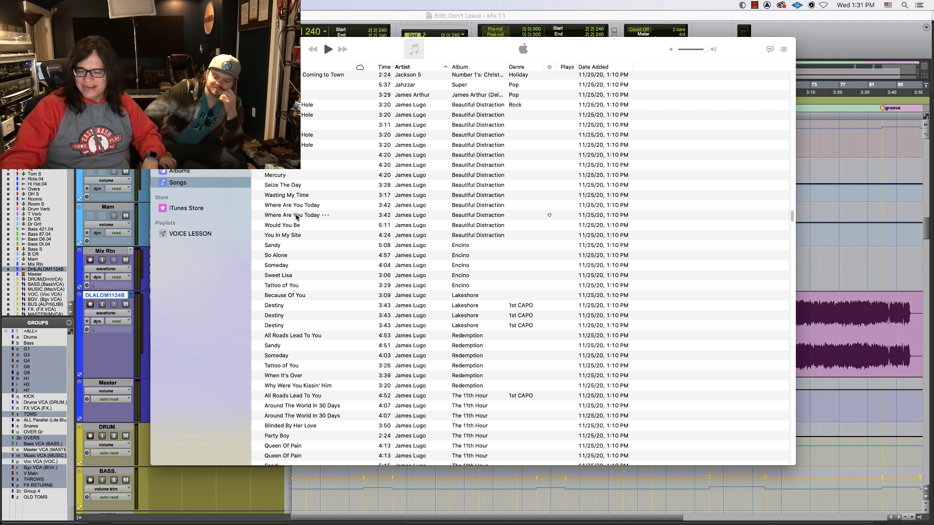
Step: Play excerpts of "Where Are You Today" from Beautiful Distraction, stop playback and switch back to Pro Tools
{"action": "double_click", "coordinate": [296, 216]}
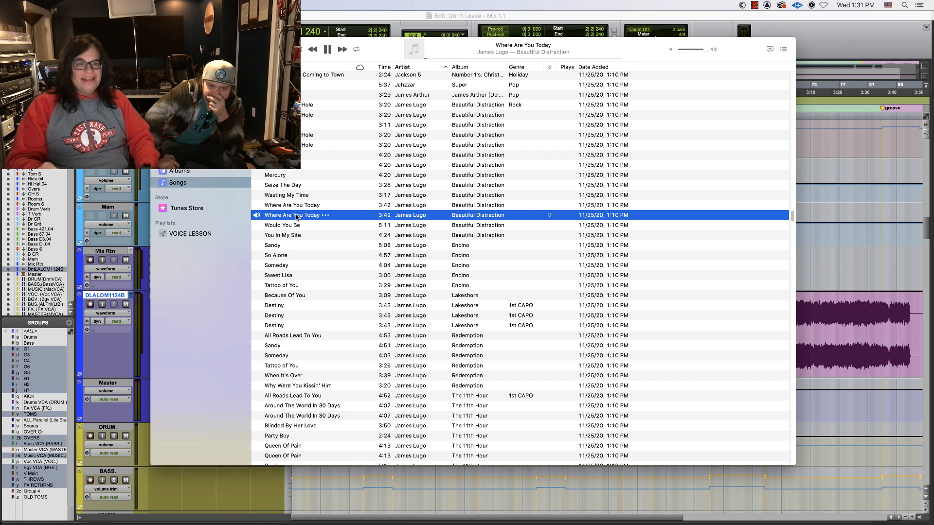
{"action": "key", "text": "space"}
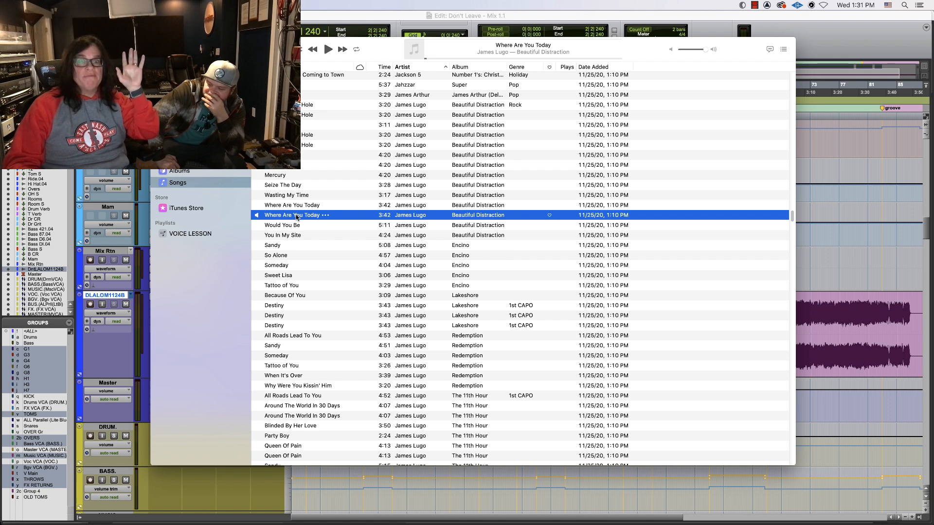
{"action": "double_click", "coordinate": [296, 217]}
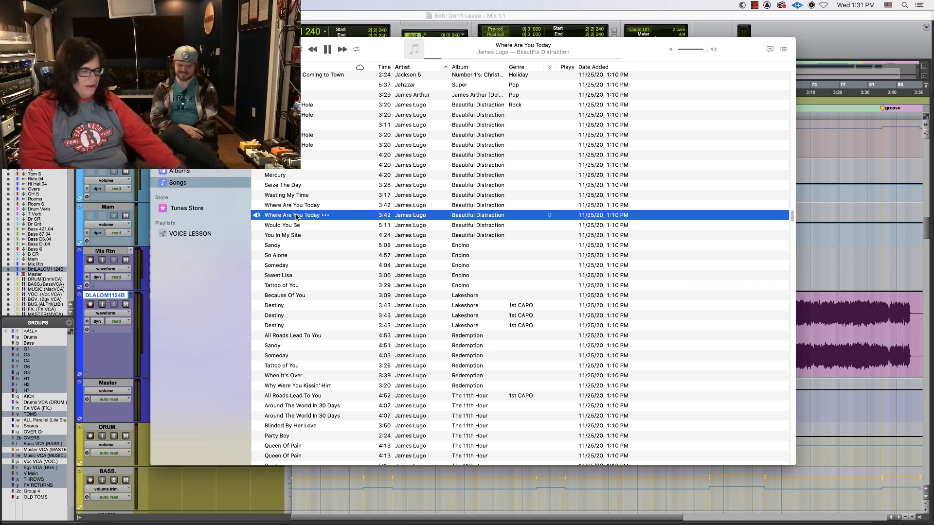
{"action": "key", "text": "space"}
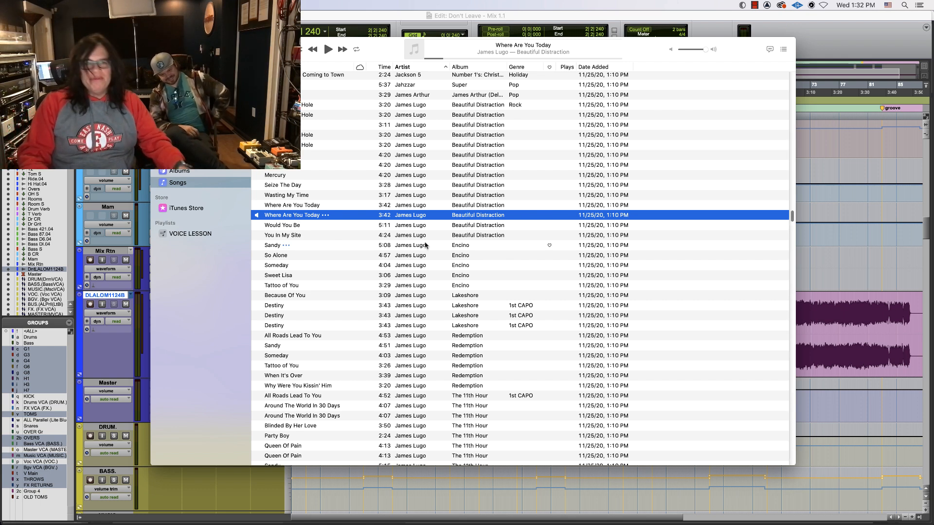
{"action": "key", "text": "super+Tab"}
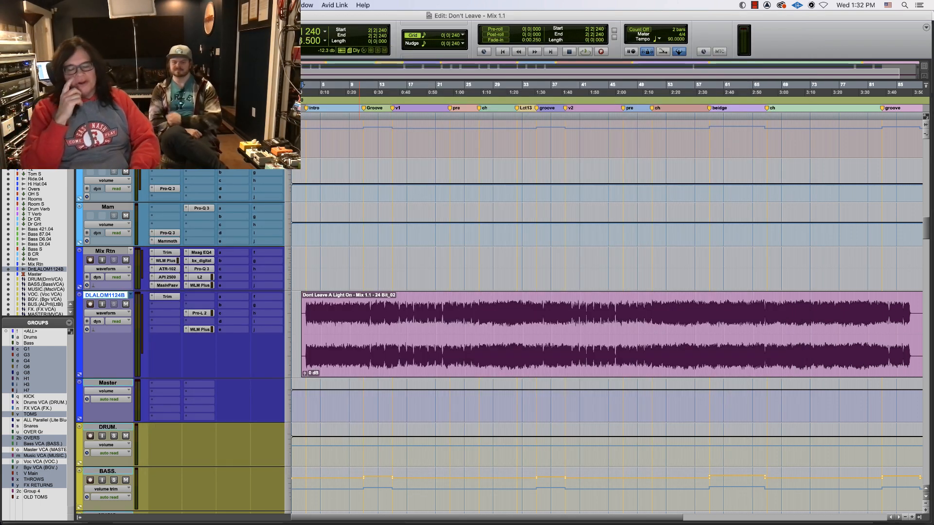